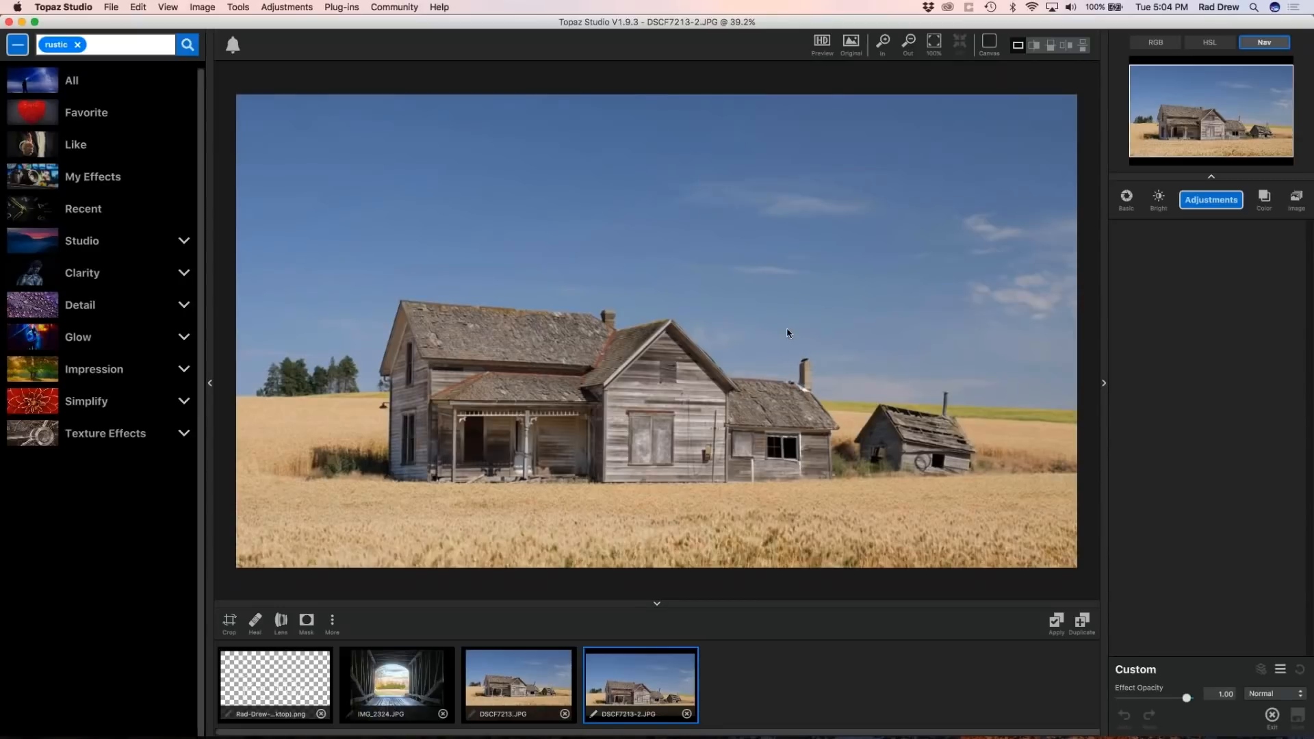
Inspect the uncropped photo DSCF7213.JPG up close, and return to the cropped version DSCF7213-2.JPG.
left_click(507, 689)
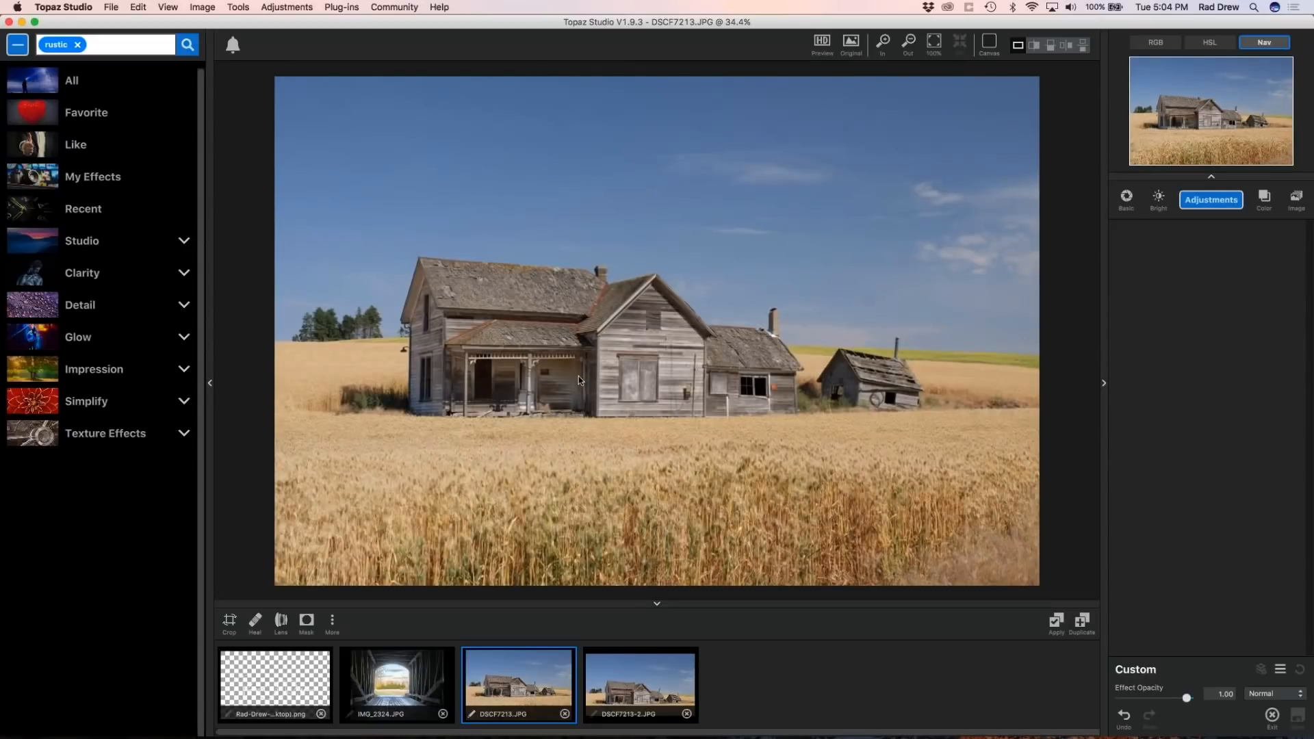
scroll(533, 388, "up", 2)
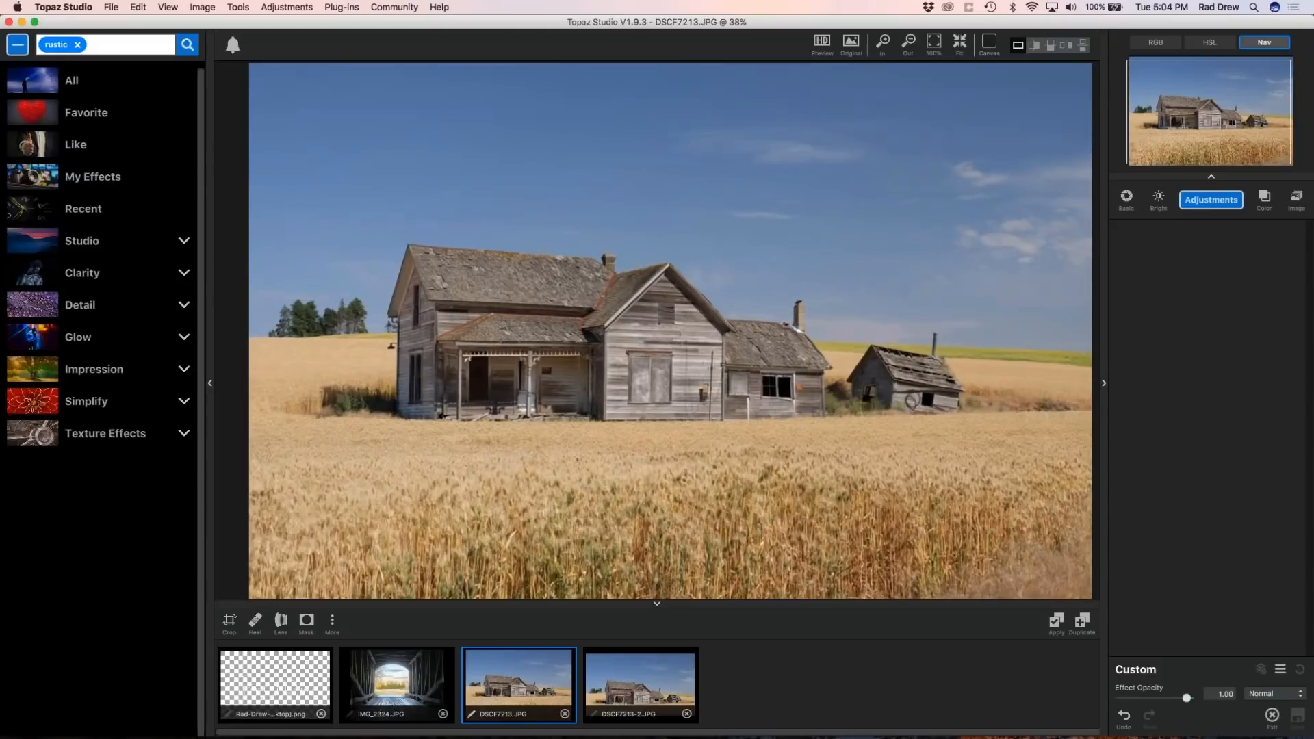
scroll(547, 363, "up", 2)
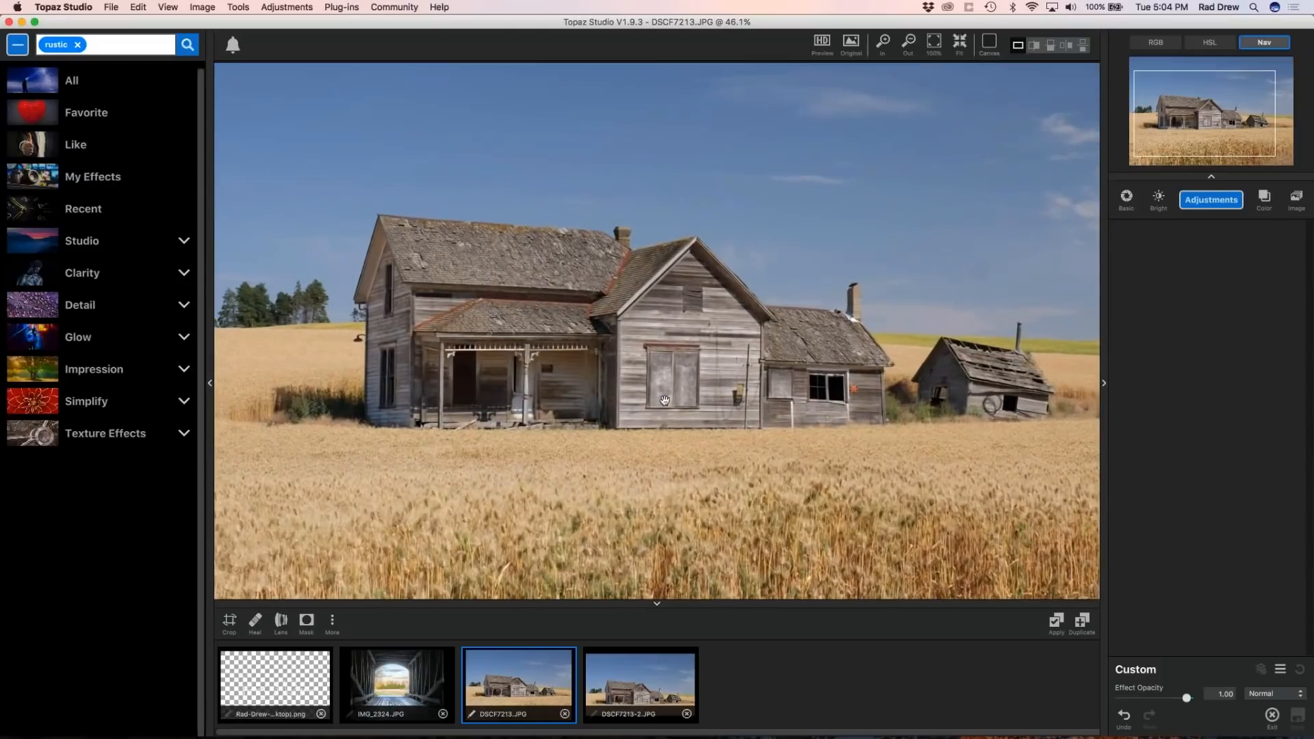
scroll(665, 400, "down", 3)
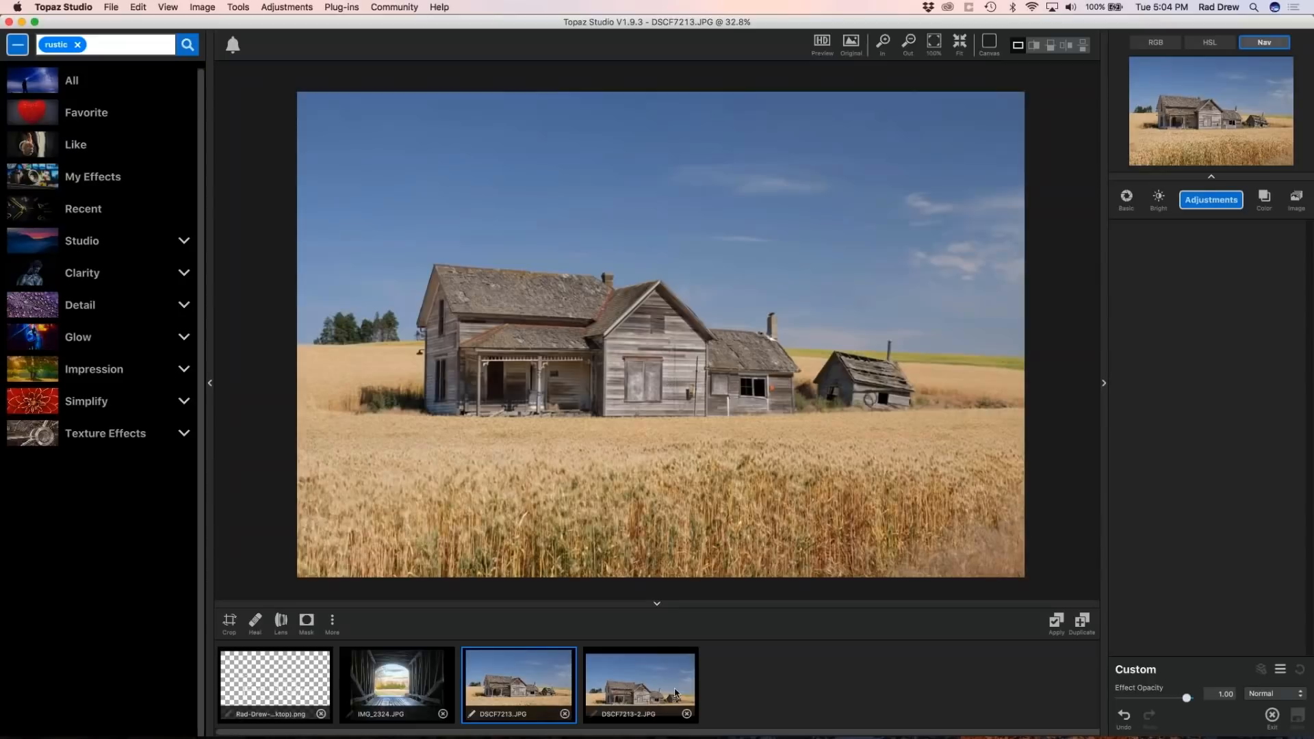
left_click(634, 684)
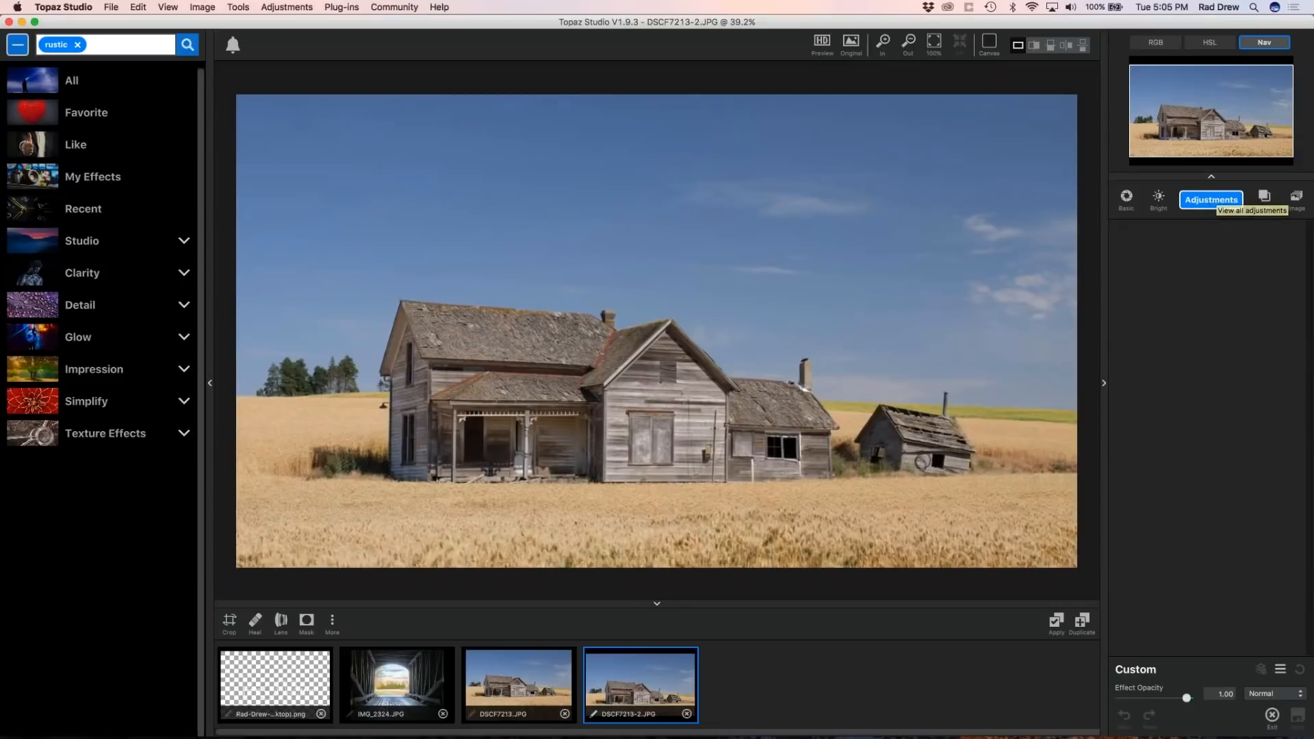
left_click(1211, 200)
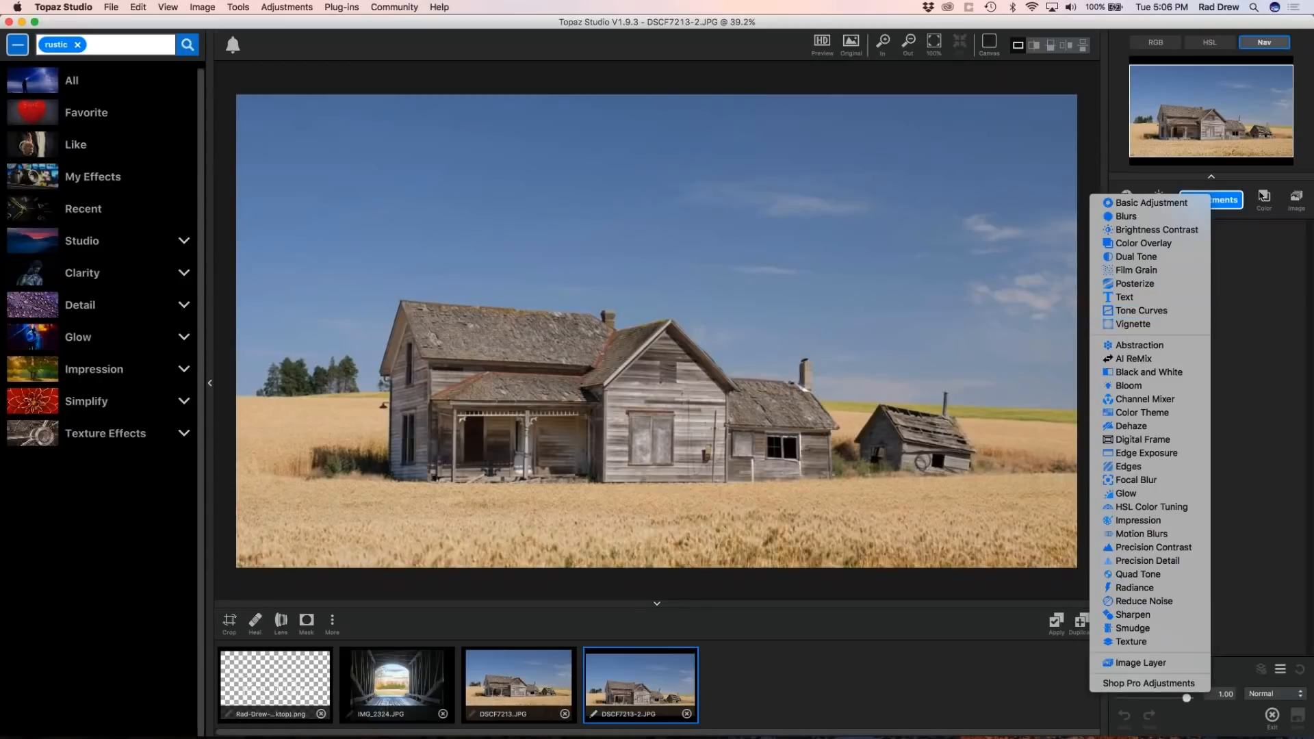
left_click(1236, 225)
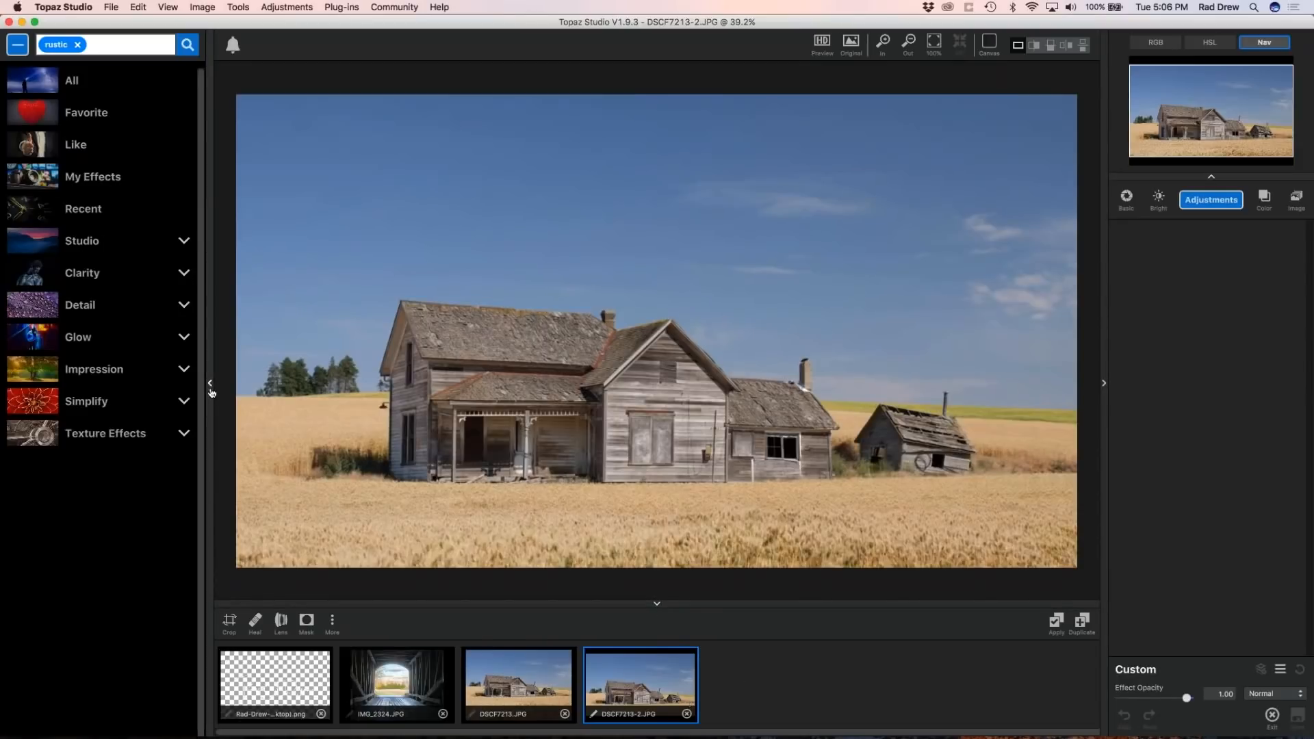
left_click(212, 386)
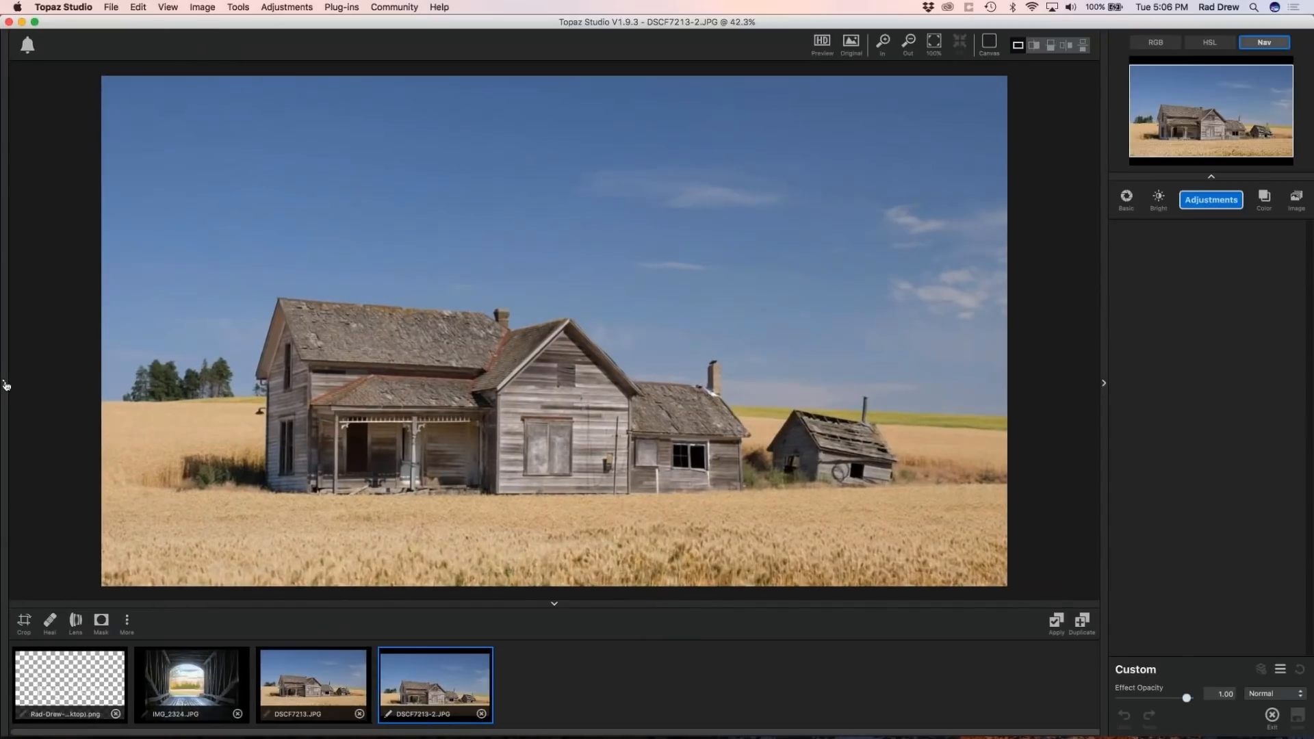
left_click(6, 386)
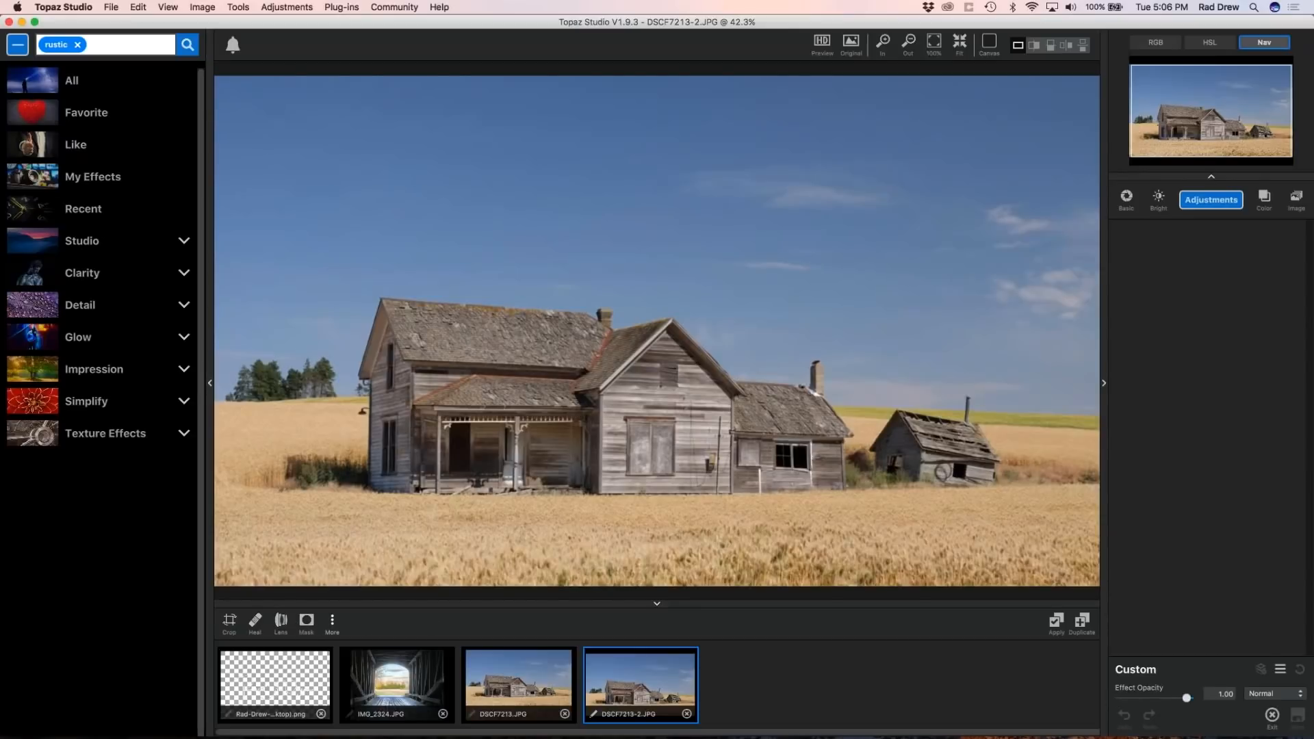
left_click(331, 621)
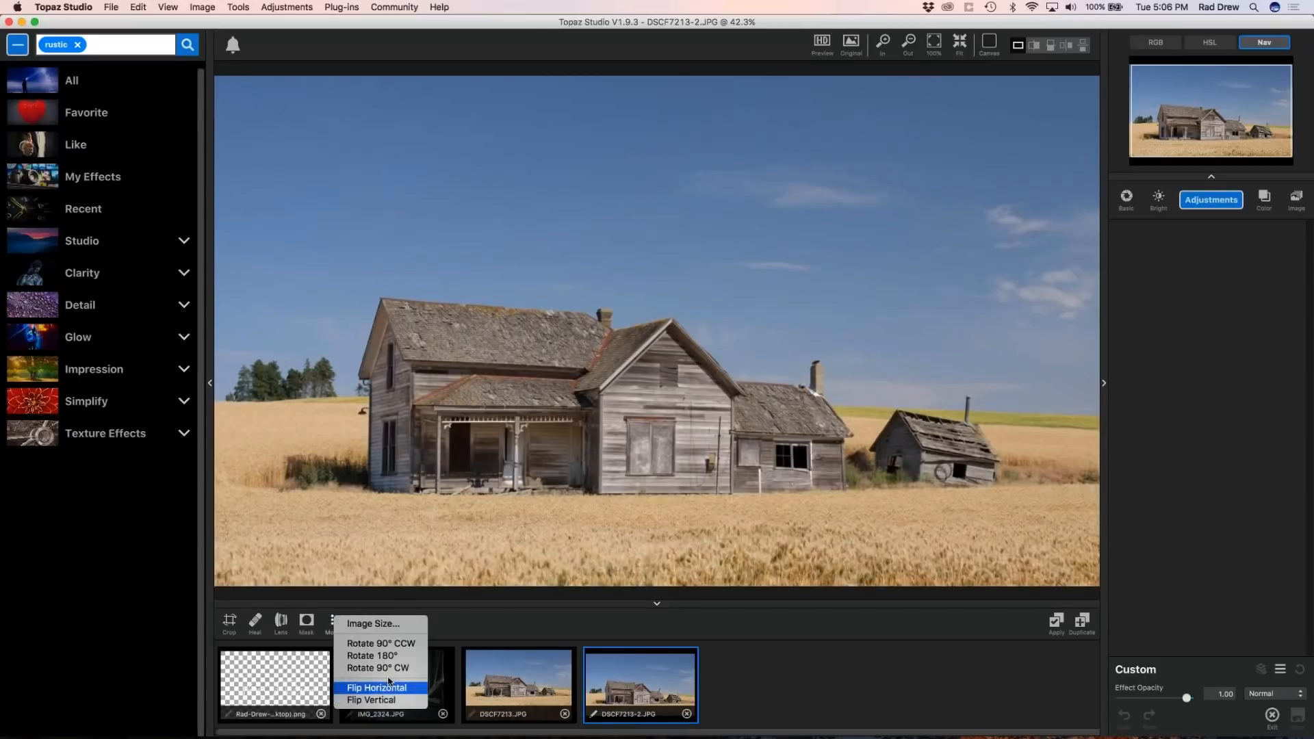
left_click(481, 624)
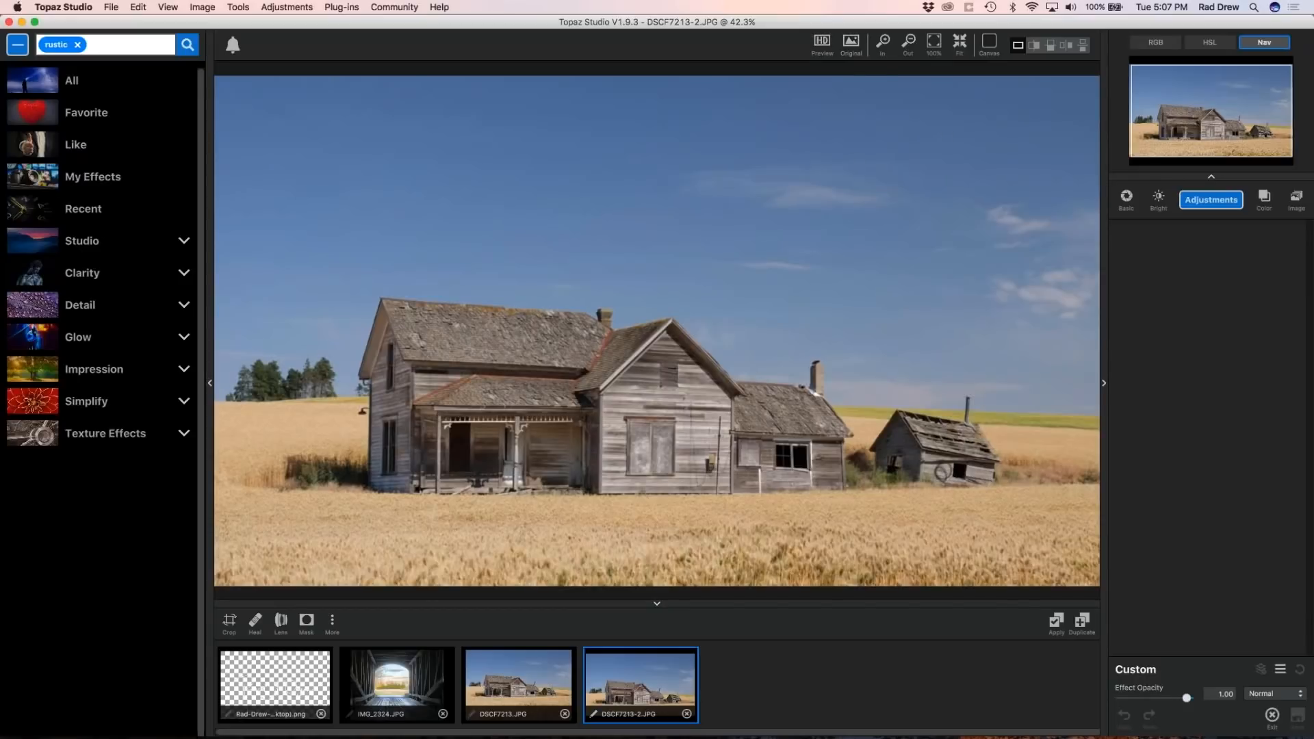
Compare the photo with its original using the original preview and the split views, and return to the single-image view.
left_click(850, 43)
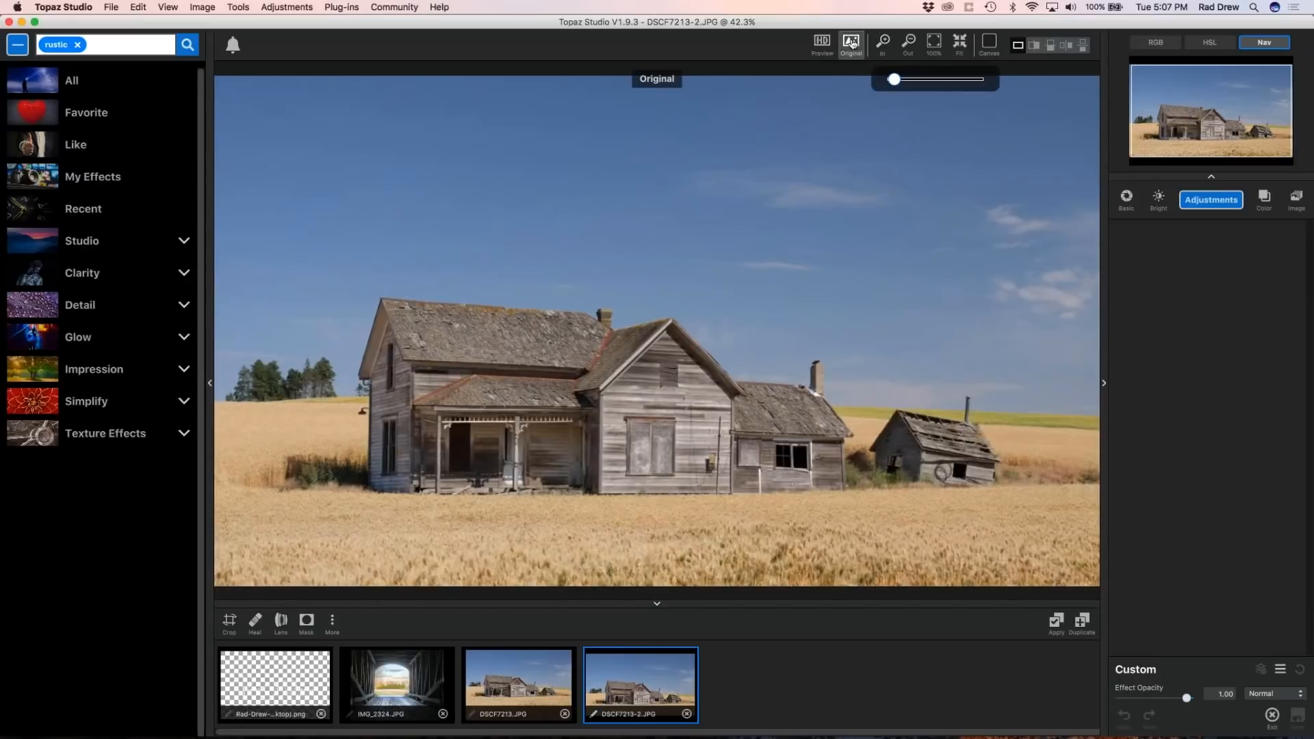
left_click(850, 43)
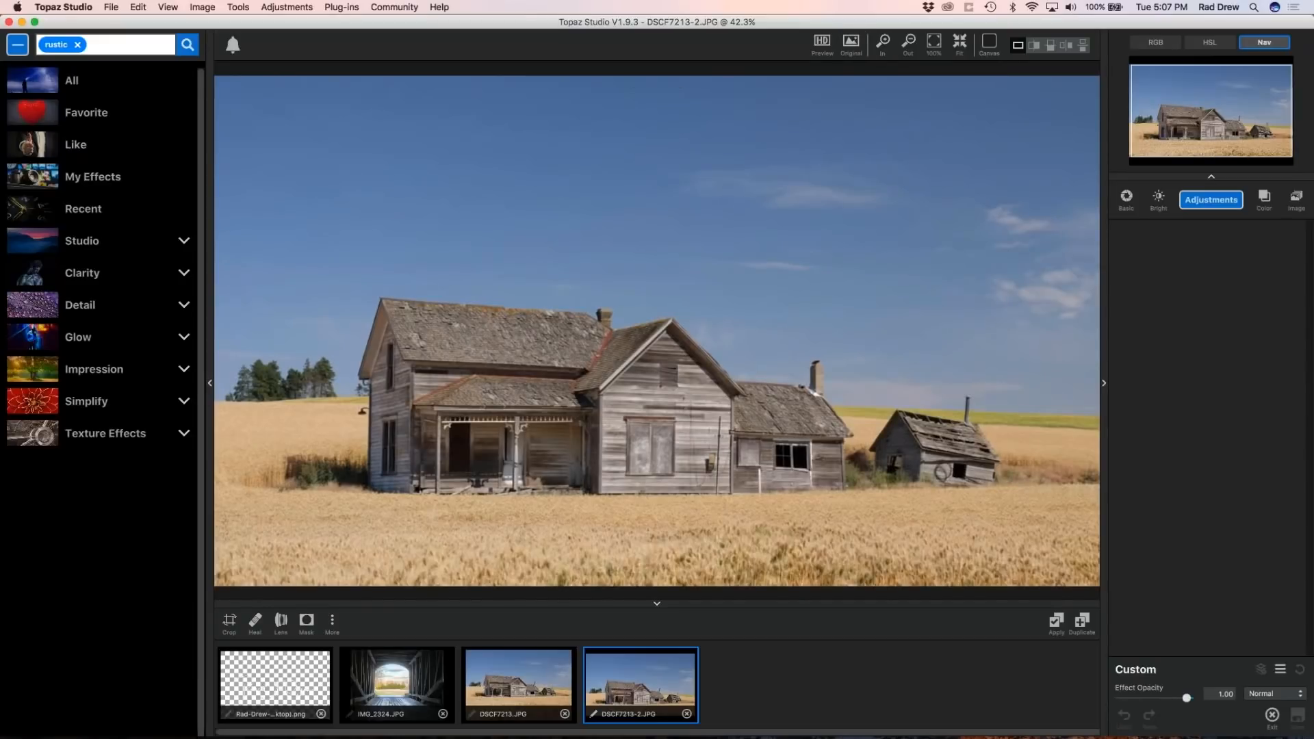
mouse_move(937, 59)
left_click(1033, 45)
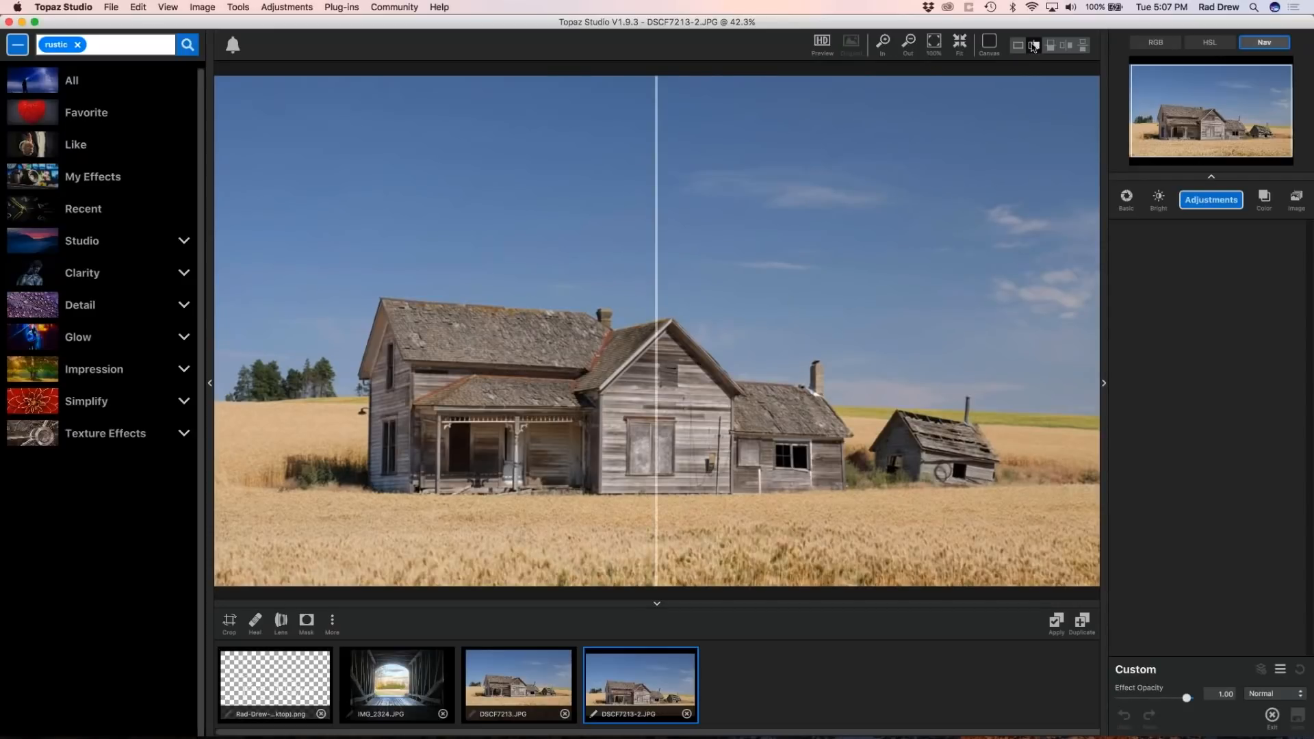
left_click(1050, 46)
left_click(1065, 46)
left_click(1018, 46)
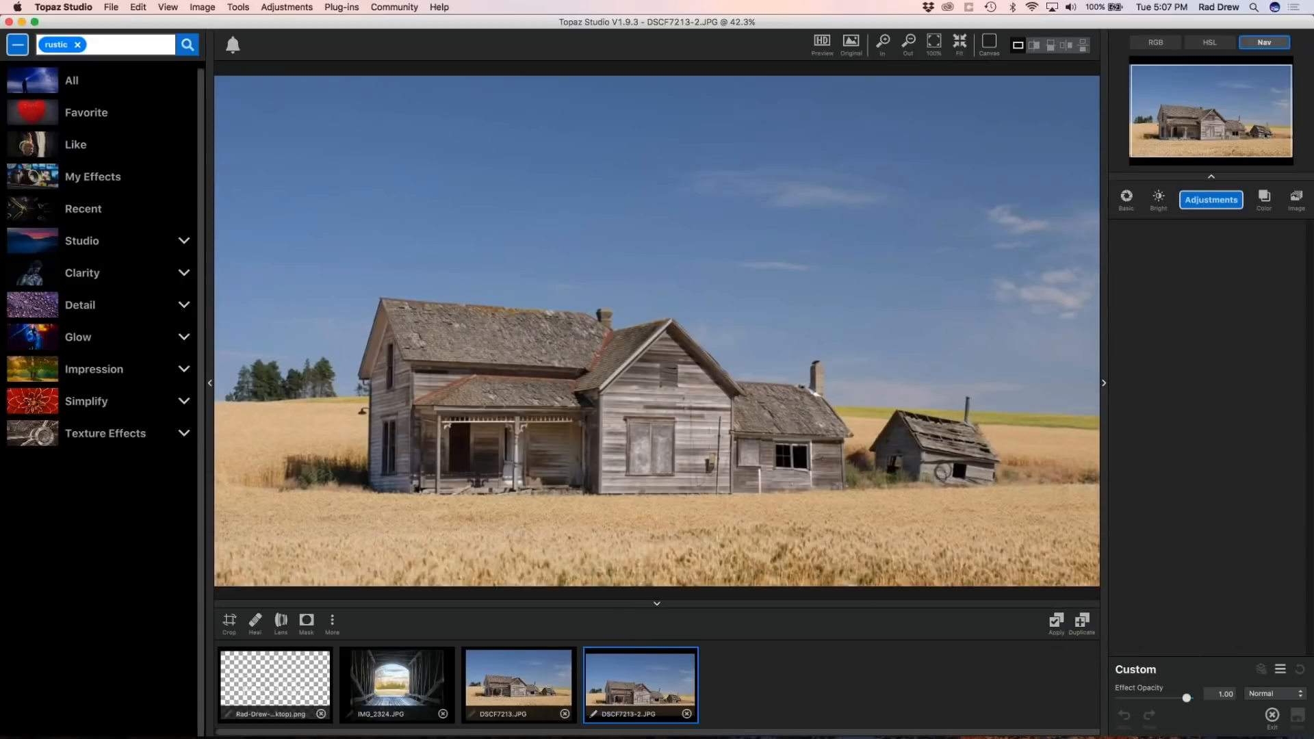
Apply the cropped photo to a new copy, open that copy, and clear the "rustic" effect search.
left_click(1055, 621)
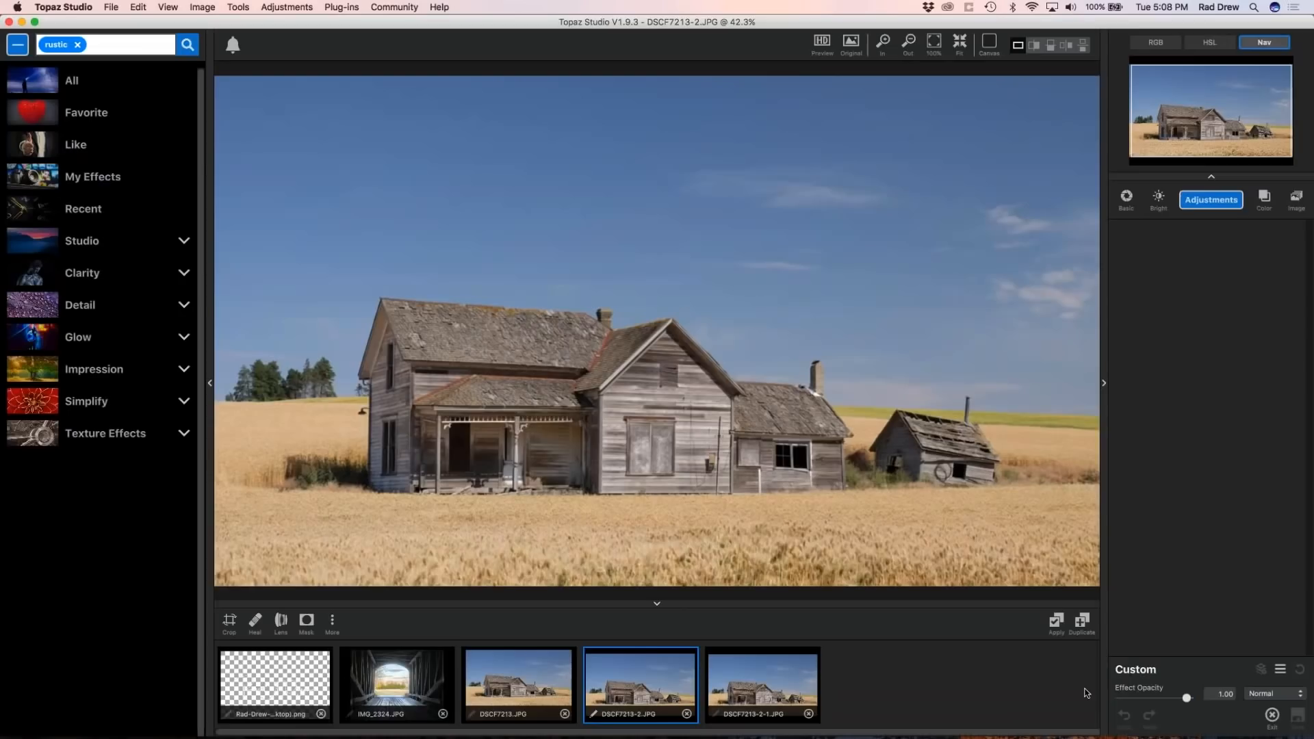
left_click(762, 689)
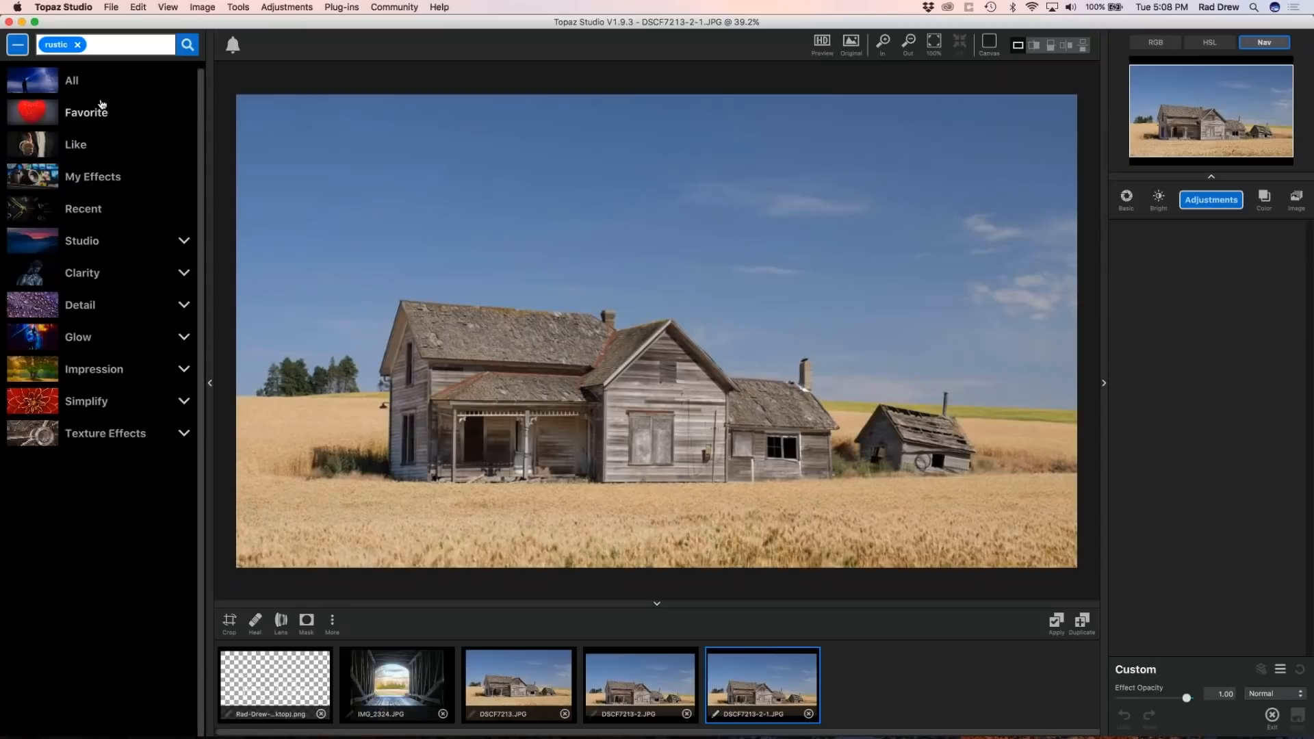
left_click(77, 44)
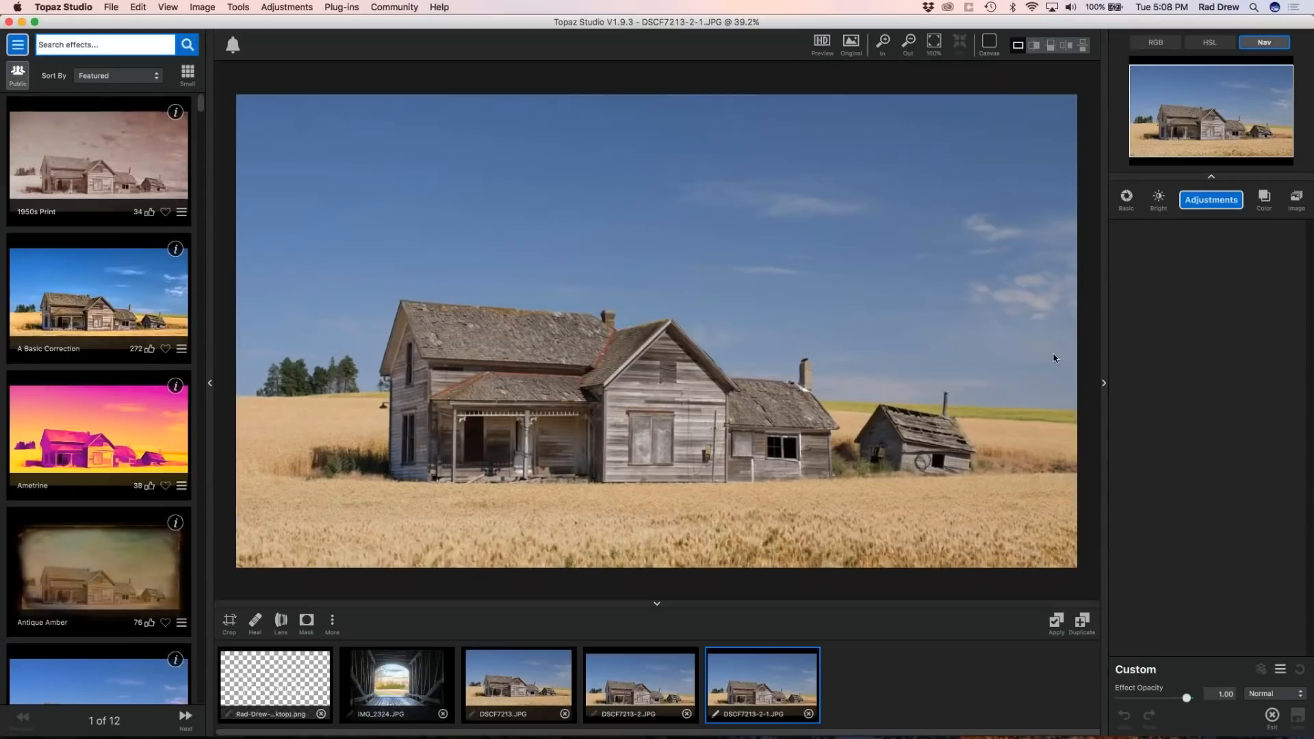
Add a Basic Adjustment to the open copy and display the RGB histogram.
left_click(1126, 202)
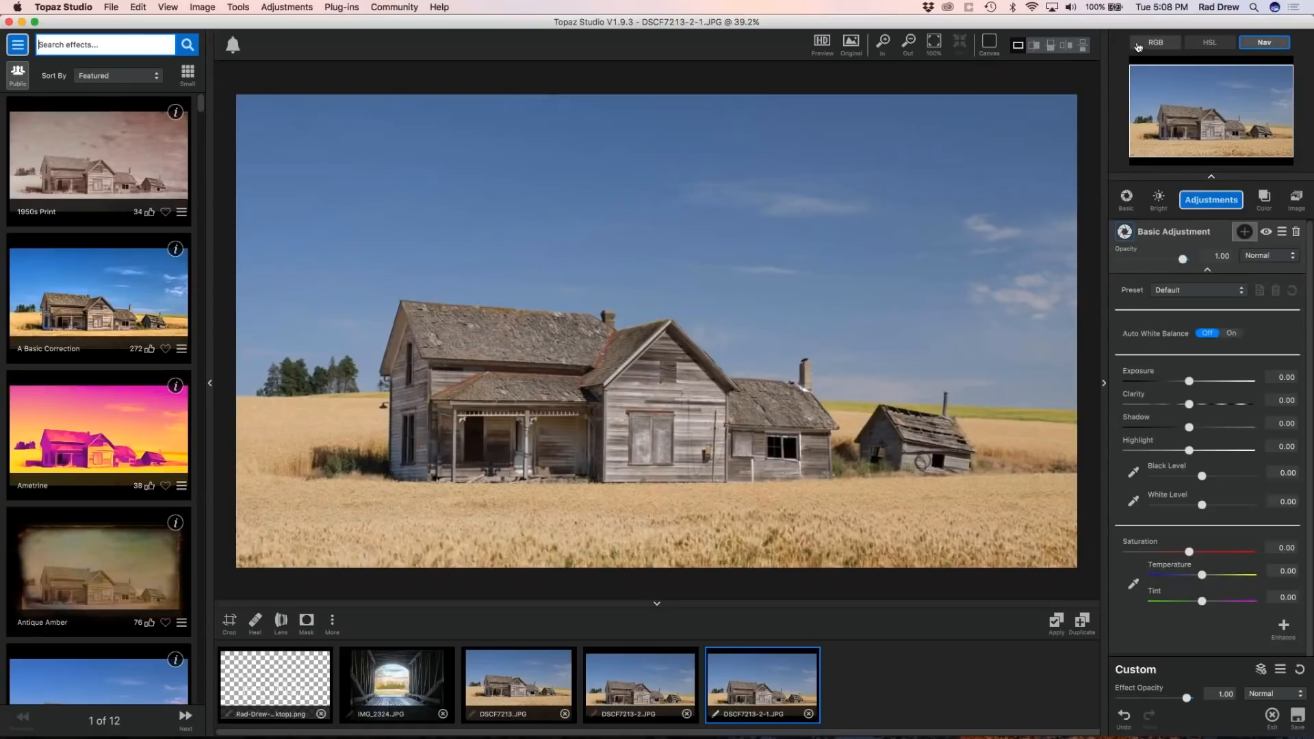
left_click(1210, 43)
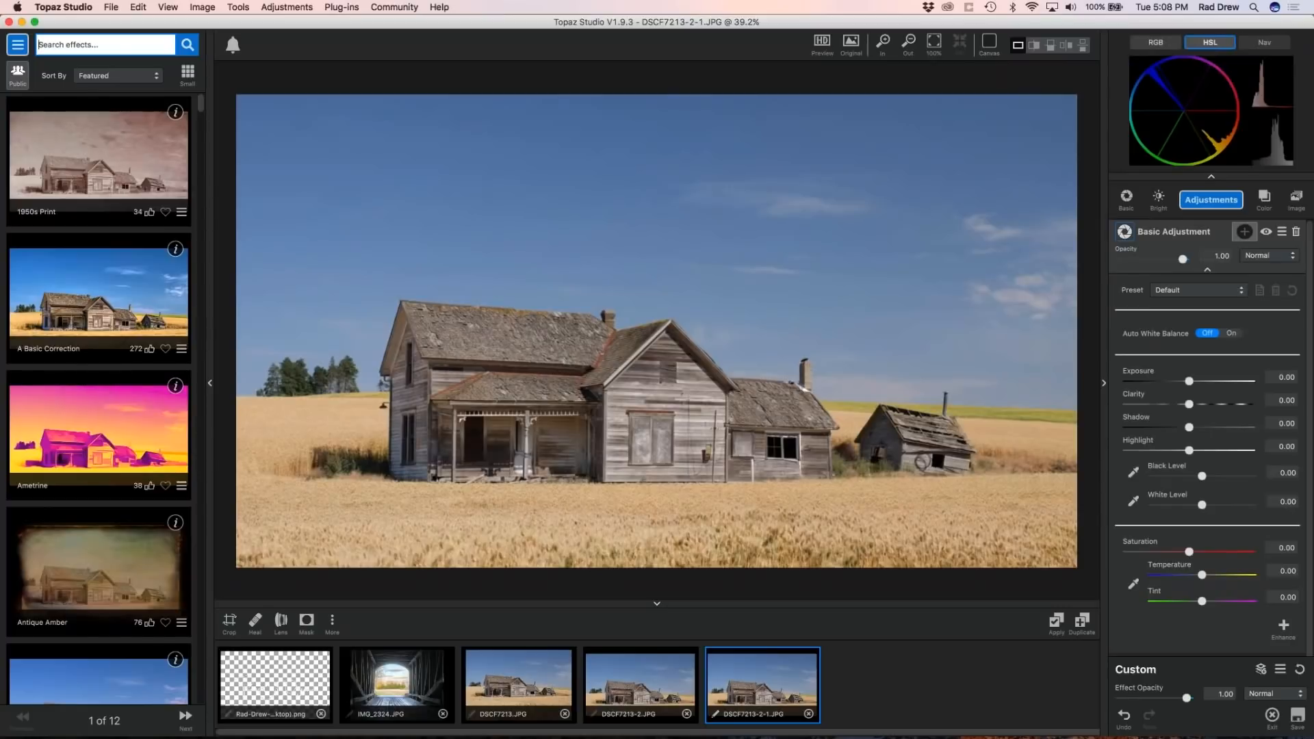
left_click(1155, 44)
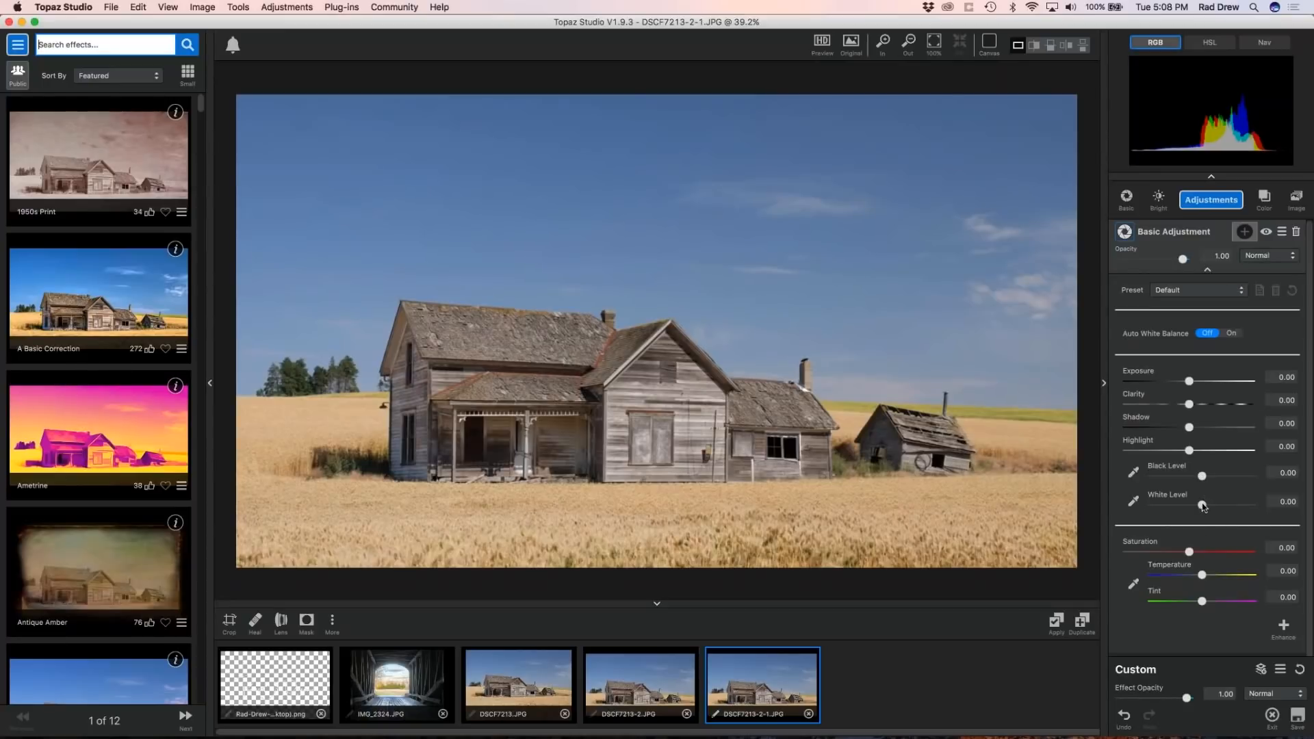
Set the Basic Adjustment's White Level to 0.47, Black Level to -0.09, Exposure to -0.39, Clarity to 0.19 and Saturation to 0.09.
left_click_drag(1203, 506, 1225, 506)
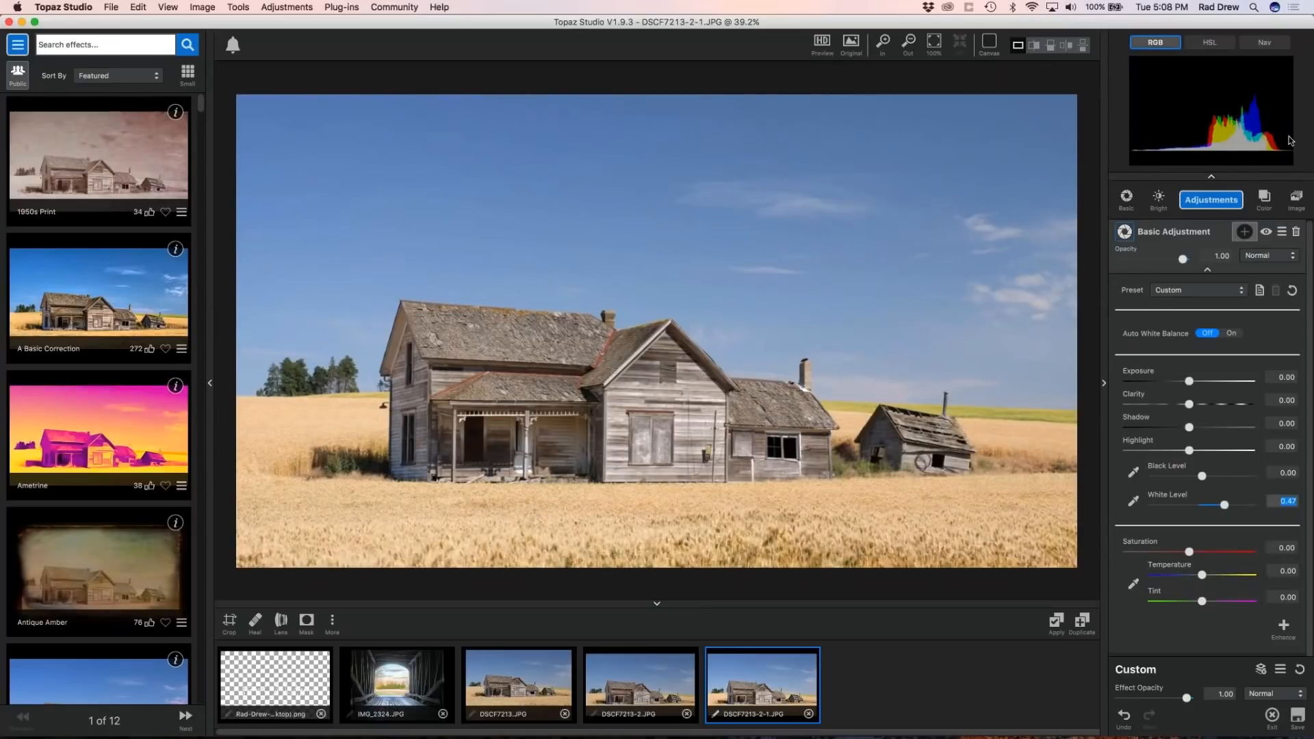
left_click_drag(1201, 474, 1197, 477)
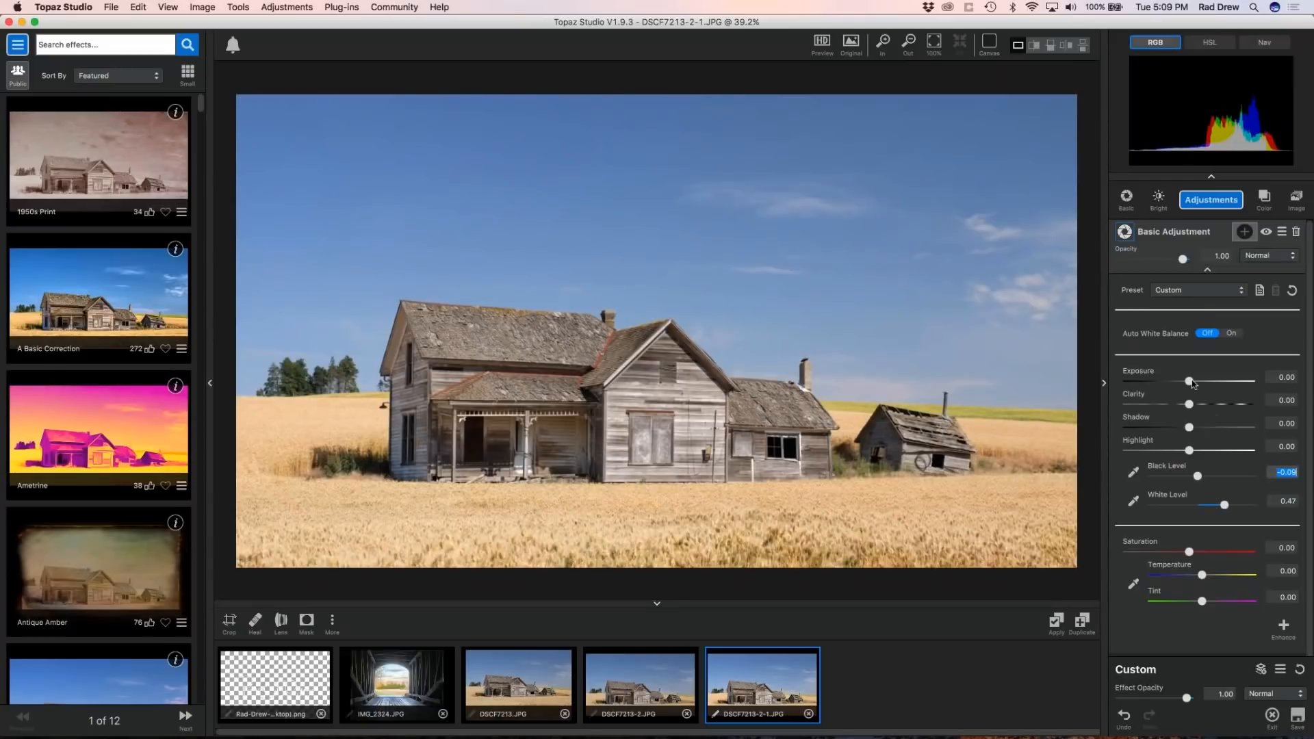
left_click_drag(1190, 382, 1167, 386)
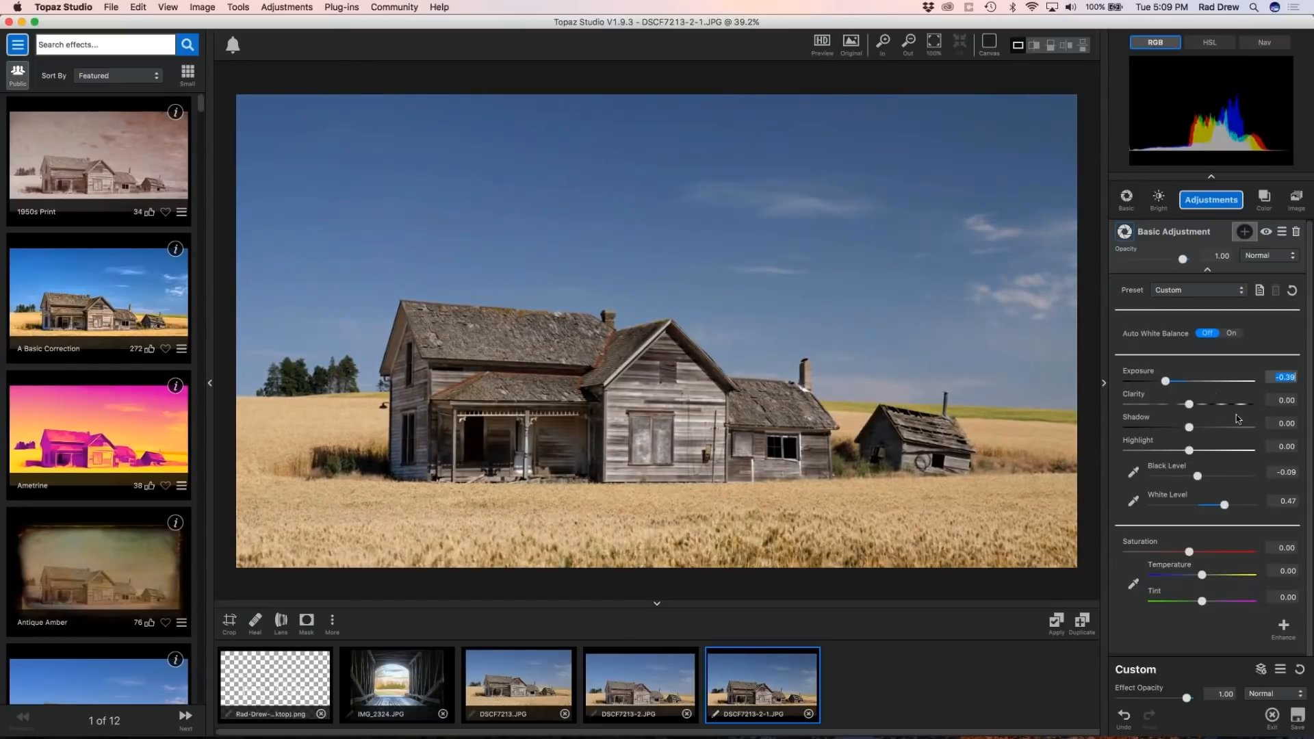
left_click(1192, 405)
left_click_drag(1191, 405, 1200, 404)
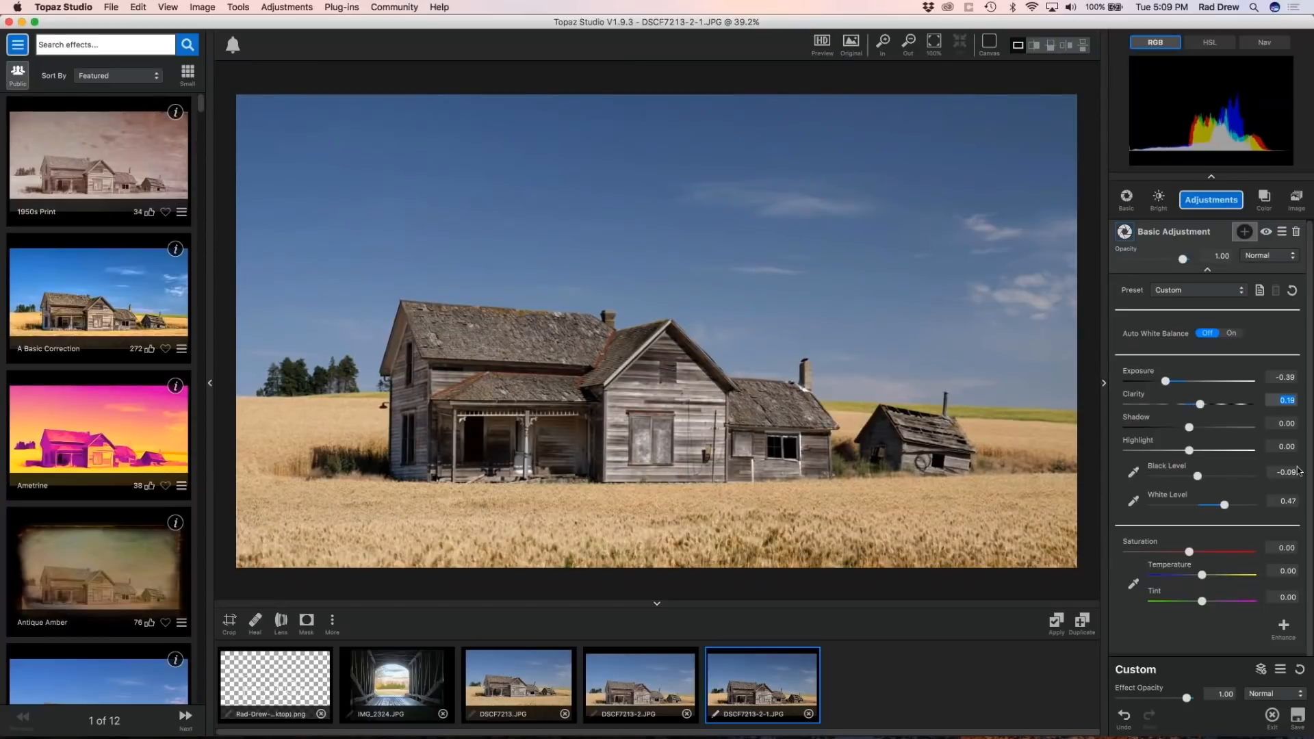
left_click_drag(1188, 550, 1196, 552)
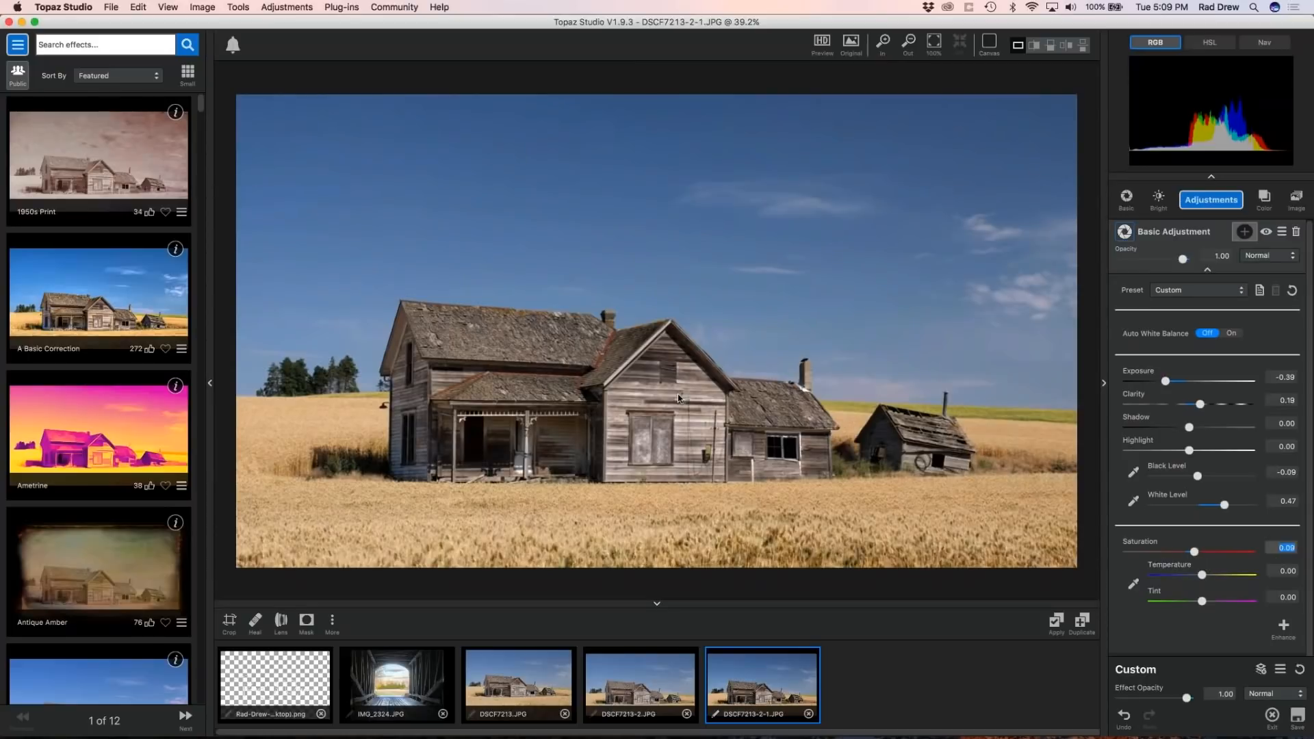
left_click(915, 350)
Collapse the finished Basic Adjustment, apply it to a new copy of the photo, and open that copy.
left_click(1208, 270)
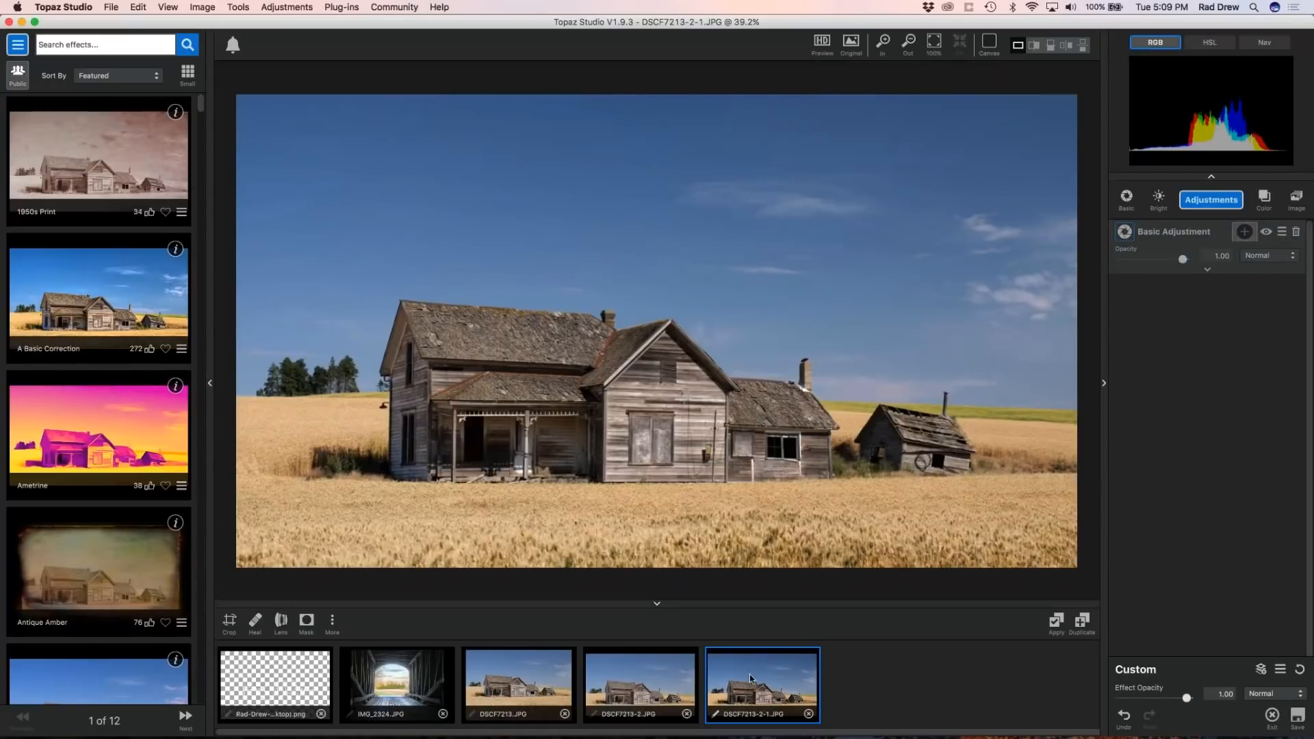
left_click(1054, 620)
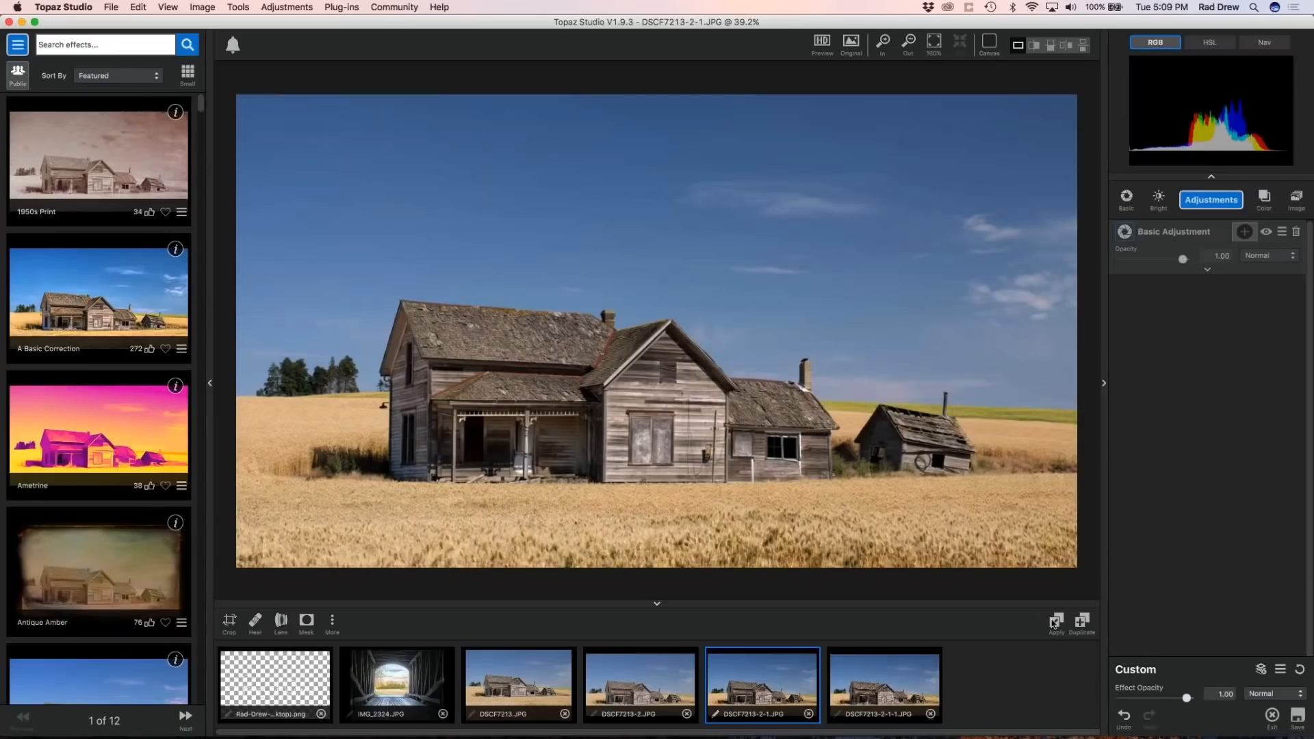
left_click(888, 685)
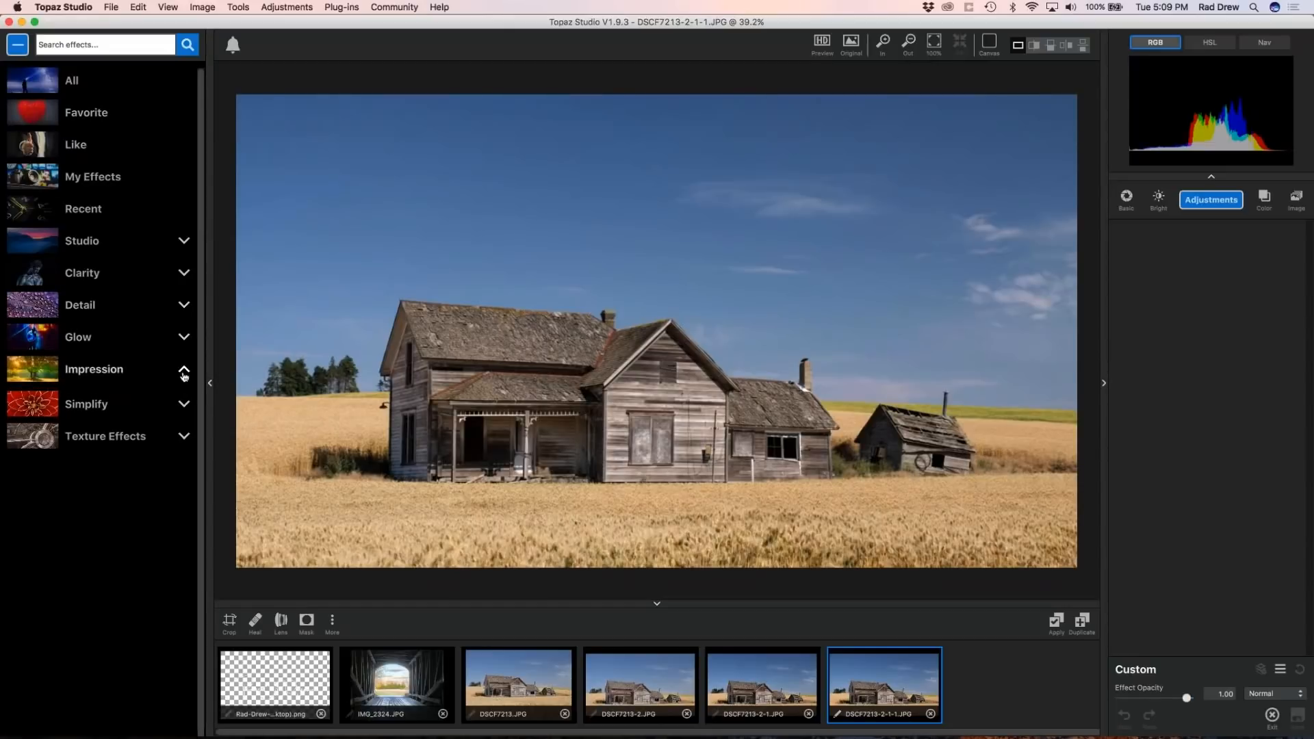
Search the effects library for "photo painting".
left_click(185, 372)
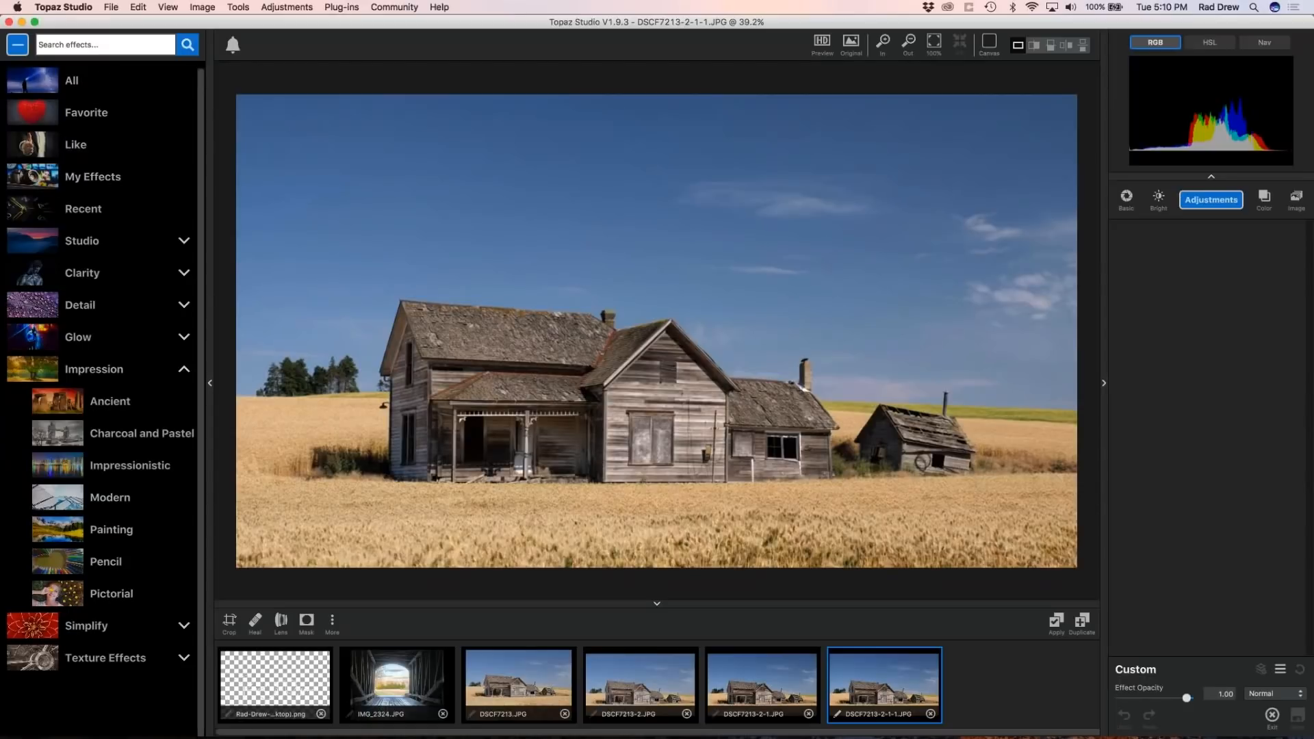
left_click(94, 45)
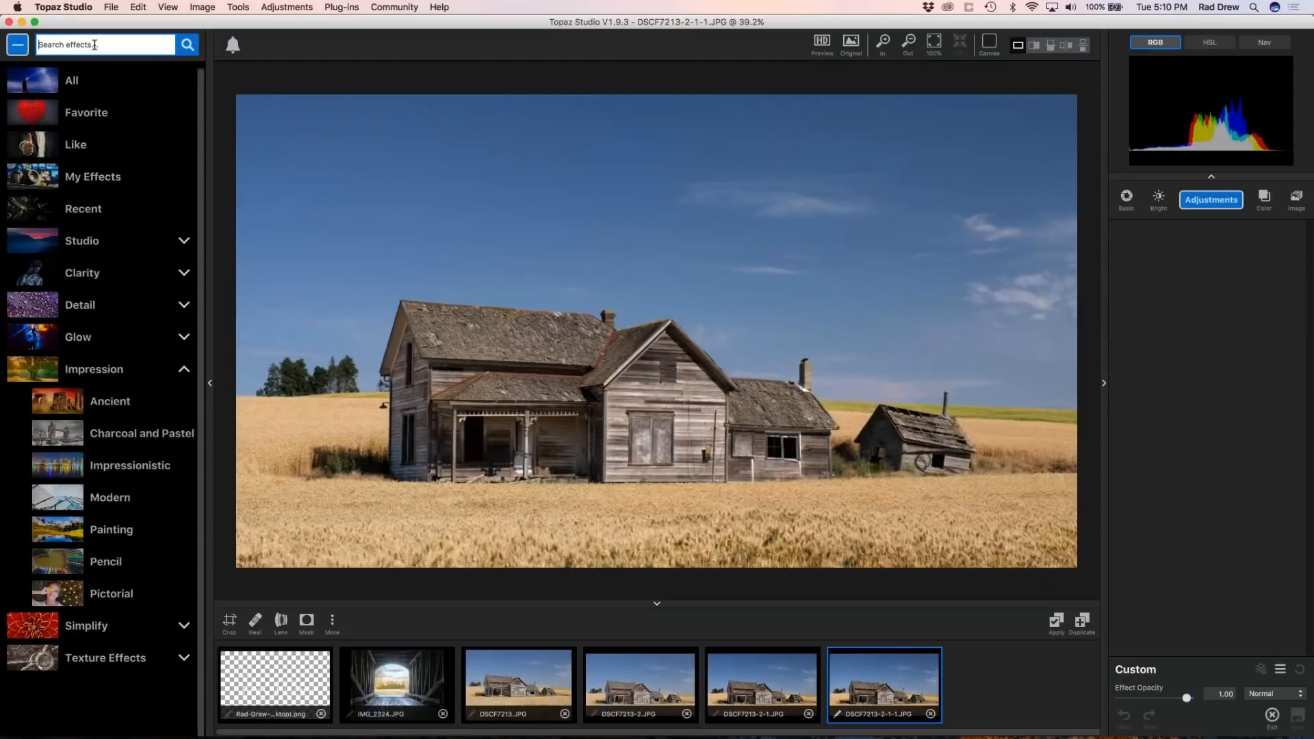
type("photo painting")
left_click(186, 45)
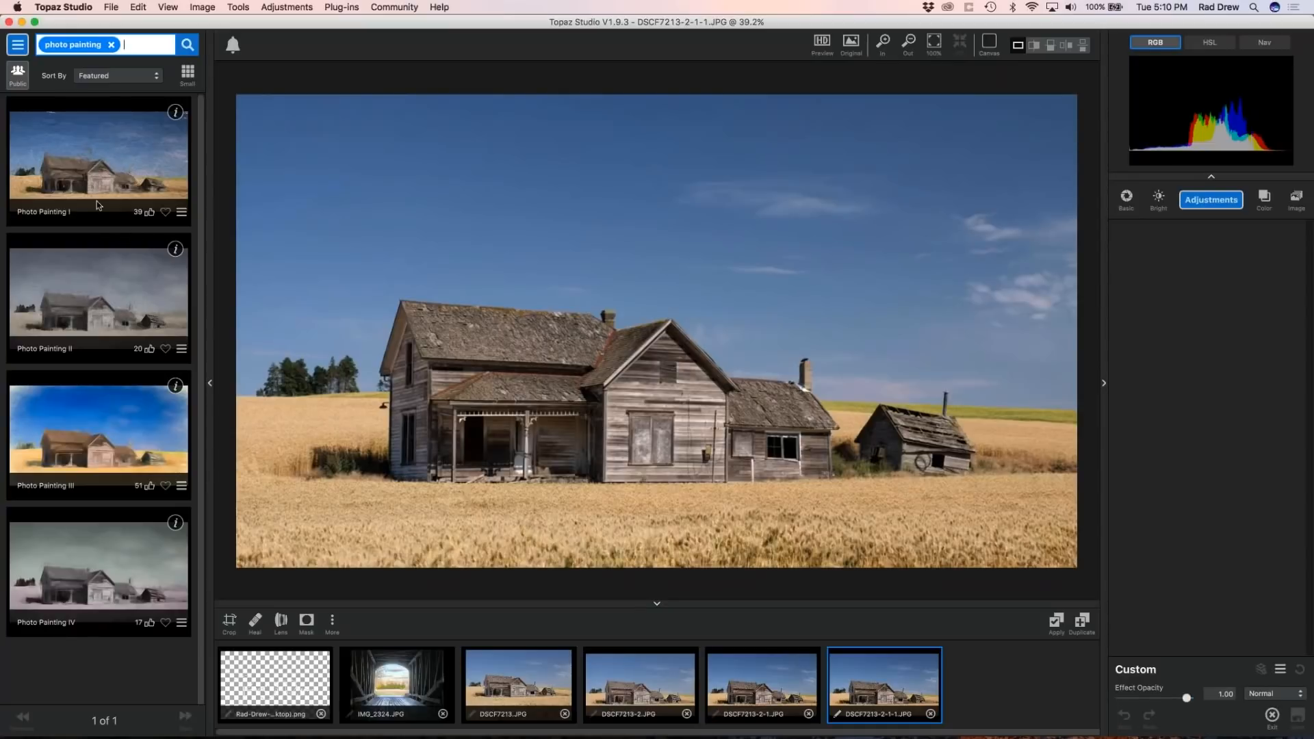
Apply the Photo Painting I effect to the photo and expand its Impression adjustment to show the stroke settings.
left_click(78, 153)
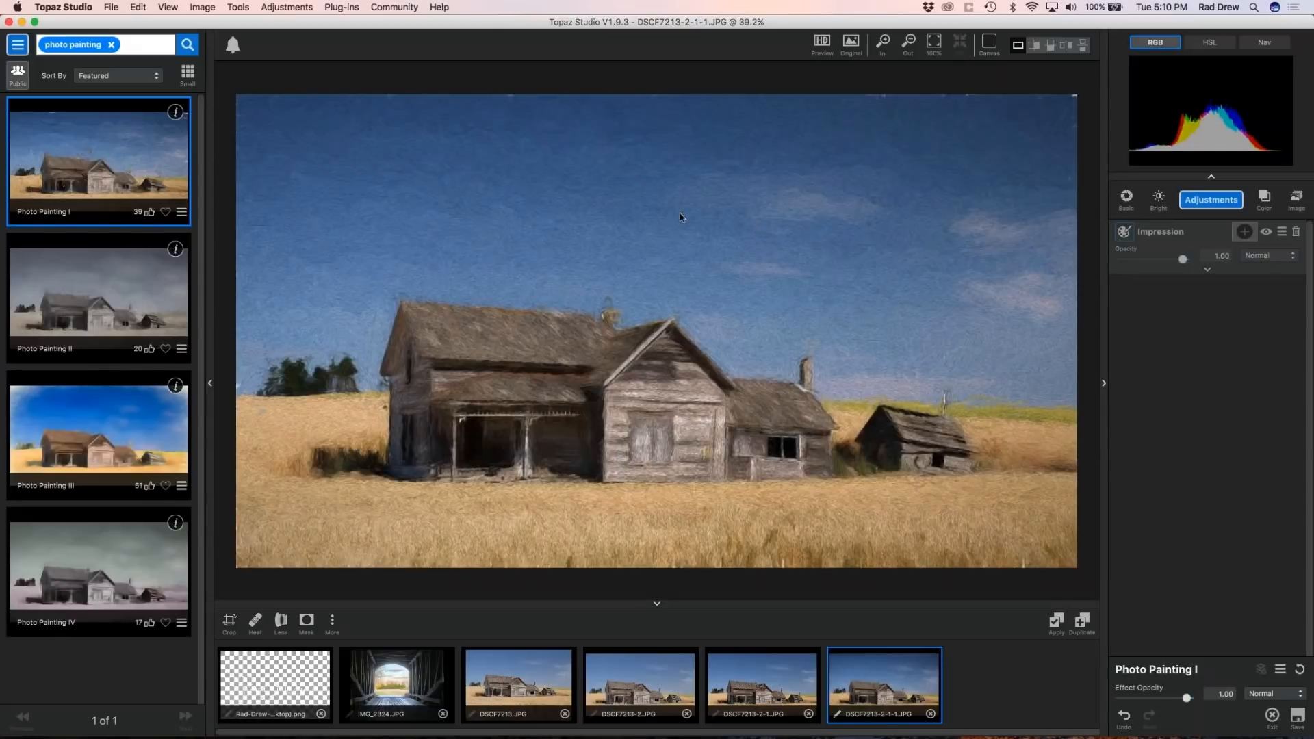
left_click(1209, 271)
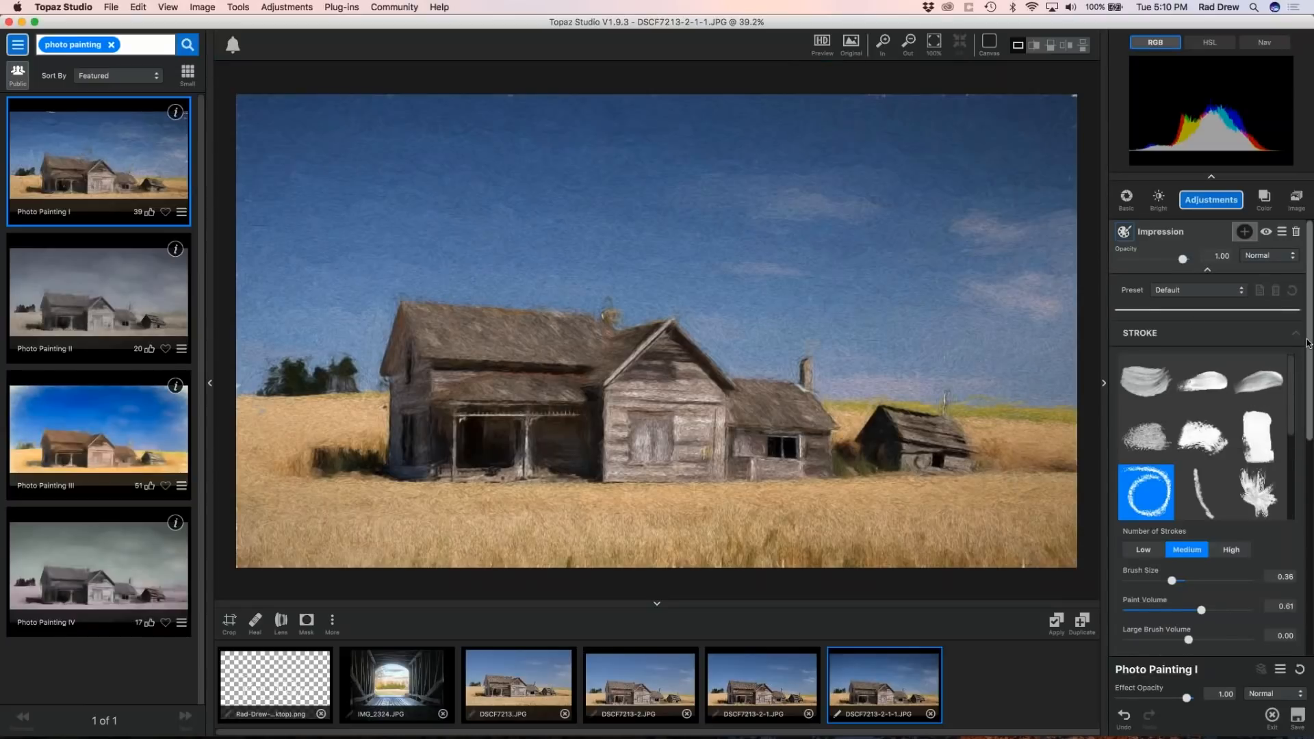
scroll(1150, 572, "down", 3)
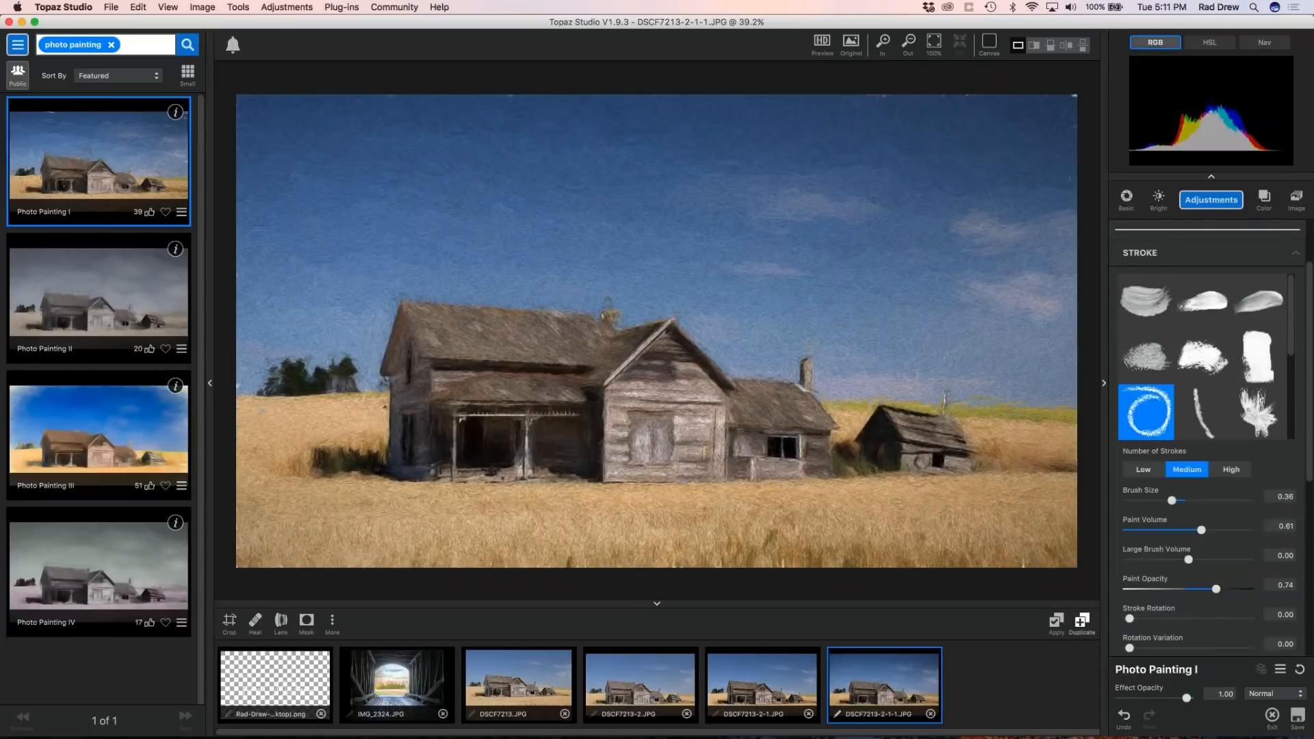
Expand the Impression adjustment's Texture settings and compare the Original background type with Solid, ending on Solid.
left_click_drag(1310, 476, 1310, 555)
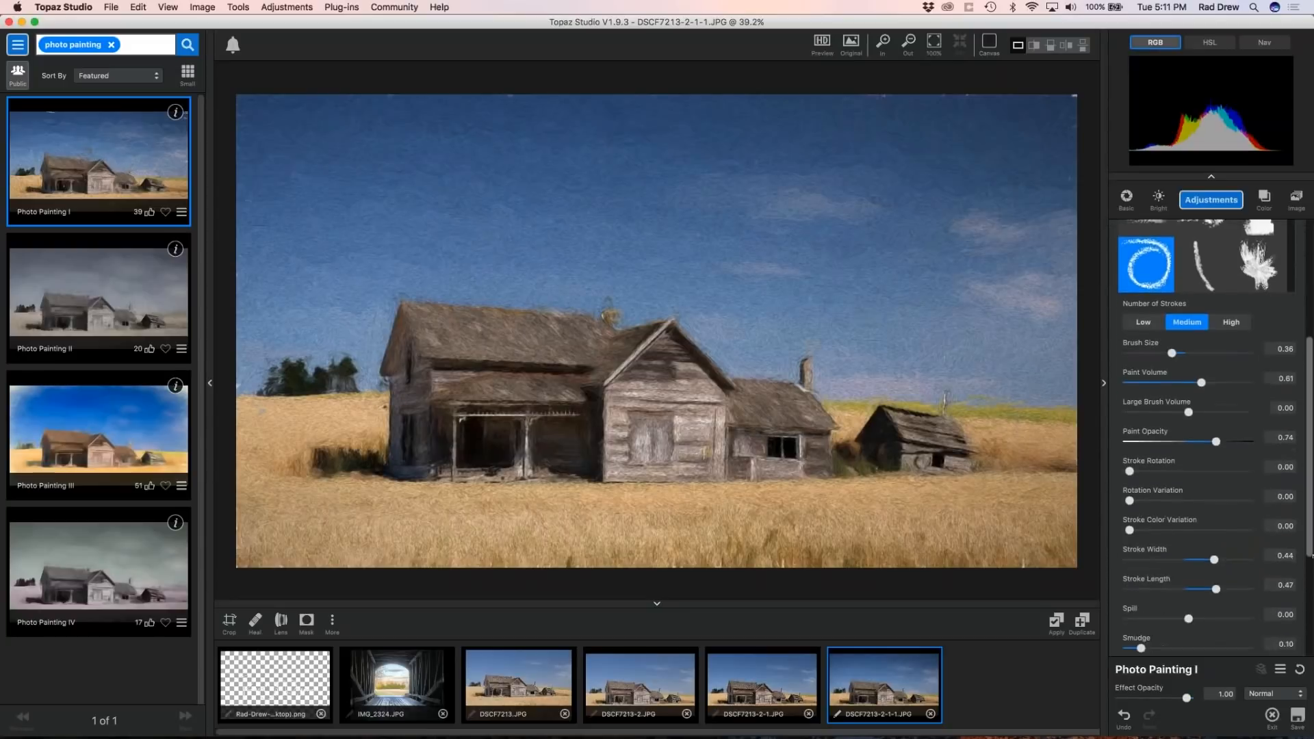
scroll(1310, 556, "down", 5)
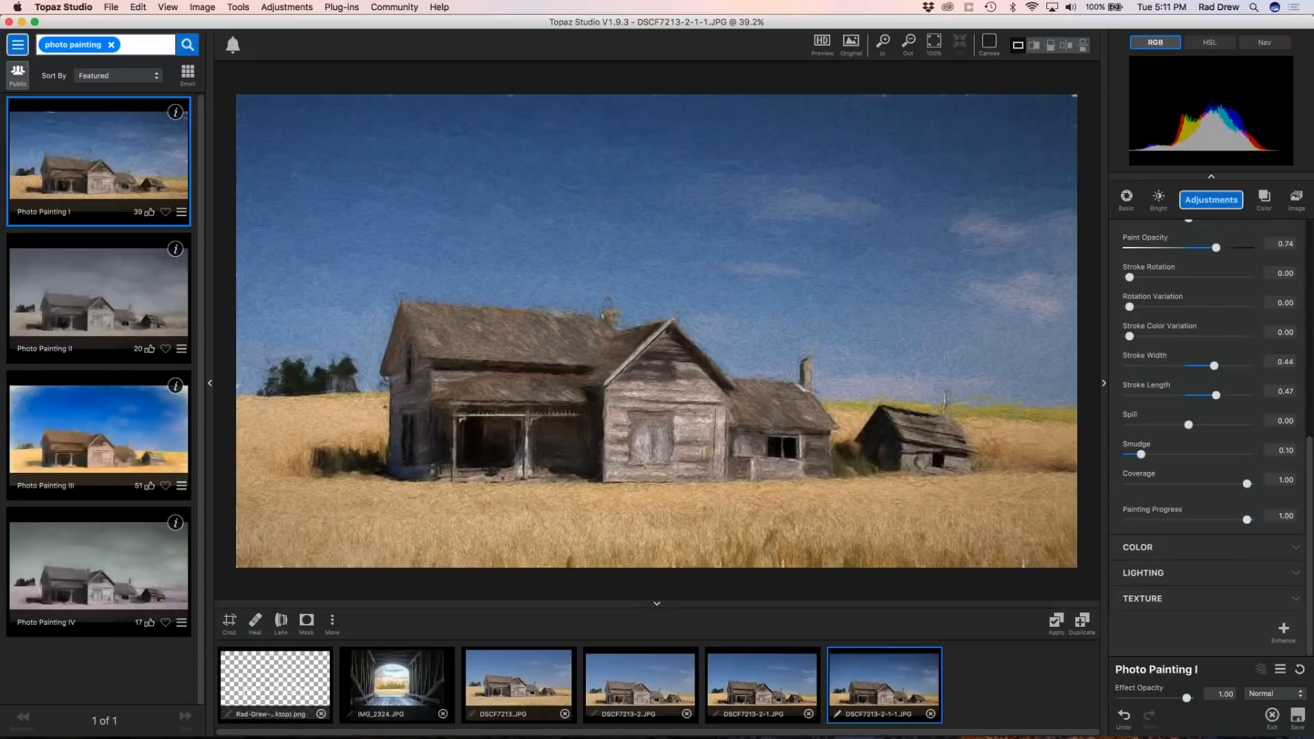
left_click(1233, 600)
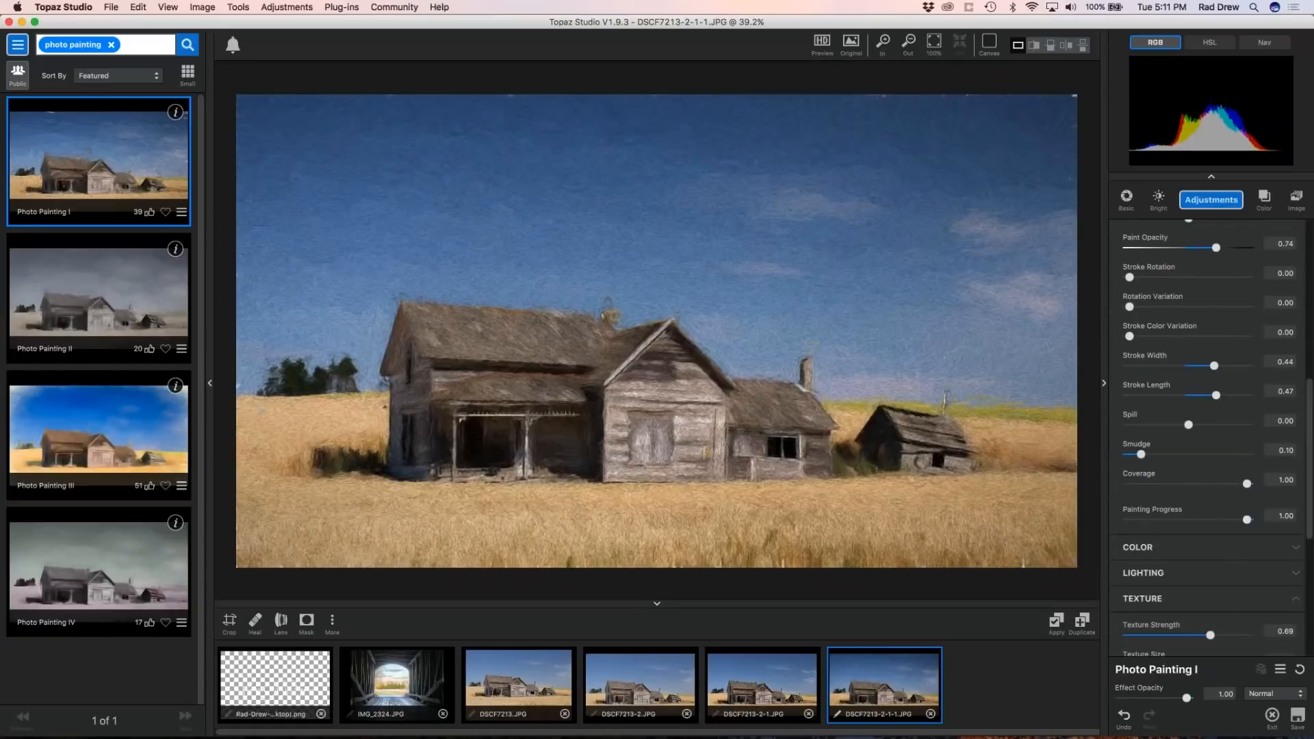
scroll(1174, 543, "down", 5)
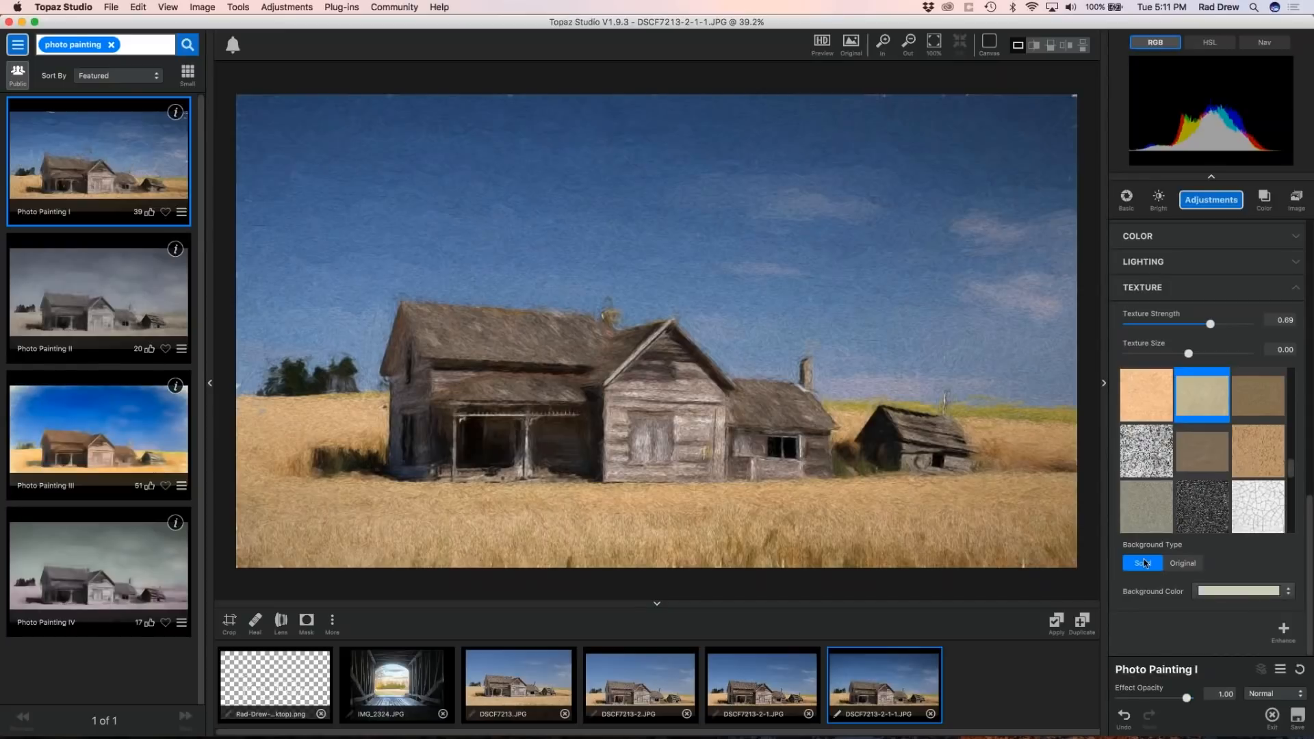
left_click(1182, 563)
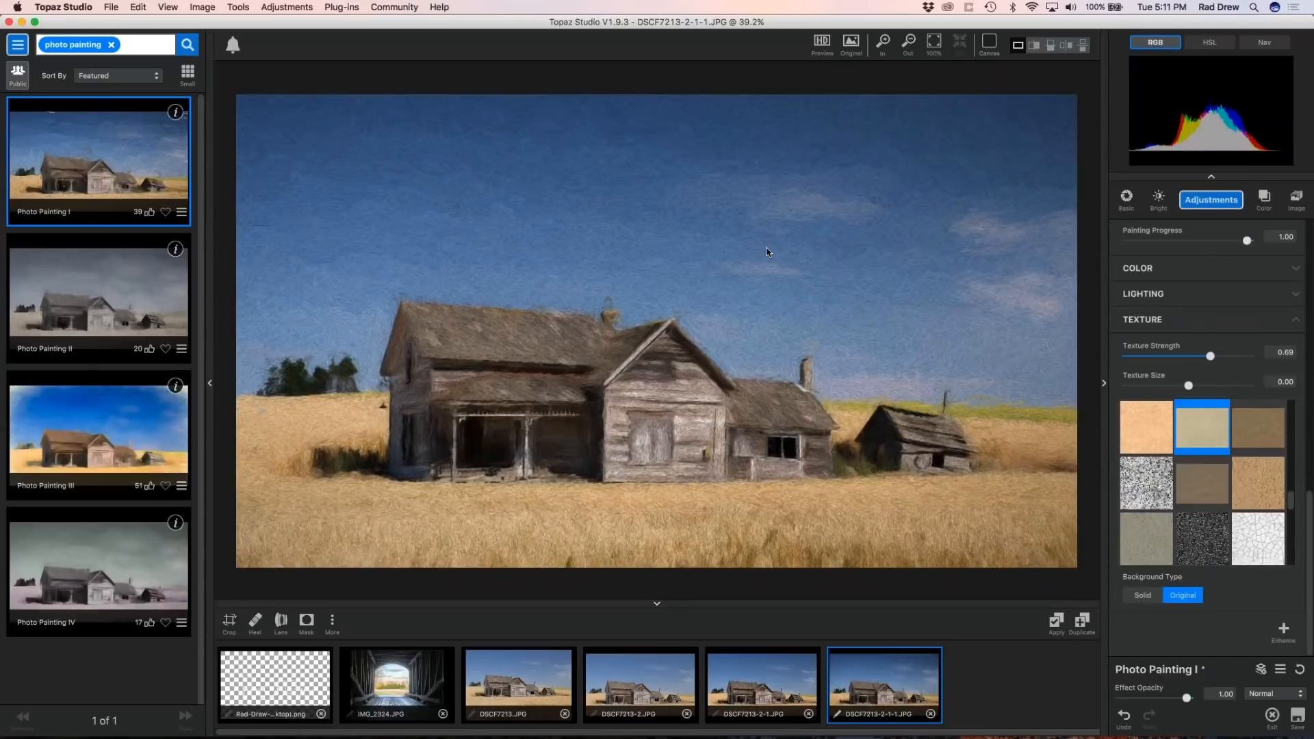
left_click(1139, 597)
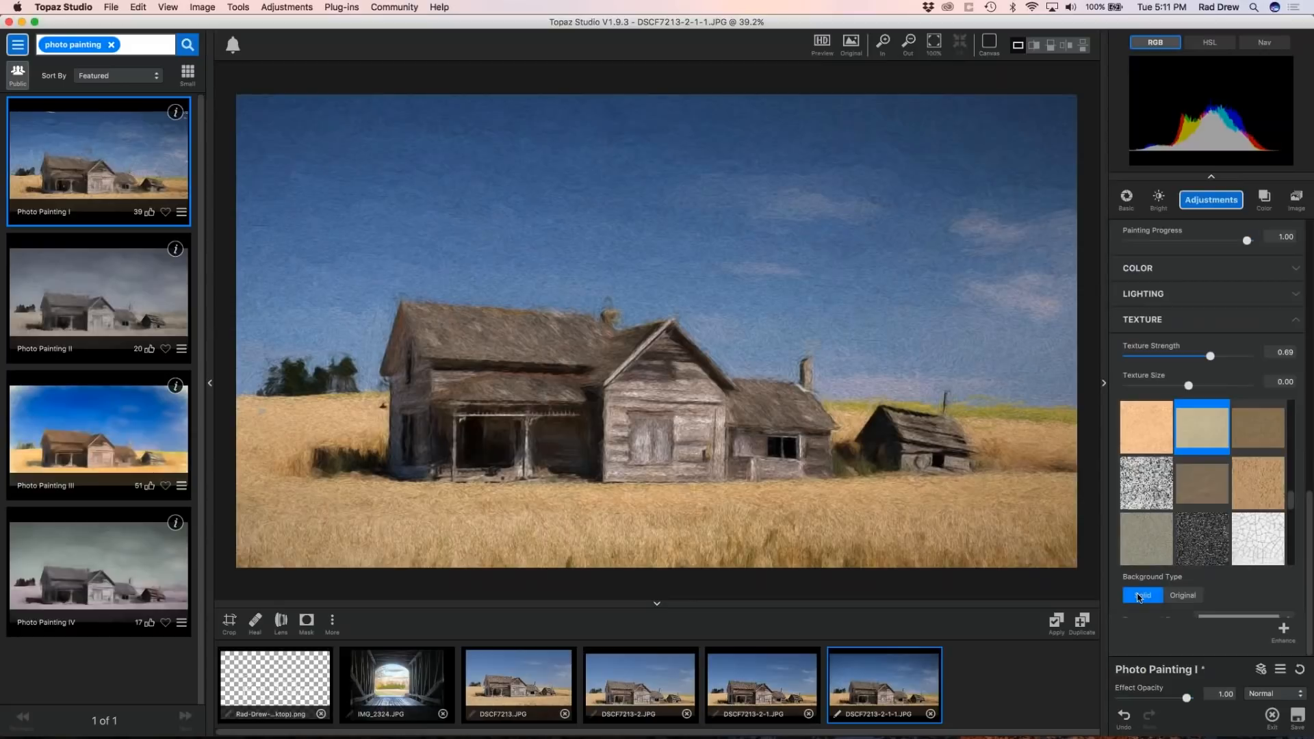
Change the Impression stroke to the brush made of two thin curved lines.
left_click_drag(1308, 533, 1309, 271)
scroll(1215, 418, "down", 5)
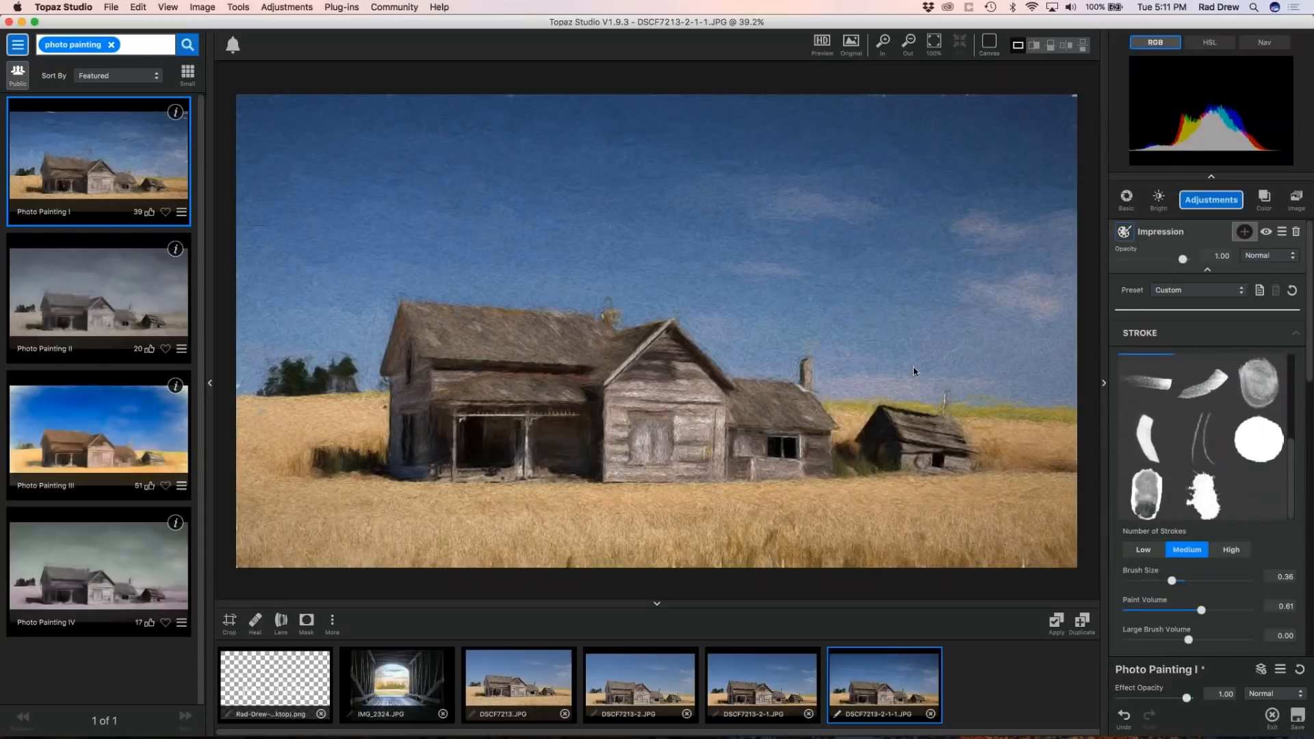
left_click(1198, 436)
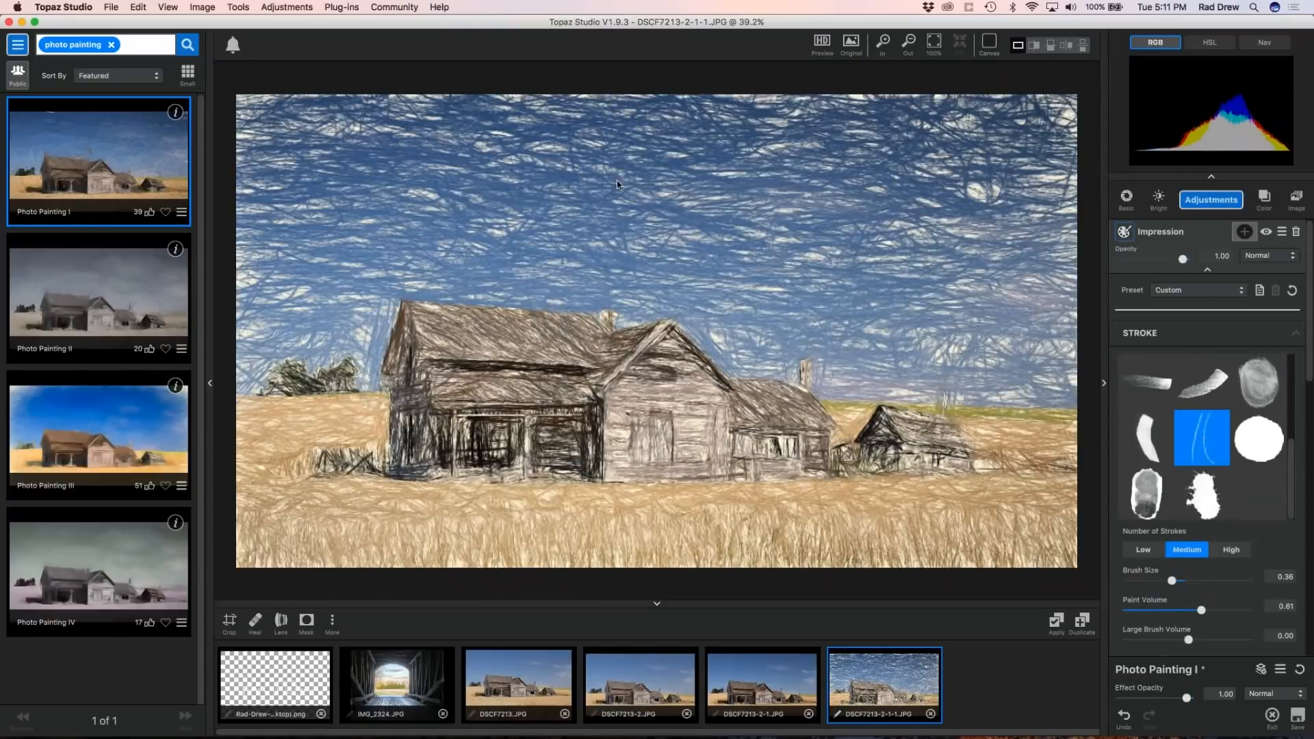
Try a Brush Size of 0.68, and reduce it to 0.25.
scroll(1164, 310, "down", 5)
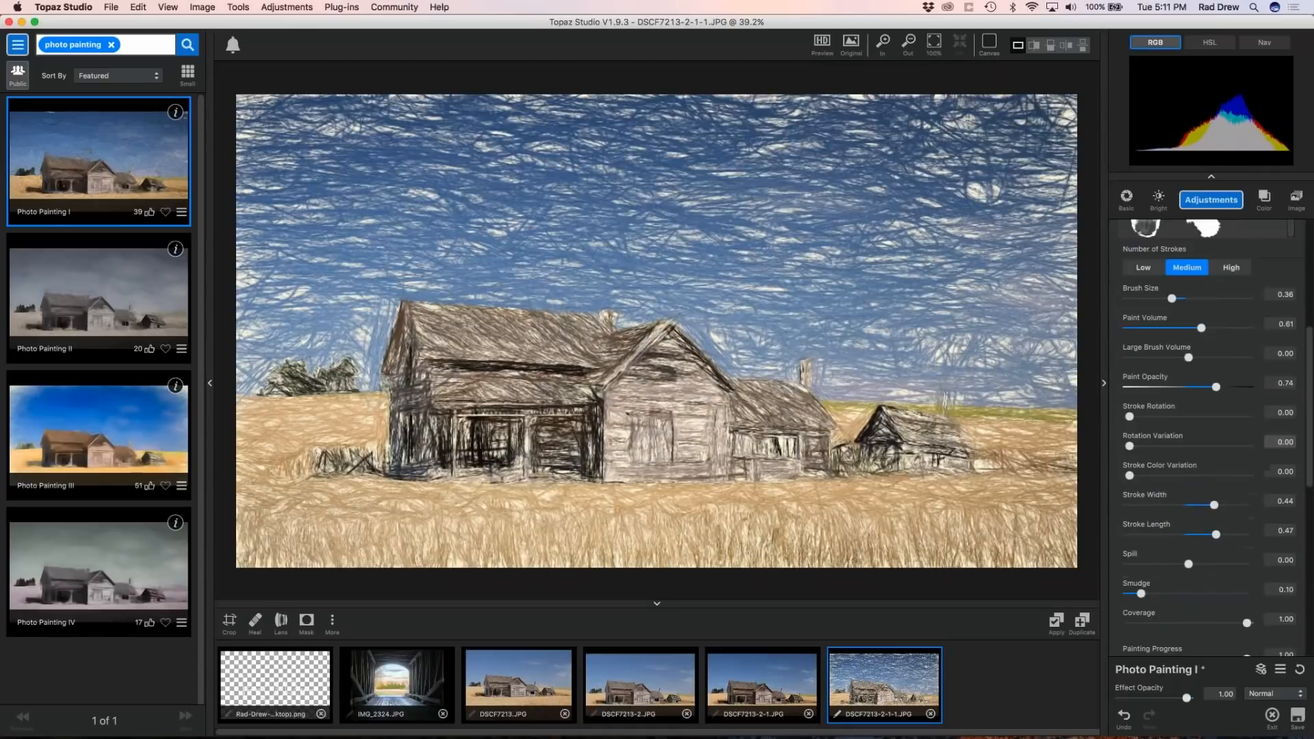
left_click_drag(1164, 310, 1223, 307)
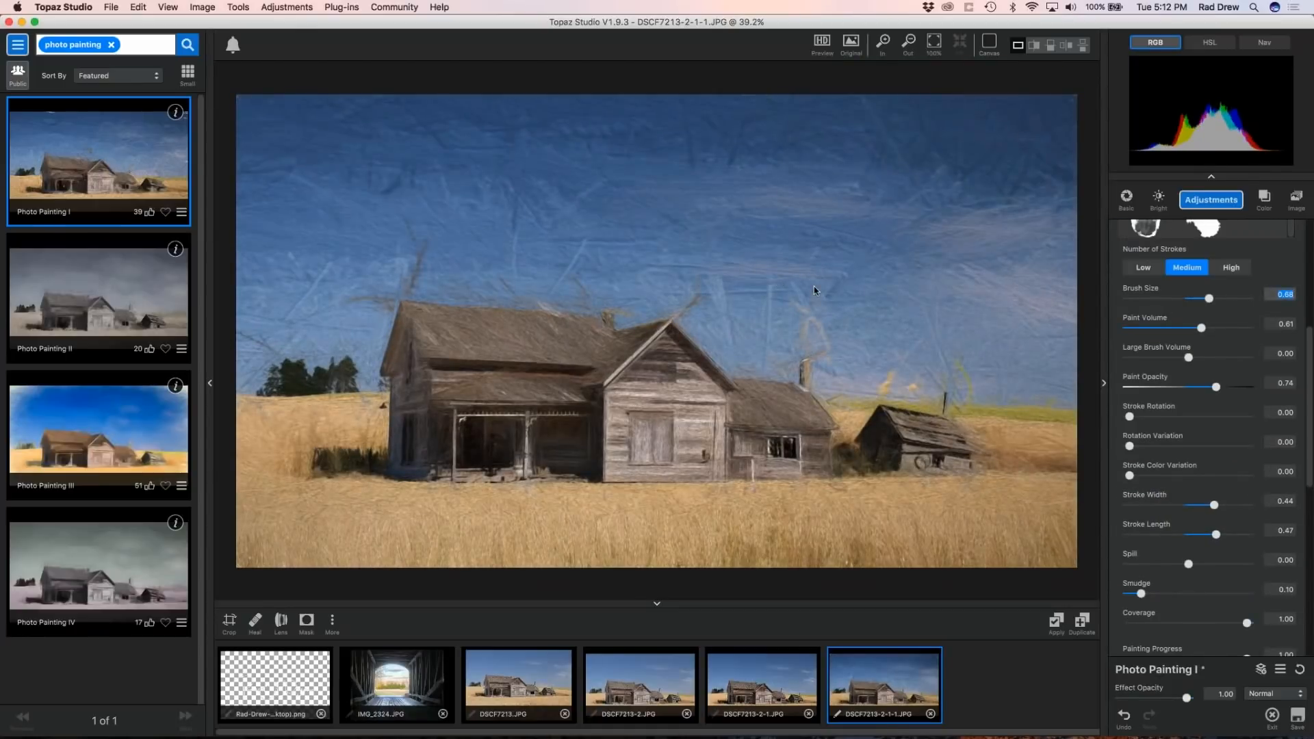
left_click_drag(1150, 301, 1159, 301)
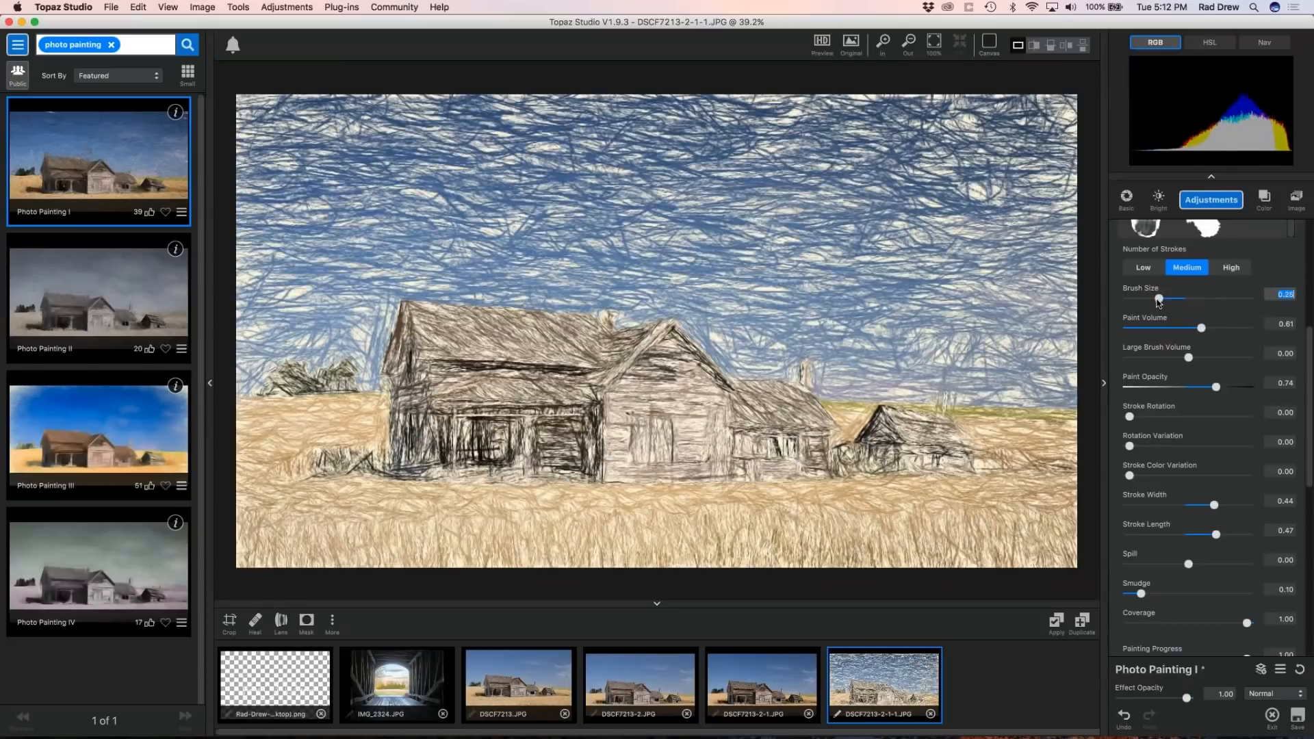
Set the texture's background type to Original and the stroke's Brush Size to 0.07.
left_click_drag(1309, 394, 1310, 658)
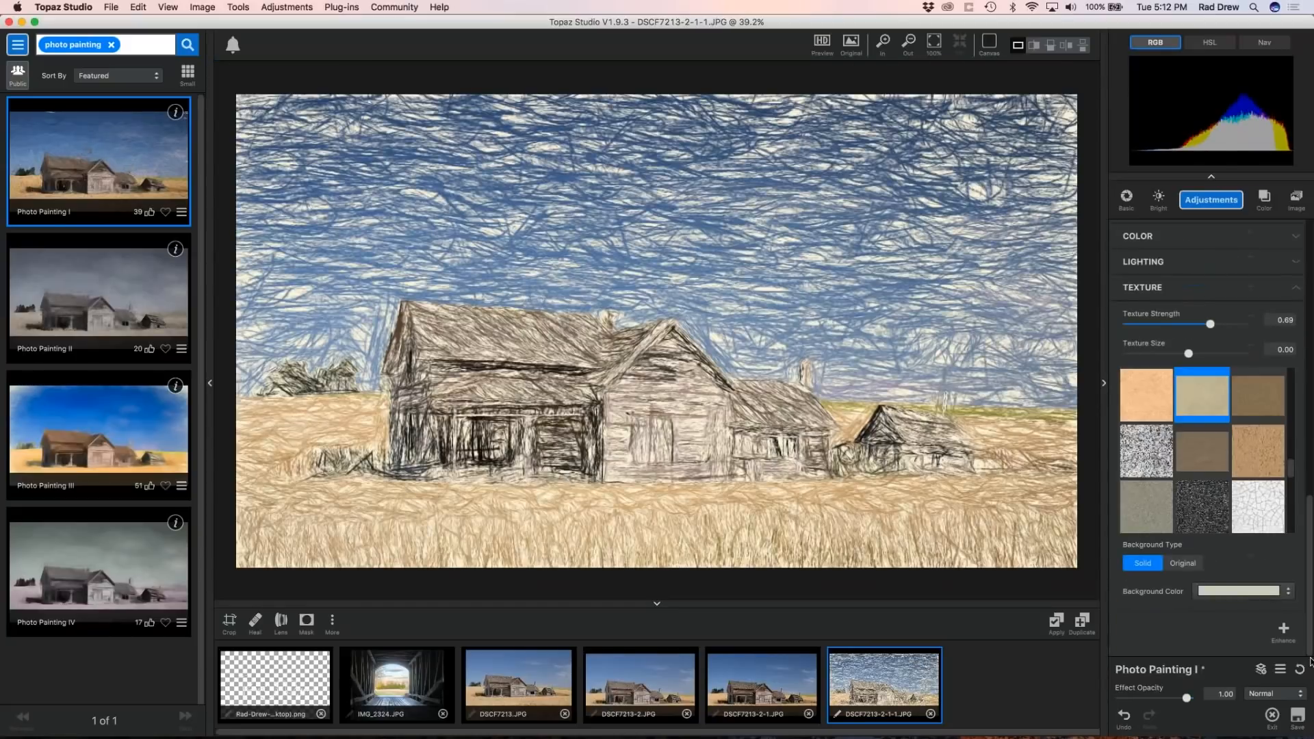
left_click(1181, 564)
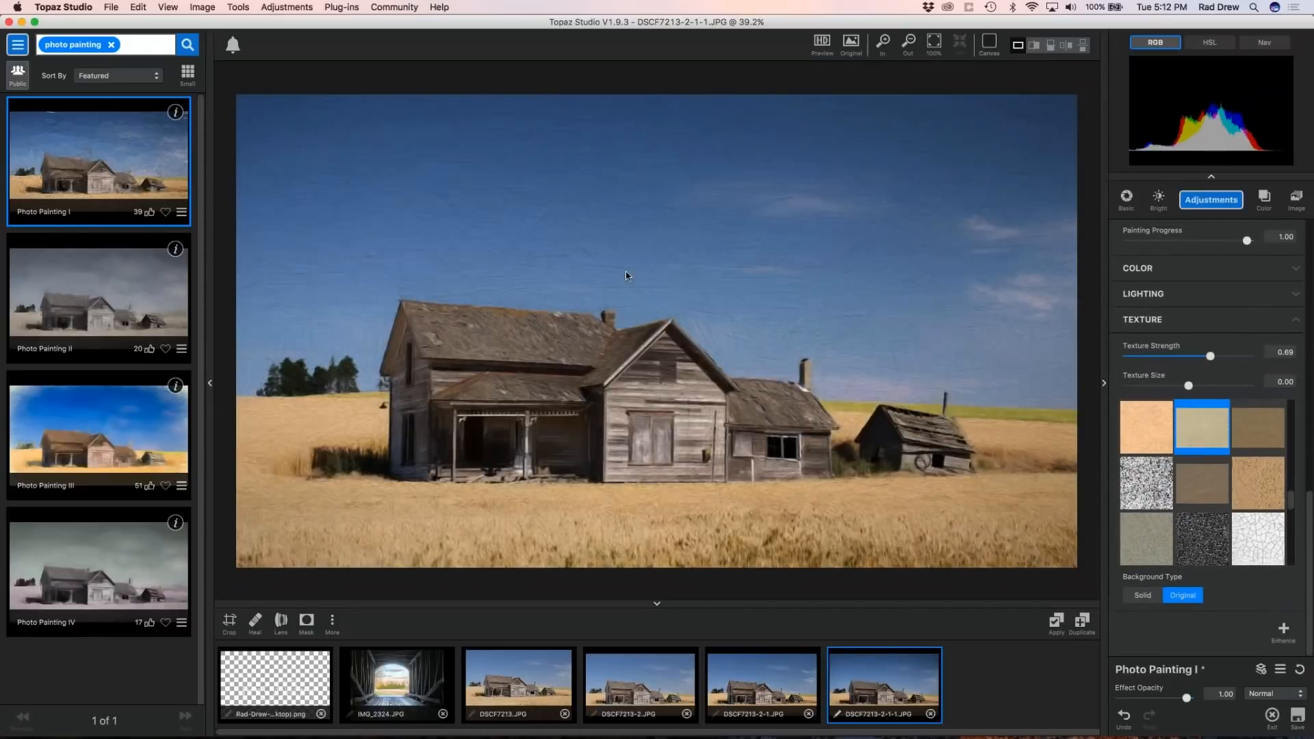
scroll(1208, 438, "up", 10)
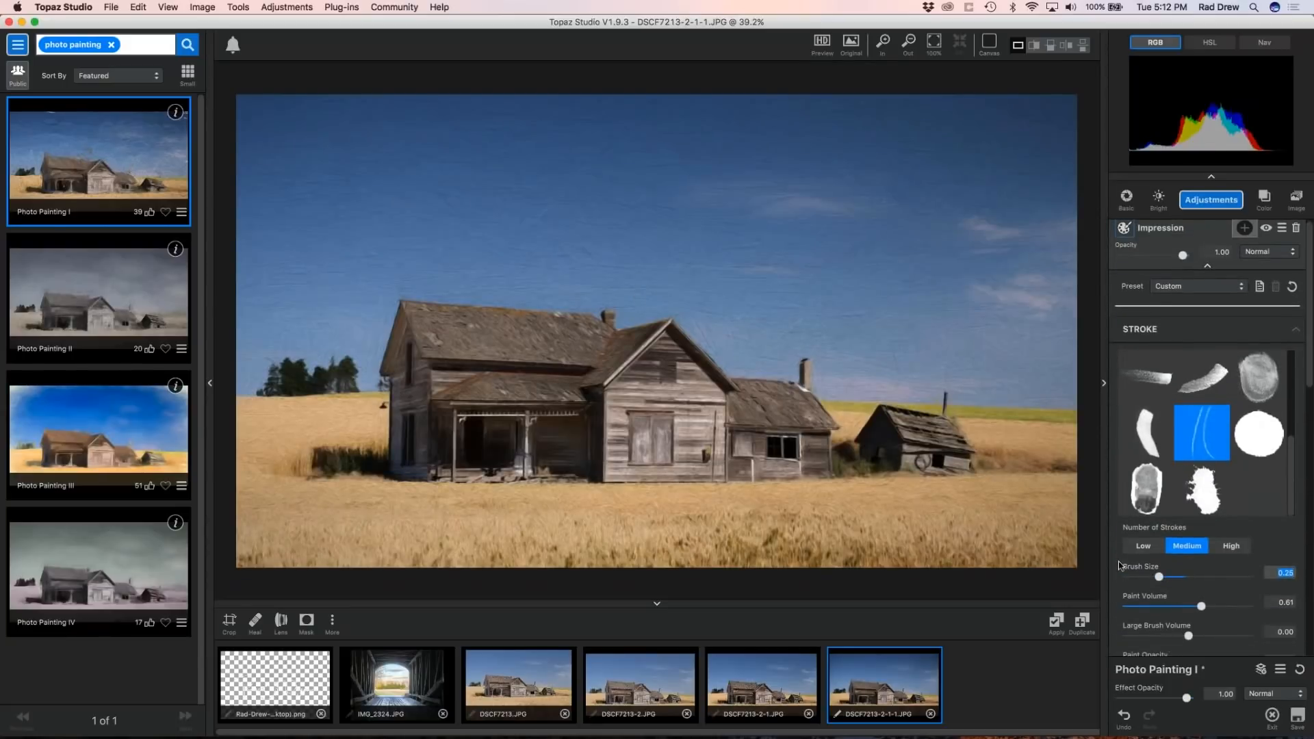
left_click_drag(1158, 577, 1139, 581)
Examine the fine brush strokes on the house, sky and field both close up and in the overall picture.
scroll(1138, 576, "down", 1)
scroll(696, 267, "down", 2)
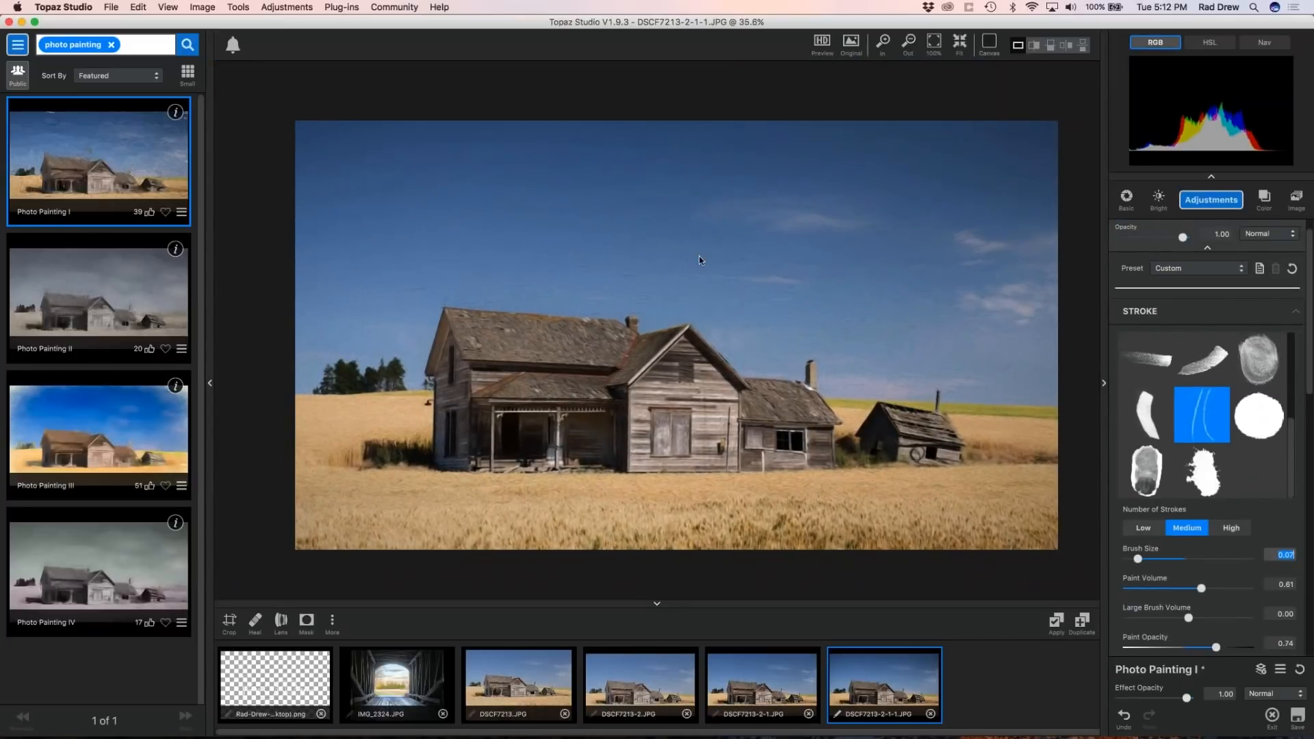
scroll(699, 258, "up", 2)
scroll(646, 355, "up", 1)
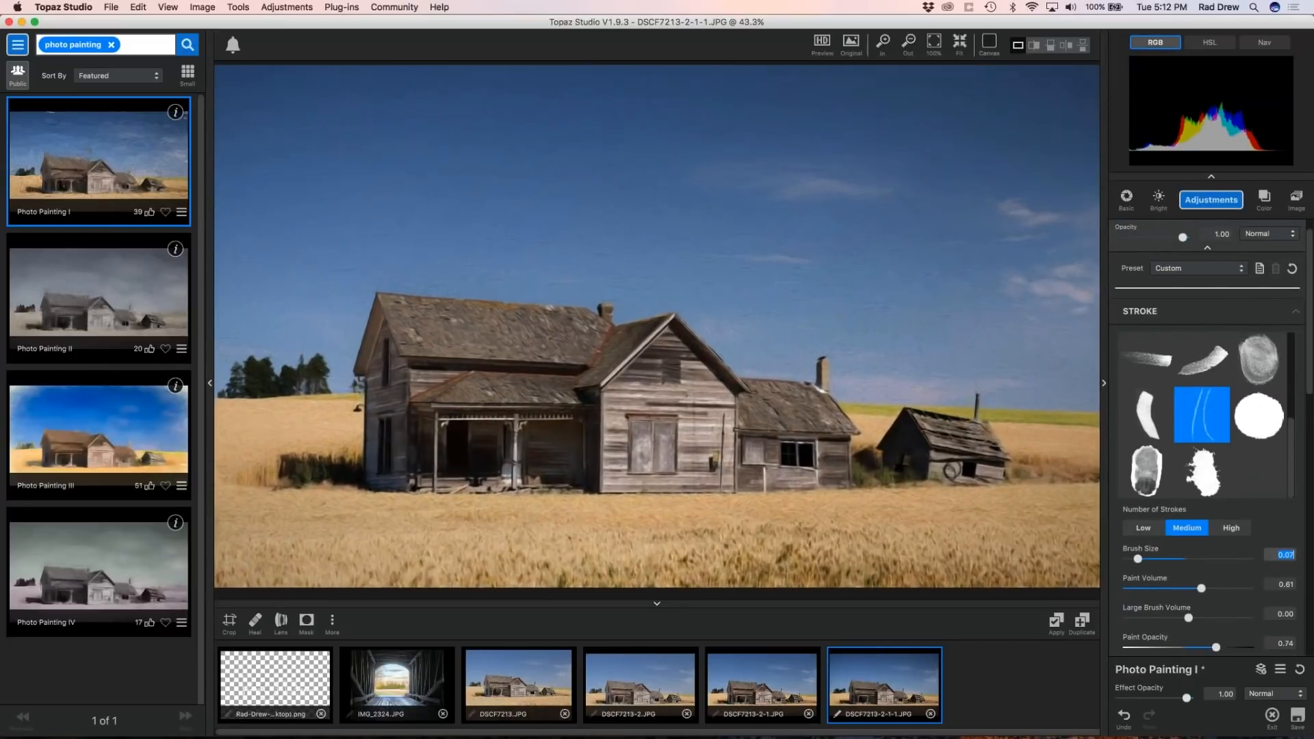
scroll(716, 407, "up", 5)
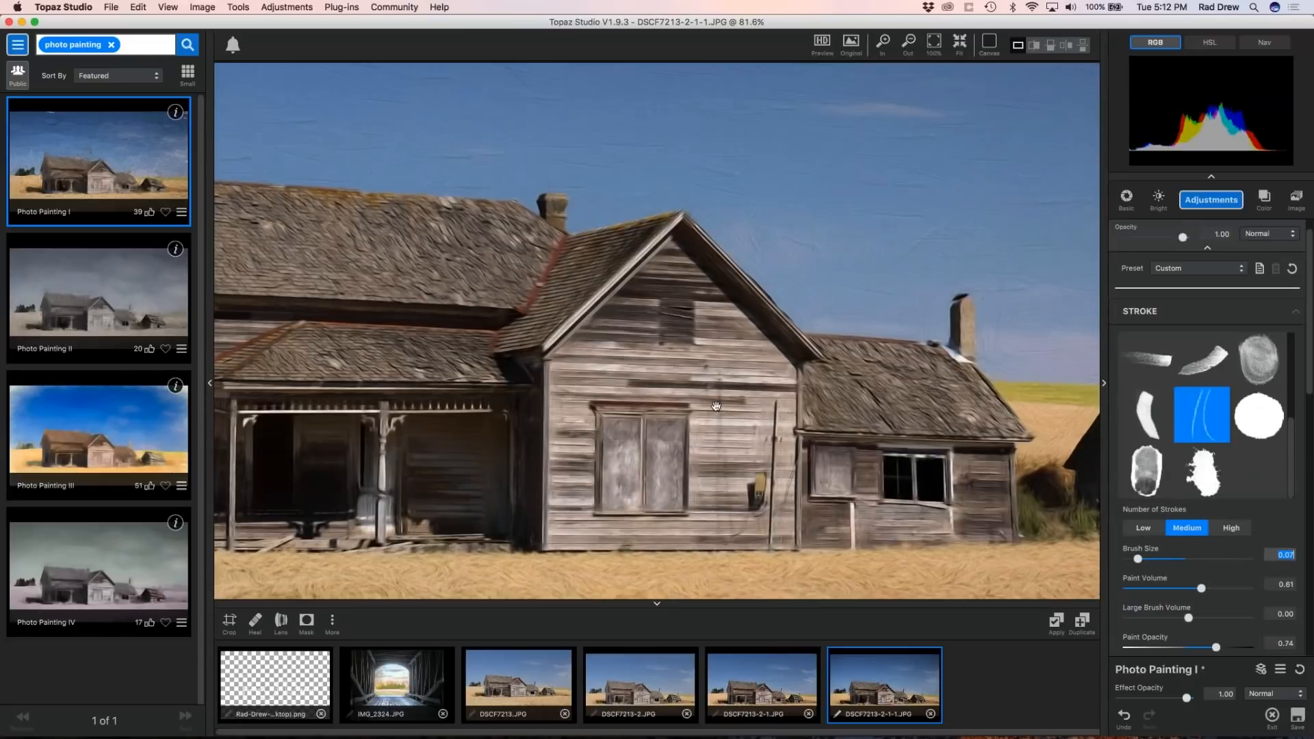
scroll(716, 407, "down", 5)
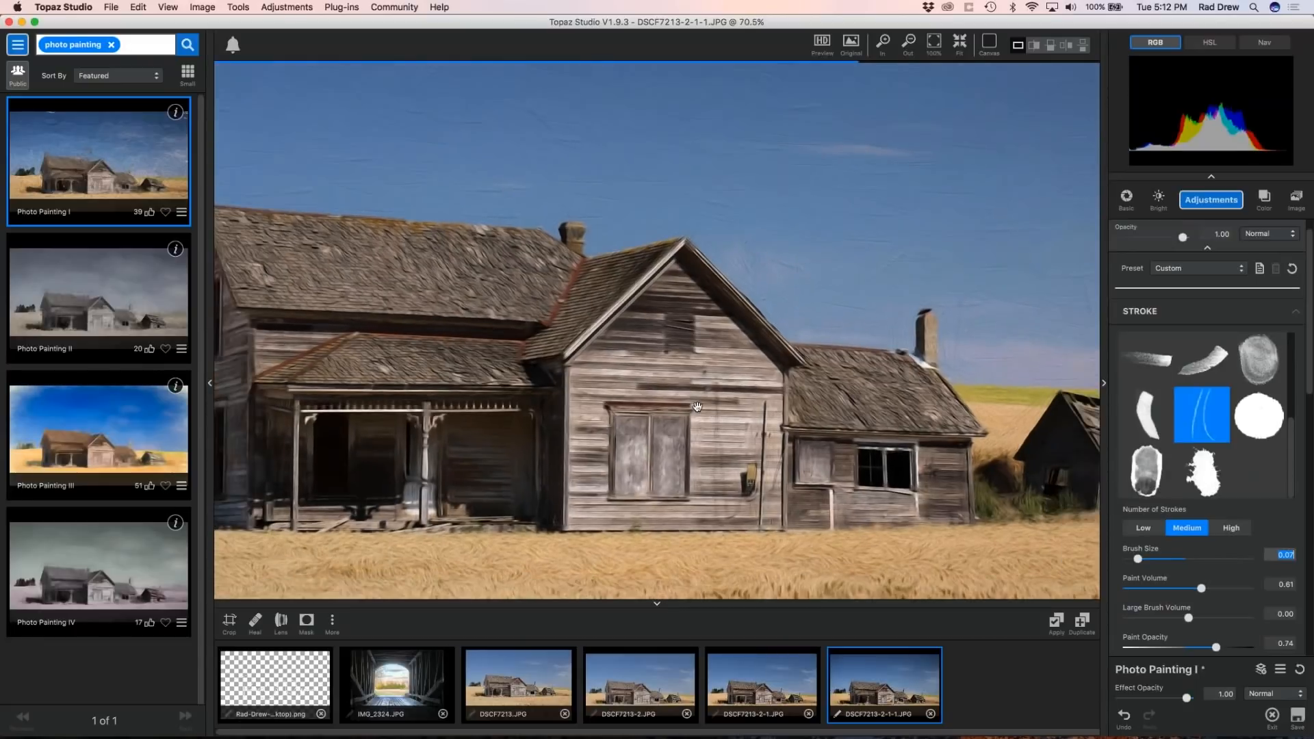
scroll(693, 376, "down", 2)
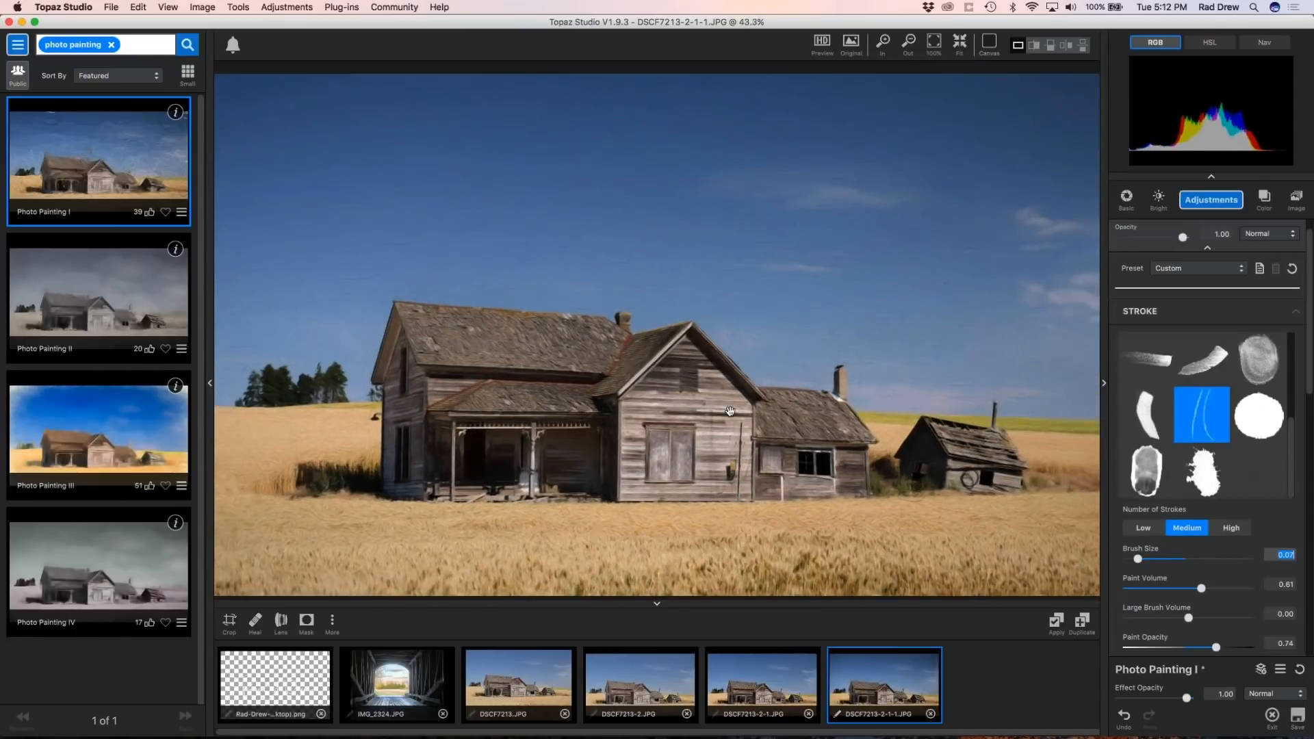
Set the stroke's Paint Volume to 0.58 and Large Brush Volume to 0.18.
left_click_drag(1307, 380, 1311, 485)
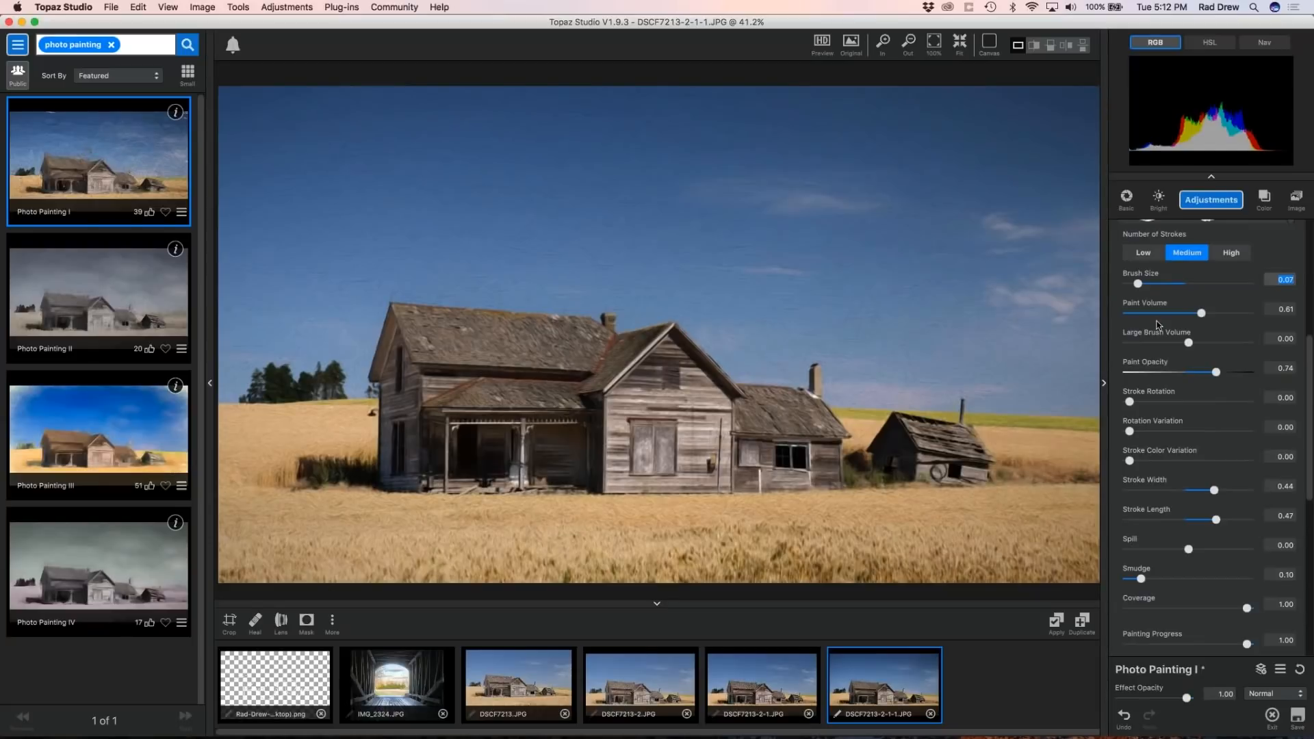
mouse_move(1200, 313)
left_mouse_down()
mouse_move(1247, 313)
mouse_move(1193, 315)
left_mouse_up()
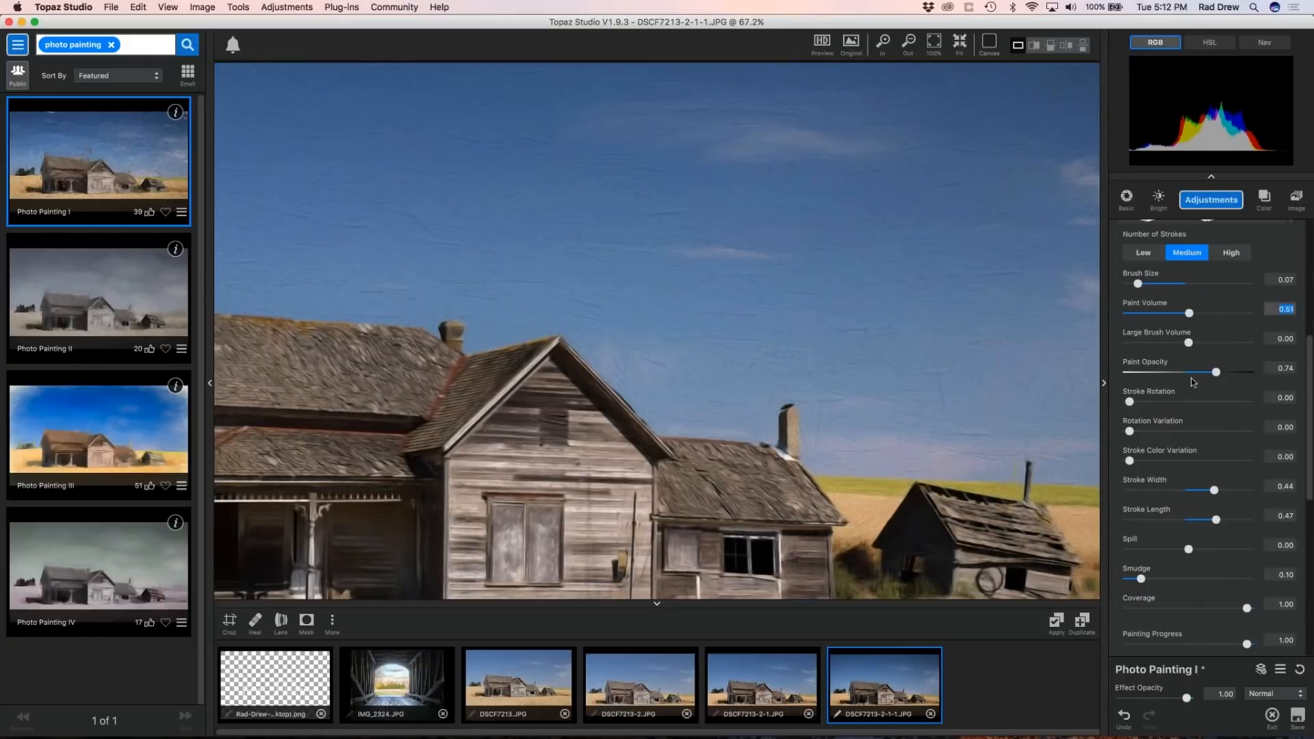
left_click_drag(1193, 345, 1231, 340)
left_click_drag(1260, 342, 1190, 351)
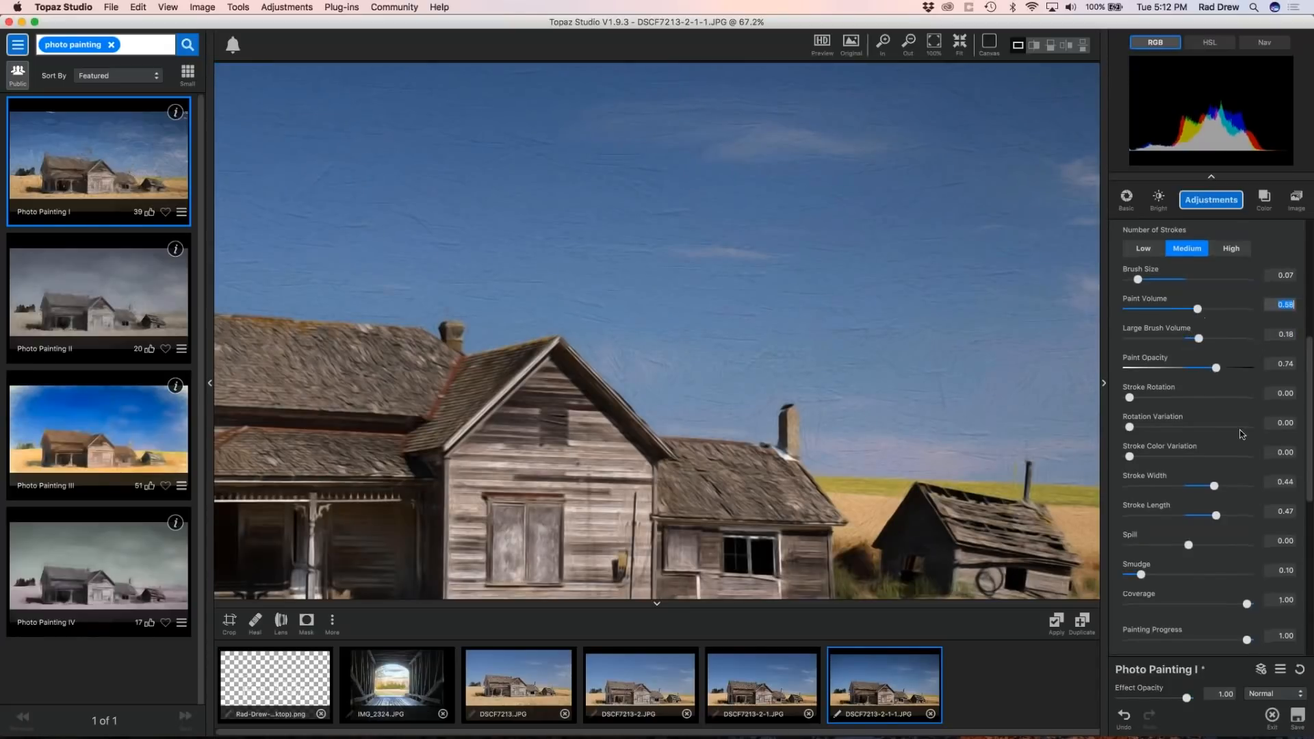
Try a much stronger Smudge on the strokes, and bring it down to 0.08.
scroll(1309, 487, "down", 1)
scroll(1309, 487, "down", 5)
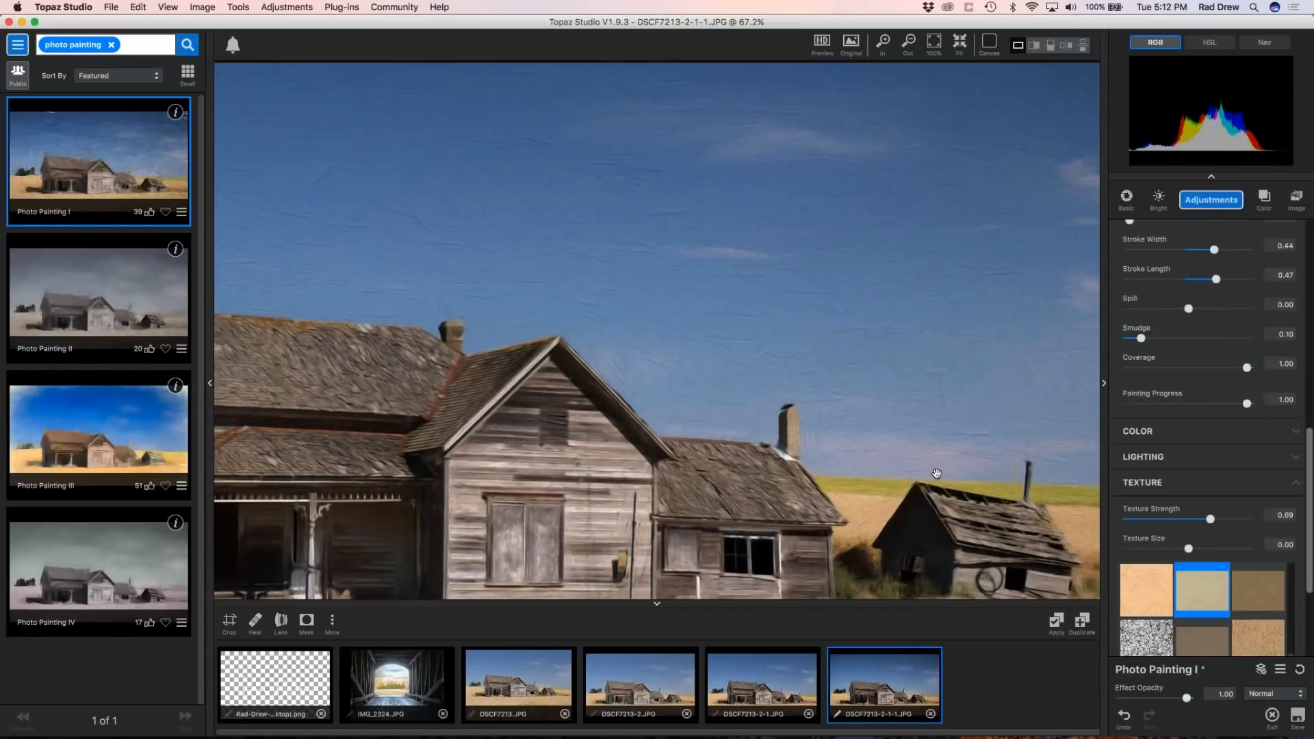
scroll(567, 483, "up", 2)
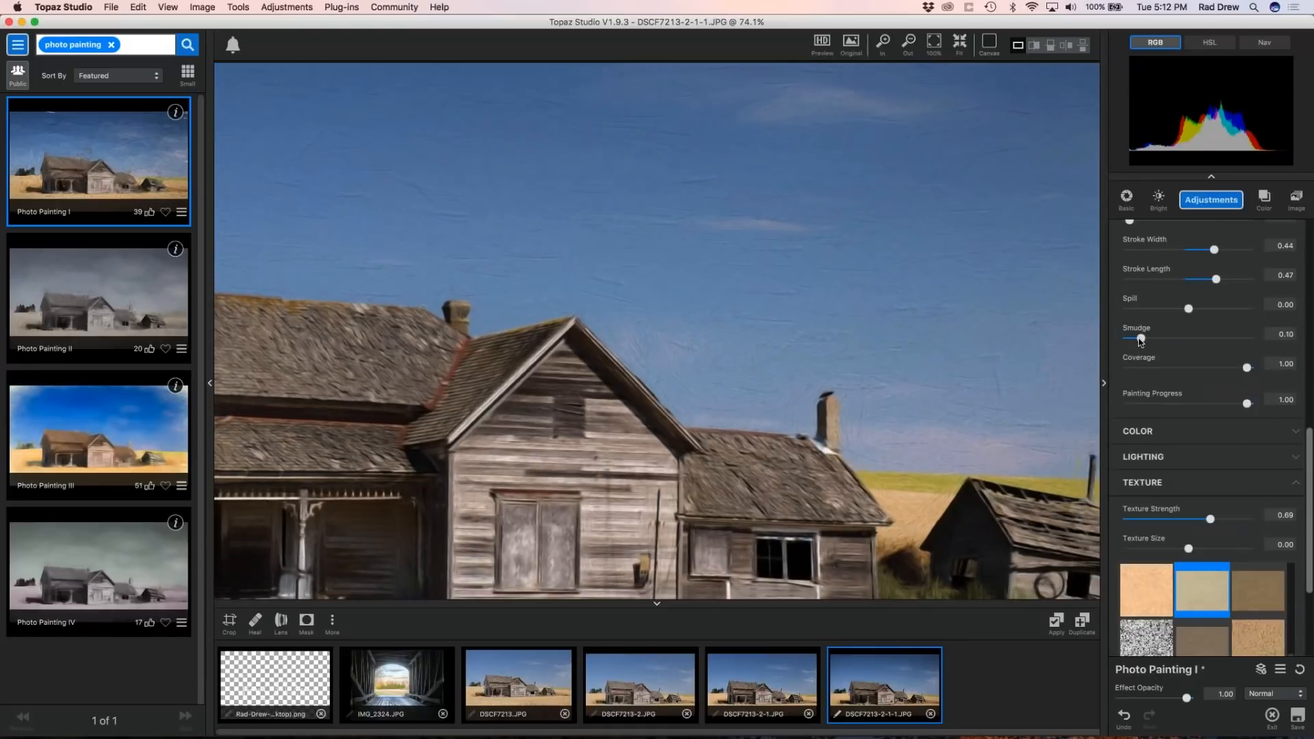
left_click_drag(1141, 338, 1252, 338)
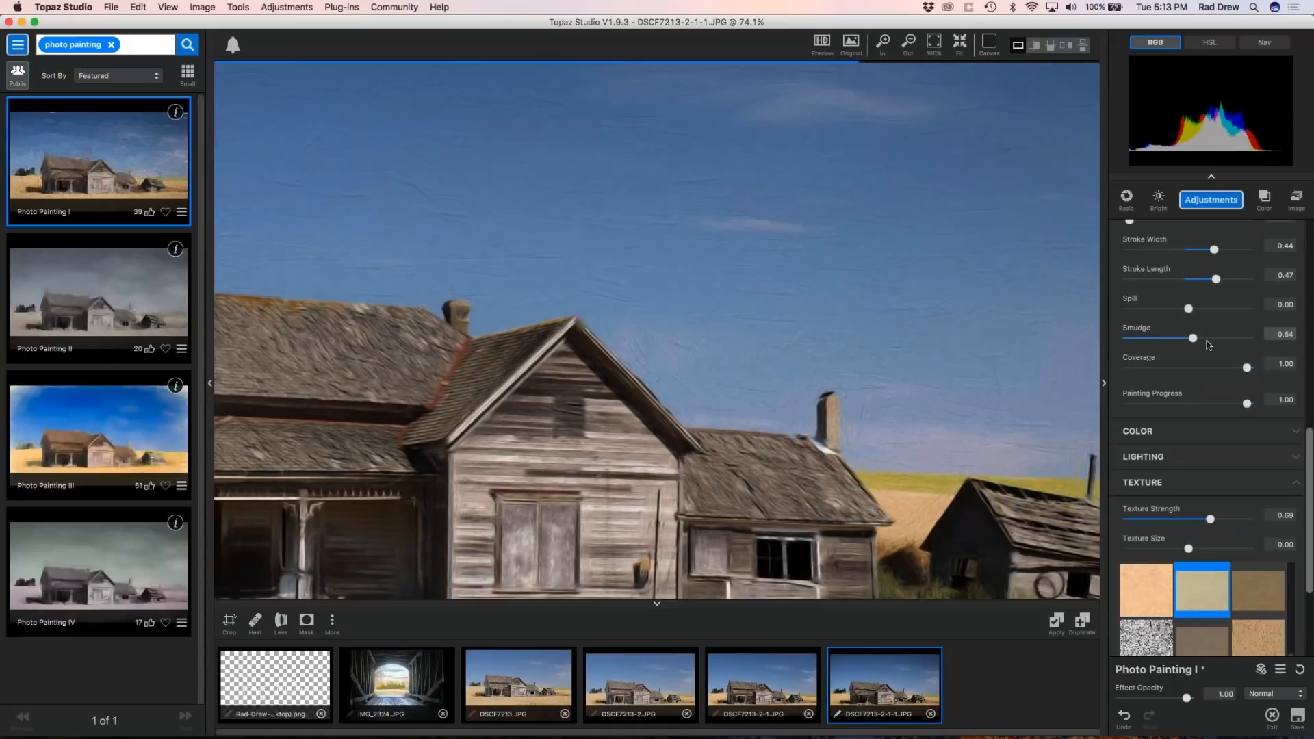
scroll(817, 486, "down", 2)
left_click_drag(817, 486, 916, 353)
mouse_move(1246, 342)
left_mouse_down()
mouse_move(1123, 347)
mouse_move(1138, 340)
left_mouse_up()
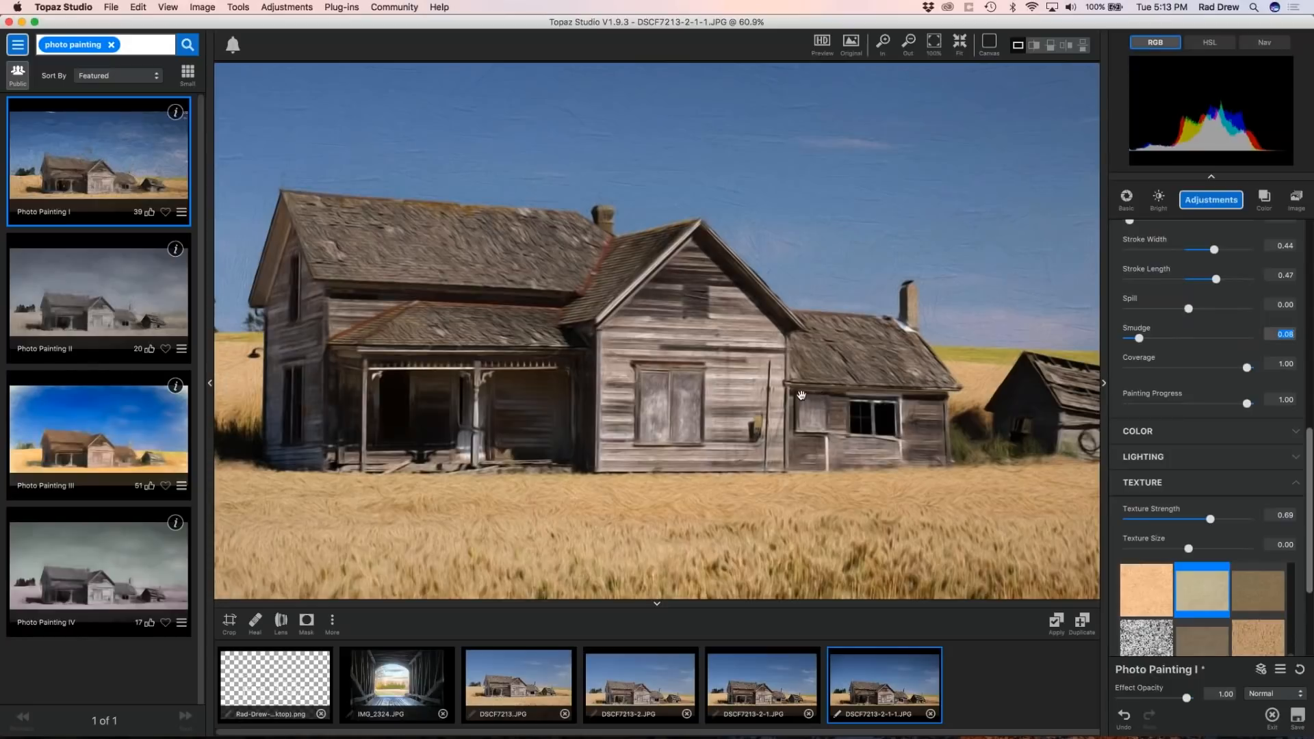
Try a coarse grey woven texture from the Texture collection on the painting.
scroll(801, 395, "down", 2)
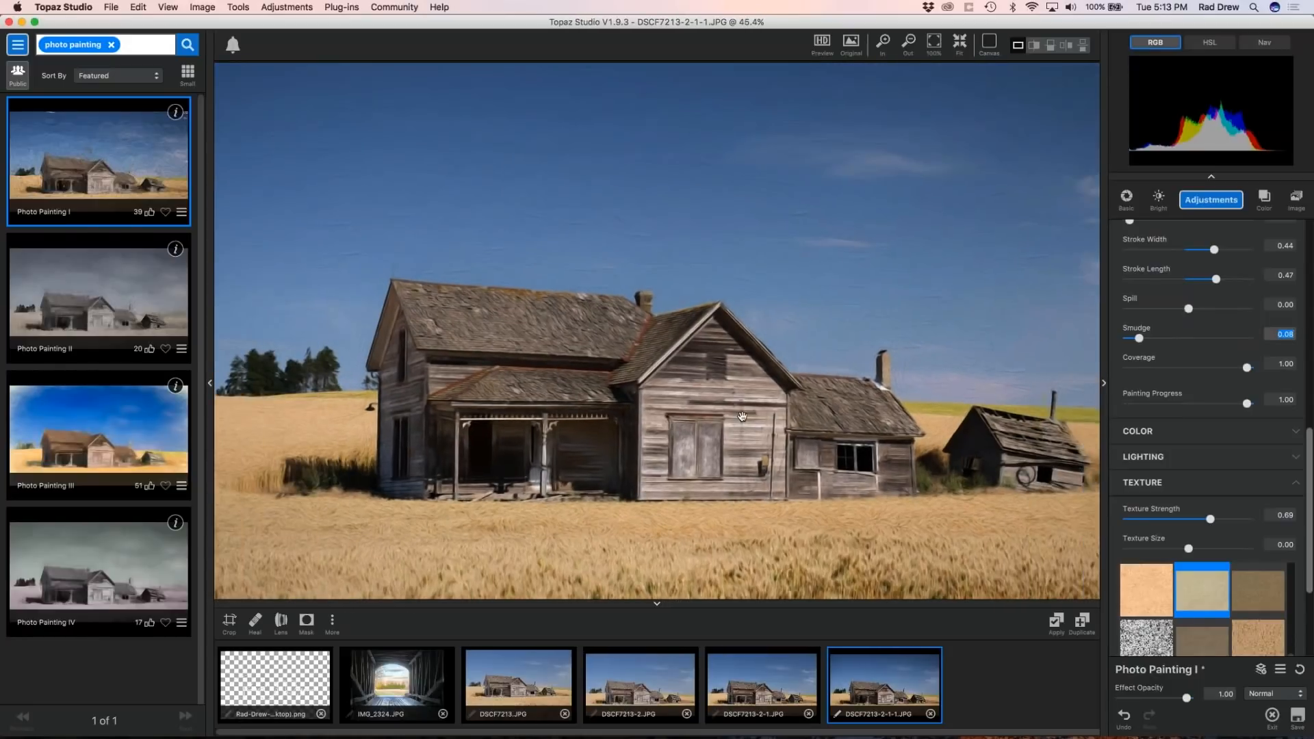
scroll(801, 411, "down", 2)
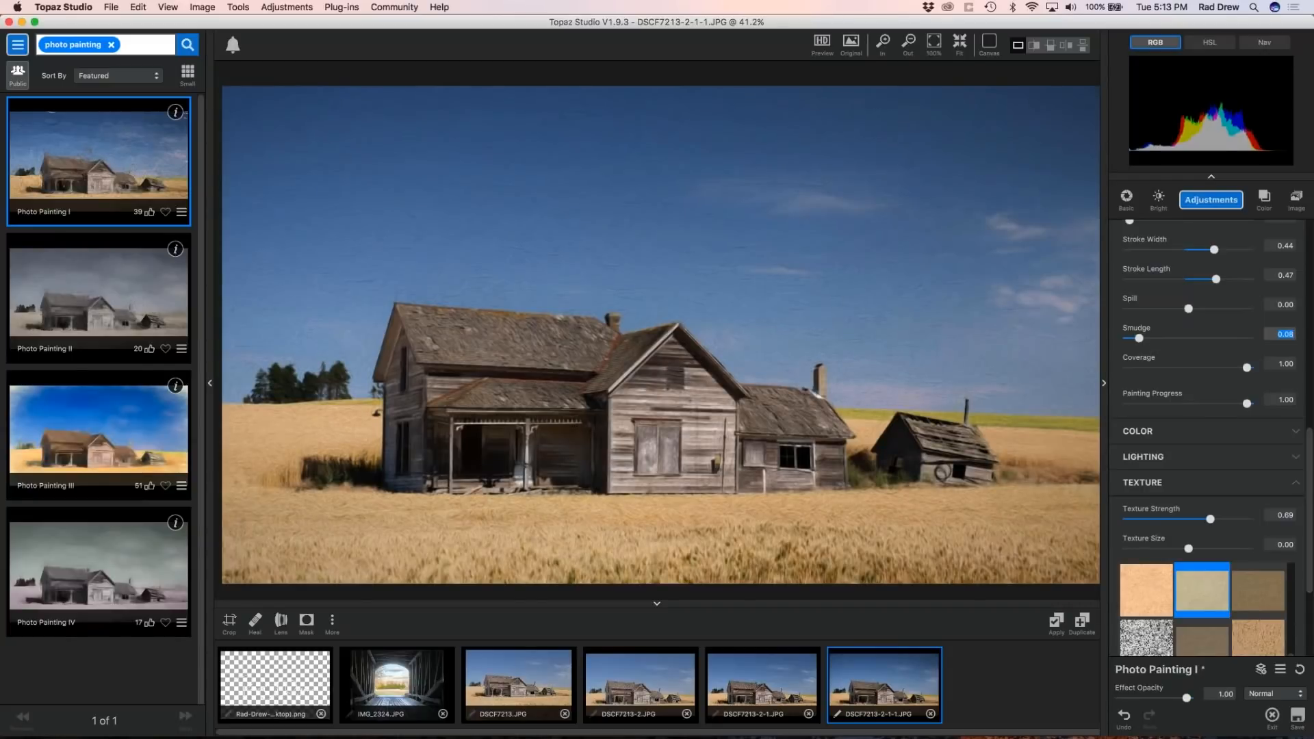
scroll(1312, 609, "down", 5)
scroll(1206, 482, "up", 2)
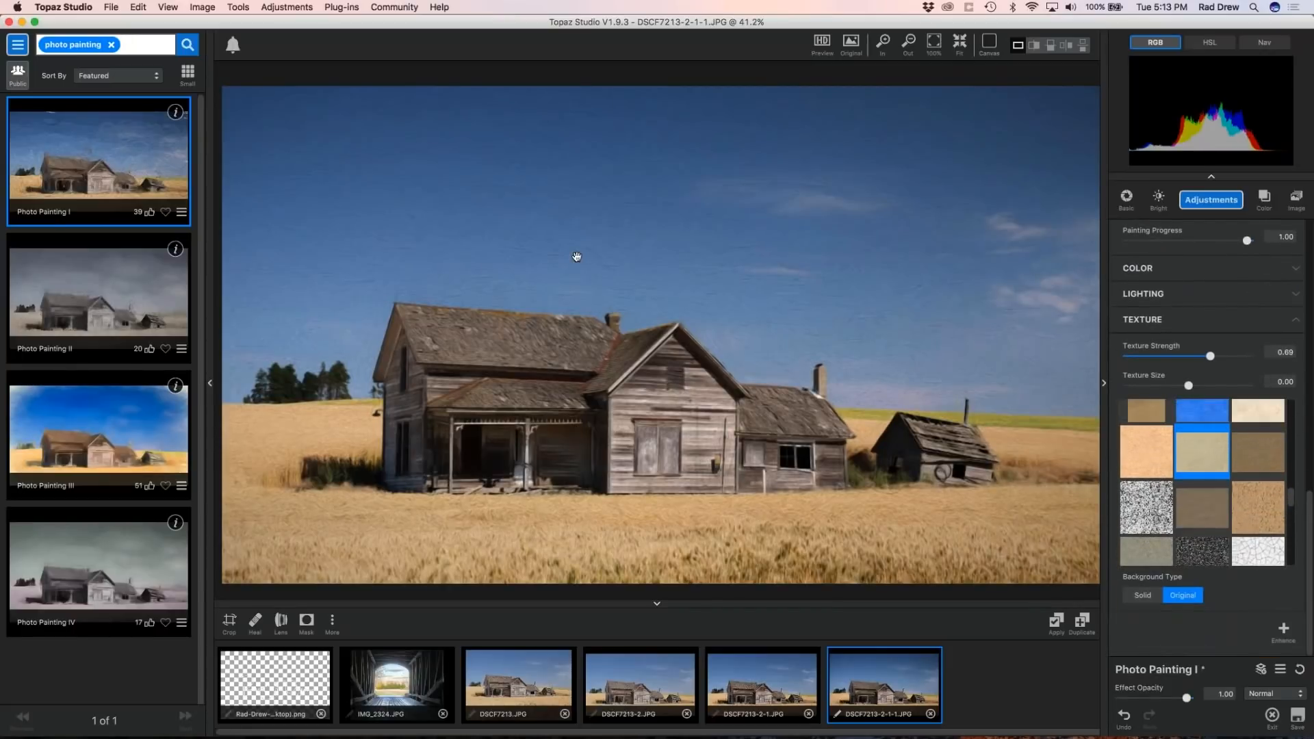
scroll(577, 256, "up", 5)
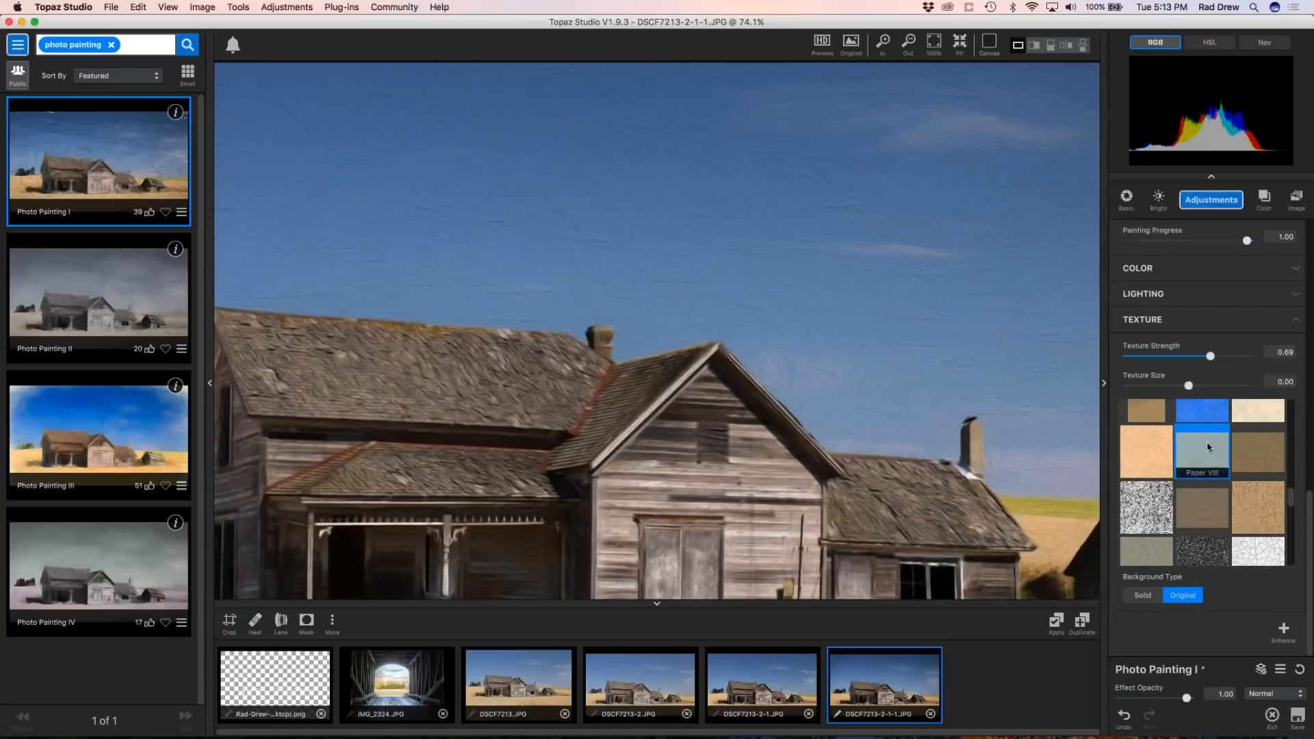
scroll(1208, 447, "up", 5)
scroll(1228, 471, "up", 5)
scroll(1211, 479, "up", 3)
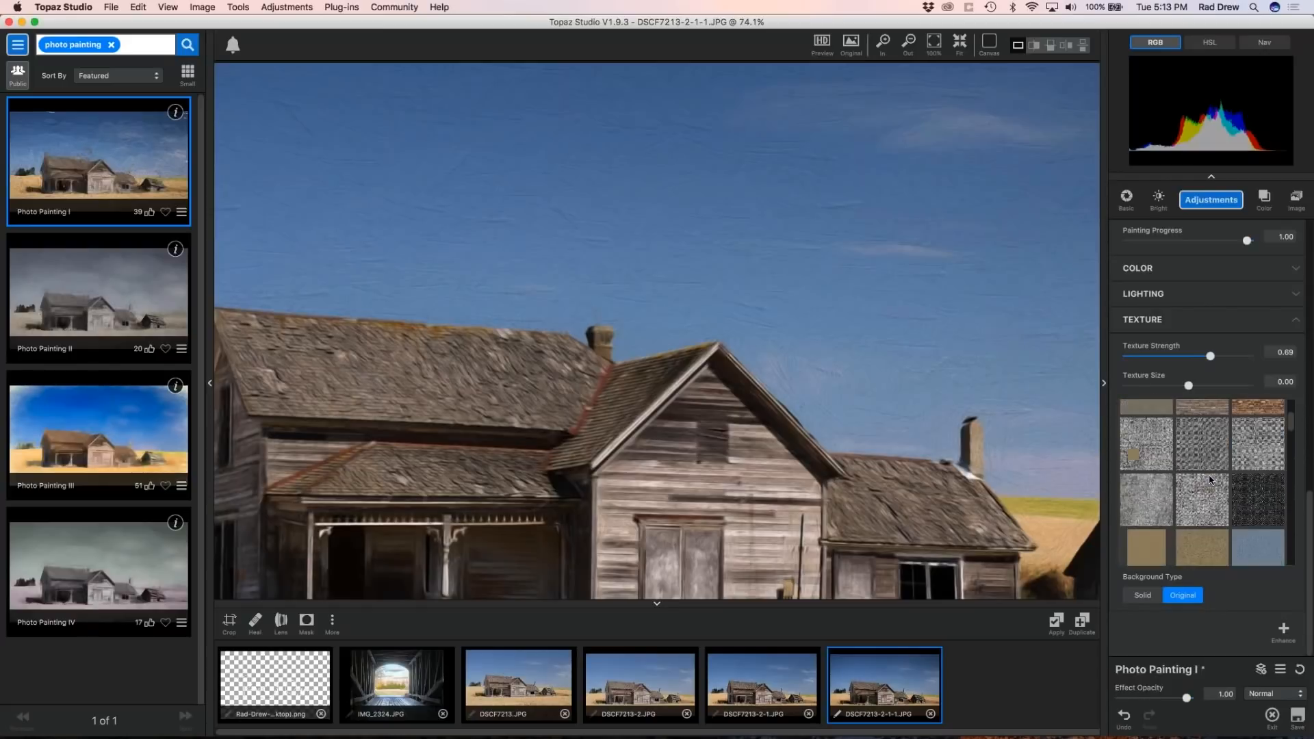
left_click(1151, 440)
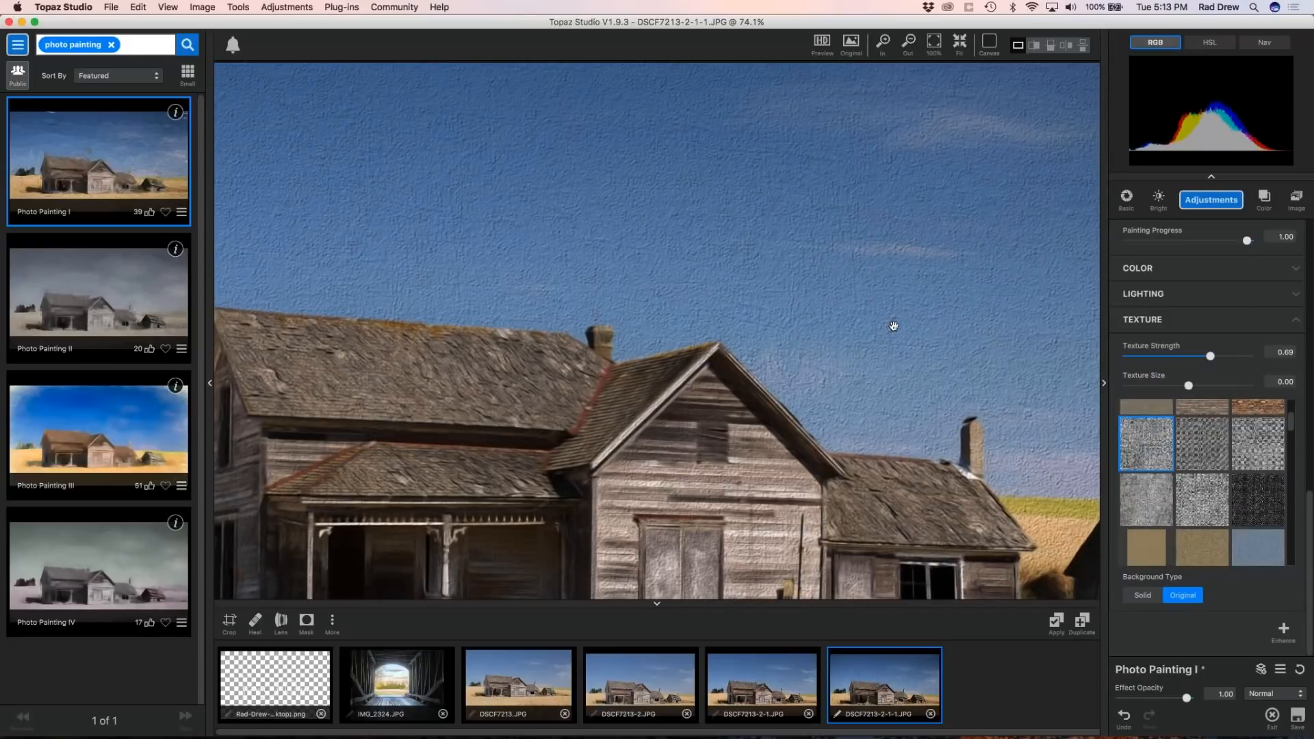
Replace the painting's texture with the light cream paper texture and check the result on the whole scene.
scroll(893, 326, "down", 1)
scroll(895, 336, "down", 3)
left_click_drag(1293, 425, 1296, 490)
left_click(1221, 422)
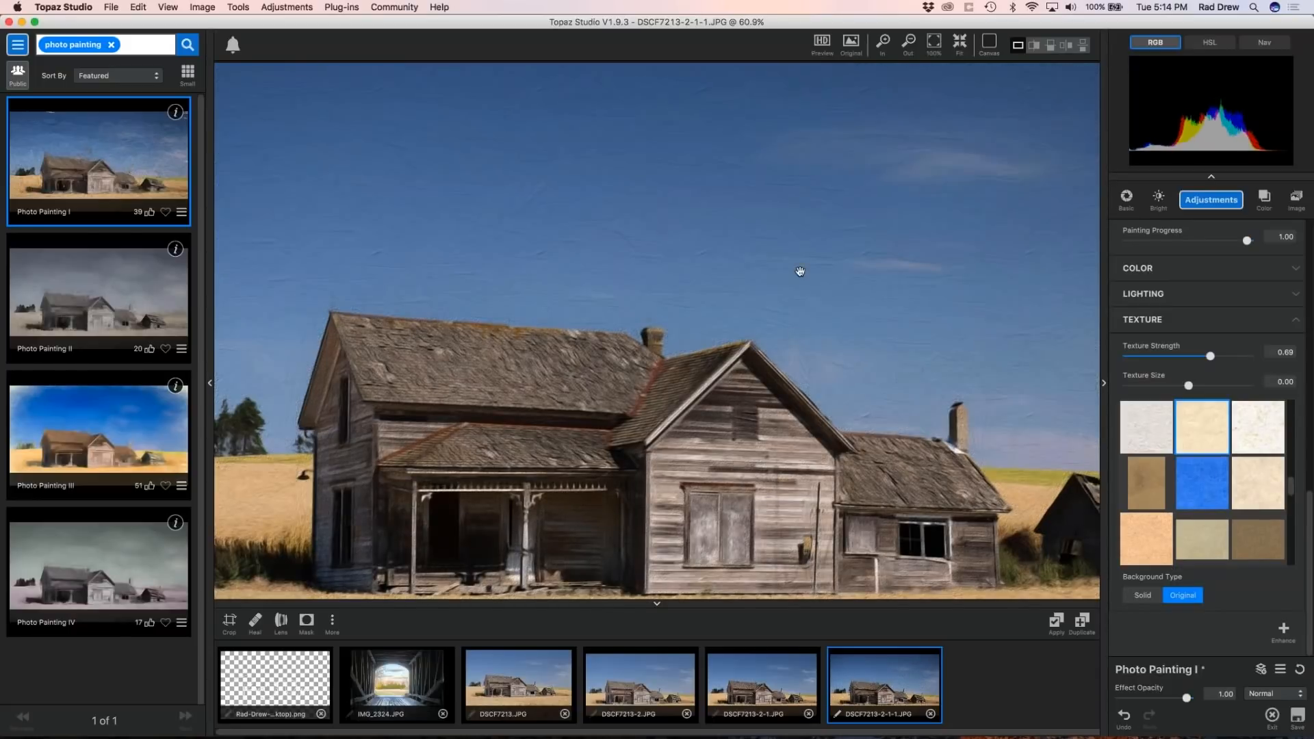
scroll(832, 278, "up", 1)
scroll(831, 279, "down", 3)
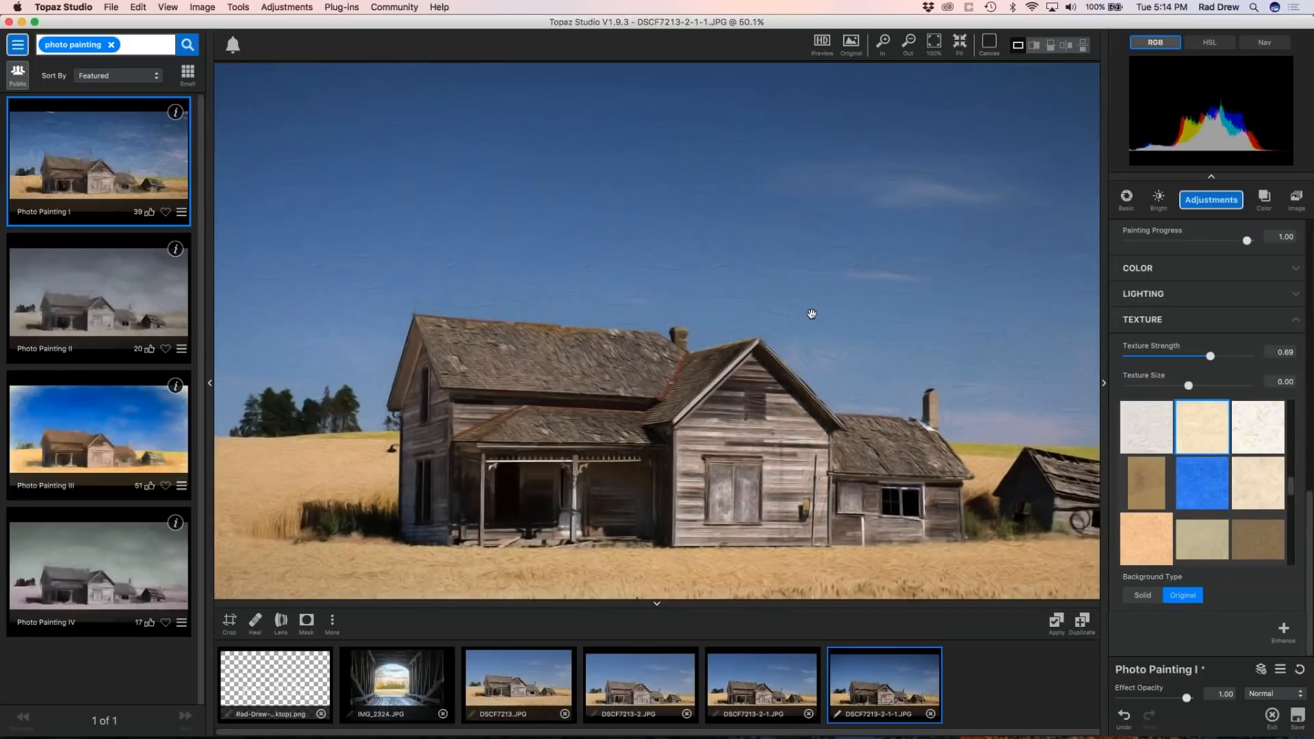
scroll(807, 297, "down", 1)
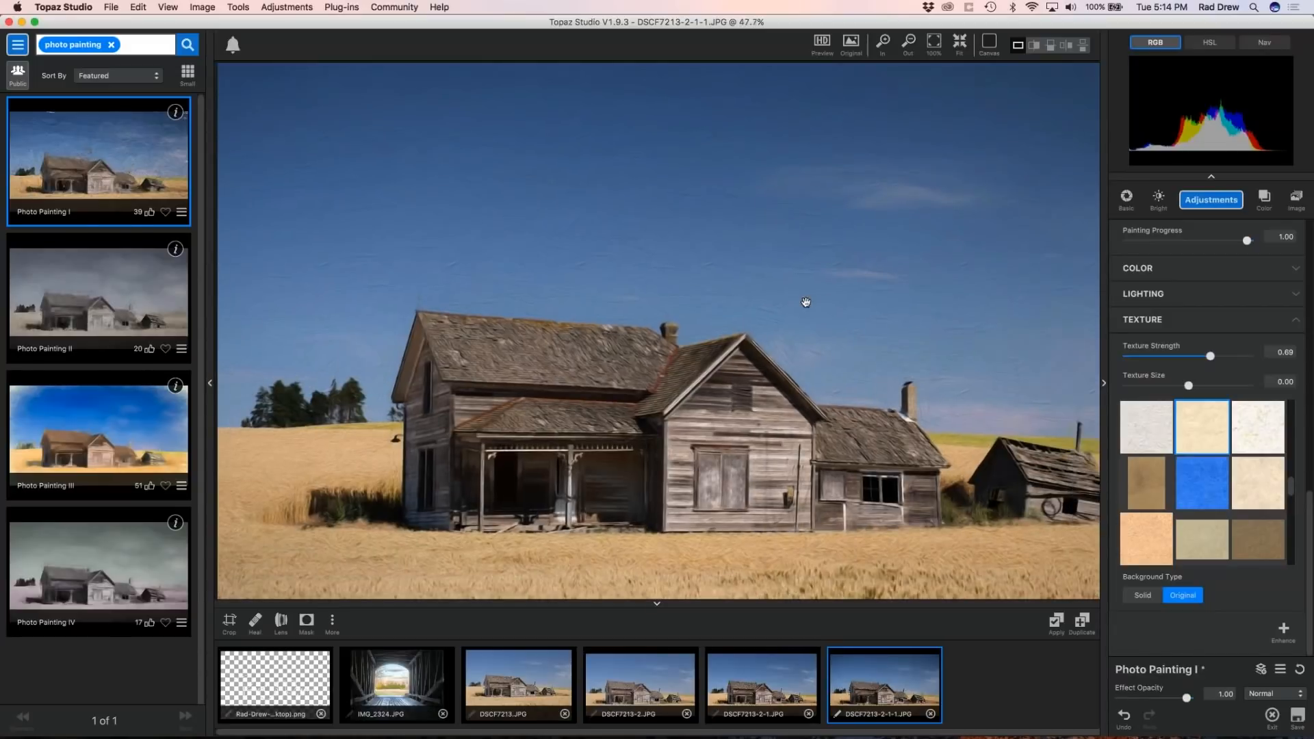
Apply the finished painting to a new project and open that new project for editing.
scroll(797, 305, "down", 1)
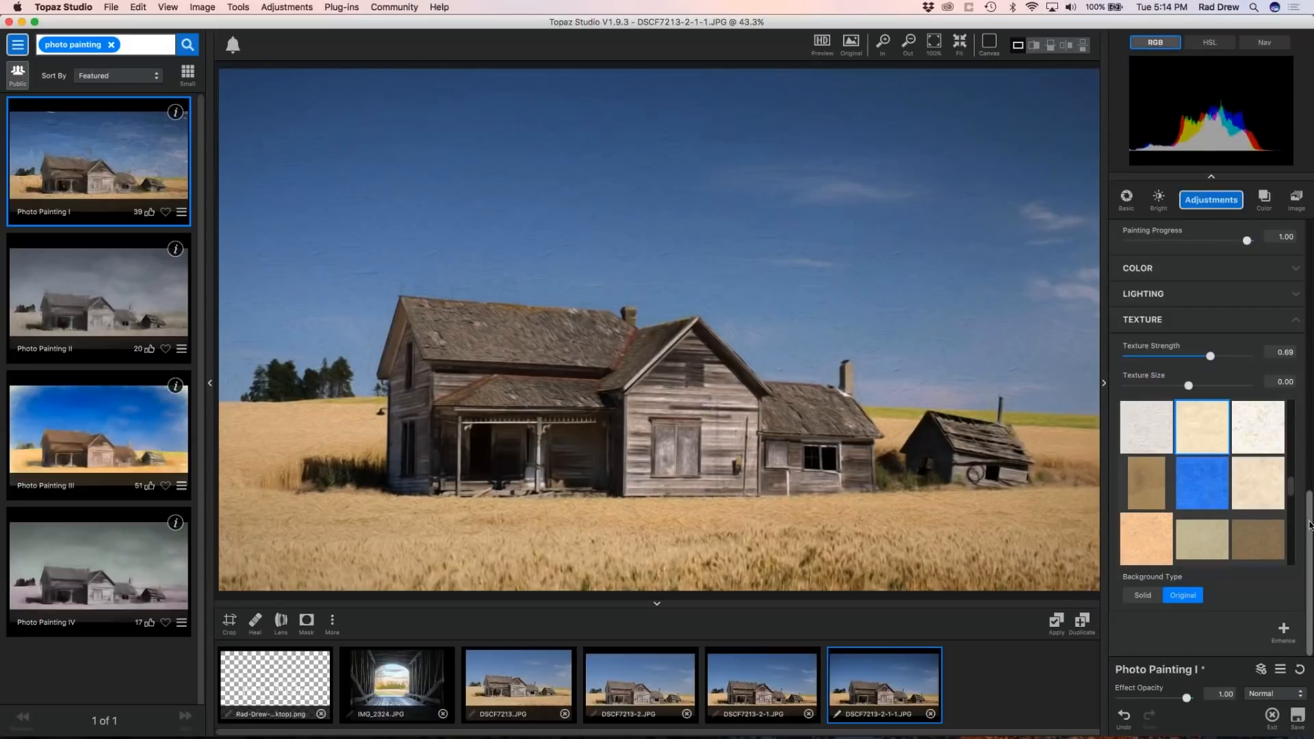
scroll(1309, 525, "up", 10)
scroll(1309, 525, "up", 5)
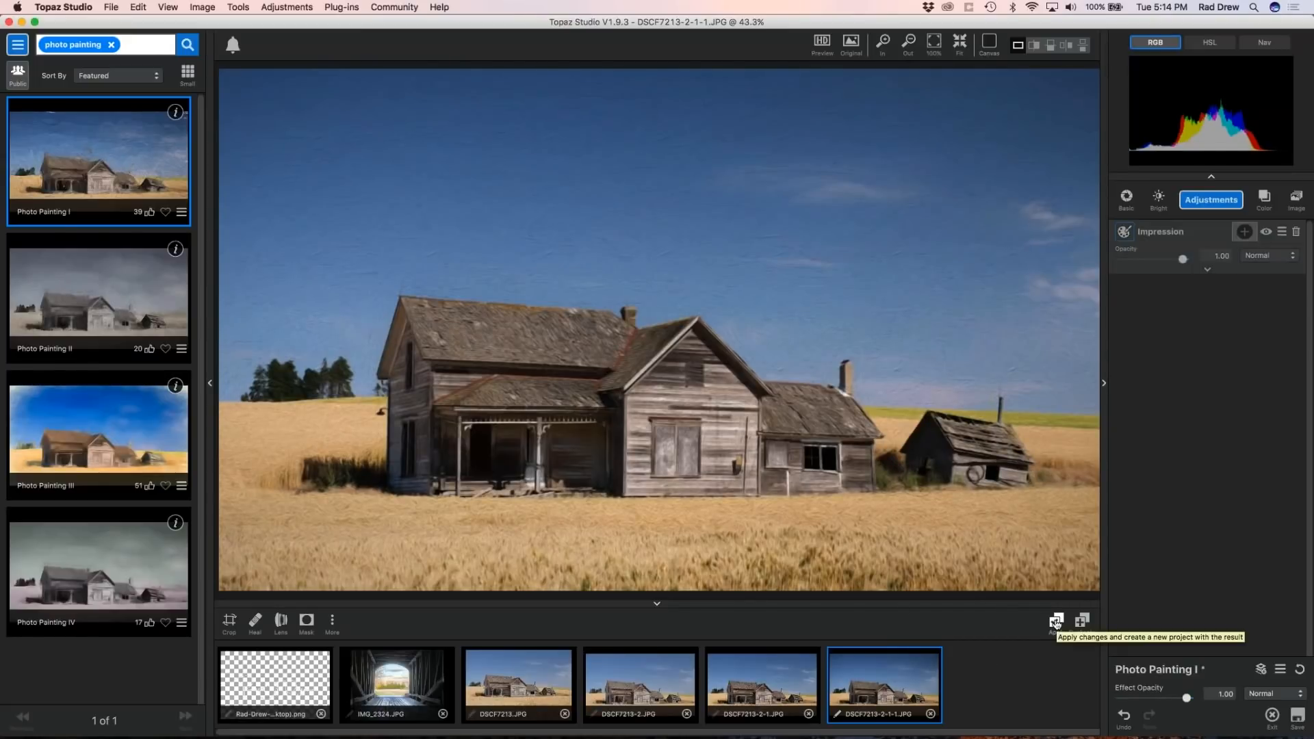
left_click(1056, 621)
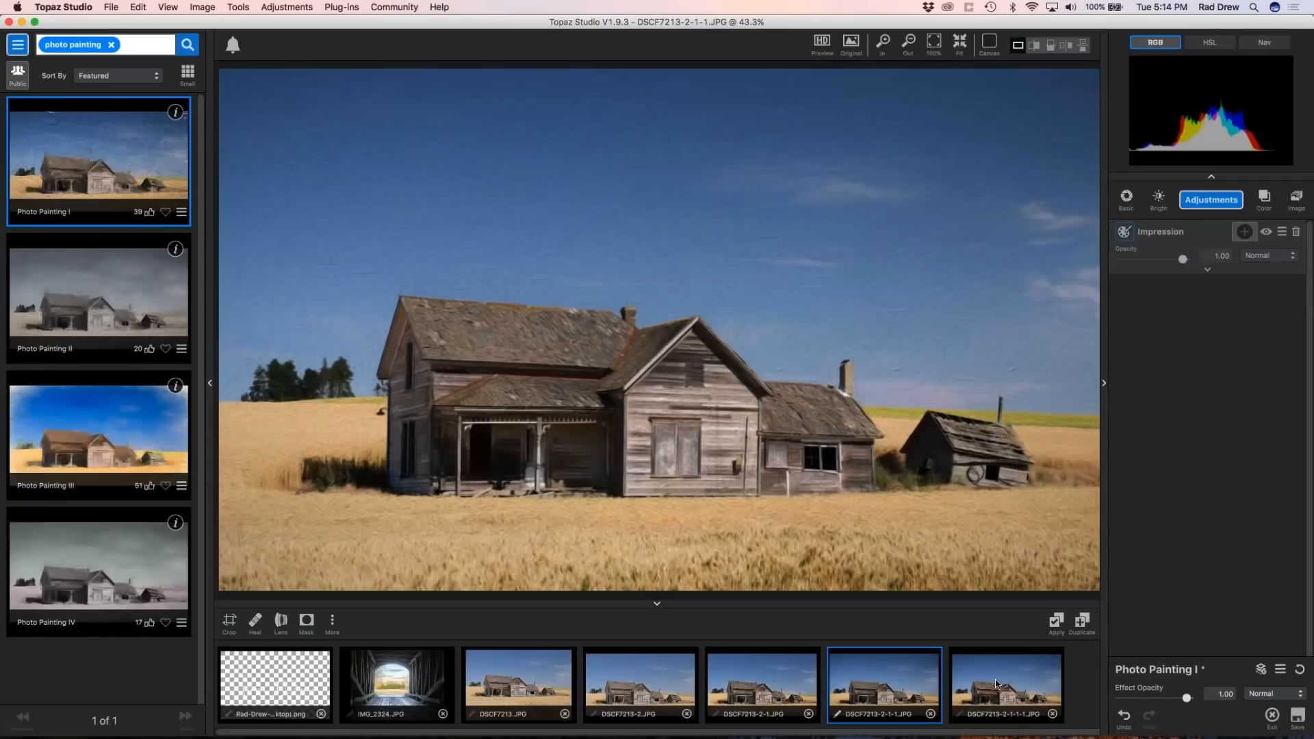
left_click(1017, 679)
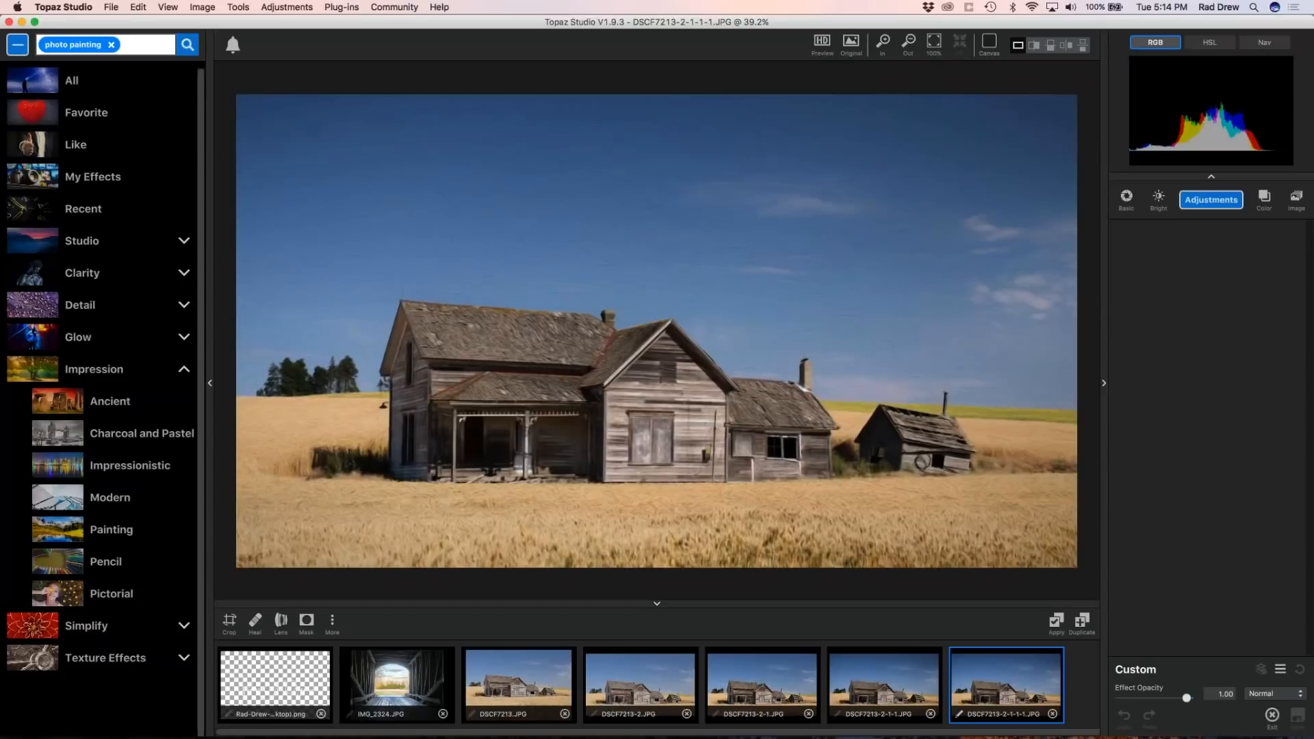
Replace the effects search with one for the painting effect named after its author, and apply that effect to the image.
left_click(110, 44)
type("pa")
type("itn")
key("BackSpace")
key("BackSpace")
type("n")
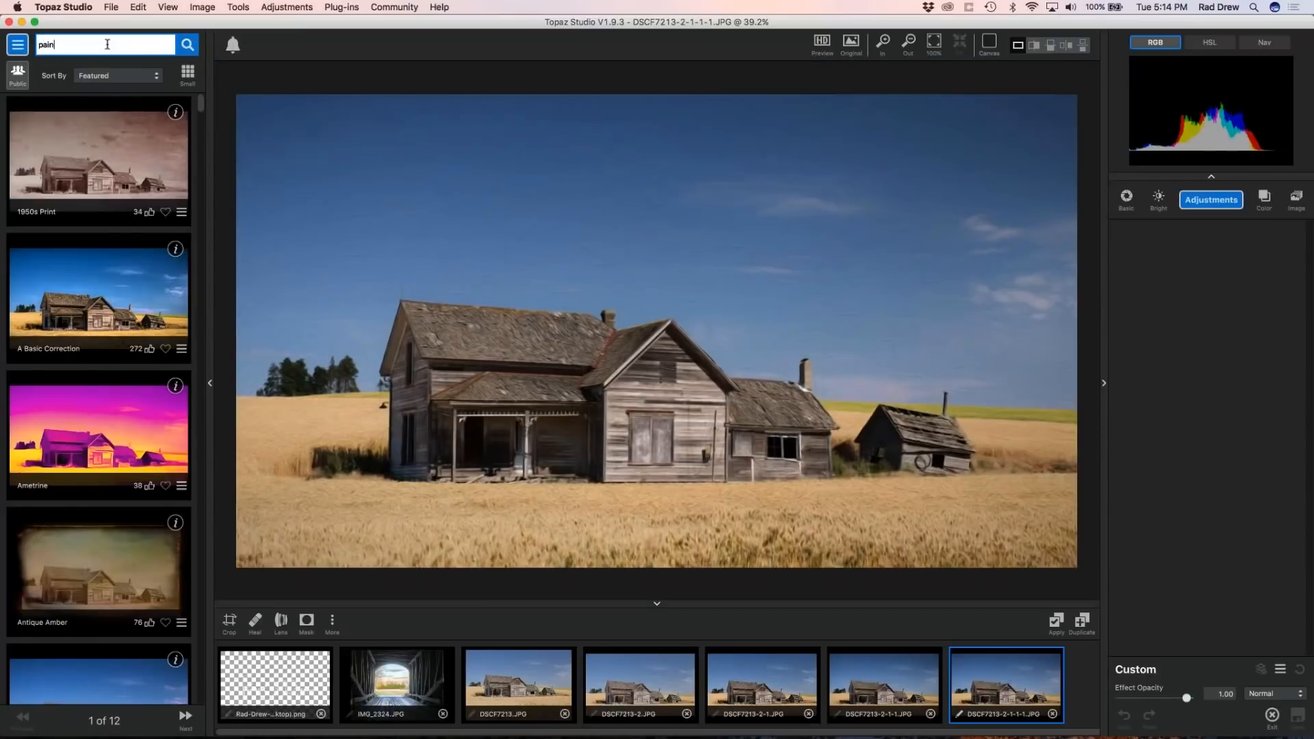
type("ting by rad")
key("Return")
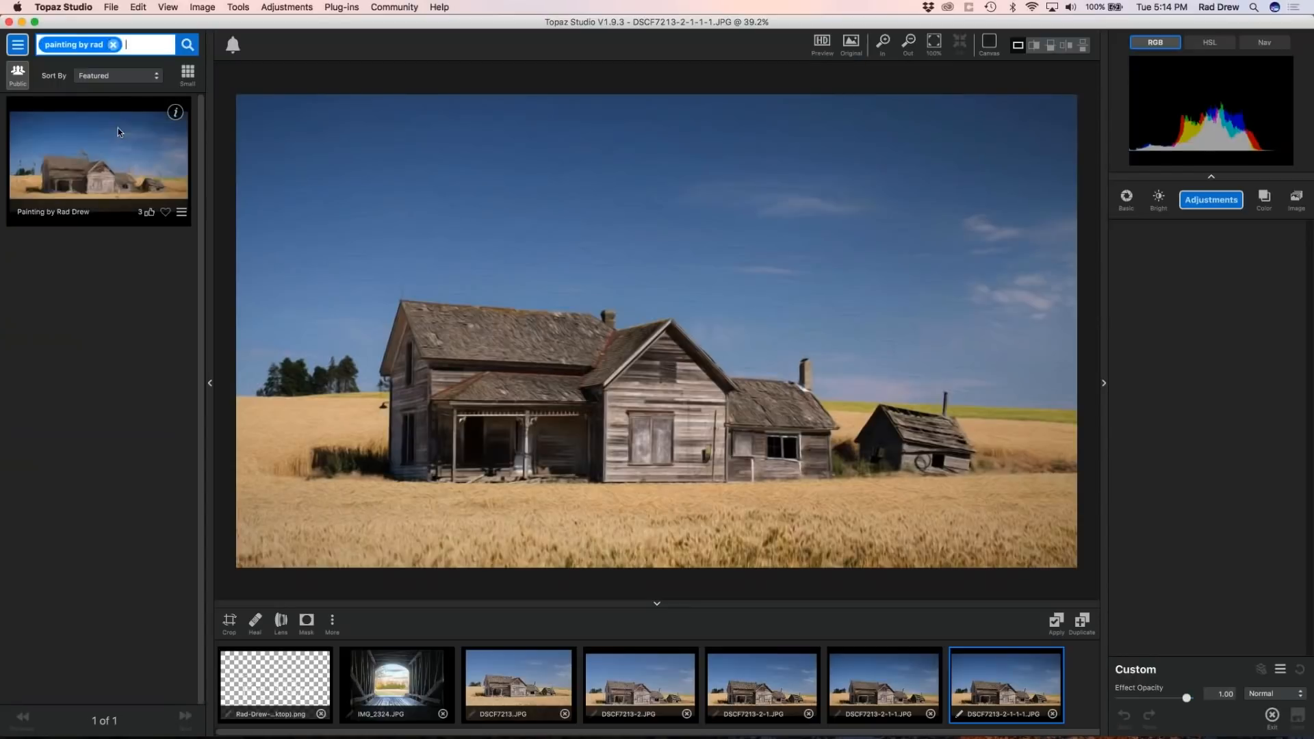
left_click(76, 158)
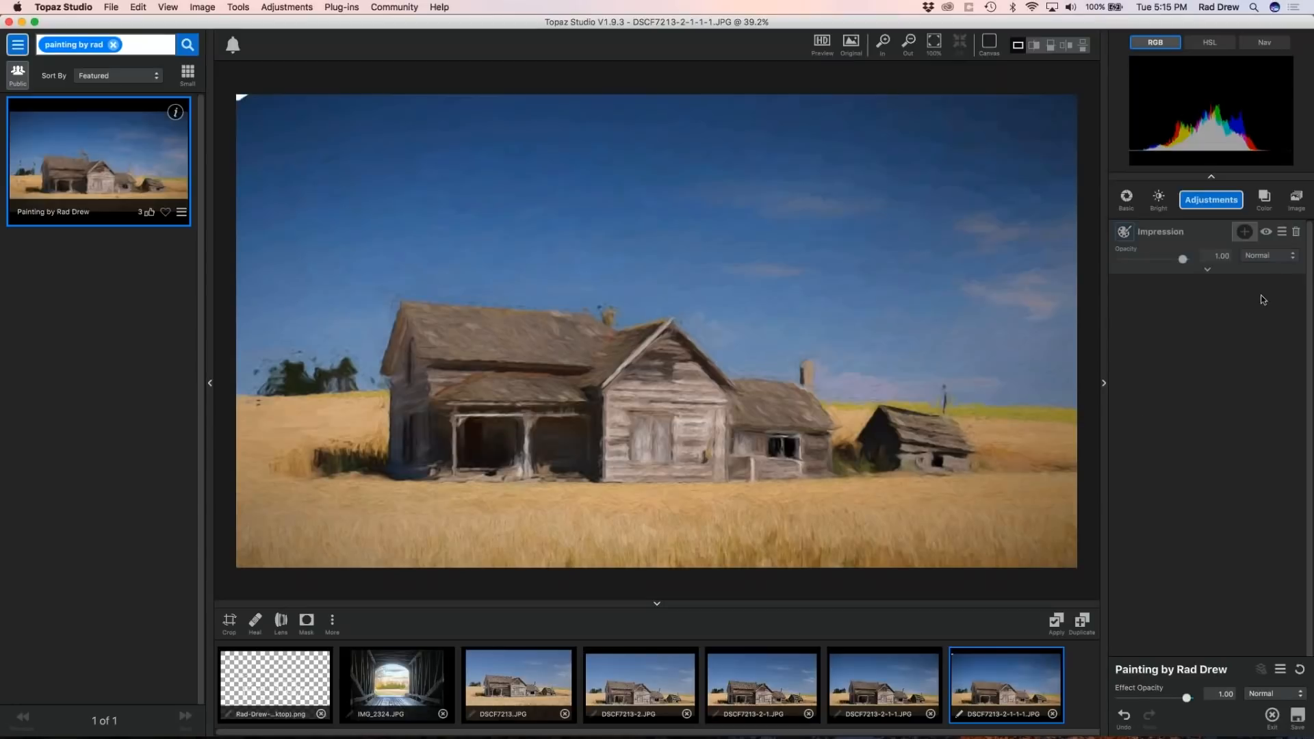
Set the Background Type in the Impression adjustment's Texture settings to Original.
left_click(1207, 269)
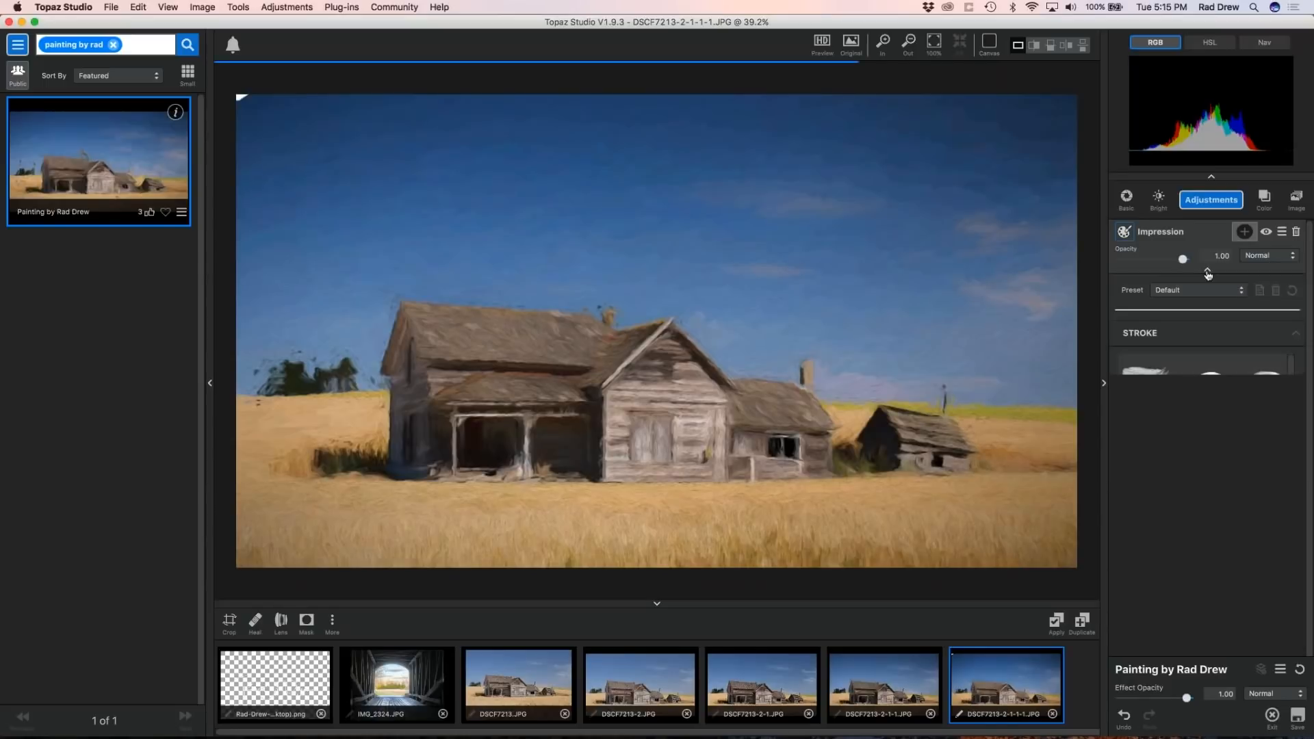
scroll(1309, 386, "down", 10)
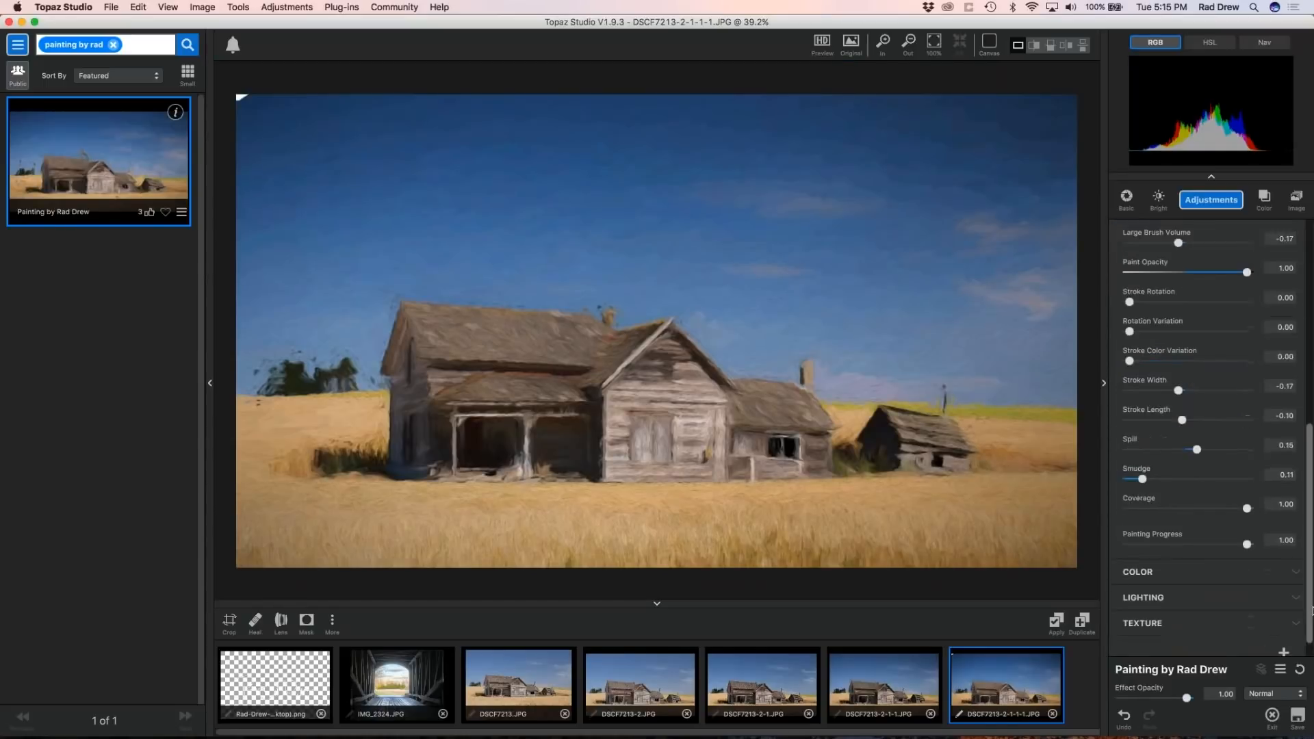
left_click(1200, 601)
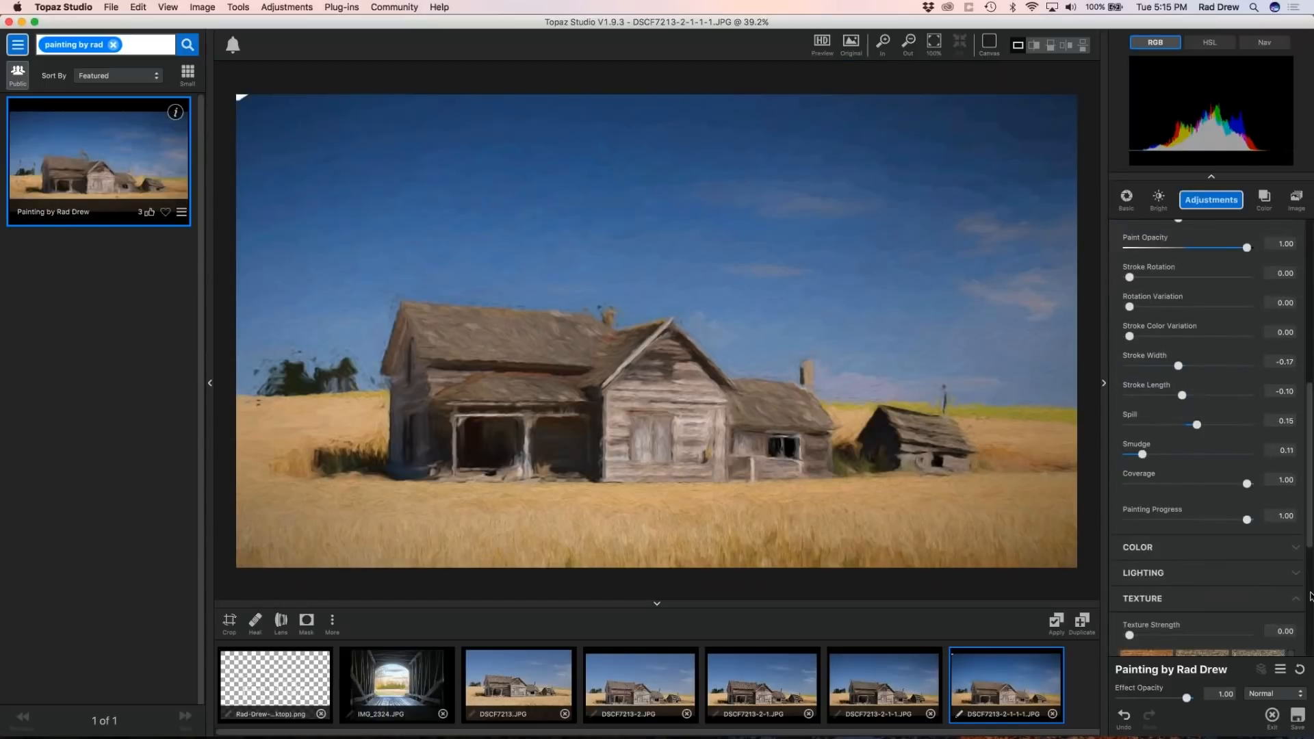
scroll(1311, 672, "down", 5)
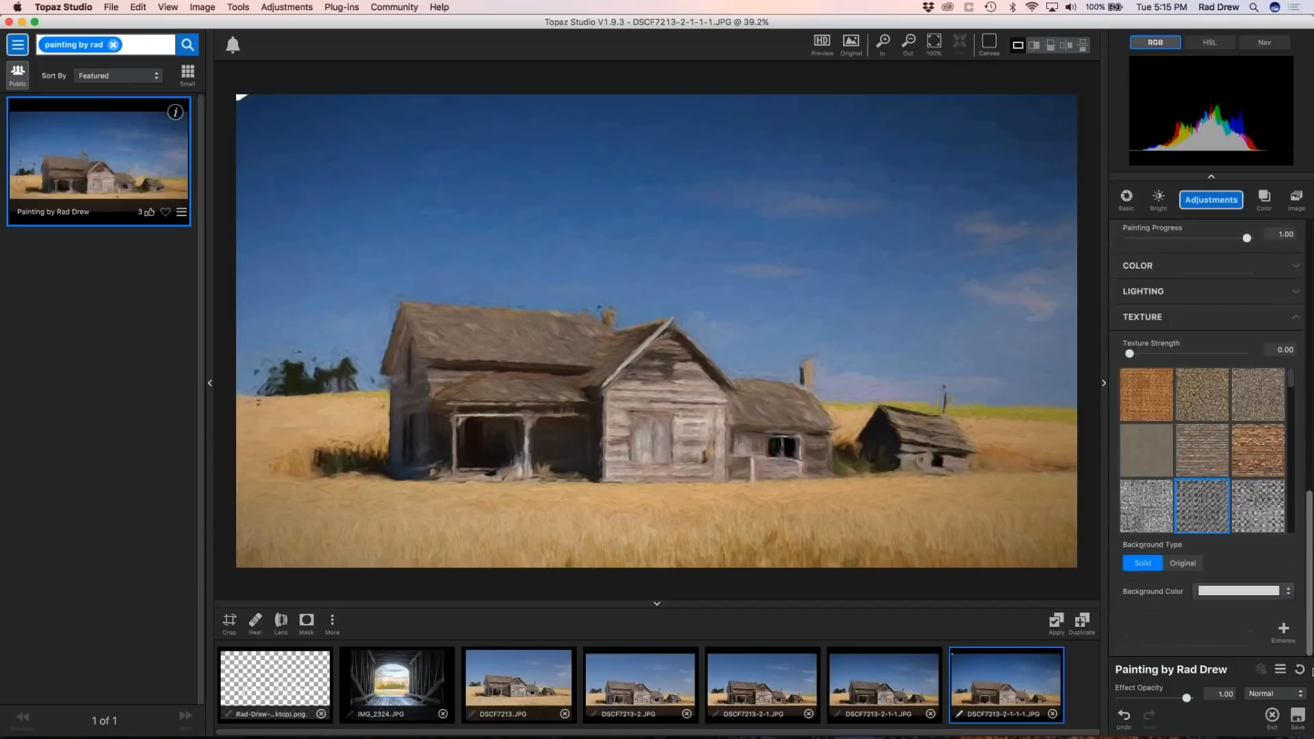
left_click(1182, 562)
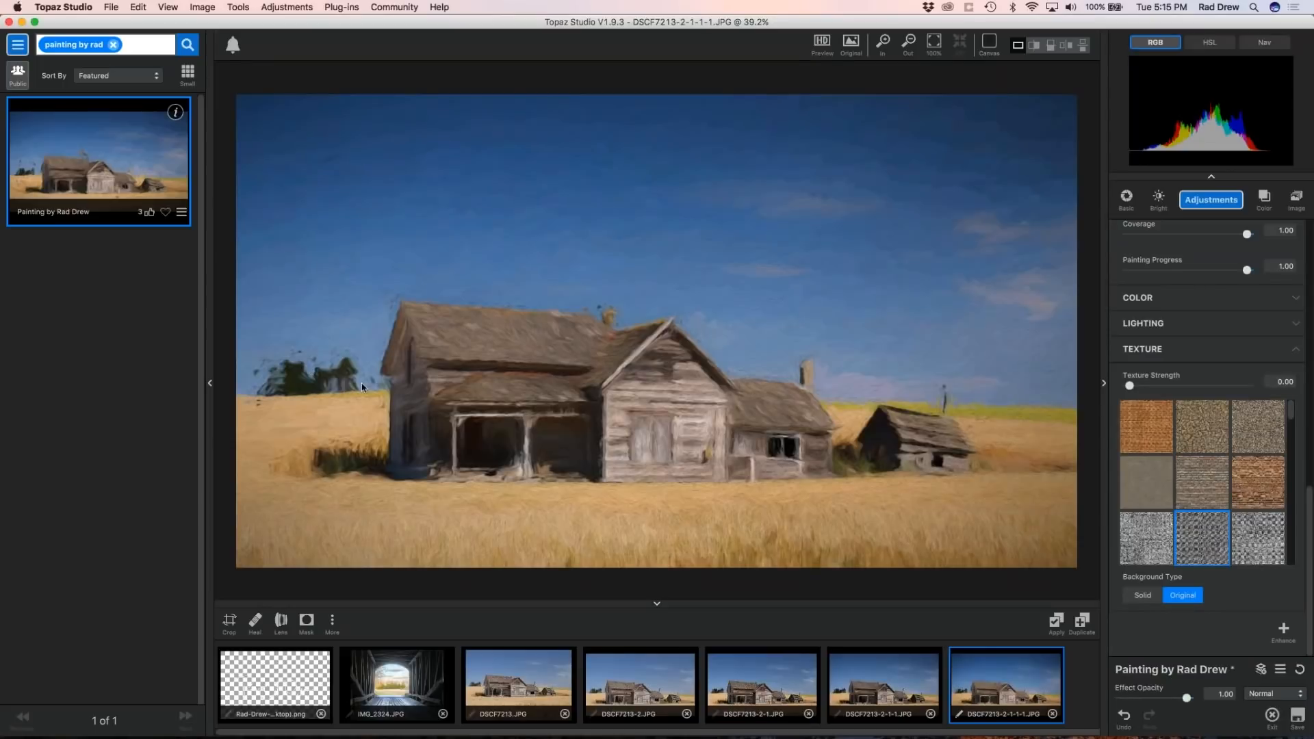
Set the Impression stroke's Brush Size to 0.20.
scroll(1310, 302, "up", 10)
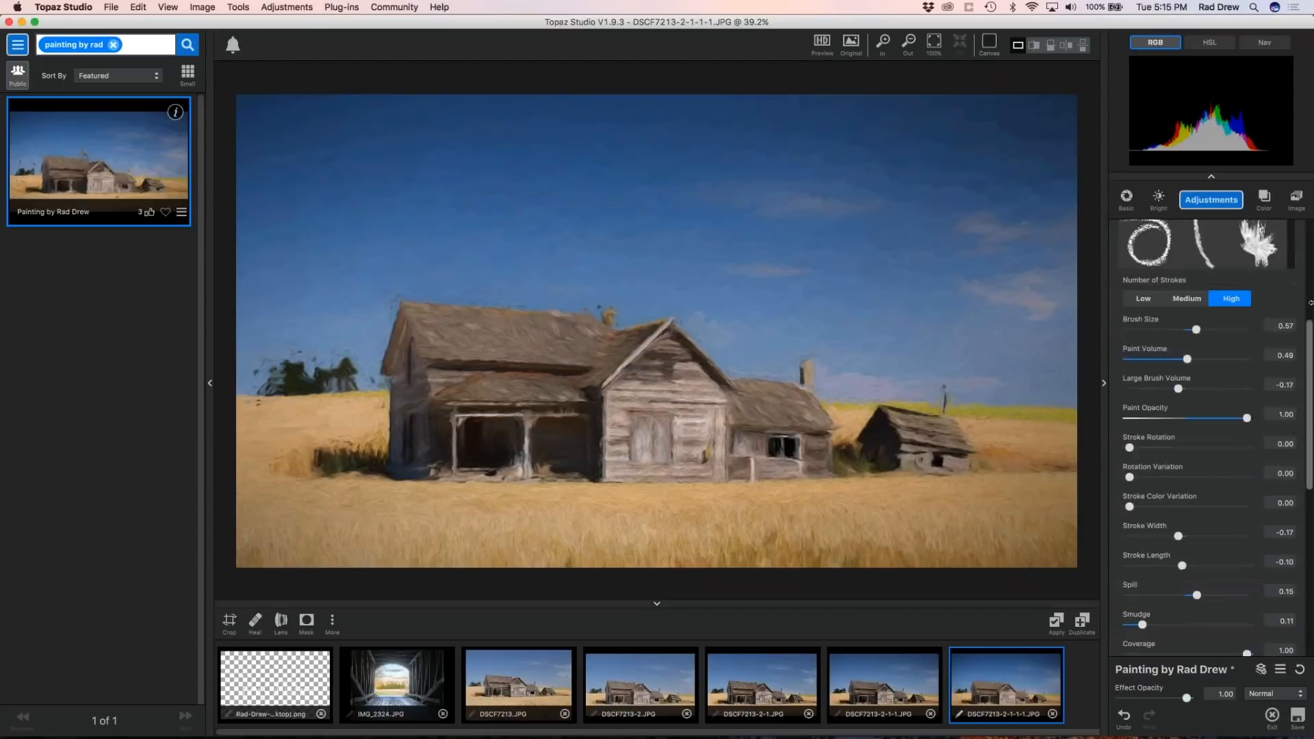
scroll(1311, 301, "up", 5)
scroll(1212, 440, "down", 5)
left_click_drag(1195, 522, 1152, 529)
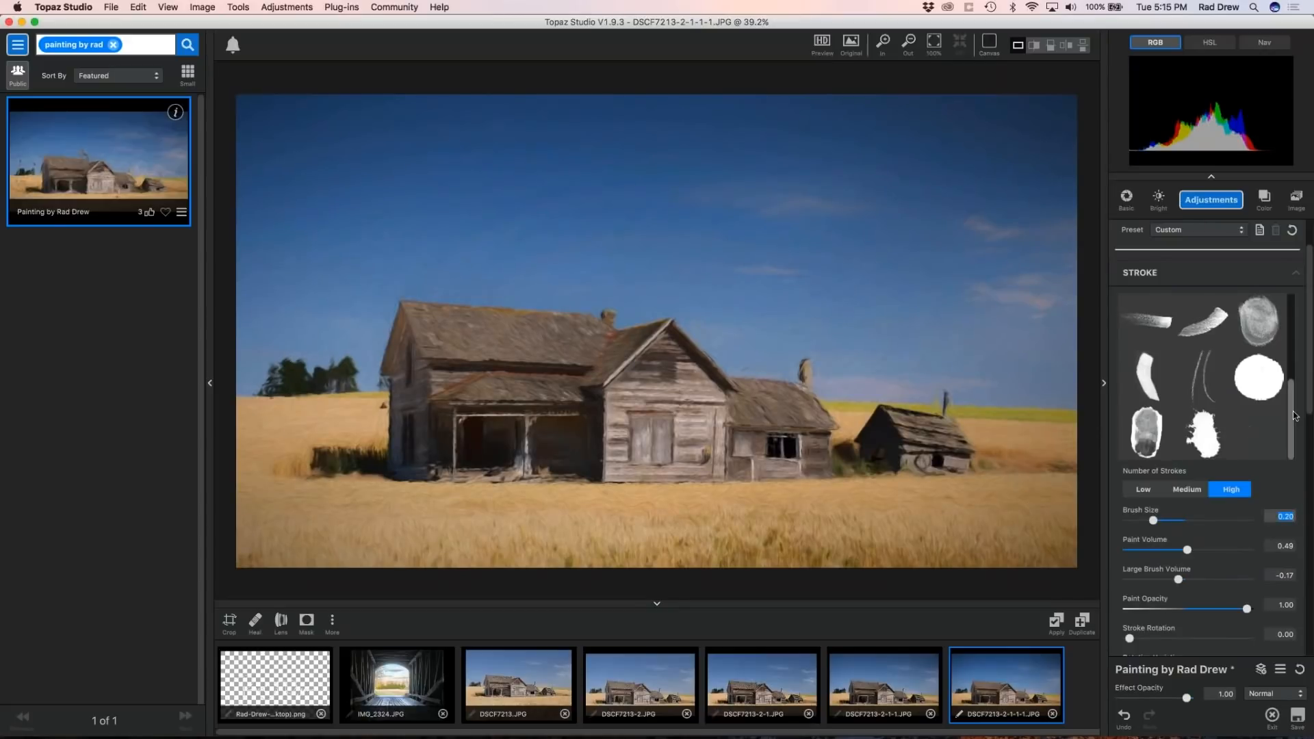
Try the type11 brush and the thin, slightly curved chalk-like brush as the stroke, inspecting the house up close.
scroll(1204, 362, "up", 2)
left_click(1209, 354)
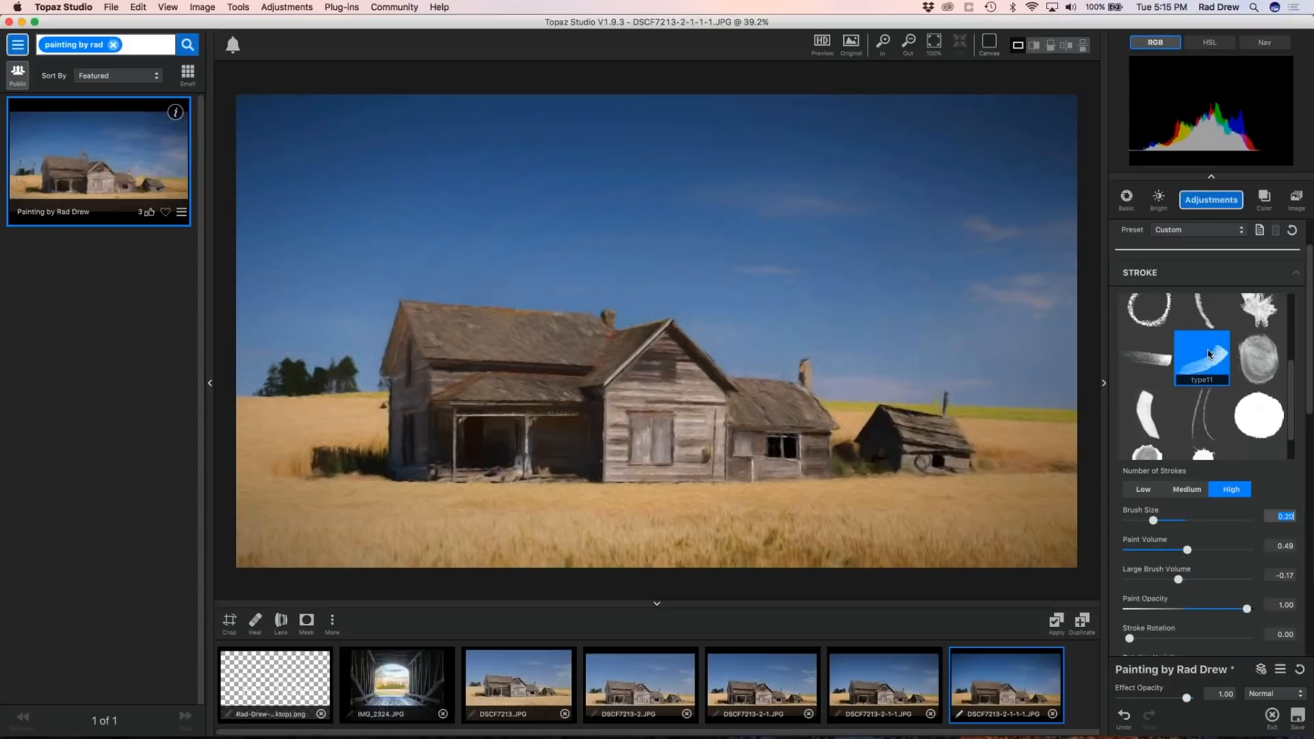
scroll(749, 279, "up", 3)
scroll(748, 278, "up", 1)
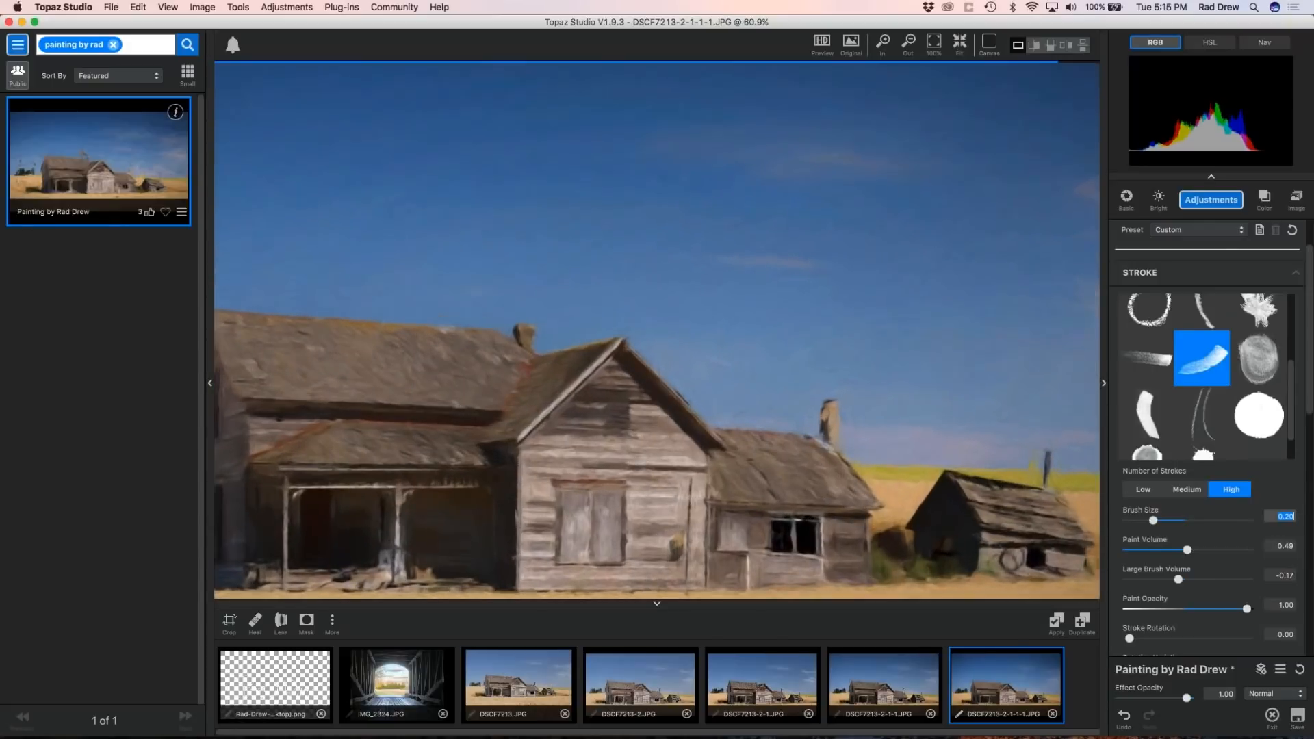
scroll(1200, 322, "up", 1)
left_click(1200, 313)
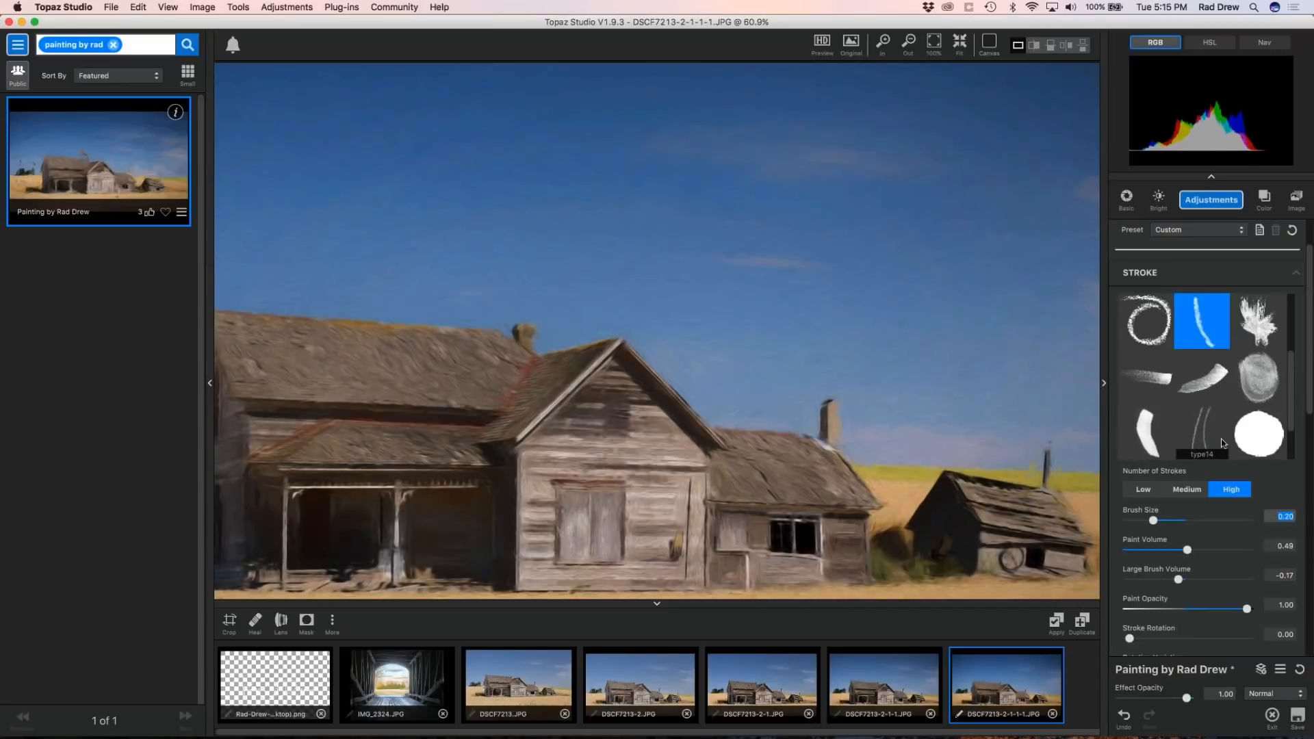
Choose the solid, thick curved brush next to type14 as the stroke and check the result on the whole scene.
left_click(1146, 431)
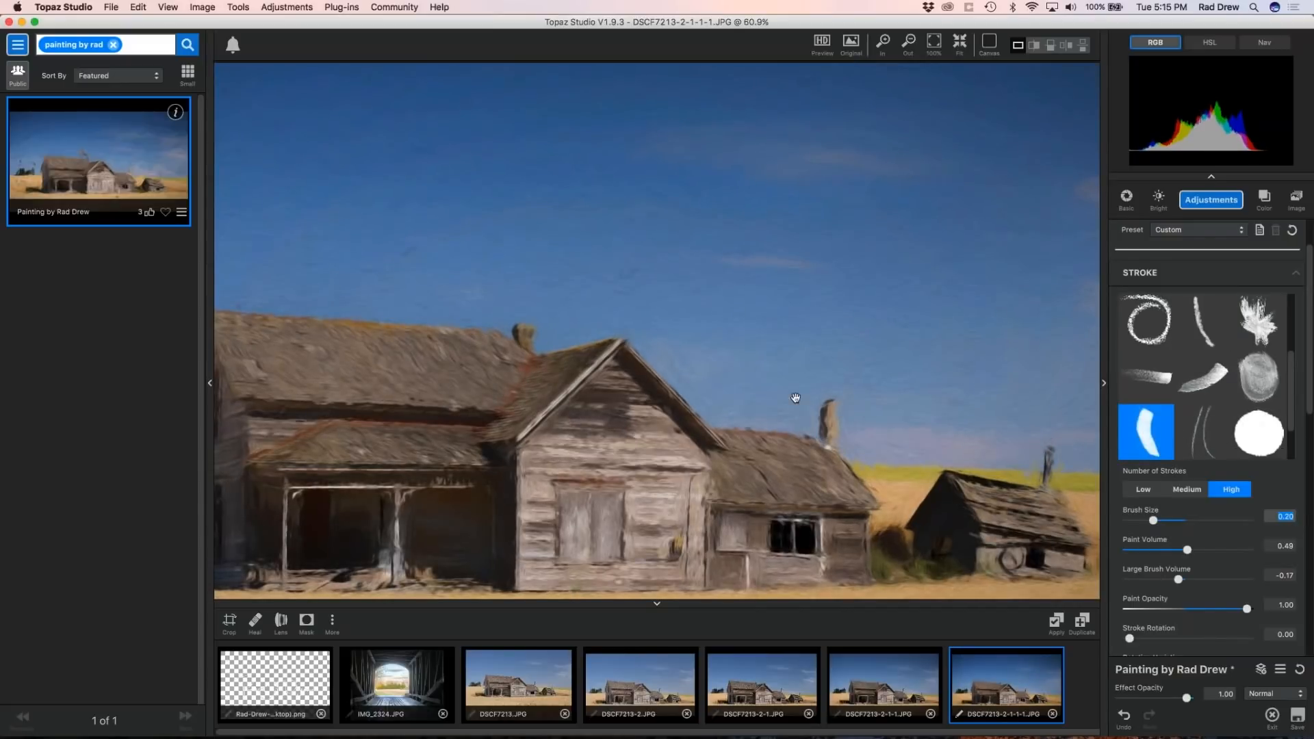
scroll(1293, 451, "down", 1)
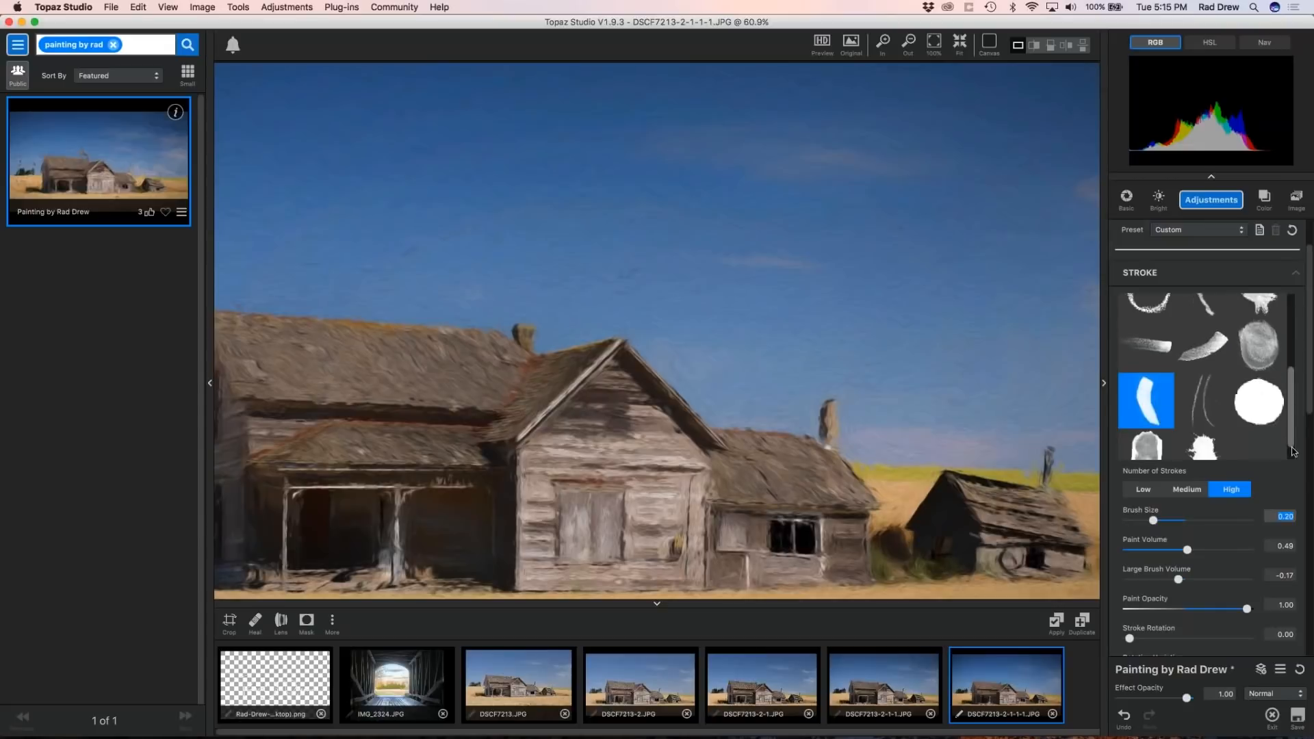
scroll(1293, 452, "down", 1)
scroll(1310, 448, "down", 5)
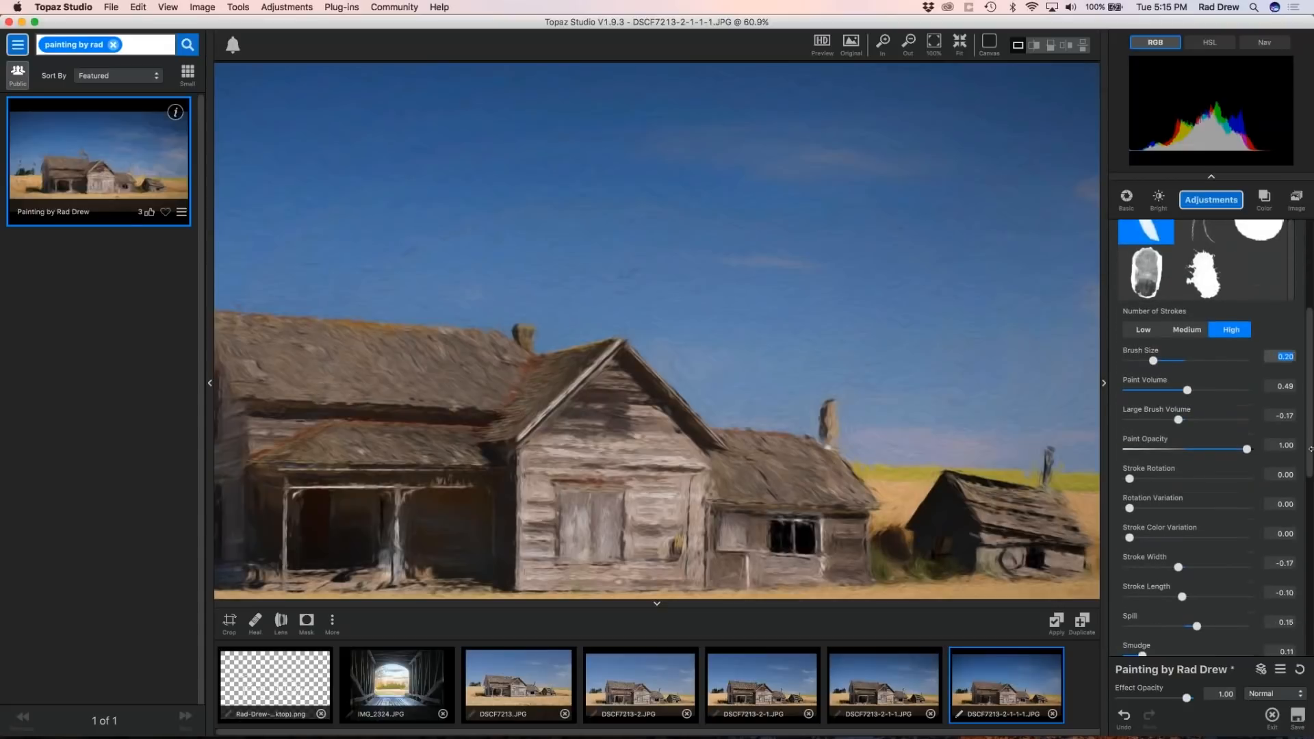
scroll(674, 343, "down", 5)
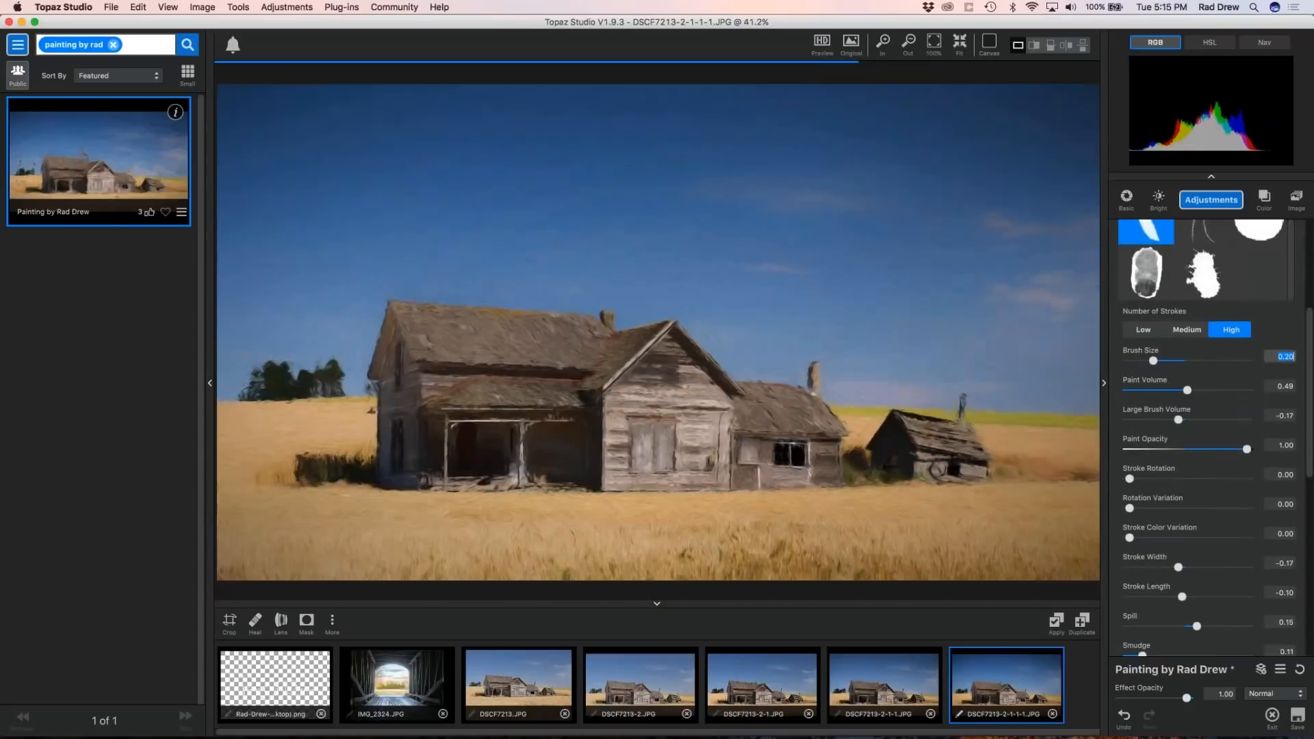
scroll(752, 368, "up", 1)
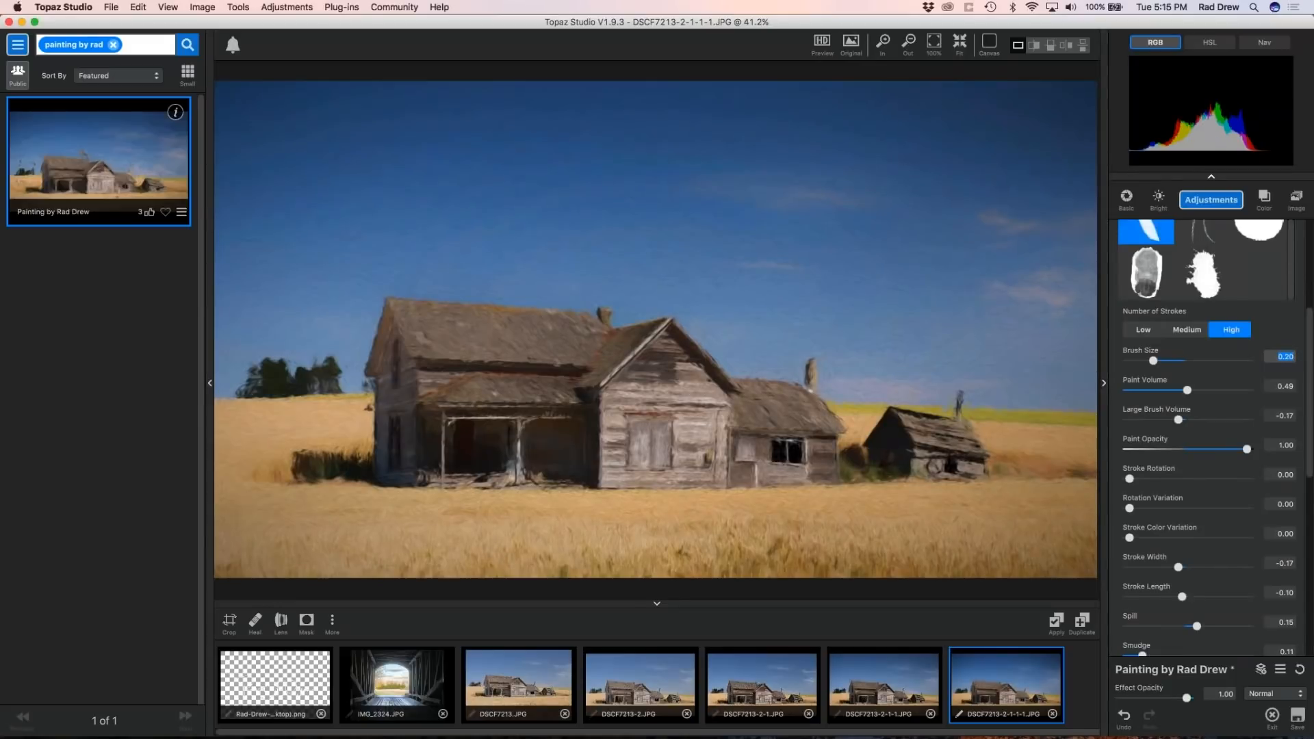
scroll(1309, 393, "up", 1)
Set the Red Saturation in the Impression adjustment's Color settings to 0.40.
scroll(1309, 392, "down", 10)
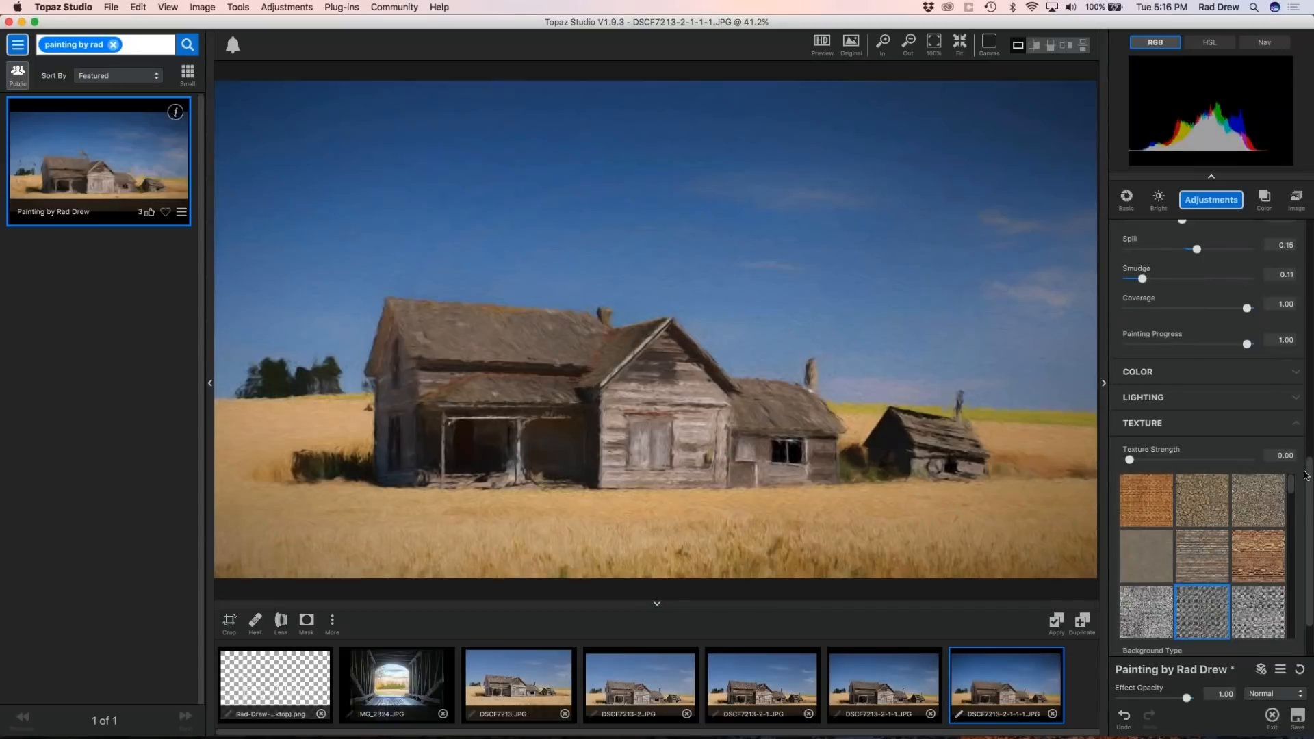
left_click(1298, 422)
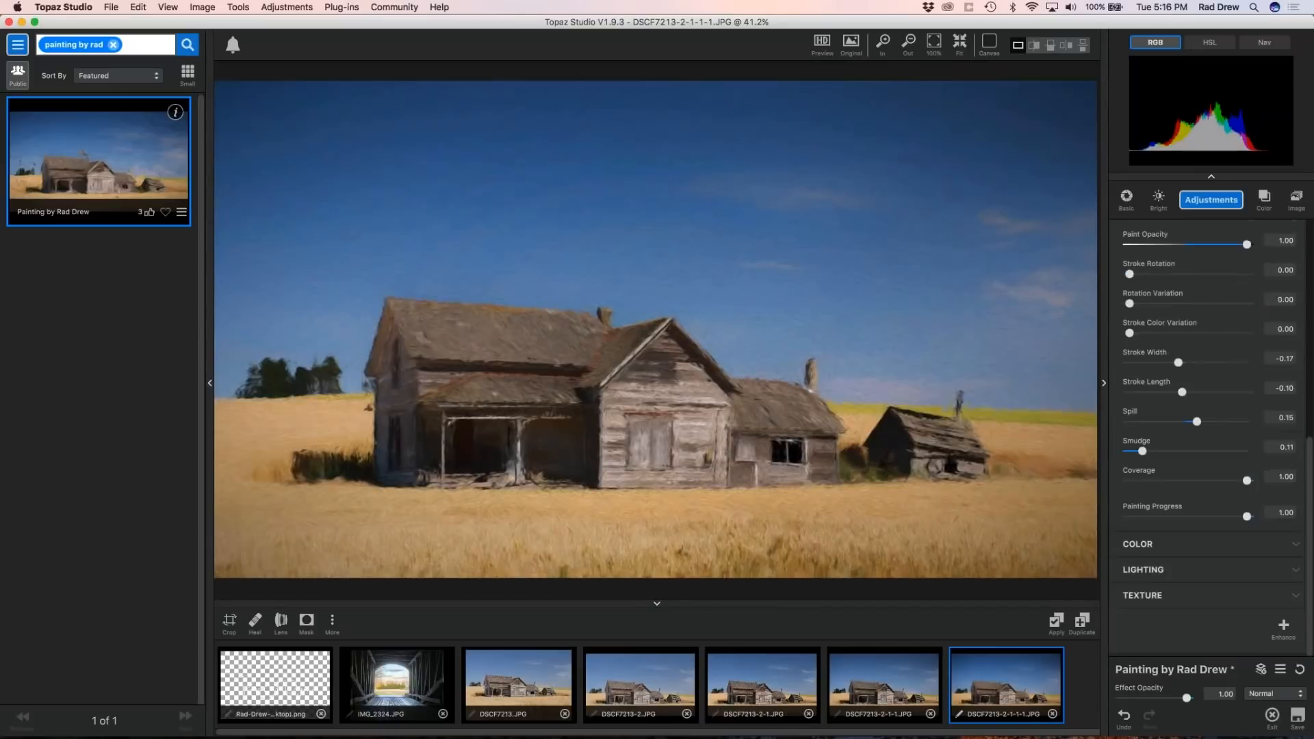
left_click(1295, 549)
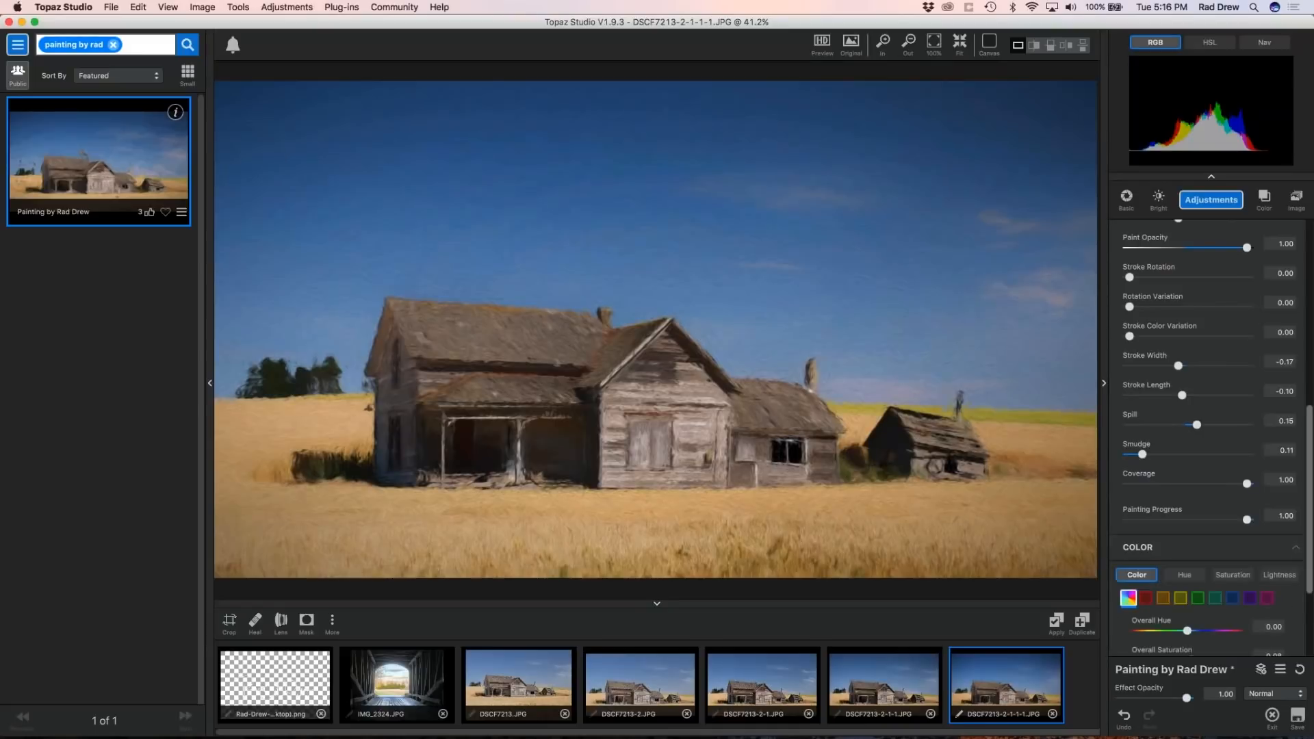
scroll(1310, 526, "down", 5)
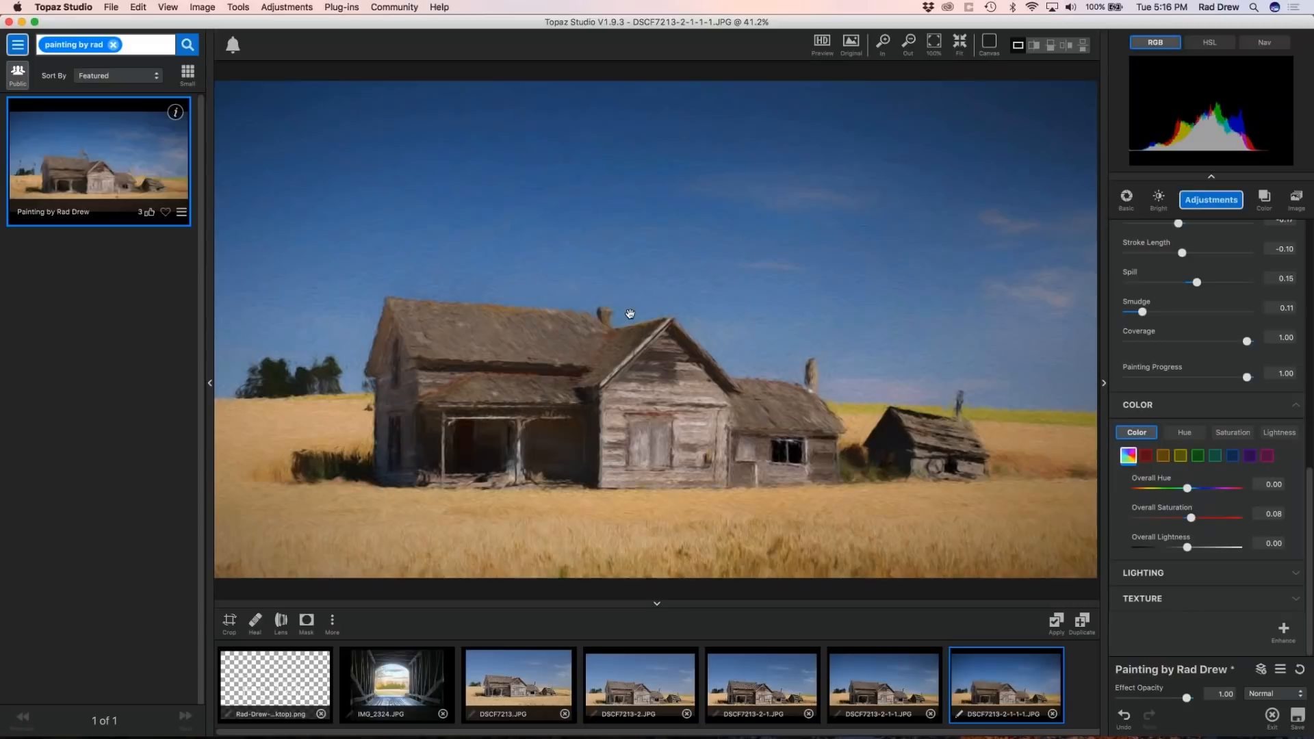
left_click(1146, 456)
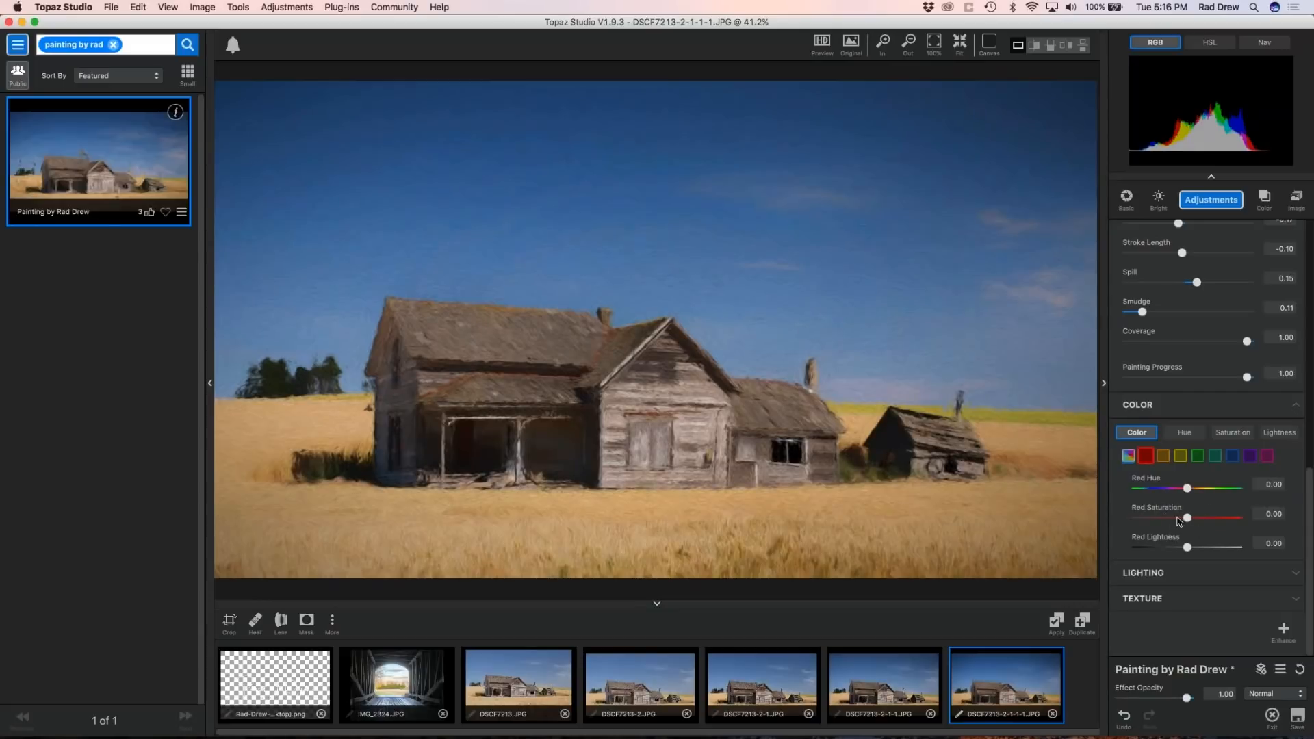
left_click_drag(1188, 518, 1211, 525)
Try a Red Lightness of 0.97, and bring it down to 0.32.
left_click(1188, 547)
left_click_drag(1189, 547, 1235, 548)
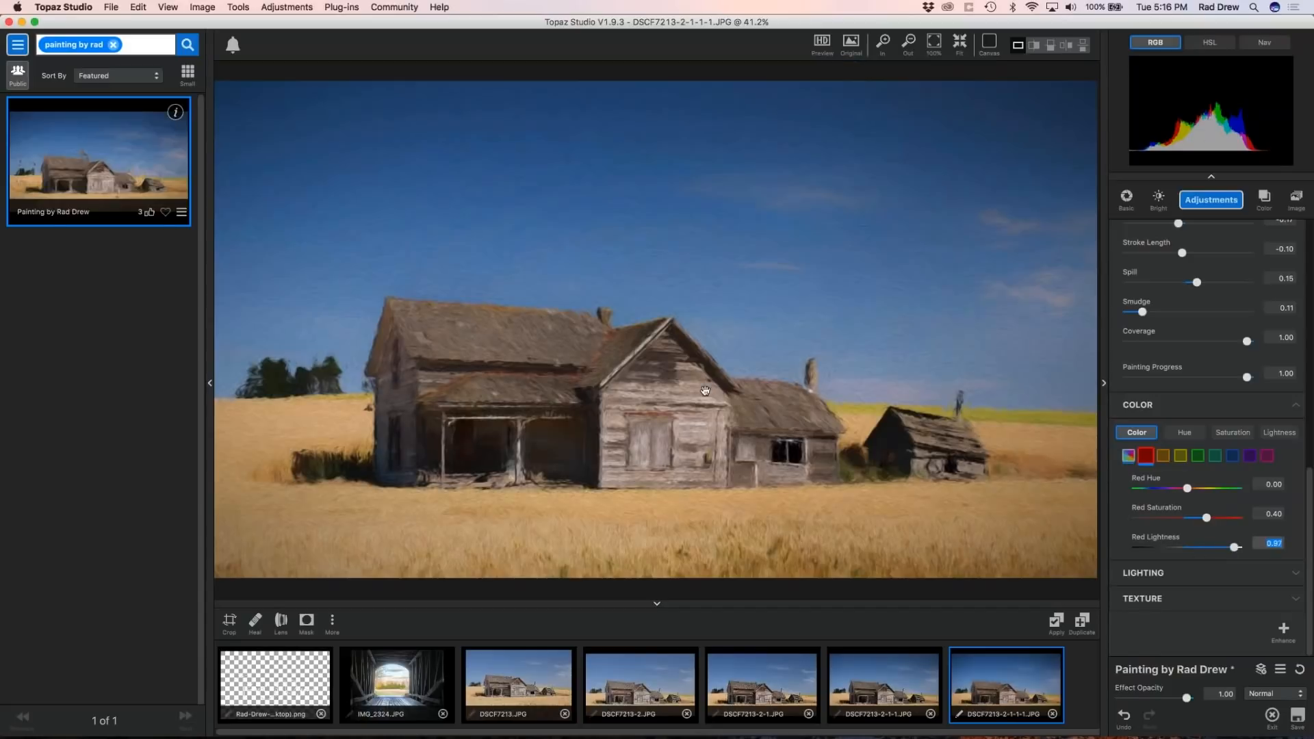
left_click_drag(1234, 547, 1202, 547)
scroll(798, 486, "down", 2)
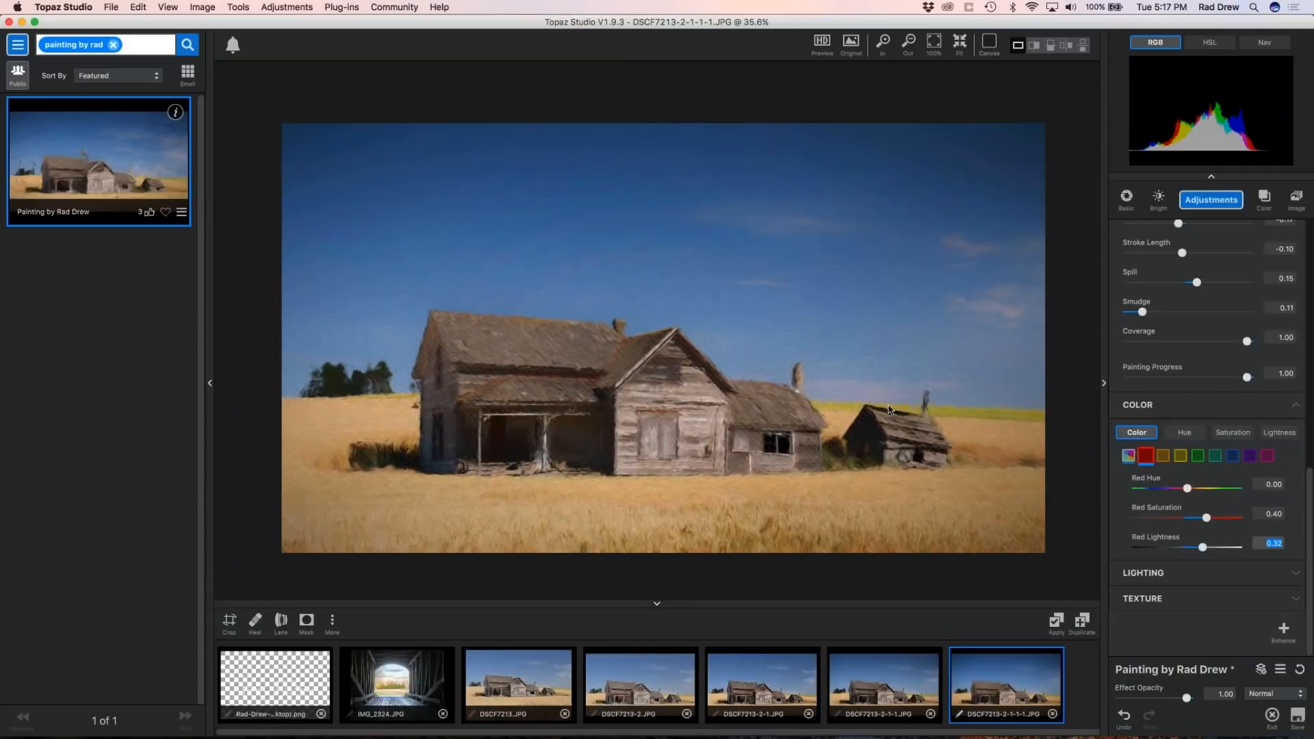
Set the Yellow Lightness to -0.33 and raise the Yellow Saturation slightly.
left_click(1181, 456)
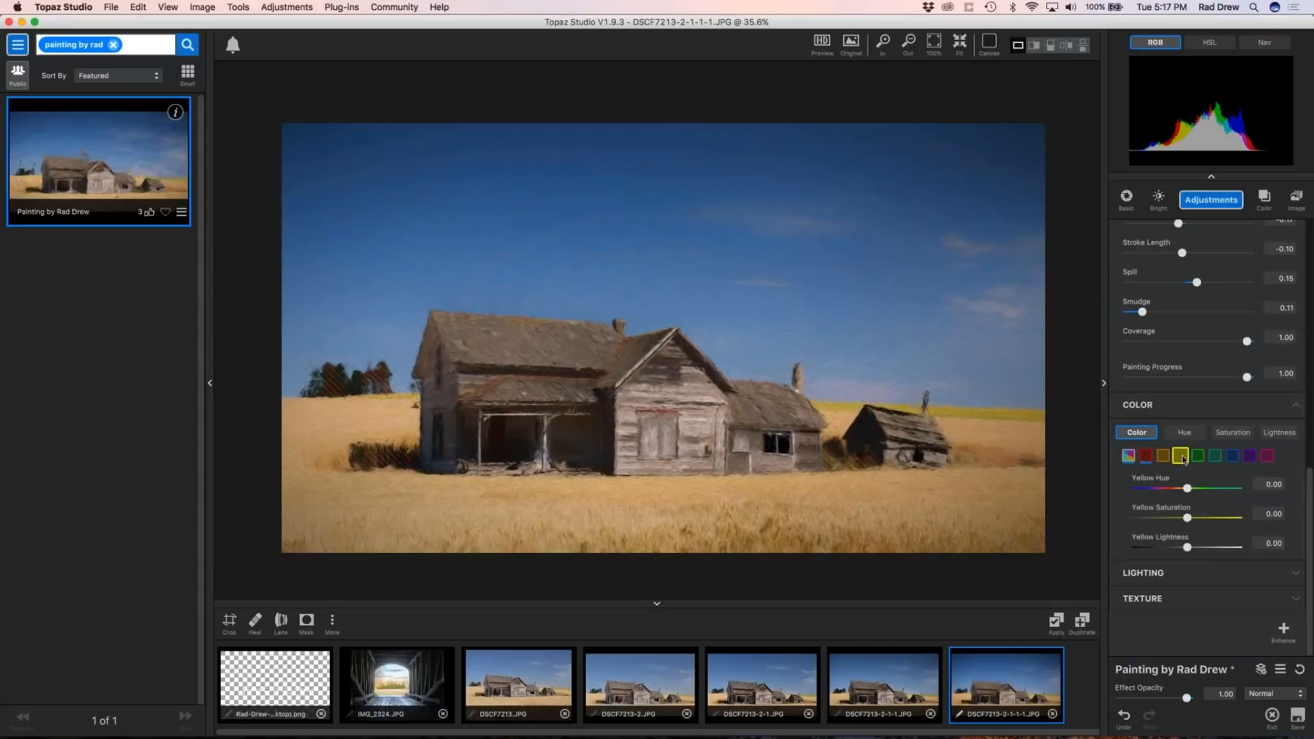
left_click(1187, 547)
left_click_drag(1187, 547, 1172, 551)
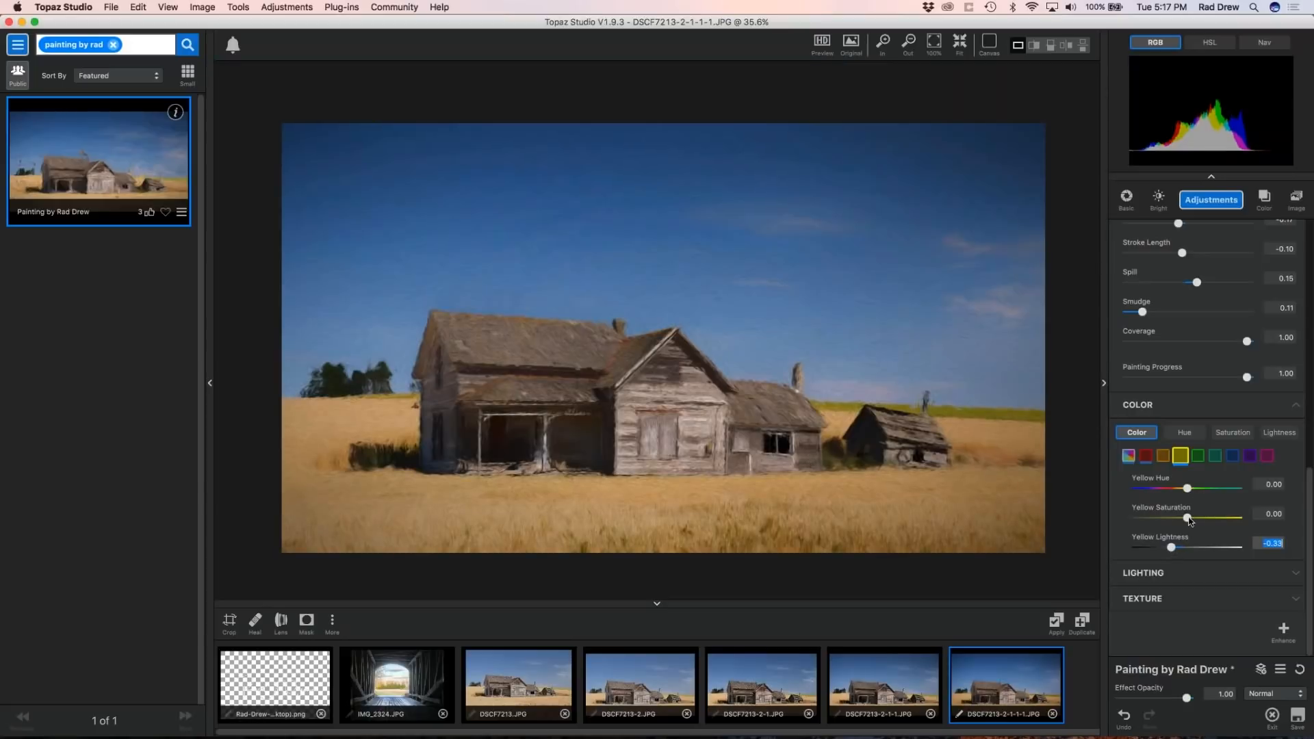
left_click_drag(1186, 519, 1192, 518)
left_click(1295, 405)
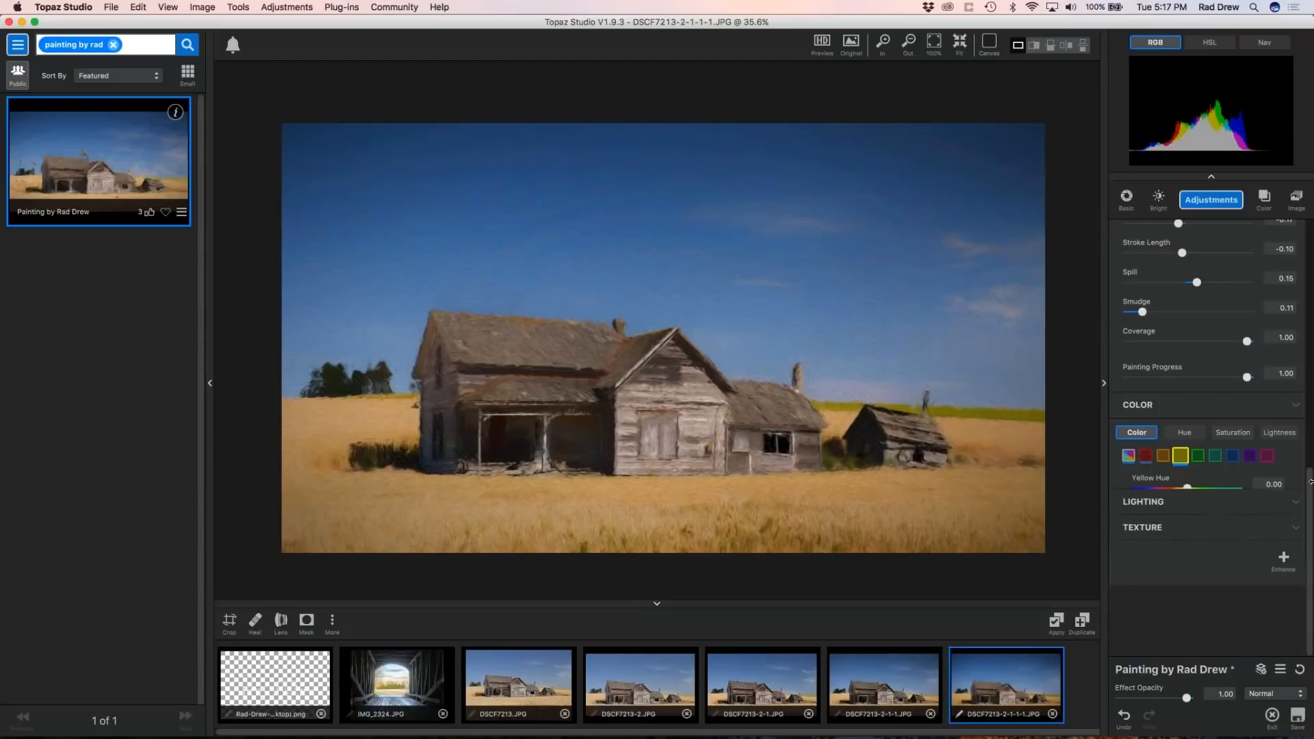
Set the Impression Lighting to Brightness -0.03, Contrast -0.08, Highlight 0.79 and Shadow -0.19.
left_click(1295, 573)
scroll(1310, 629, "down", 5)
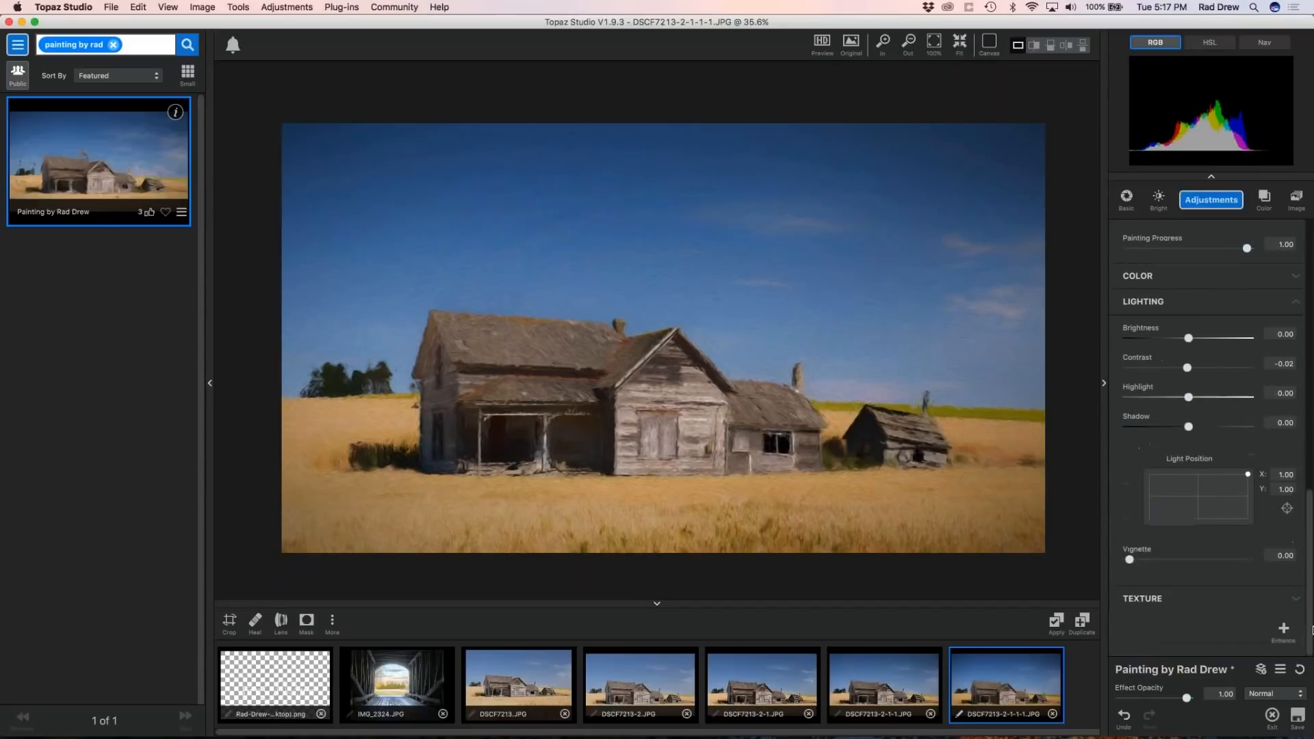
left_click_drag(1188, 338, 1213, 426)
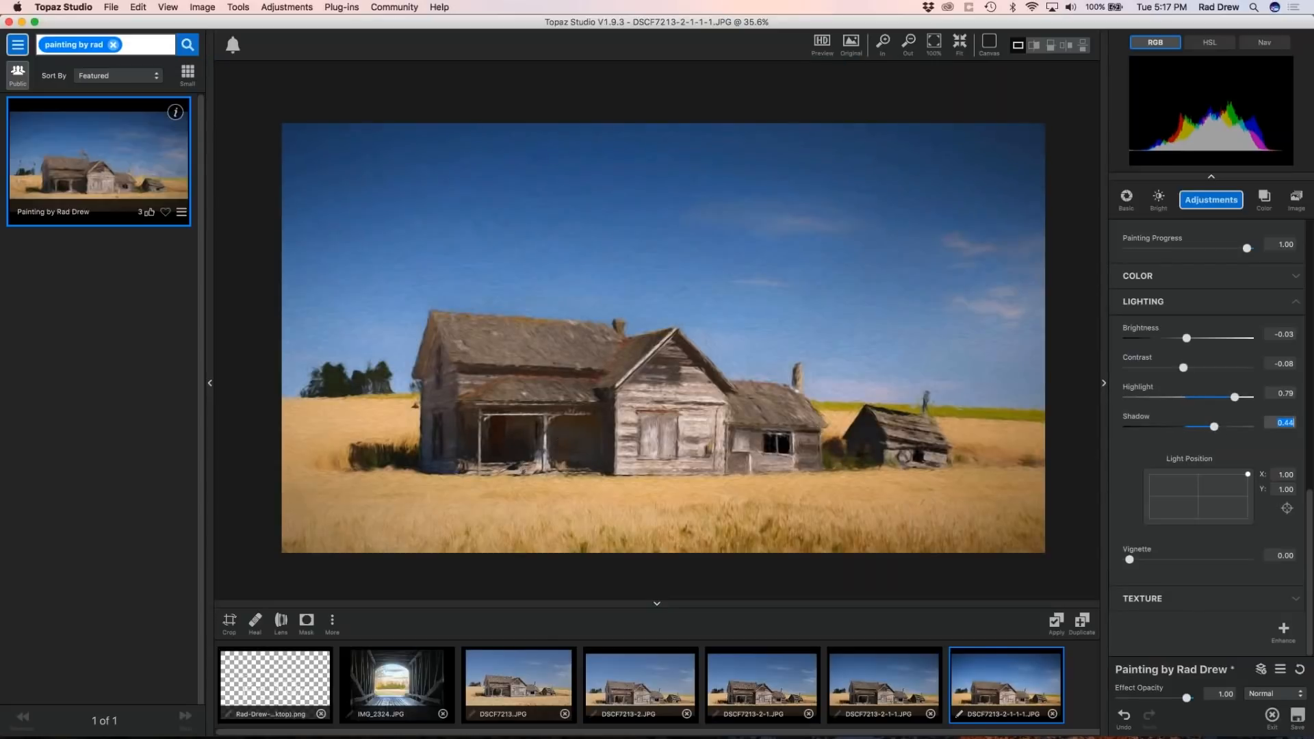
left_click_drag(1215, 427, 1178, 436)
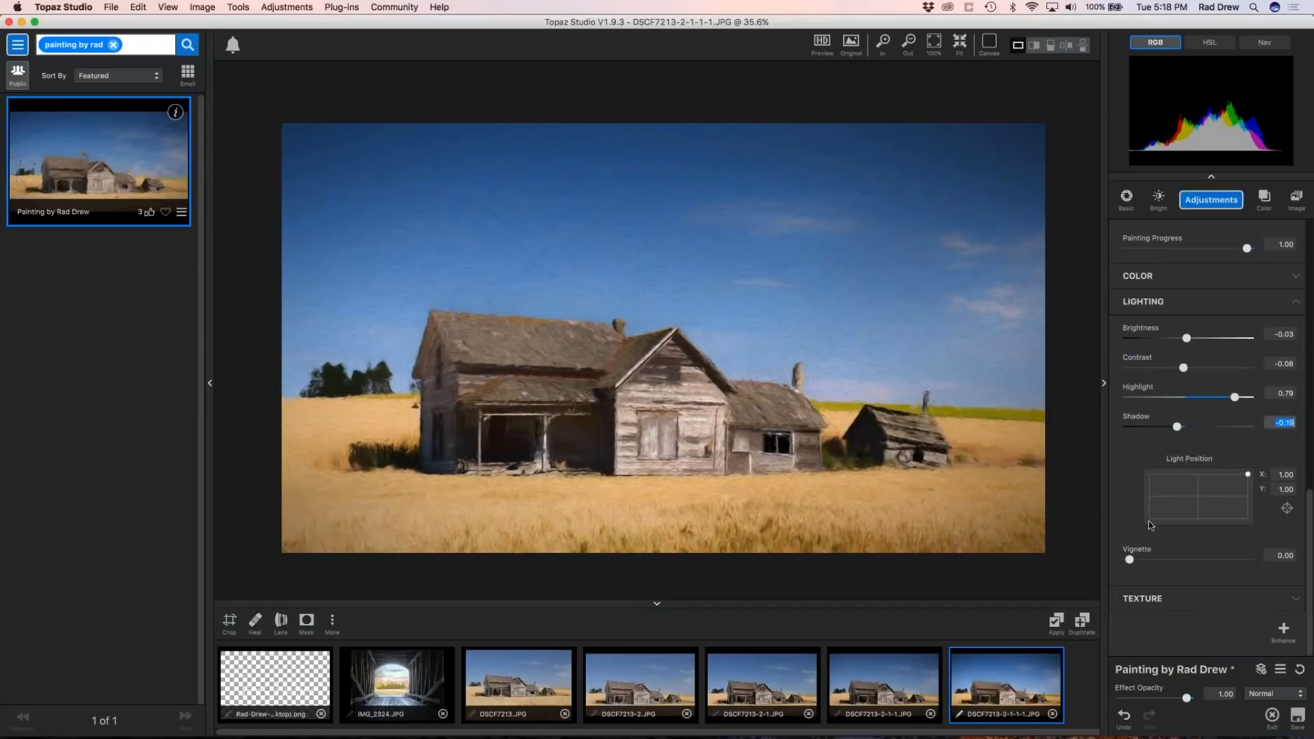
Collapse the Impression adjustment, apply the painting effect to a new copy of the image and open that copy.
mouse_move(1247, 474)
left_mouse_down()
mouse_move(1136, 490)
mouse_move(1143, 538)
mouse_move(1174, 533)
mouse_move(1247, 474)
left_mouse_up()
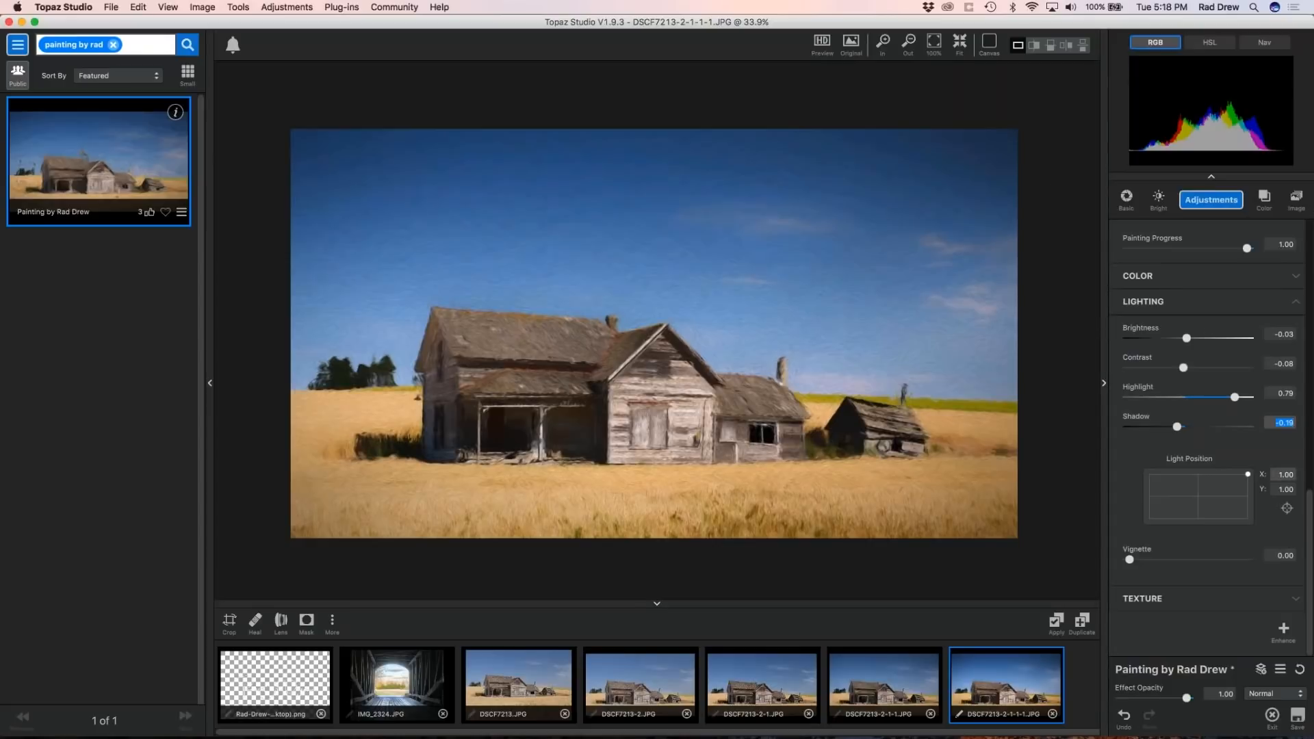
scroll(1200, 239, "up", 2)
scroll(1199, 239, "up", 5)
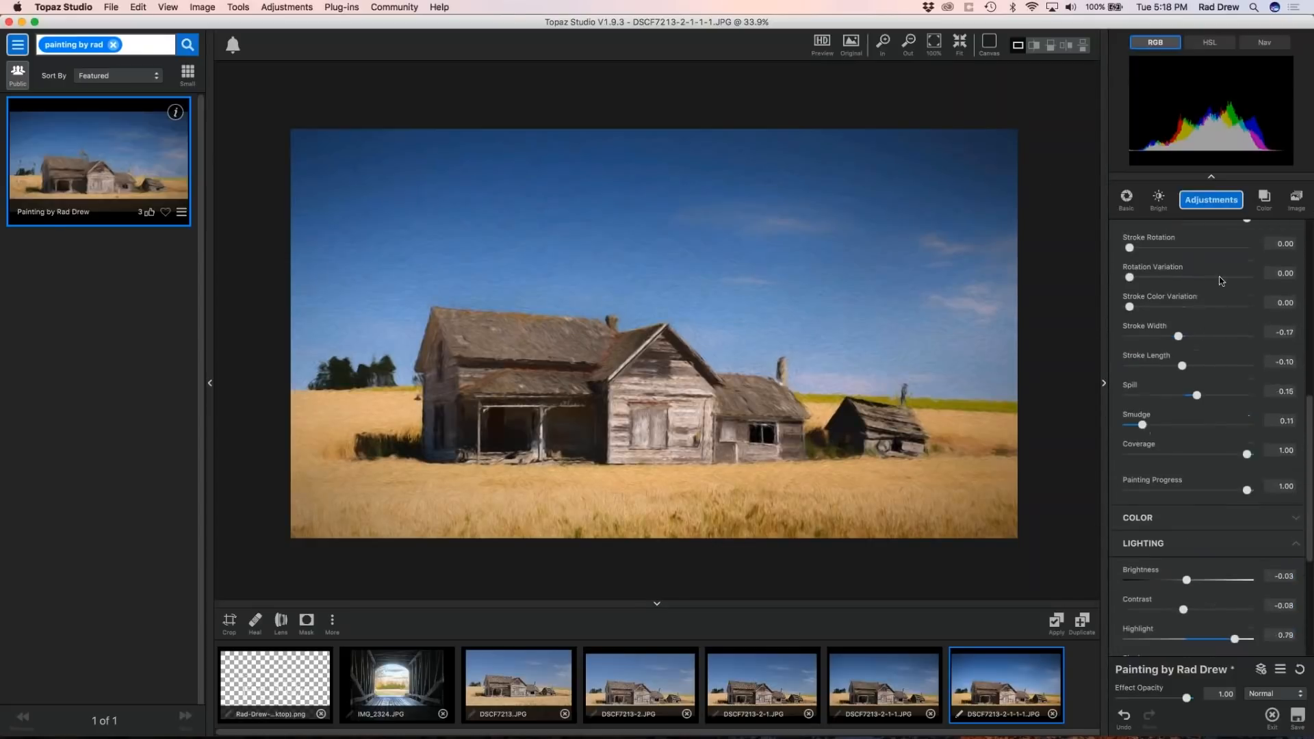
scroll(1208, 345, "up", 10)
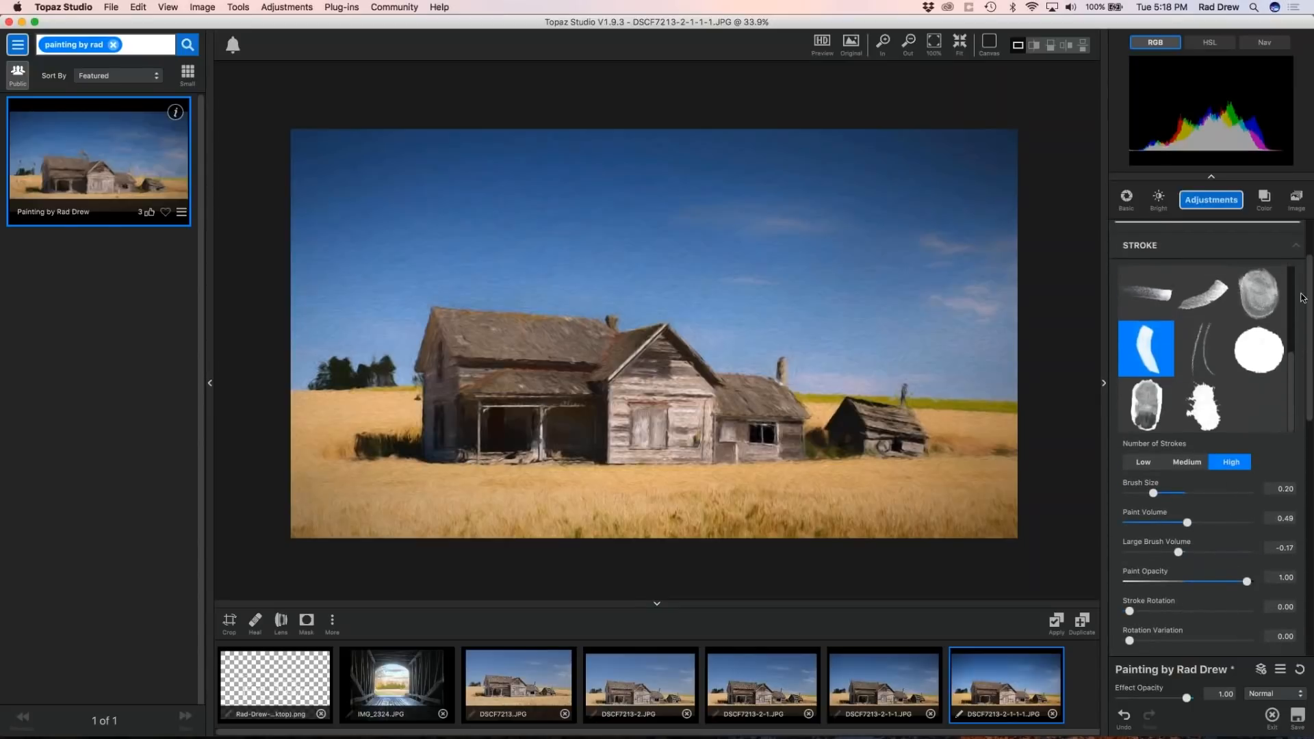
scroll(1231, 314, "up", 3)
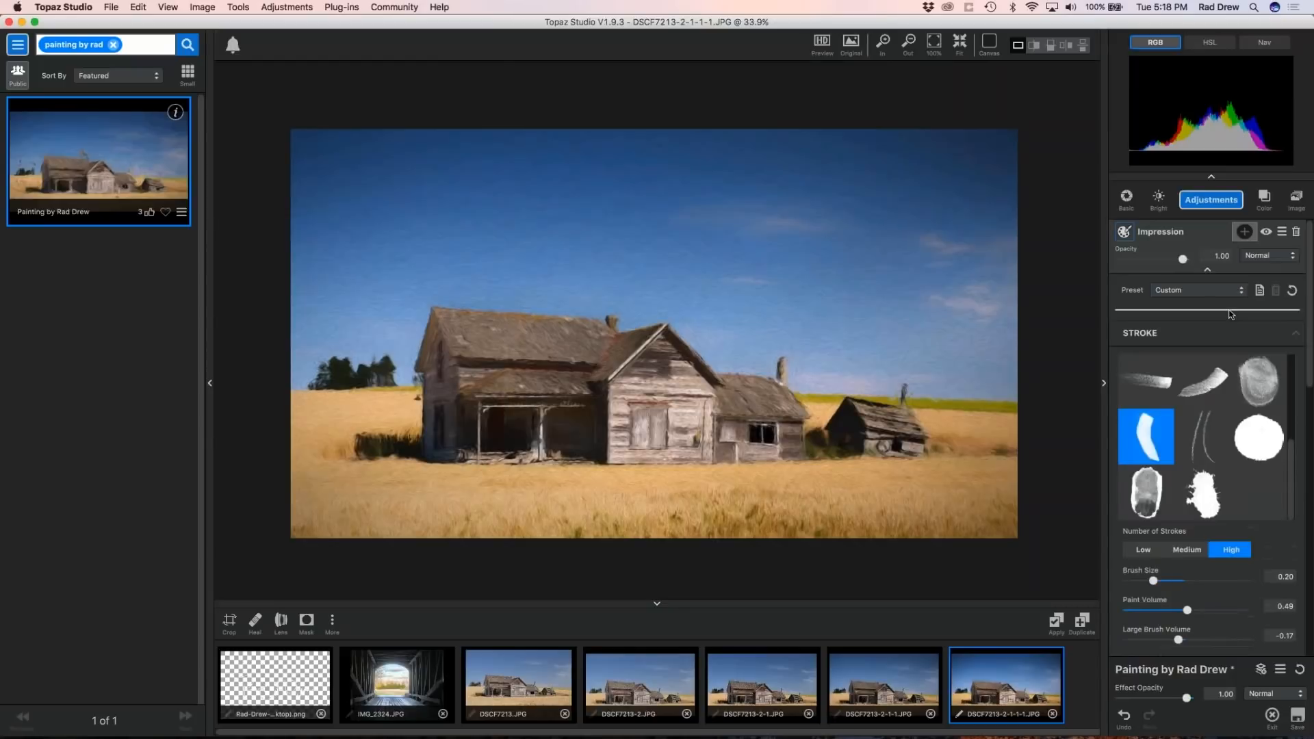
left_click(1207, 269)
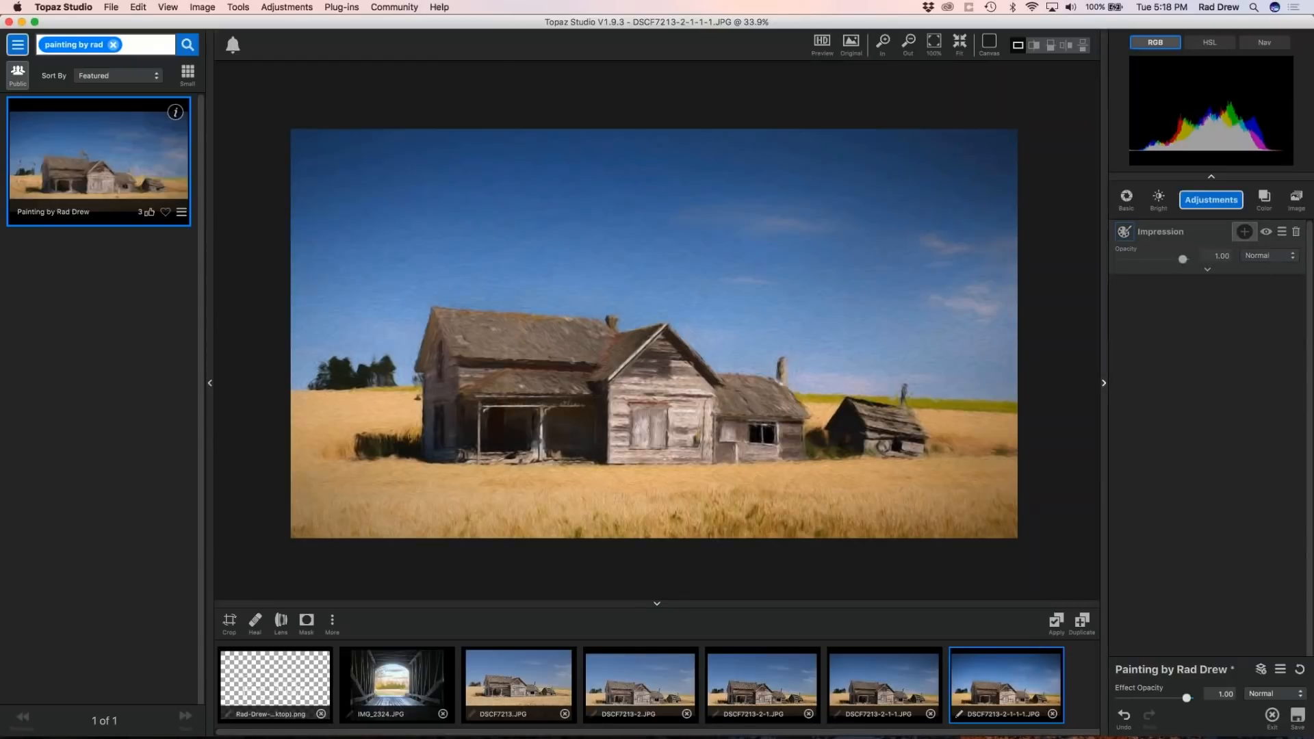
left_click(1055, 623)
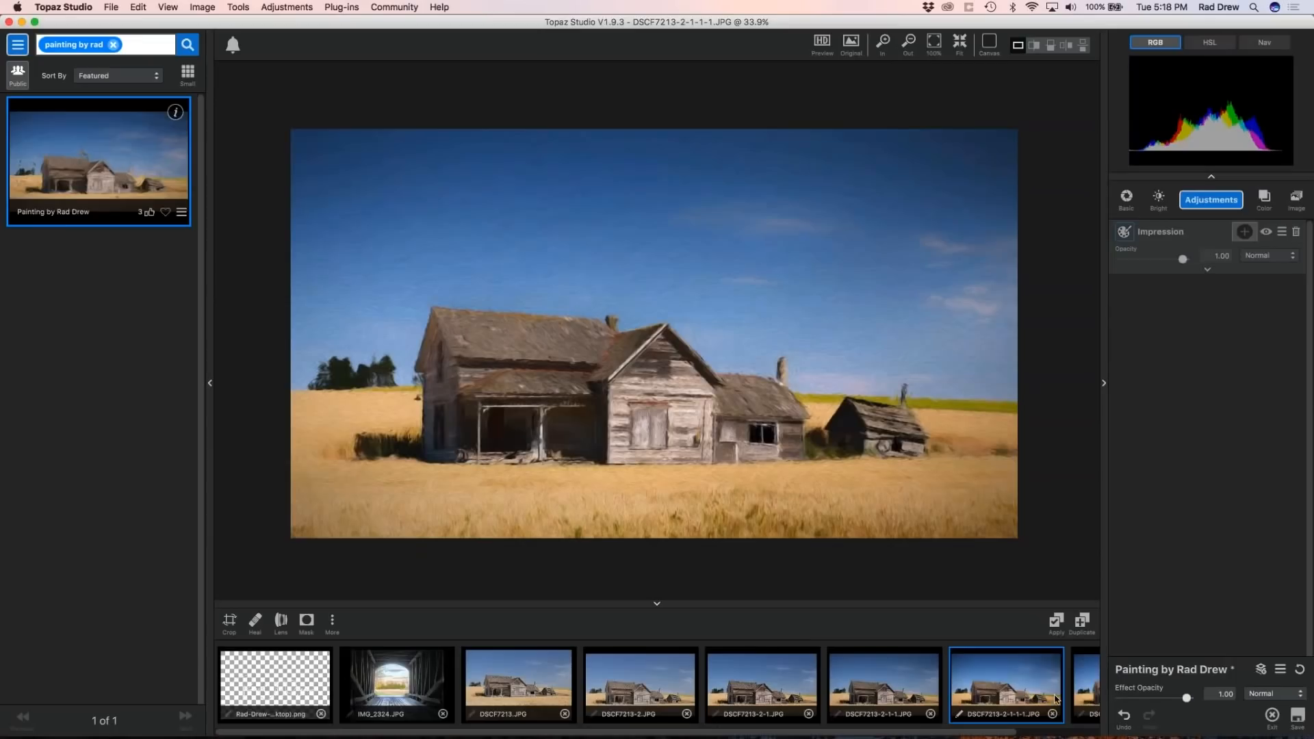
left_click(1078, 681)
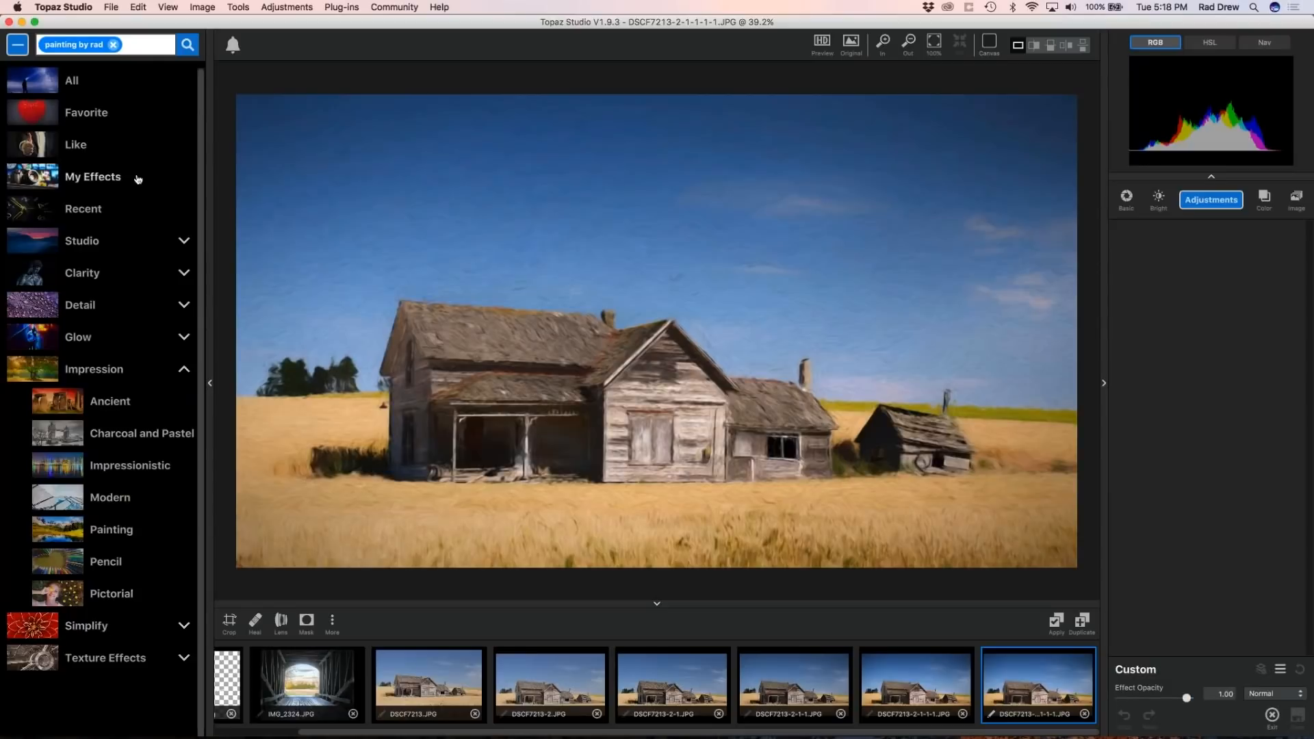
Search the effects for "rustic farm" and apply the Rustic Farm effect to the image.
left_click(113, 45)
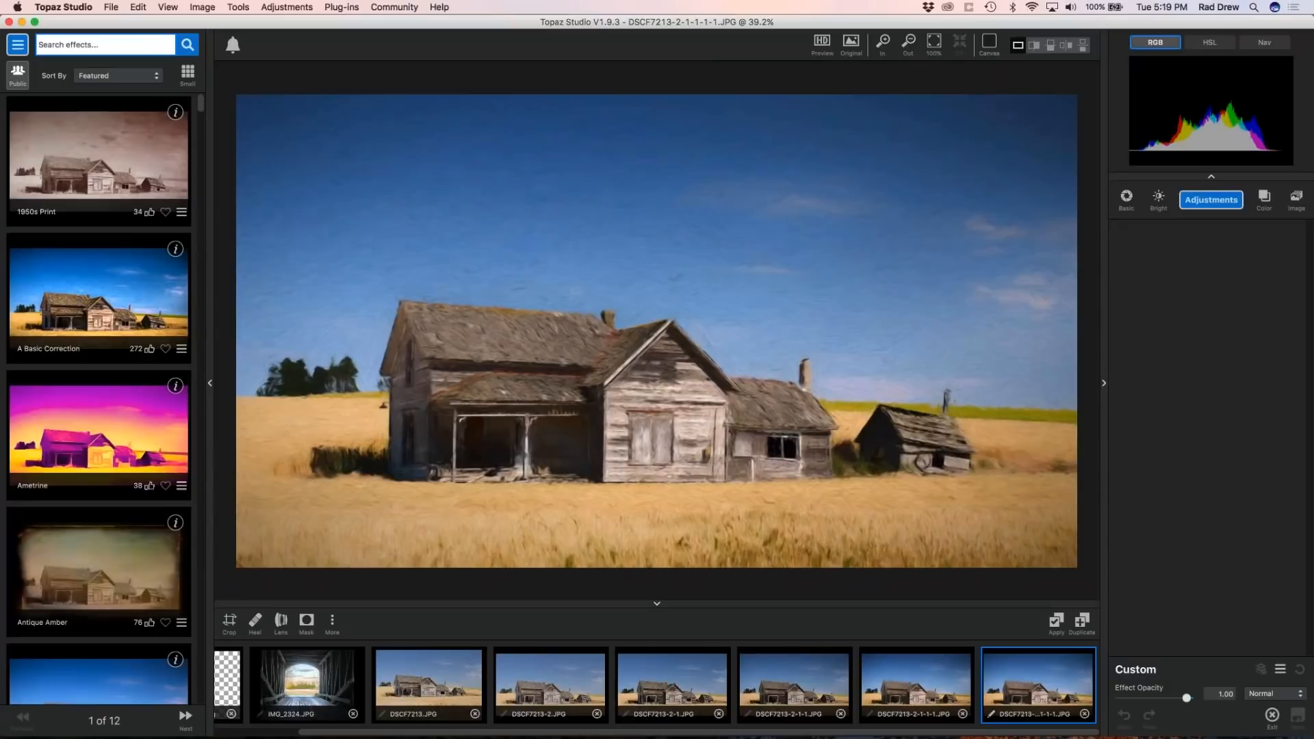
type("rustic farm")
key("Return")
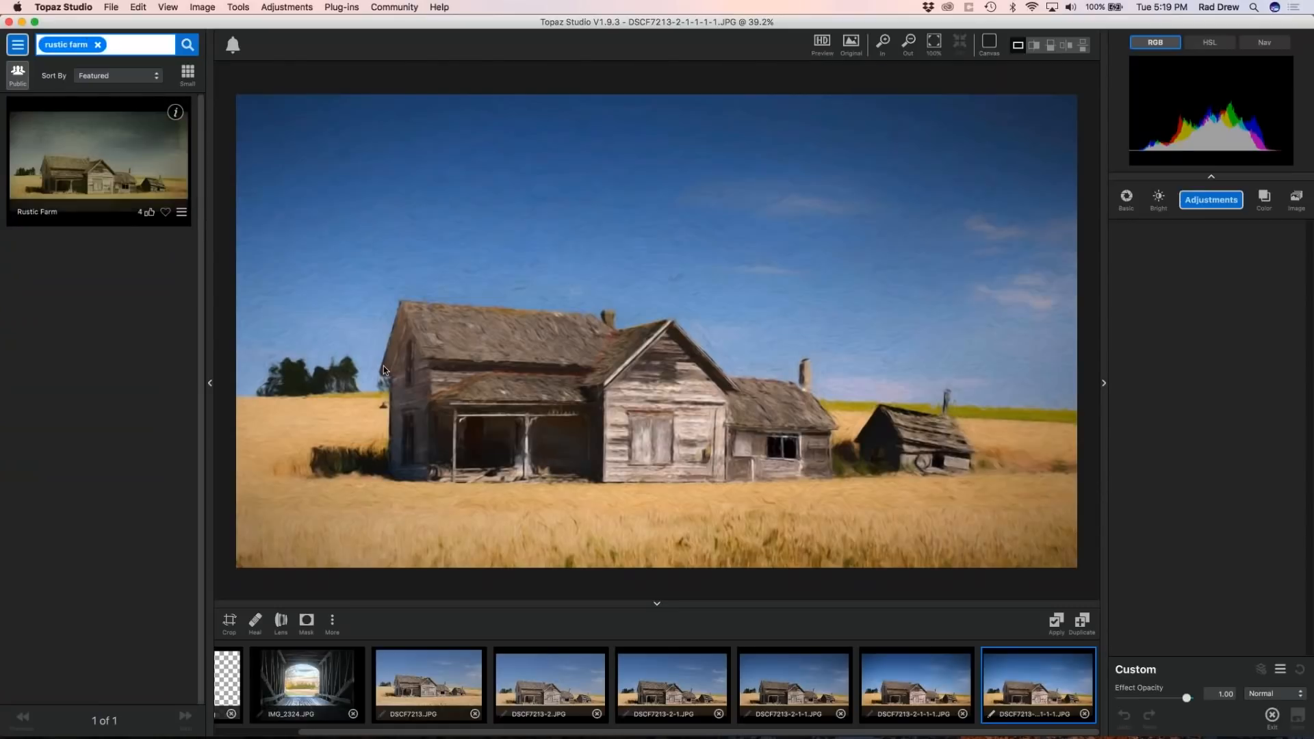
left_click(69, 141)
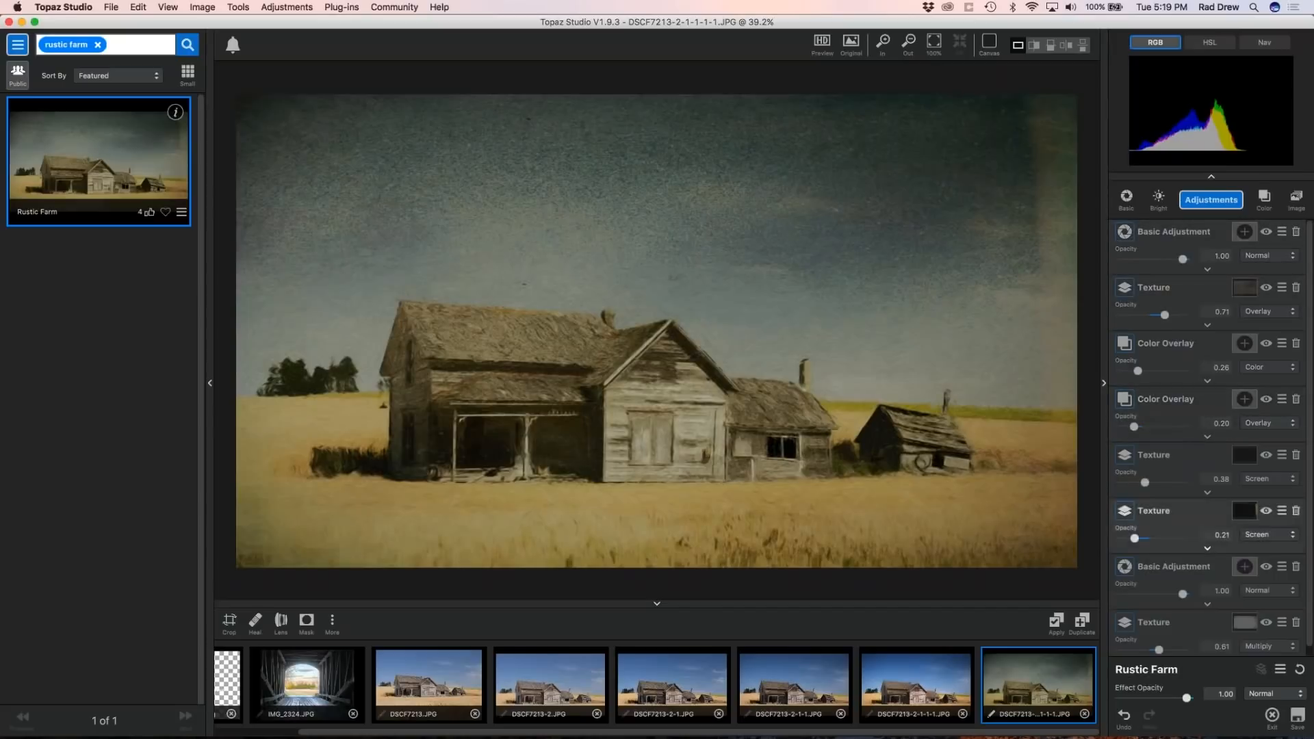
Review the first Basic Adjustment's settings, try its opacity at 0.00 and return it to 1.00.
scroll(1211, 437, "down", 1)
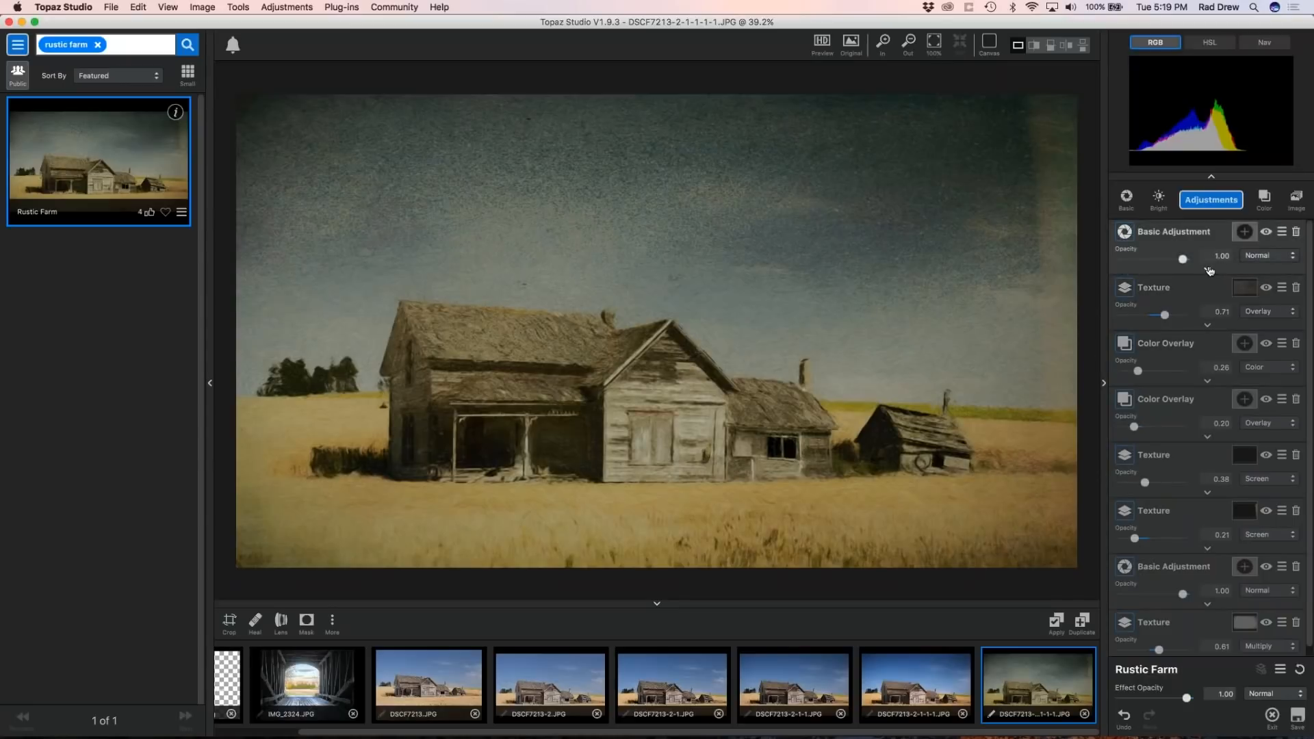
left_click(1208, 270)
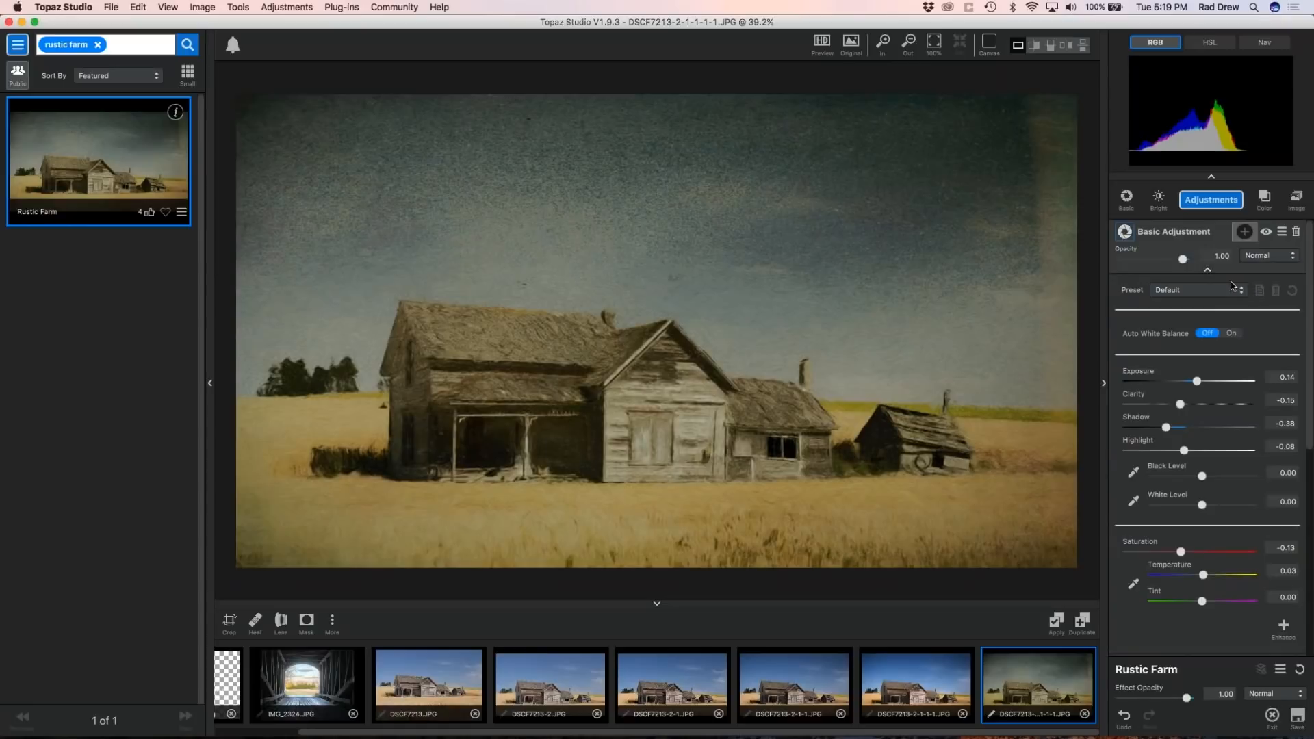
left_click(1207, 269)
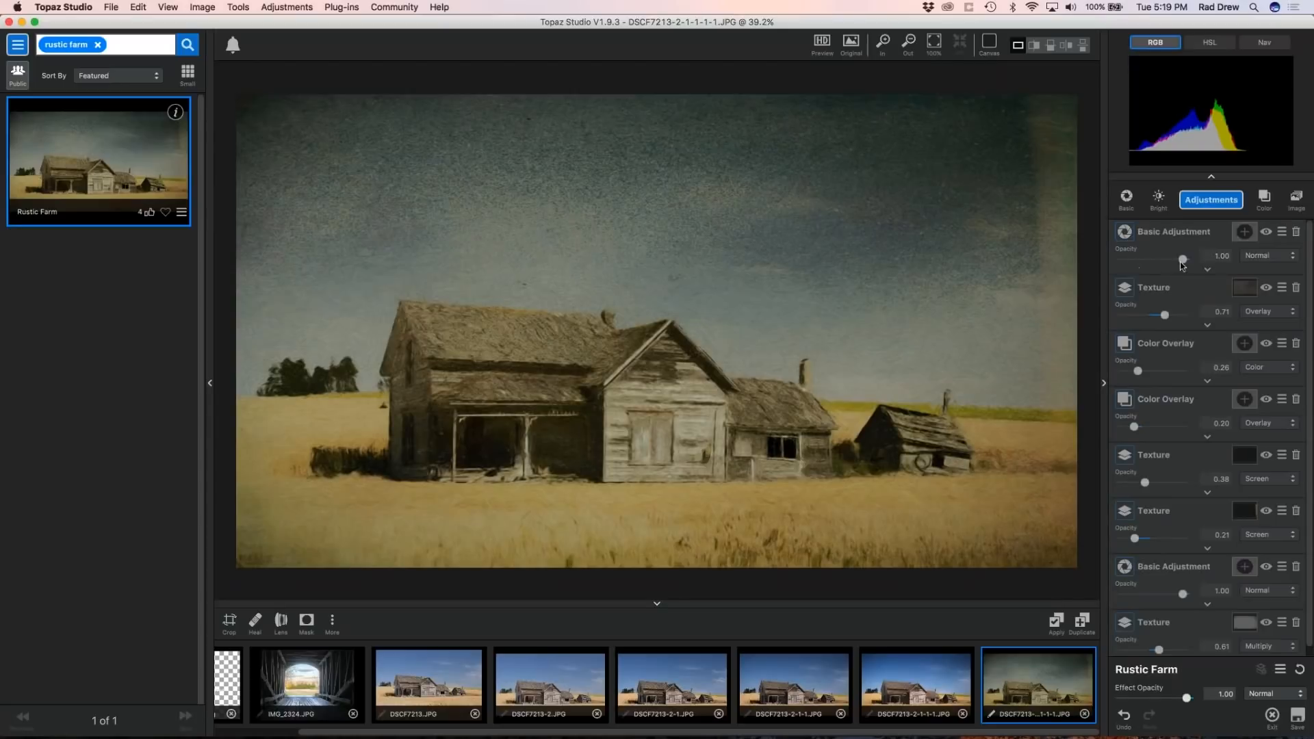
left_click_drag(1182, 259, 1113, 272)
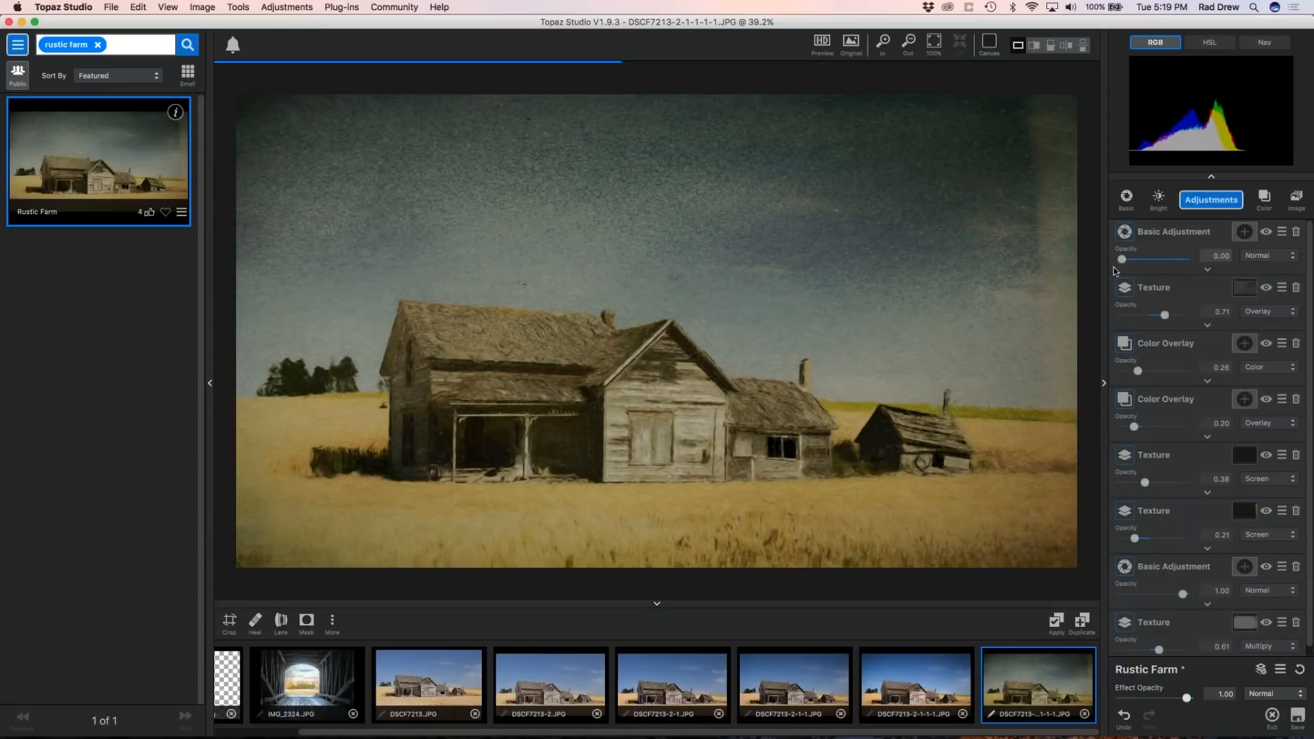
left_click_drag(1115, 271, 1212, 265)
left_click(1221, 255)
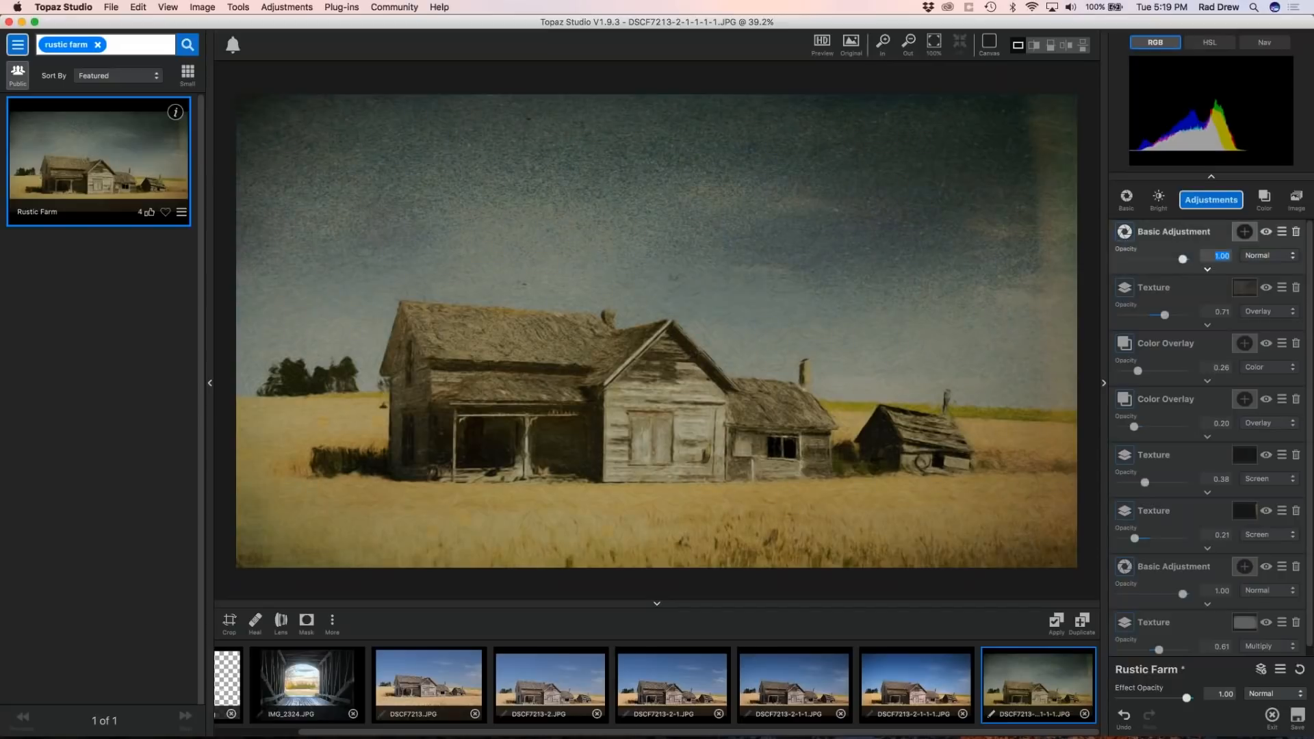
Try the Color Overlay with Overlay blending at full opacity, and set its opacity to 0.21.
left_click_drag(1134, 426, 1192, 427)
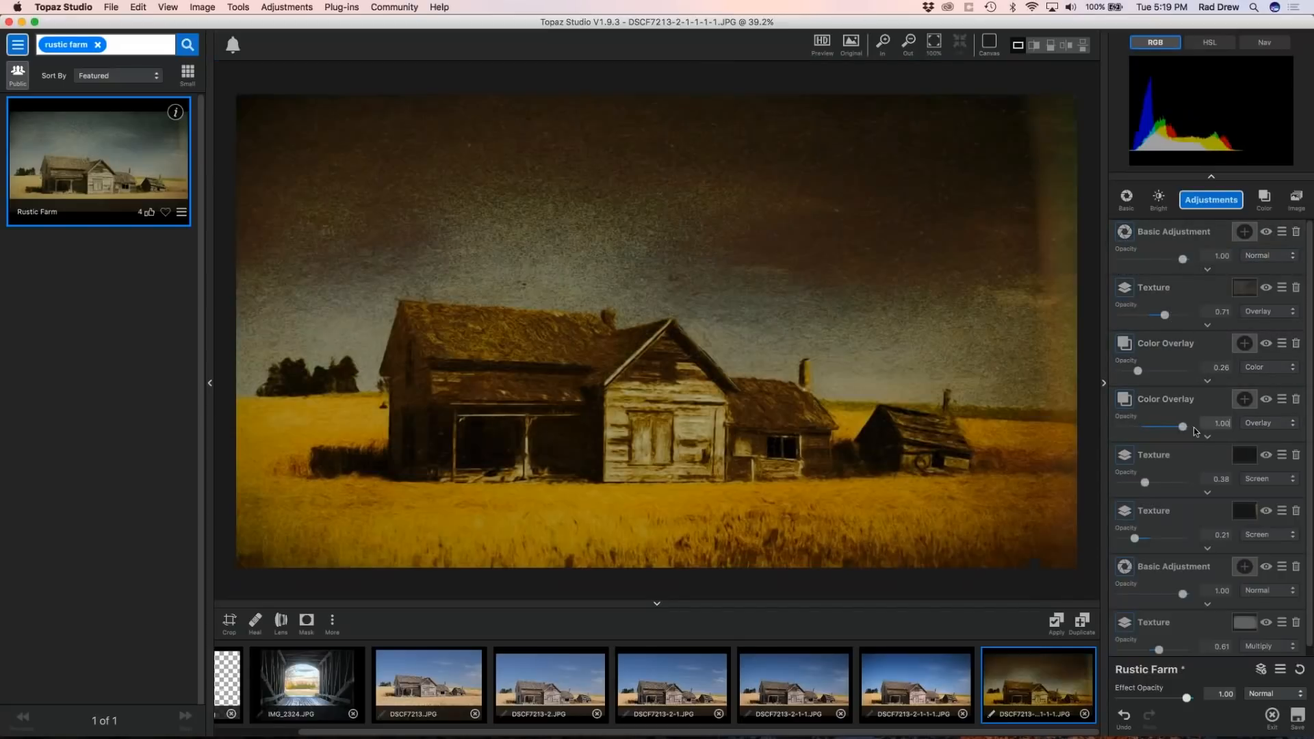
left_click_drag(1194, 427, 1132, 435)
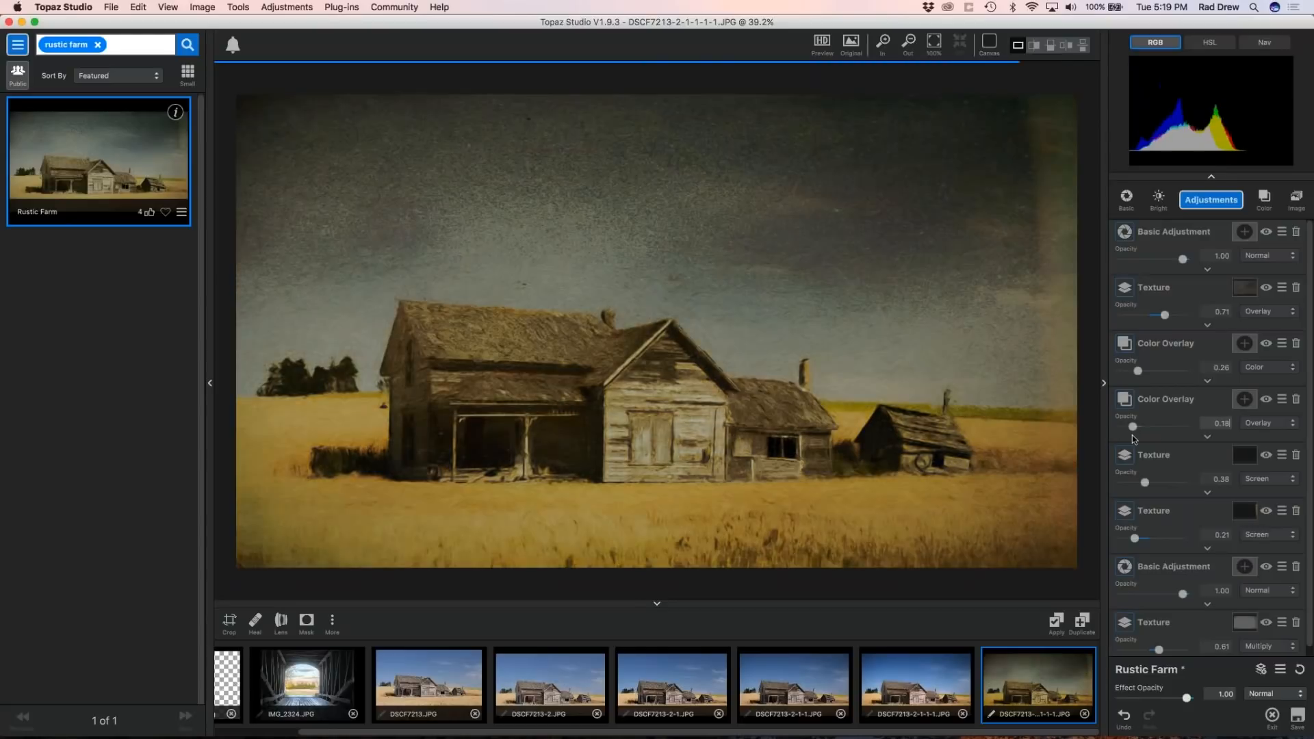
key("Up")
key("Up")
key("Up")
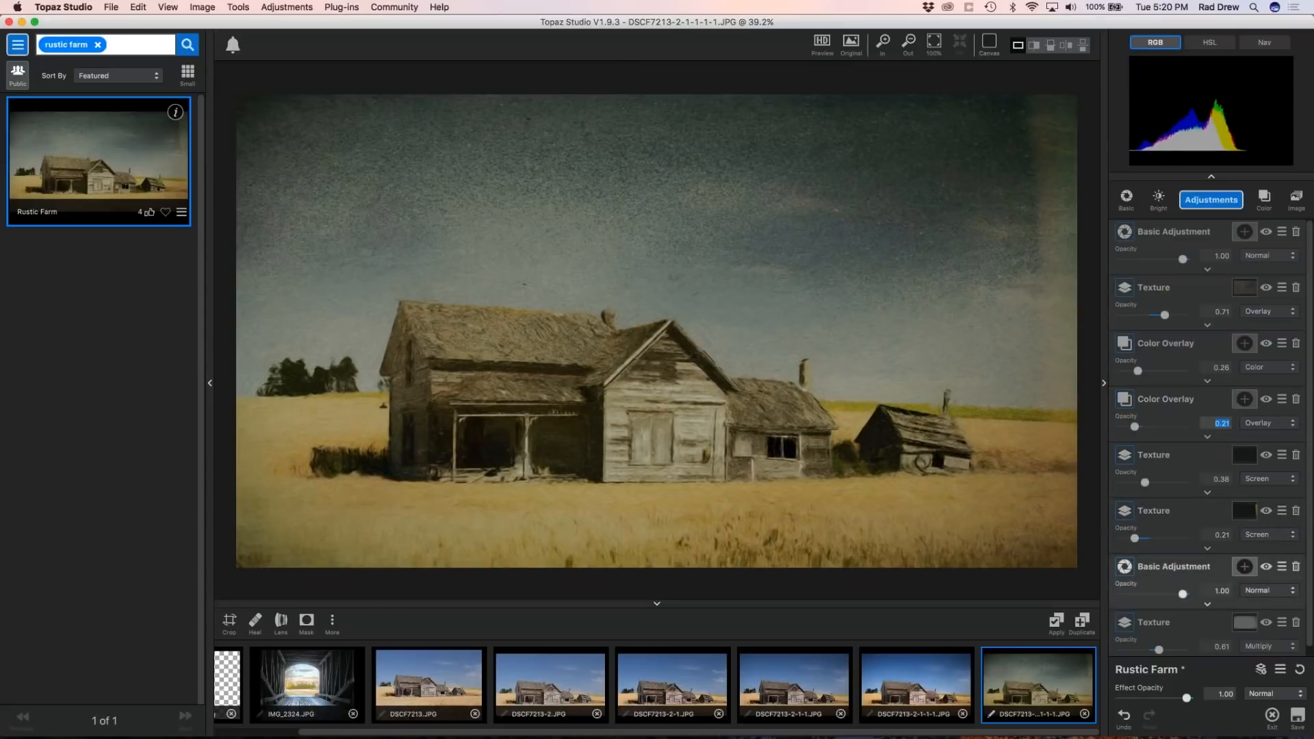
Compare the image with the 0.38 opacity Screen Texture off and on, and delete the Screen Texture with 0.21 opacity.
left_click(1267, 455)
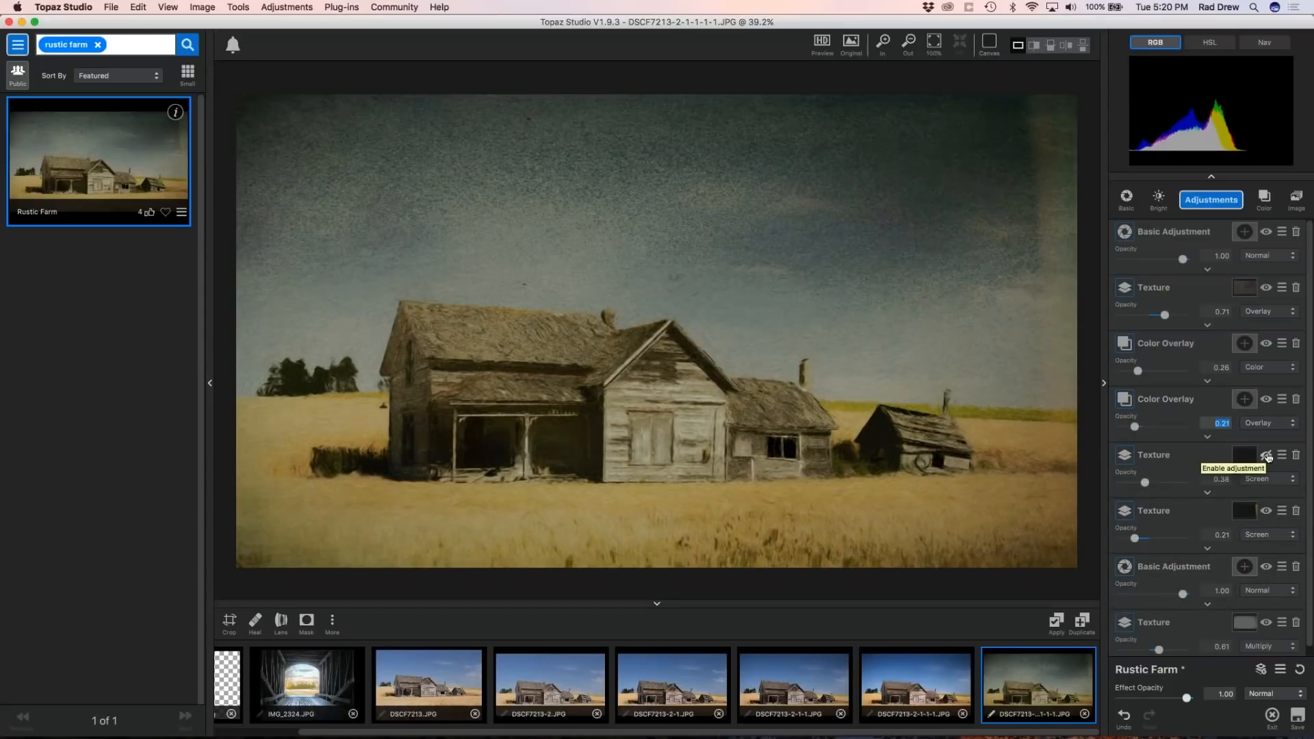
left_click(1266, 456)
left_click(1266, 455)
left_click(1267, 455)
left_click(1266, 511)
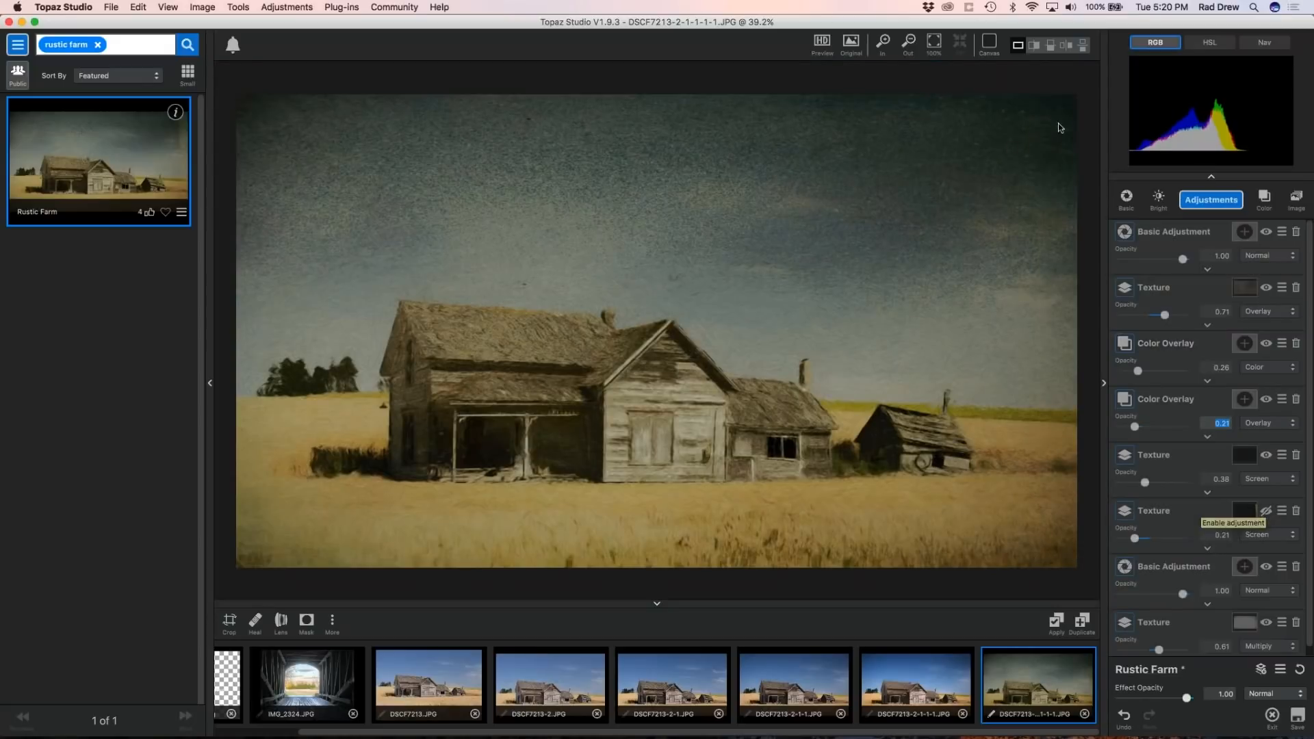
left_click(1296, 512)
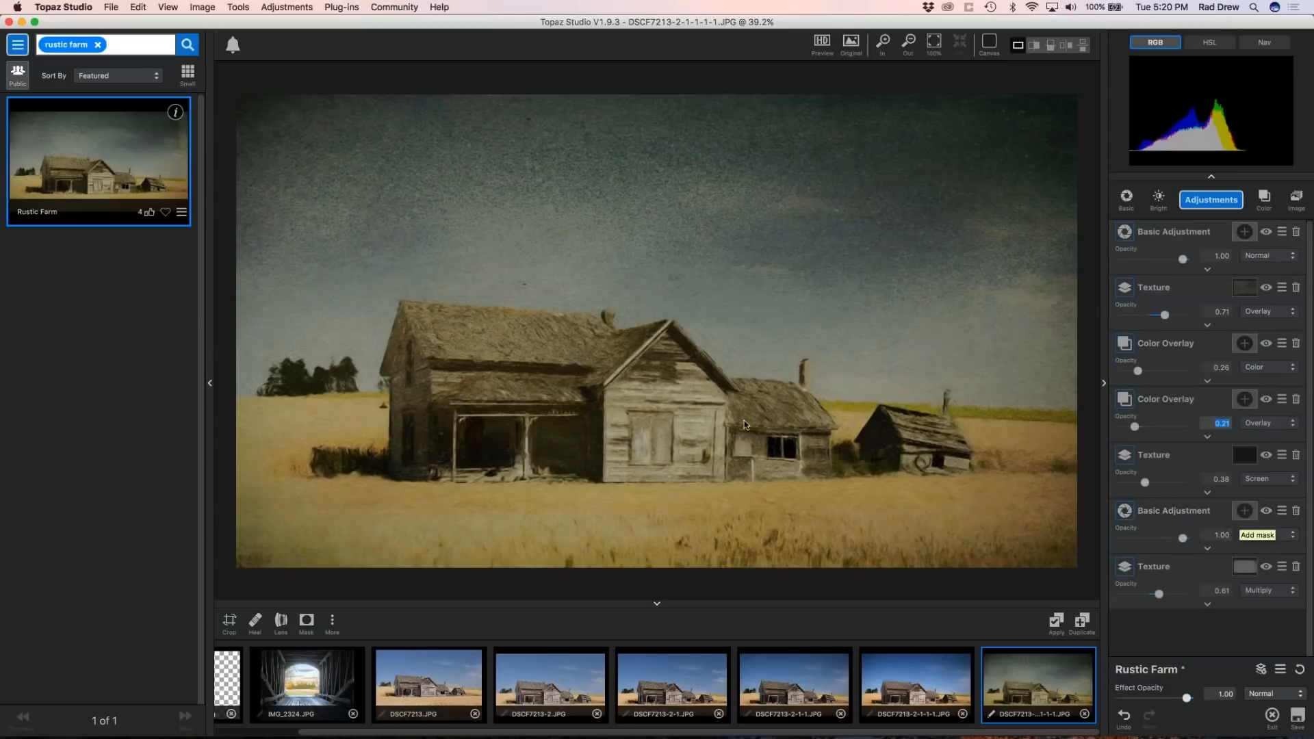
left_click(1211, 199)
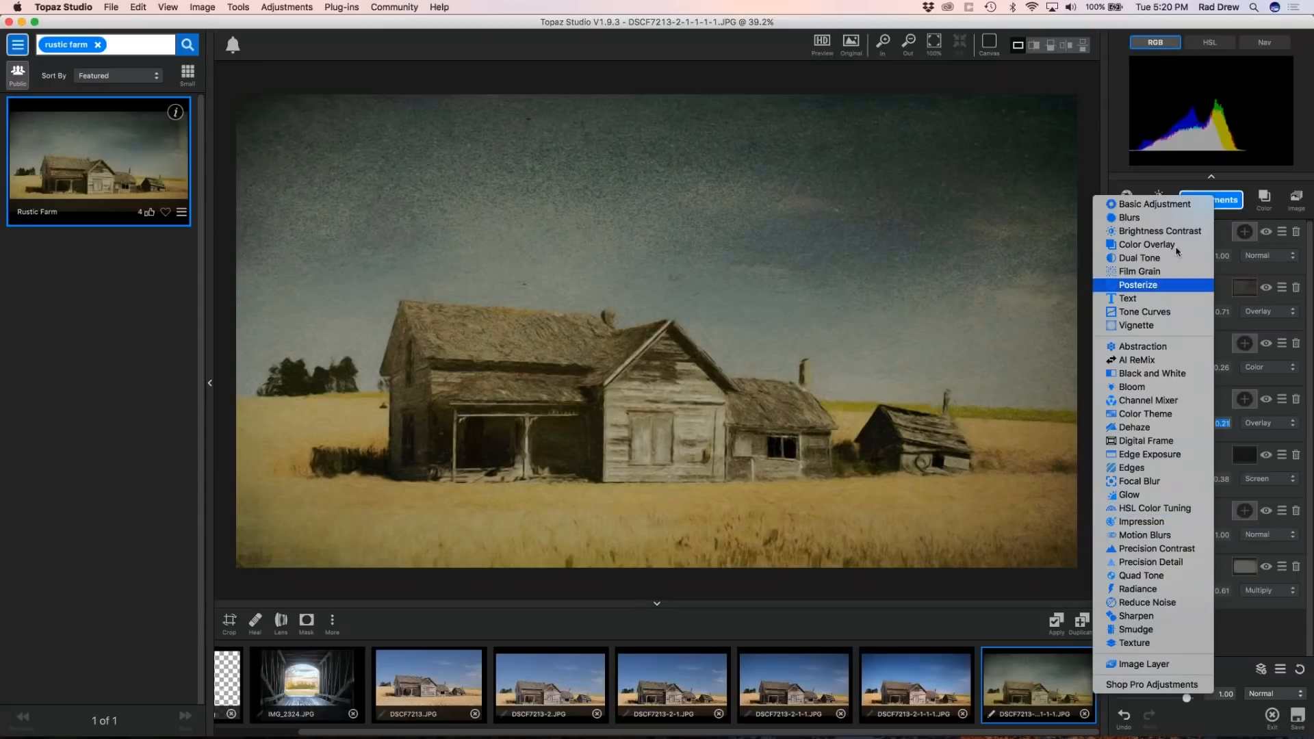
left_click(1106, 156)
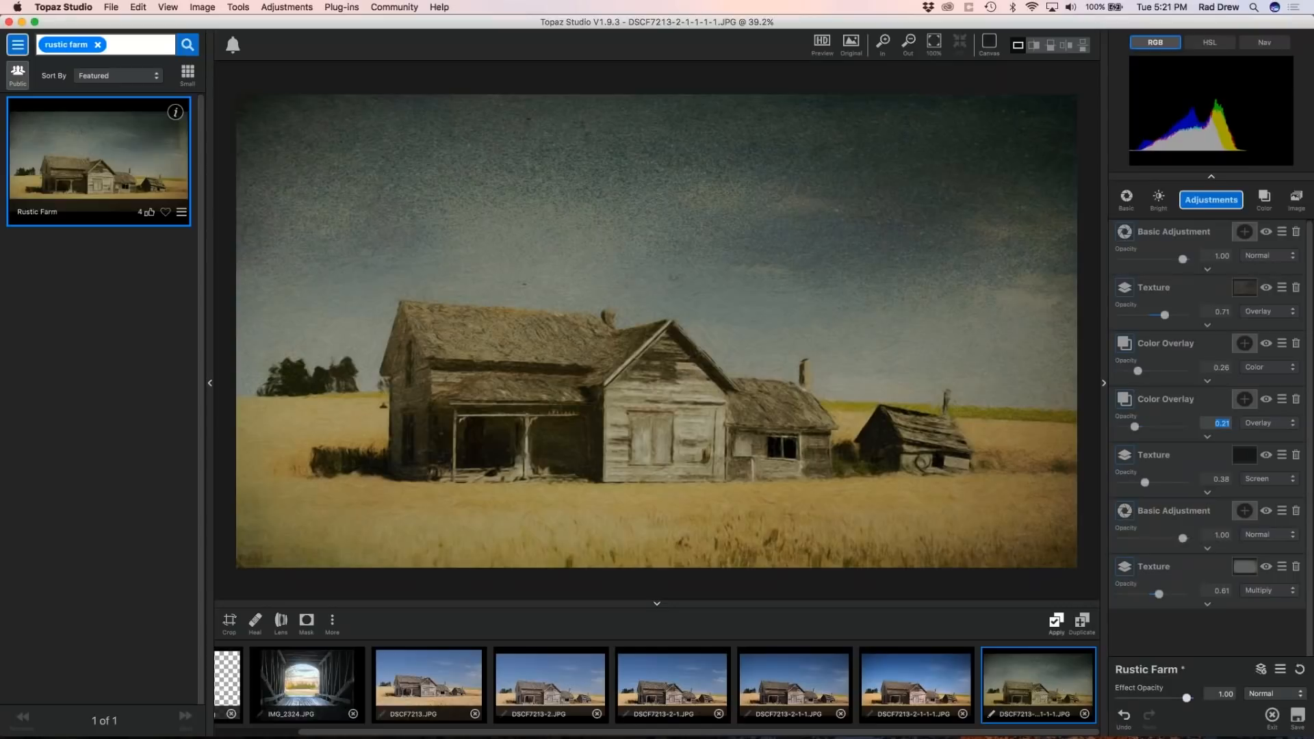
Apply the modified Rustic Farm effect to a new copy of the image and open the new copy.
left_click(1054, 626)
left_click_drag(964, 733, 1101, 686)
left_click(1101, 686)
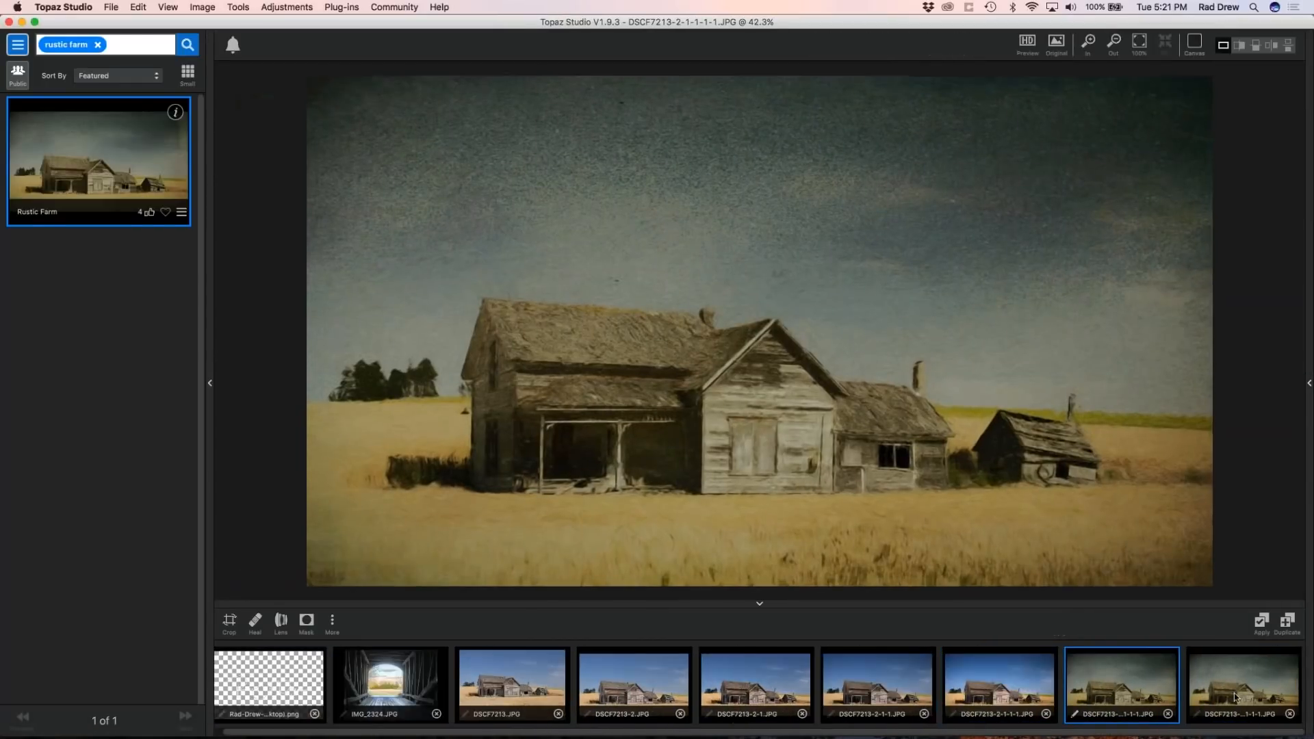
left_click(1234, 702)
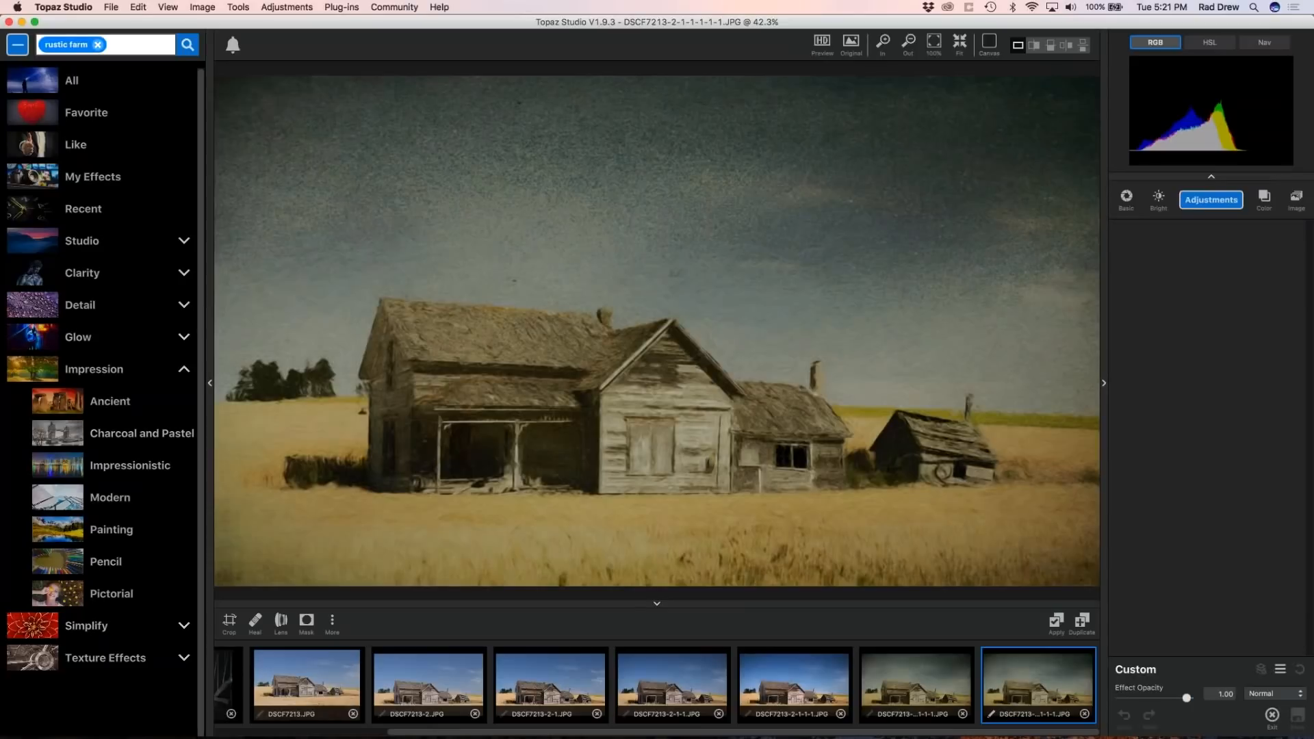
Search the effects for "soft features" and apply the Soft Features effect to the image.
left_click(98, 45)
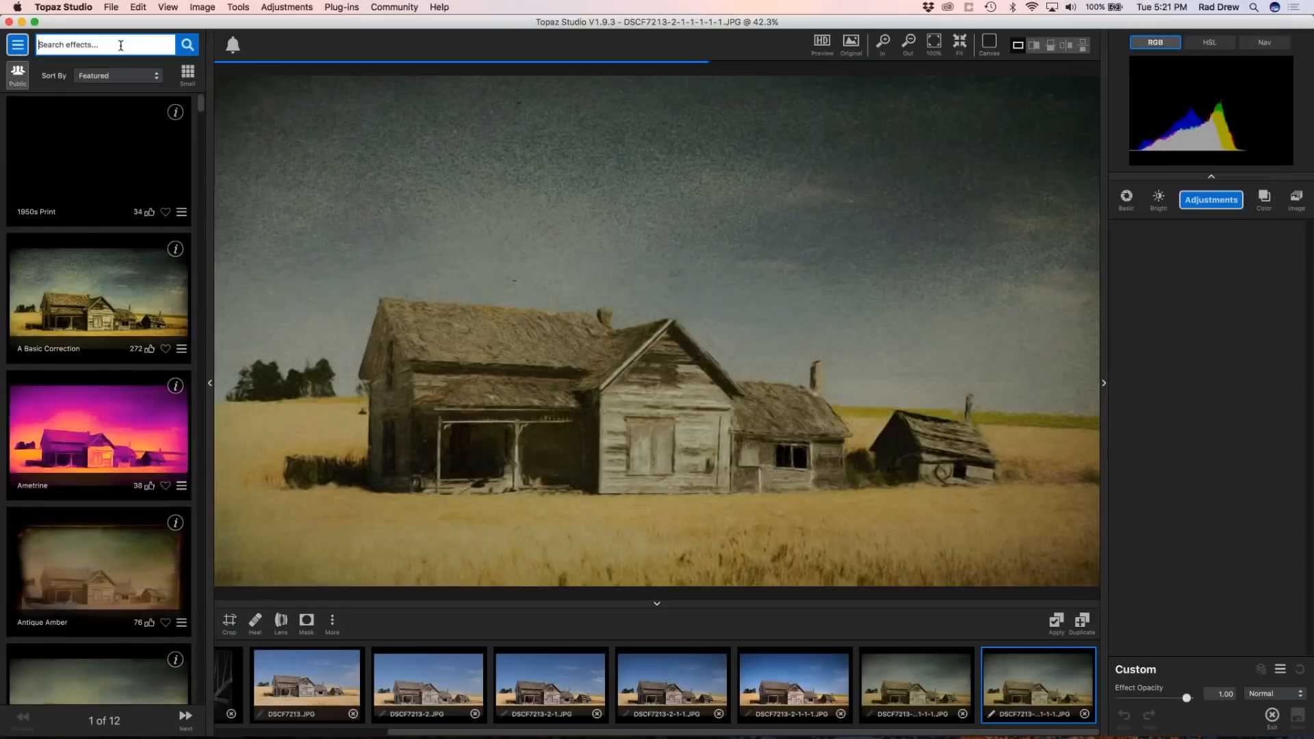
type("soft features")
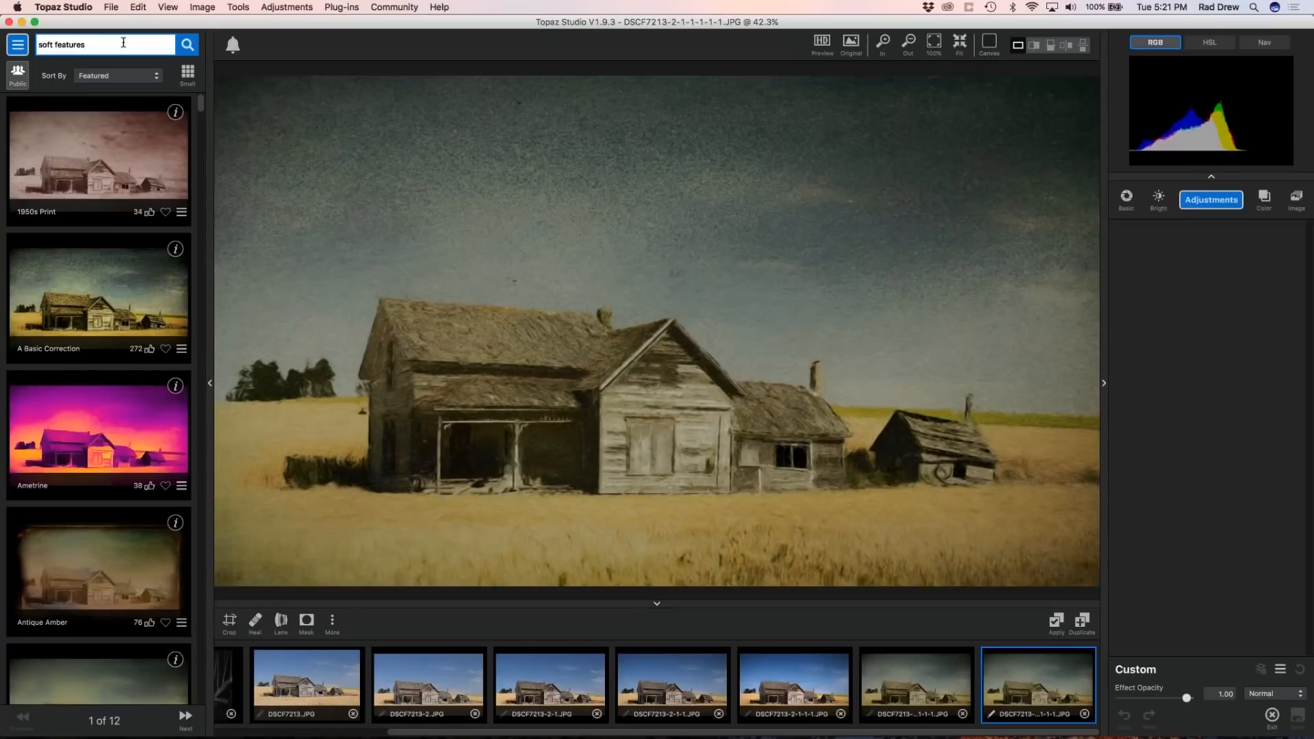
left_click(186, 45)
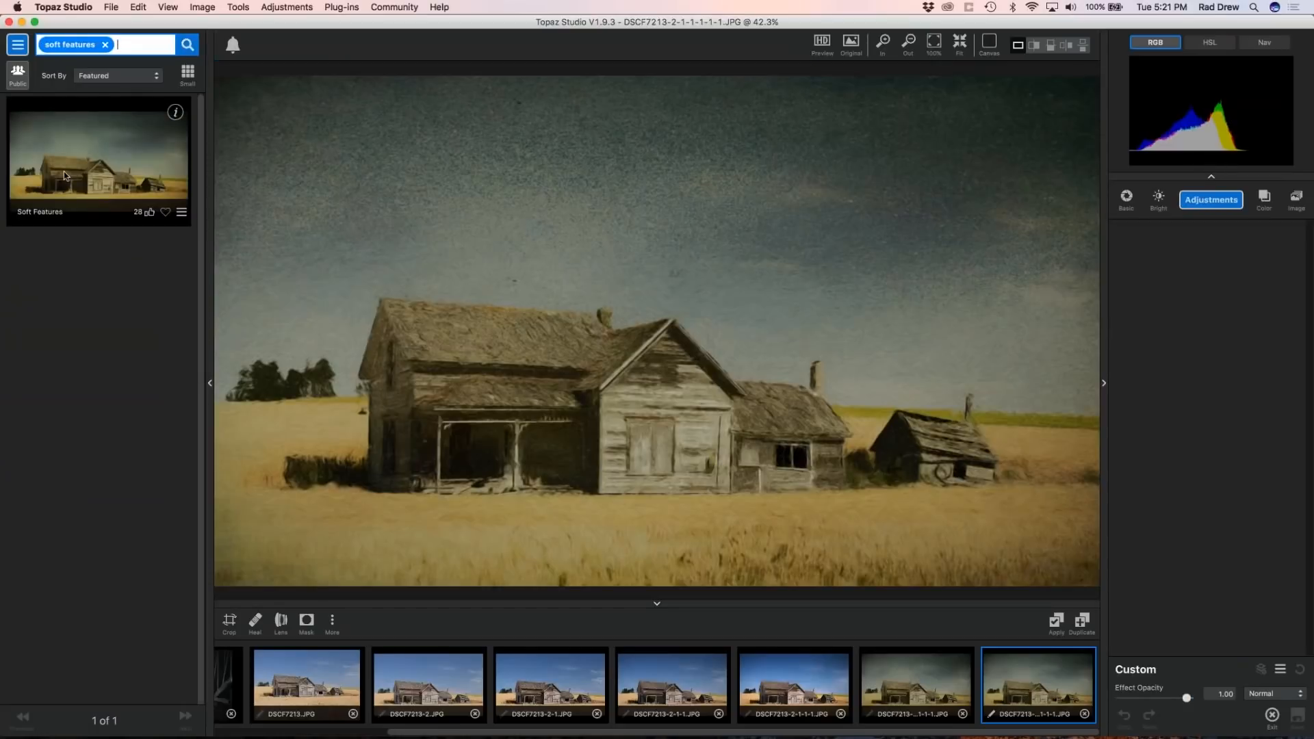
left_click(61, 158)
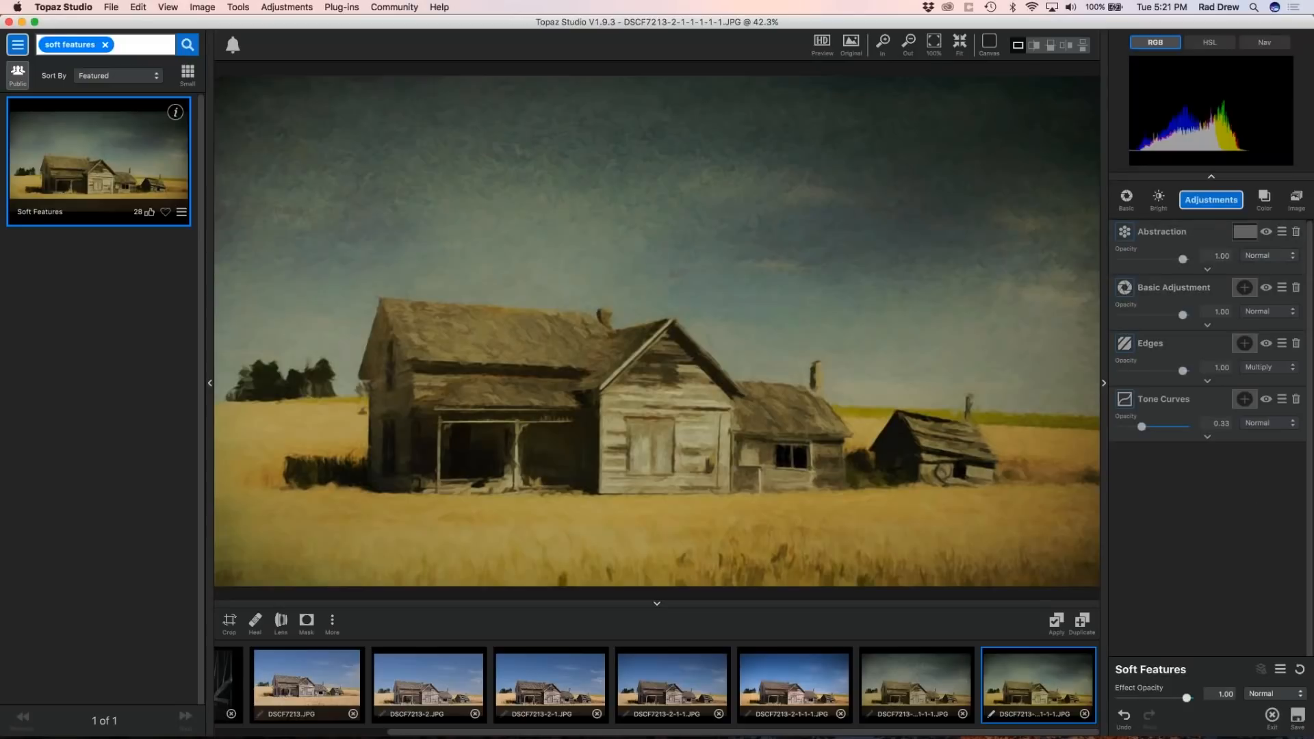
Check the Abstraction opacity, examine the Tone Curves settings and compare the image with Tone Curves off and on.
mouse_move(1183, 259)
left_mouse_down()
mouse_move(1142, 260)
mouse_move(1180, 263)
left_mouse_up()
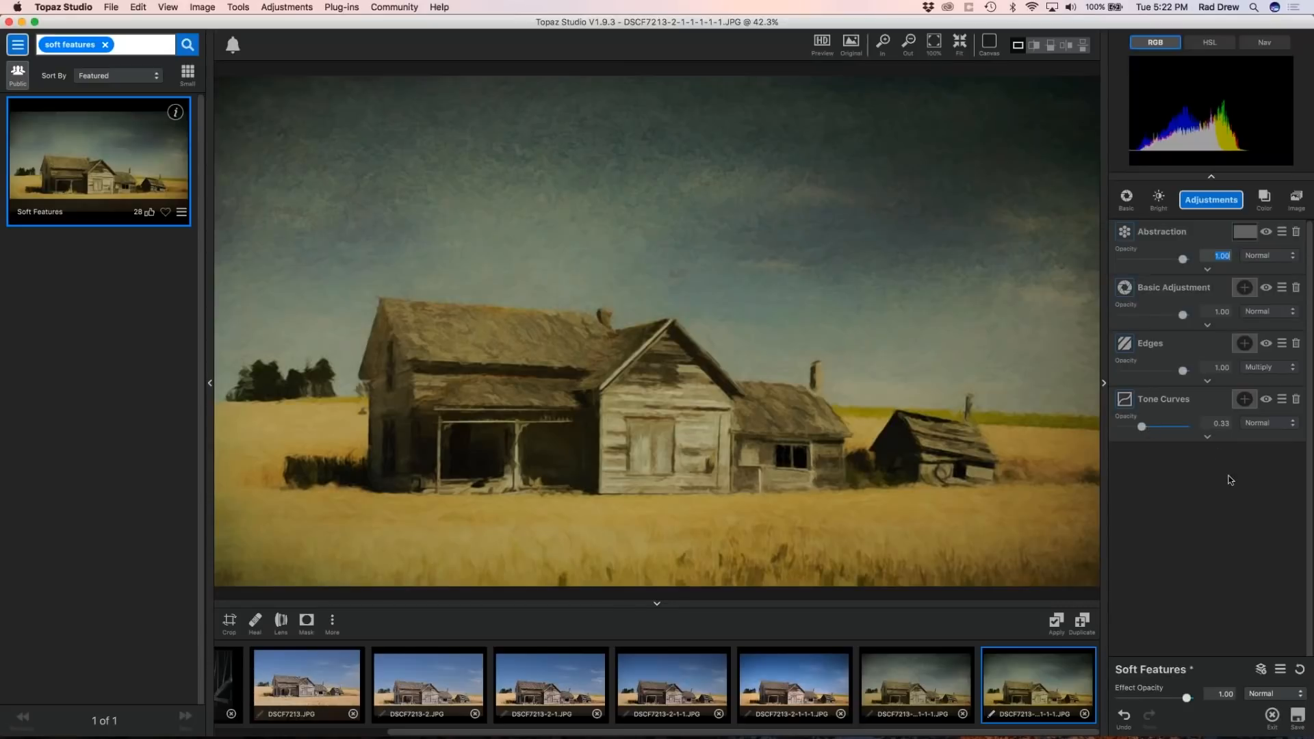
left_click(1265, 404)
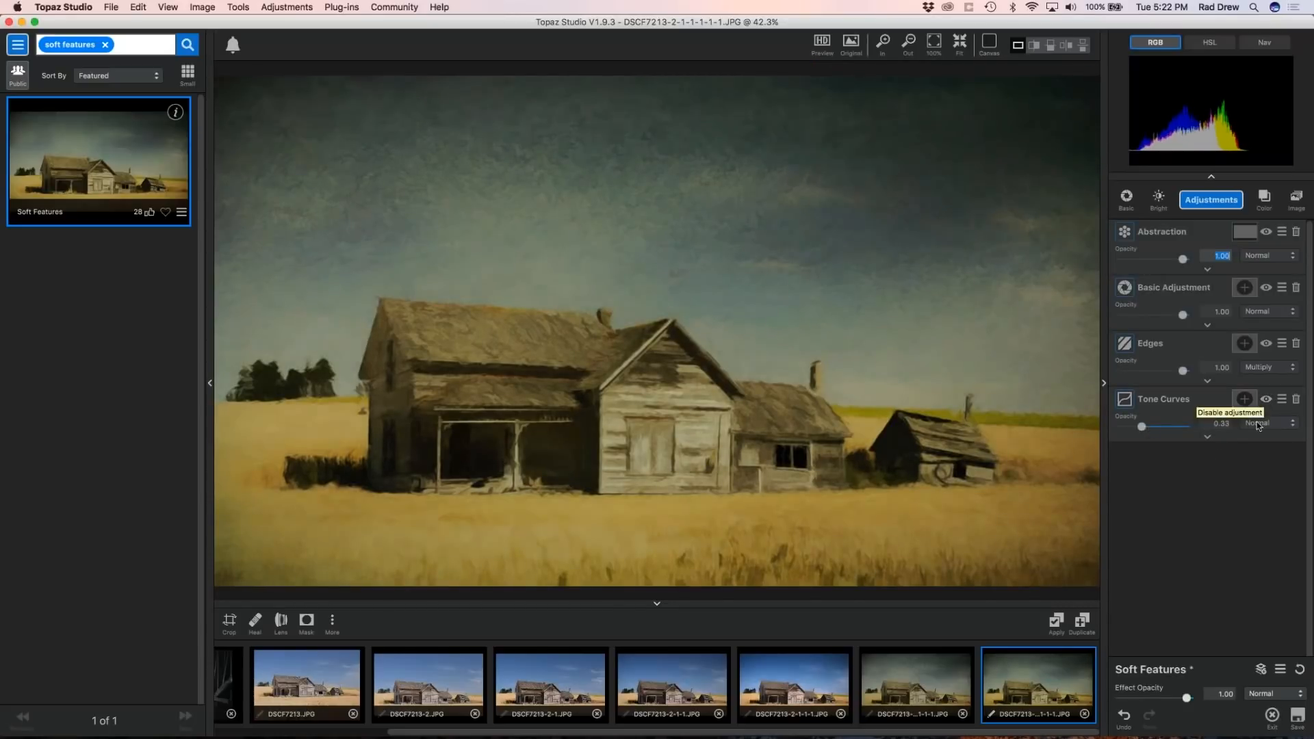
left_click(1207, 439)
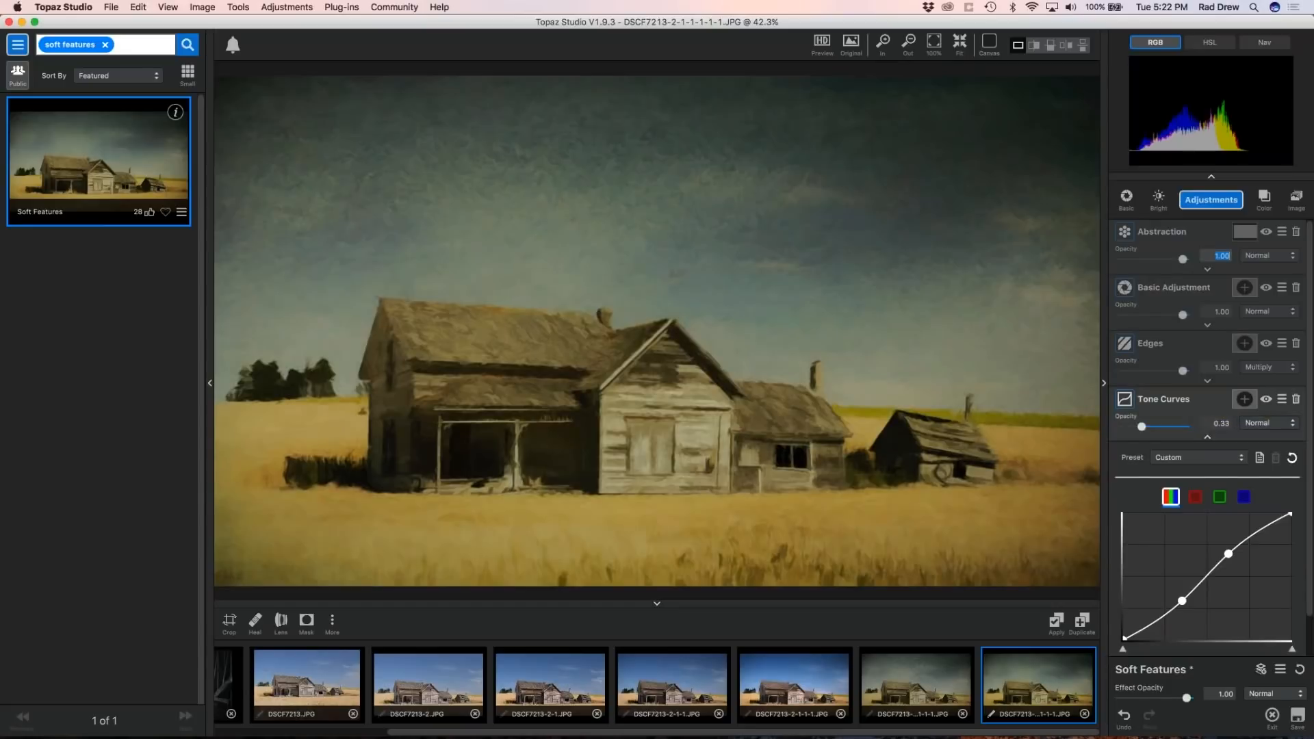
left_click(1265, 399)
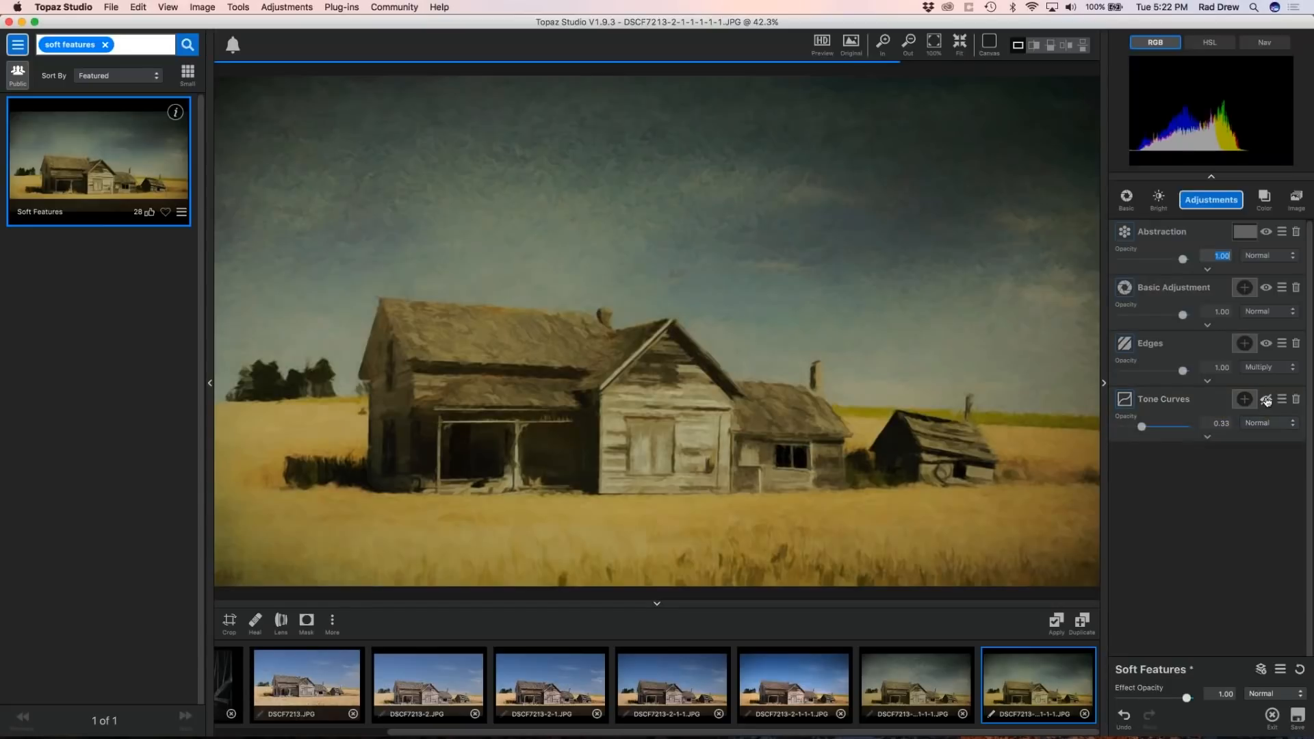
left_click(1265, 399)
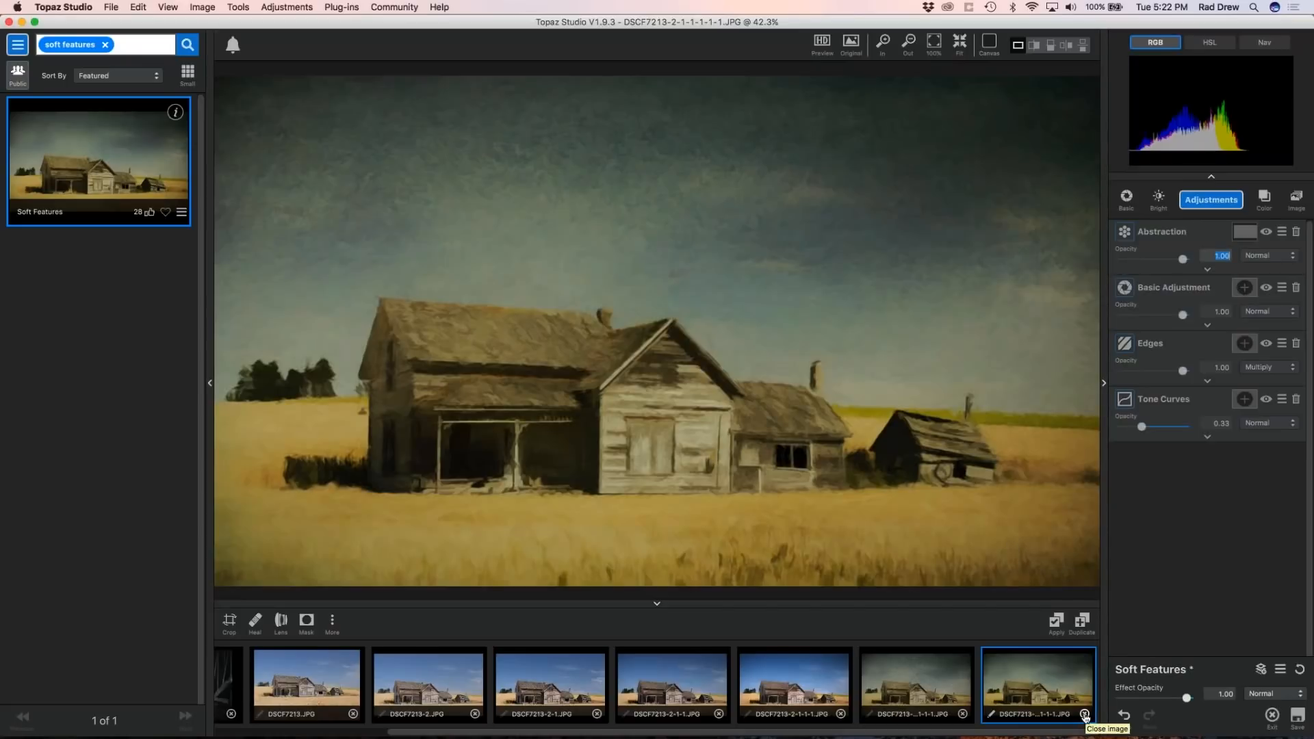
Close the original farmhouse photo DSCF7213.JPG and all of its copies without saving the changes.
left_click(1085, 715)
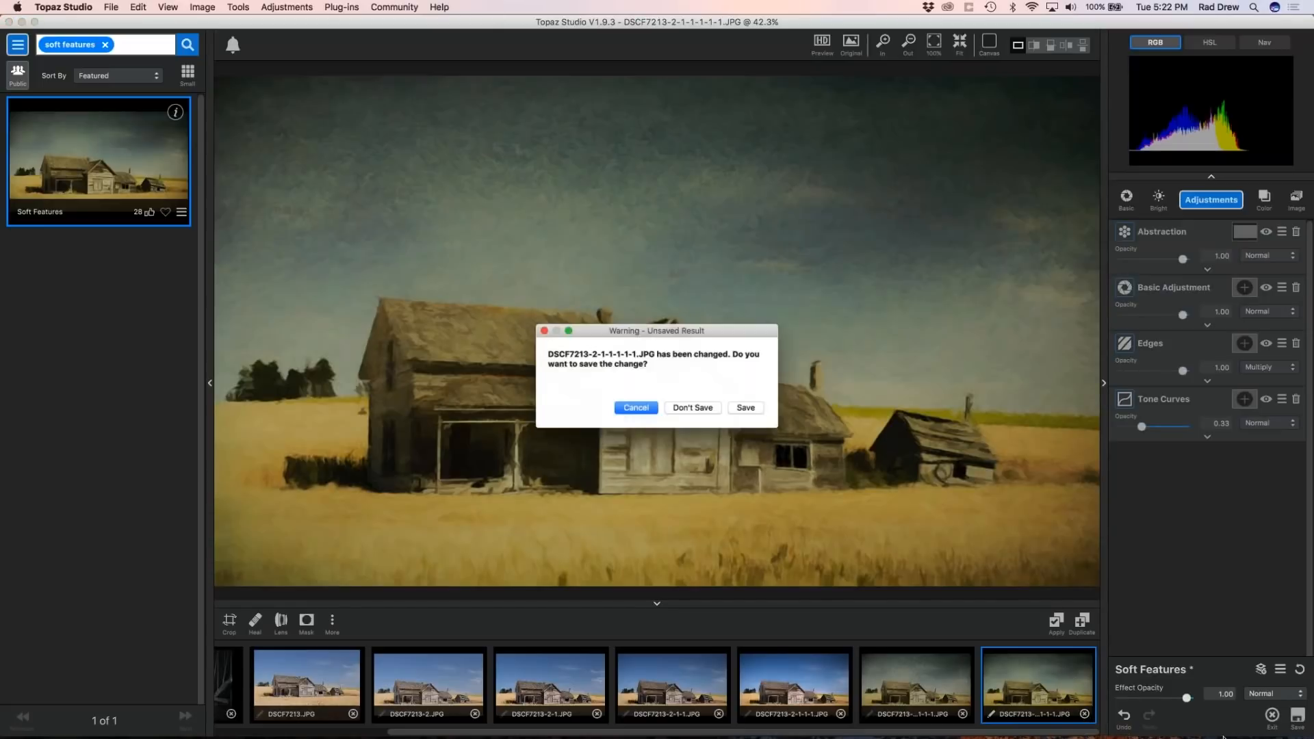
left_click(697, 409)
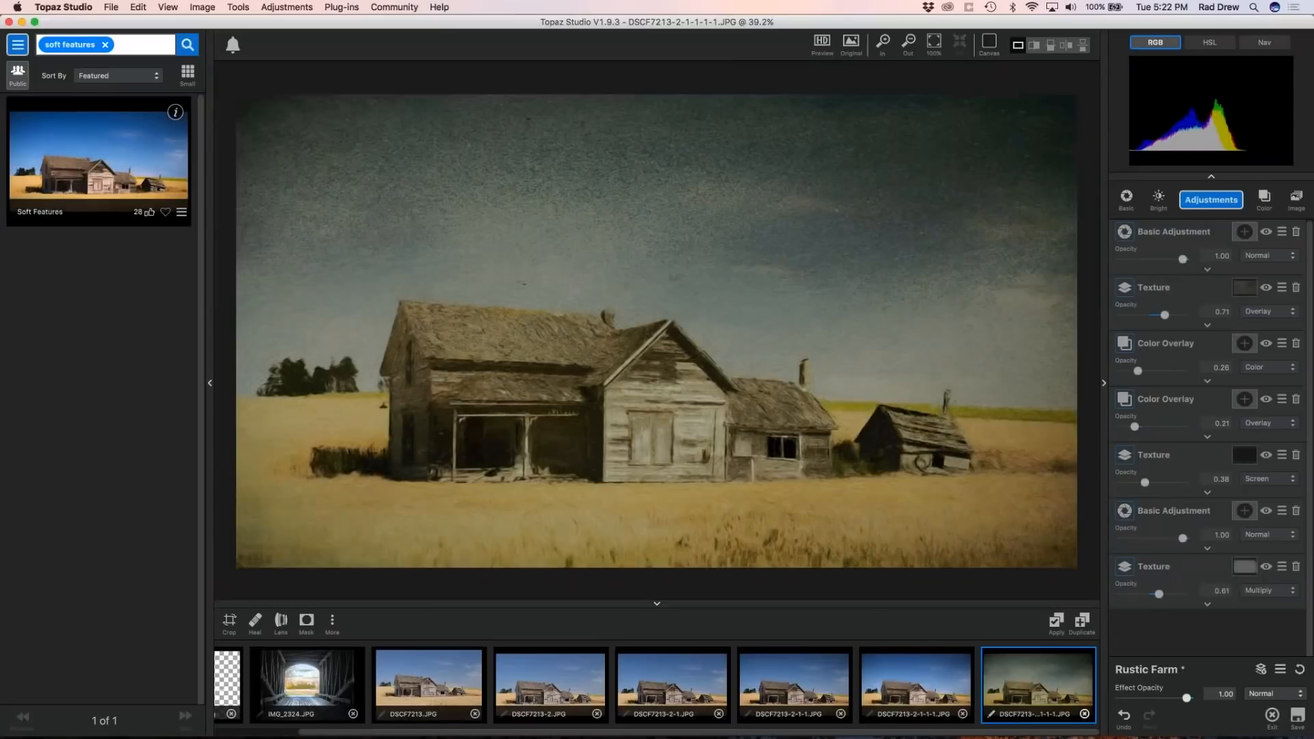
left_click(1084, 713)
left_click(695, 409)
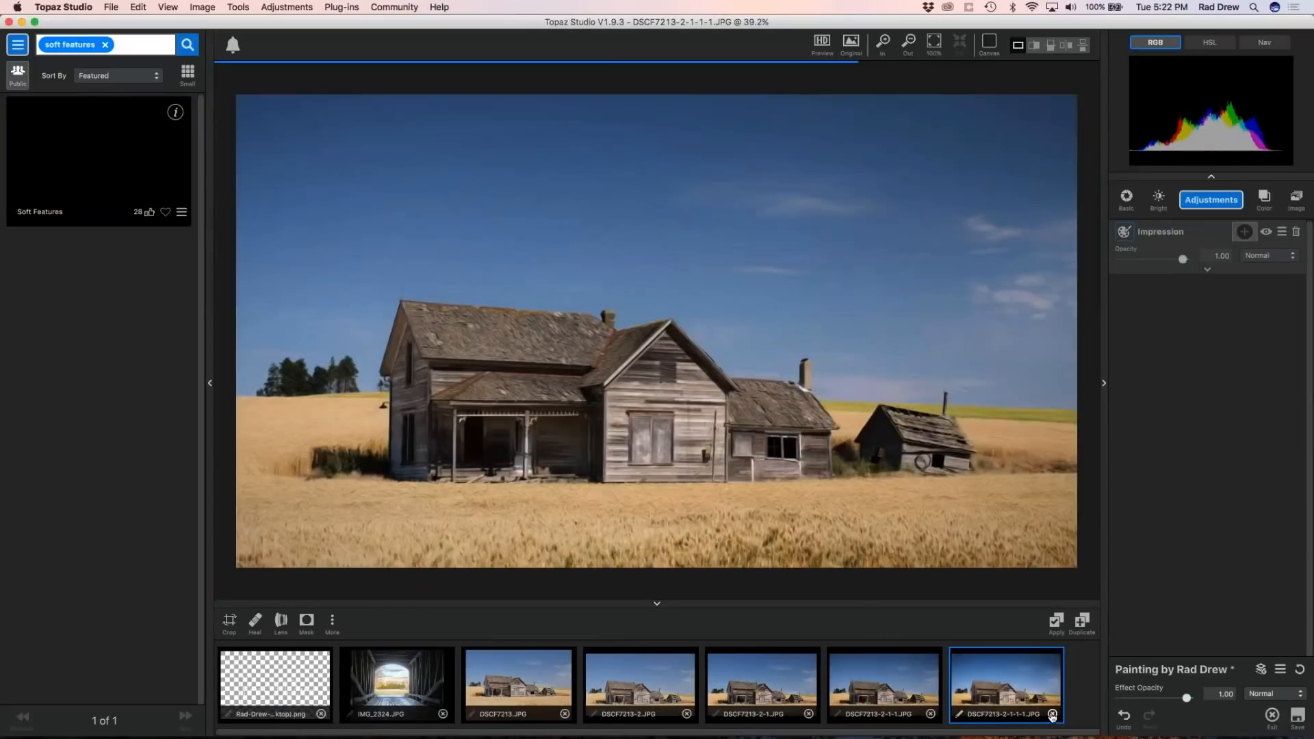
left_click(1052, 713)
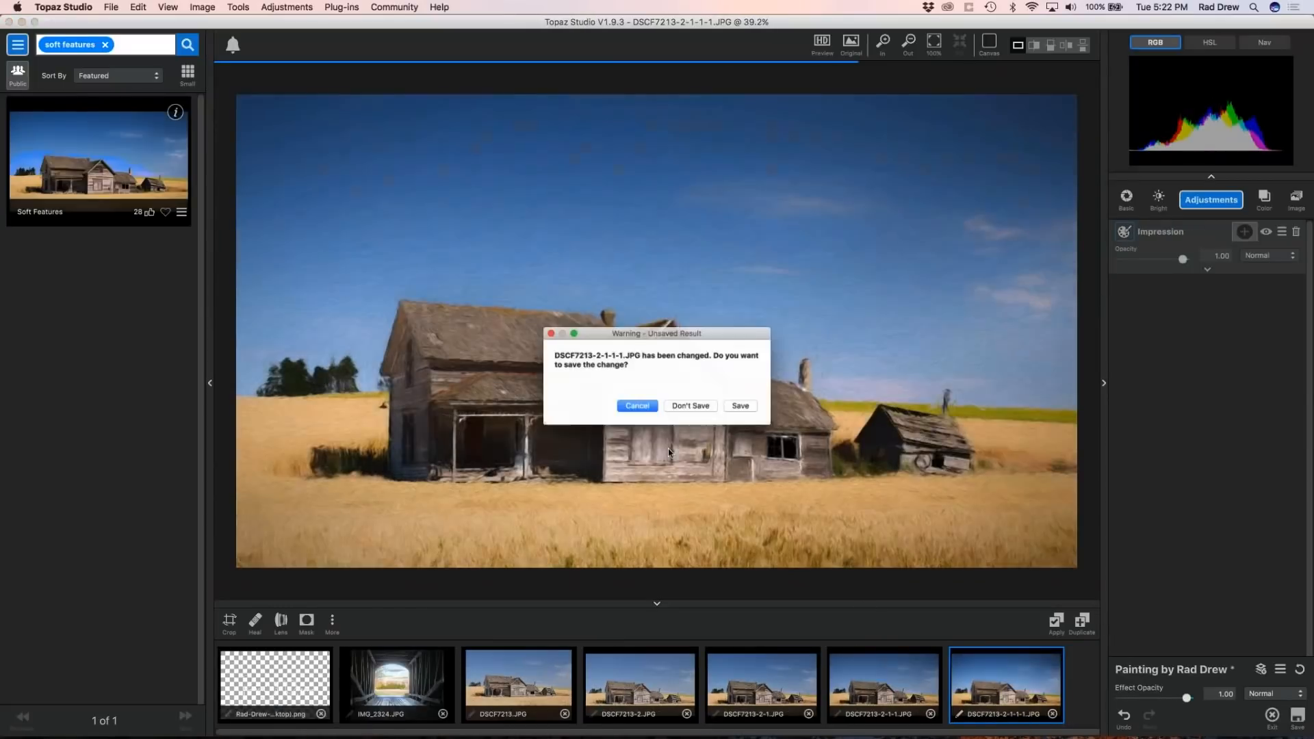
left_click(694, 409)
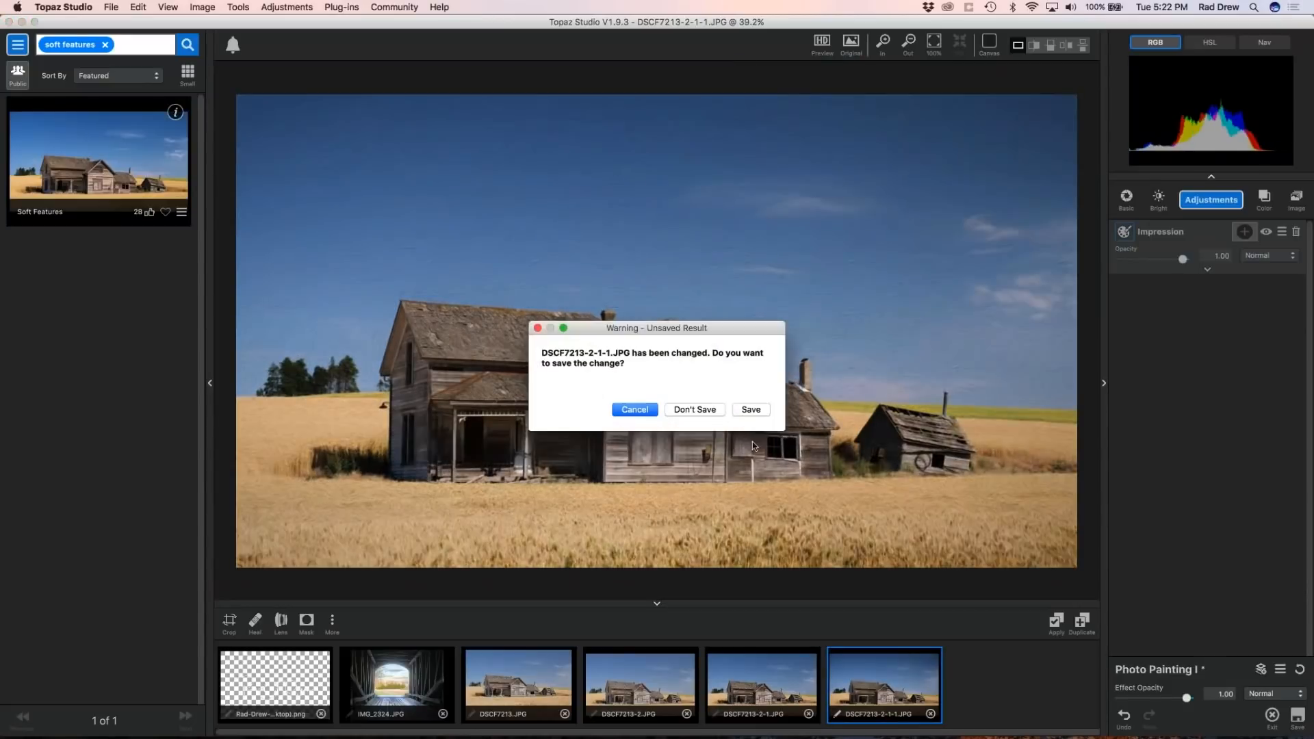
left_click(693, 409)
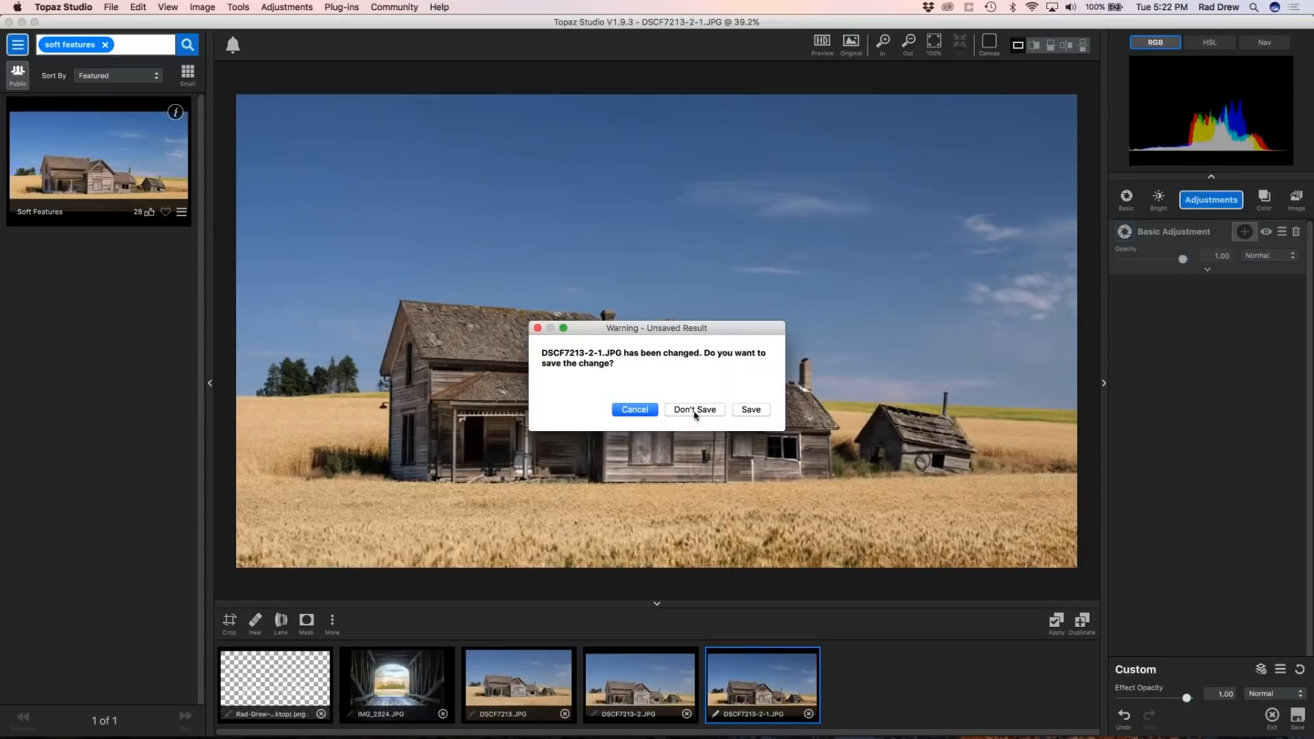
left_click(692, 408)
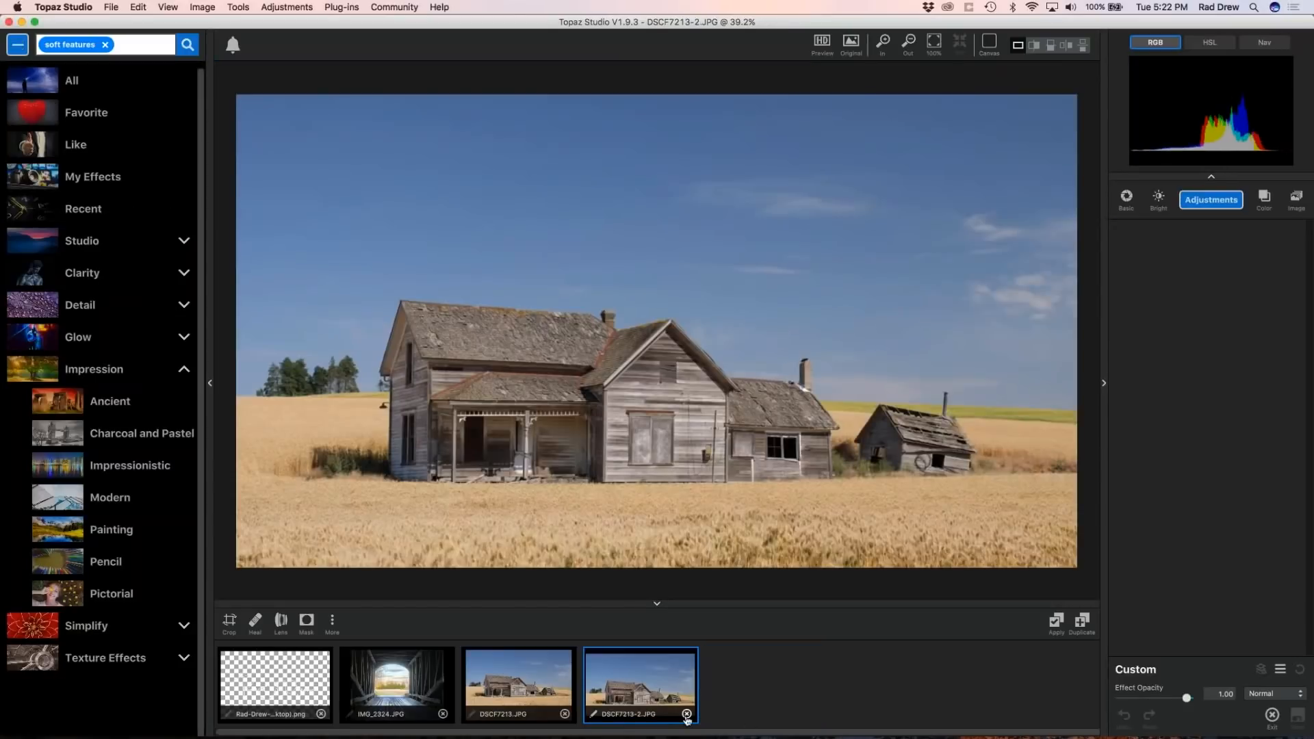
left_click(687, 713)
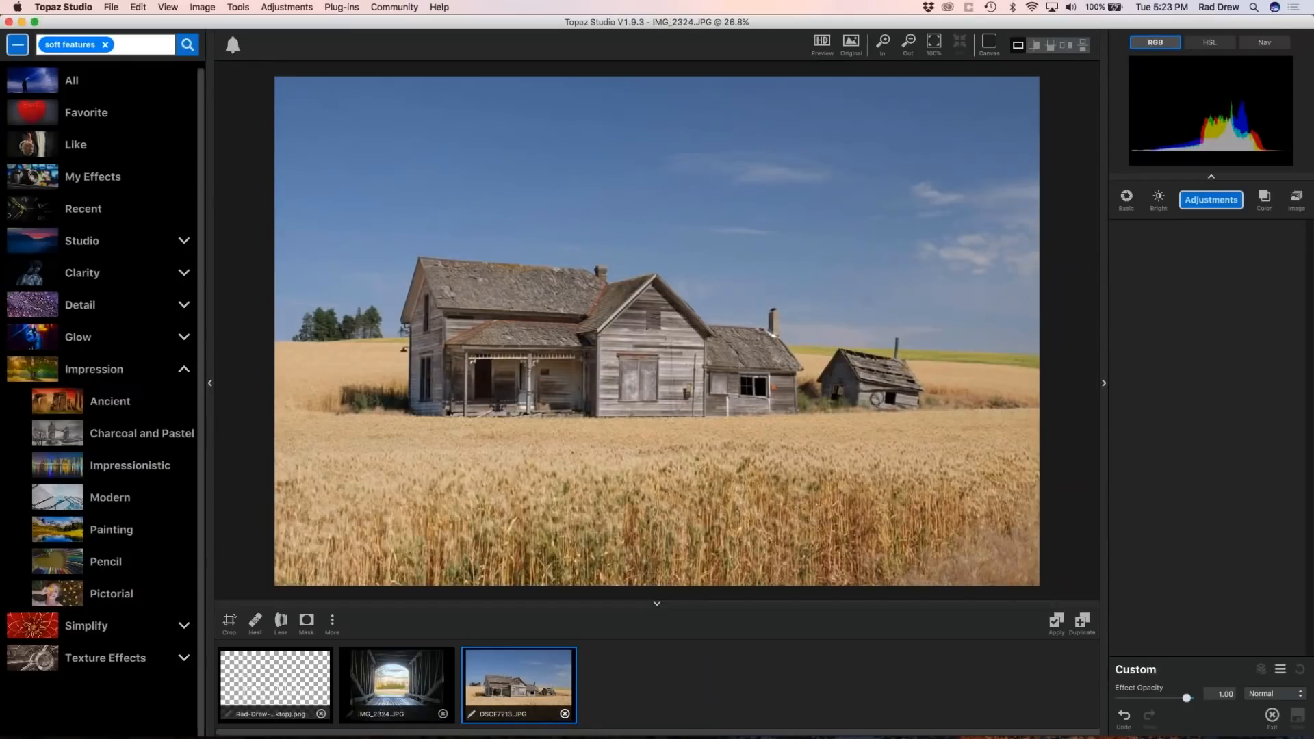
left_click(565, 714)
Move the editor window aside to uncover the desktop and open the Topaz folder there.
left_click(110, 6)
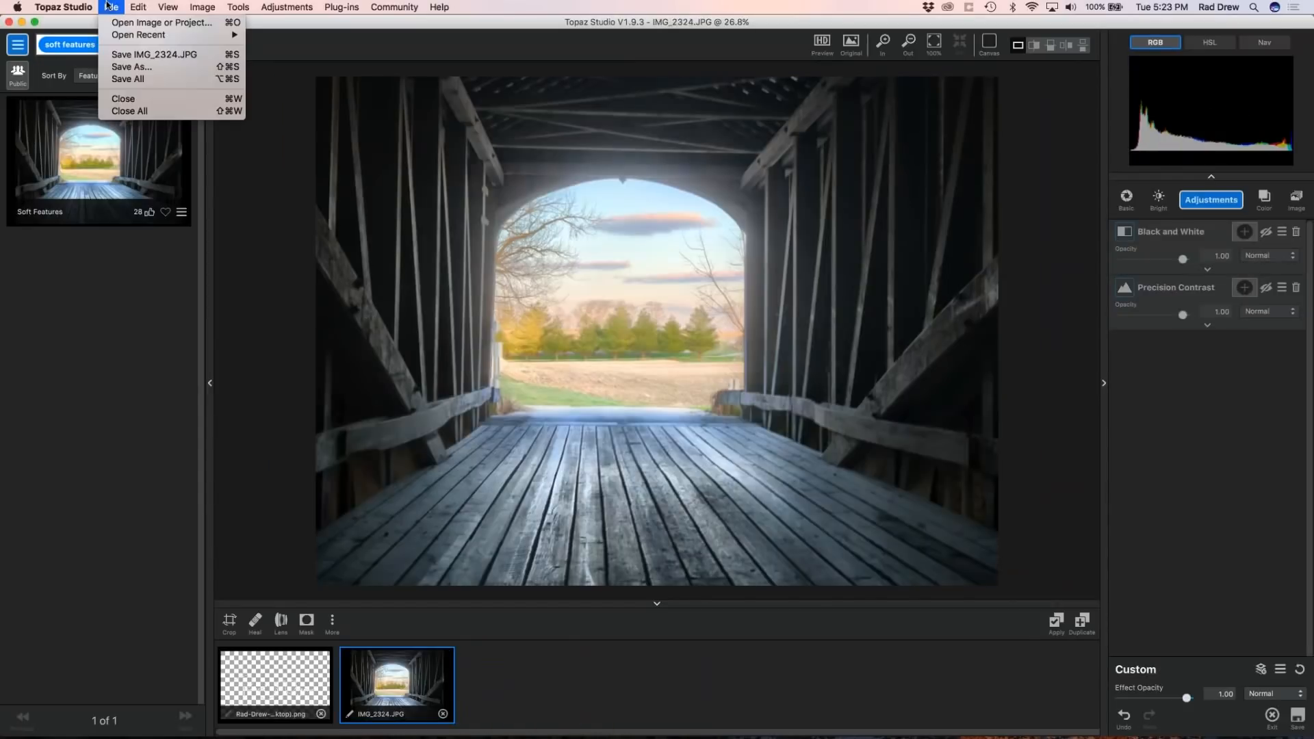
left_click(446, 31)
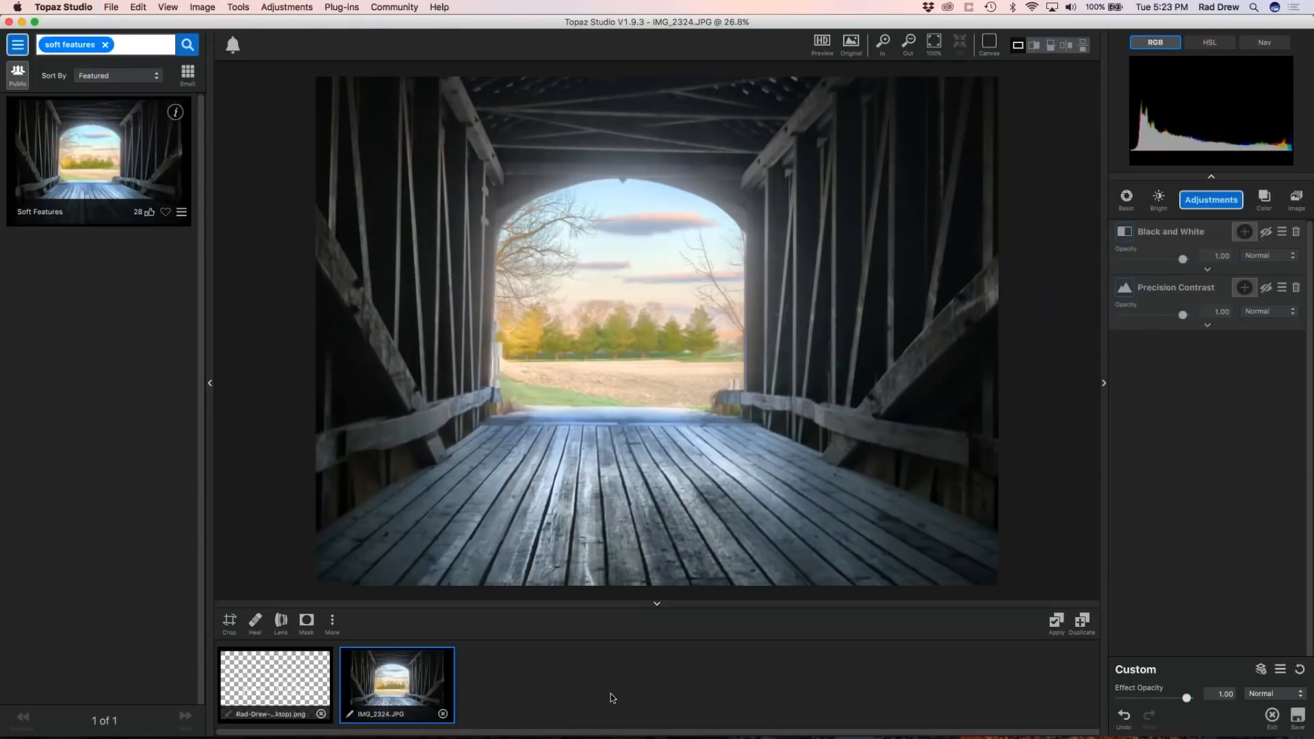
left_click_drag(158, 24, 286, 27)
left_click(54, 66)
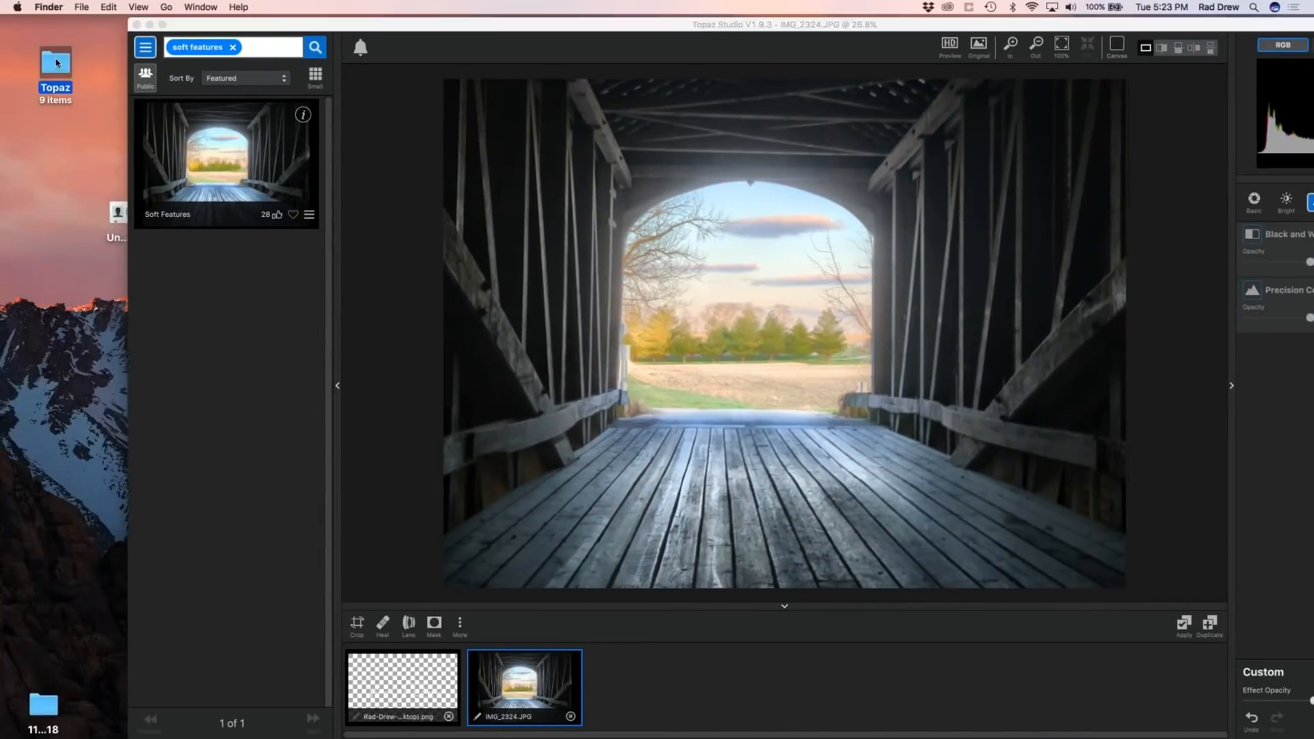
double_click(54, 66)
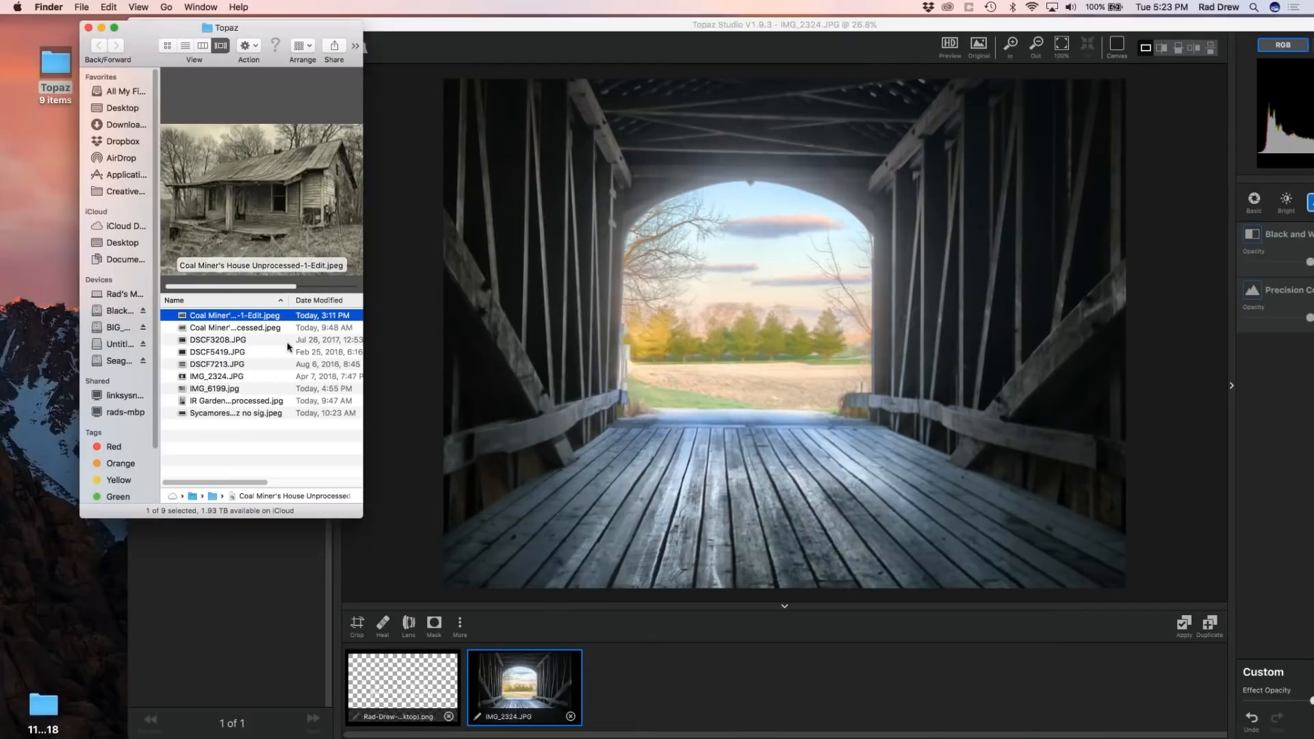
Find Coal Miner's House Unprocessed.jpeg in the Topaz folder and load it into the Topaz Studio canvas.
scroll(220, 481, "right", 1)
scroll(219, 481, "right", 5)
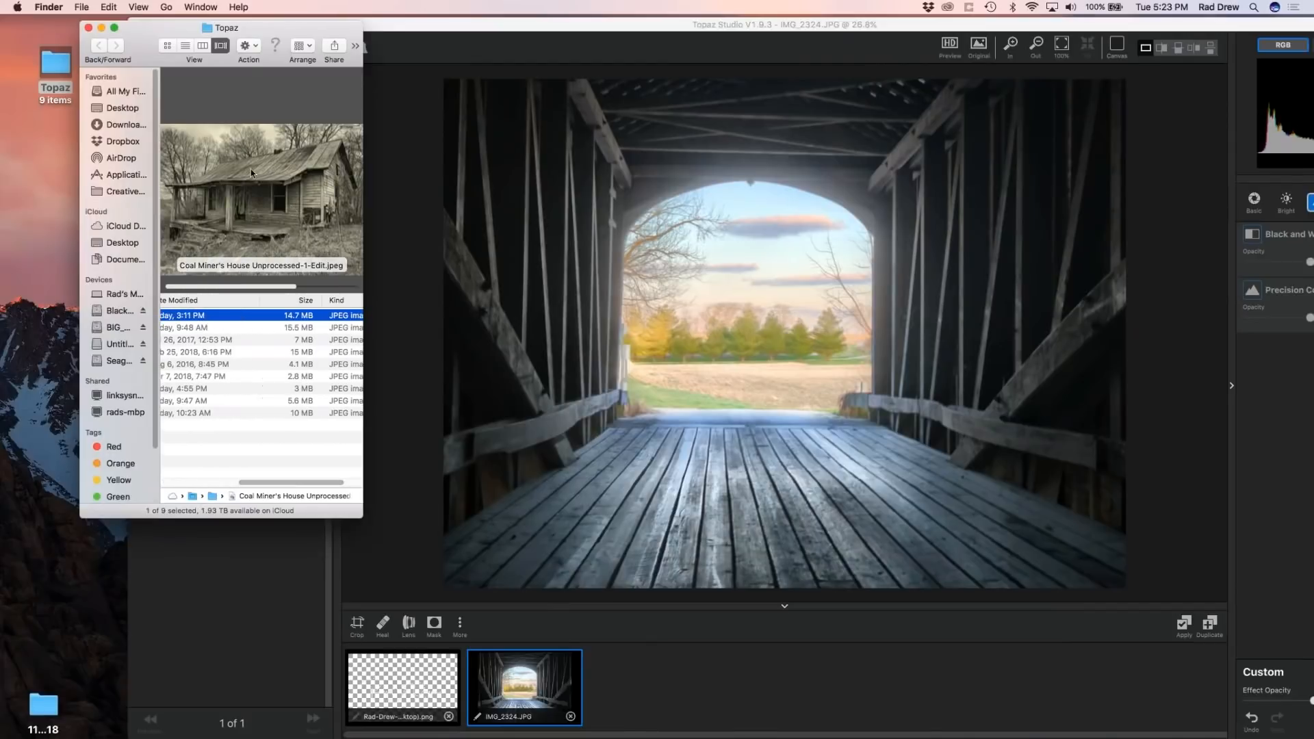
mouse_move(253, 289)
left_mouse_down()
mouse_move(301, 290)
mouse_move(261, 287)
left_mouse_up()
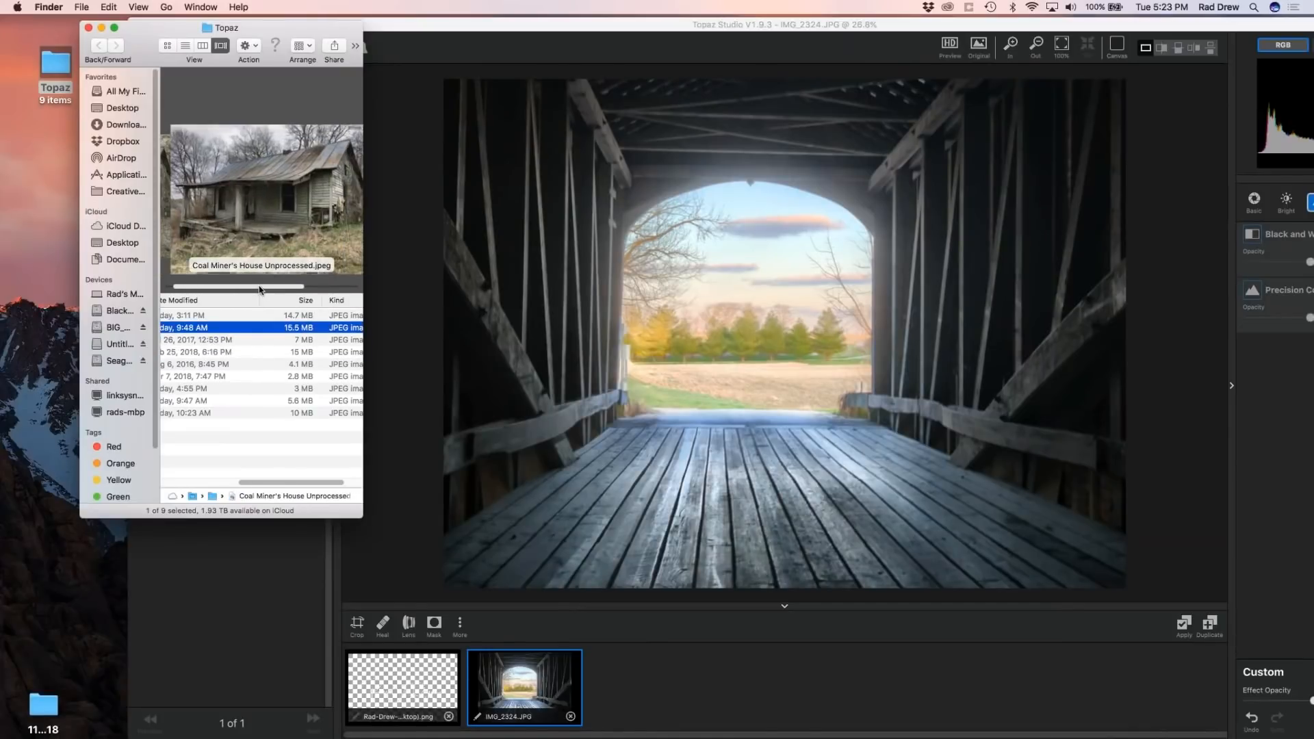
left_click_drag(261, 201, 717, 310)
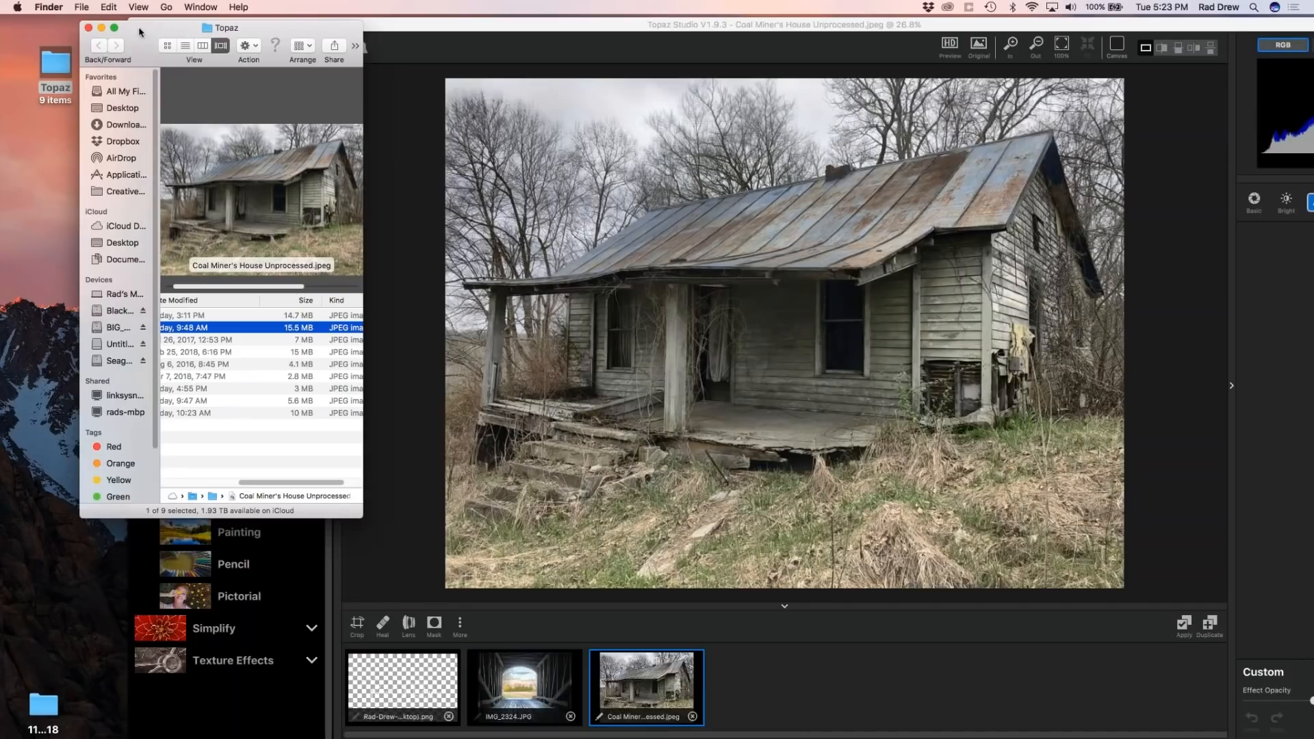
Bring the Topaz Studio window to the front and move it back so it fills the screen.
left_click(399, 26)
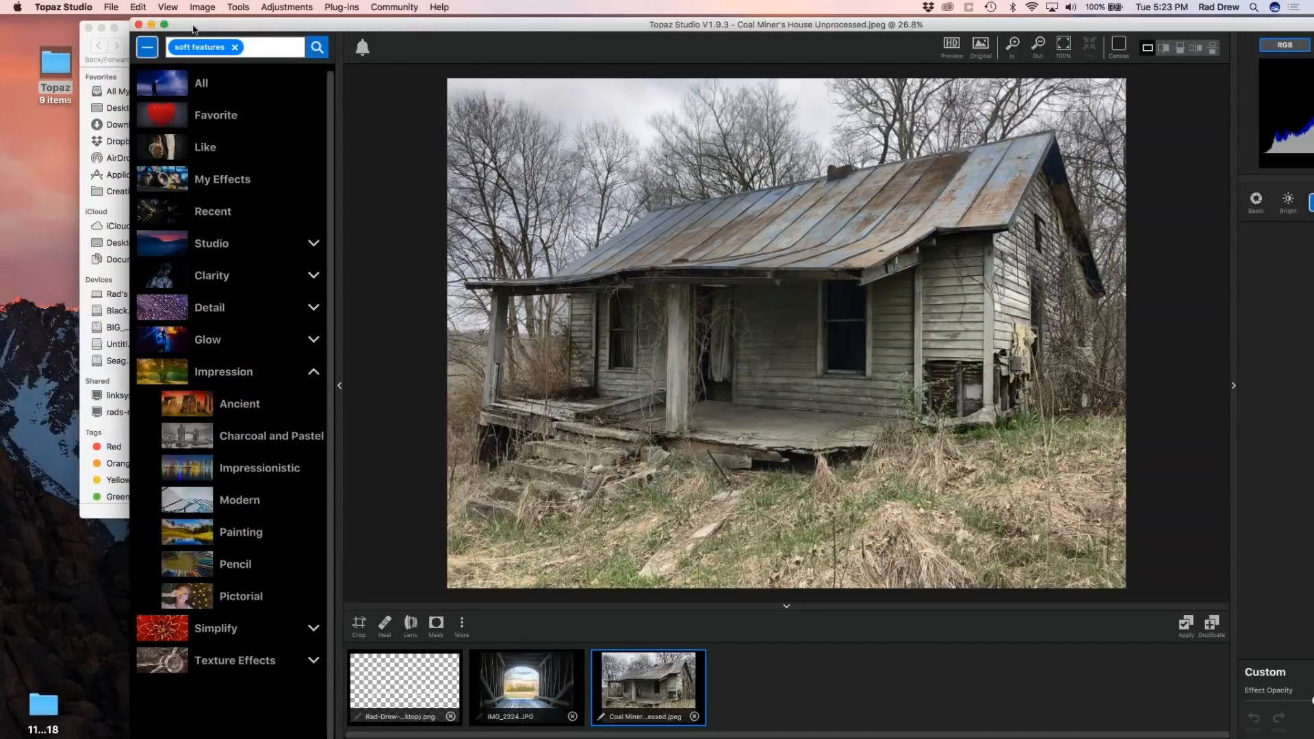
left_click_drag(193, 29, 63, 4)
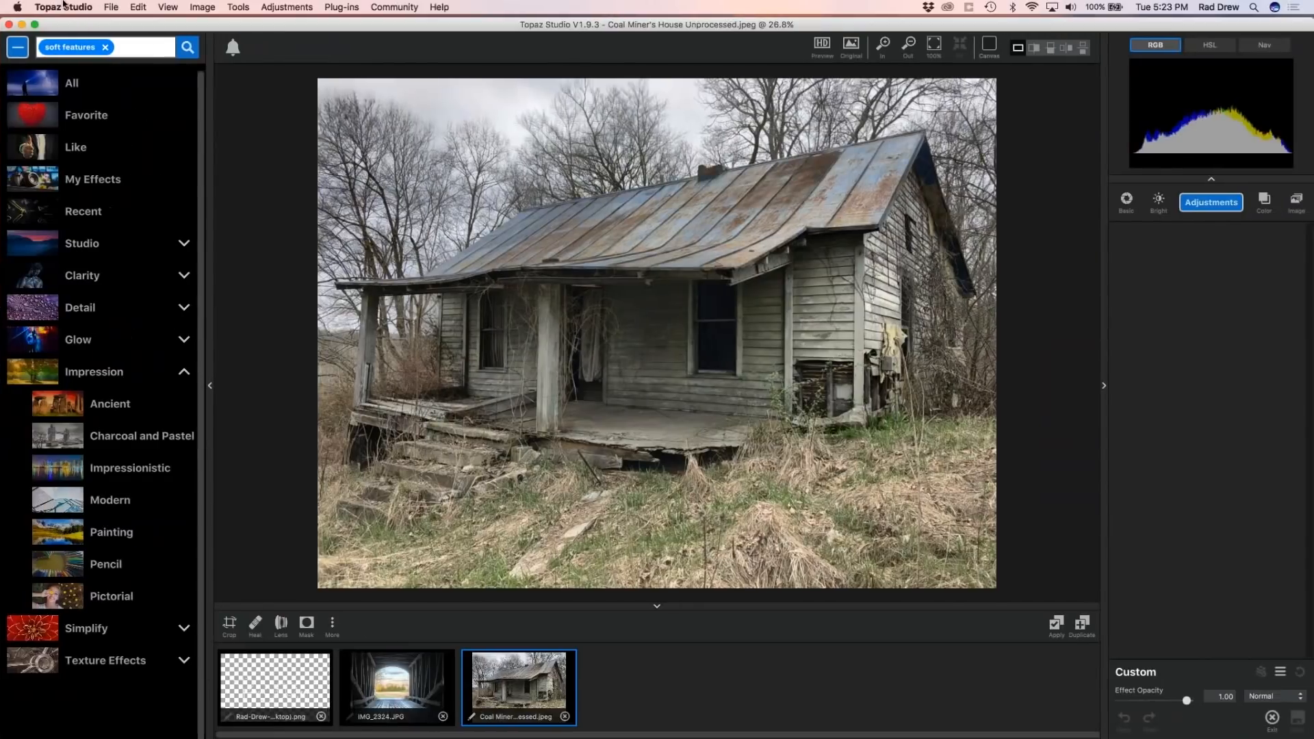
left_click_drag(684, 27, 684, 25)
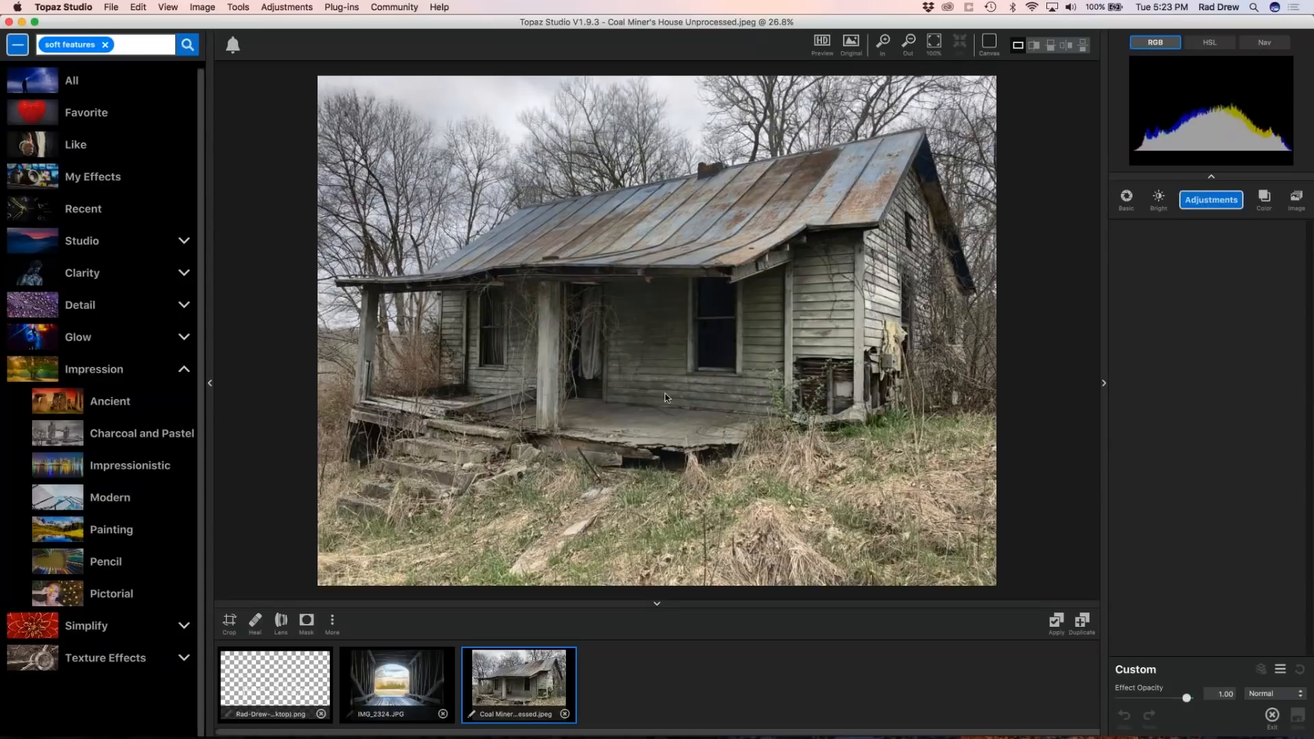
Add a Basic Adjustment with black level -0.13, white level 0.08, exposure -0.21 and clarity 0.29.
left_click(1123, 206)
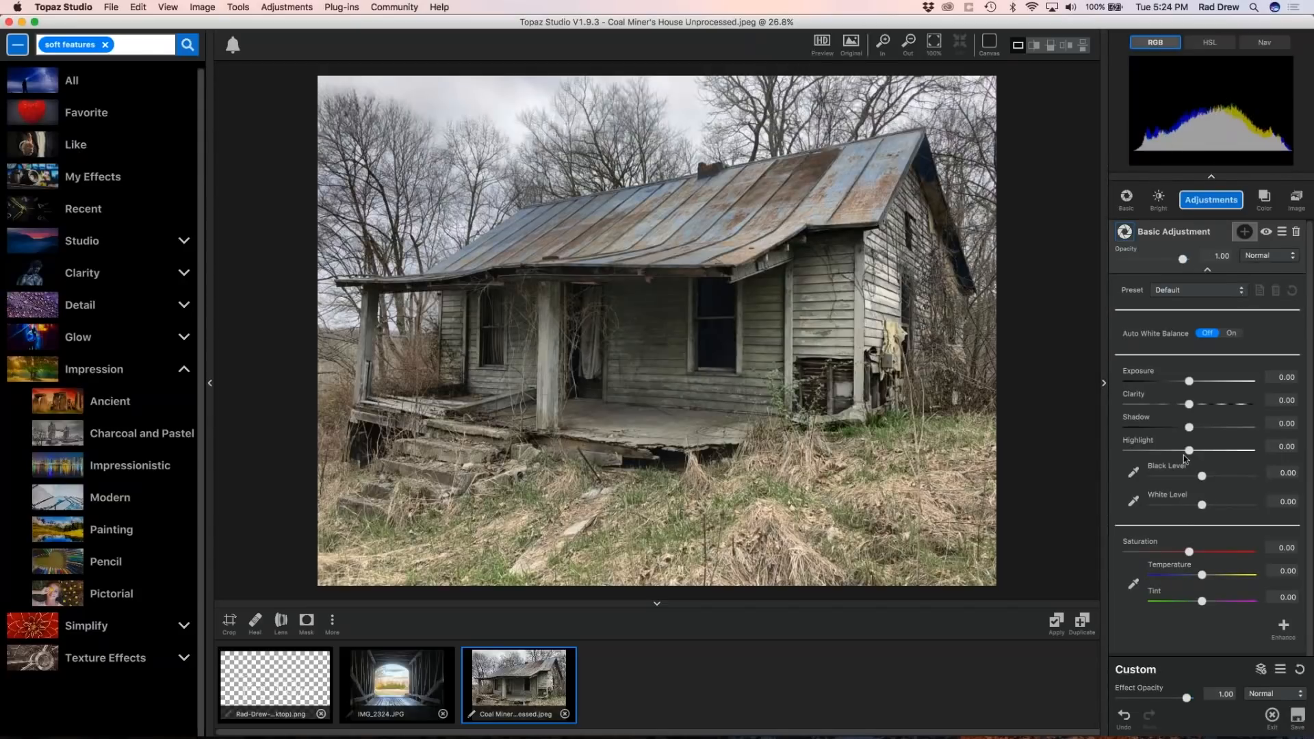
left_click_drag(1201, 479, 1199, 481)
left_click_drag(1198, 480, 1205, 507)
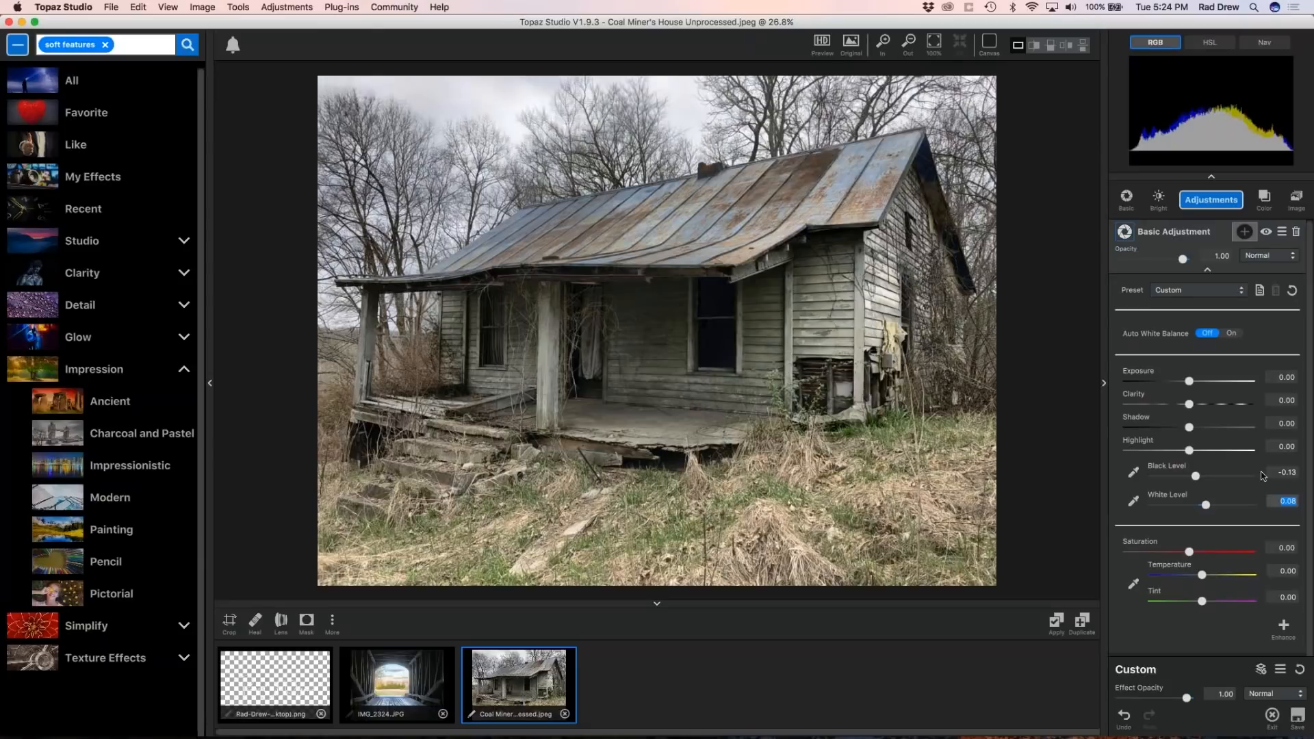
left_click(1178, 381)
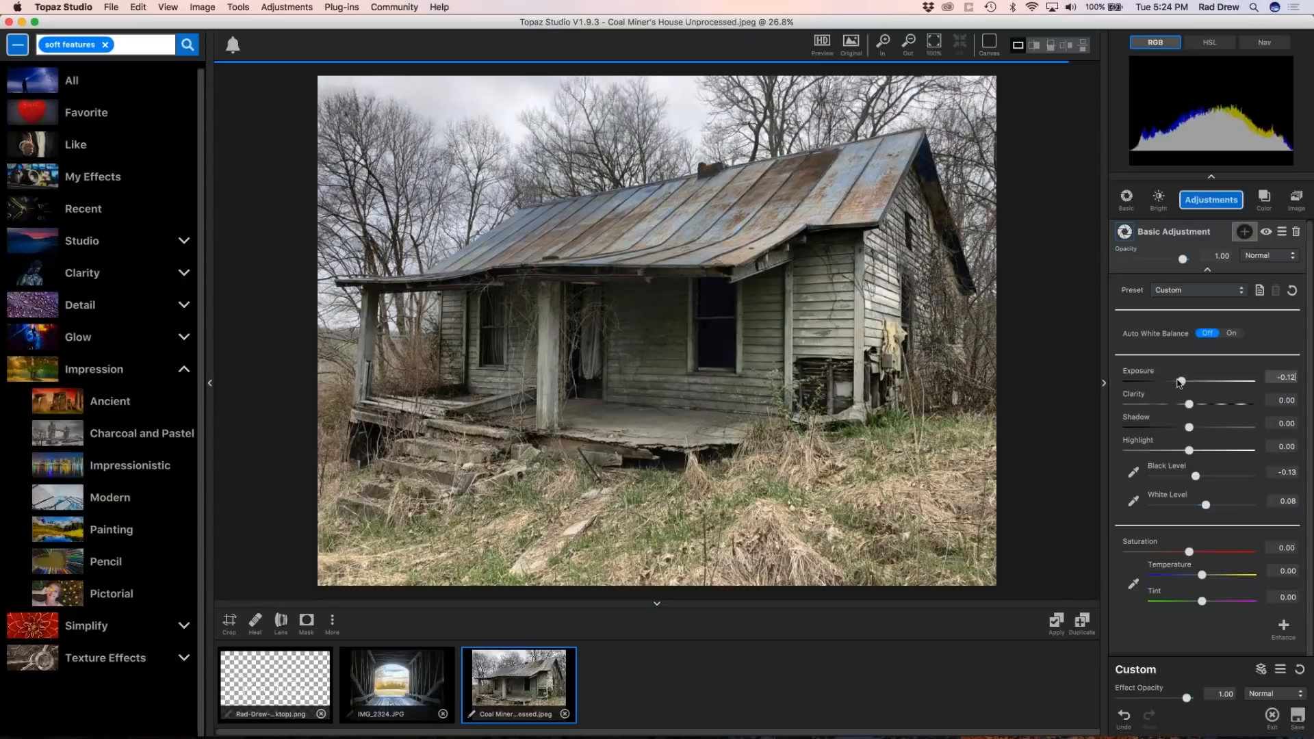
left_click_drag(1179, 384, 1207, 407)
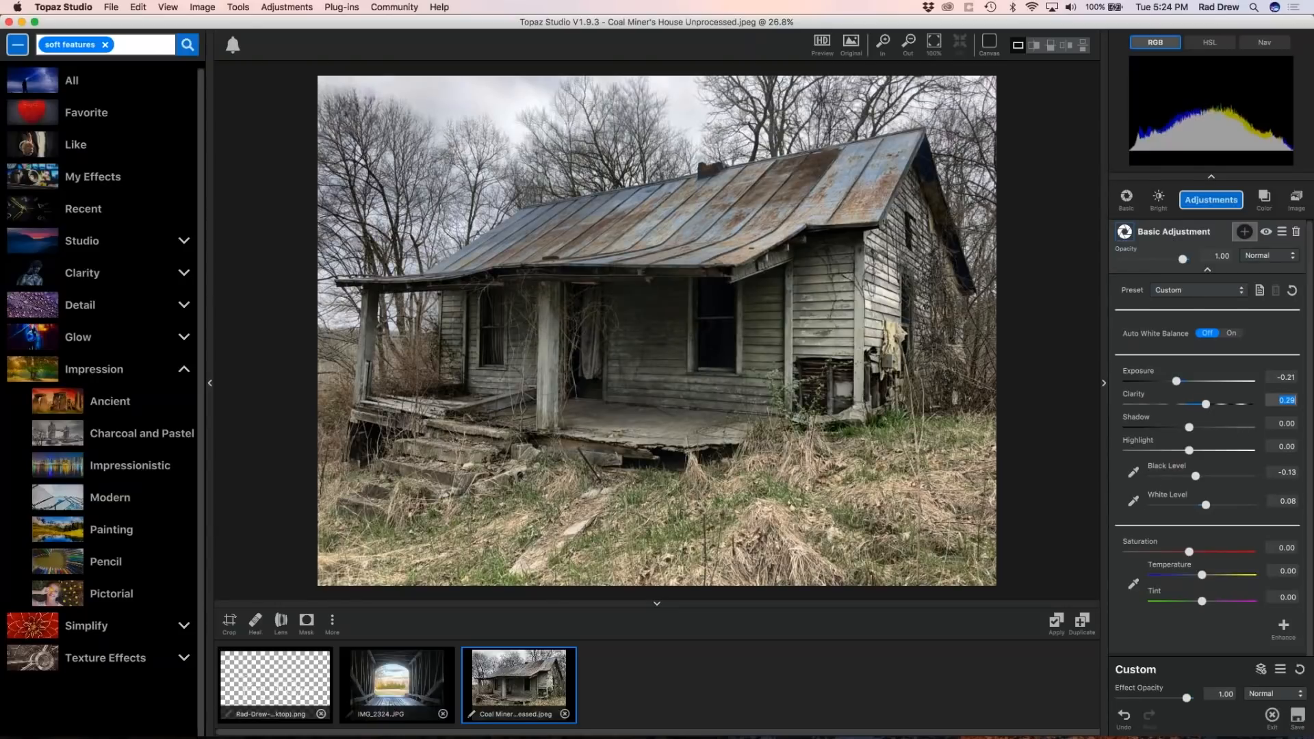
Turn the house photo black and white by setting the Basic Adjustment saturation to -1.00.
left_click(1207, 270)
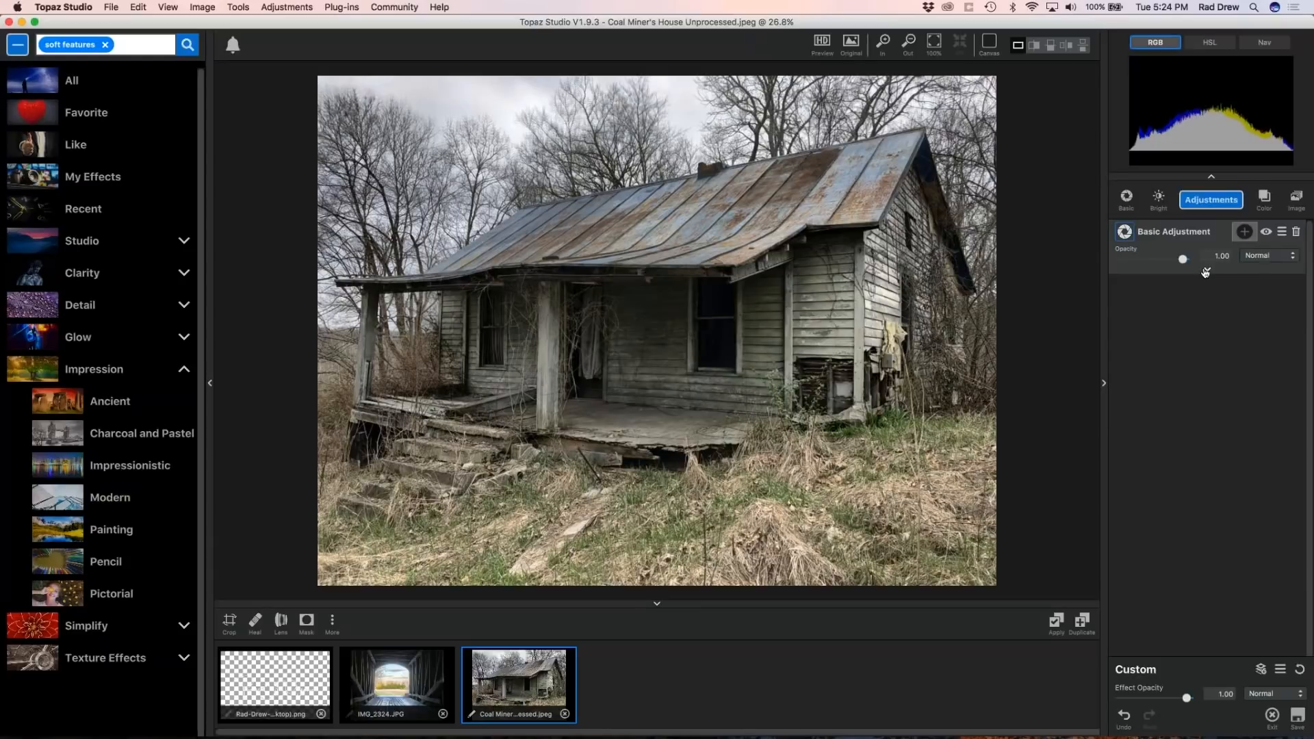
left_click(1207, 270)
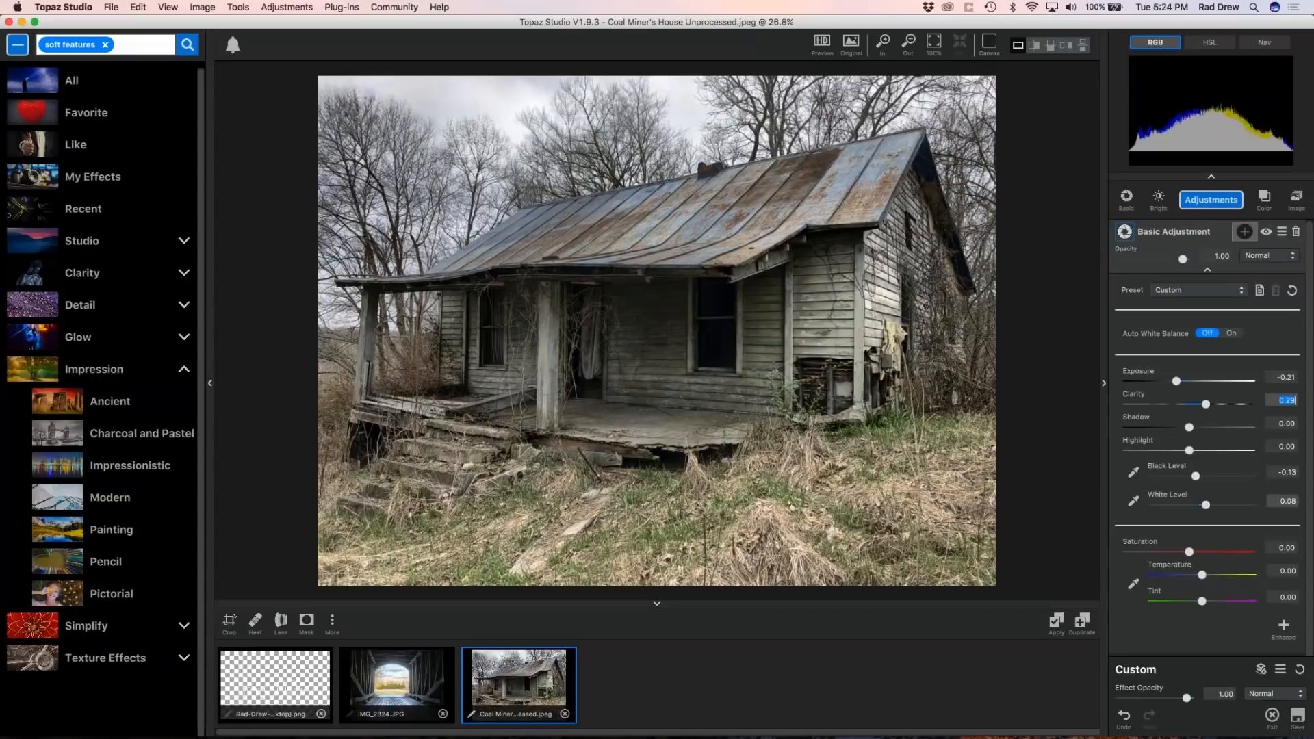
left_click_drag(1189, 551, 1118, 554)
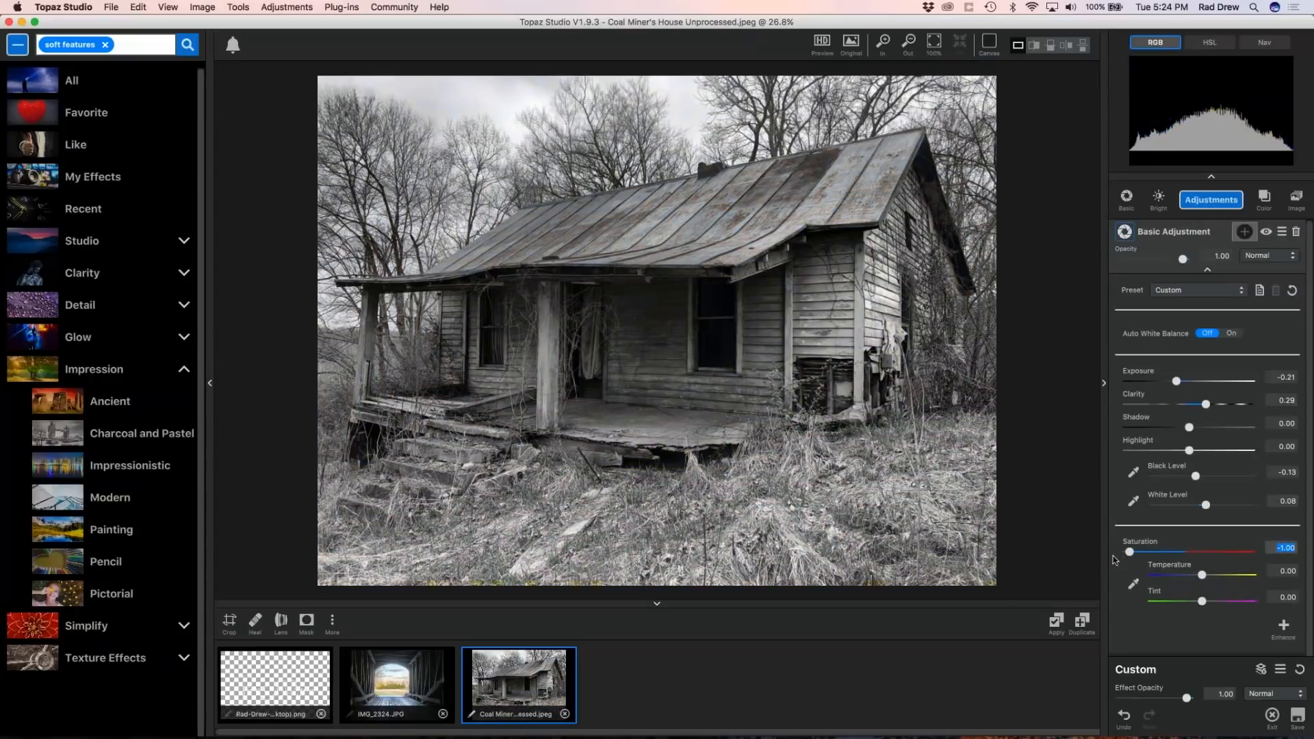
left_click(828, 482)
left_click(828, 482)
Collapse the Basic Adjustment settings, apply the adjustment to a new copy of the image and open that copy.
left_click(1207, 269)
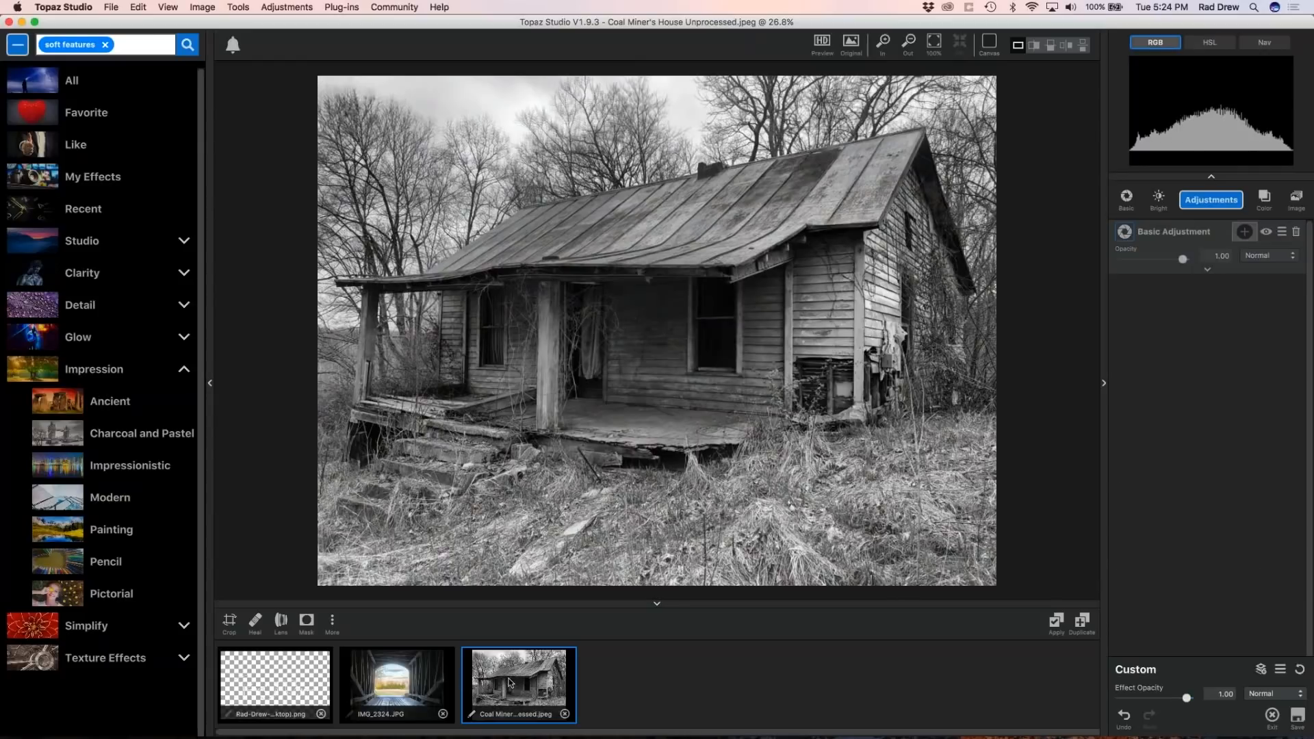
left_click(1054, 624)
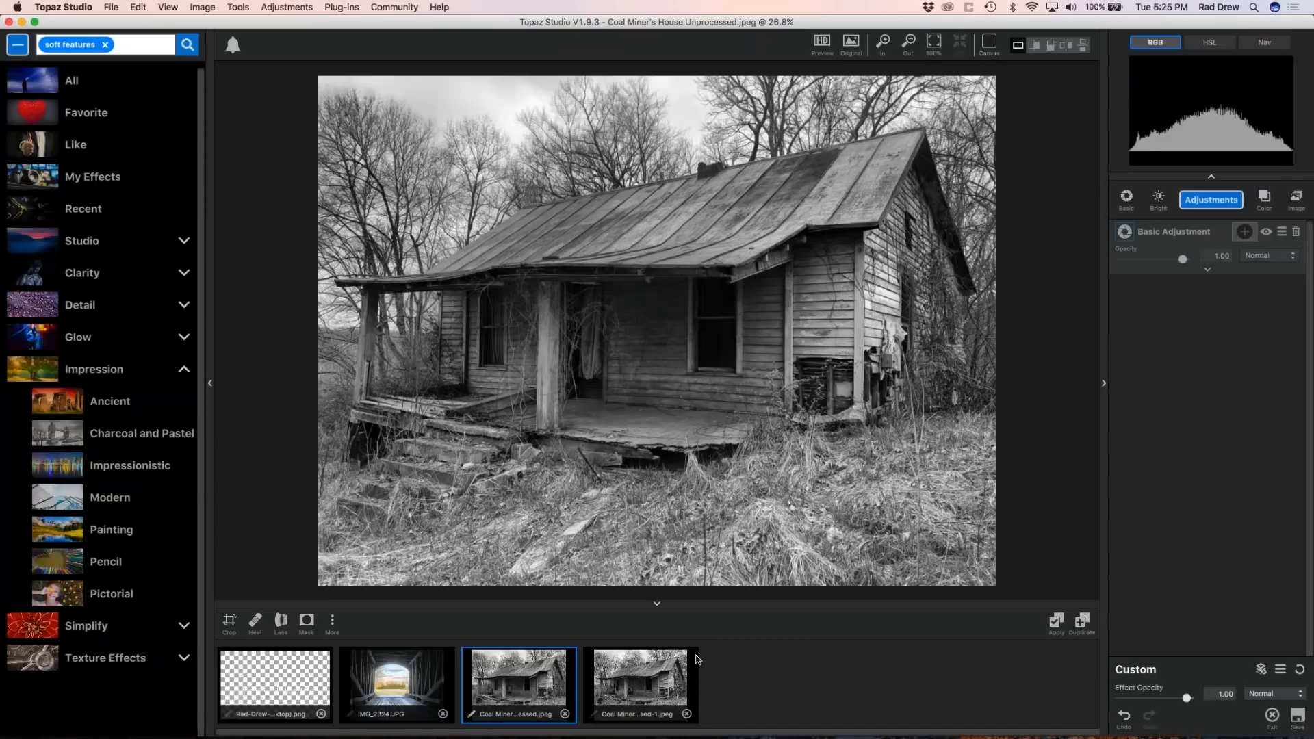
left_click(651, 685)
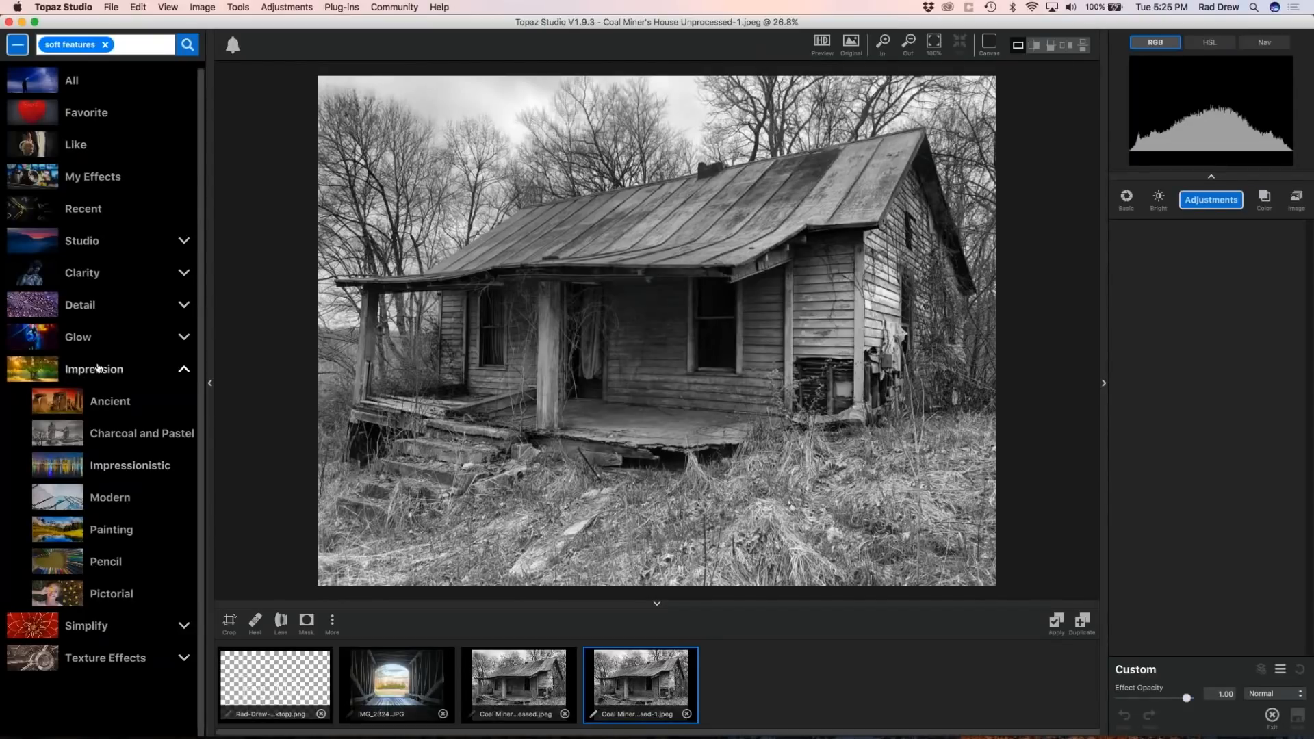
Browse the Glow effects category and apply the Air Brush I effect to the copy.
left_click(108, 340)
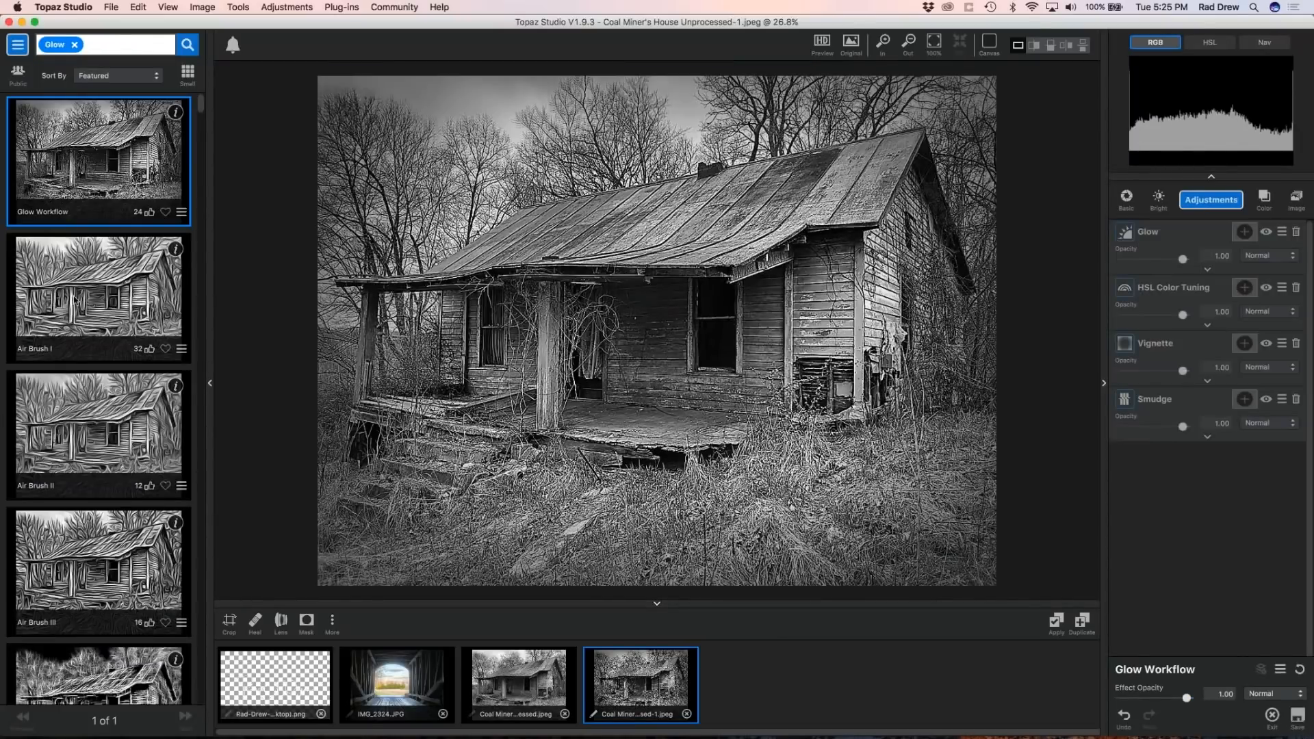
left_click(76, 301)
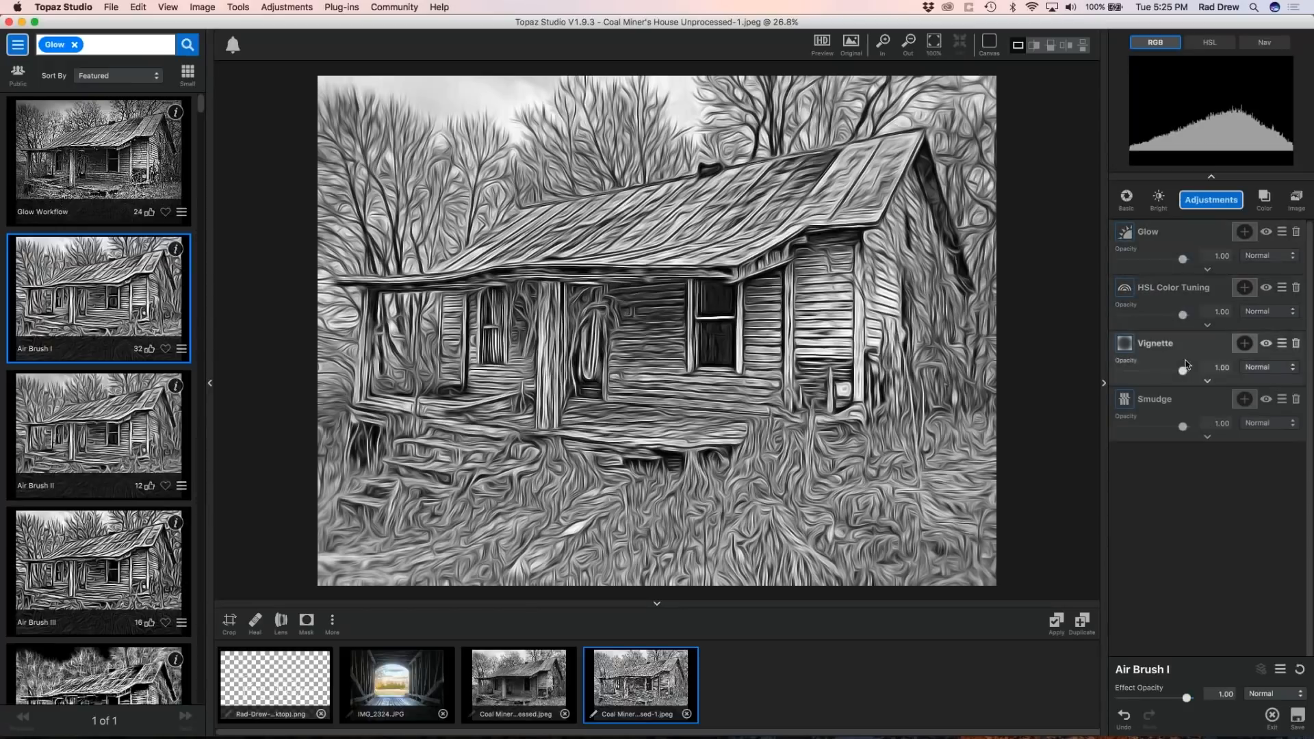
Try different Smudge and Glow opacities within the Air Brush I effect.
left_click(1182, 426)
left_click_drag(1181, 426, 1162, 428)
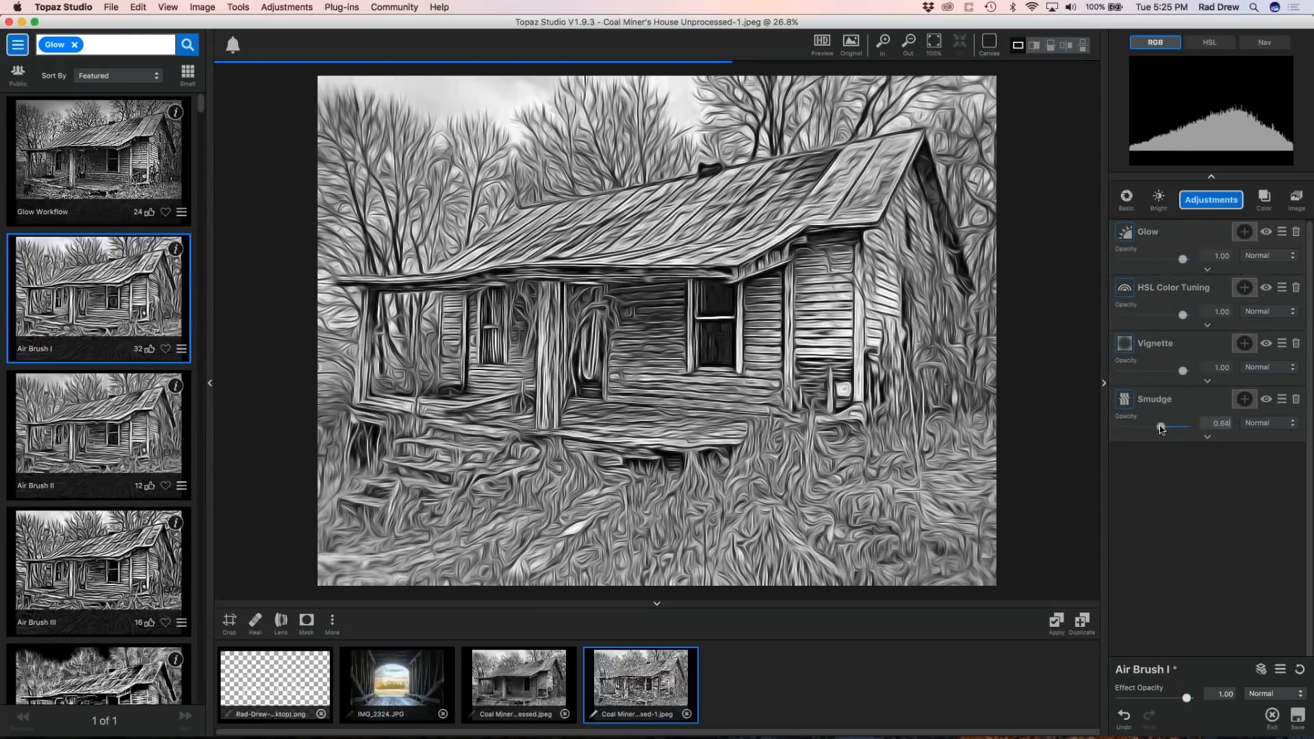
mouse_move(1182, 260)
left_mouse_down()
mouse_move(1160, 263)
mouse_move(1190, 264)
left_mouse_up()
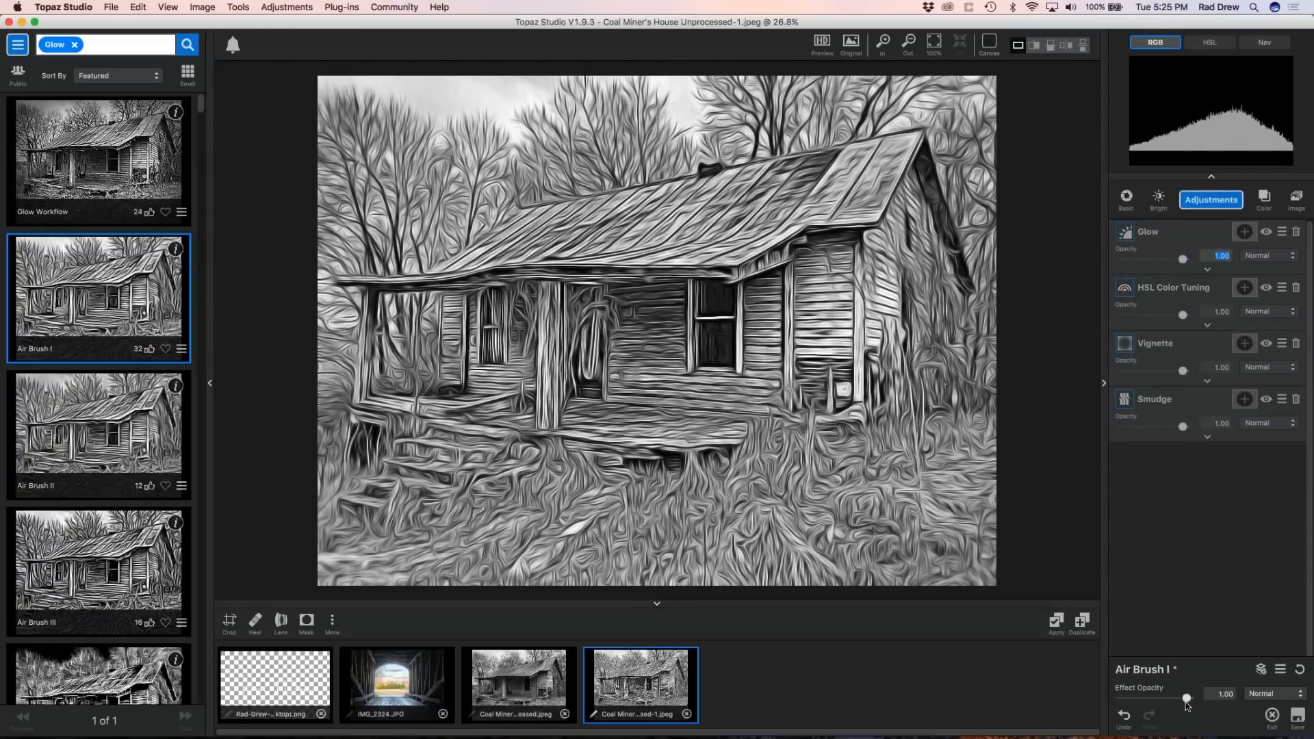
Reduce the overall opacity of the Air Brush I effect to 0.28 and inspect the result on the house.
left_click_drag(1186, 700, 1140, 709)
scroll(698, 390, "up", 1)
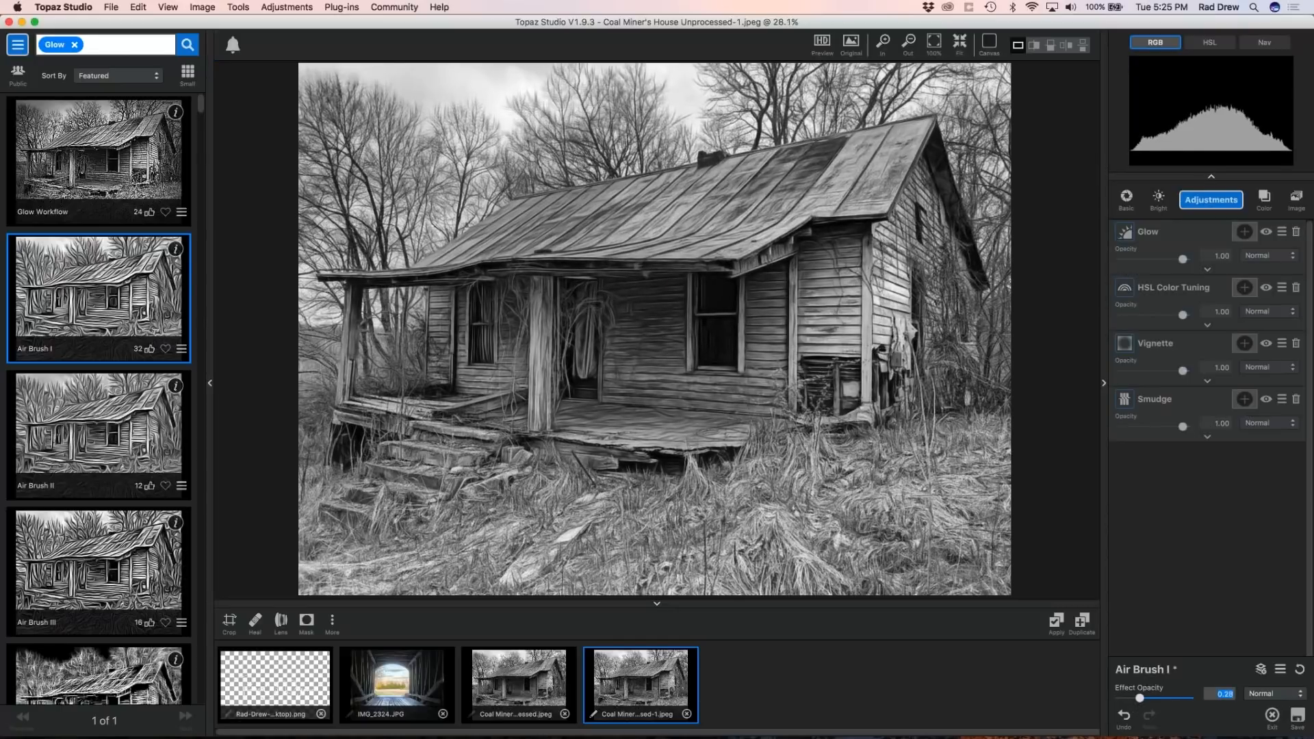
scroll(761, 385, "up", 3)
scroll(760, 385, "down", 3)
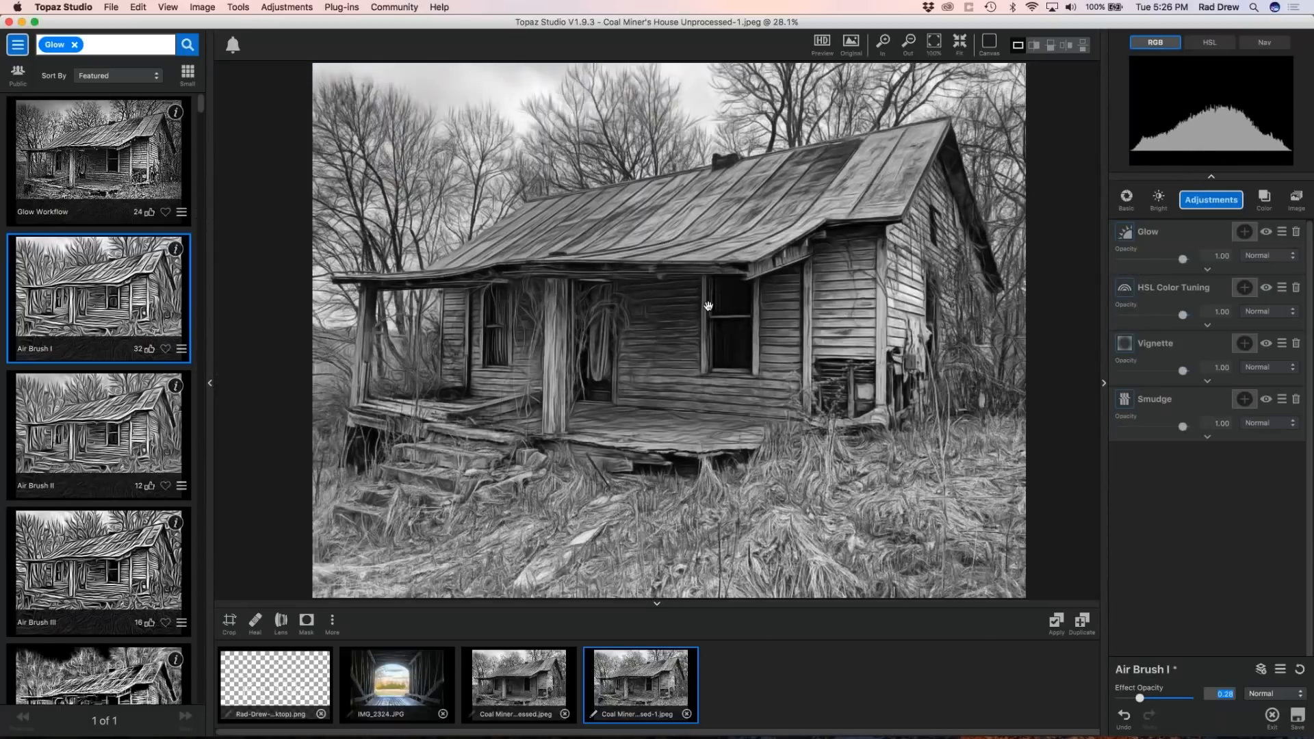
scroll(708, 306, "down", 1)
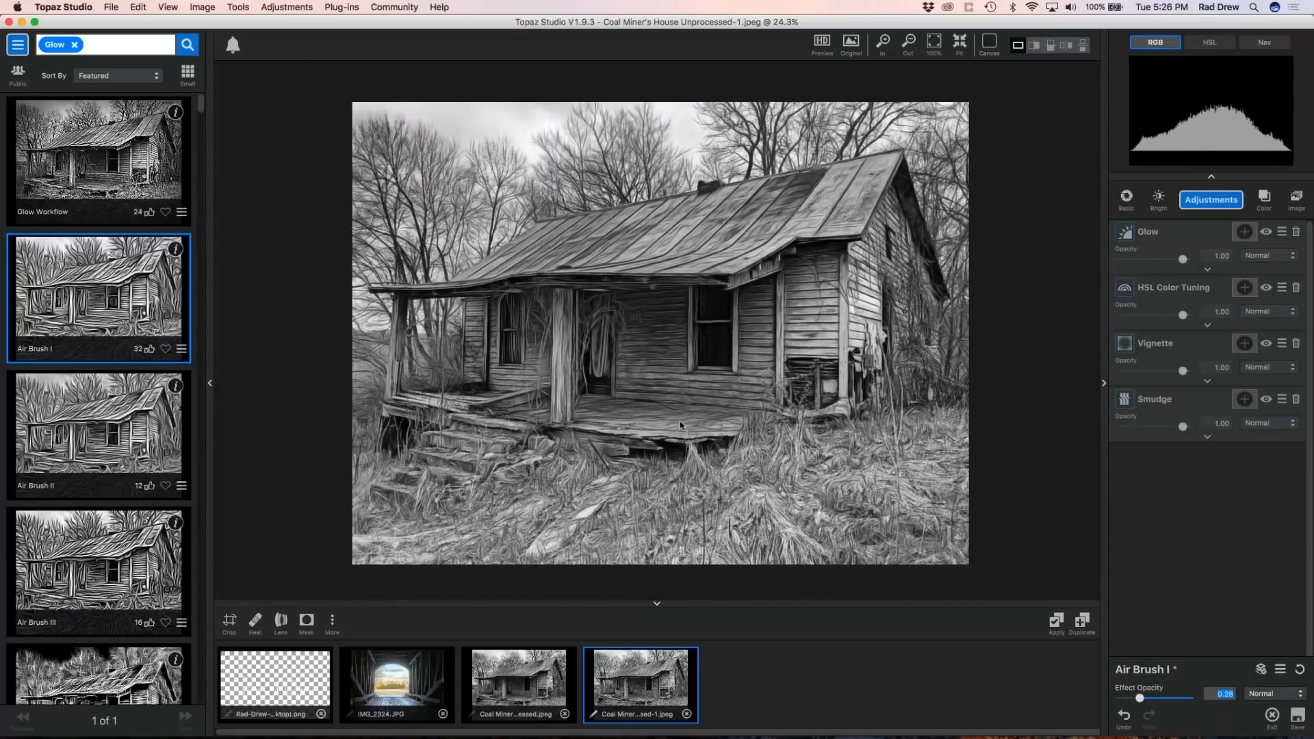
Add a Color Overlay adjustment to the Air Brush I effect and pick a warm yellow as its color.
scroll(679, 421, "up", 1)
scroll(779, 432, "up", 1)
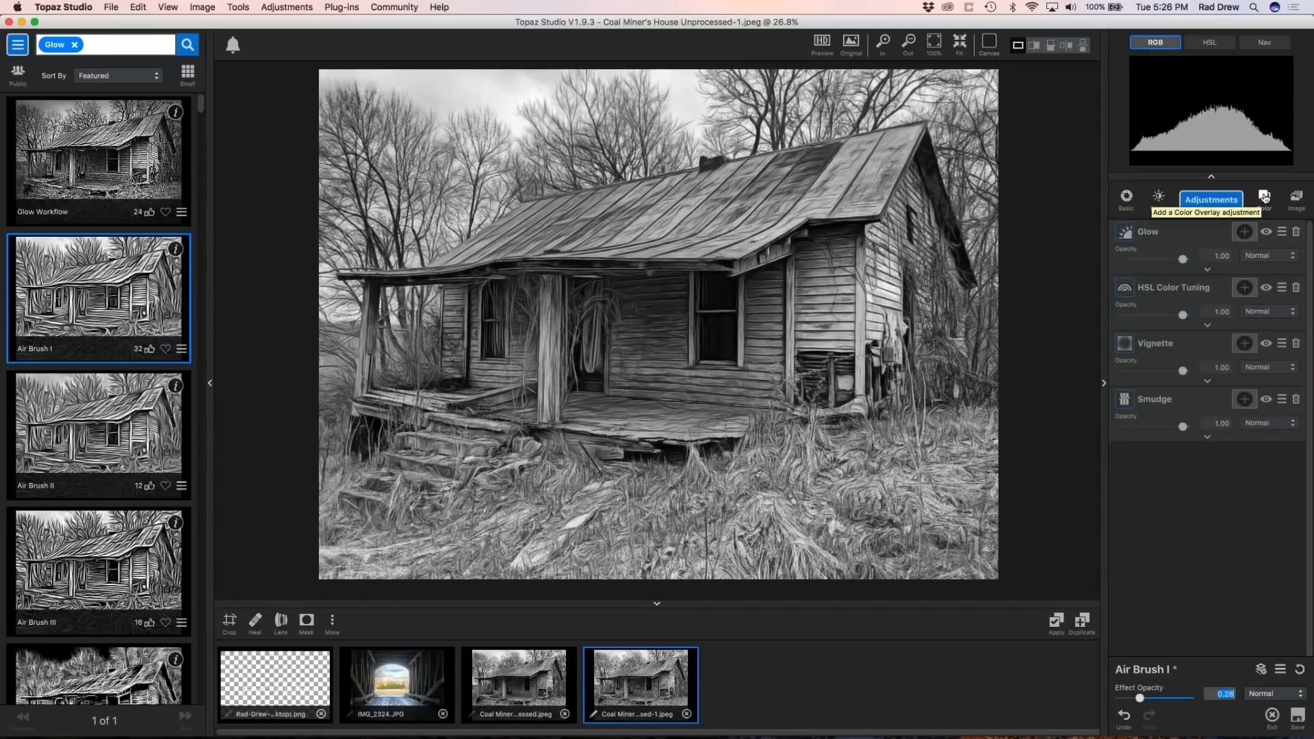
left_click(1207, 198)
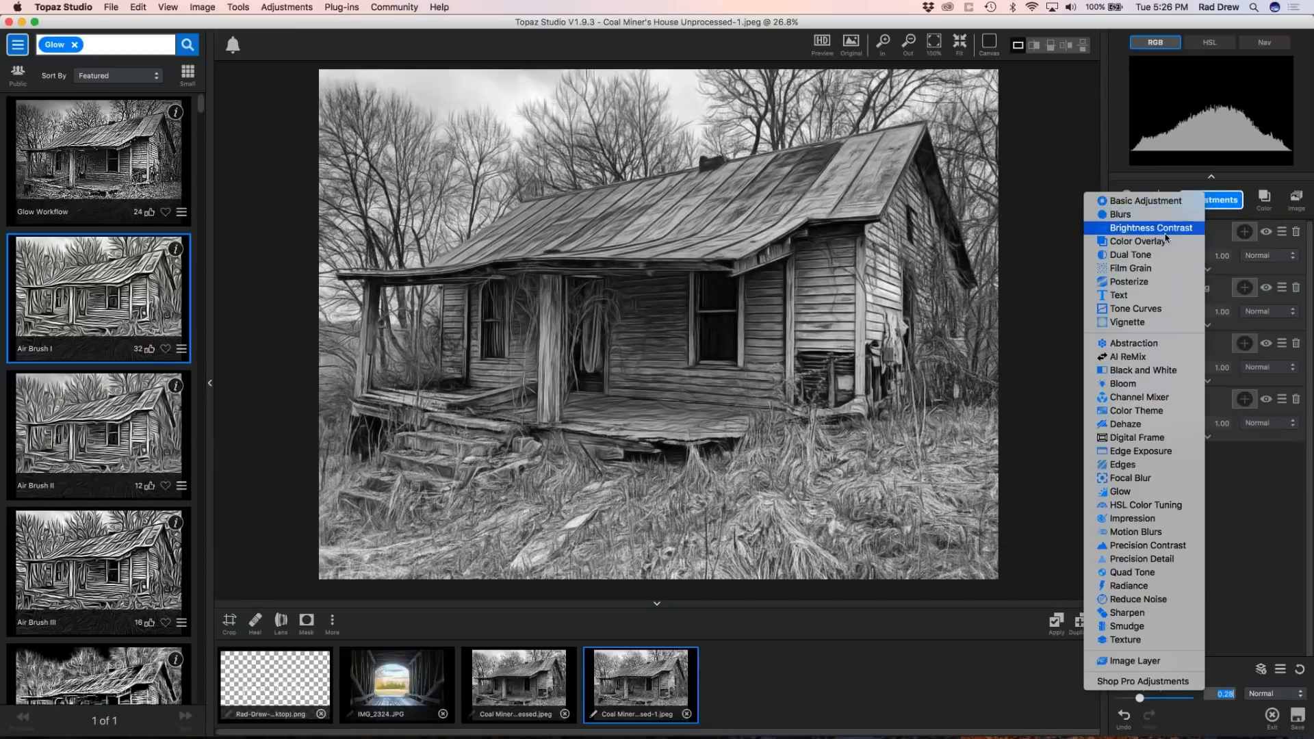
left_click(1146, 242)
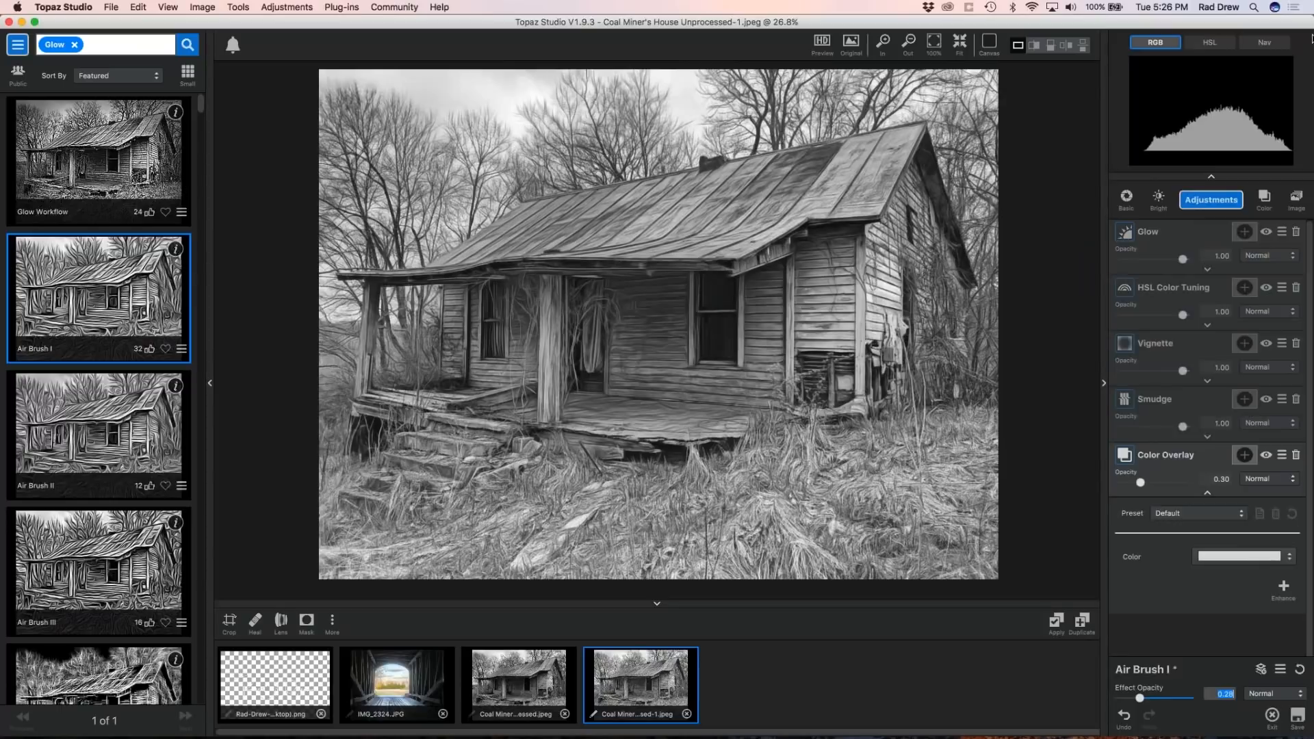
left_click(1247, 561)
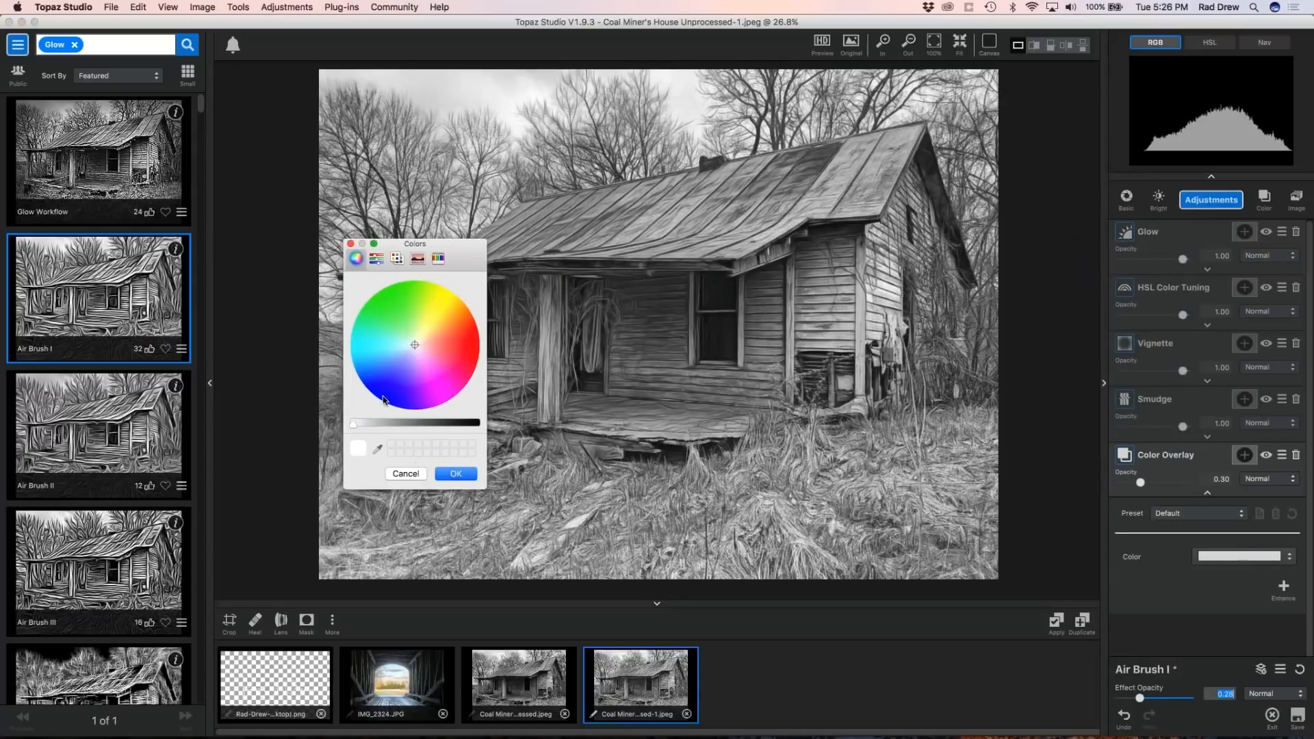
left_click_drag(415, 345, 419, 334)
left_click_drag(418, 334, 435, 325)
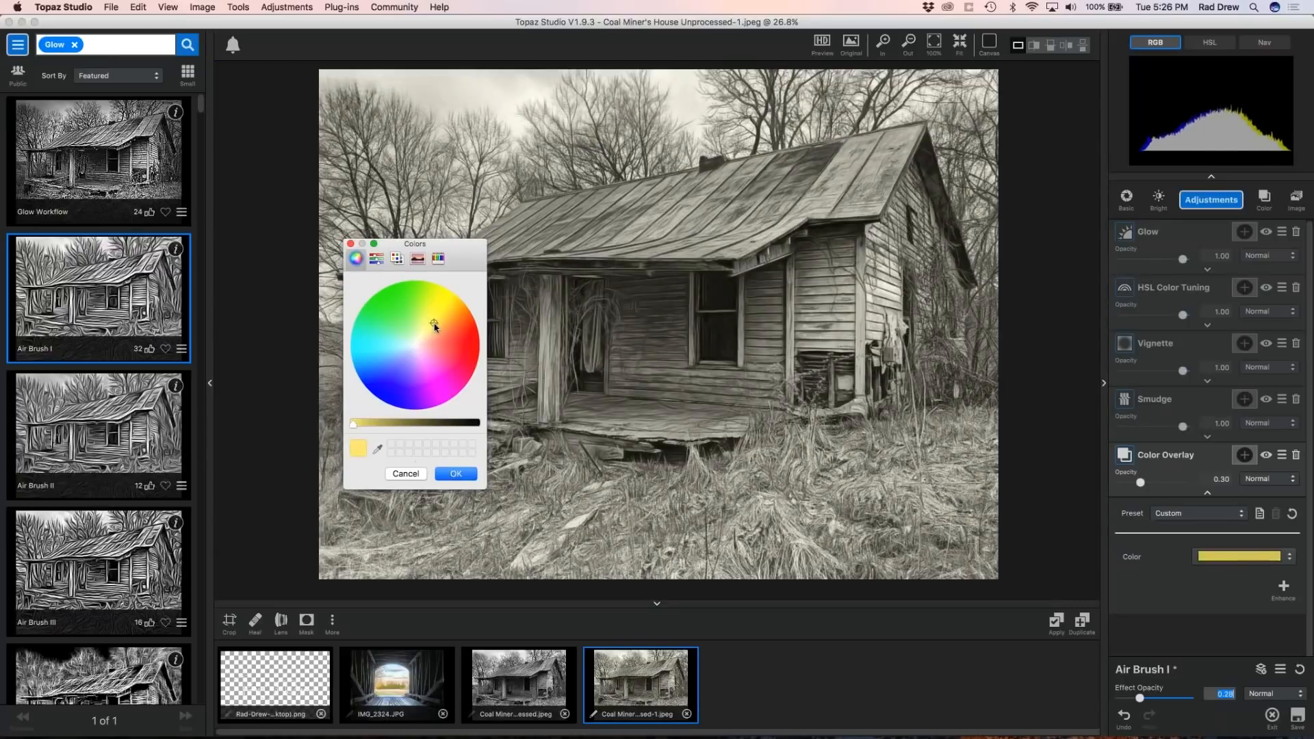
mouse_move(435, 327)
left_mouse_down()
mouse_move(430, 303)
mouse_move(478, 382)
mouse_move(465, 363)
mouse_move(393, 378)
mouse_move(439, 320)
left_mouse_up()
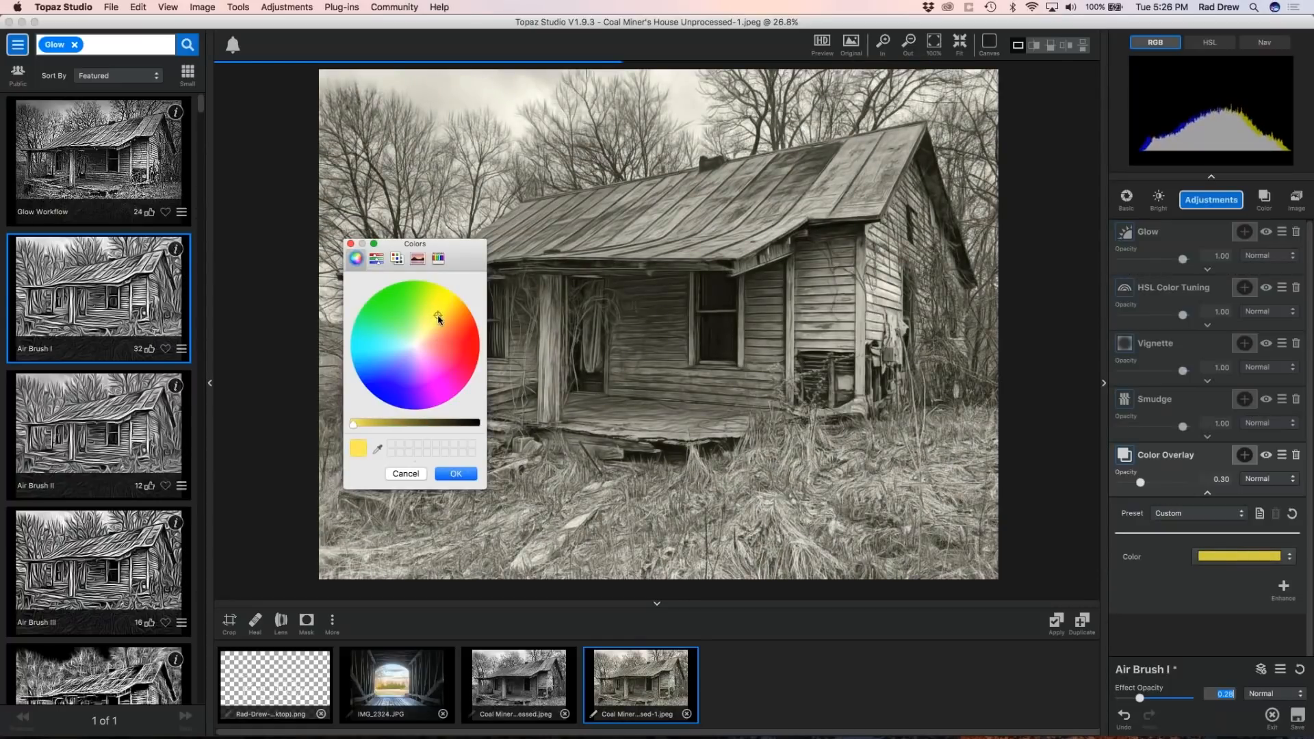
Darken the overlay color to a mustard yellow, fine-tune its hue and accept the color.
left_click_drag(354, 423, 371, 426)
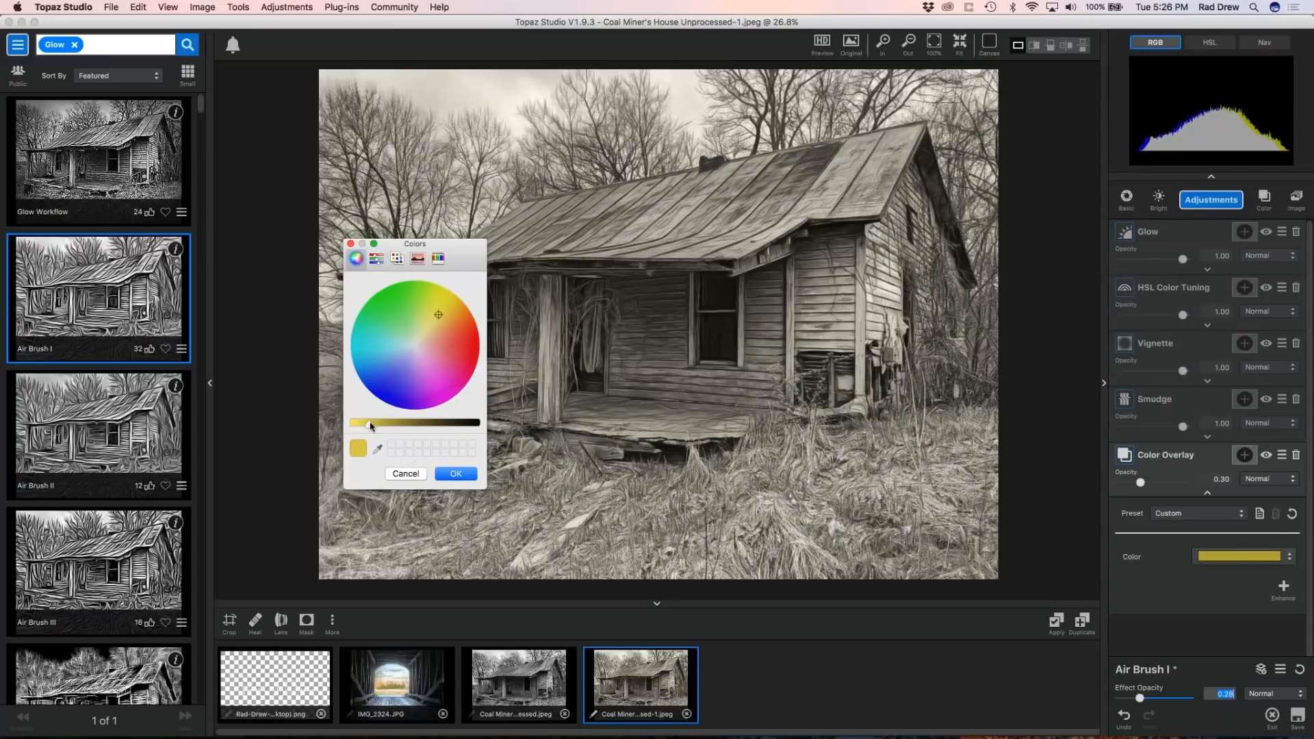
left_click_drag(369, 425, 377, 427)
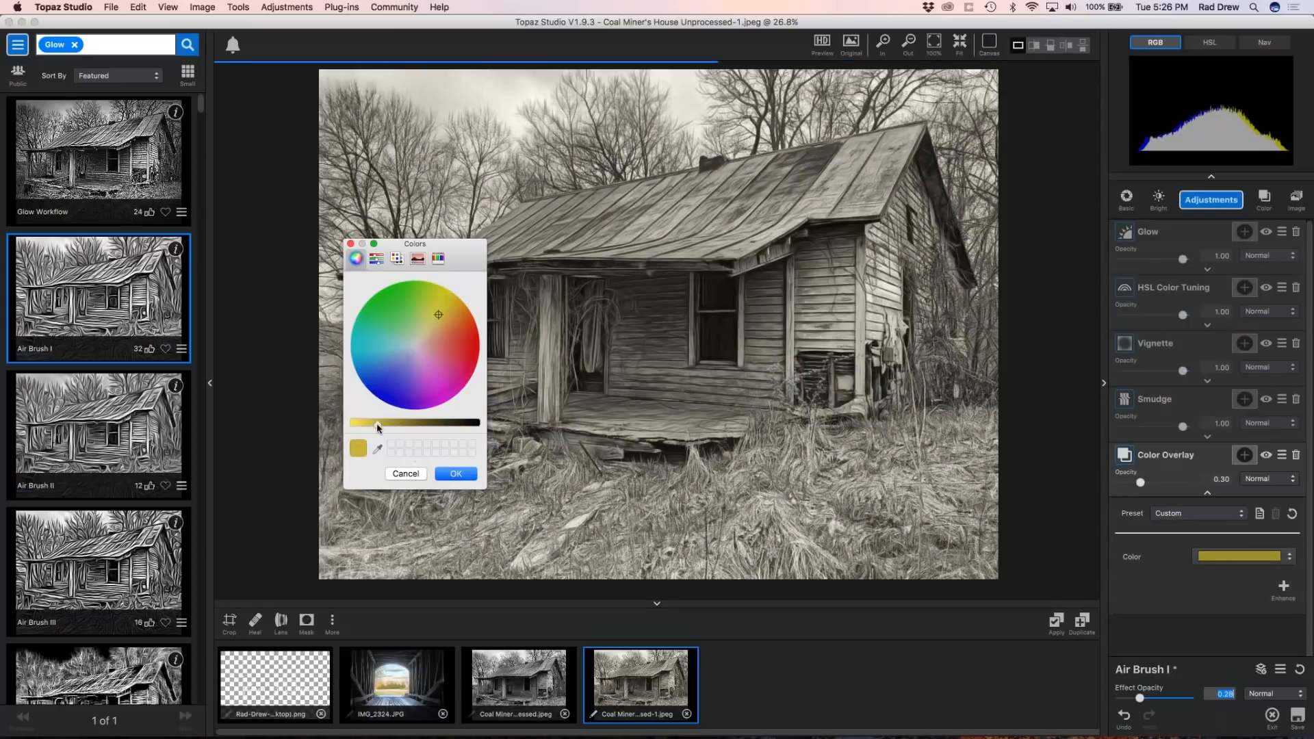
left_click(439, 313)
left_click(436, 316)
left_click(442, 308)
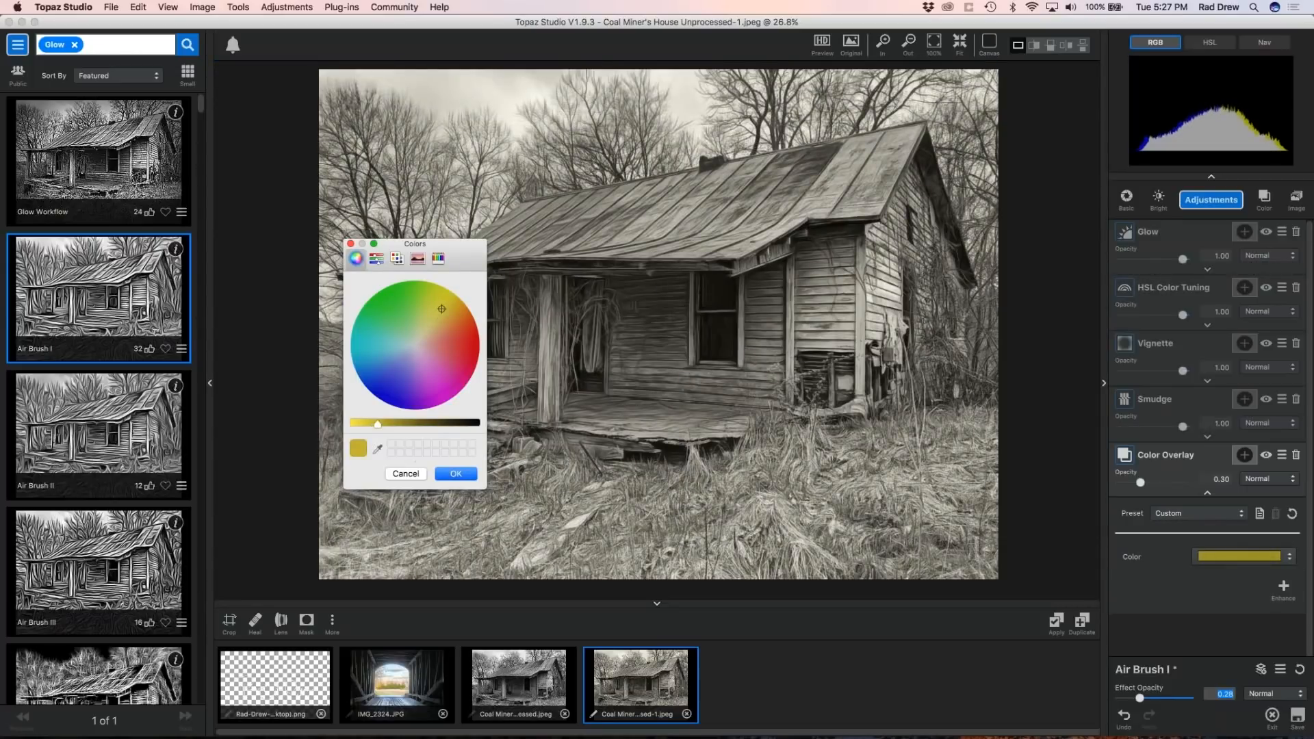
key("Return")
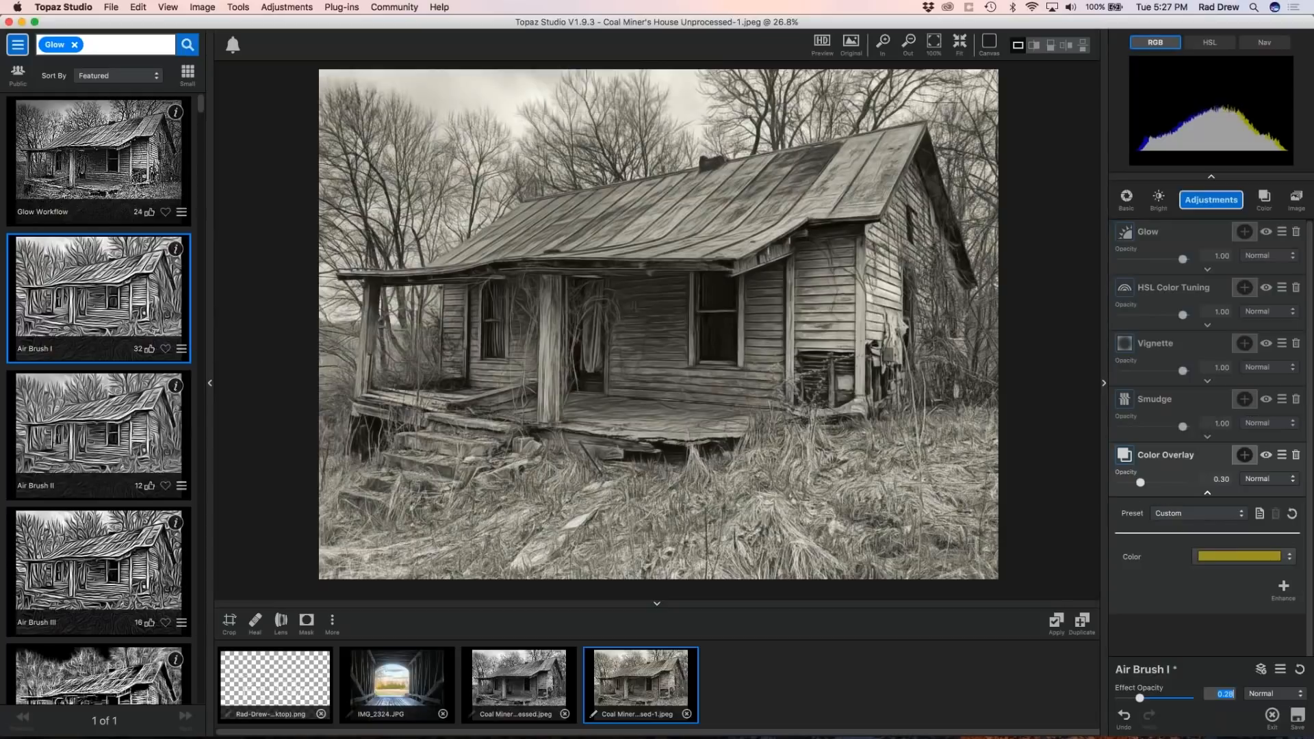
Set the Color Overlay opacity to 0.50 and raise the overall Air Brush I effect opacity to 0.35.
left_click_drag(1140, 484, 1152, 484)
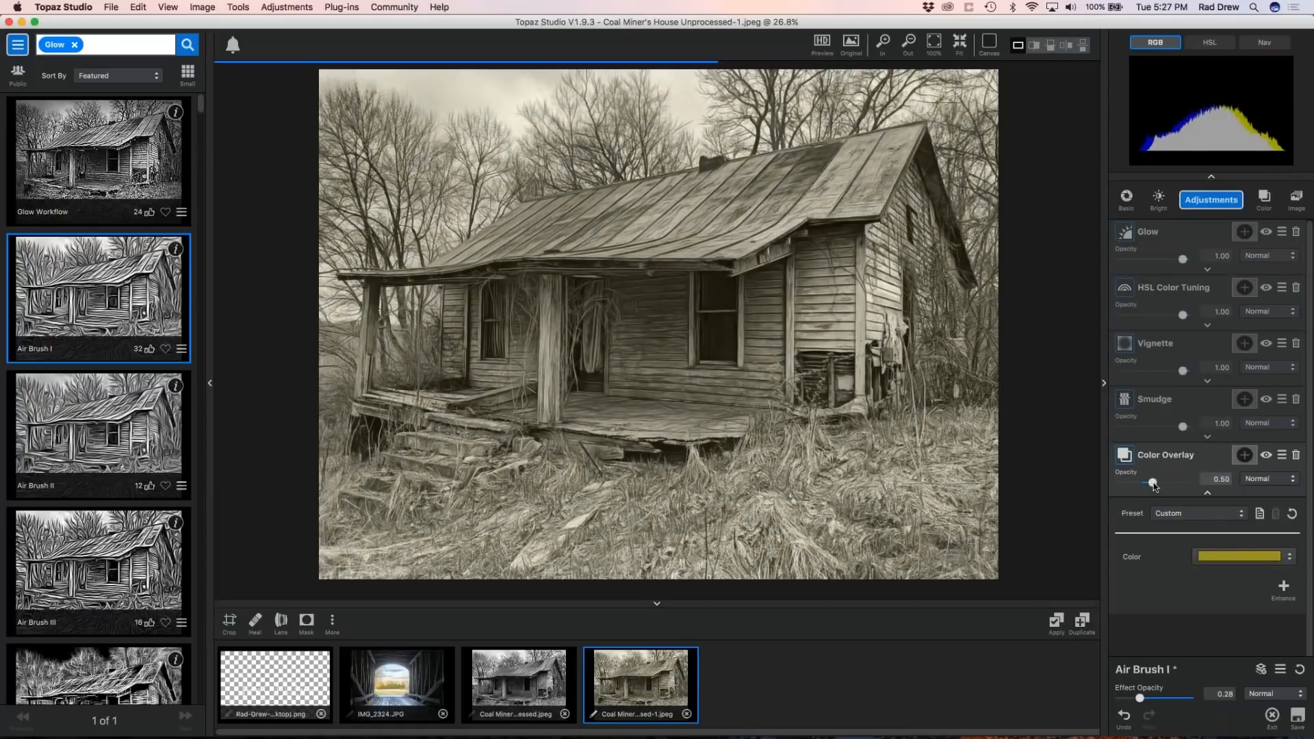
left_click(1220, 479)
left_click(1207, 493)
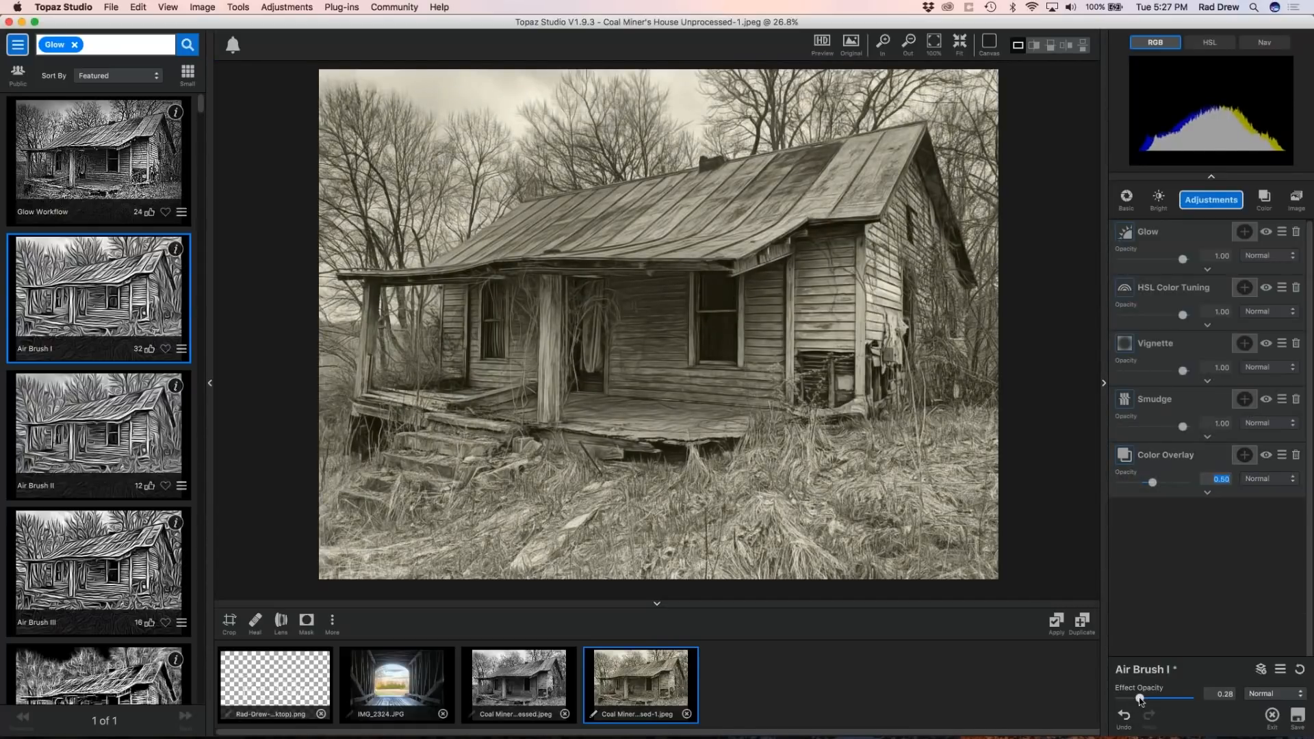
left_click_drag(1139, 699, 1141, 700)
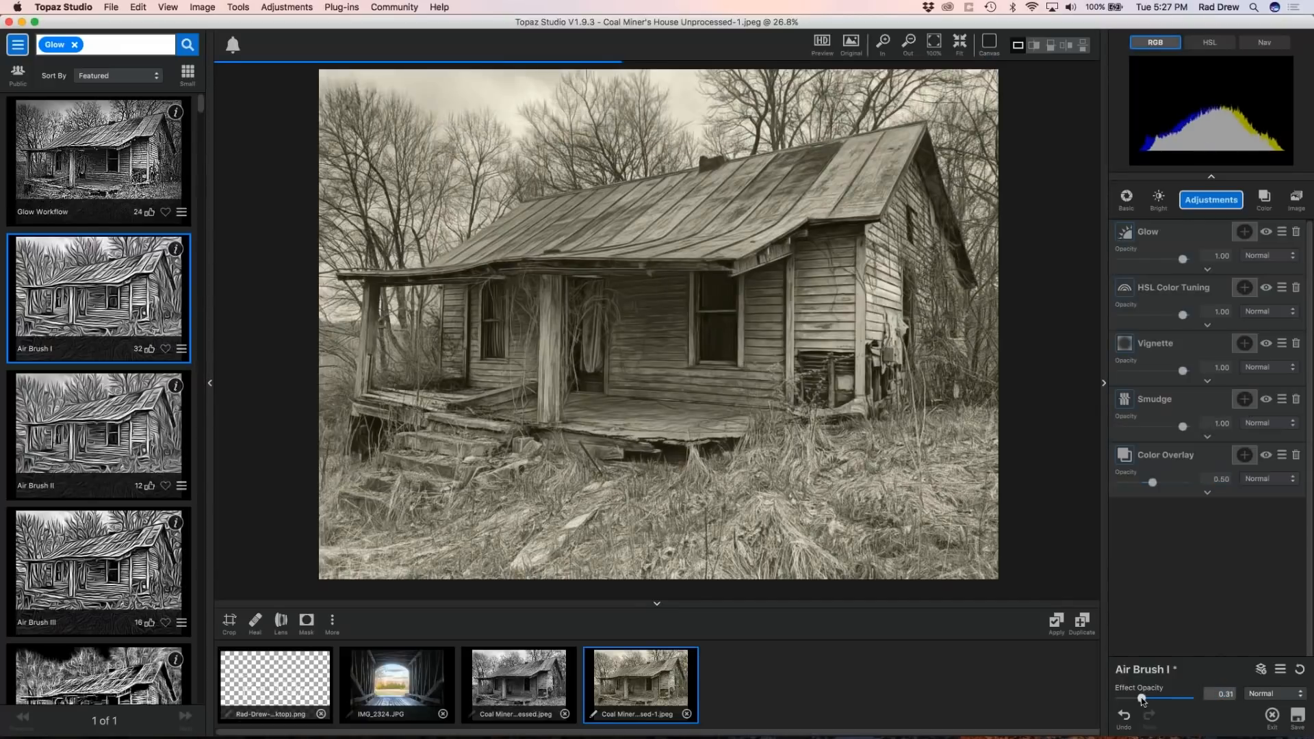
left_click_drag(1142, 699, 1144, 699)
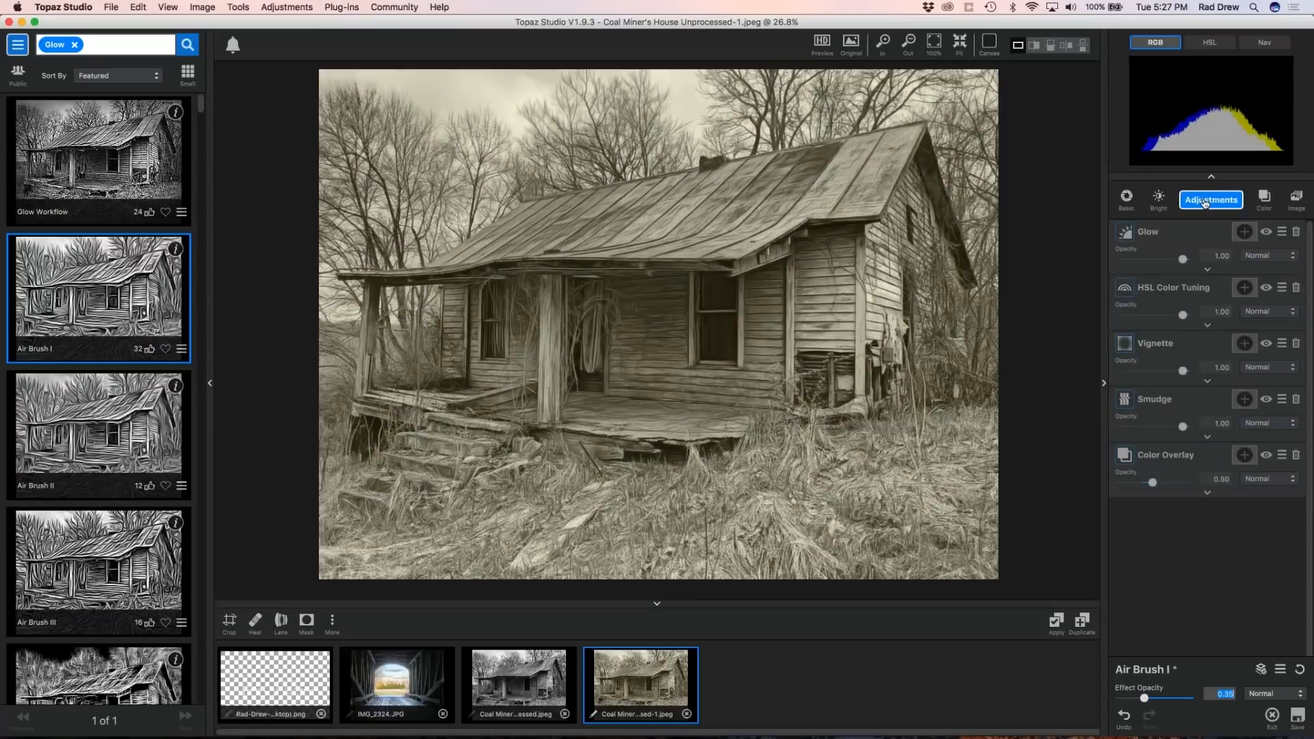
Add a Brightness Contrast adjustment with contrast 1.30 and saturation 0.92, then collapse its settings.
left_click(1157, 200)
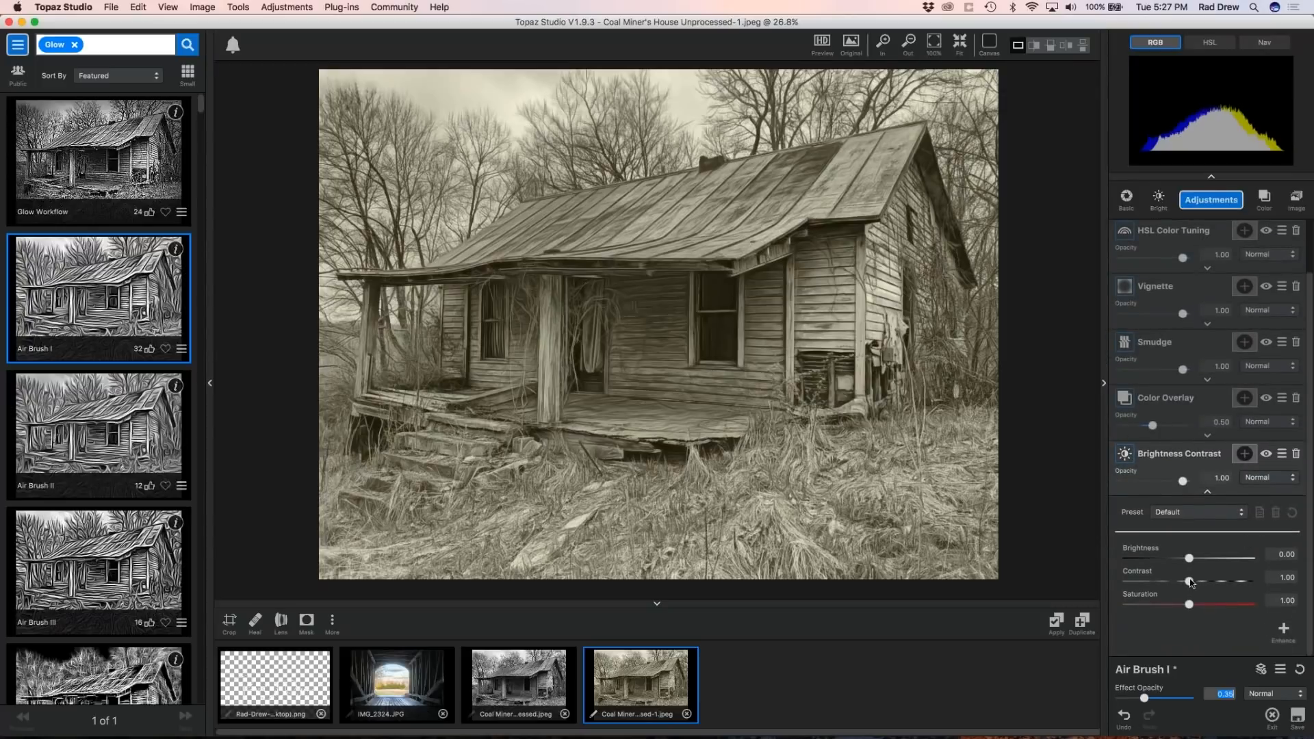
left_click_drag(1190, 583, 1221, 646)
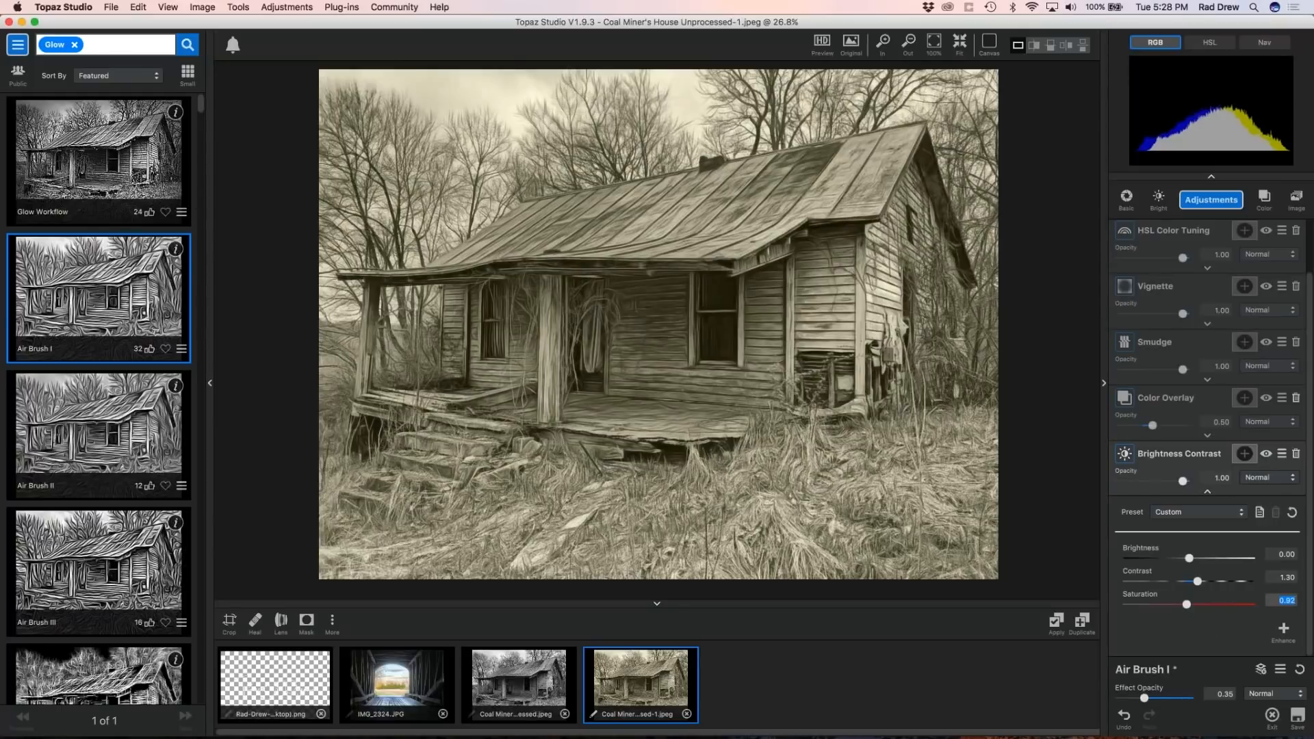
scroll(1246, 294, "up", 1)
left_click(1208, 327)
left_click(1208, 327)
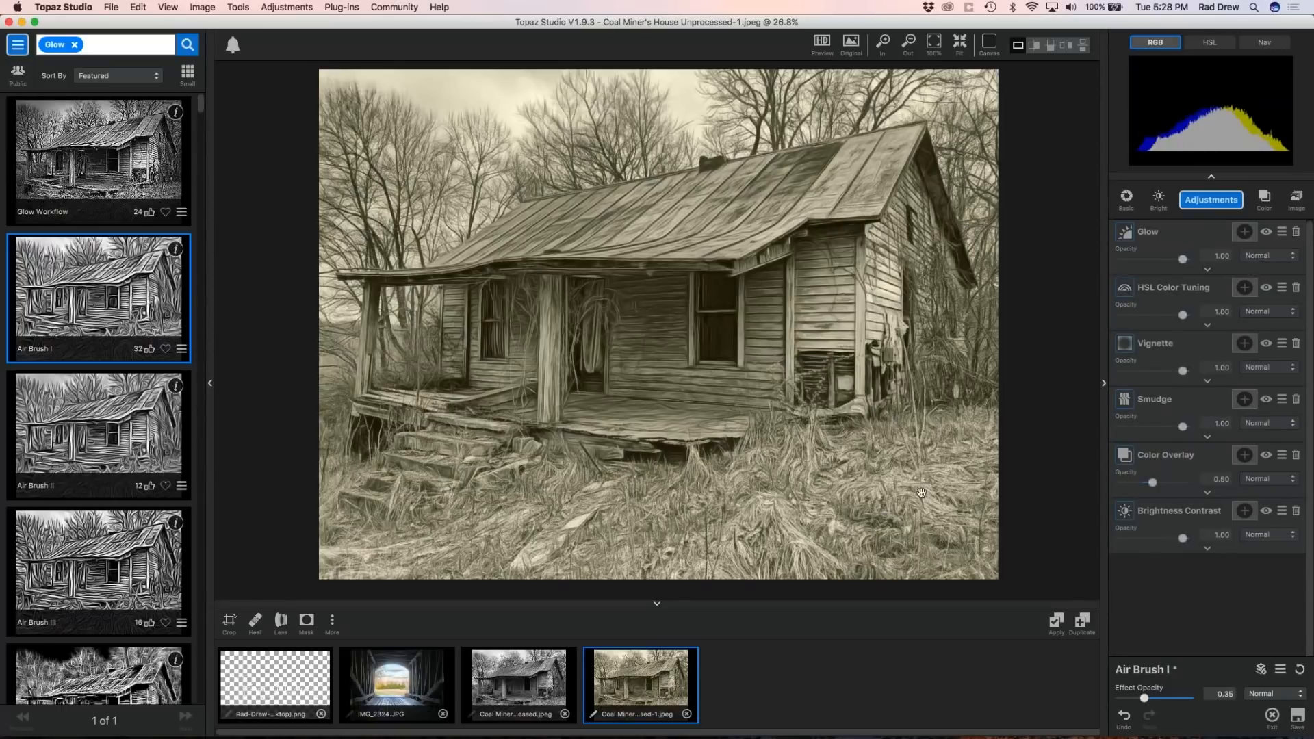
Close both Coal Miner's House images without saving the changes.
left_click(687, 714)
left_click(687, 409)
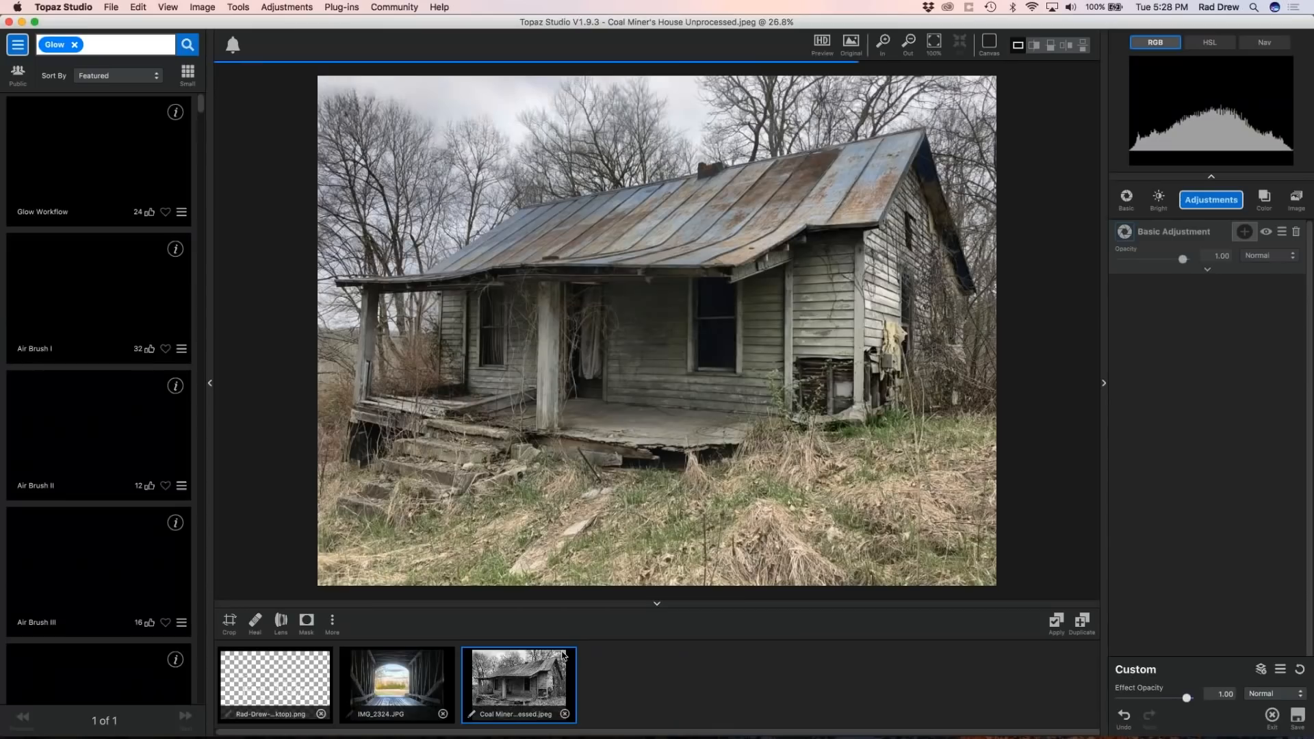
left_click(564, 714)
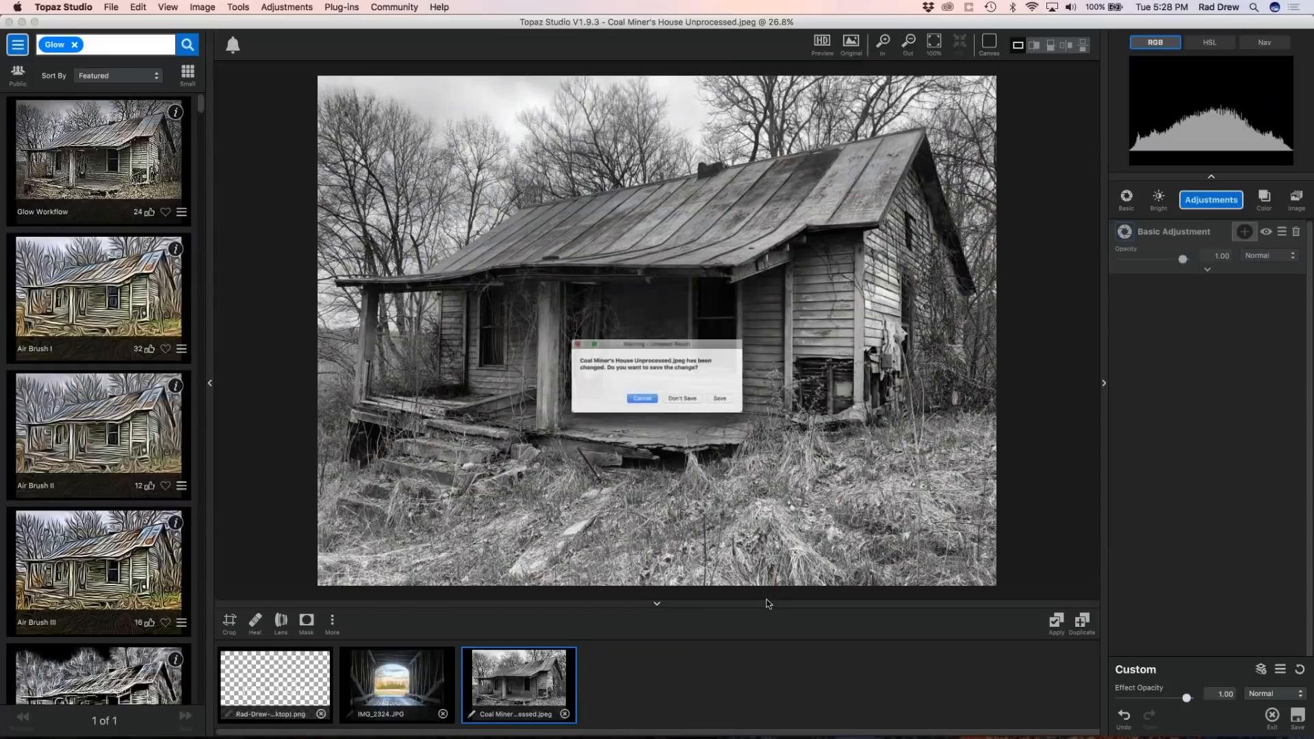
left_click(695, 409)
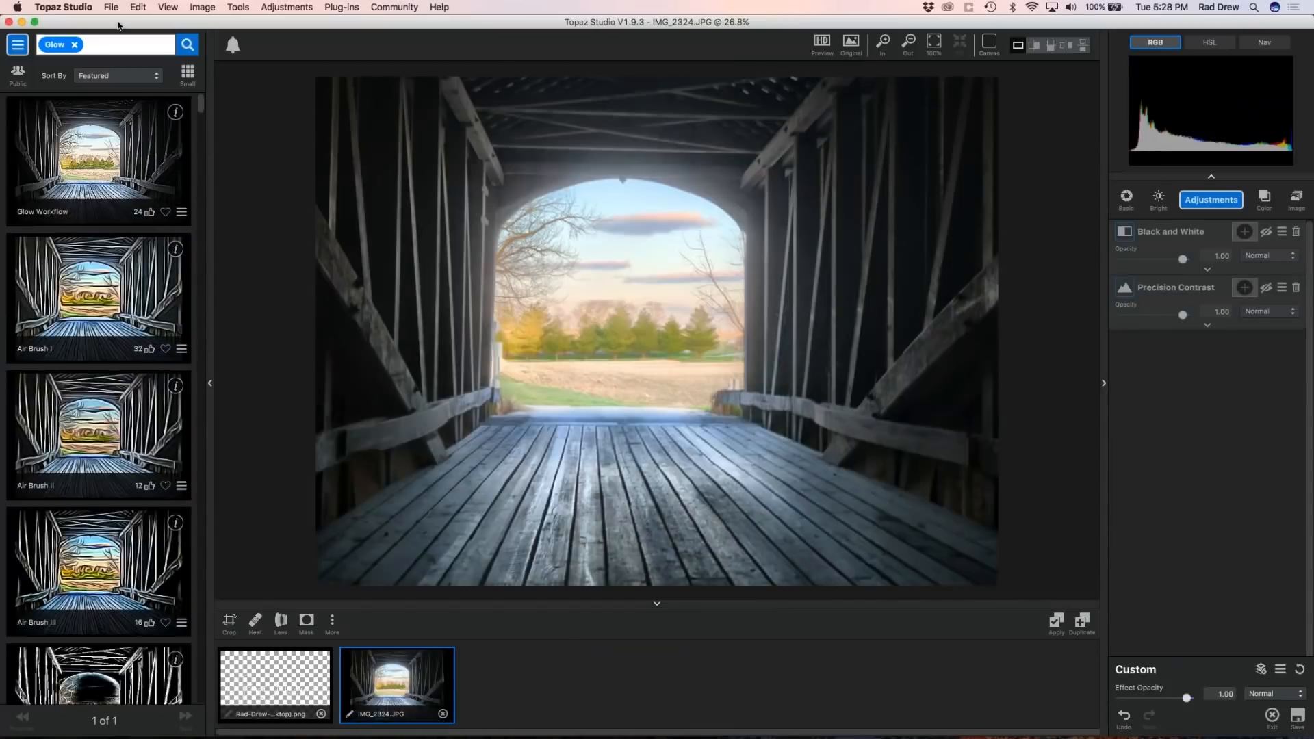
Open DSCF5419.JPG from the desktop's Topaz folder in Topaz Studio and move its window back into place.
left_click_drag(118, 26, 325, 26)
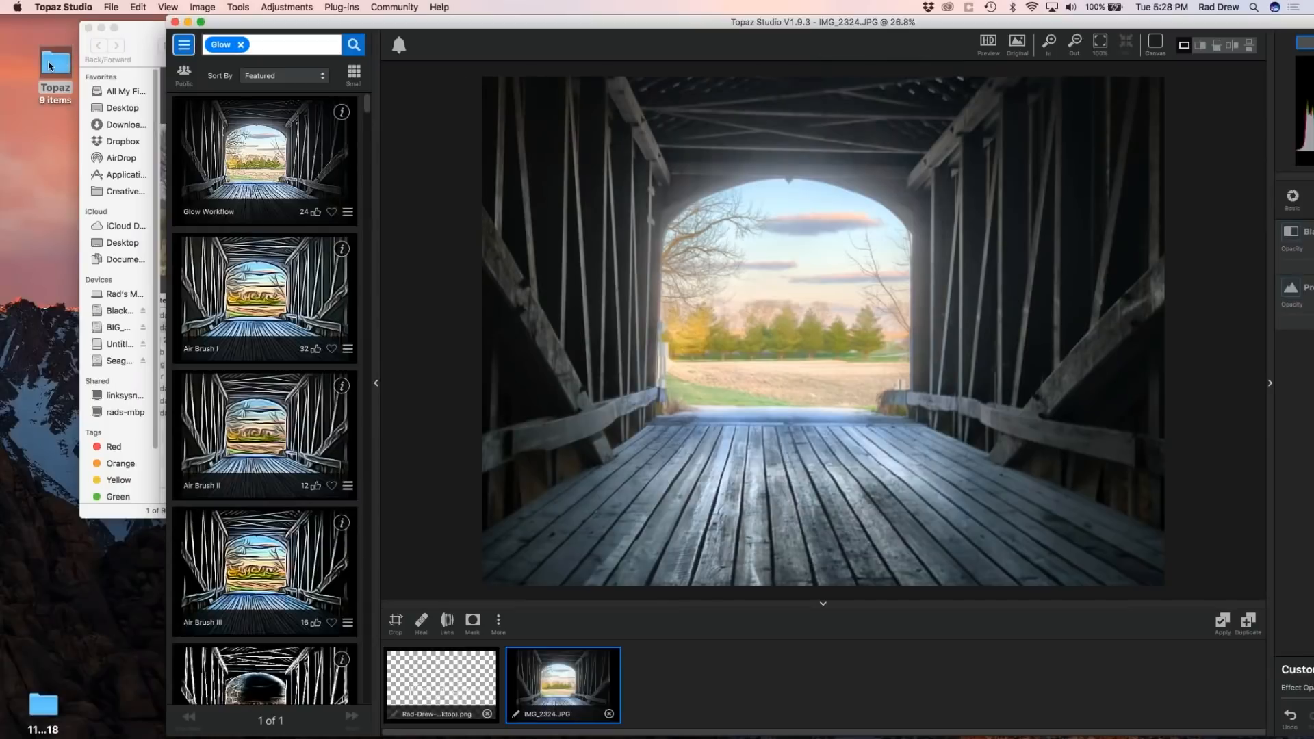
left_click(49, 65)
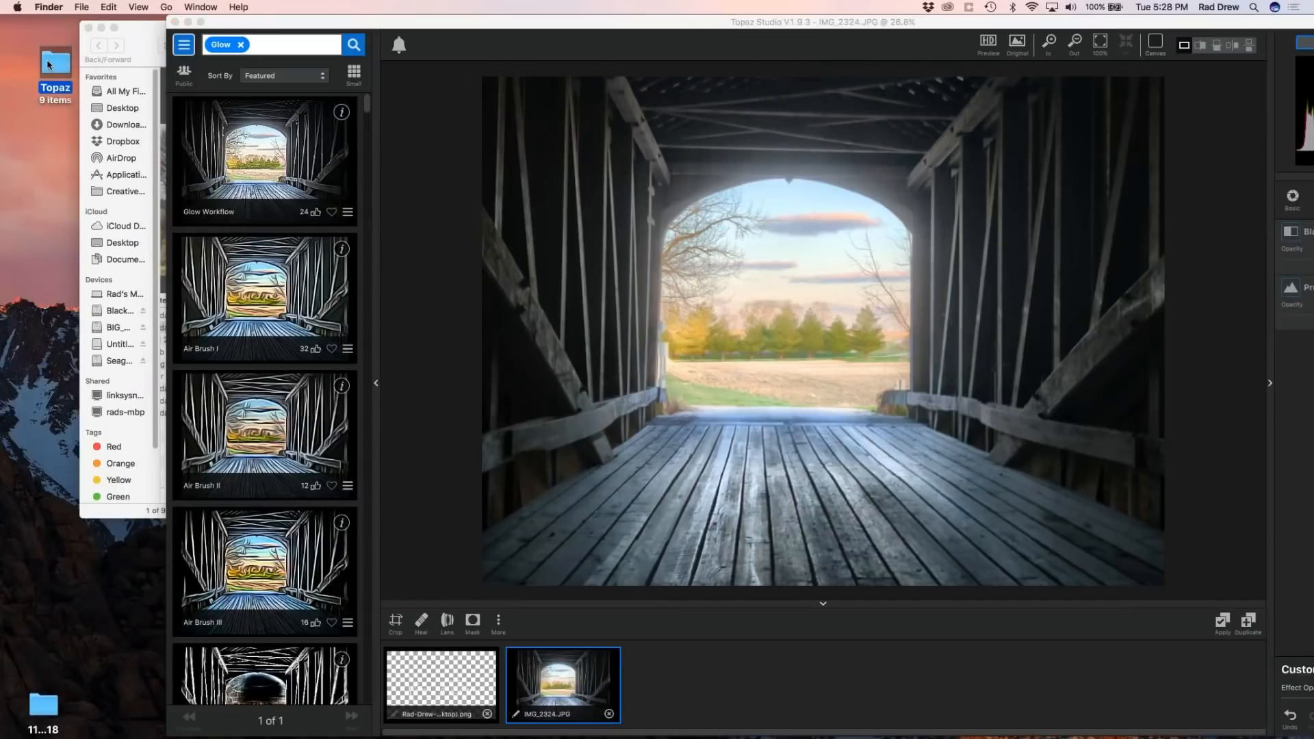
double_click(49, 66)
left_click_drag(80, 517, 18, 562)
left_click_drag(391, 565, 439, 581)
scroll(324, 245, "right", 2)
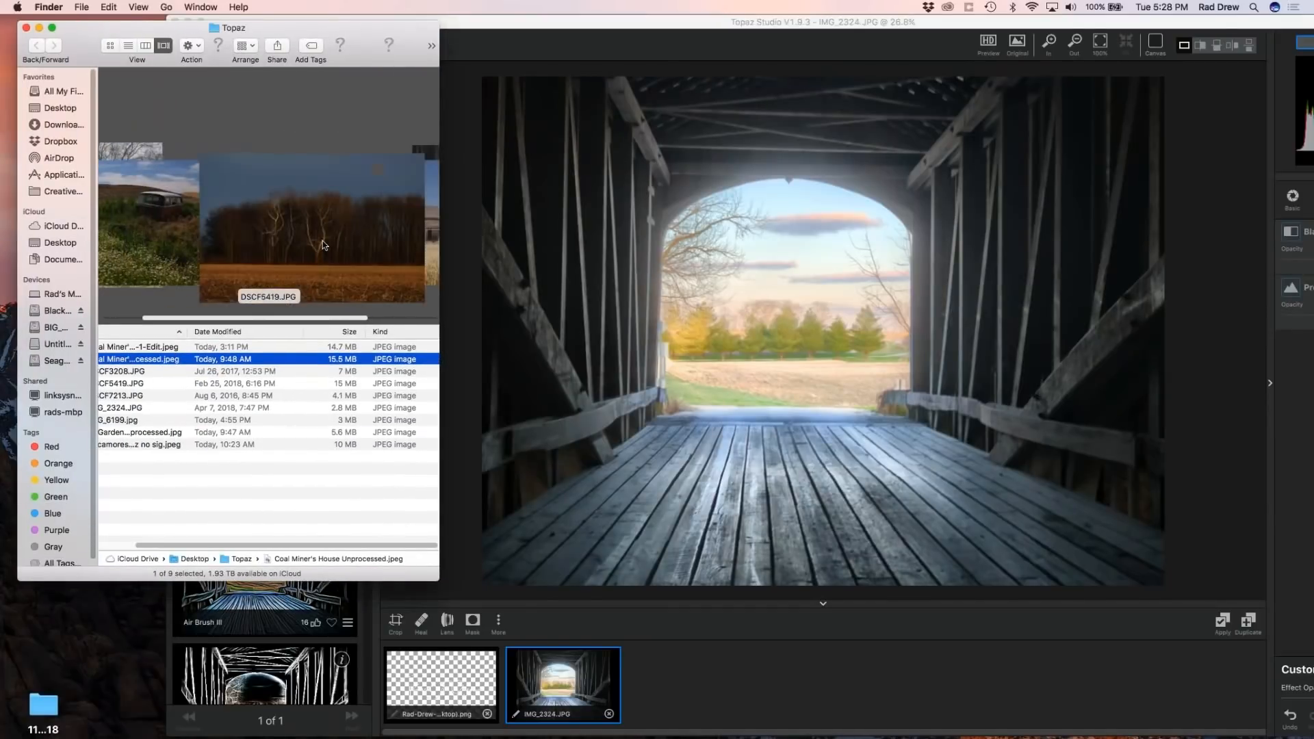
left_click_drag(276, 291, 835, 358)
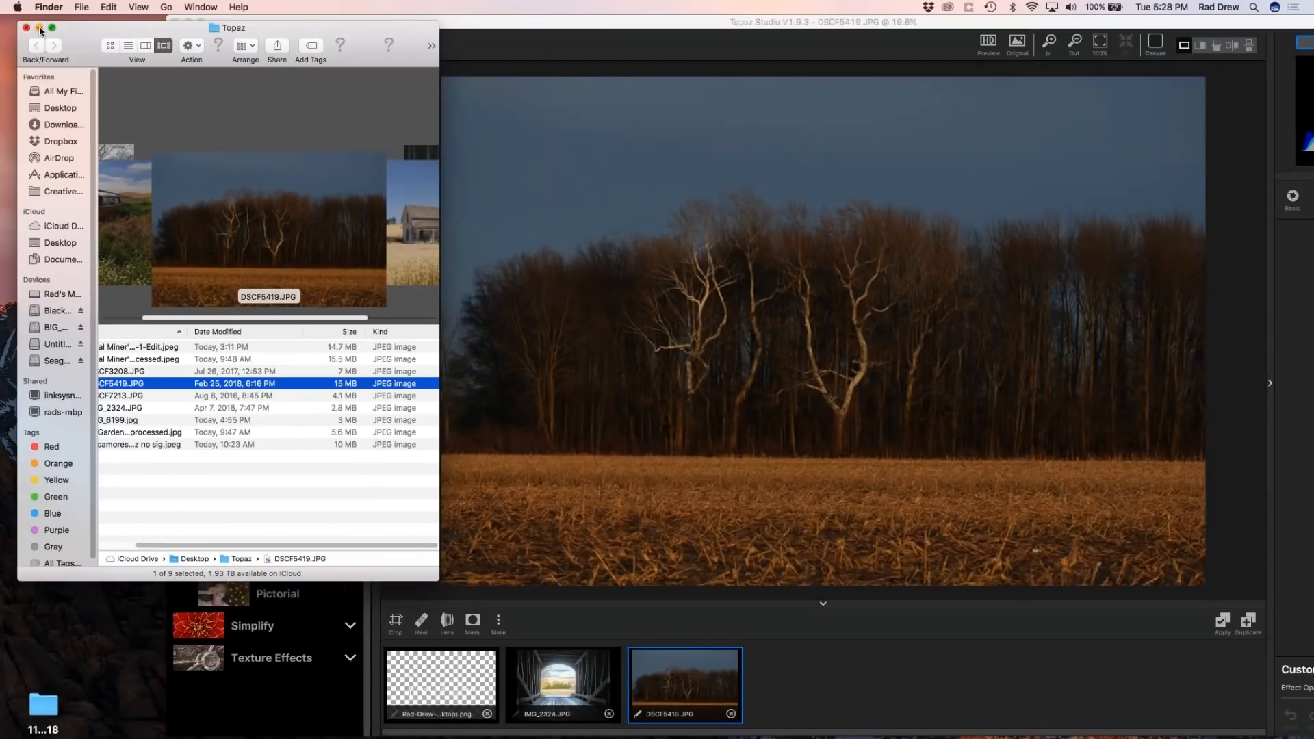
left_click(40, 29)
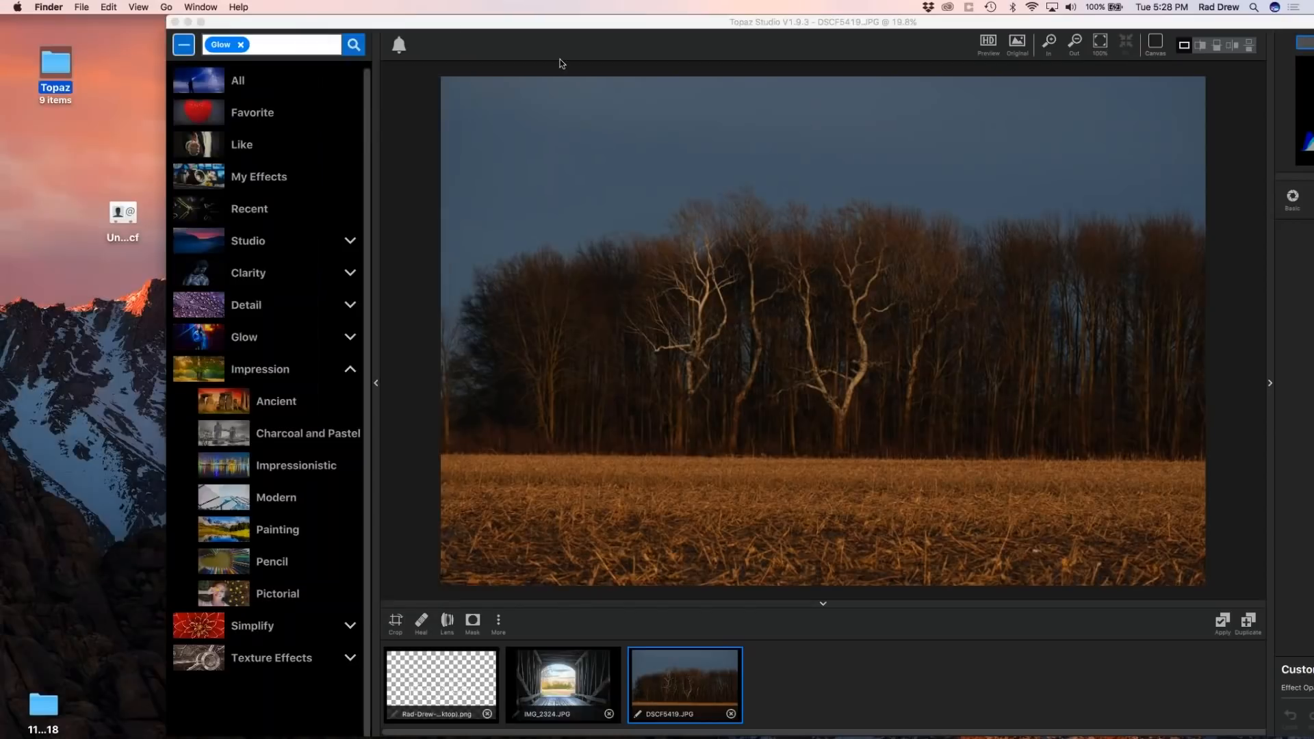
left_click_drag(577, 23, 401, 22)
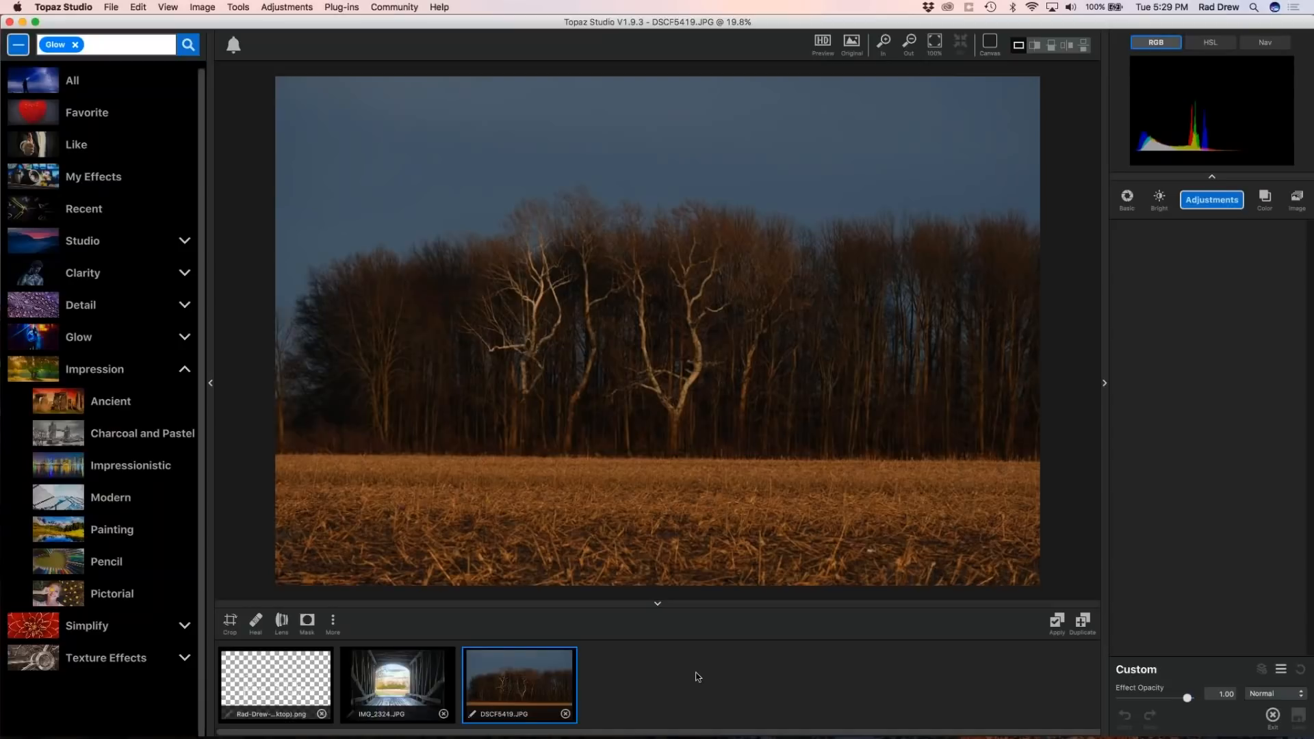
Start cropping the tree line photo at a 16:9 aspect ratio and shift the image down to trim the foreground field.
left_click(229, 622)
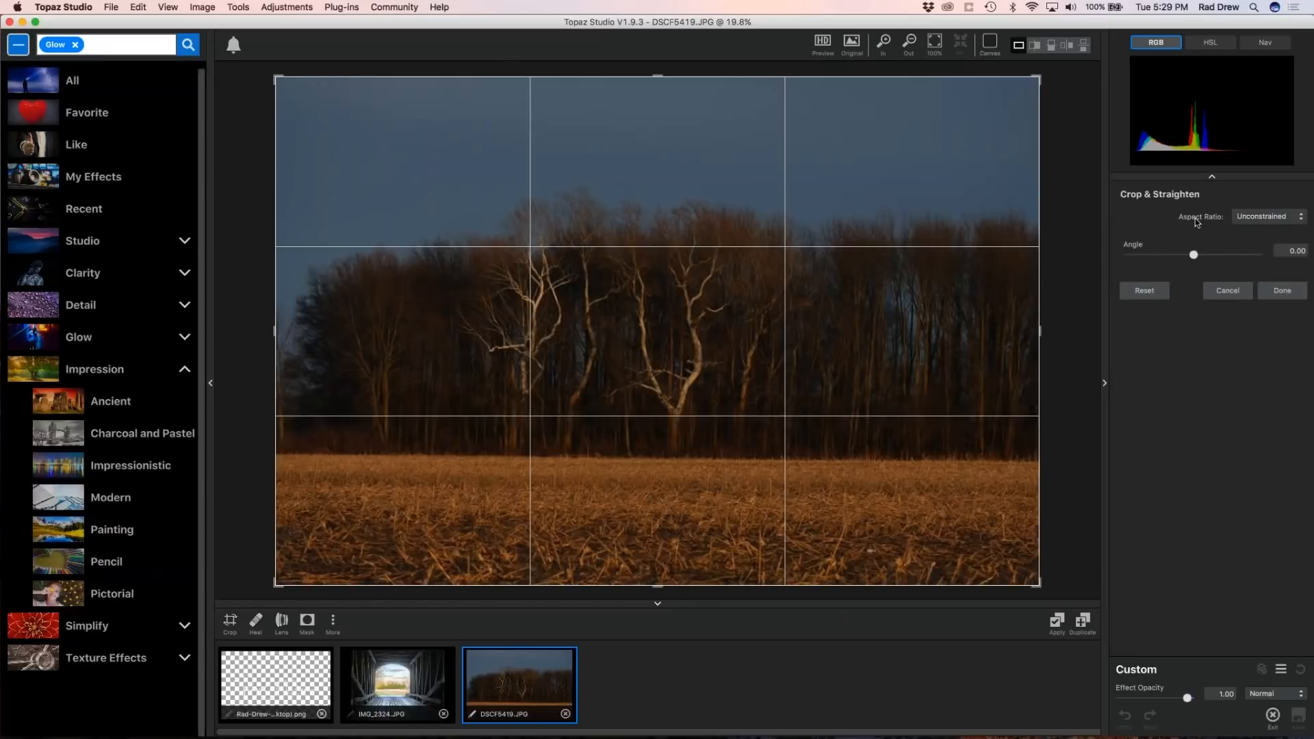
left_click(1284, 219)
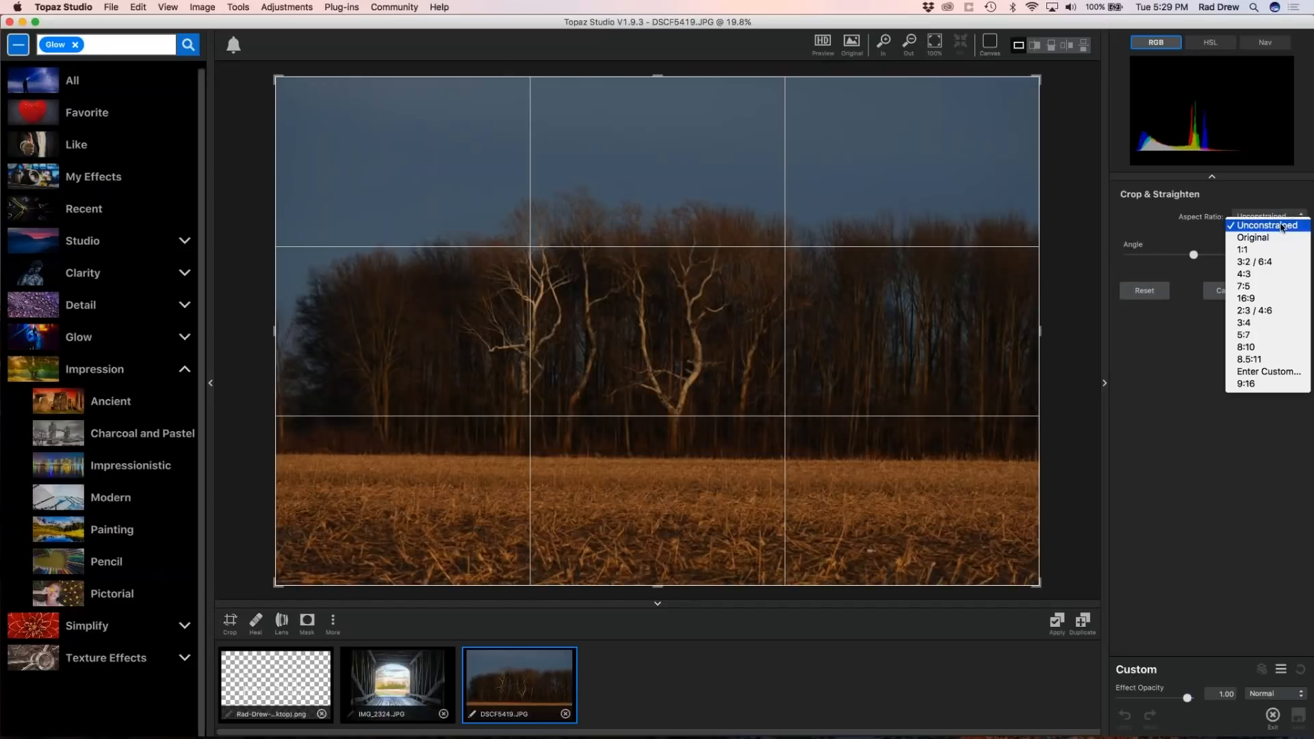
left_click(1257, 300)
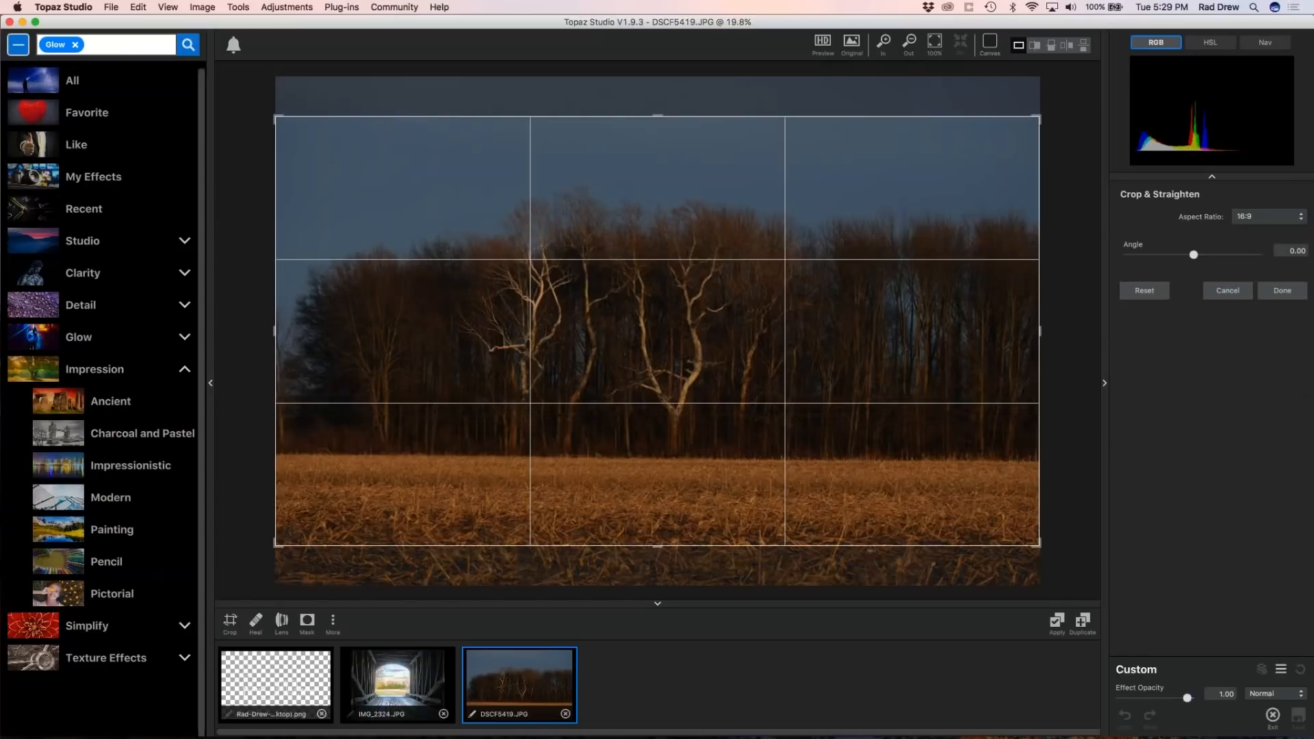
left_click_drag(924, 465, 906, 591)
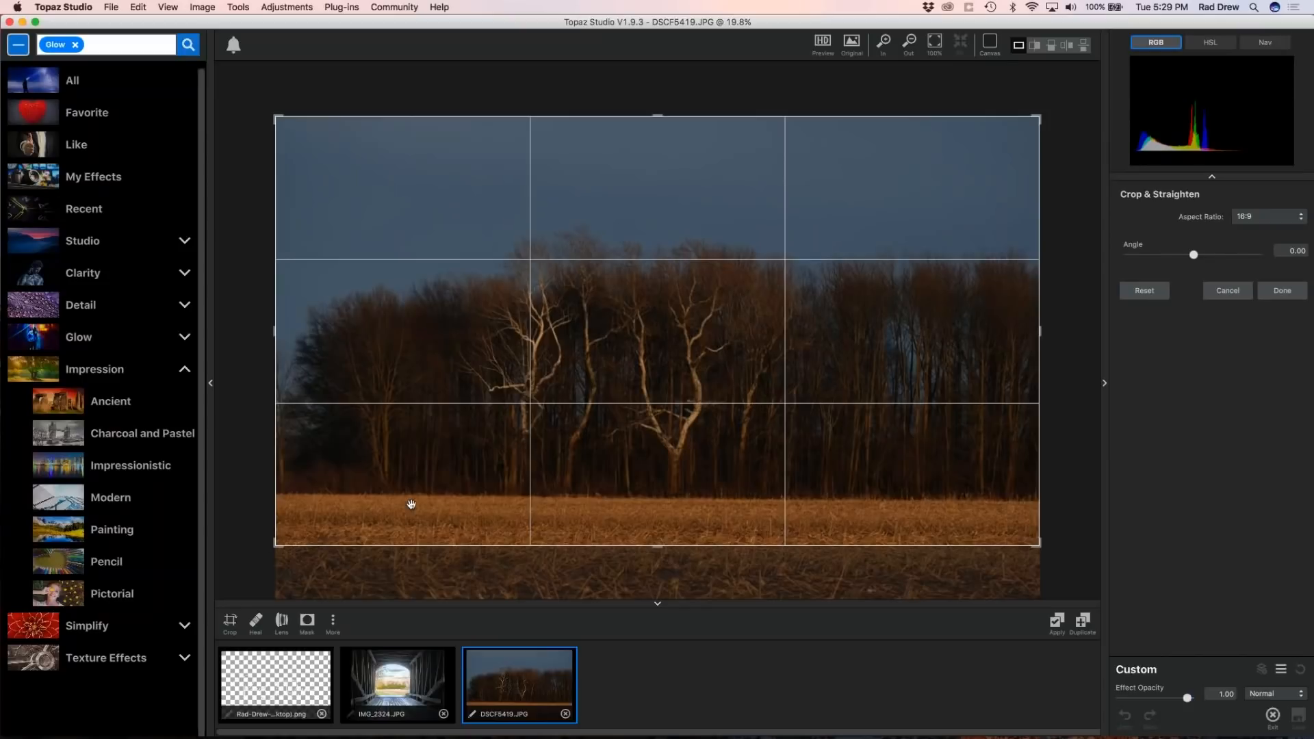
Tighten the 16:9 crop to a thin strip of field below the trees, straighten it with an angle of -0.50 and apply it.
left_click_drag(273, 545, 304, 529)
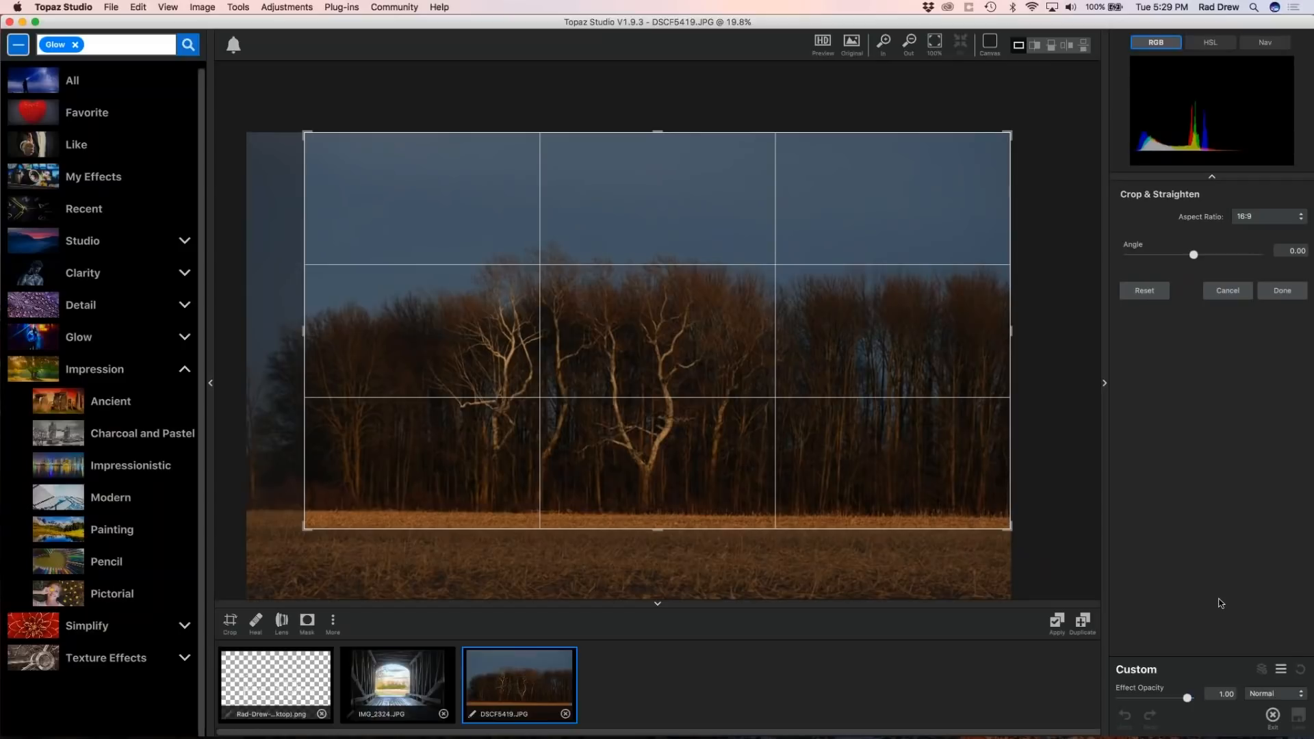
left_click_drag(306, 527, 309, 525)
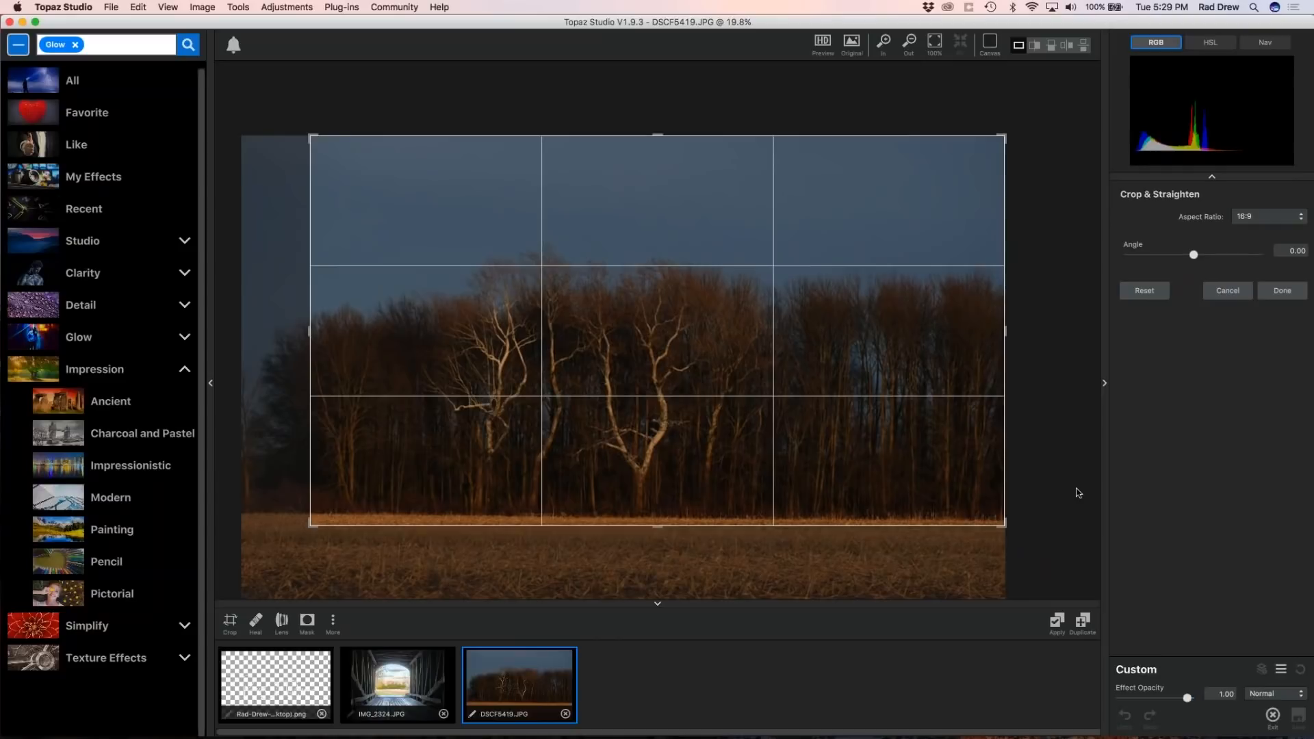
left_click_drag(308, 525, 305, 527)
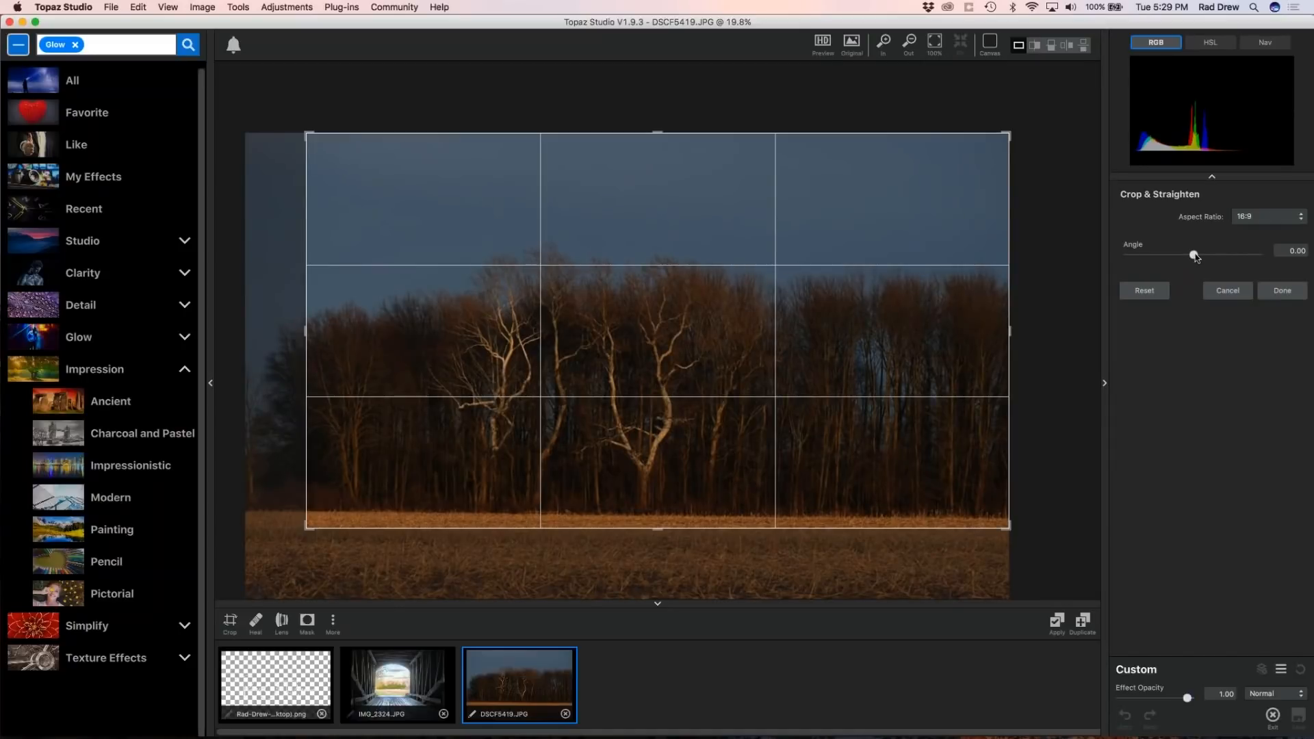
left_click_drag(1194, 256, 1192, 256)
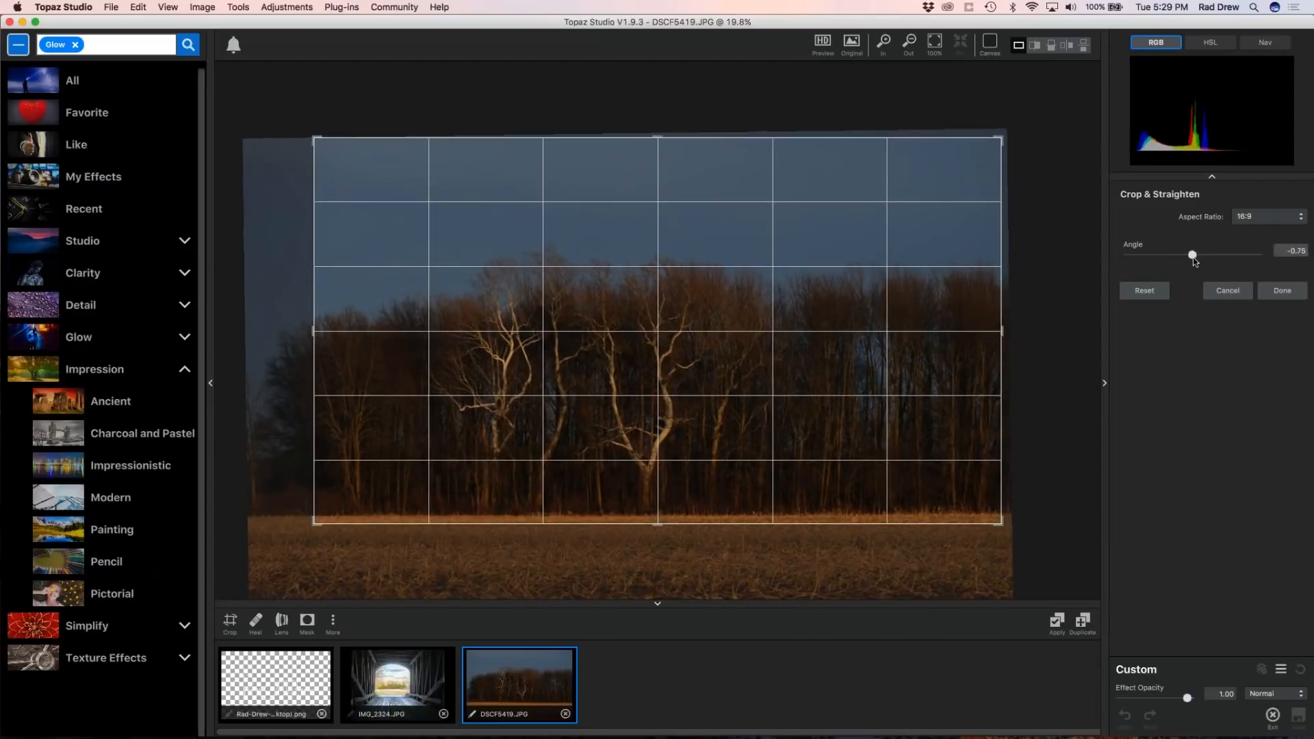
left_click_drag(1193, 258, 1193, 259)
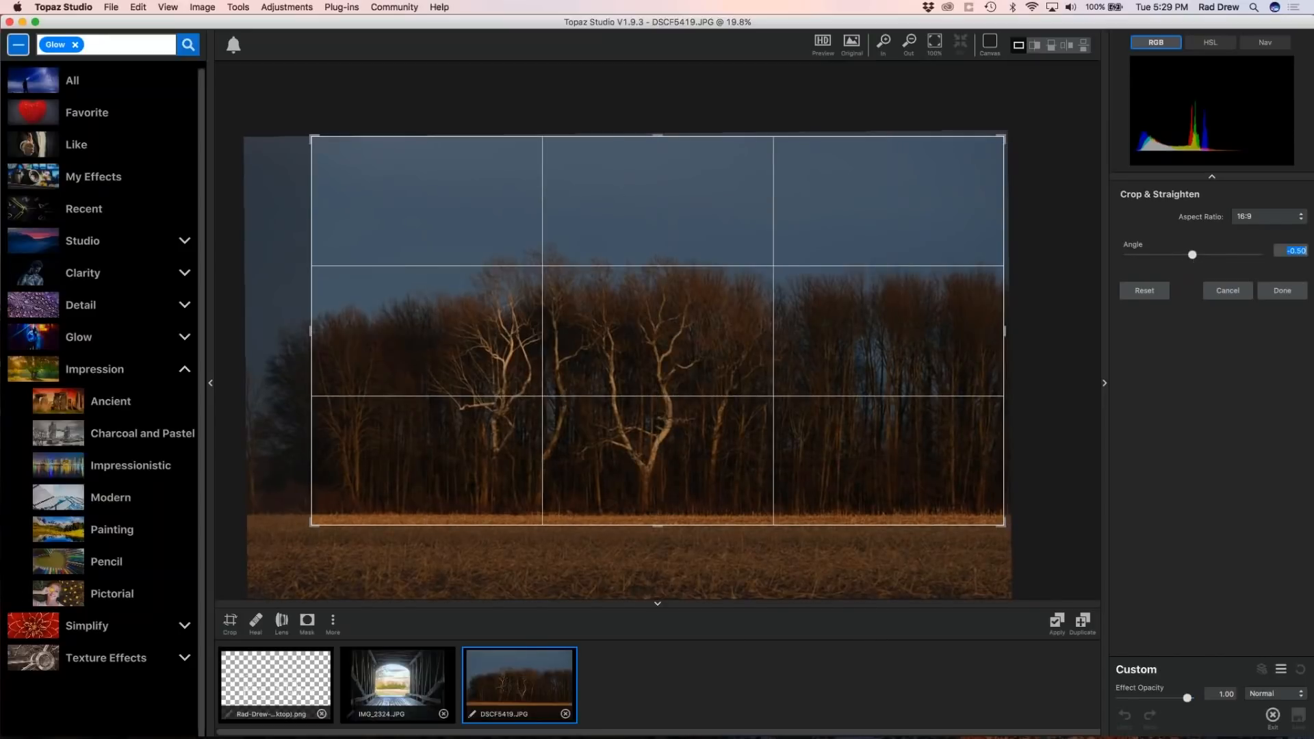
left_click(1283, 291)
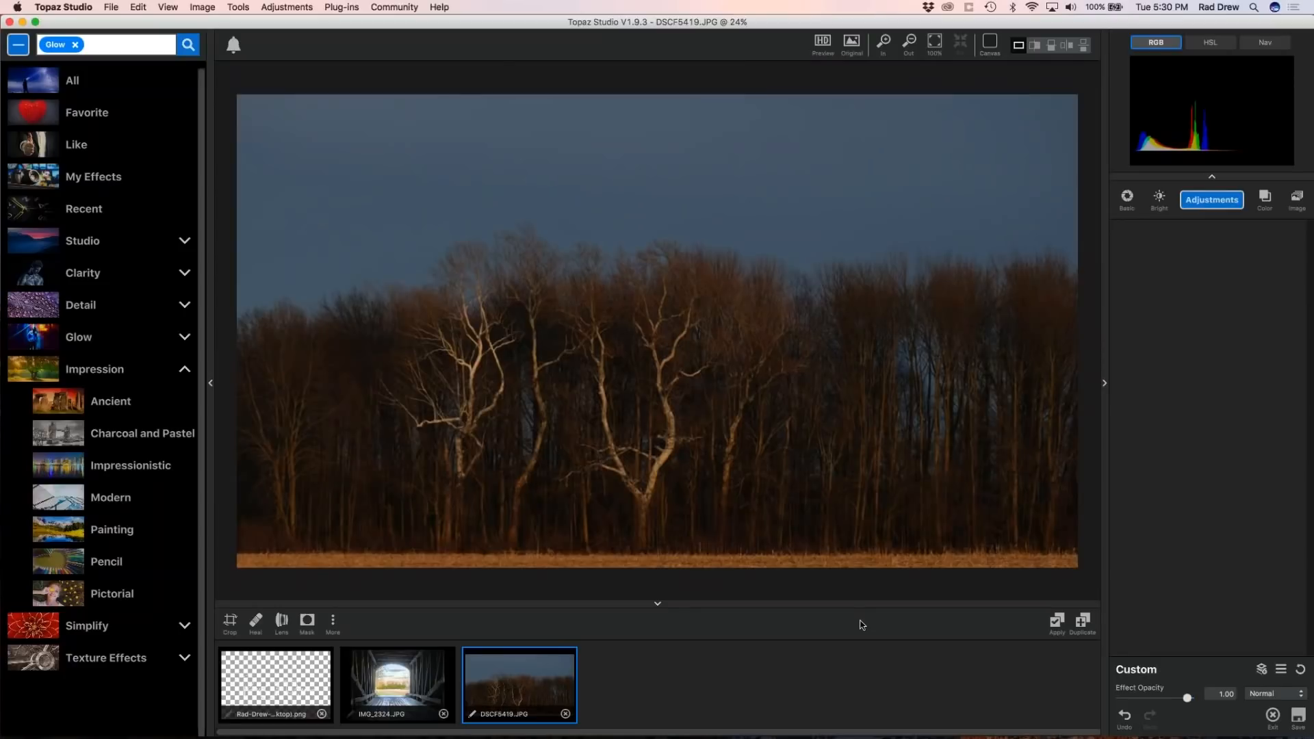
Add a Basic Adjustment to the tree line photo with black level -0.20 and white level 1.00.
left_click(1127, 197)
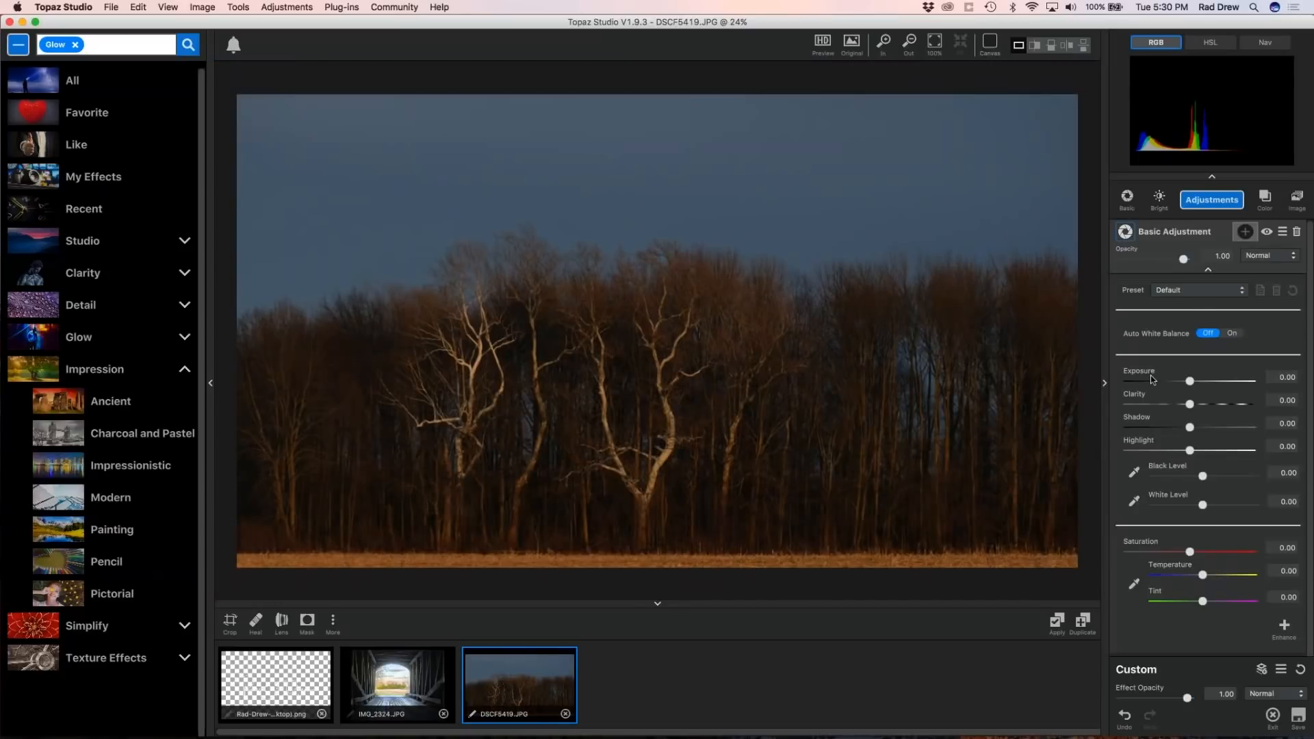
left_click(1190, 481)
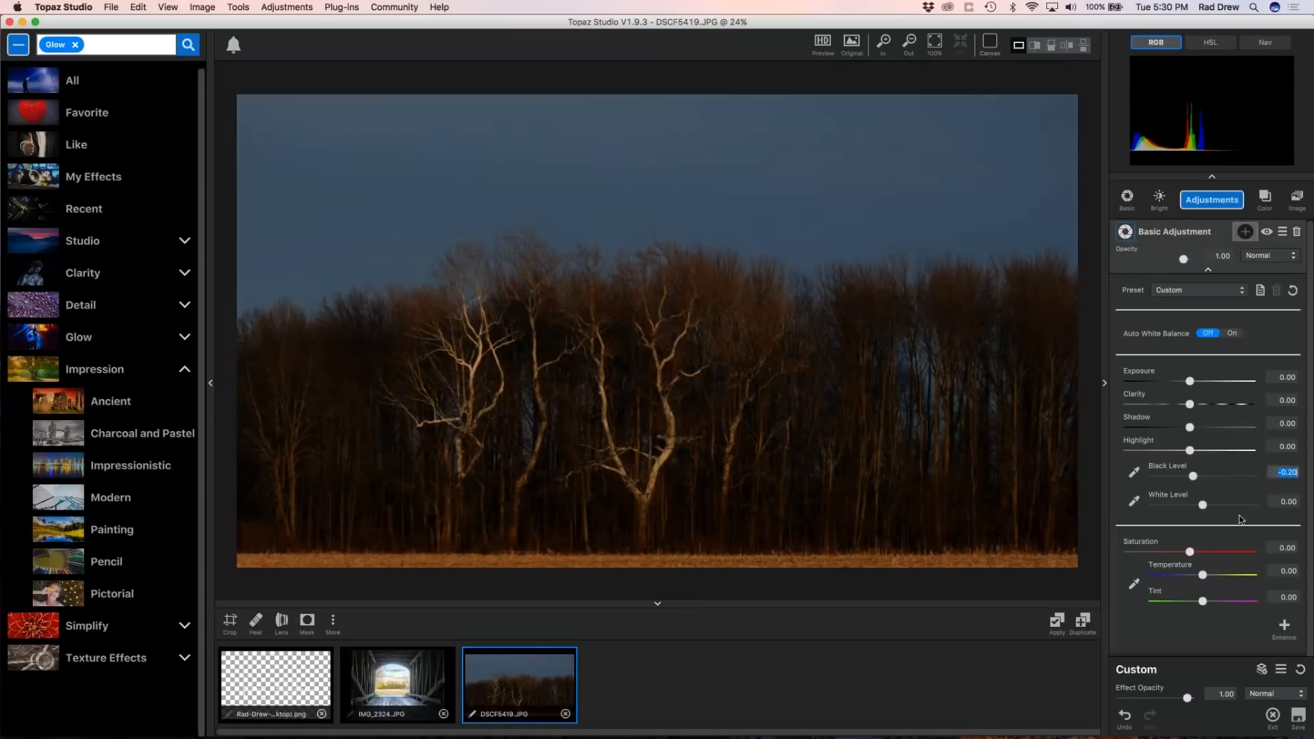
left_click_drag(1202, 505, 1252, 517)
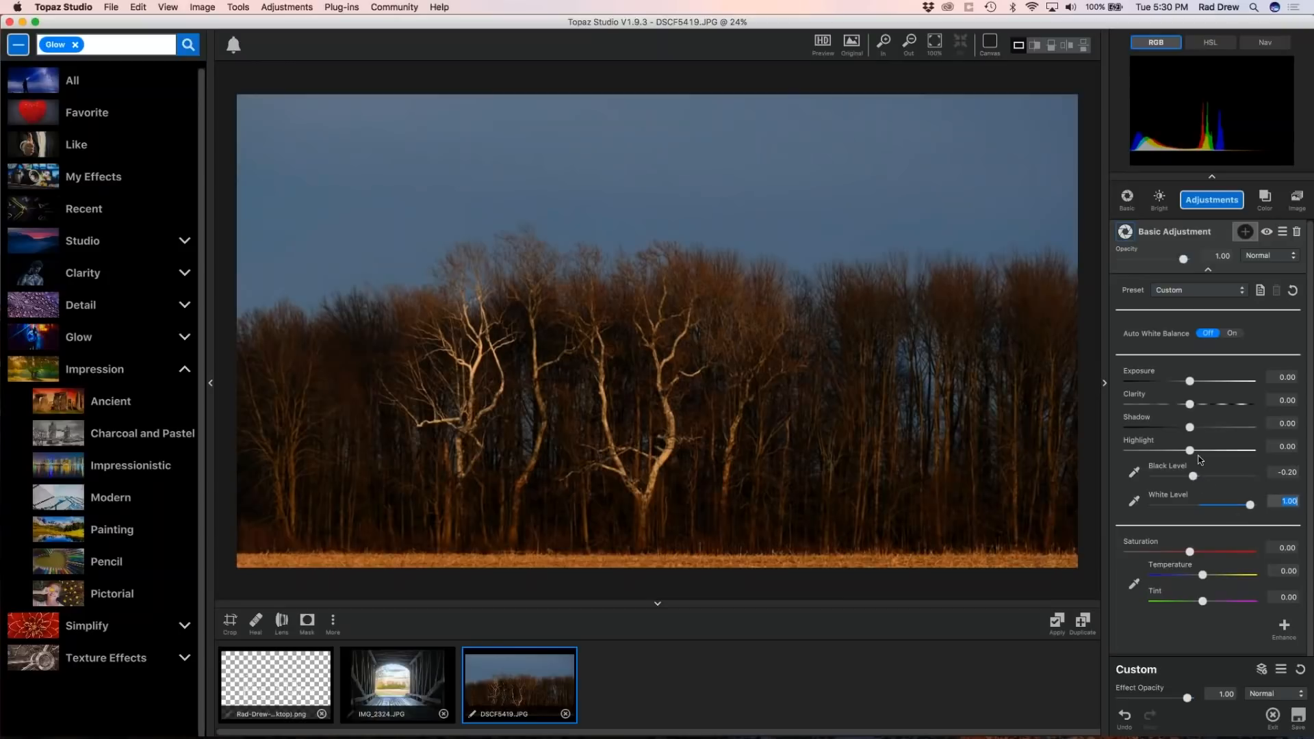
Raise the Basic Adjustment's highlight to 0.91 and its exposure to 0.33.
left_click_drag(1191, 454, 1256, 460)
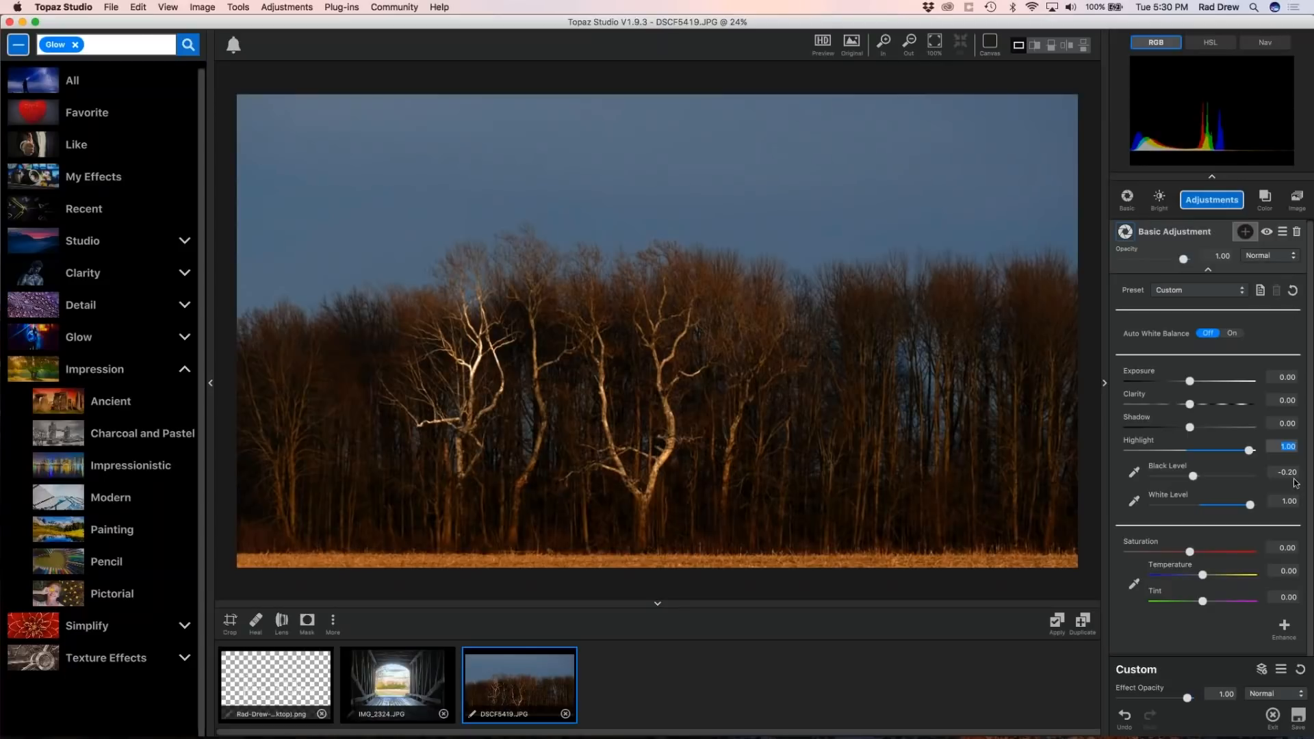
left_click_drag(1250, 451, 1242, 451)
left_click(1196, 381)
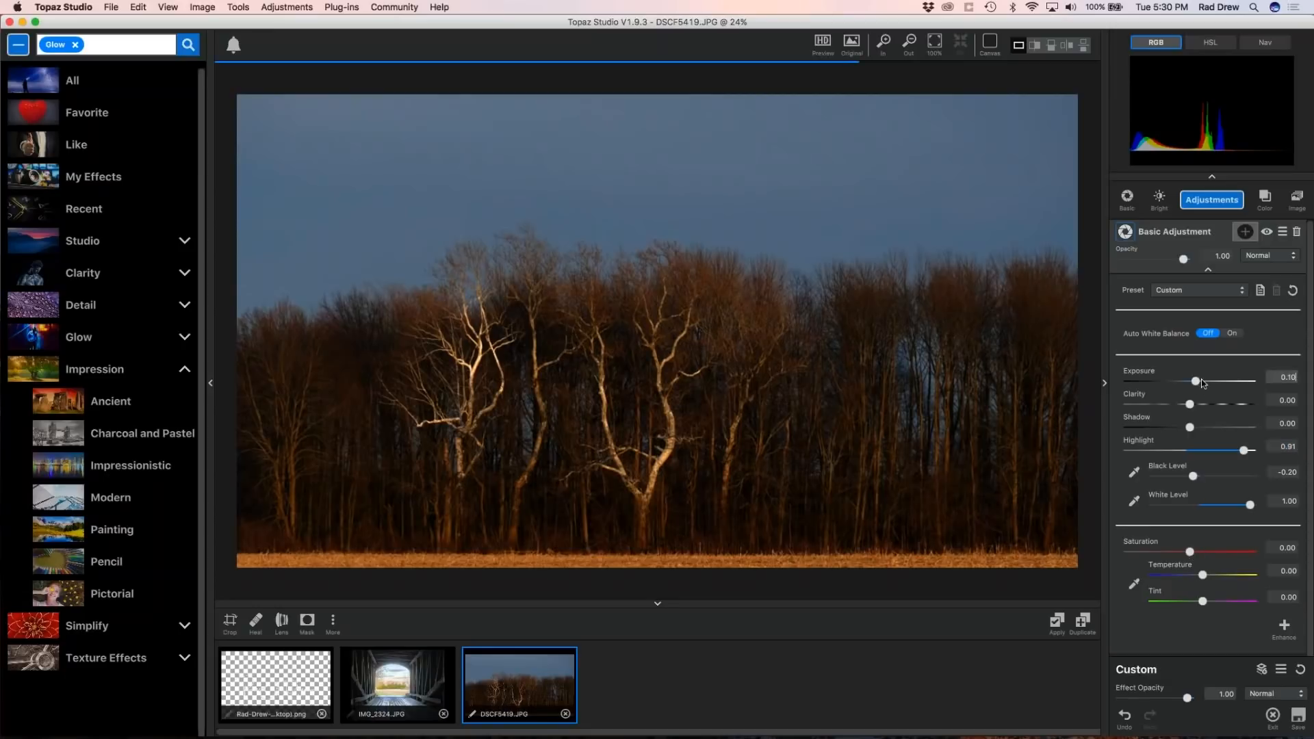
left_click_drag(1202, 382, 1210, 383)
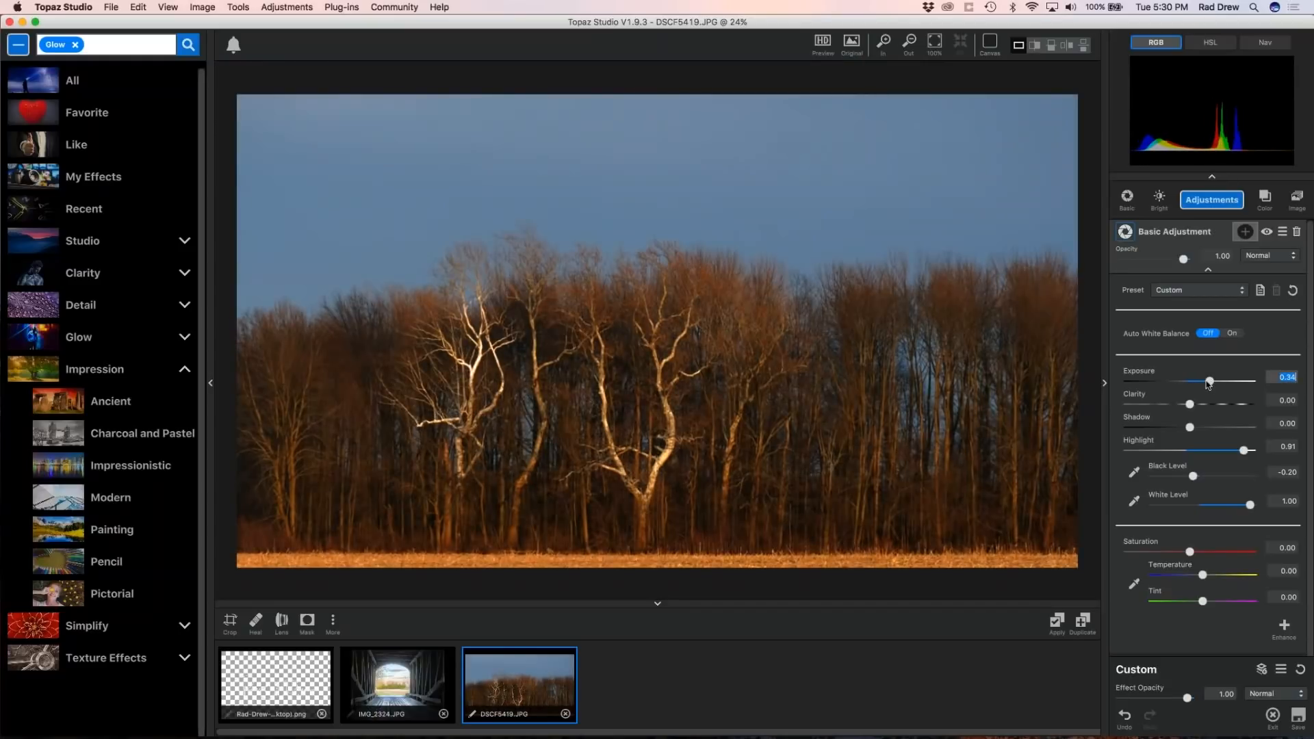
left_click(1209, 382)
Fine-tune the Basic Adjustment's highlight to 0.64, judging it on the pale tree trunks, and collapse its settings.
left_click(1244, 451)
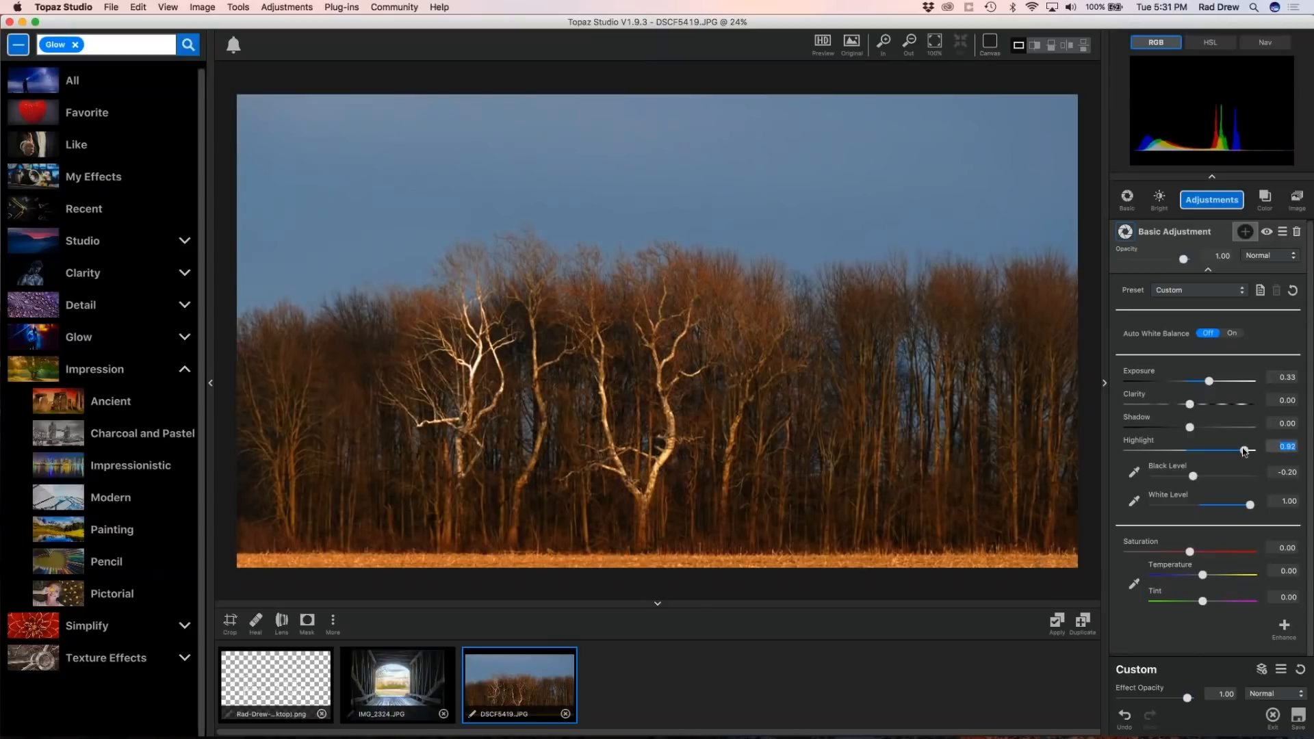
left_click(1244, 451)
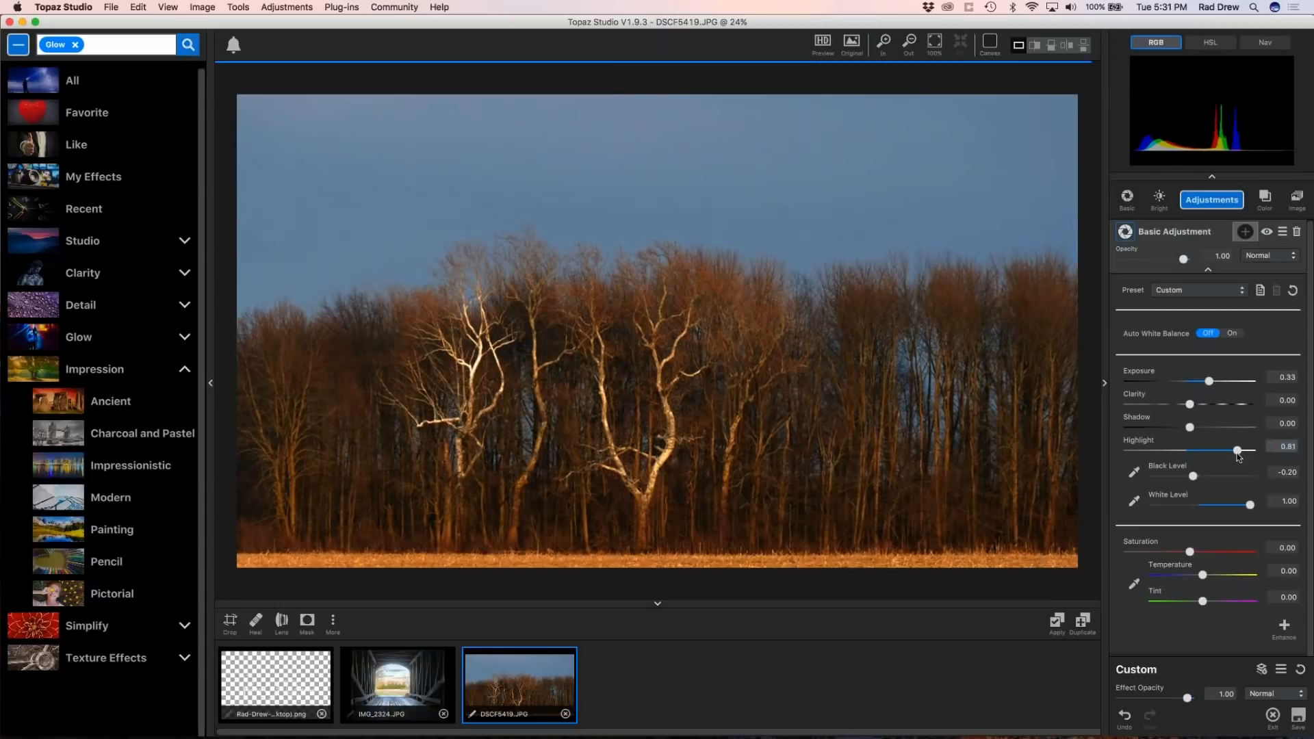
left_click_drag(1242, 451, 1234, 453)
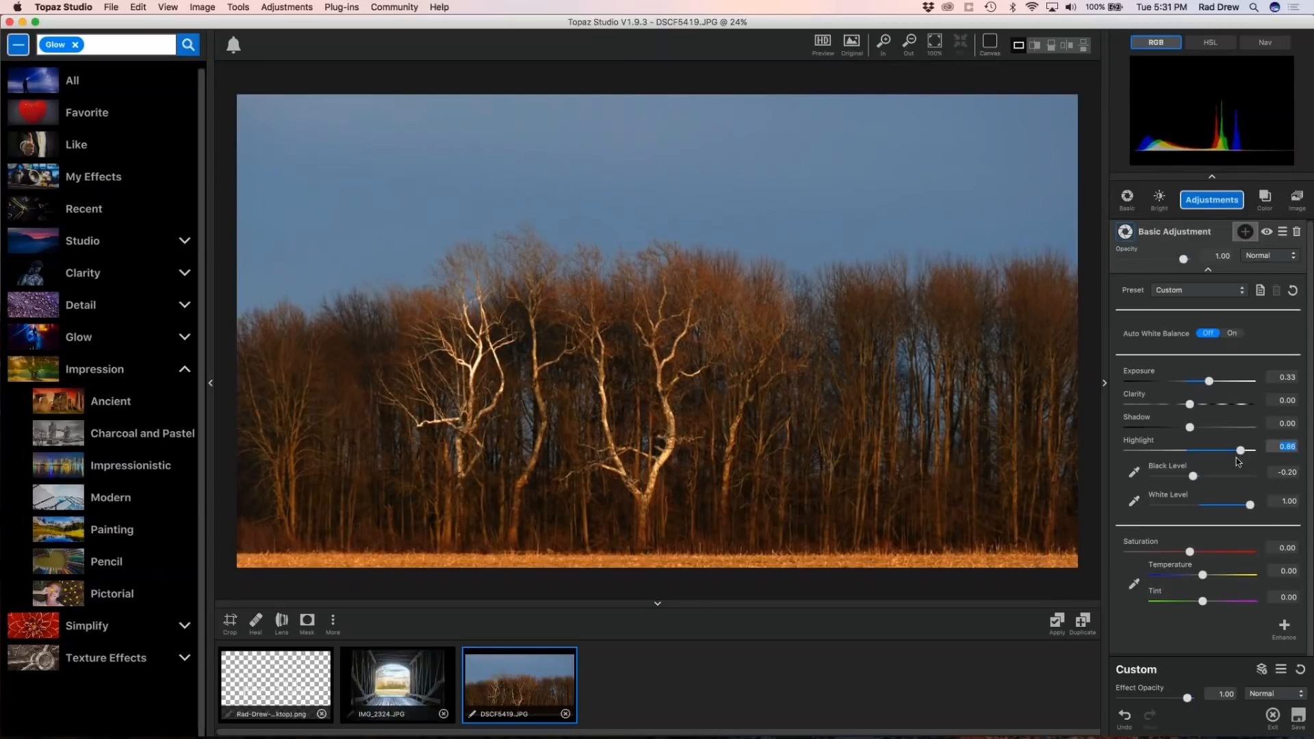
left_click_drag(1241, 452, 1237, 452)
scroll(458, 379, "up", 5)
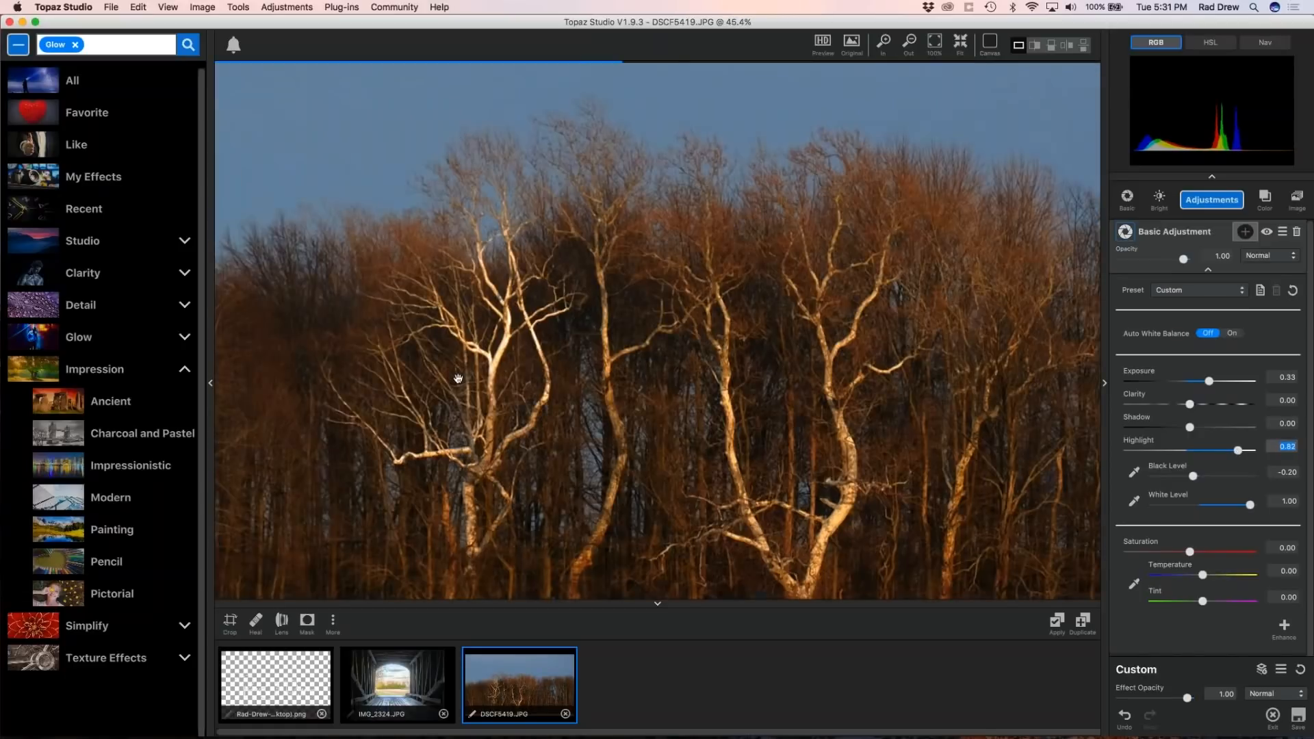
scroll(458, 378, "up", 2)
left_click_drag(1239, 452, 1228, 454)
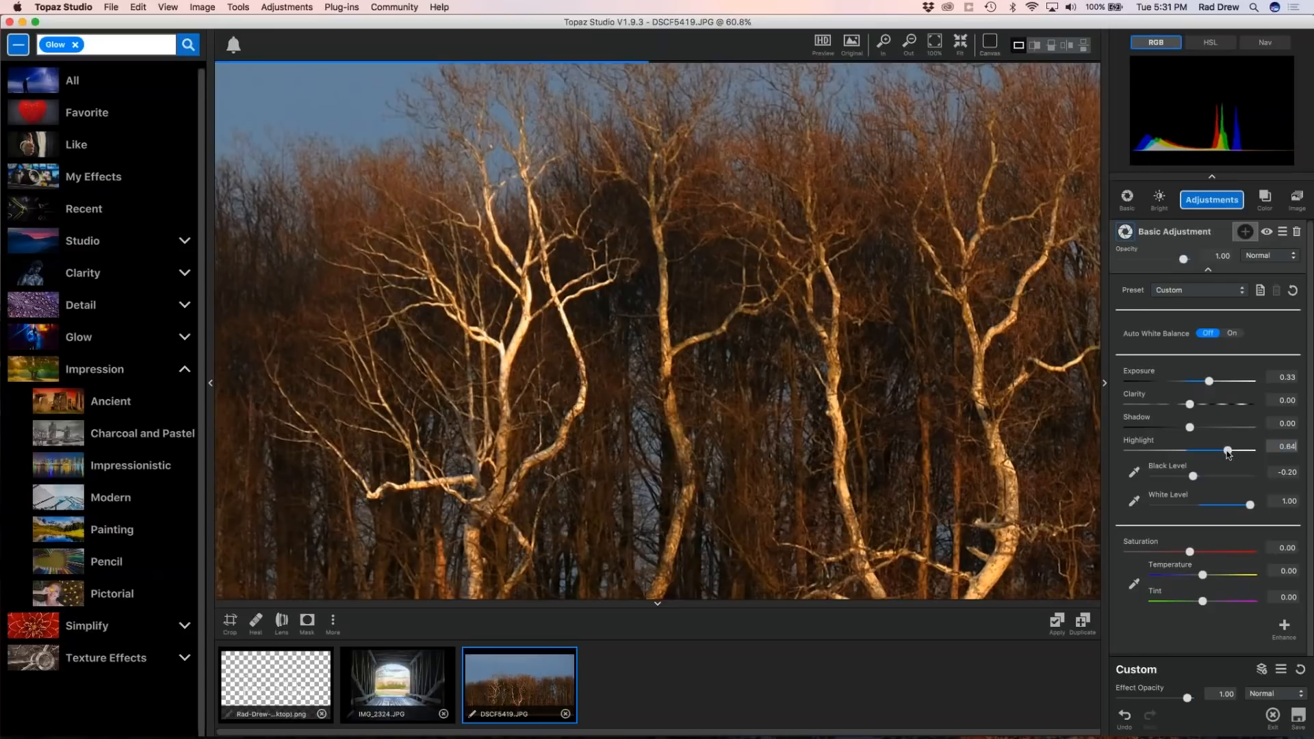
scroll(753, 381, "down", 5)
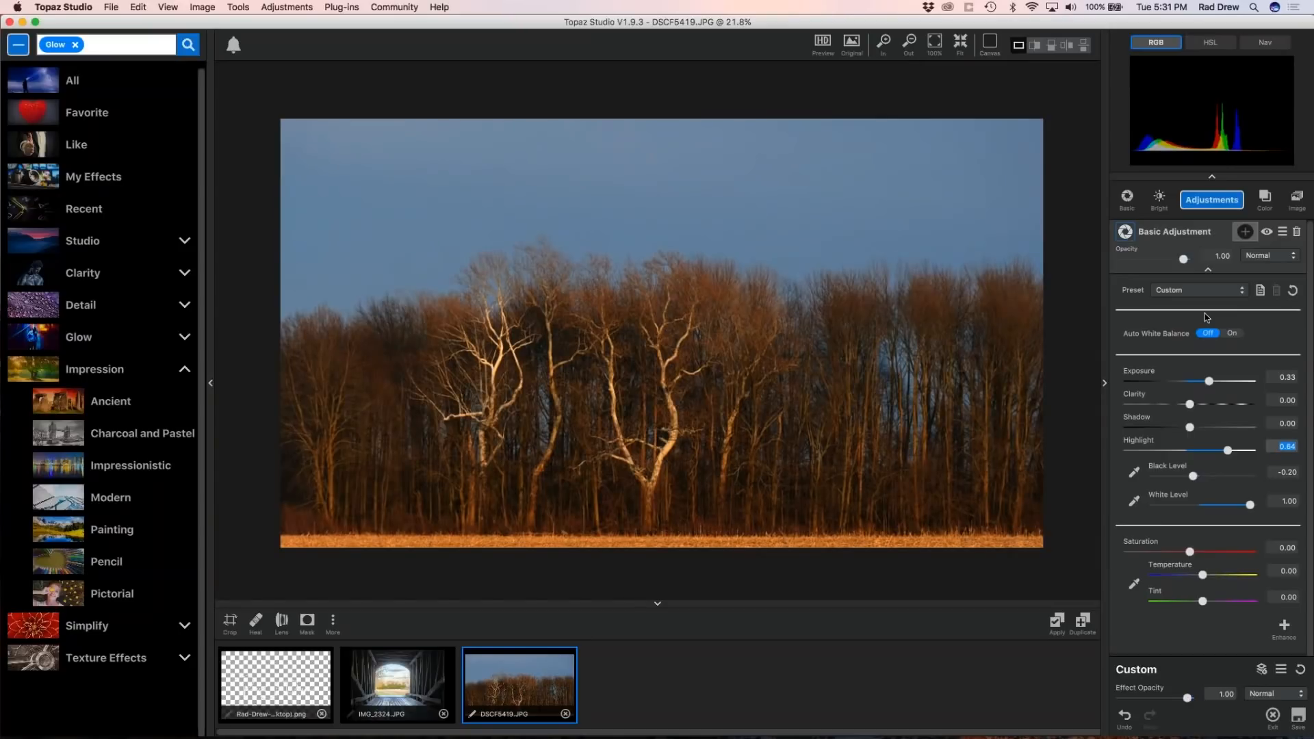
left_click(1208, 269)
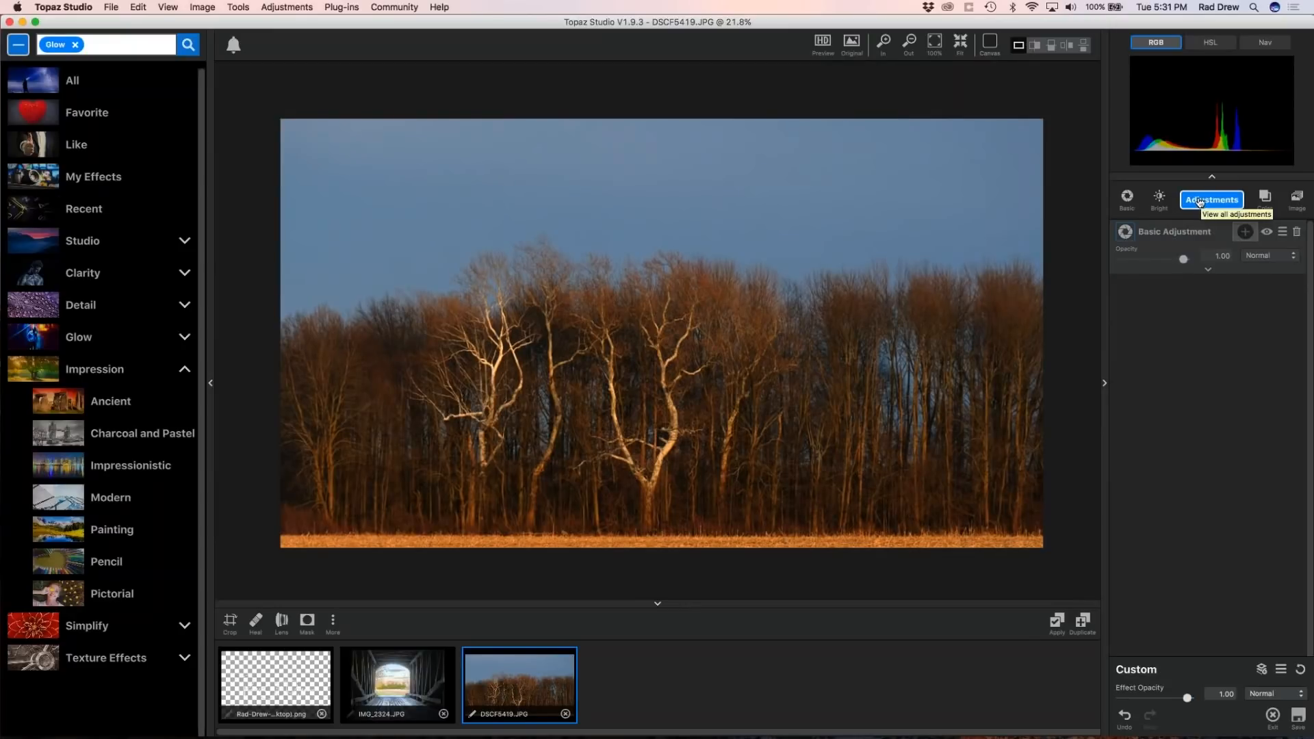
Add a Precision Detail adjustment with highlight small detail 0.55, medium detail 0.32 and large detail 0.24.
left_click(1199, 202)
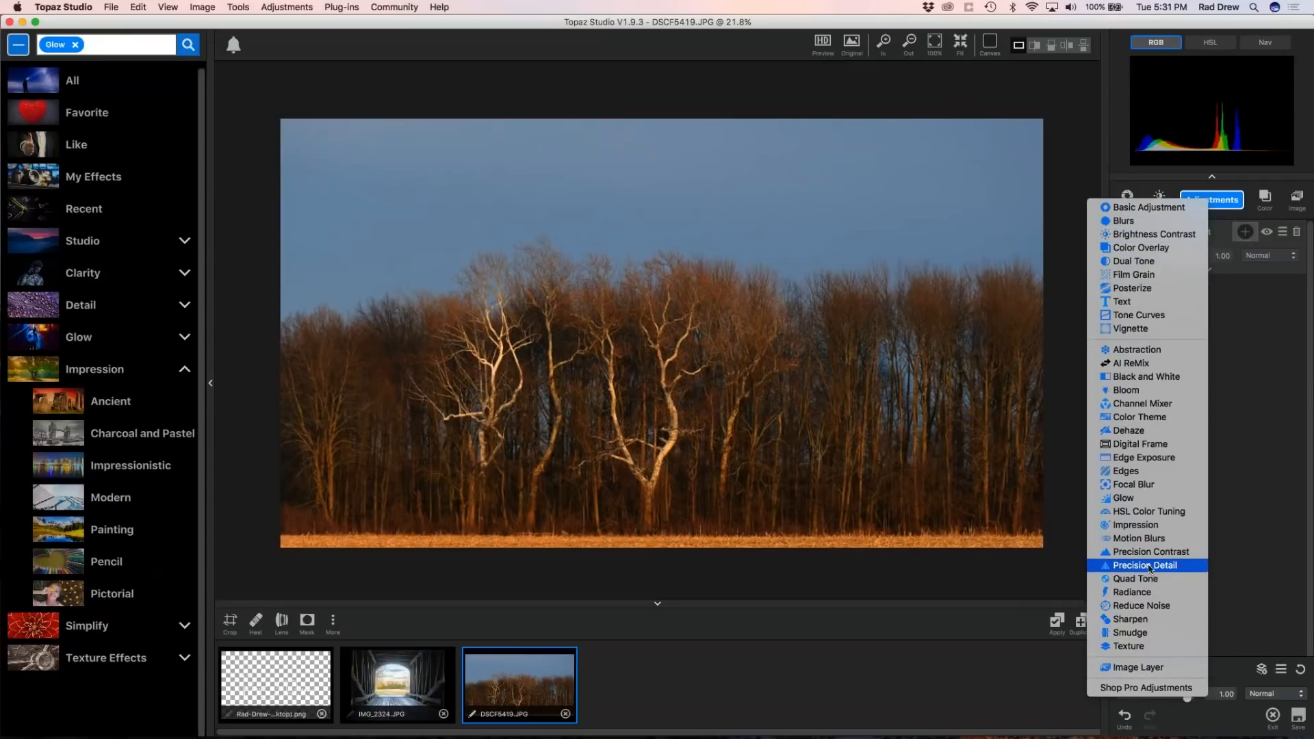
left_click(1246, 567)
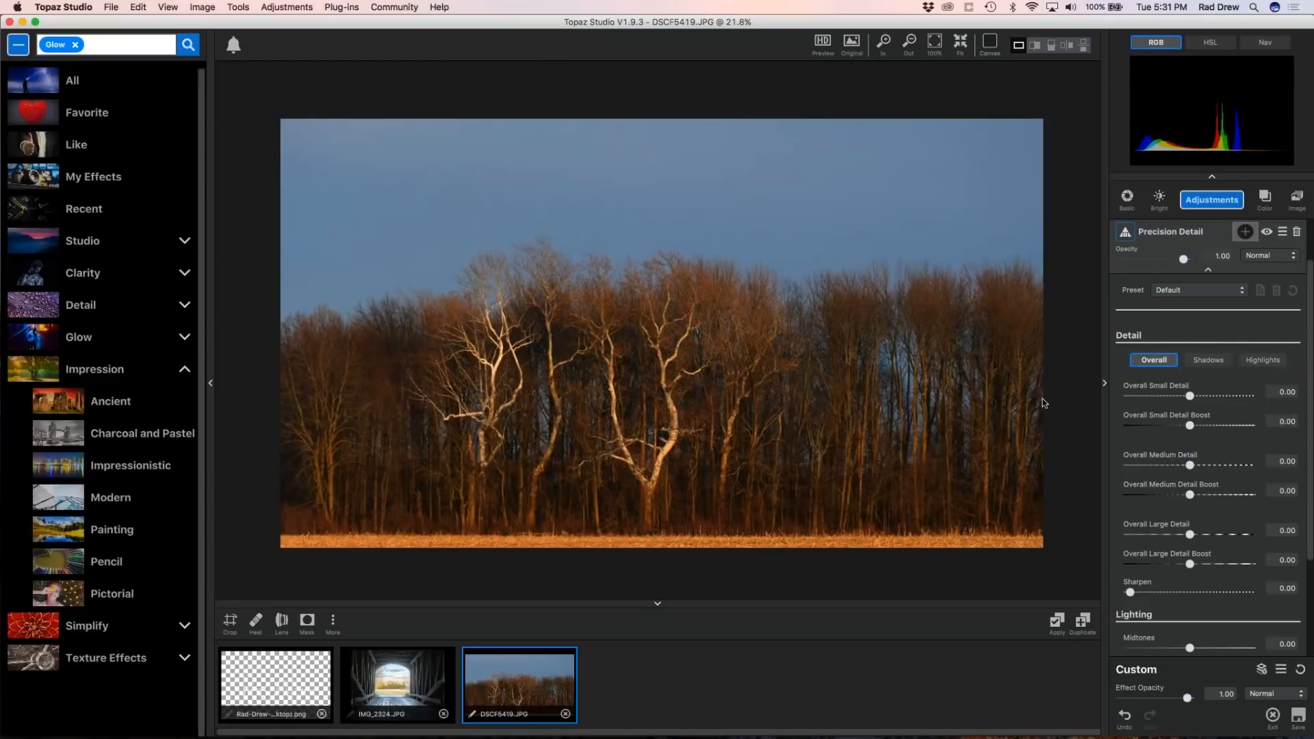
left_click(1262, 360)
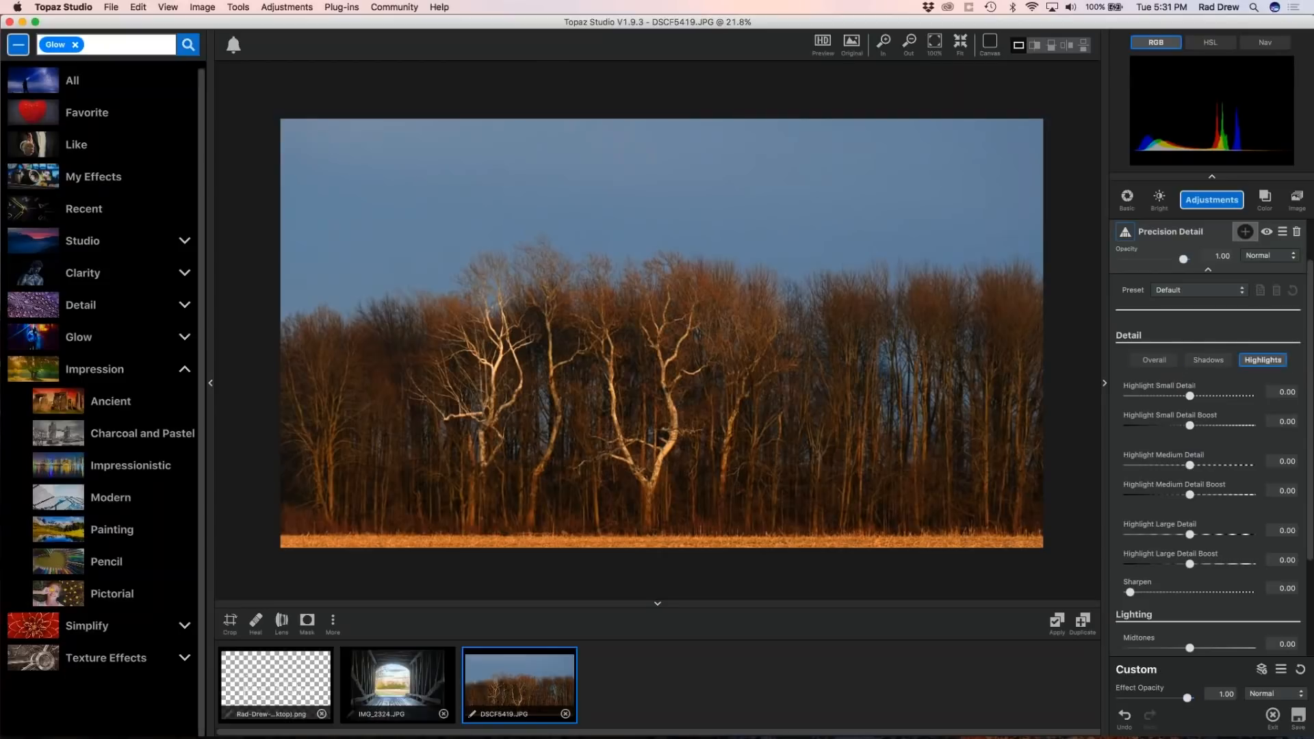
left_click_drag(1192, 400, 1215, 401)
scroll(292, 408, "up", 1)
scroll(293, 408, "up", 3)
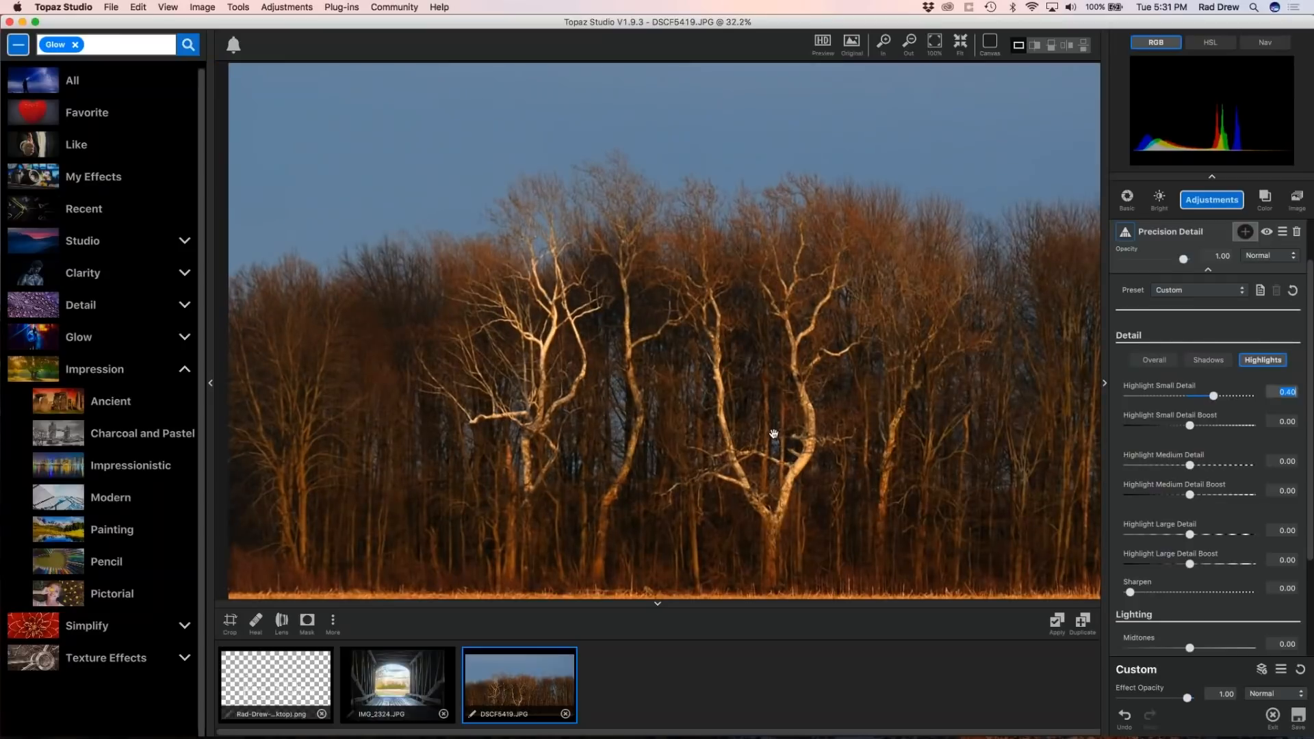
left_click_drag(1214, 396, 1224, 399)
left_click_drag(1189, 465, 1205, 468)
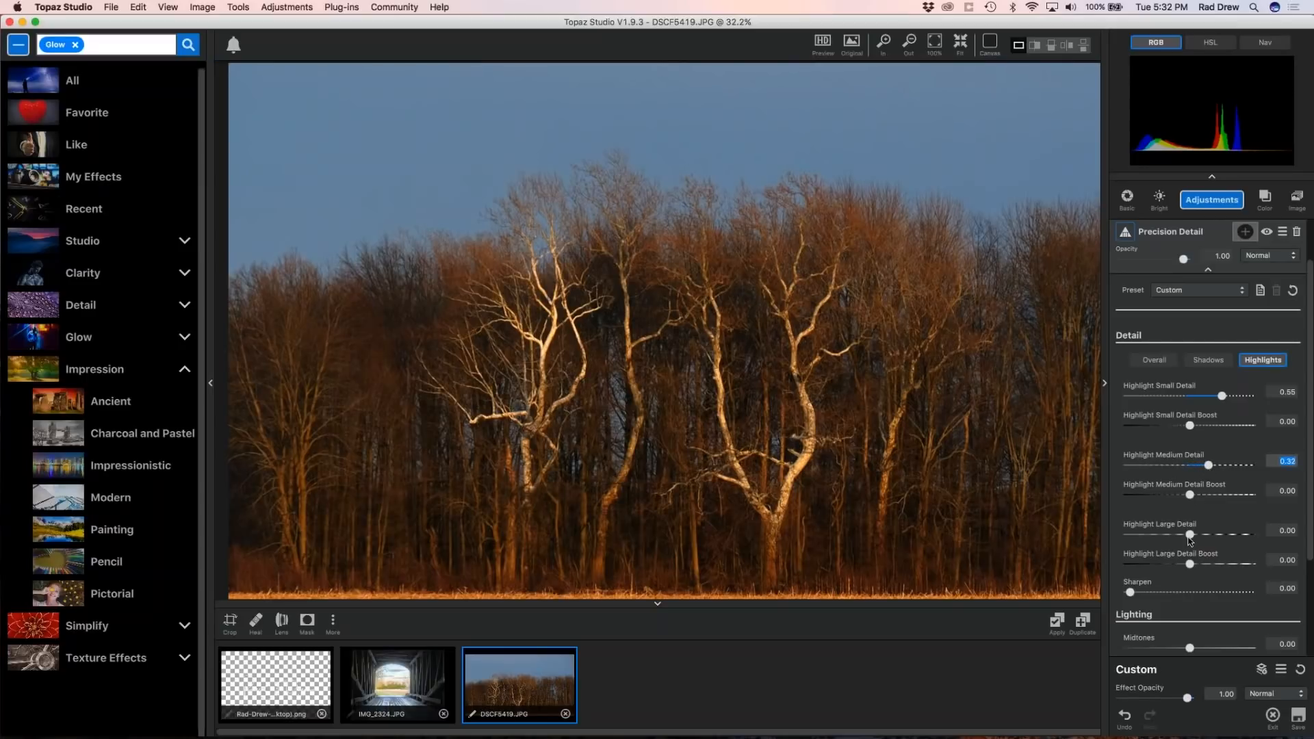
left_click_drag(1192, 537, 1205, 536)
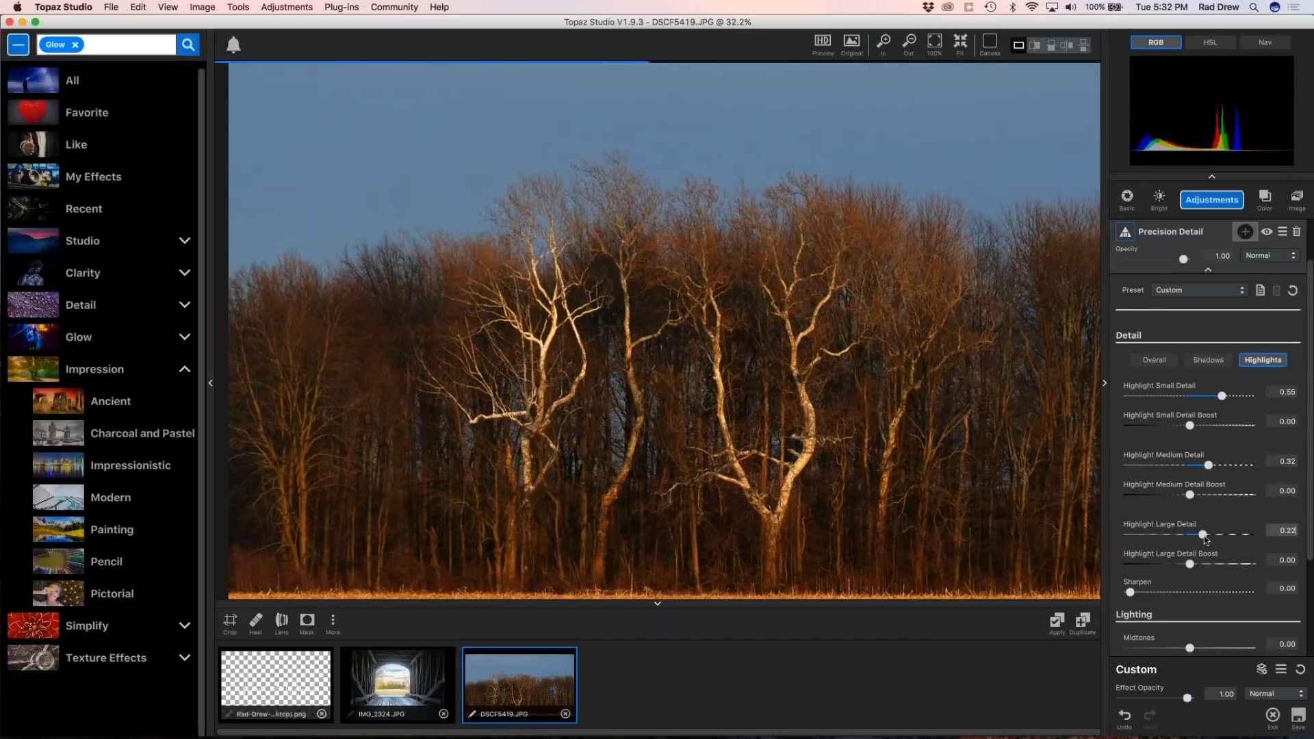
Set the Precision Detail sharpening to 0.07, checking the effect on the pale tree trunks.
scroll(720, 403, "down", 2)
scroll(720, 403, "up", 2)
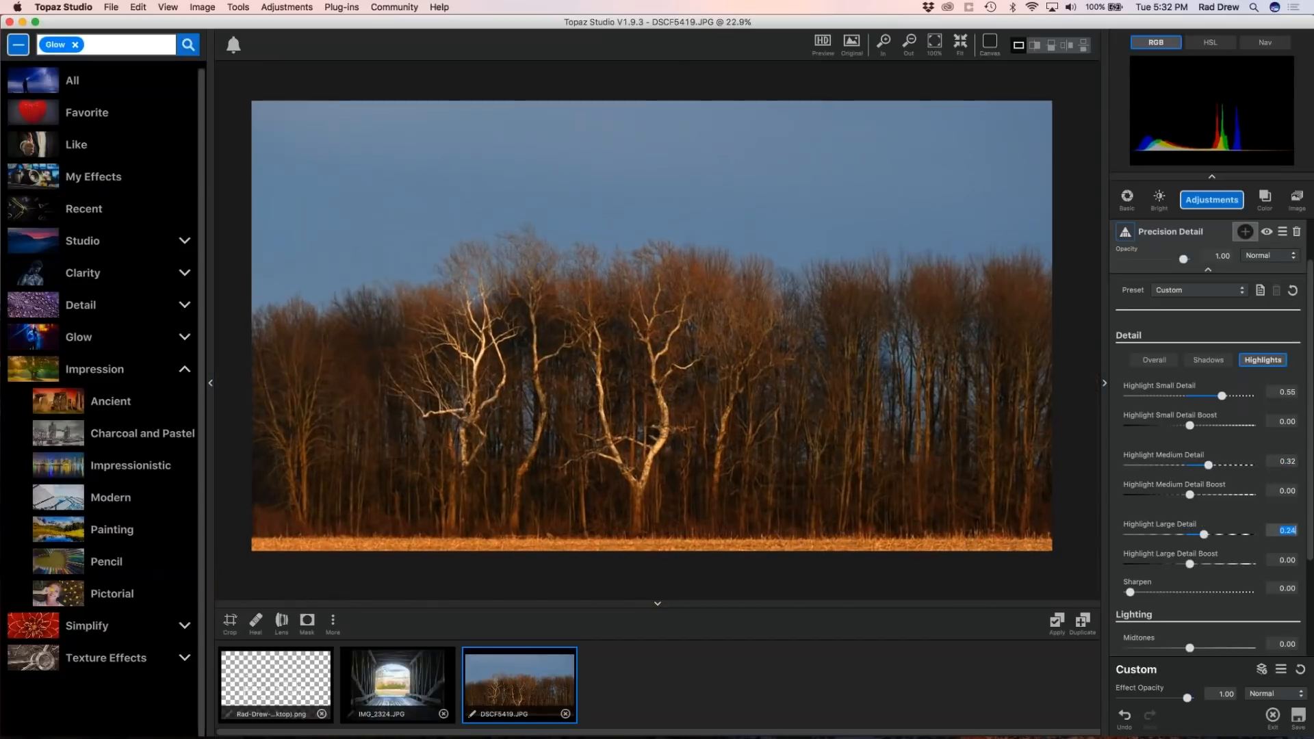
scroll(364, 335, "up", 2)
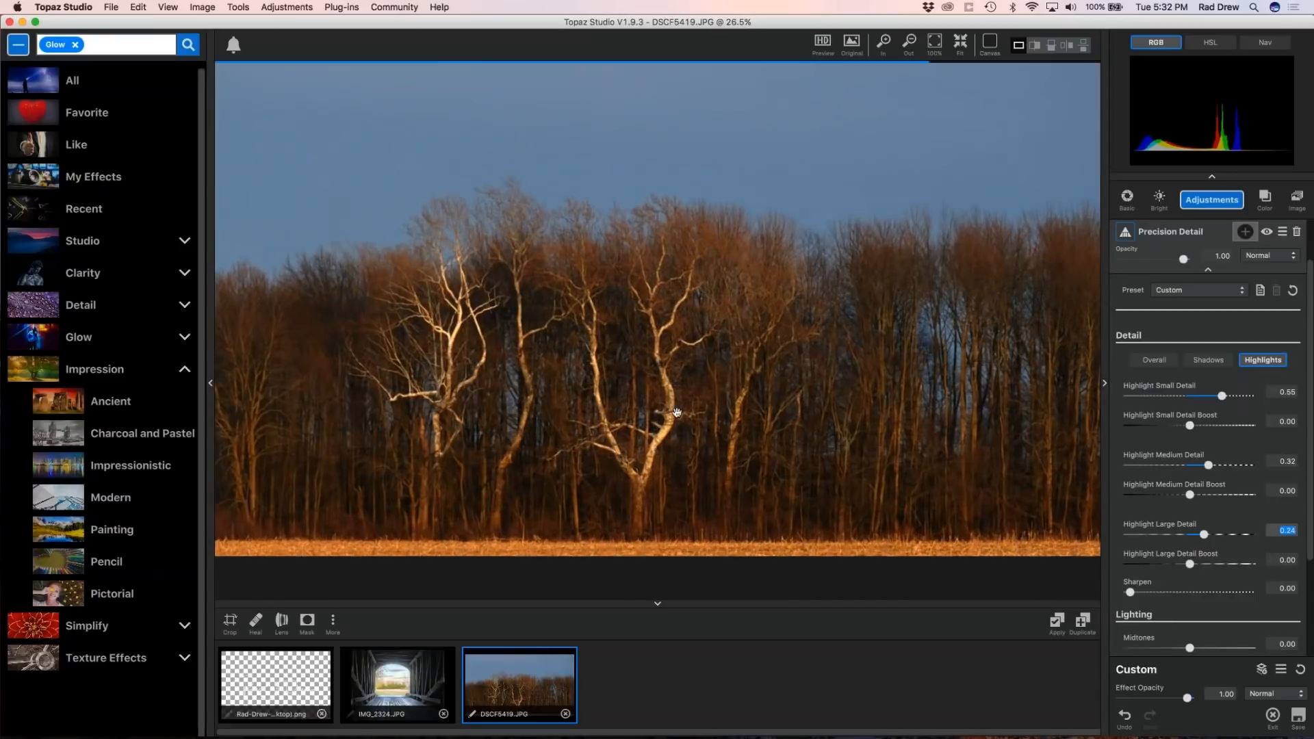
scroll(364, 335, "up", 2)
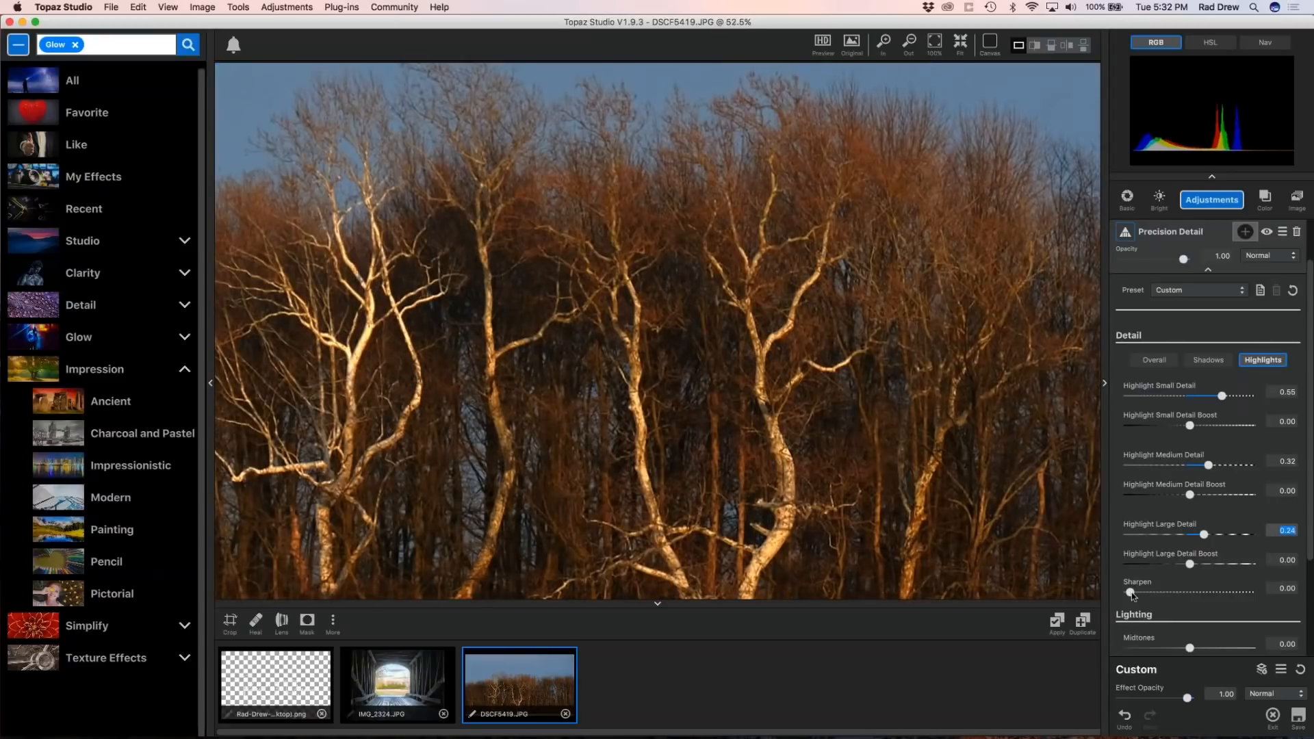
left_click_drag(1130, 592, 1149, 593)
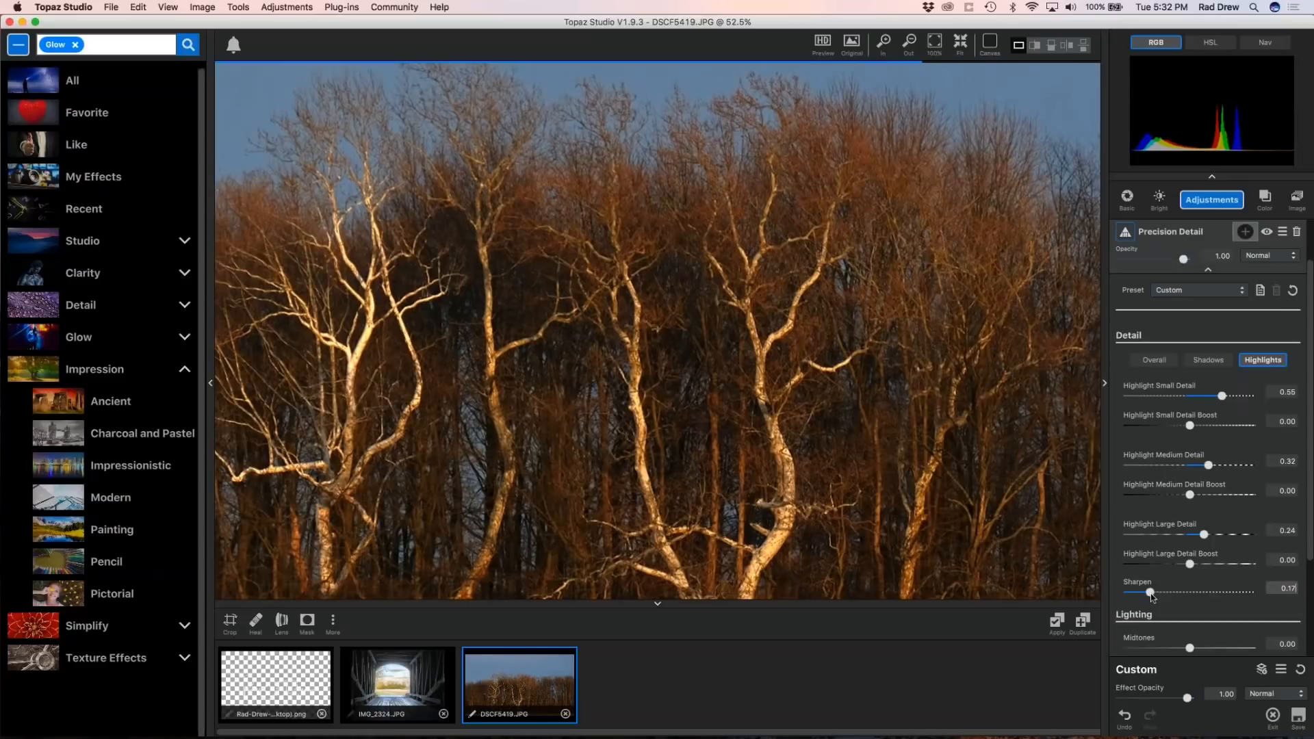
left_click_drag(1150, 592, 1139, 593)
scroll(583, 413, "down", 1)
scroll(598, 418, "down", 10)
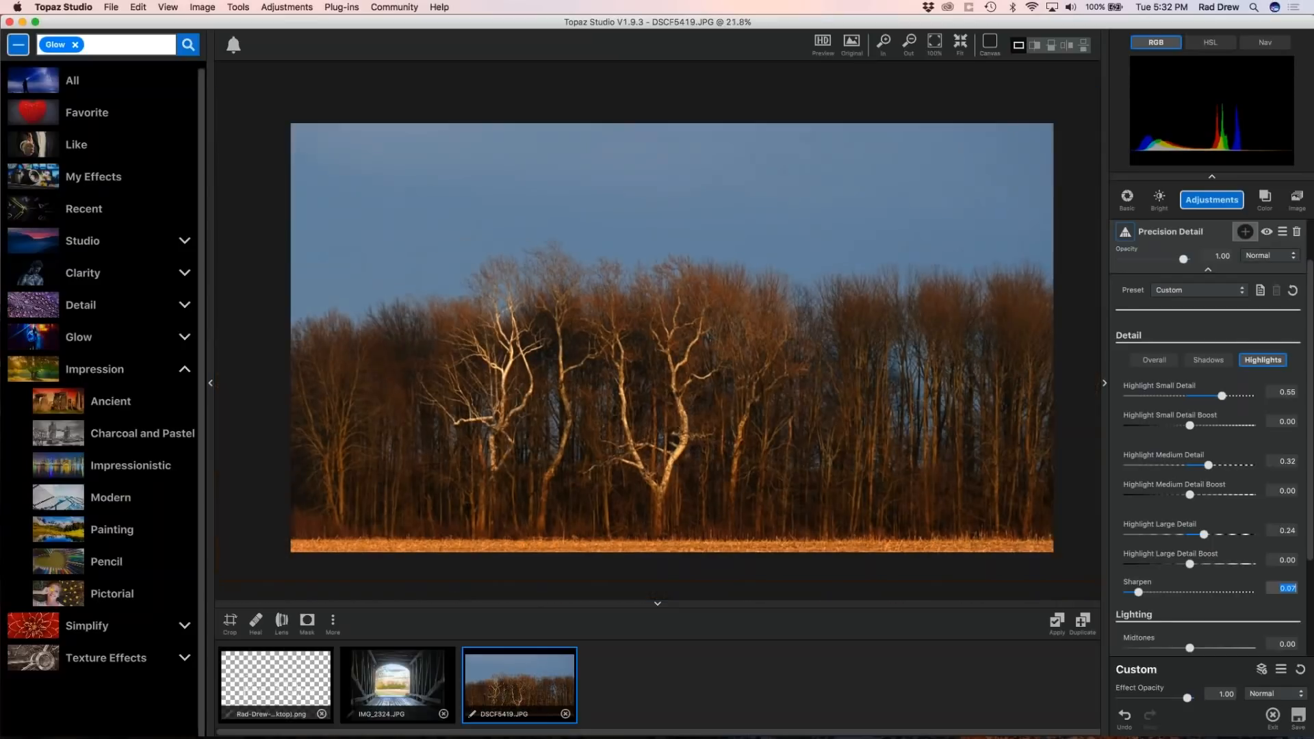
Set the Precision Detail lighting to midtones 0.39 and shadows 0.23, and collapse the adjustment's settings.
left_click_drag(1309, 479, 1309, 615)
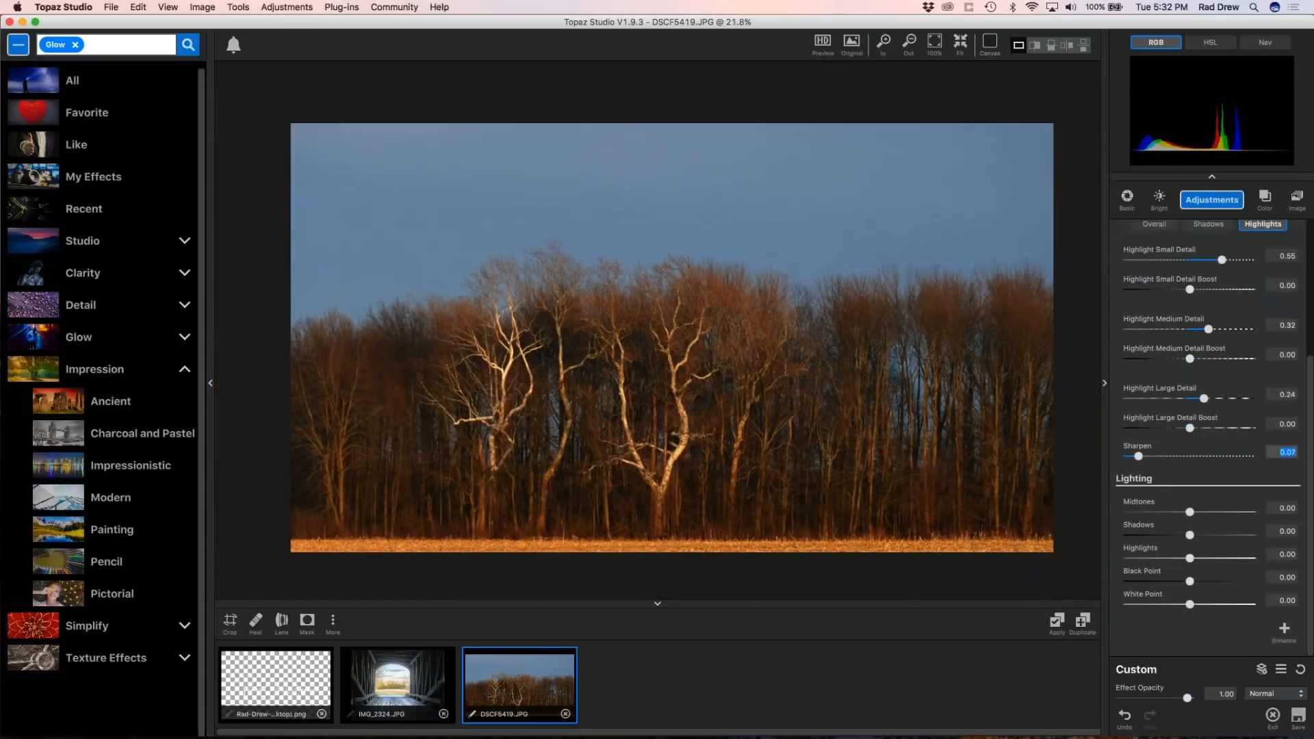
left_click_drag(1195, 513, 1213, 520)
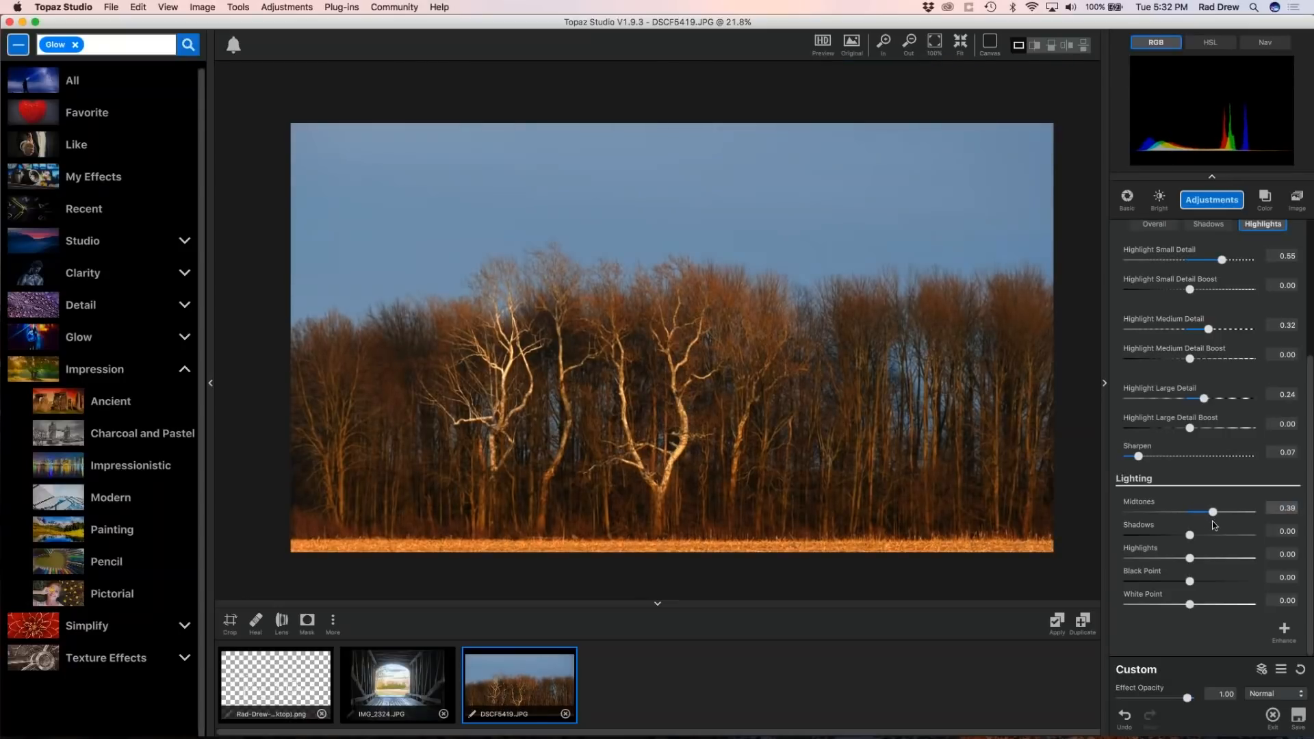
left_click_drag(1189, 536, 1205, 541)
scroll(1226, 455, "up", 1)
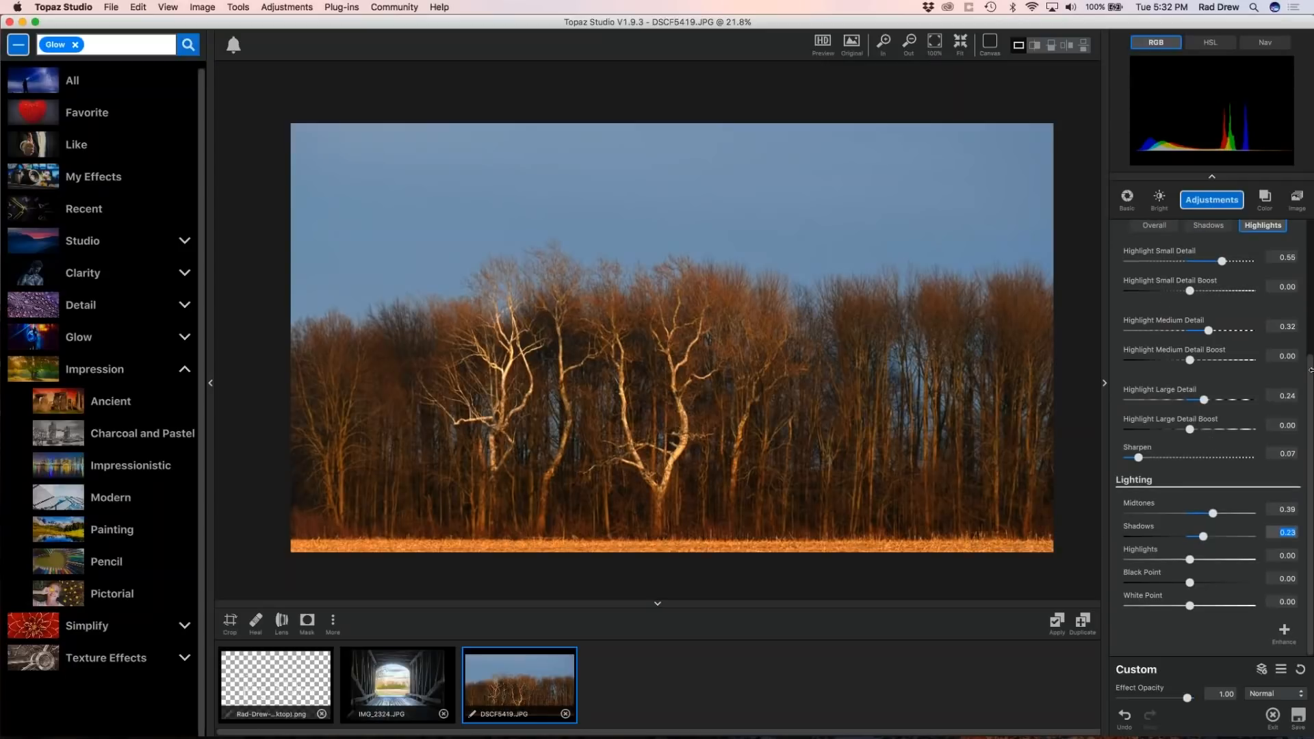
scroll(1300, 277, "up", 5)
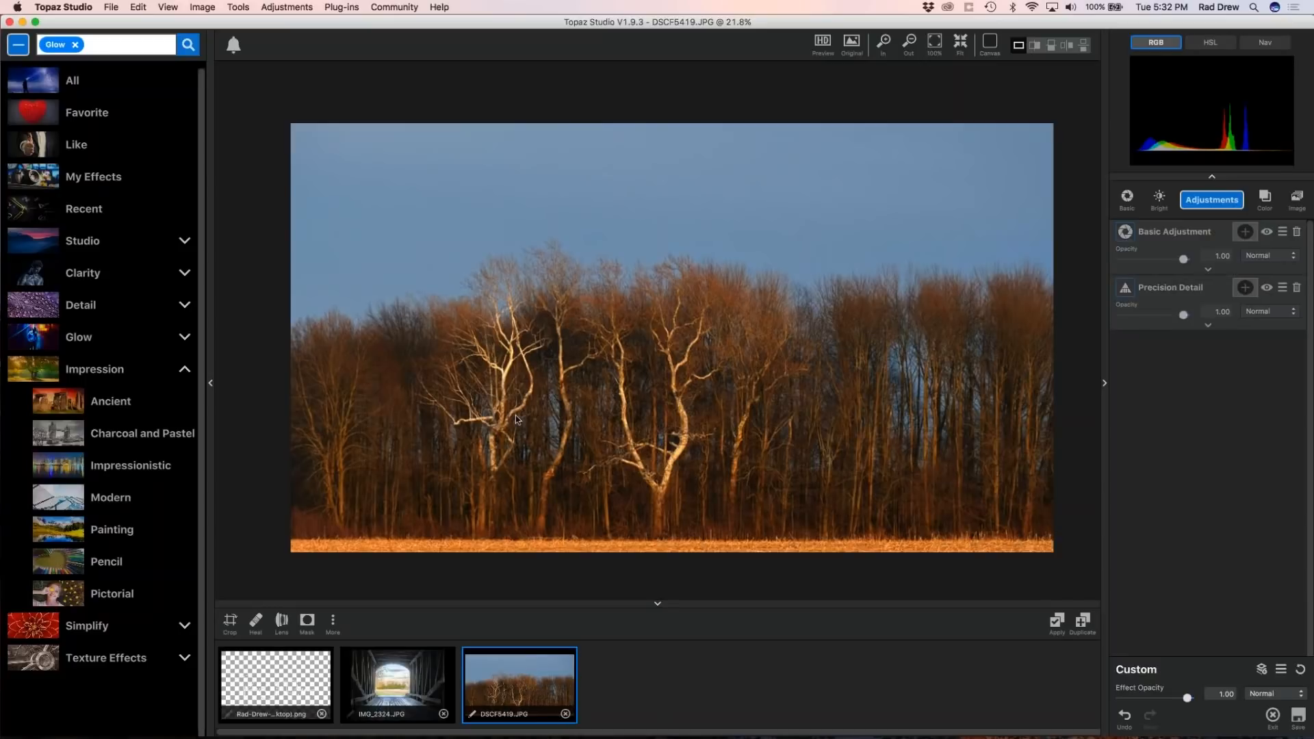
Apply the current adjustments to the photo and give the resulting image the Degas Dancers II effect, found by searching for "degas dancer".
left_click(1057, 622)
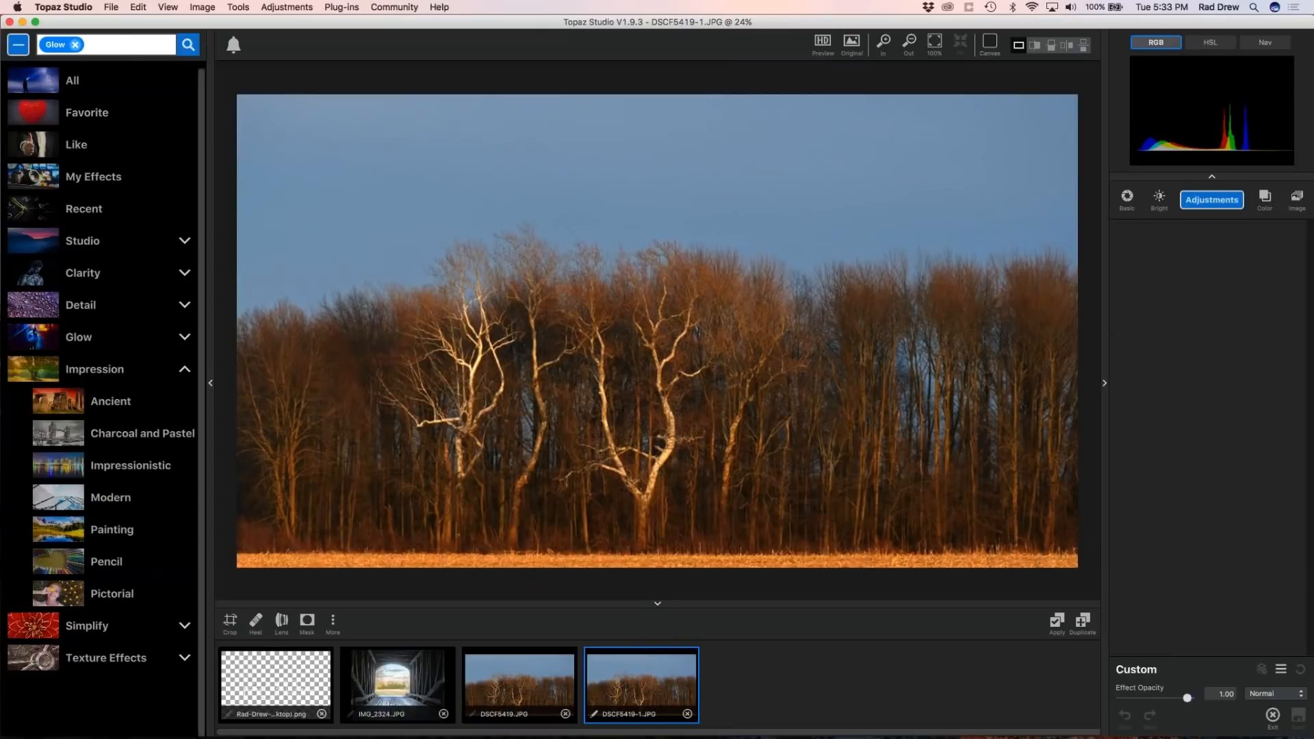
left_click(75, 45)
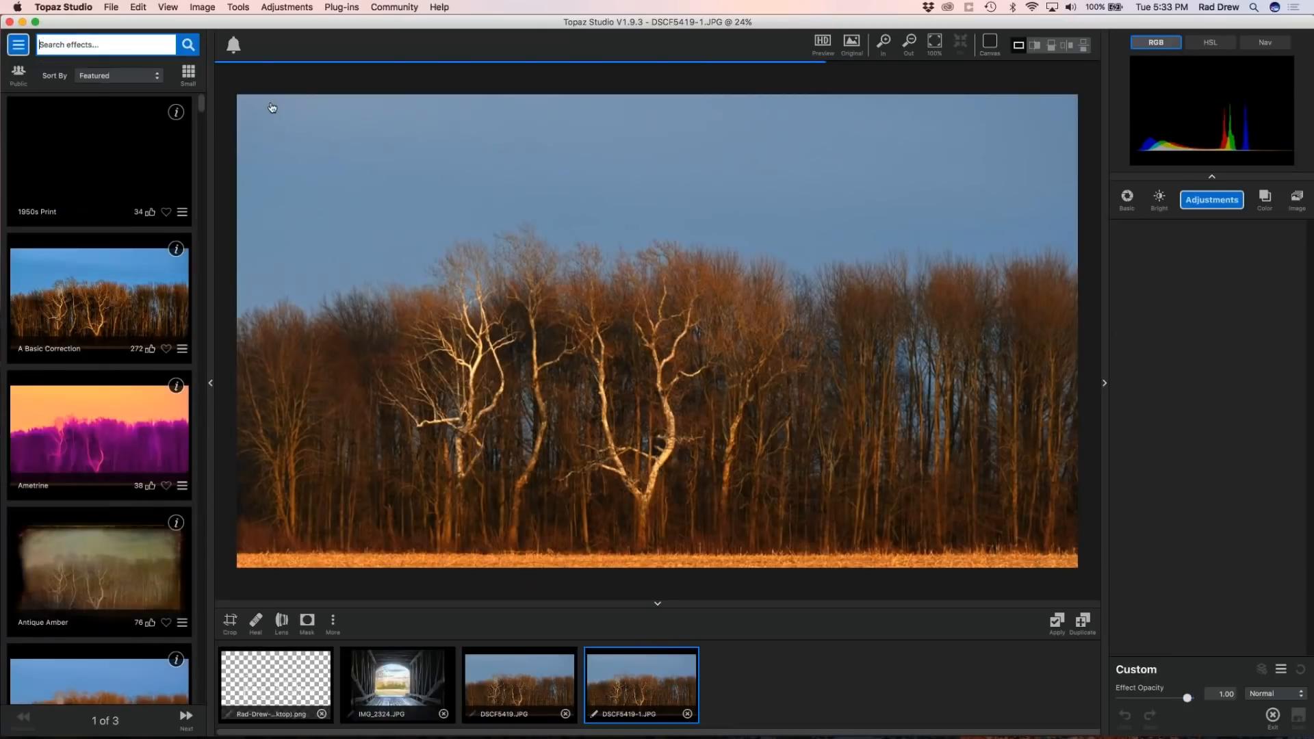
type("degas dancer")
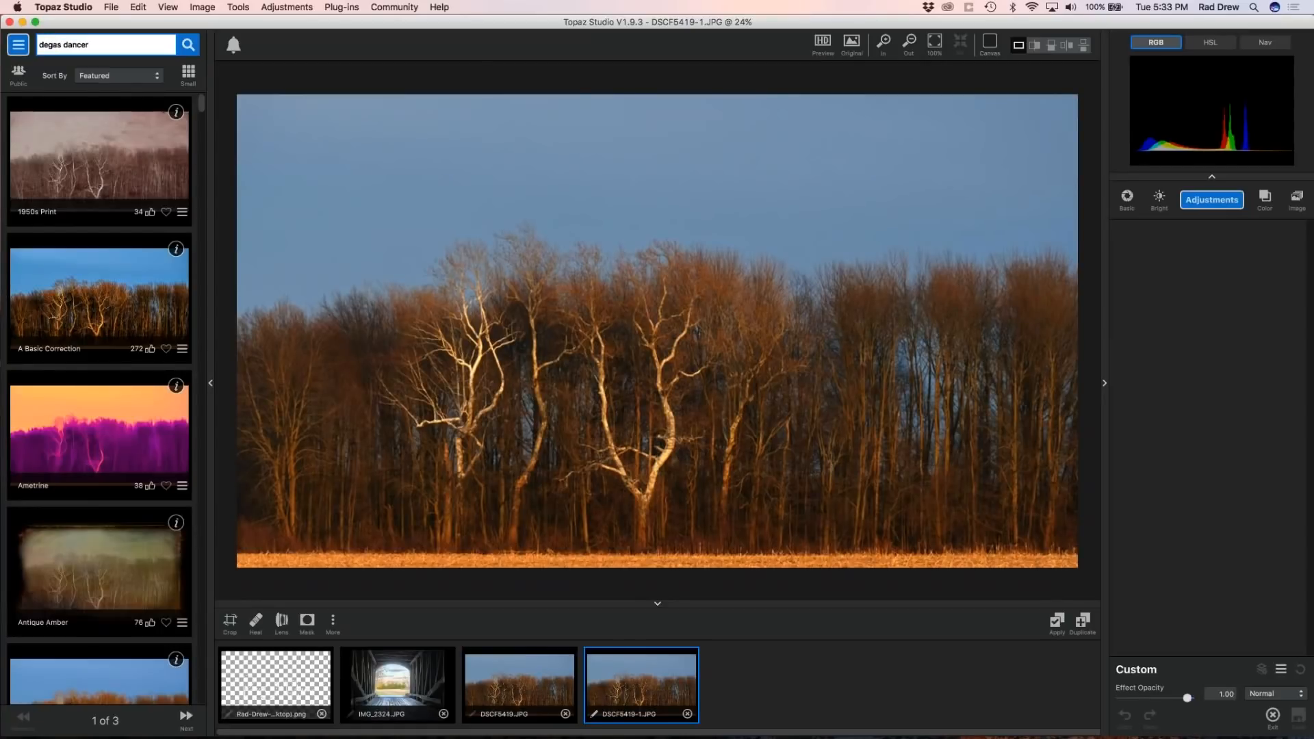
key("Return")
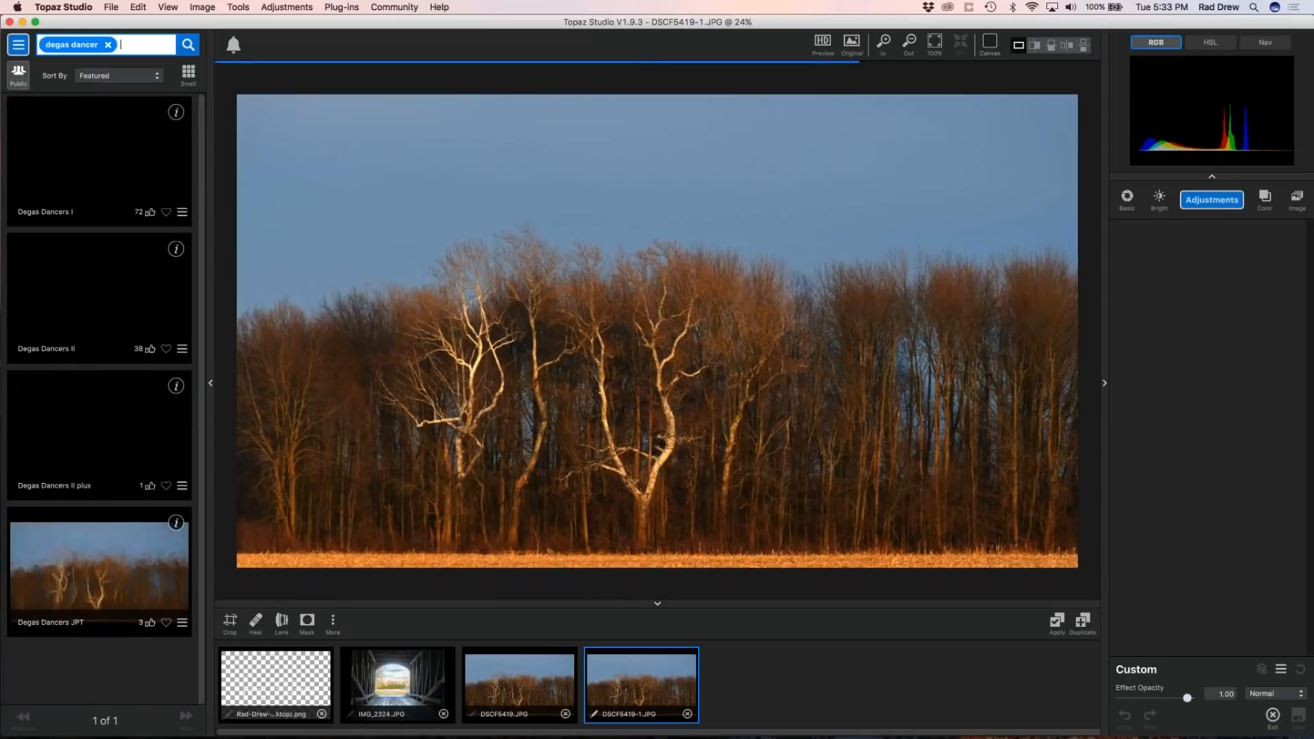
left_click(76, 303)
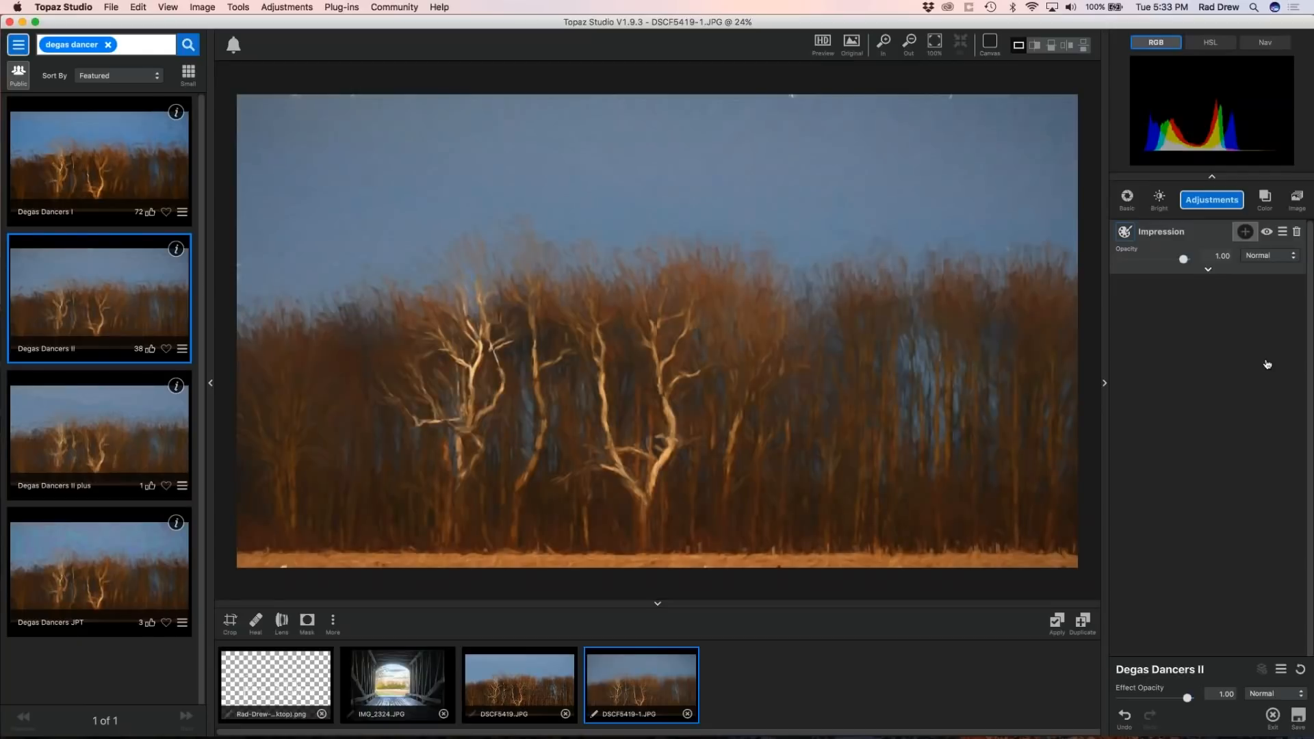
Set the background type in the Impression adjustment's texture settings to Original.
left_click_drag(1310, 443, 1311, 650)
left_click(1295, 601)
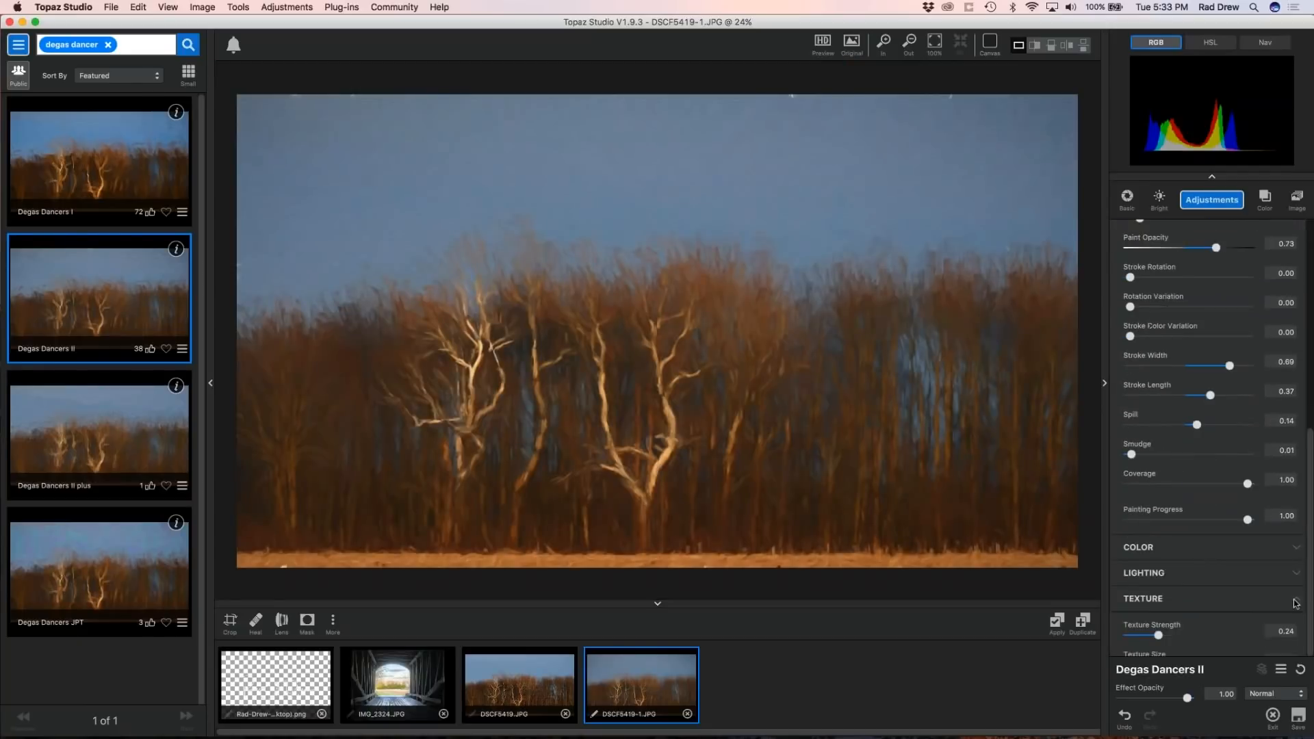
scroll(1204, 438, "down", 5)
left_click(1189, 563)
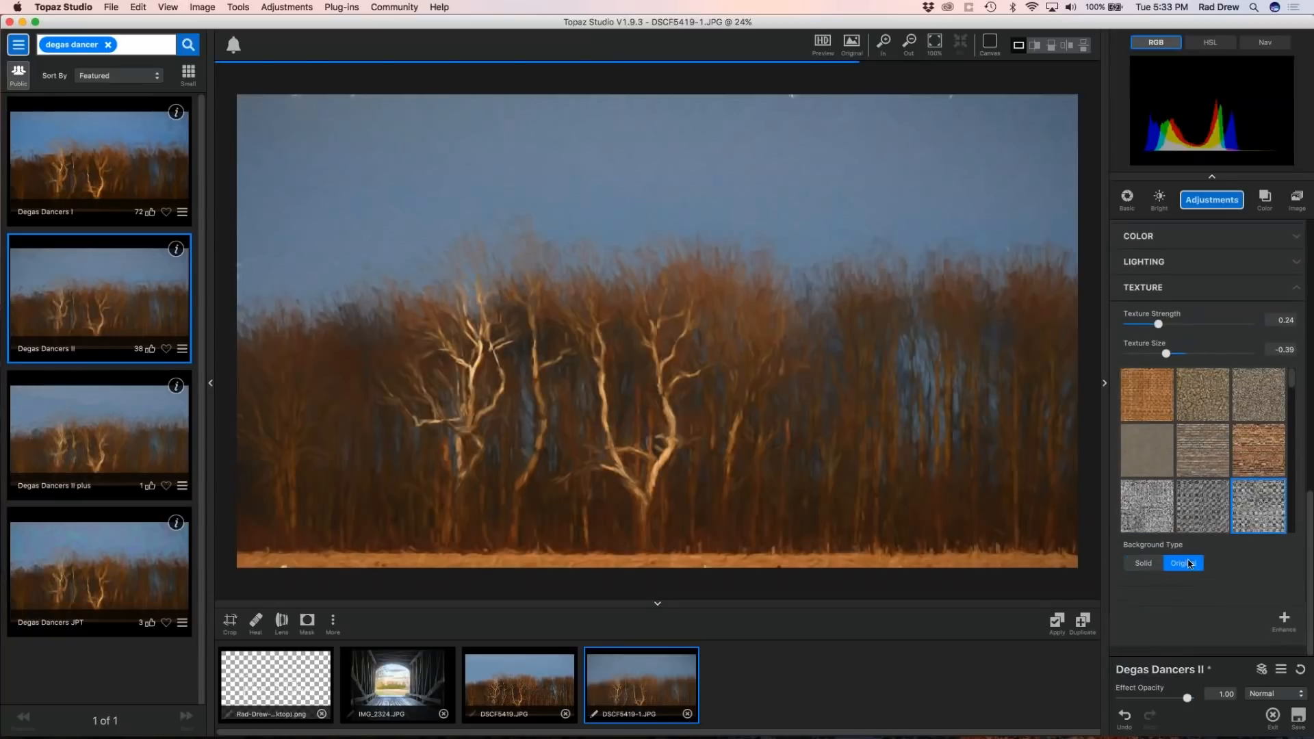
left_click_drag(1310, 524, 1311, 253)
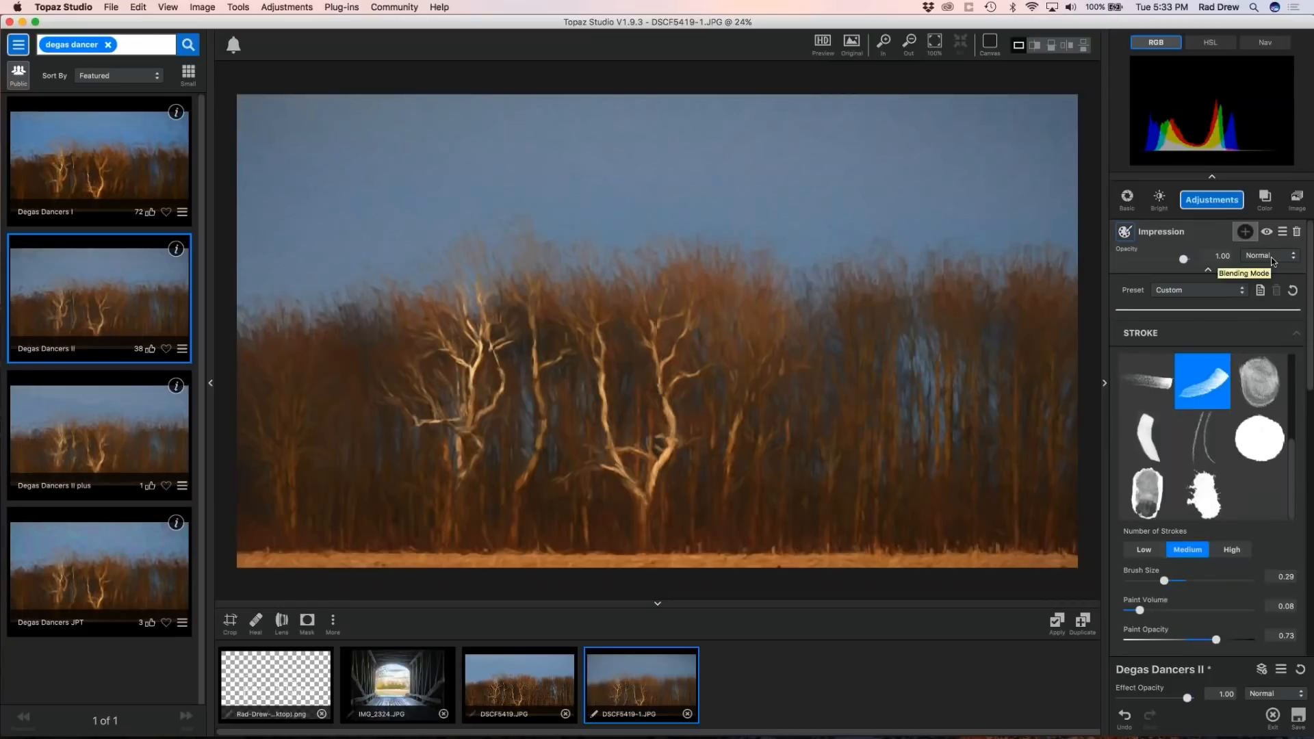
Look through the Impression adjustment's stroke settings and available textures, and collapse its settings.
scroll(1312, 399, "down", 3)
mouse_move(1311, 399)
left_mouse_down()
mouse_move(1311, 607)
mouse_move(1311, 584)
left_mouse_up()
scroll(1200, 530, "down", 10)
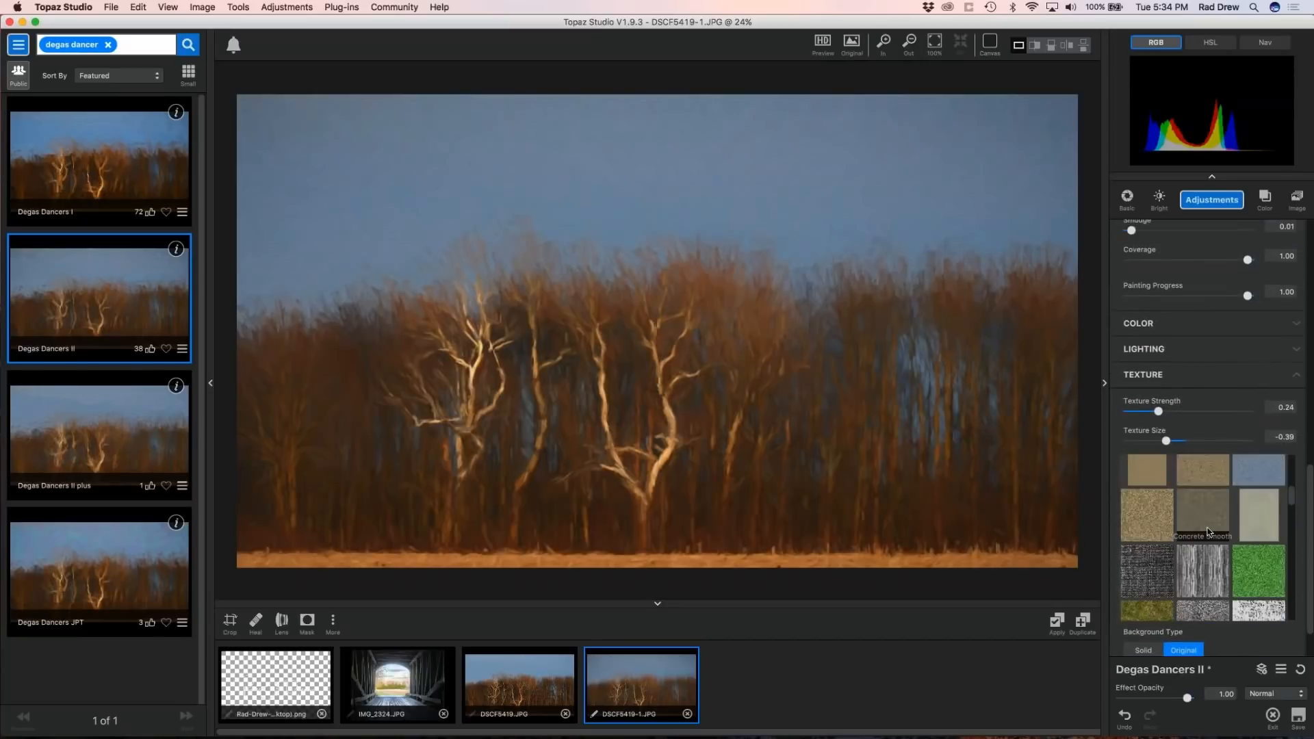
scroll(1199, 542, "down", 8)
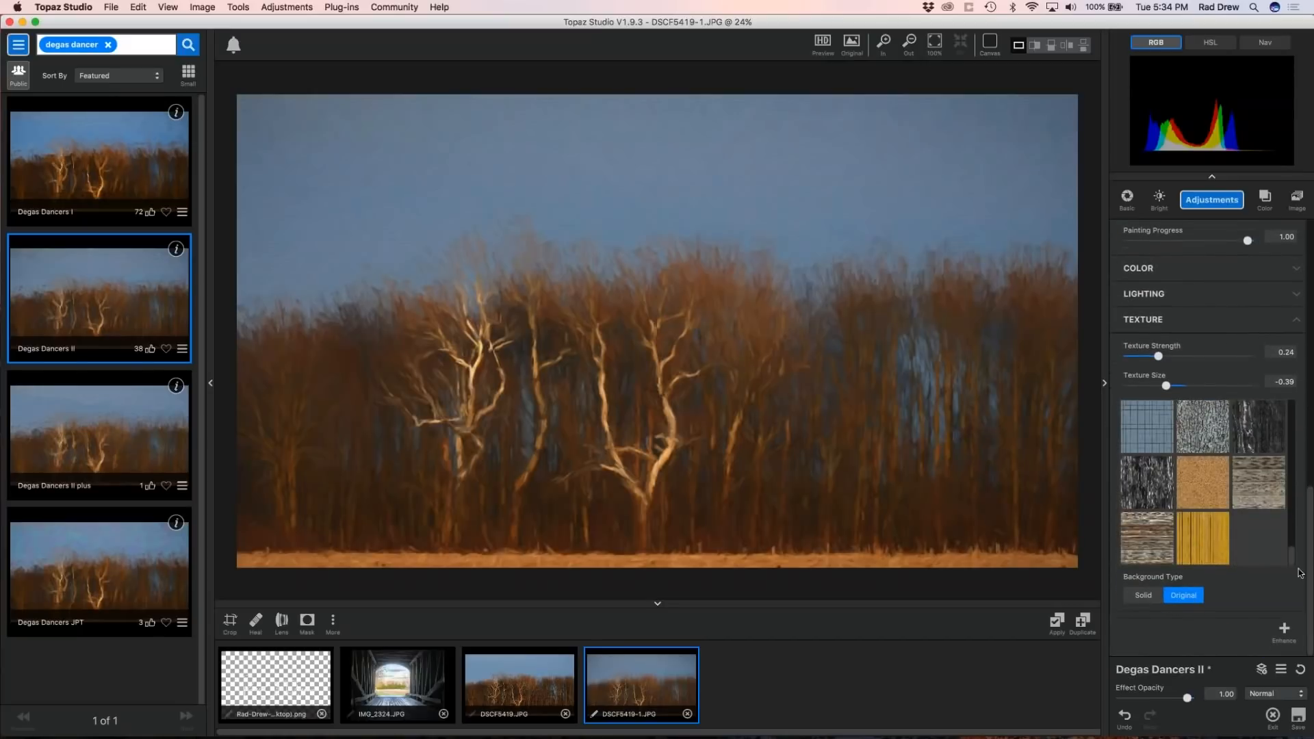
left_click_drag(1312, 561, 1312, 503)
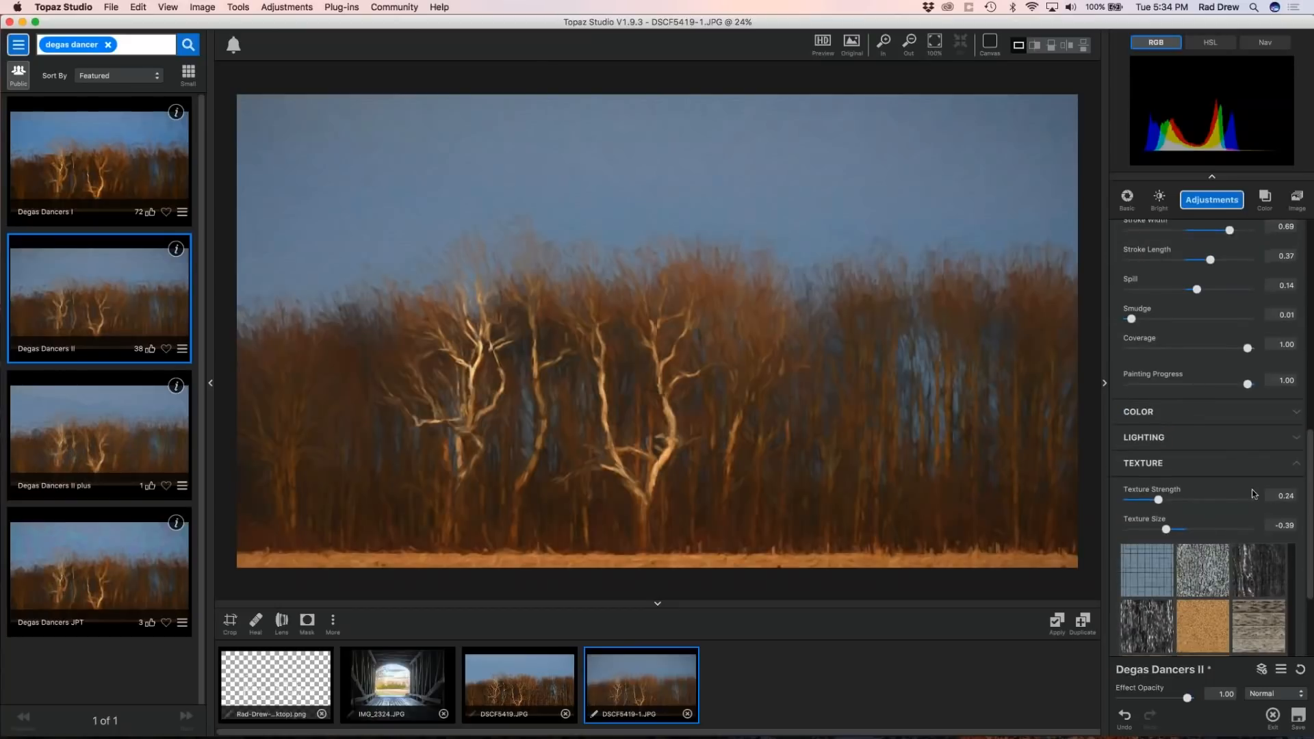
scroll(1165, 442, "up", 2)
scroll(1164, 442, "up", 10)
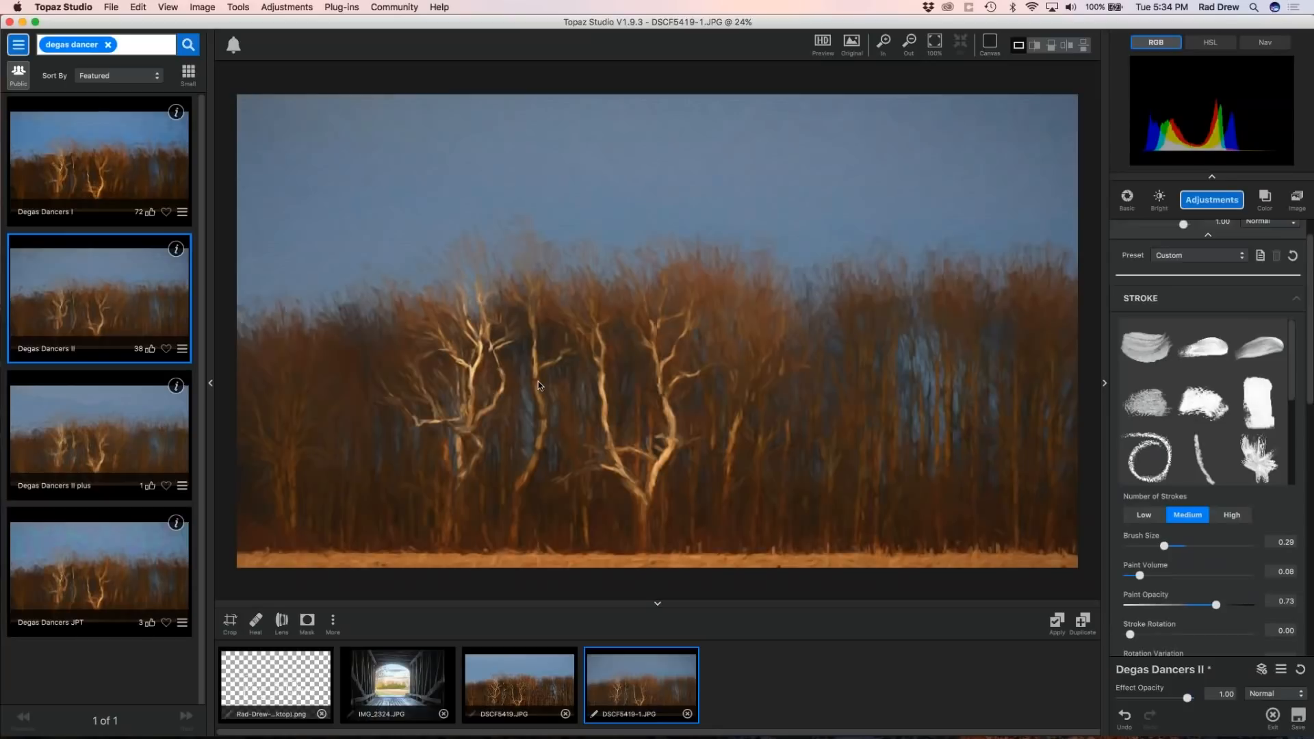
scroll(538, 381, "up", 3)
scroll(602, 377, "down", 3)
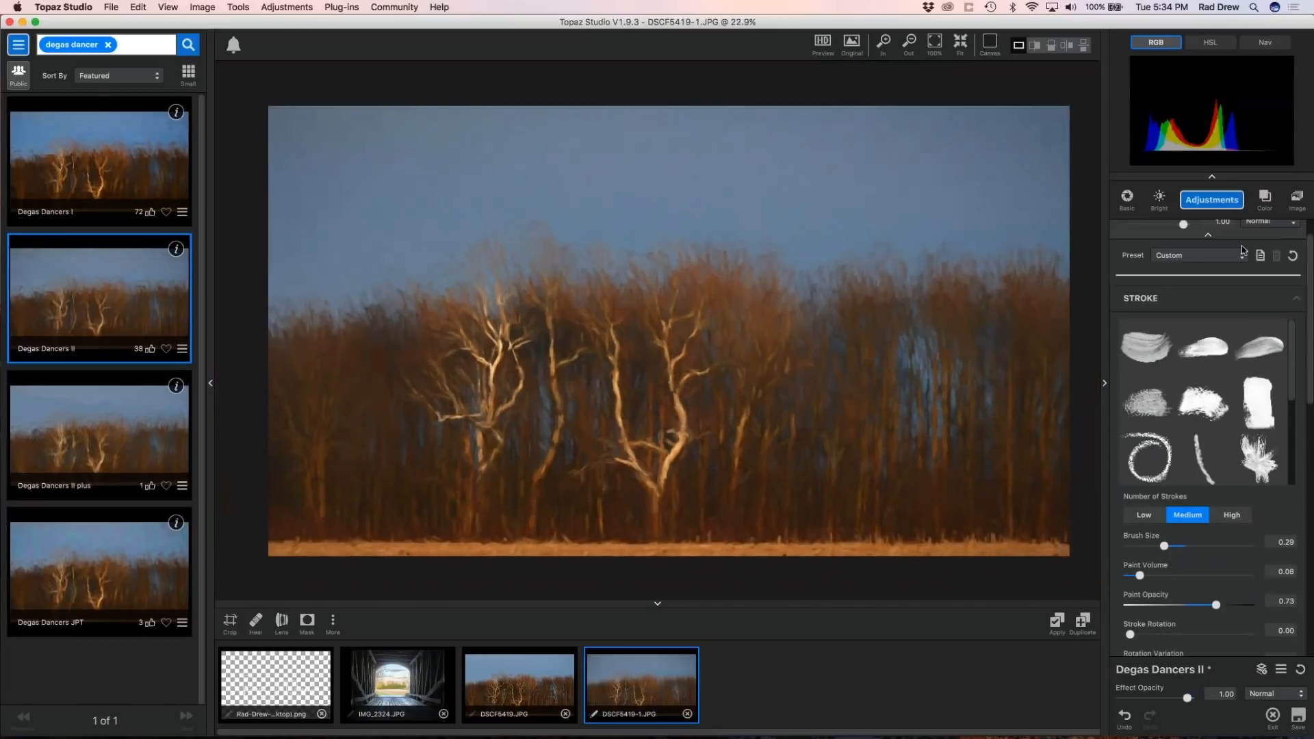
left_click(1208, 235)
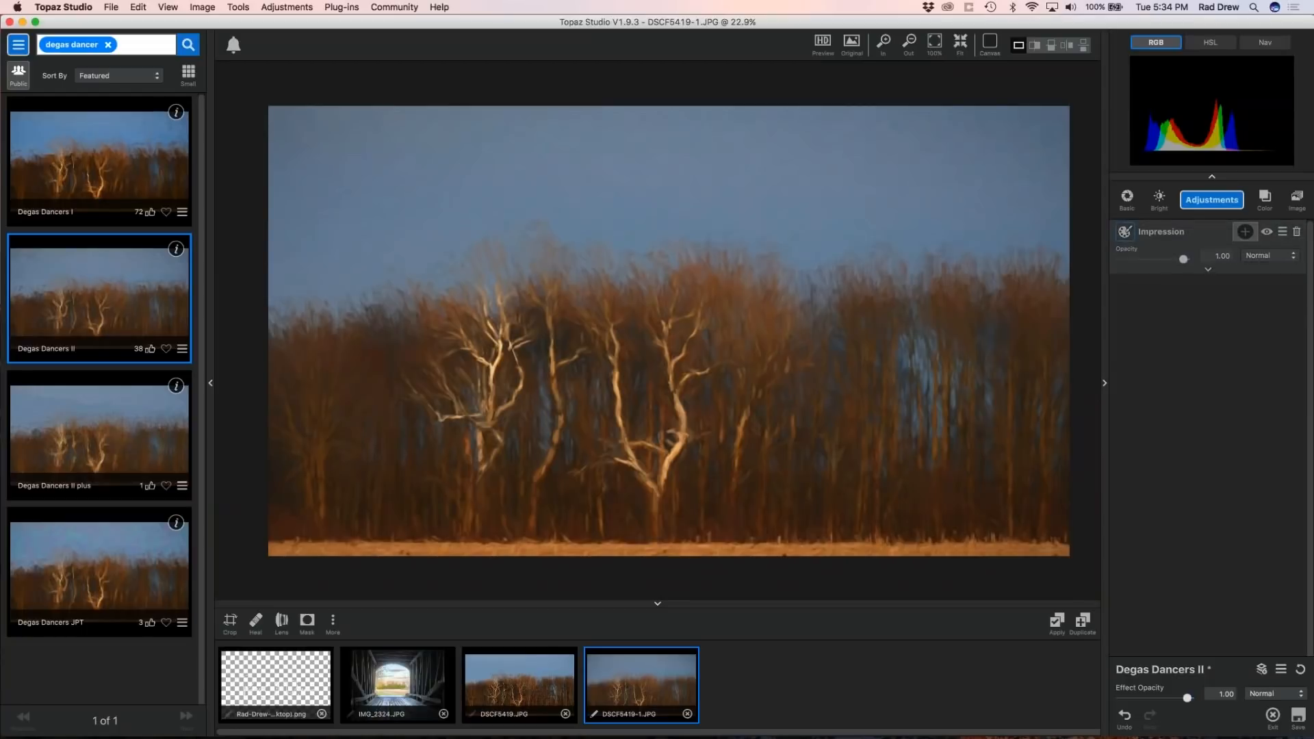
Add a Texture adjustment above the Impression effect and choose the mottled orange-gold texture from the library.
left_click(1208, 202)
left_click(1134, 646)
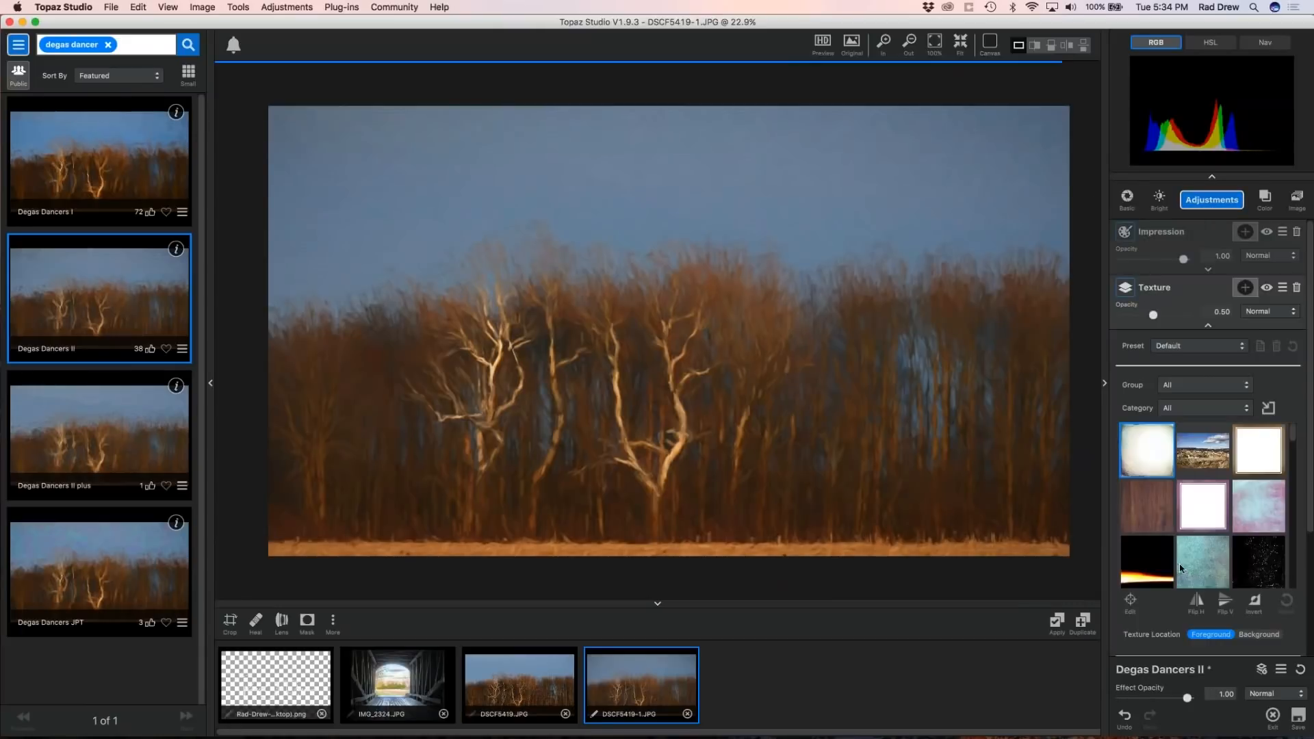
scroll(1206, 411, "down", 10)
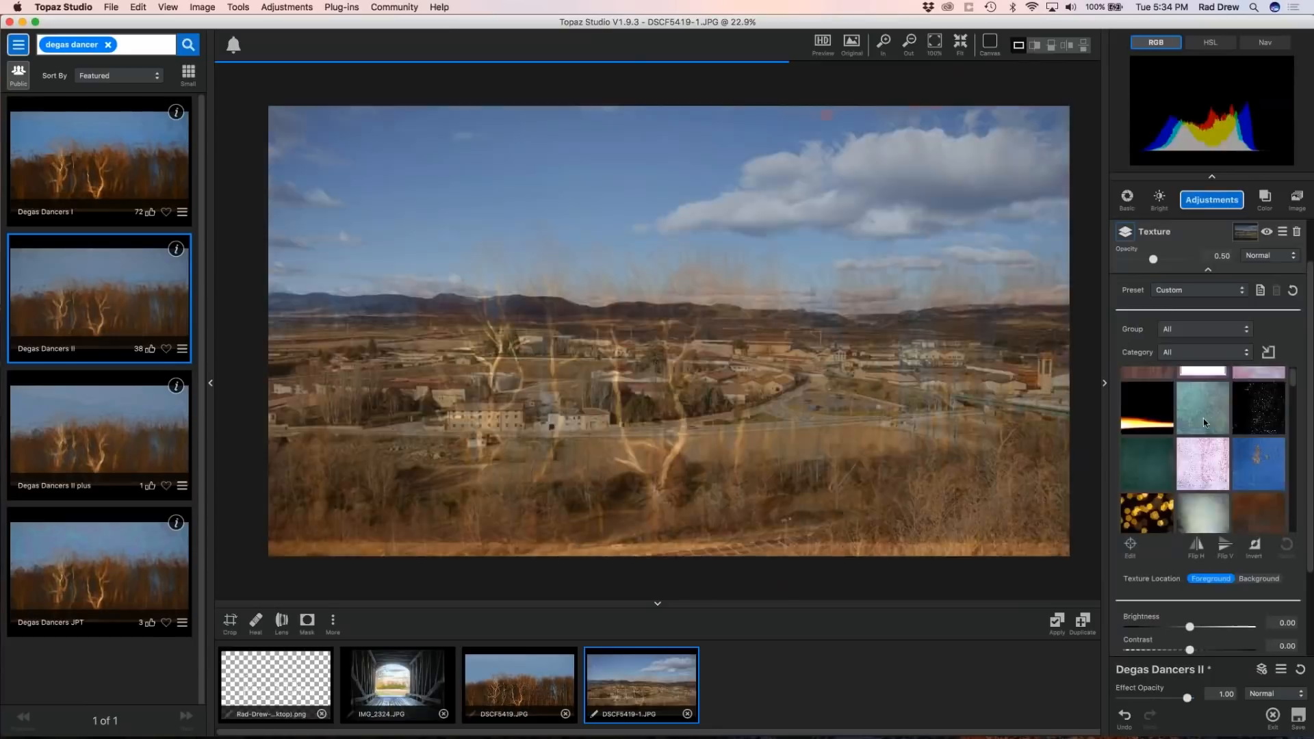
scroll(1198, 452, "down", 8)
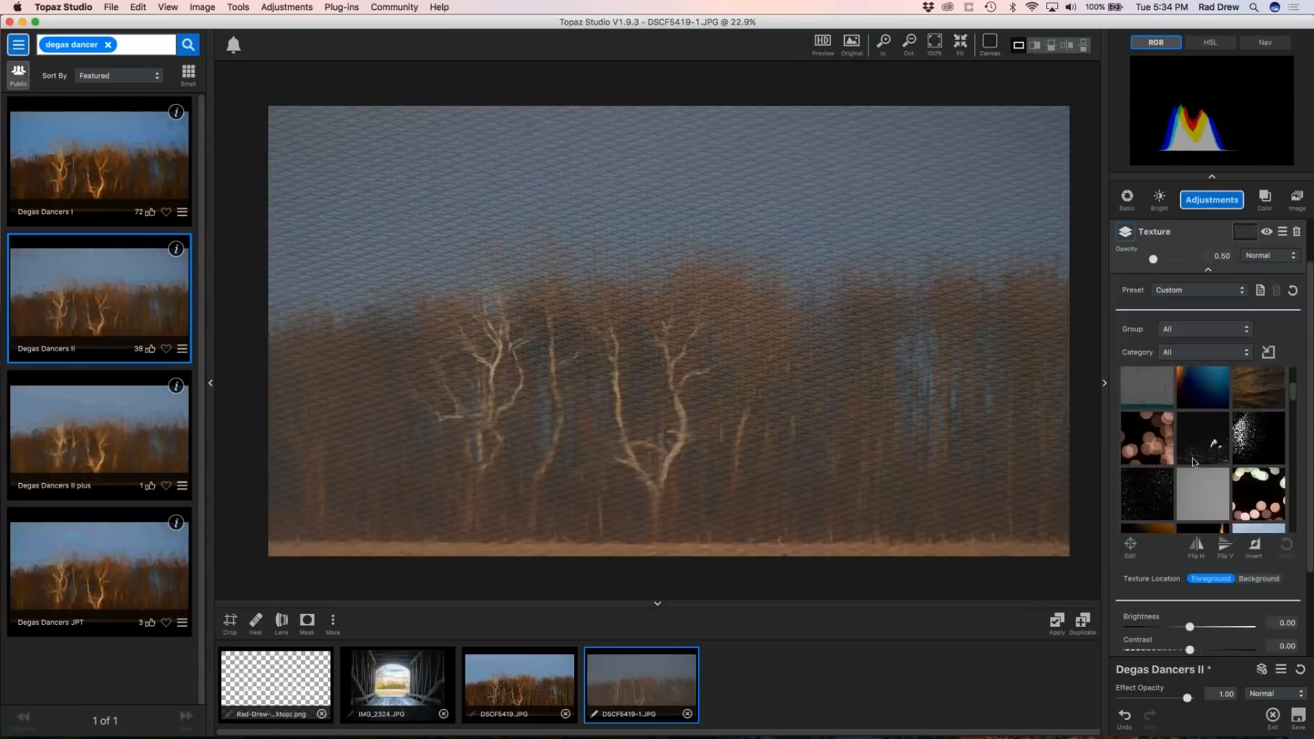
scroll(1194, 463, "down", 8)
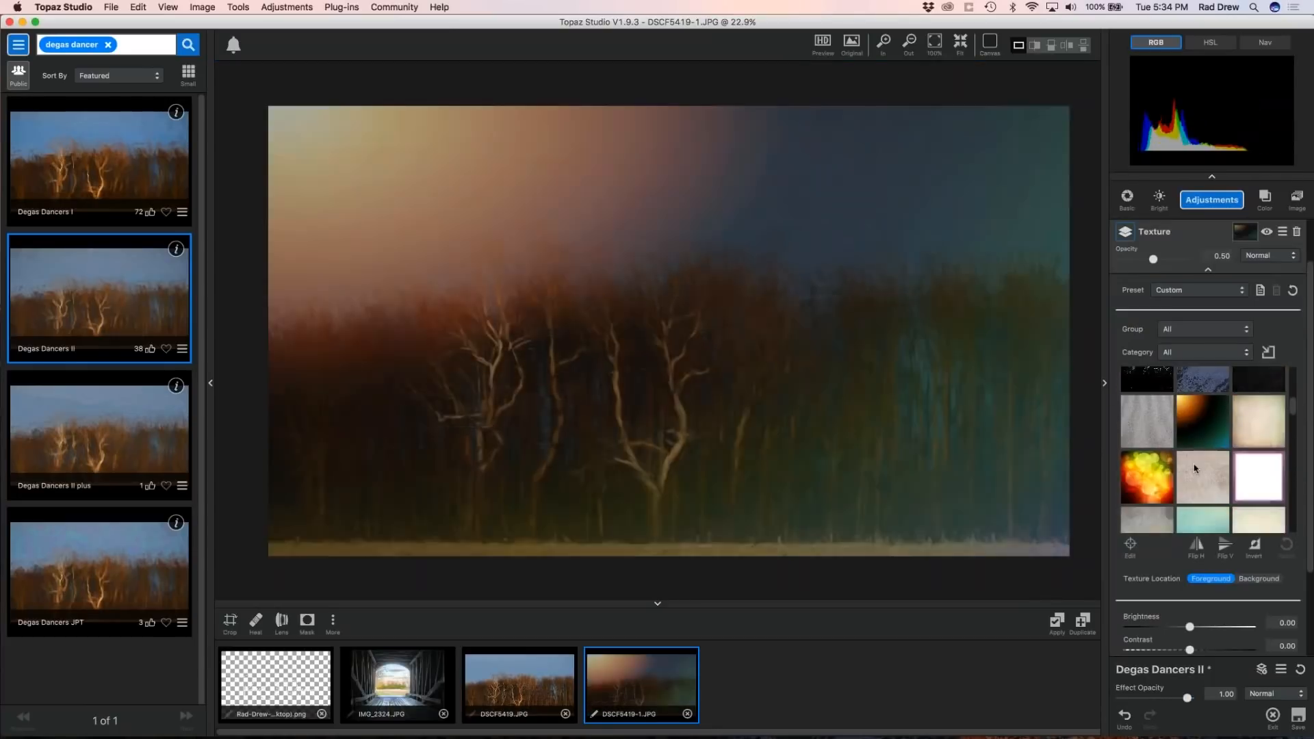
scroll(1194, 457, "down", 8)
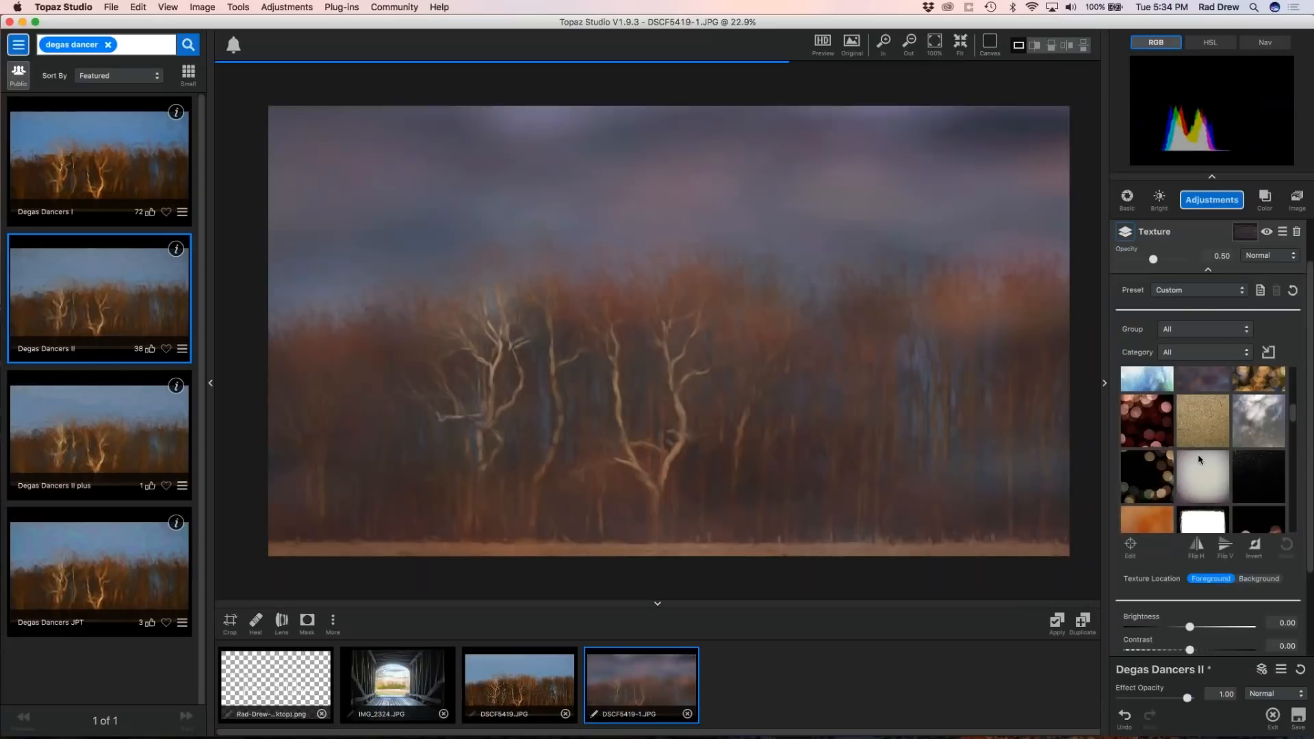
scroll(1197, 455, "down", 8)
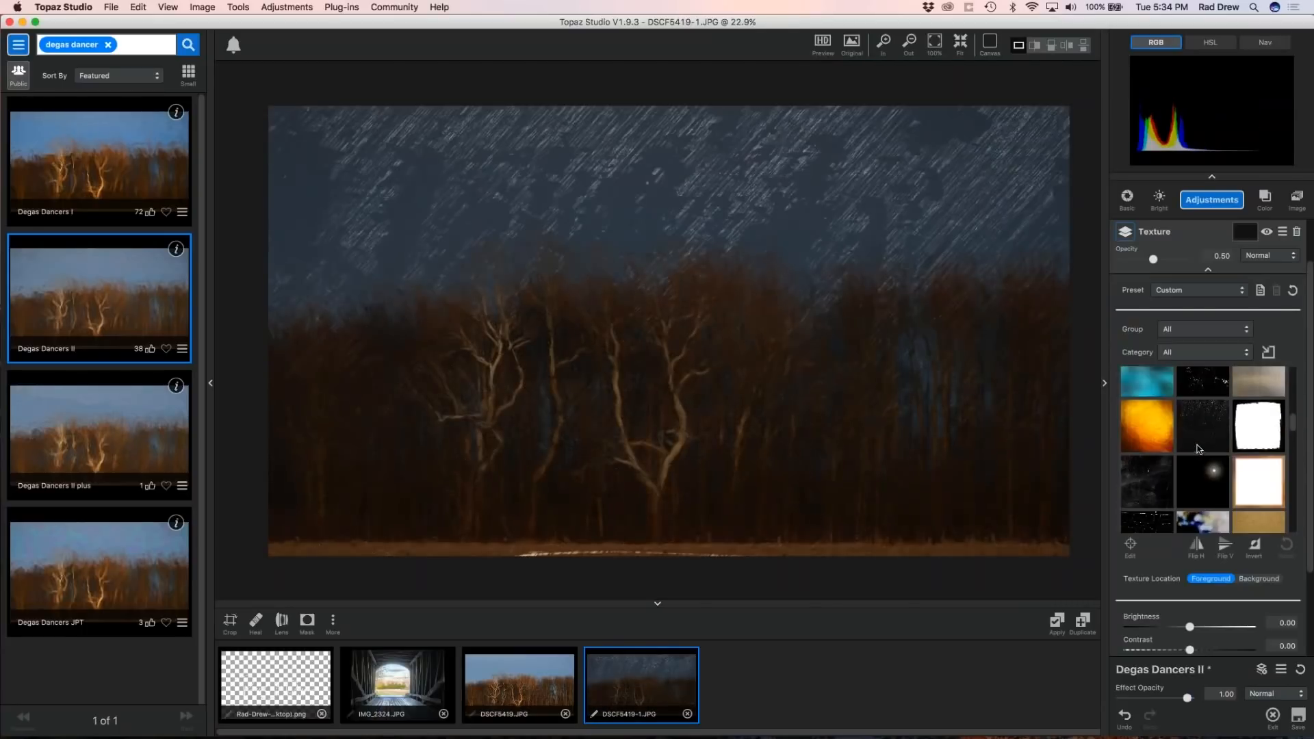
scroll(1198, 451, "down", 8)
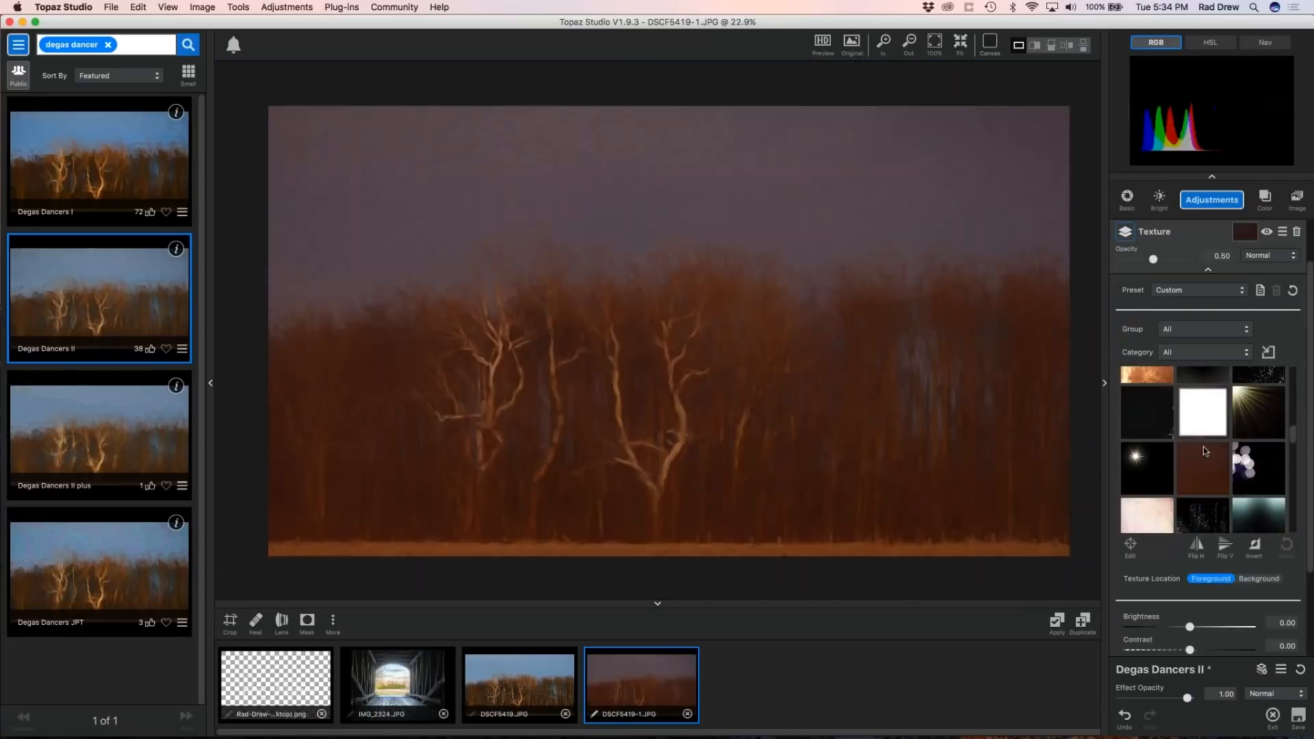
scroll(1201, 452, "down", 8)
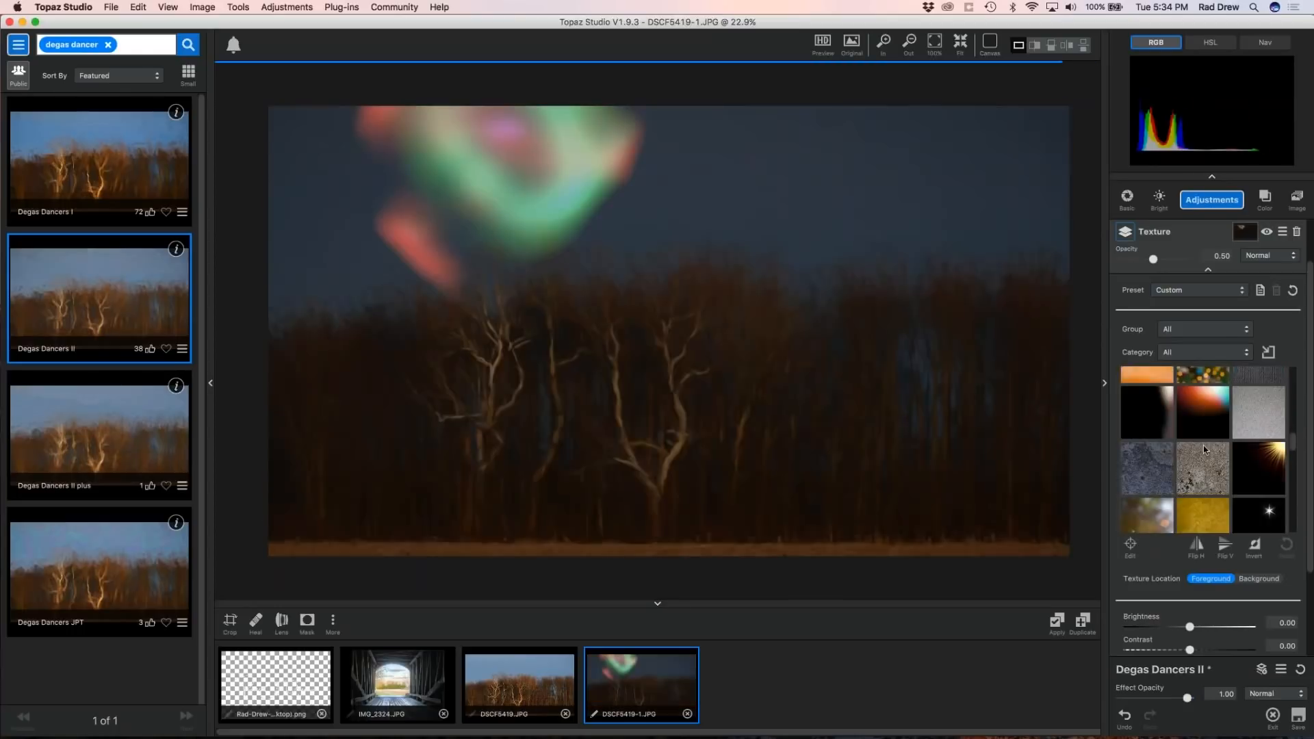
scroll(1204, 445, "down", 8)
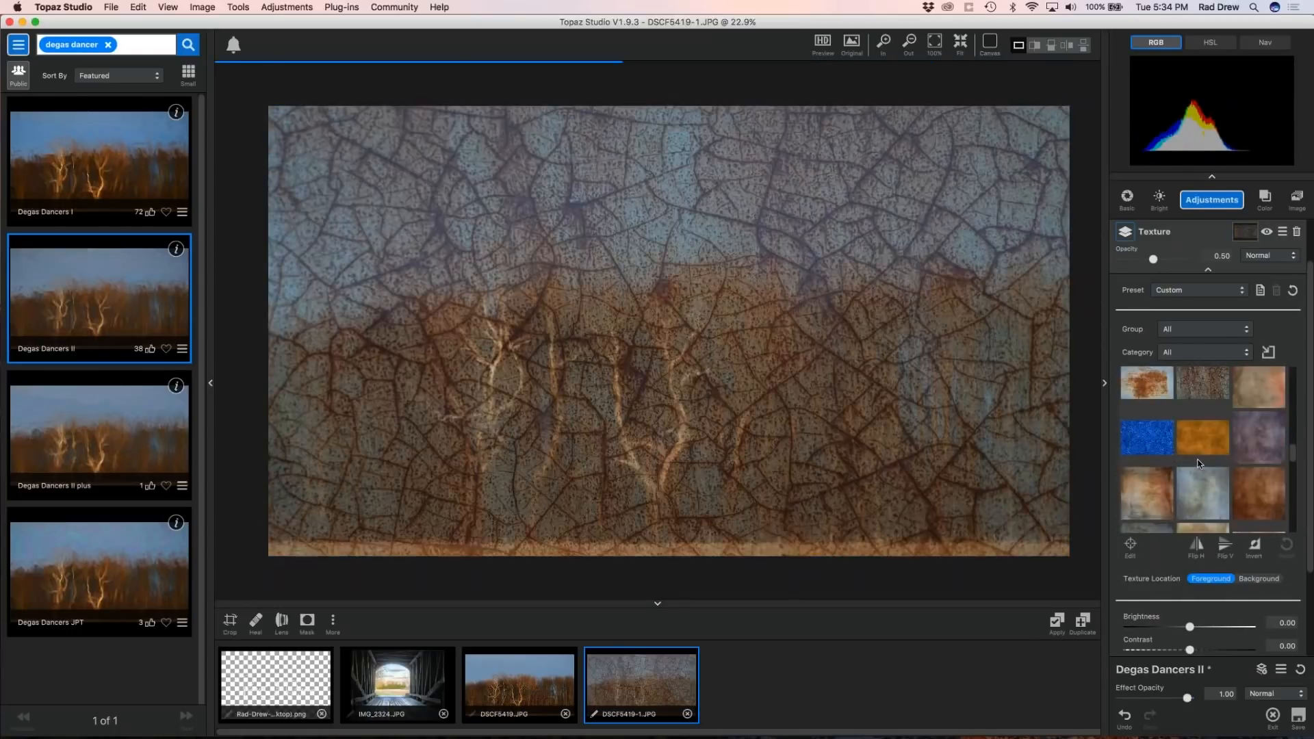
left_click(1198, 464)
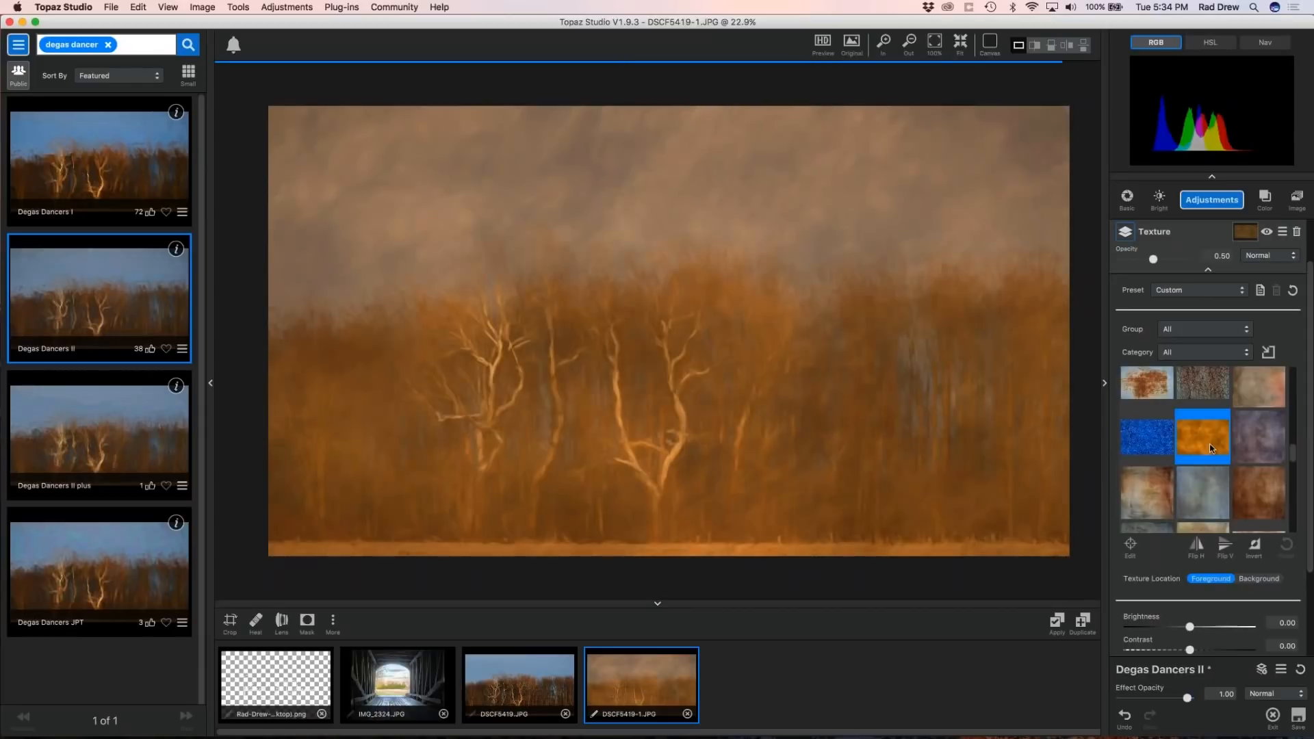
Set the Texture adjustment's blending mode to Multiply and its opacity to 0.38.
scroll(1310, 331, "up", 2)
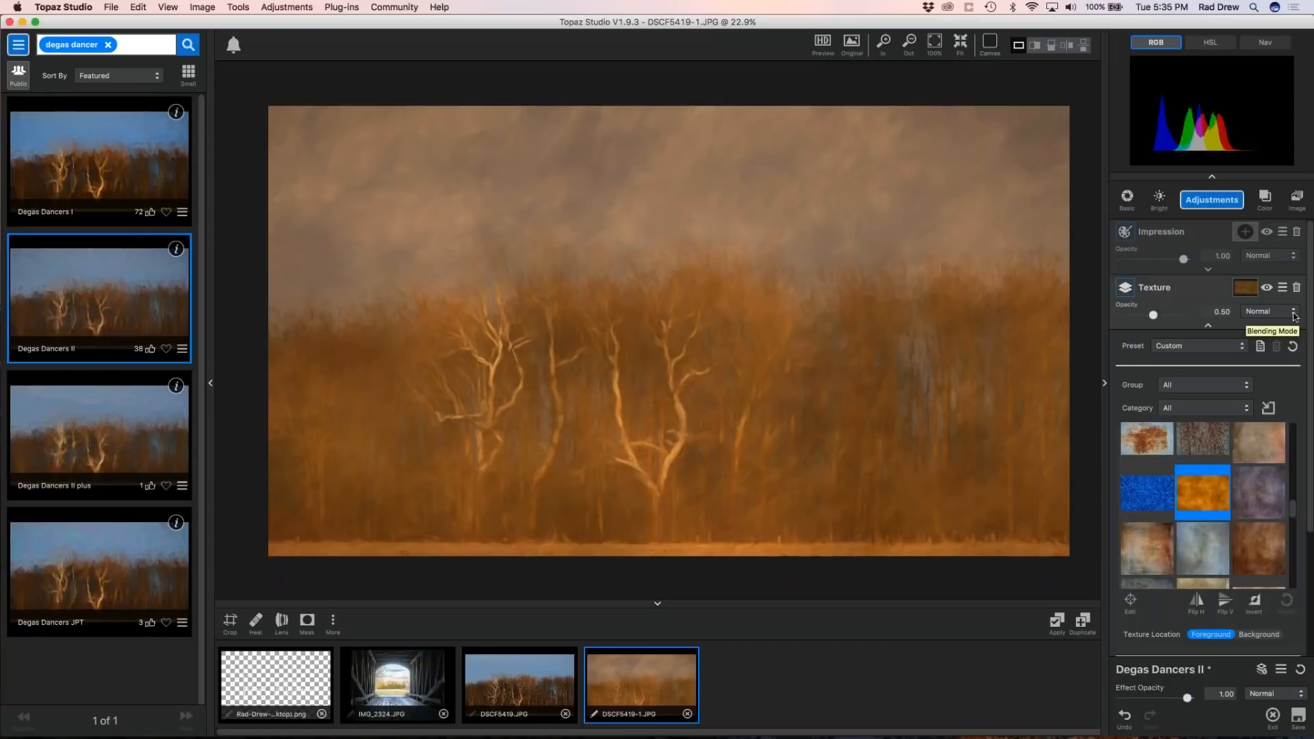
left_click(1292, 313)
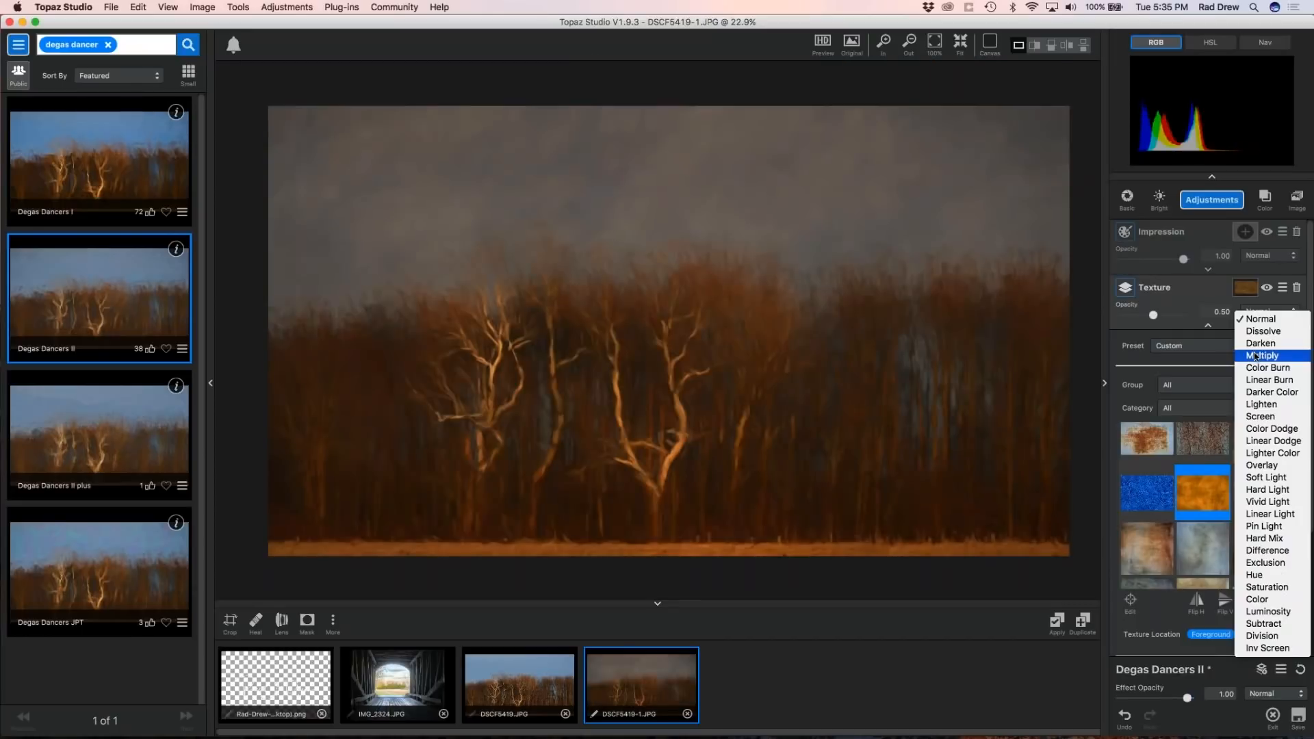
left_click(1255, 356)
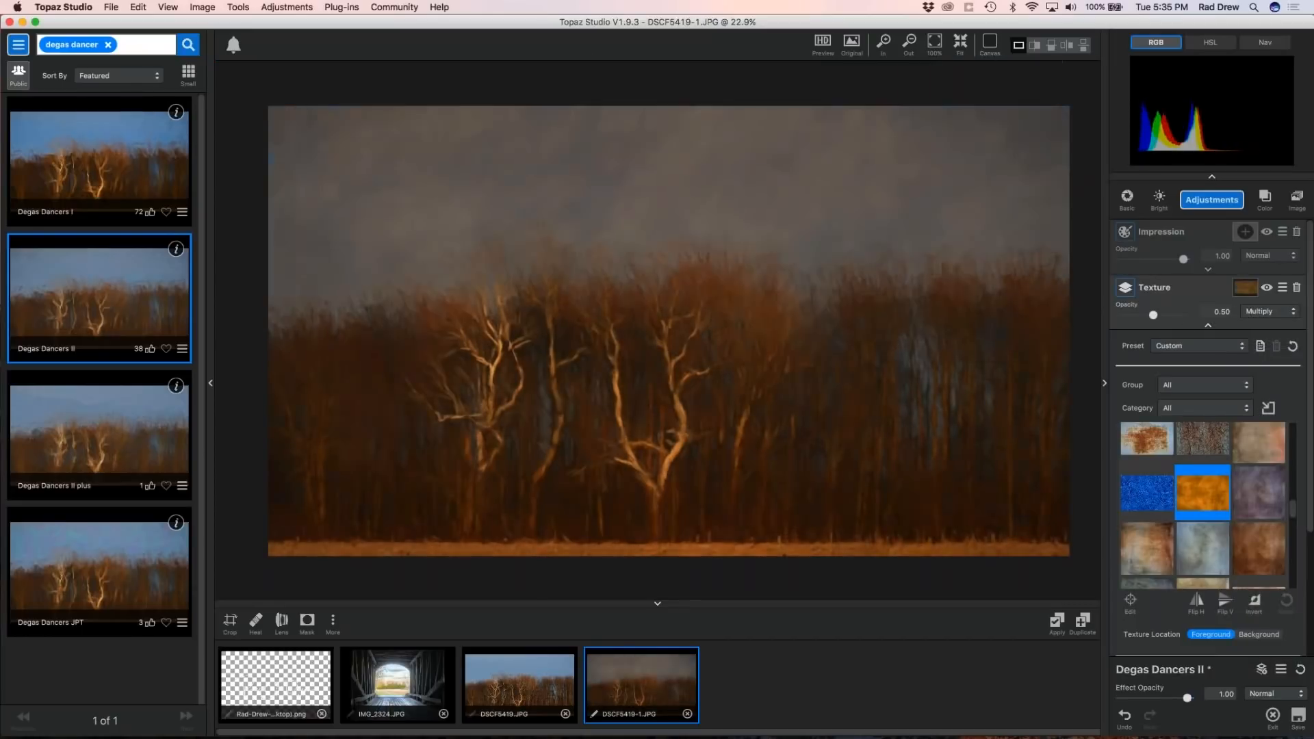
scroll(759, 383, "up", 2)
scroll(767, 370, "down", 1)
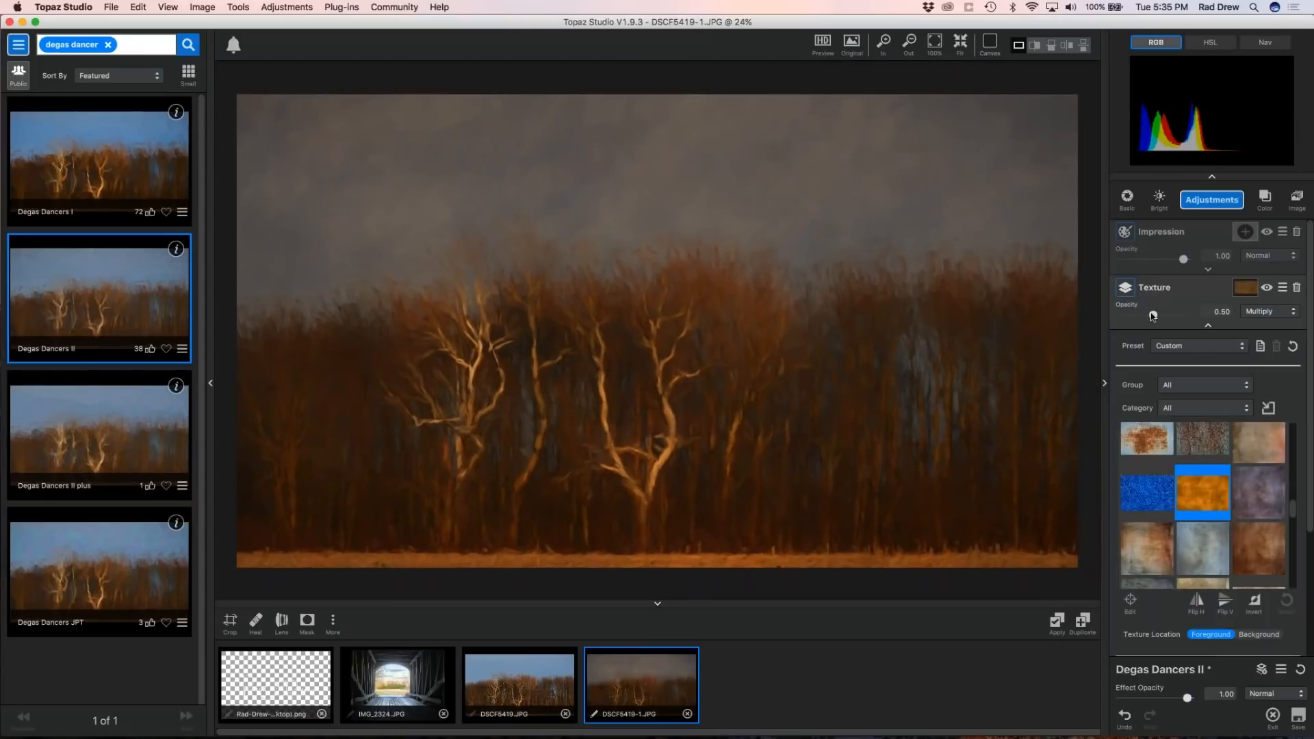
mouse_move(1153, 315)
left_mouse_down()
mouse_move(1165, 317)
mouse_move(1140, 316)
left_mouse_up()
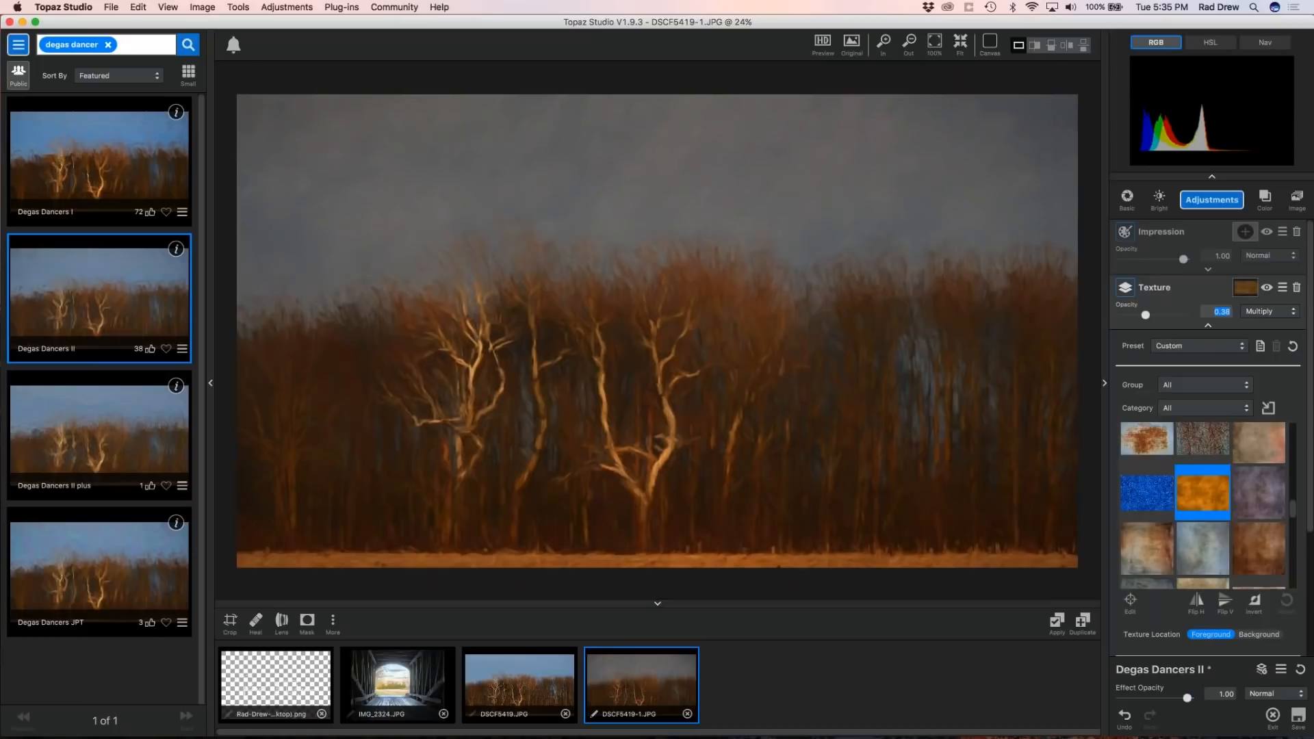
Raise the orange-gold texture's brightness to 0.23.
scroll(1312, 509, "down", 5)
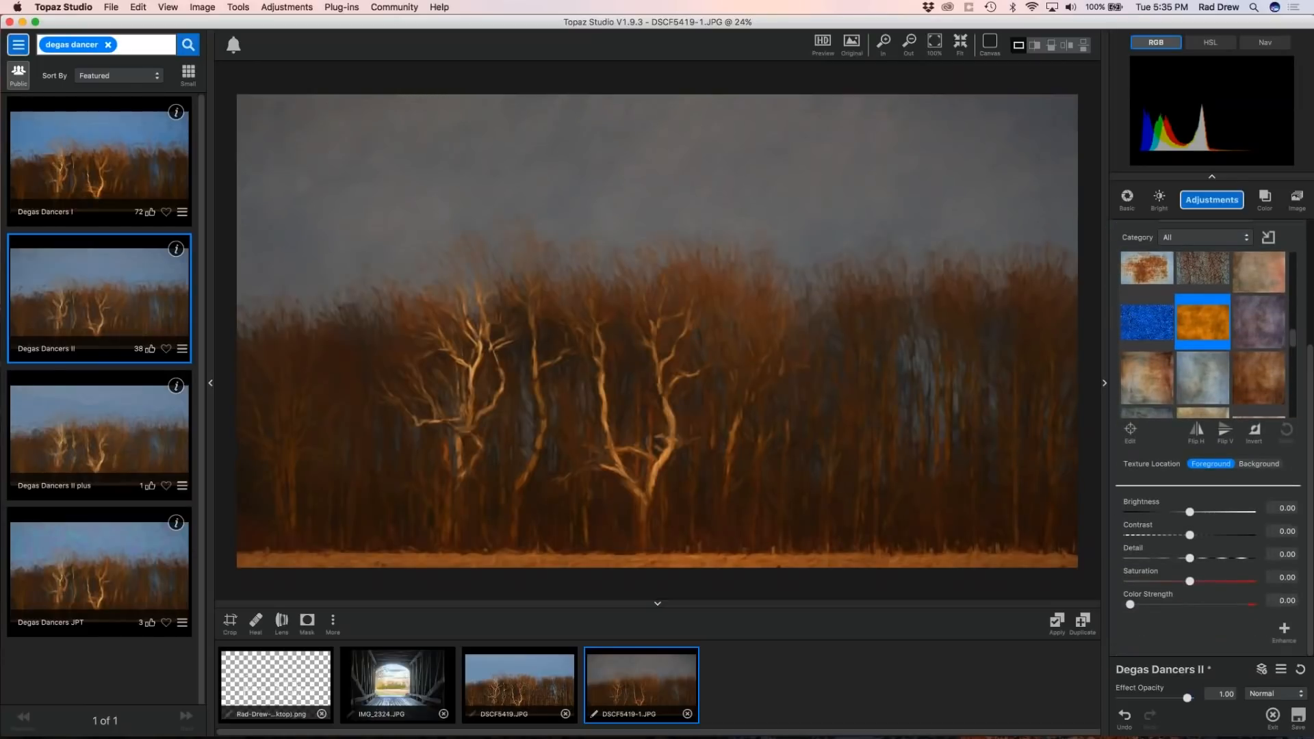
left_click_drag(1189, 511, 1203, 512)
scroll(1252, 413, "up", 5)
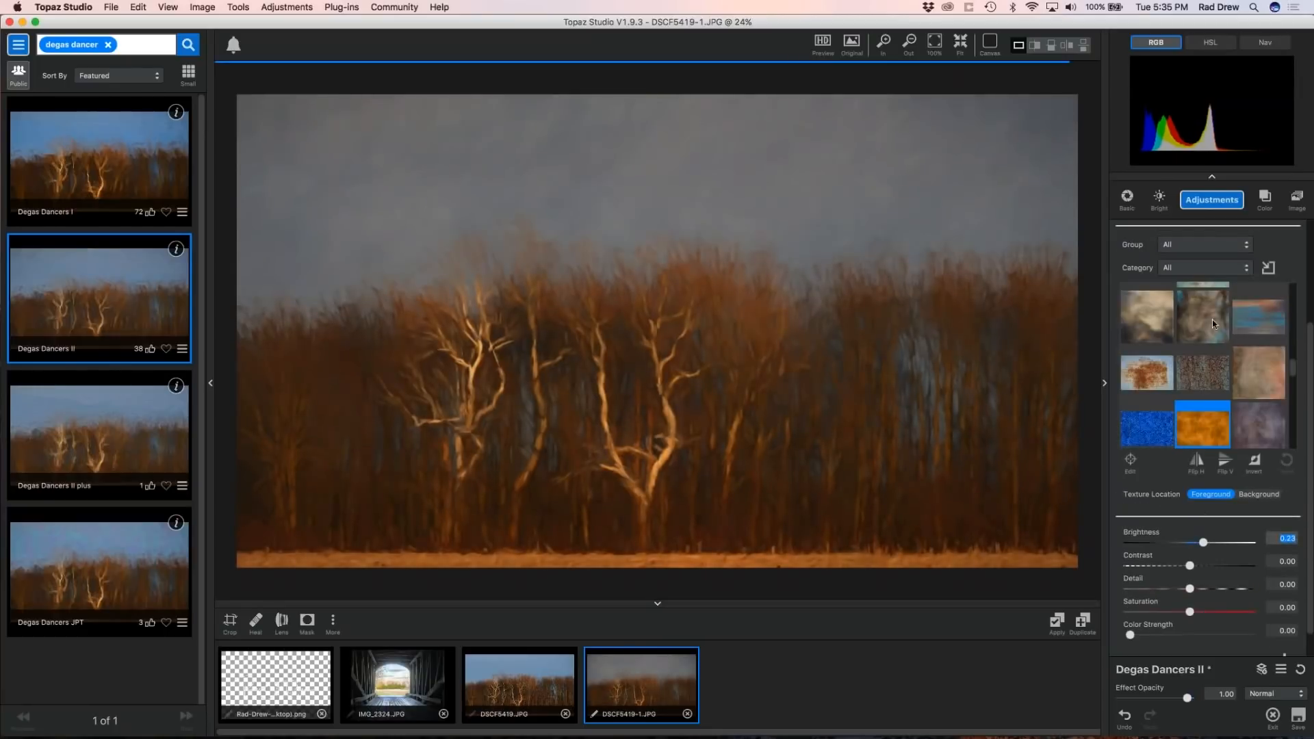
scroll(1310, 400, "up", 5)
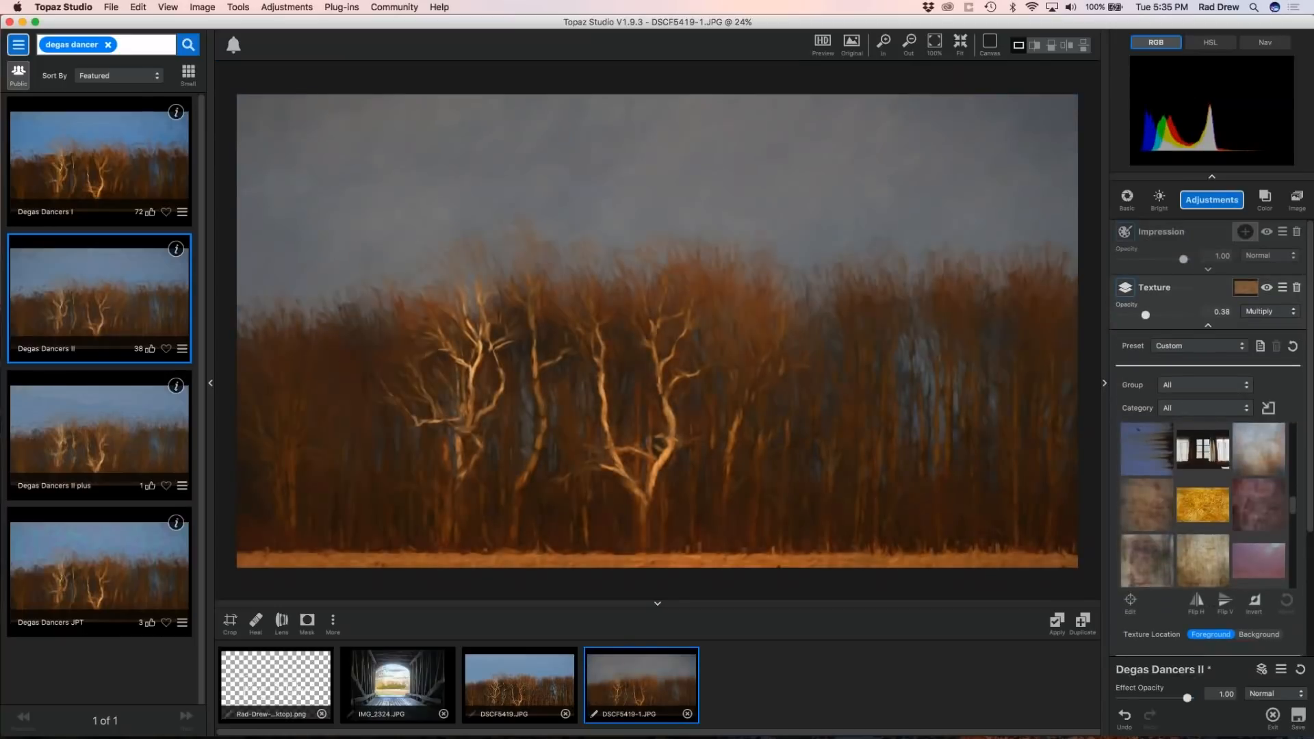
mouse_move(1140, 318)
left_mouse_down()
mouse_move(1124, 319)
mouse_move(1142, 323)
left_mouse_up()
Reduce the Impression adjustment's opacity to 0.42 and inspect the painted tree trunks up close.
left_click(1208, 271)
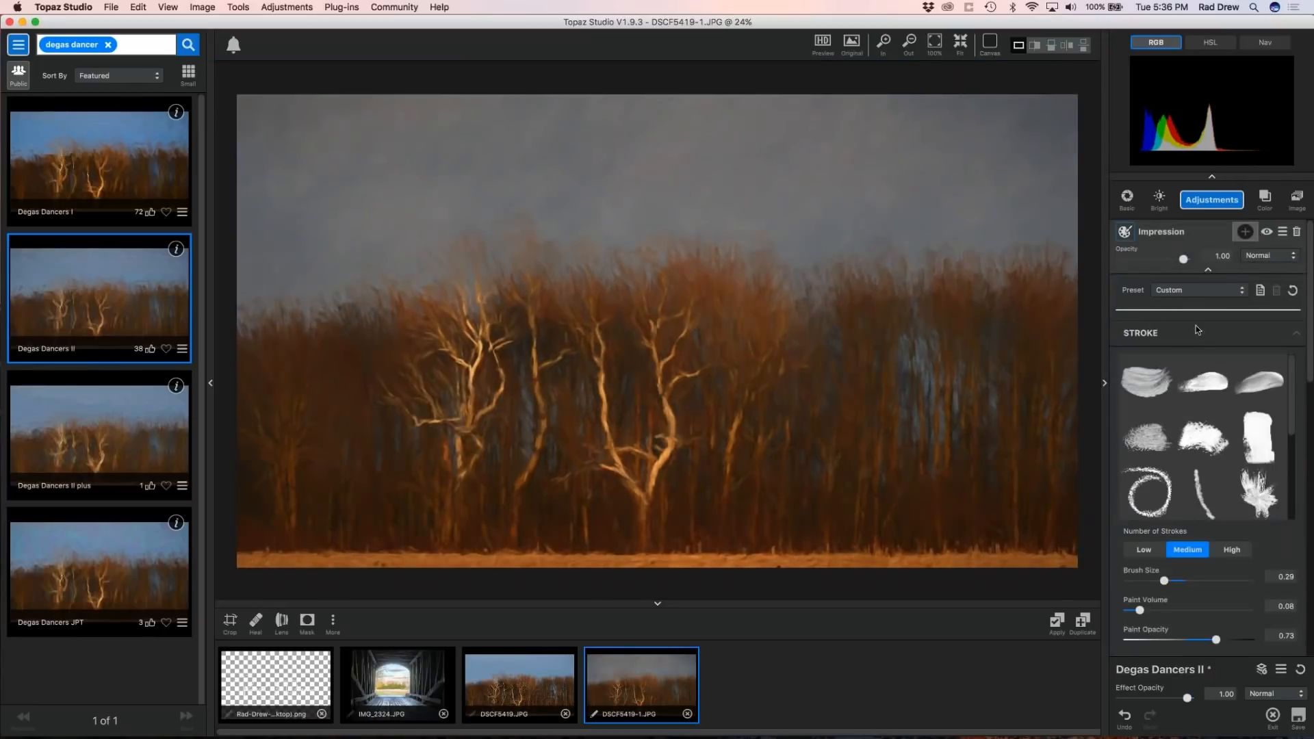
left_click_drag(1181, 260, 1147, 264)
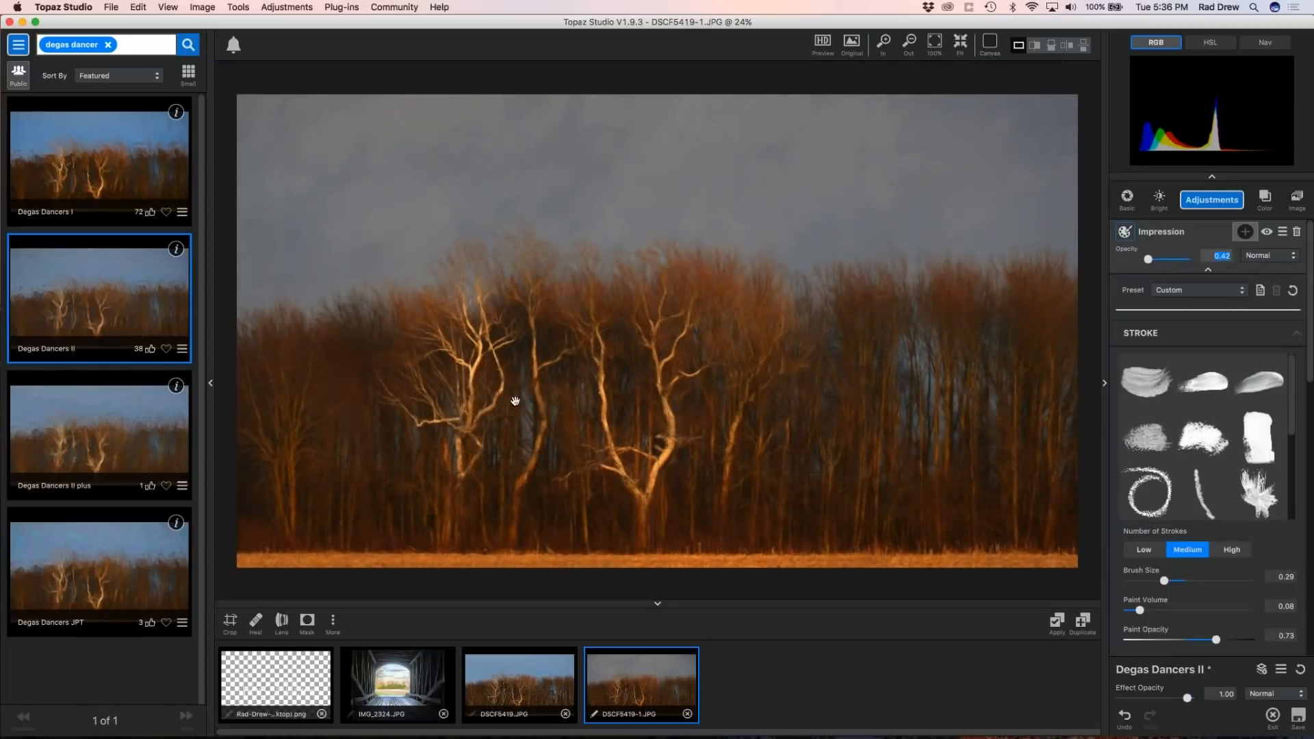
scroll(559, 425, "up", 8)
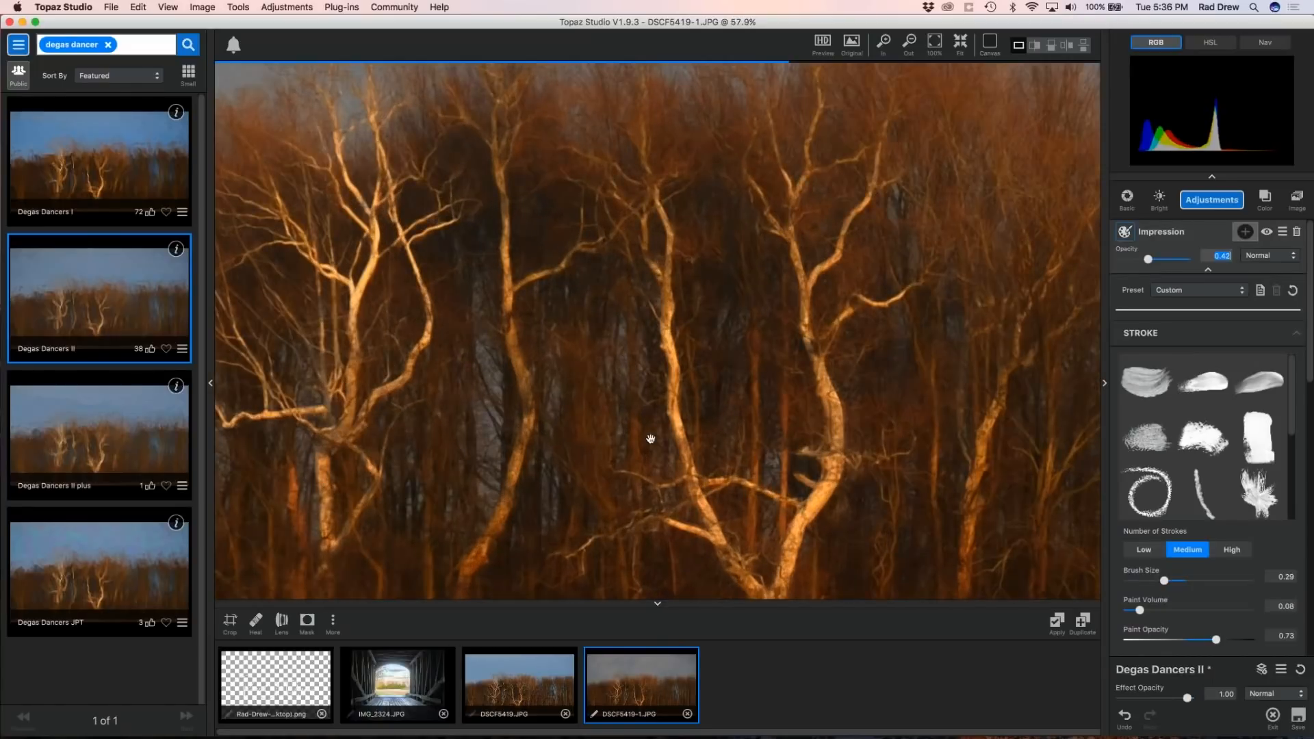
Raise the Impression adjustment's opacity to 0.65 and collapse its settings.
scroll(650, 438, "down", 4)
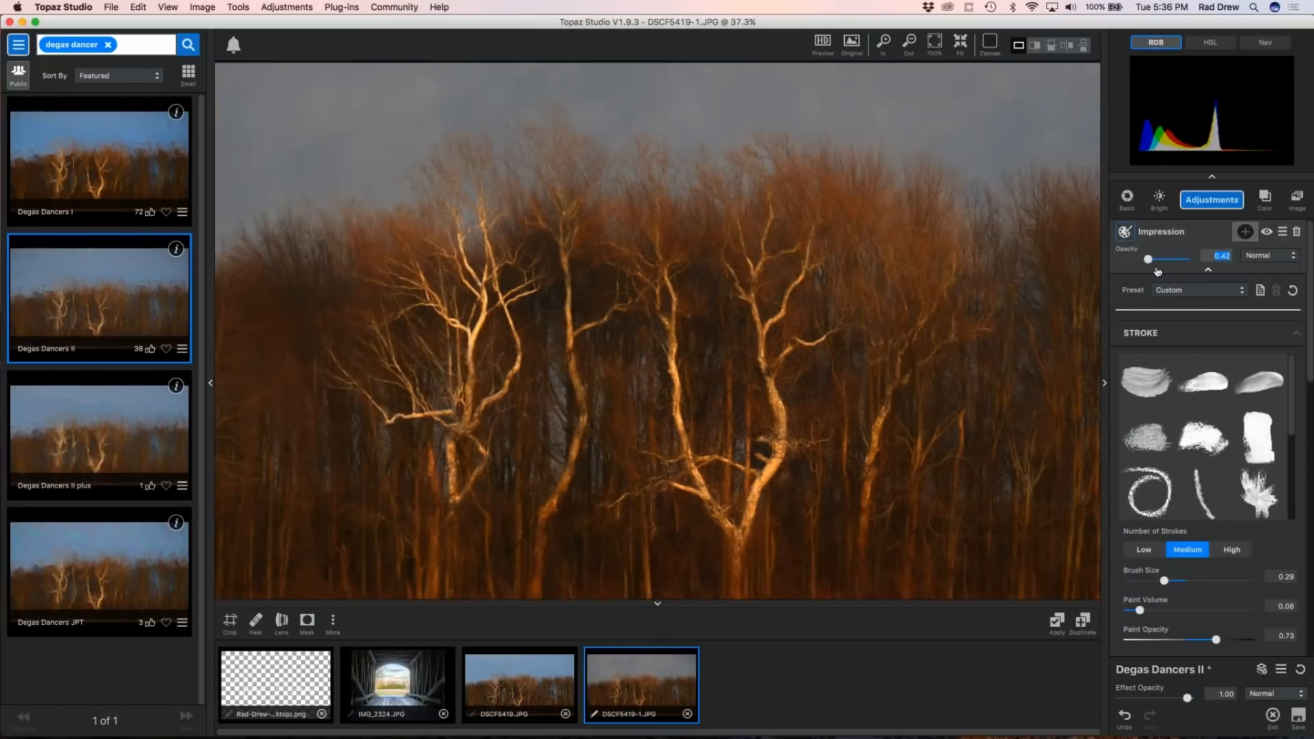
left_click_drag(1147, 259, 1154, 260)
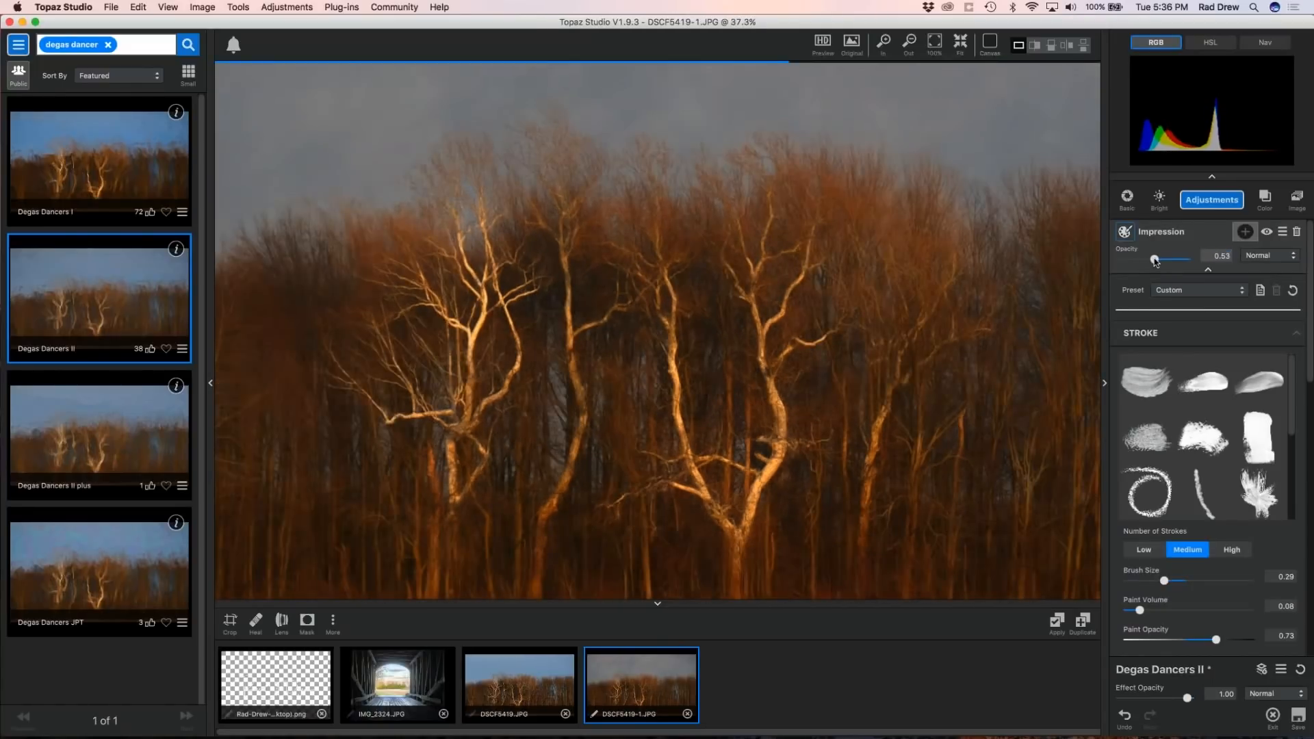
left_click_drag(1154, 261, 1161, 259)
scroll(821, 356, "down", 3)
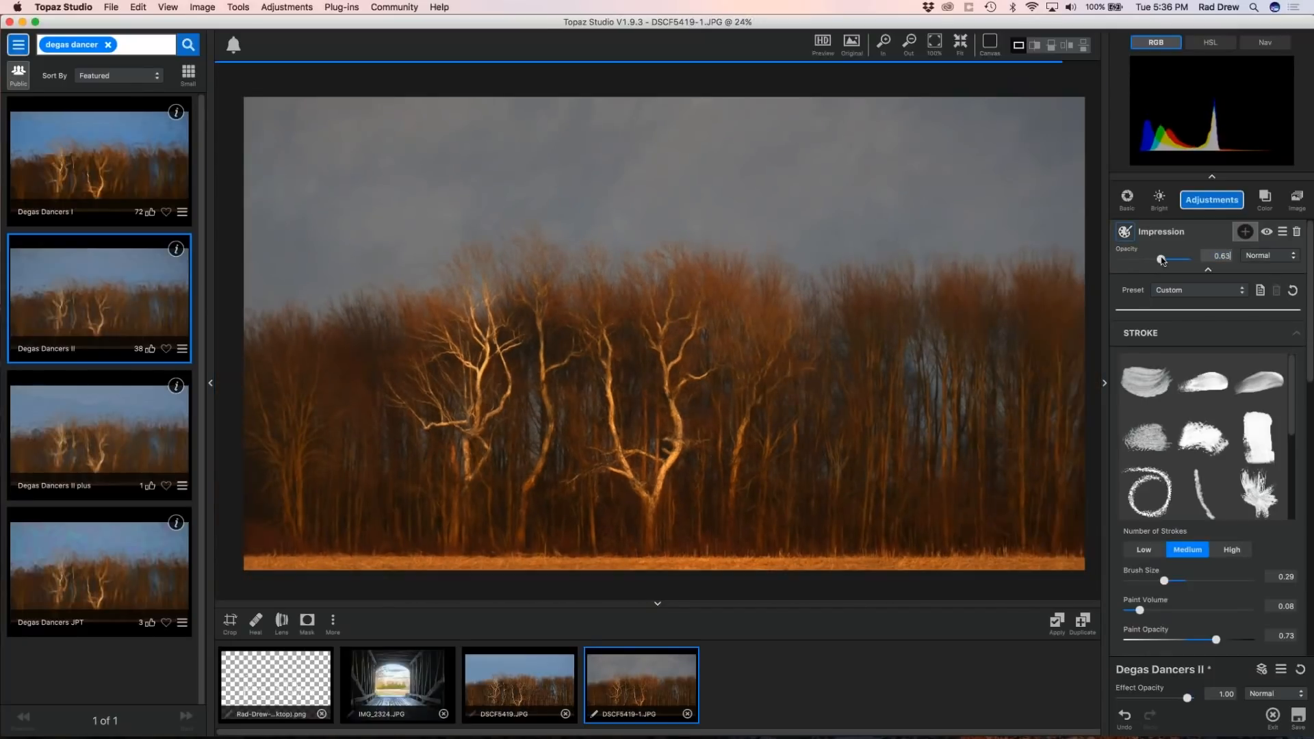
left_click(1207, 269)
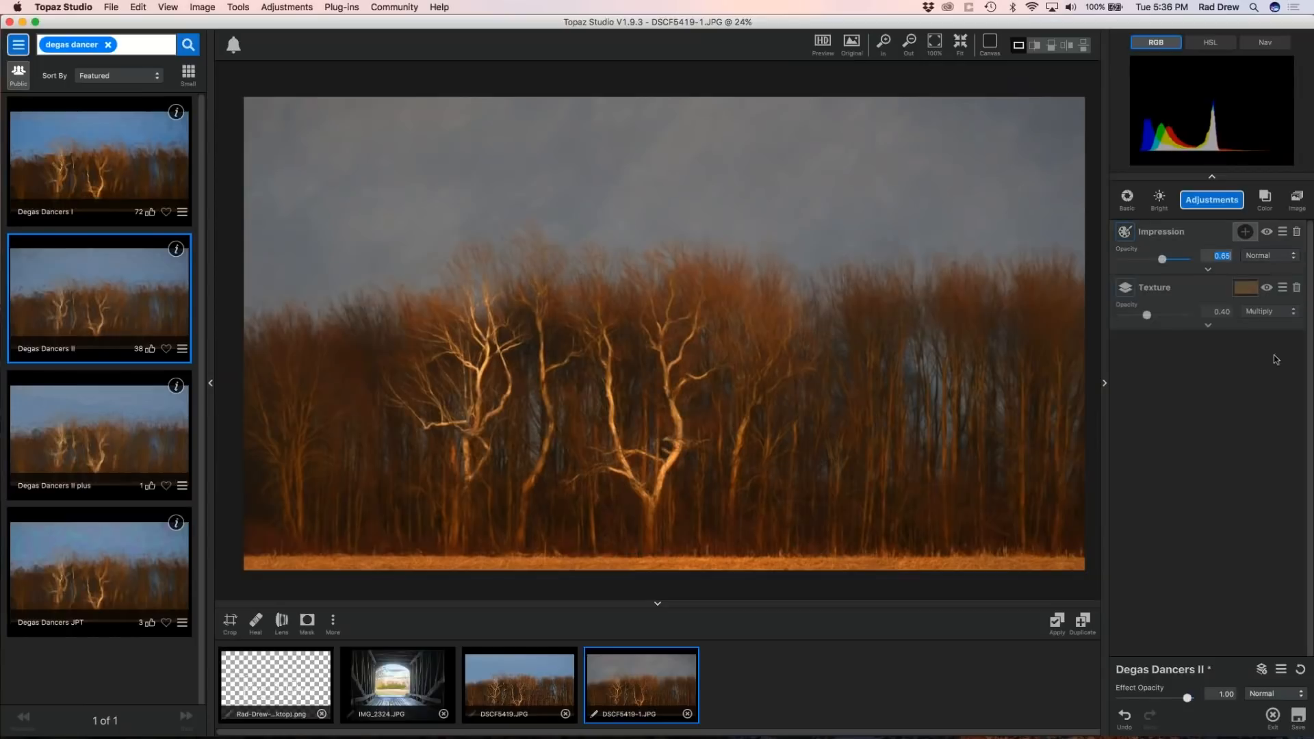
Raise the Texture adjustment's opacity to 0.58 and check the result on the trees.
left_click(1207, 326)
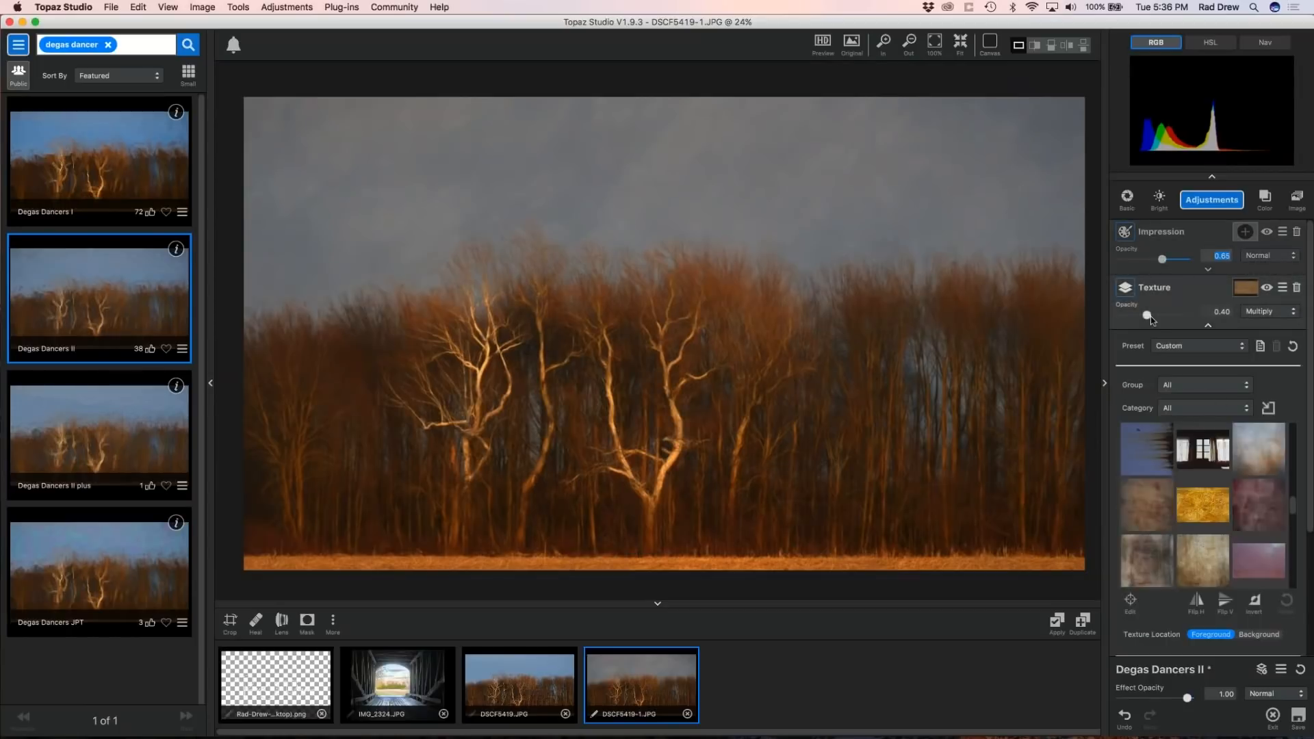
left_click_drag(1148, 316, 1158, 318)
left_click(1223, 312)
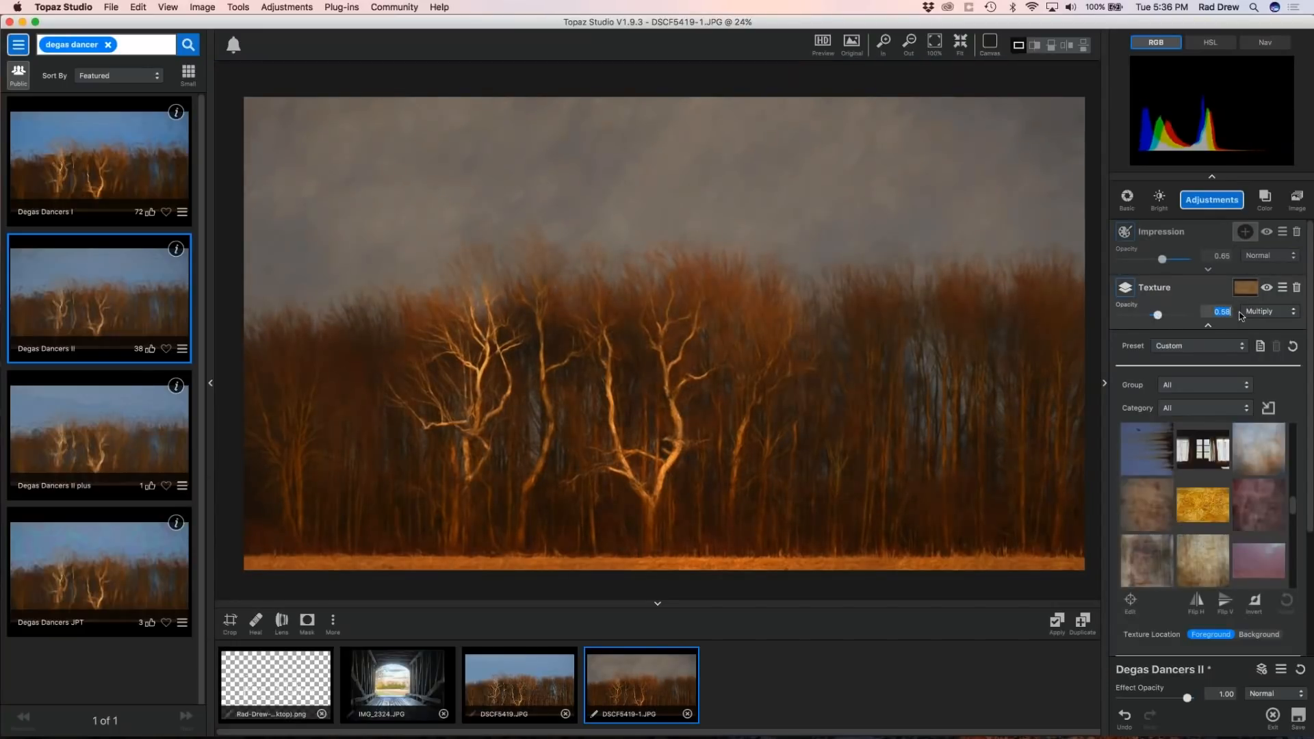
scroll(615, 445, "up", 5)
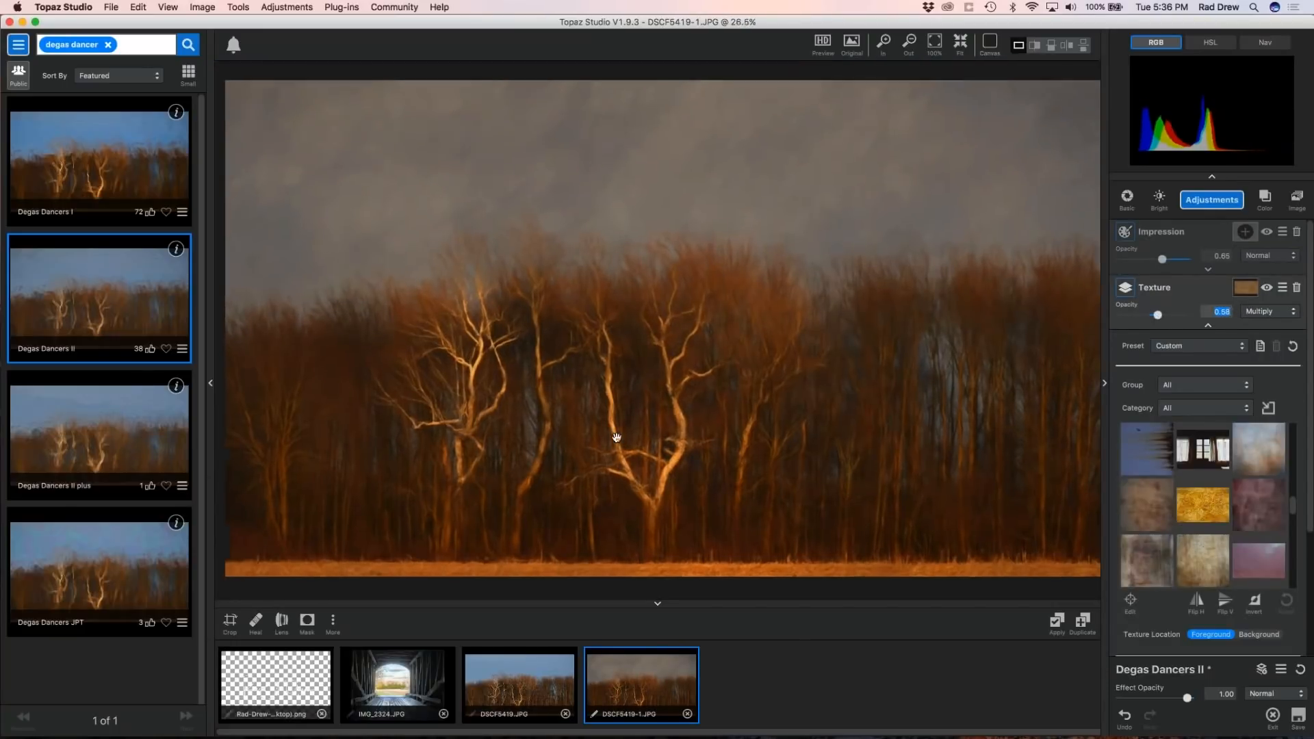
scroll(686, 433, "down", 5)
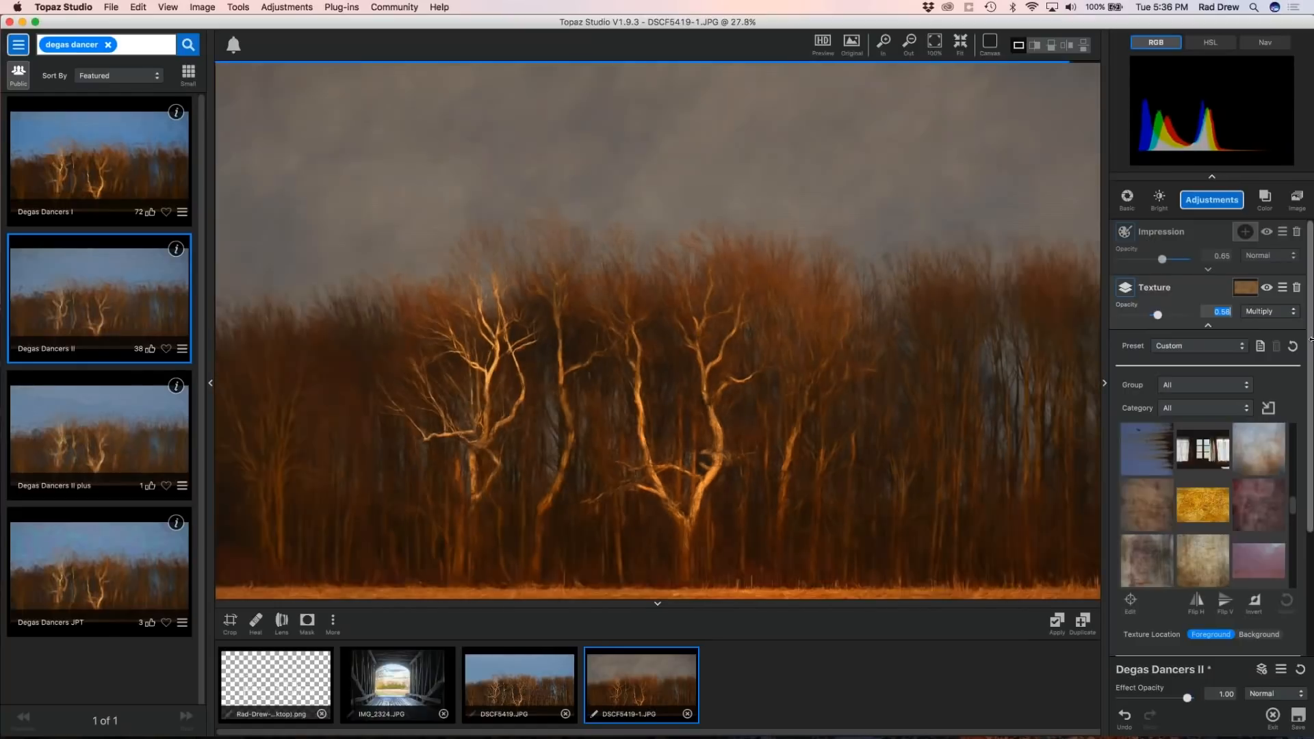
Set the texture's brightness to 0.37 and its contrast to 0.04.
scroll(1208, 411, "down", 5)
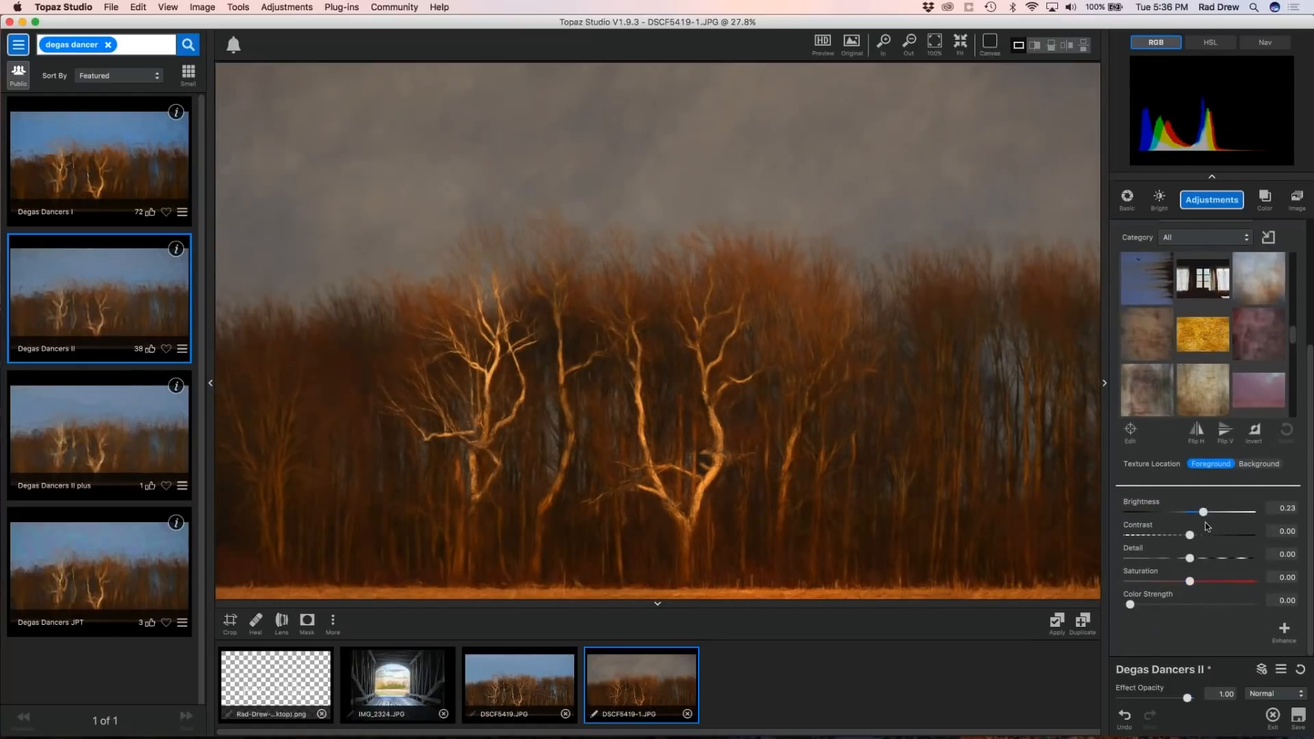
left_click_drag(1203, 514, 1211, 515)
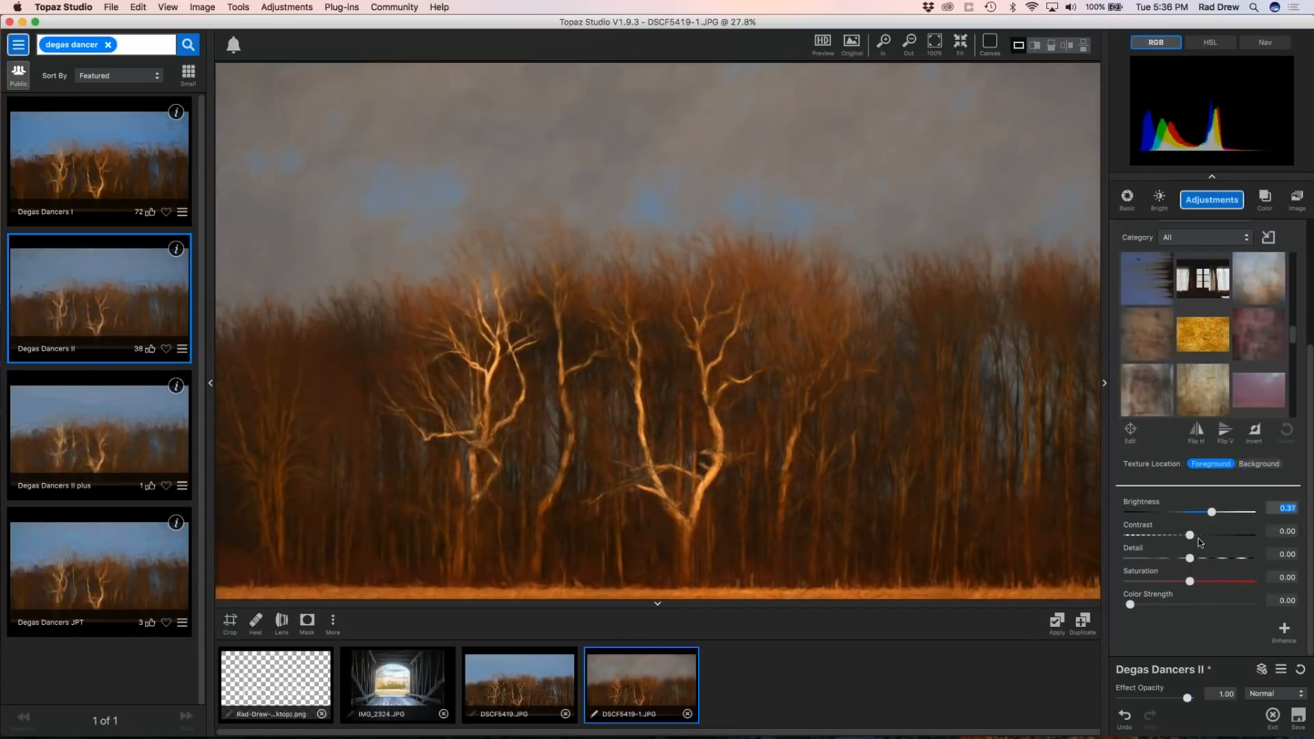
left_click(1190, 535)
left_click_drag(1190, 536, 1191, 537)
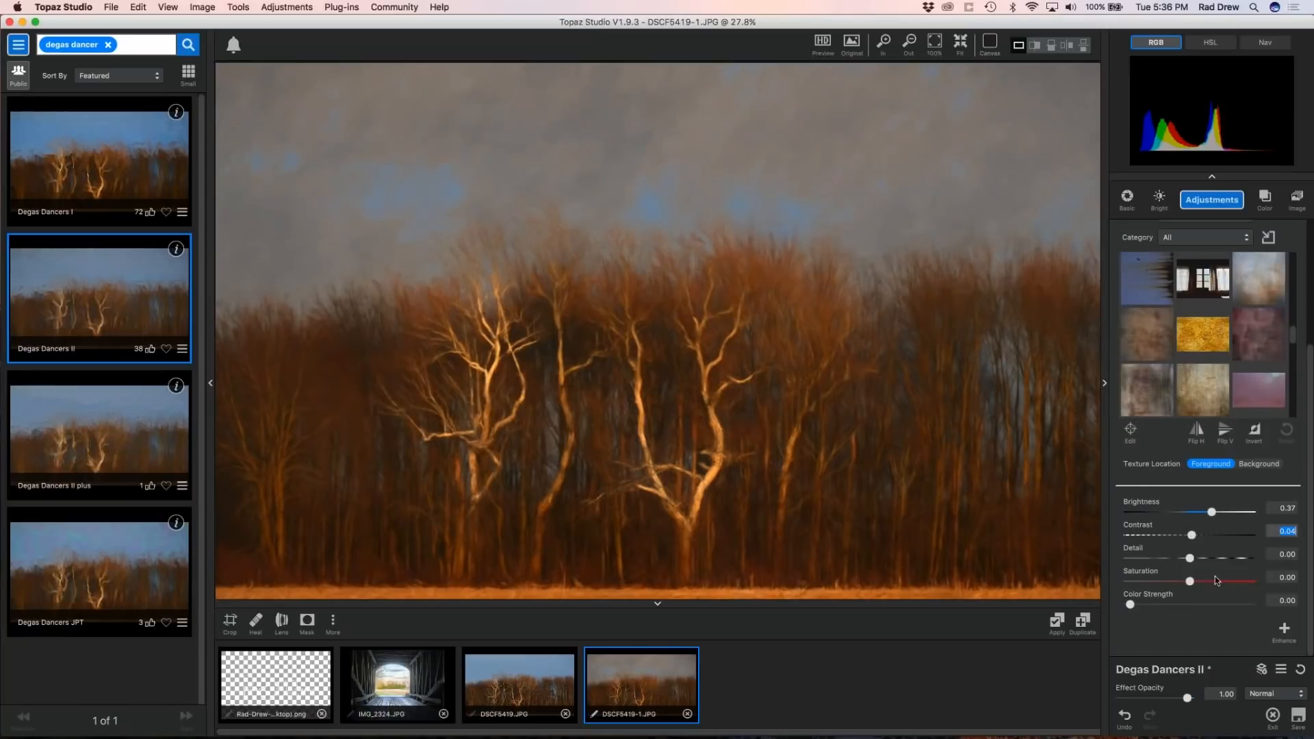
scroll(1204, 335, "up", 5)
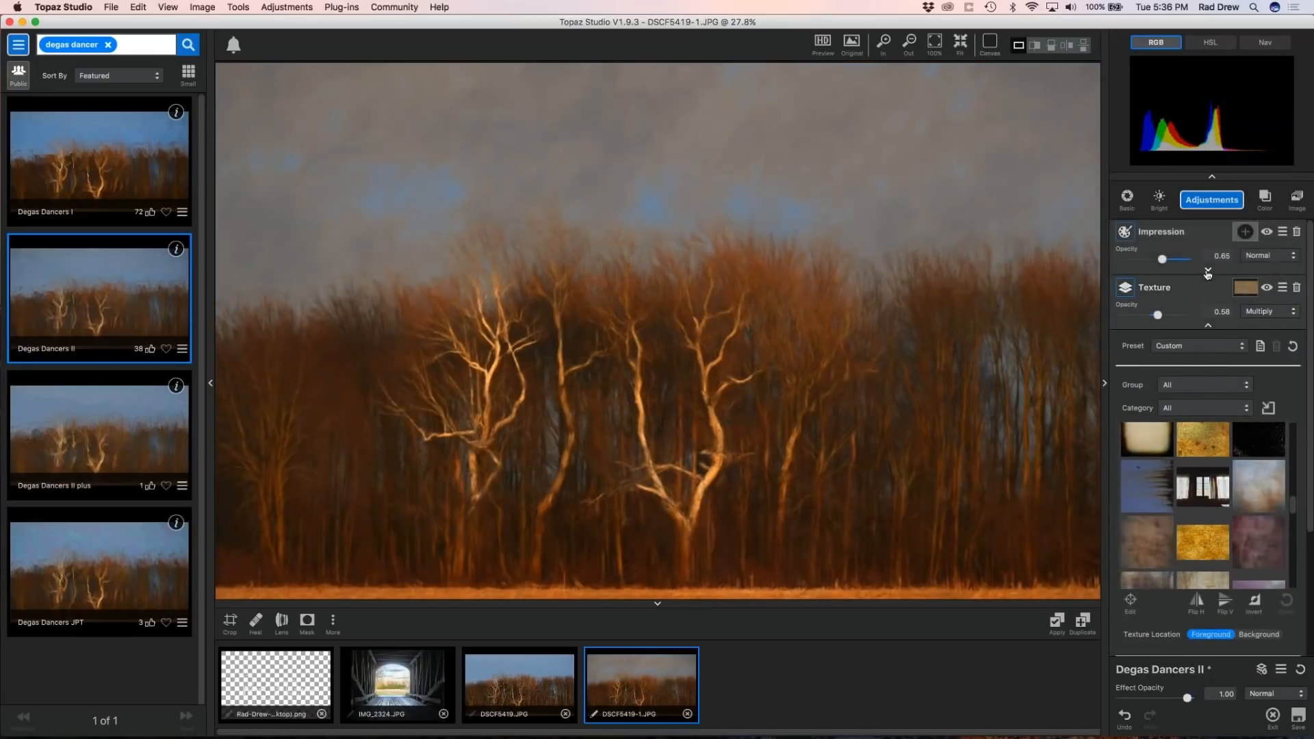
Choose the type11 thin-line brush as the Impression adjustment's stroke.
left_click(1166, 233)
scroll(1231, 444, "down", 5)
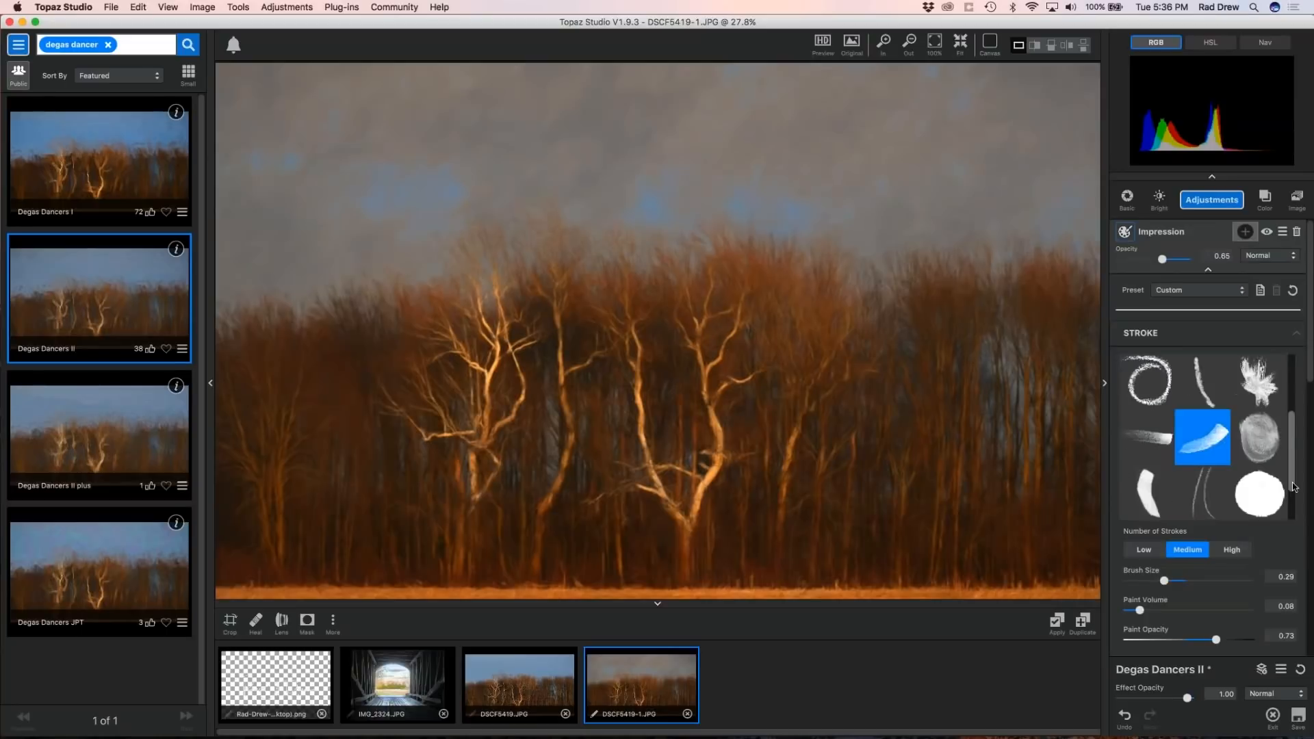
left_click(1197, 438)
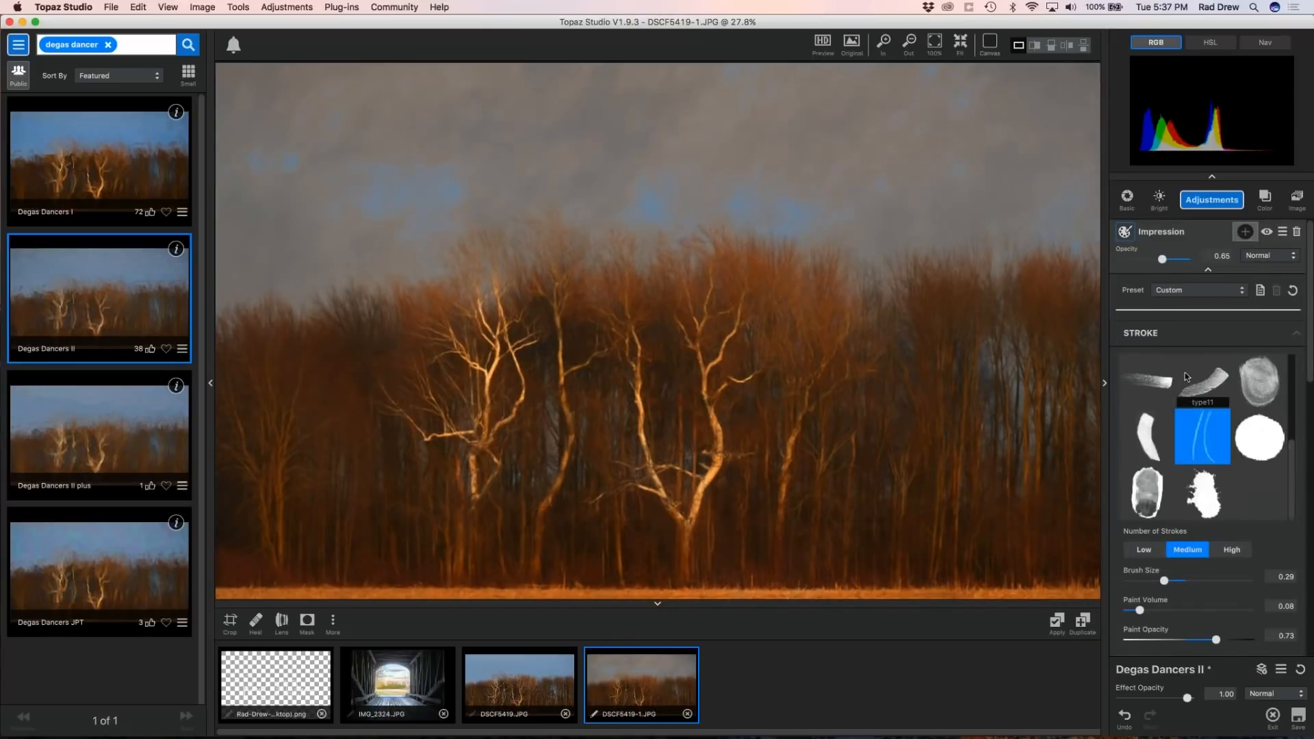
Set the Impression stroke's brush size to 0.48, paint opacity to 0.94 and paint volume to 0.37.
left_click_drag(1310, 376, 1309, 449)
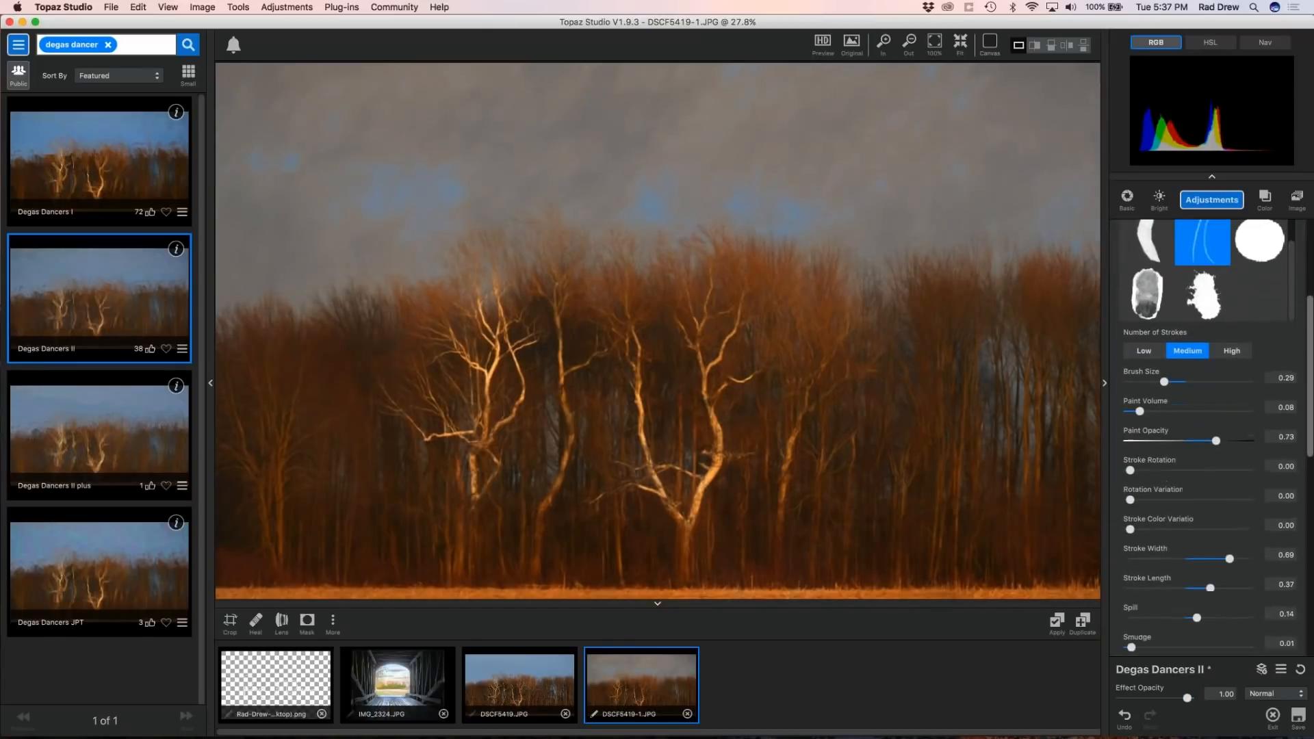
left_click_drag(1164, 382, 1187, 383)
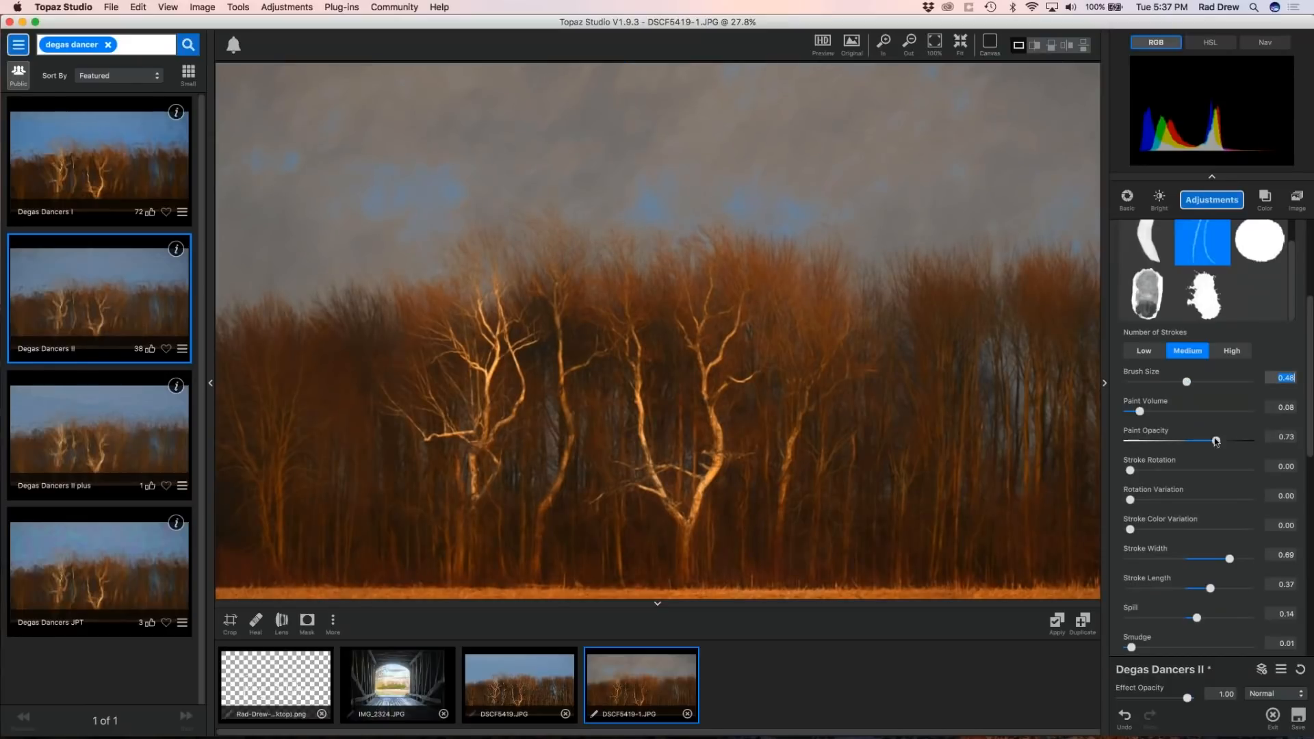
left_click_drag(1215, 441, 1236, 445)
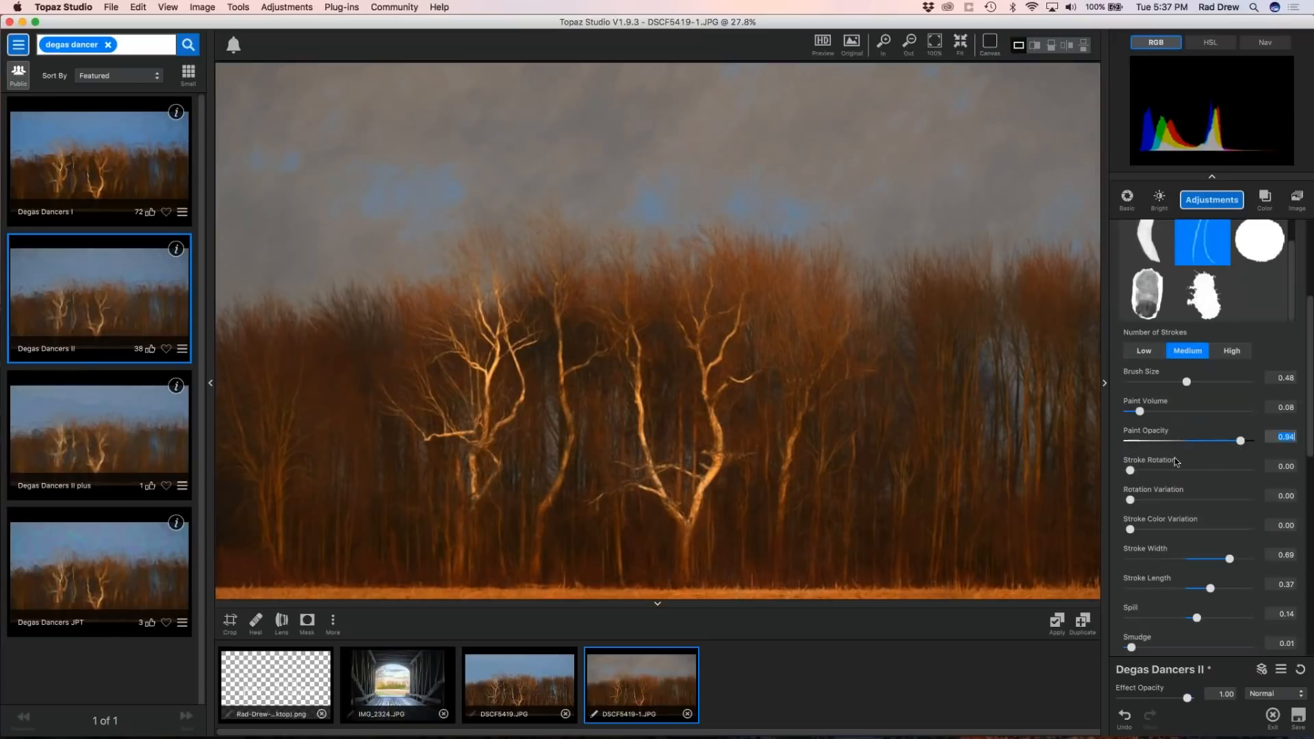
left_click_drag(1139, 411, 1175, 411)
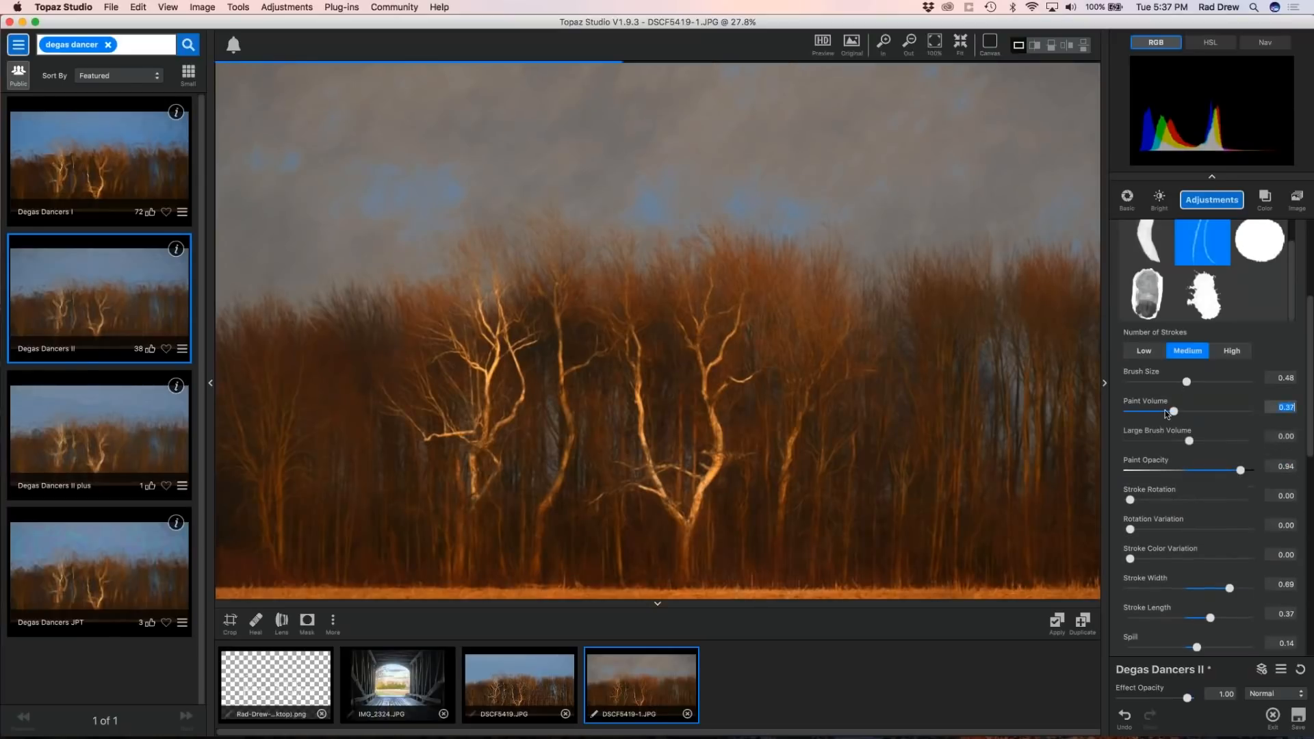
scroll(782, 383, "down", 3)
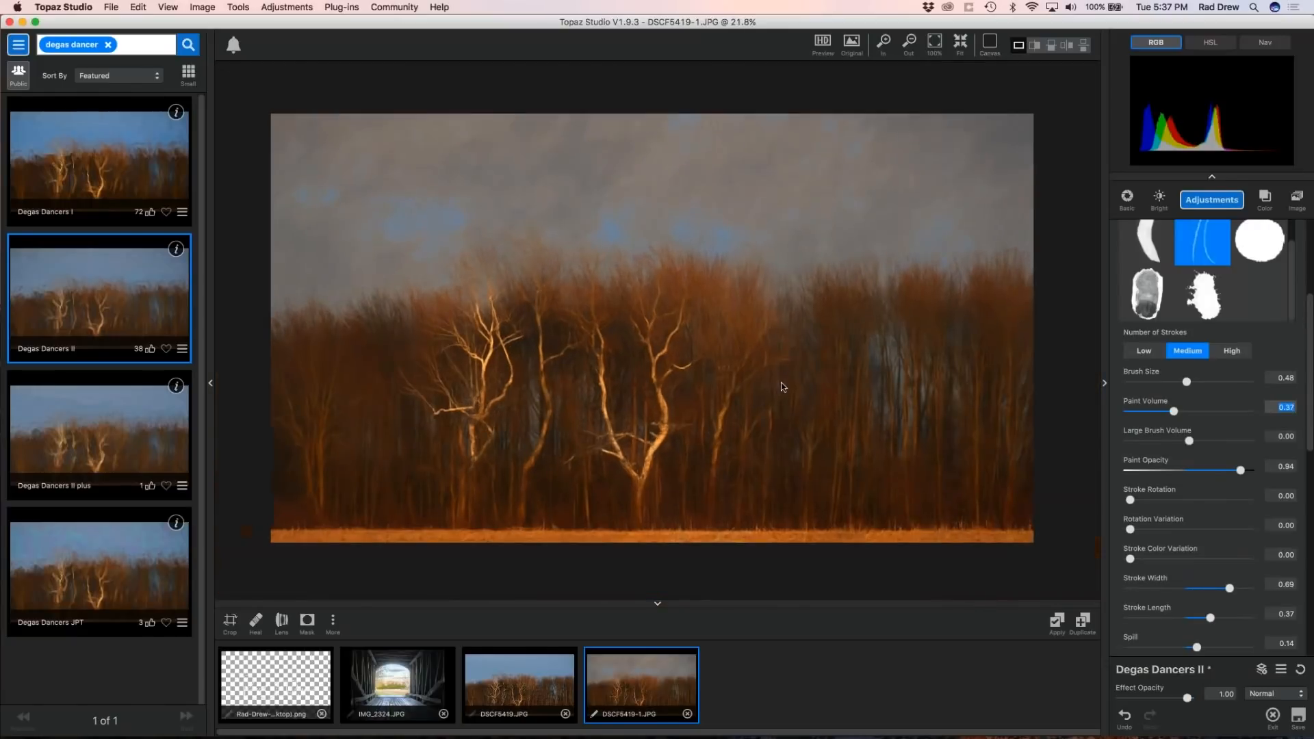
scroll(638, 333, "down", 1)
scroll(1298, 424, "up", 3)
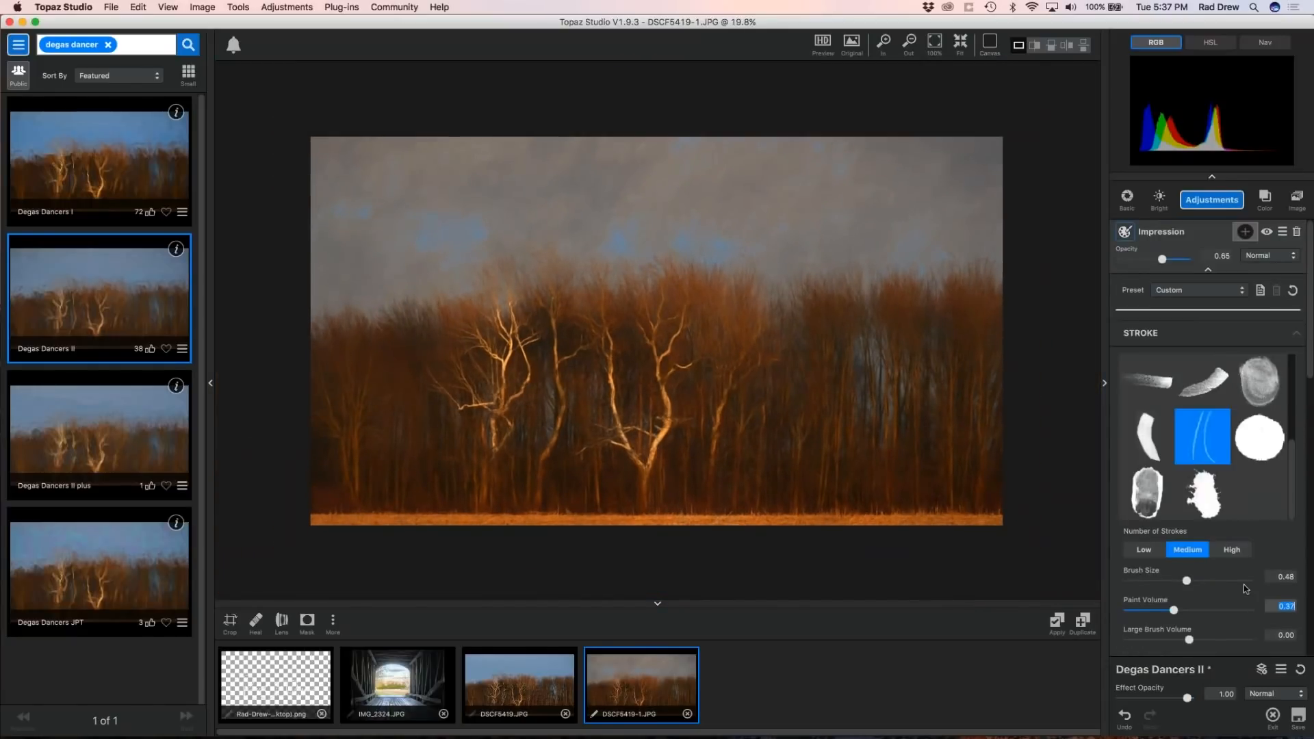
scroll(1242, 573, "down", 4)
scroll(1237, 309, "up", 6)
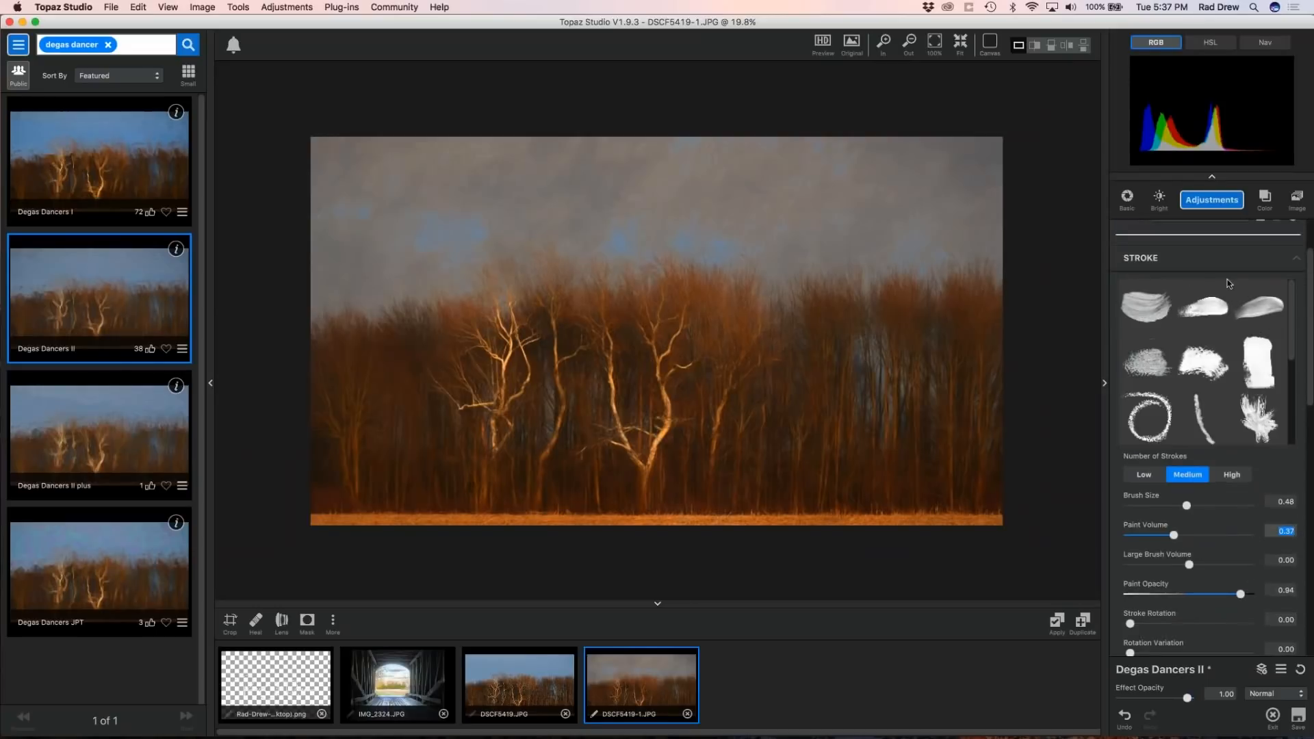
scroll(1191, 278, "up", 2)
left_click(1205, 271)
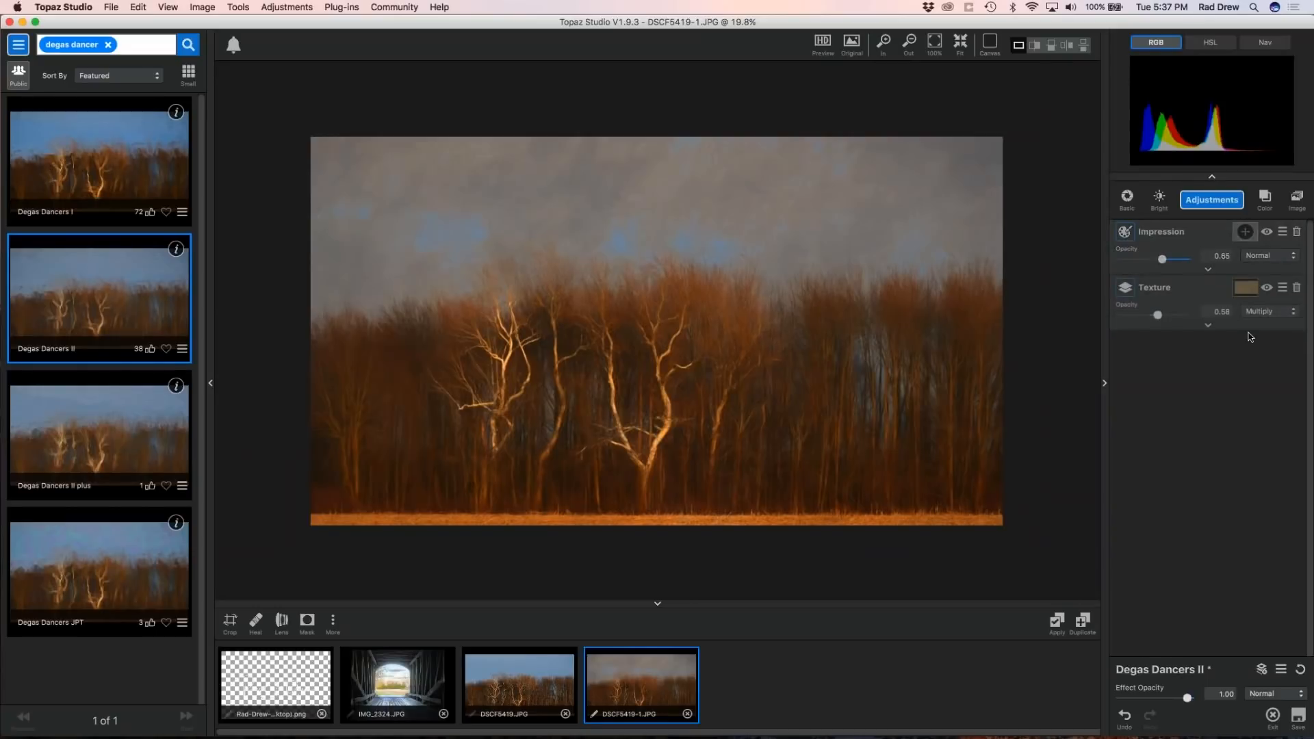
Set the Texture adjustment's opacity to 0.60 and lower the texture's brightness to 0.12.
left_click(1207, 326)
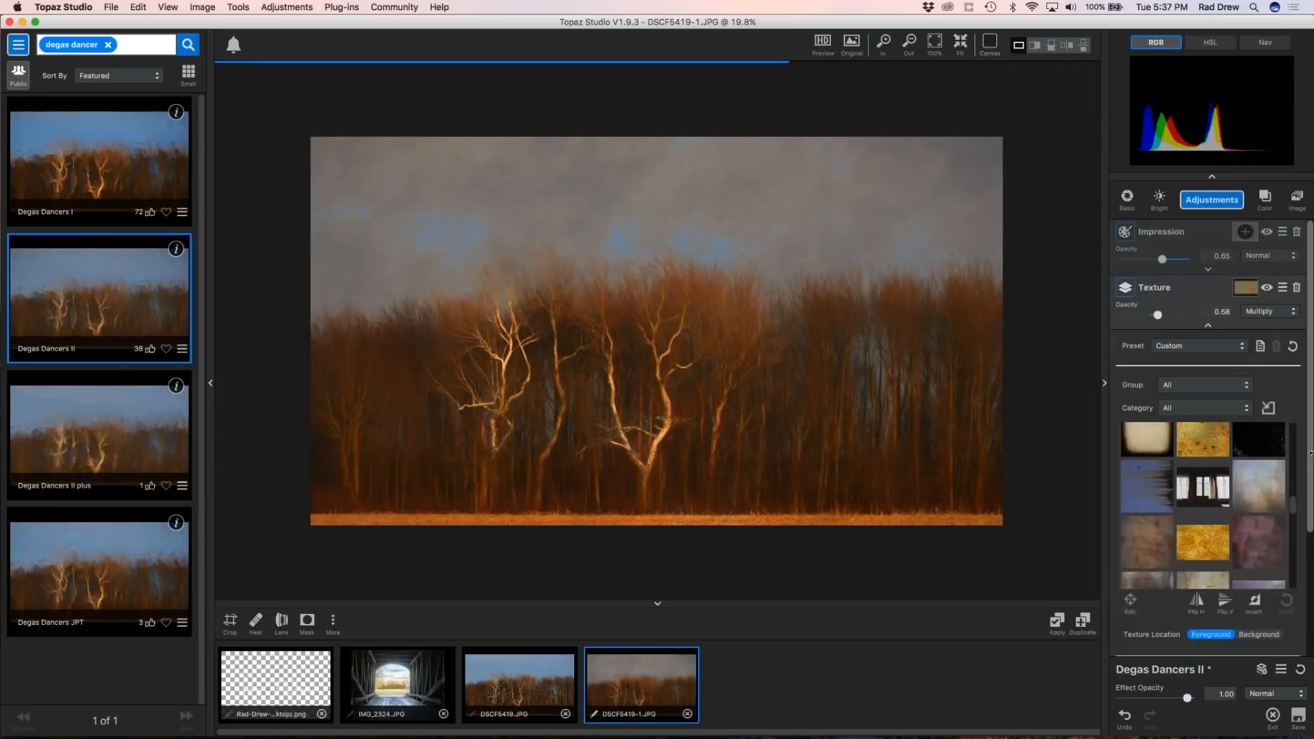
mouse_move(1156, 314)
left_mouse_down()
mouse_move(1171, 318)
mouse_move(1158, 315)
left_mouse_up()
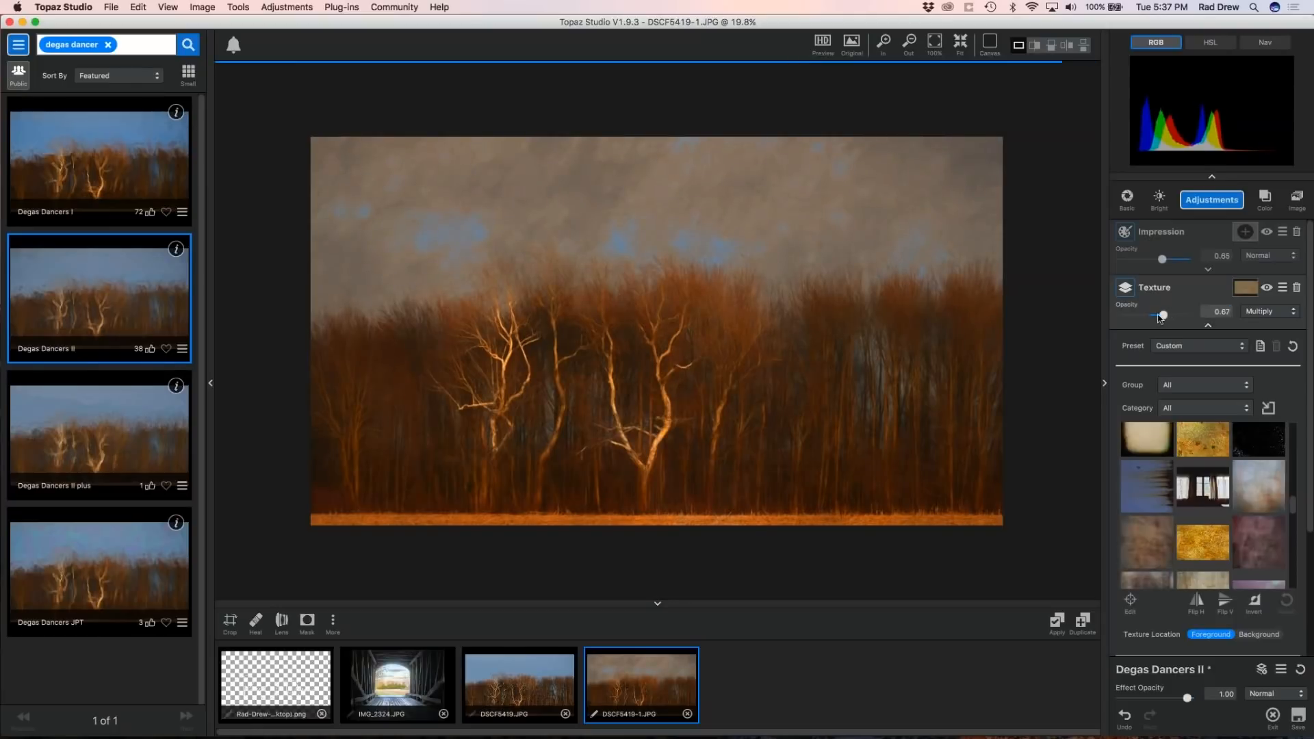
scroll(1211, 438, "down", 1)
scroll(1212, 342, "down", 4)
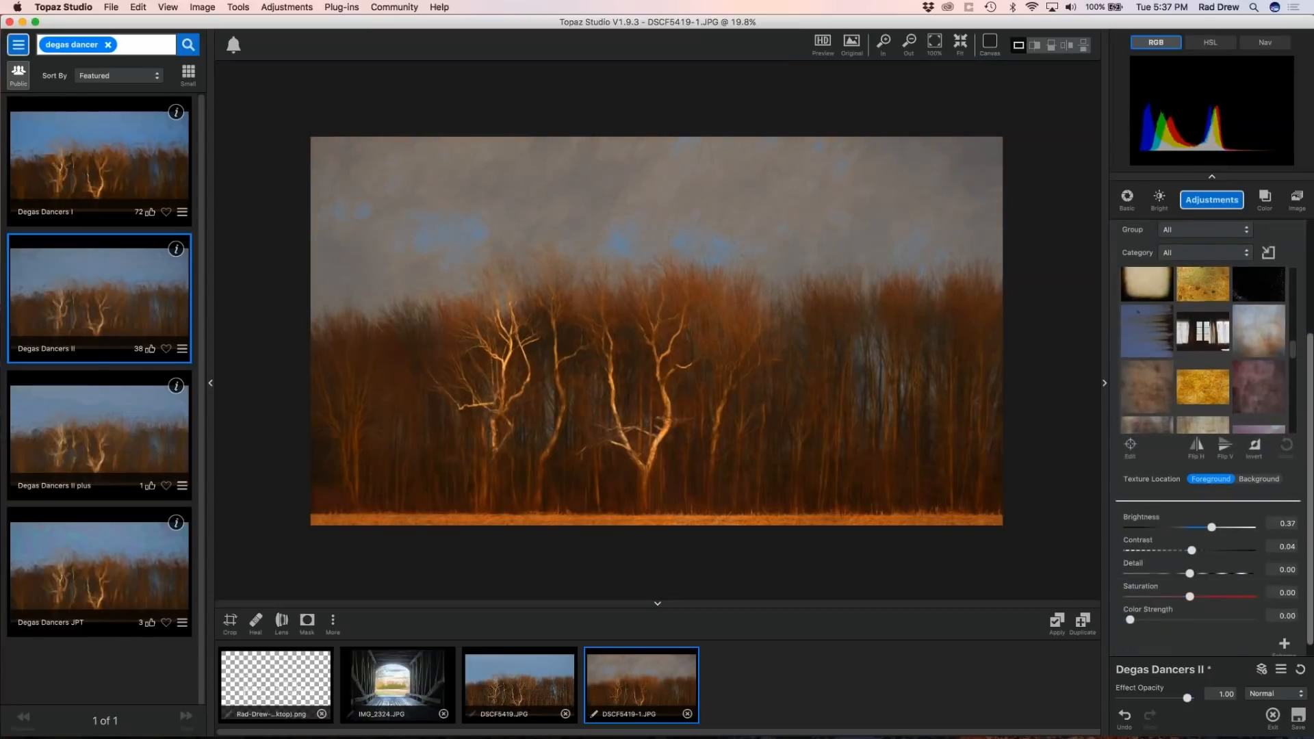
scroll(1212, 342, "down", 2)
left_click_drag(1293, 354, 1299, 394)
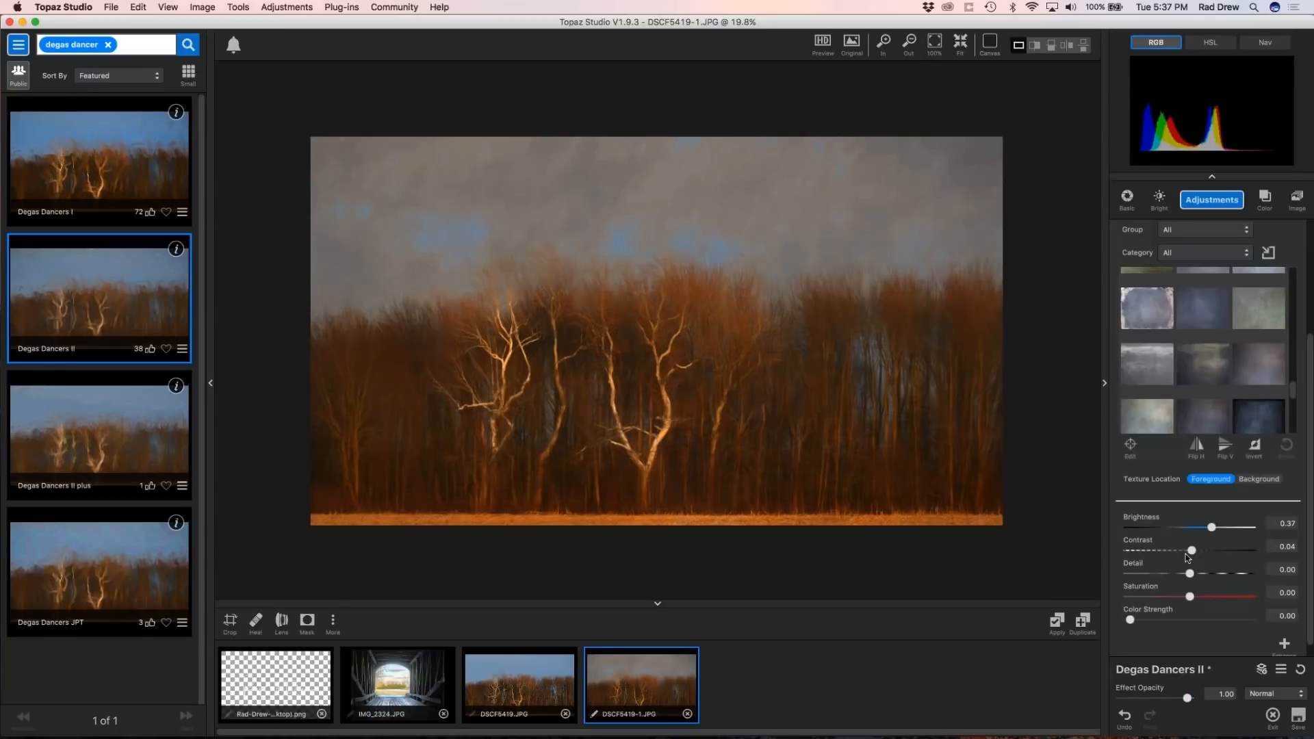
left_click_drag(1210, 527, 1197, 534)
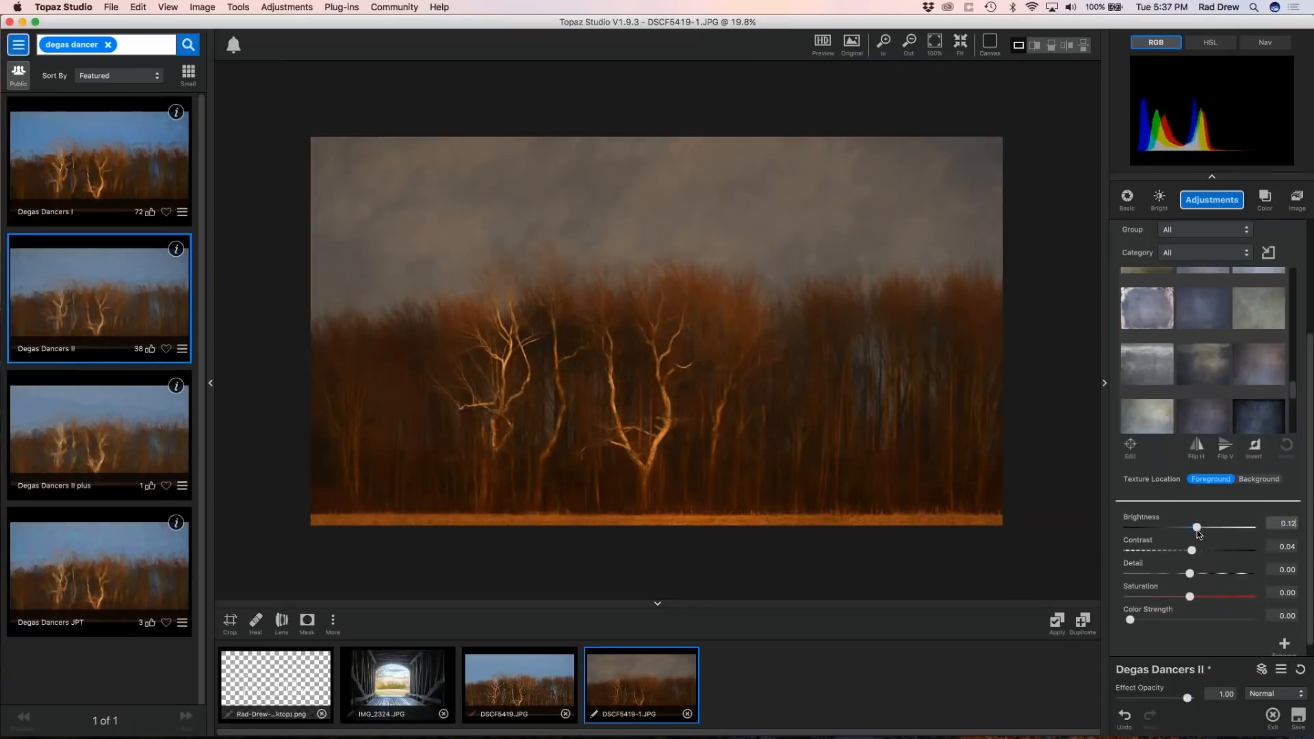
scroll(625, 287, "up", 5)
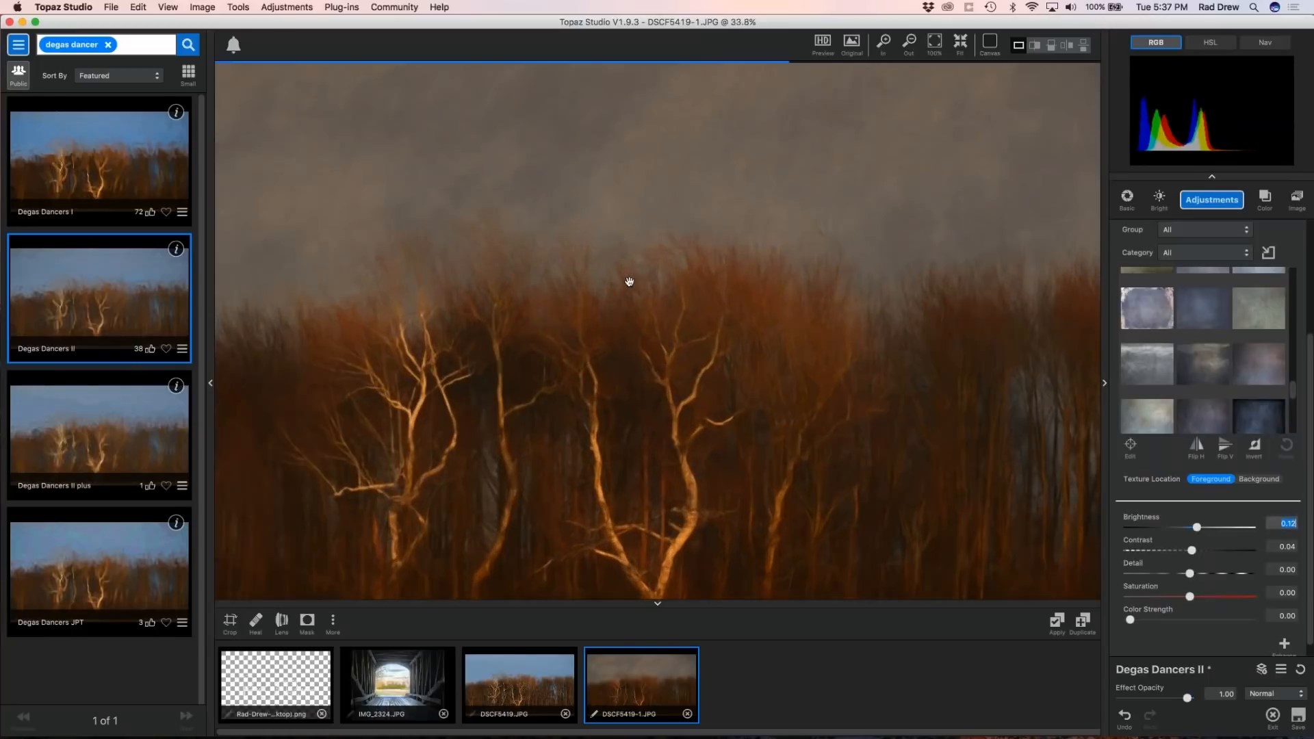
scroll(635, 286, "down", 5)
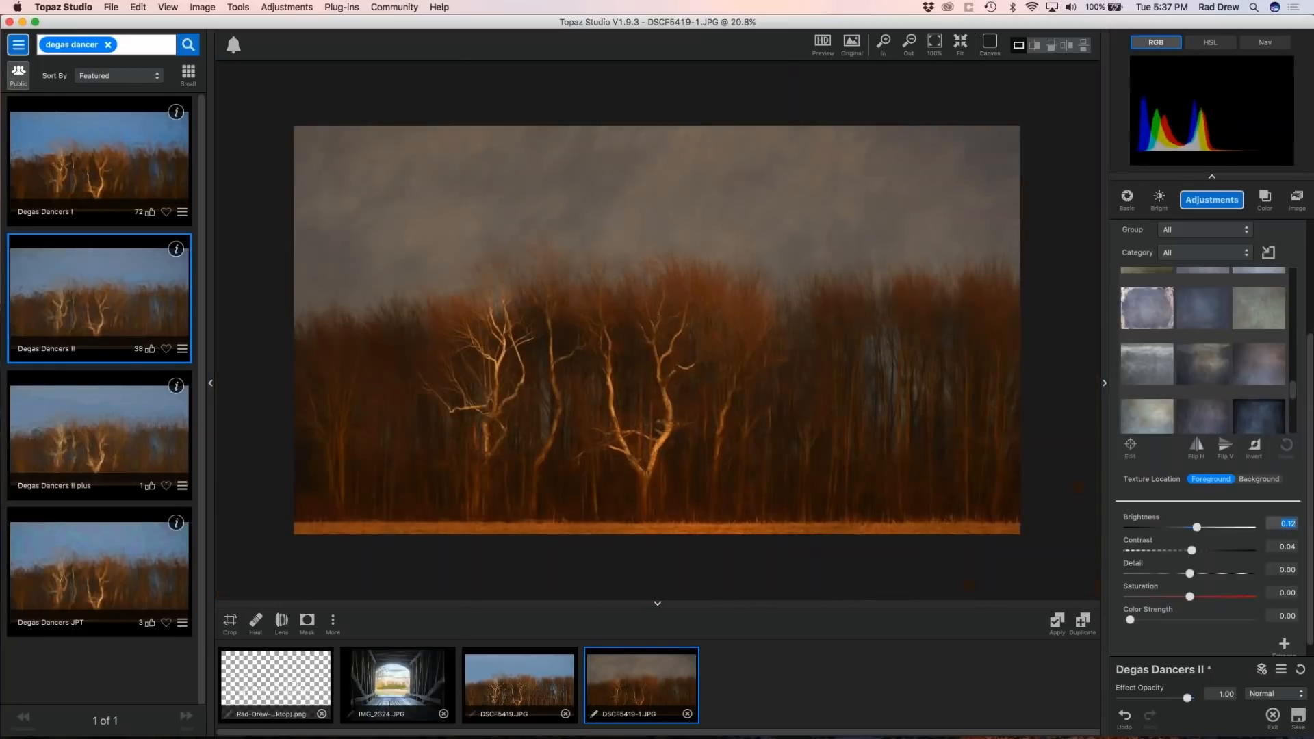
Choose Canvas I as the surface texture in the Impression adjustment's texture settings.
scroll(1312, 336, "up", 5)
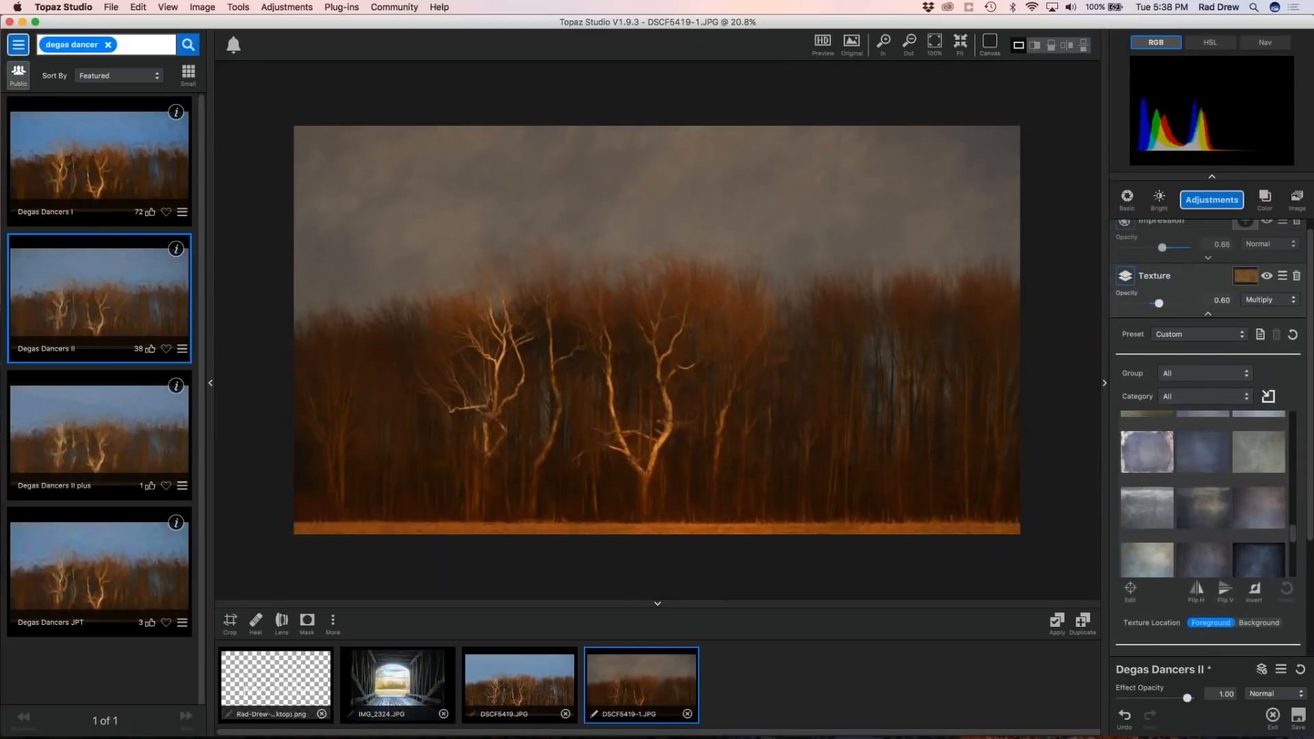
scroll(1311, 381, "up", 1)
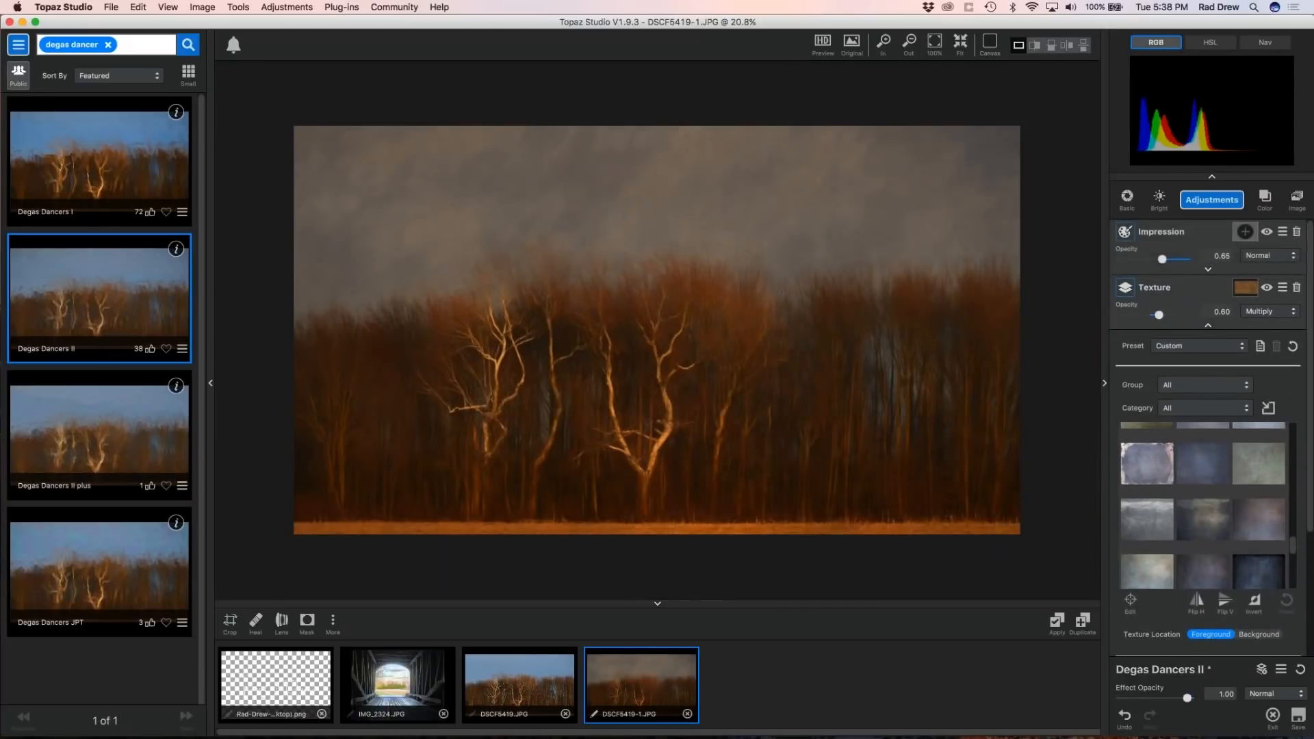
left_click(1208, 269)
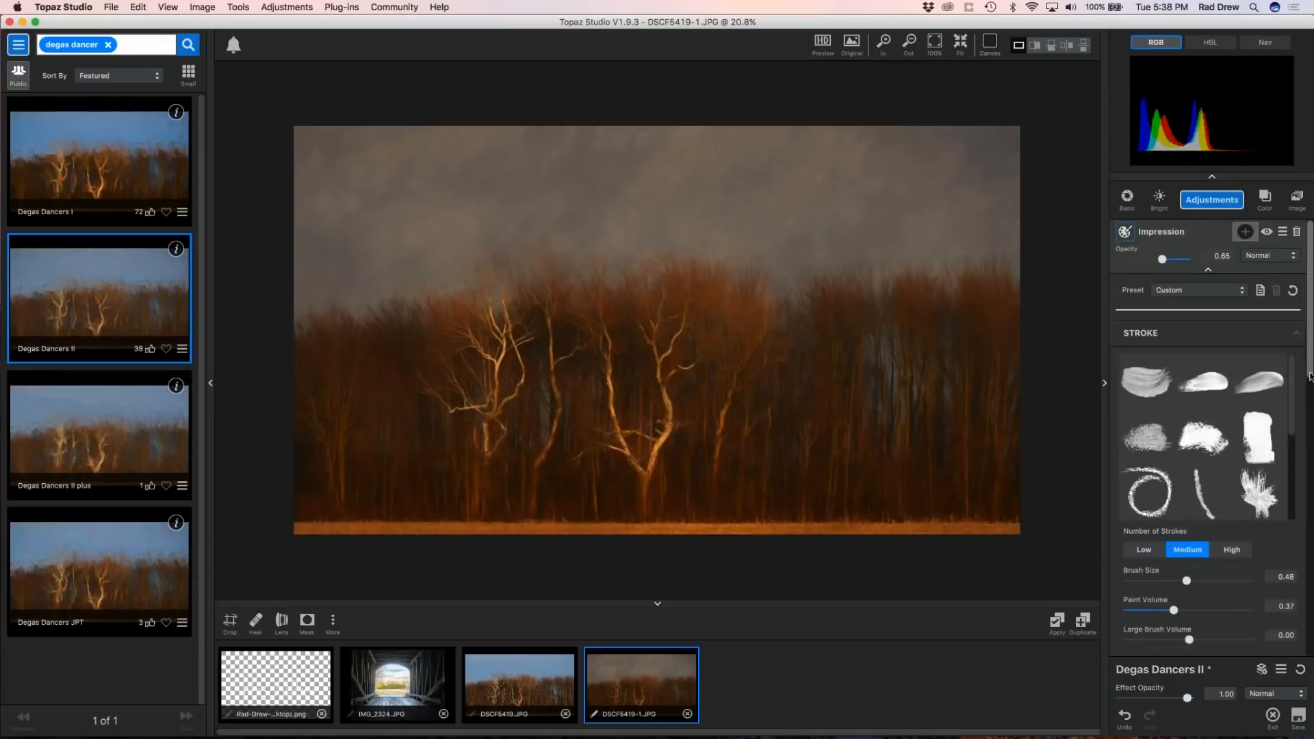
scroll(1229, 586, "down", 12)
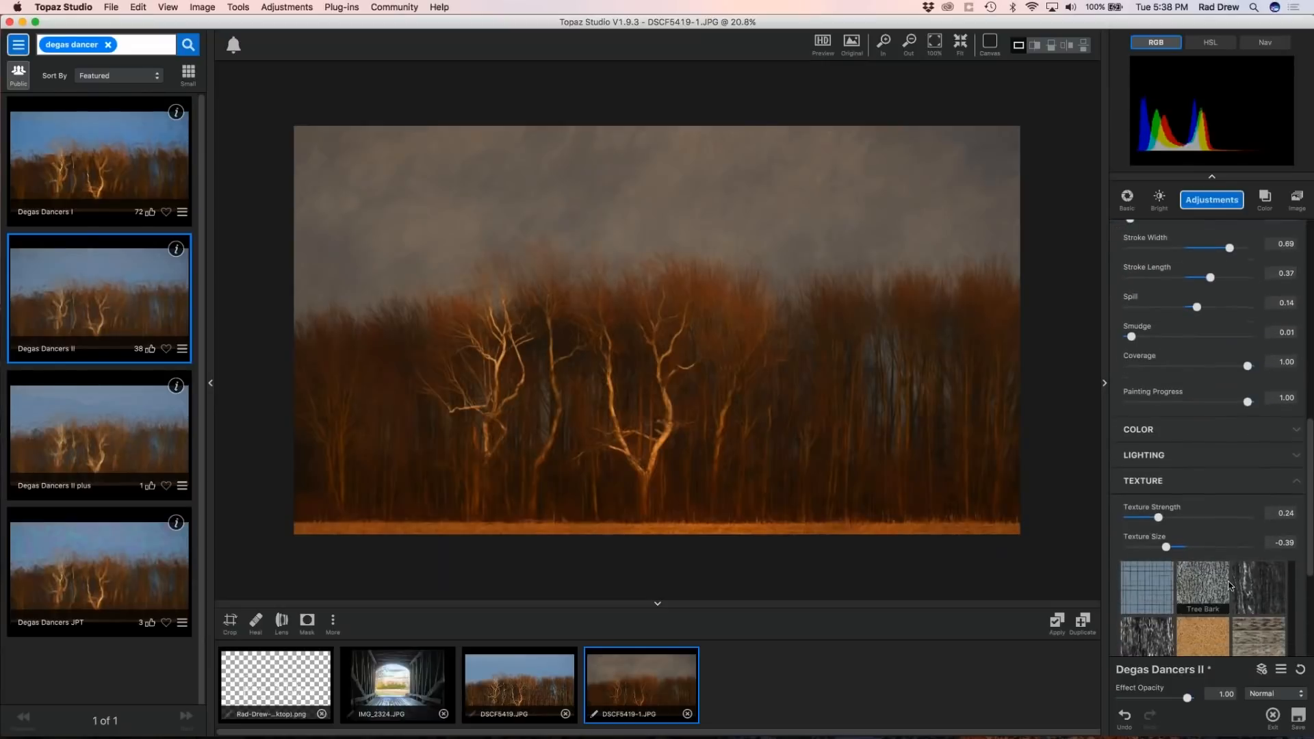
scroll(1229, 586, "down", 4)
scroll(1225, 487, "up", 10)
scroll(1223, 483, "up", 10)
left_click_drag(1310, 545, 1309, 625)
scroll(1204, 483, "up", 1)
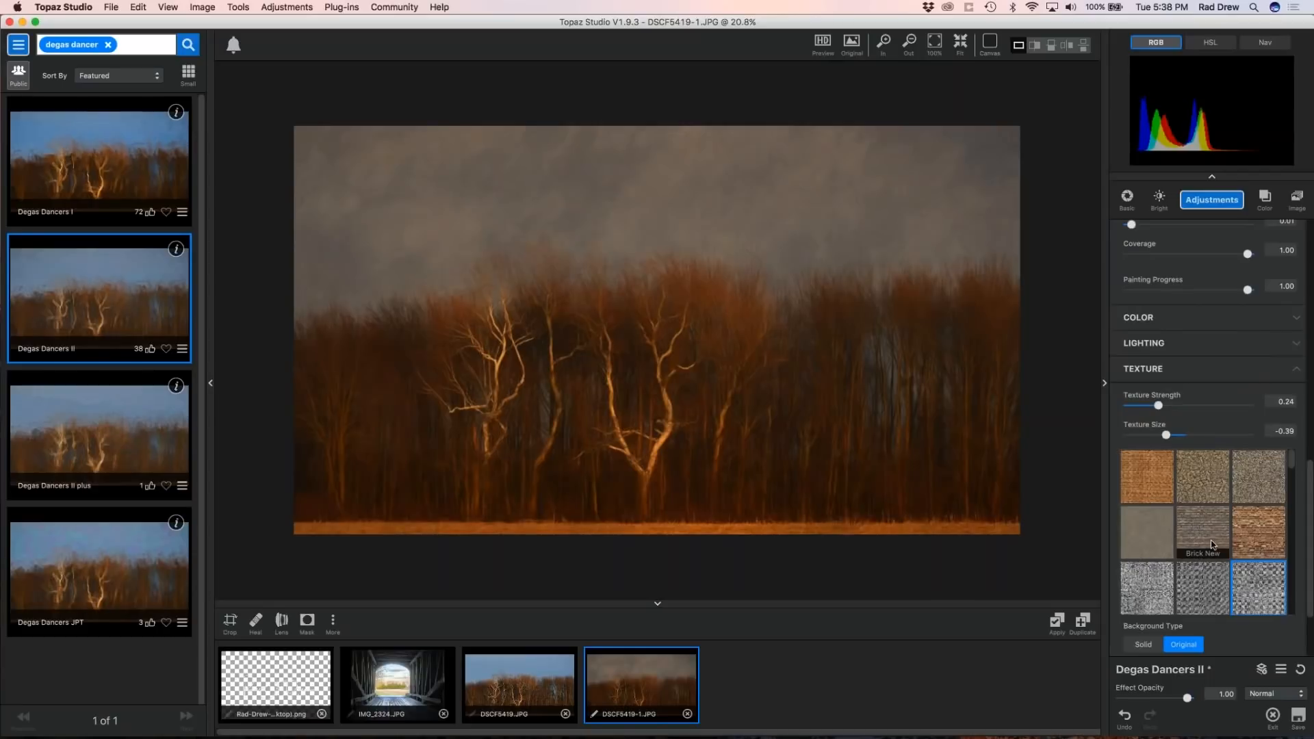
left_click_drag(1292, 468, 1293, 486)
left_click(1150, 488)
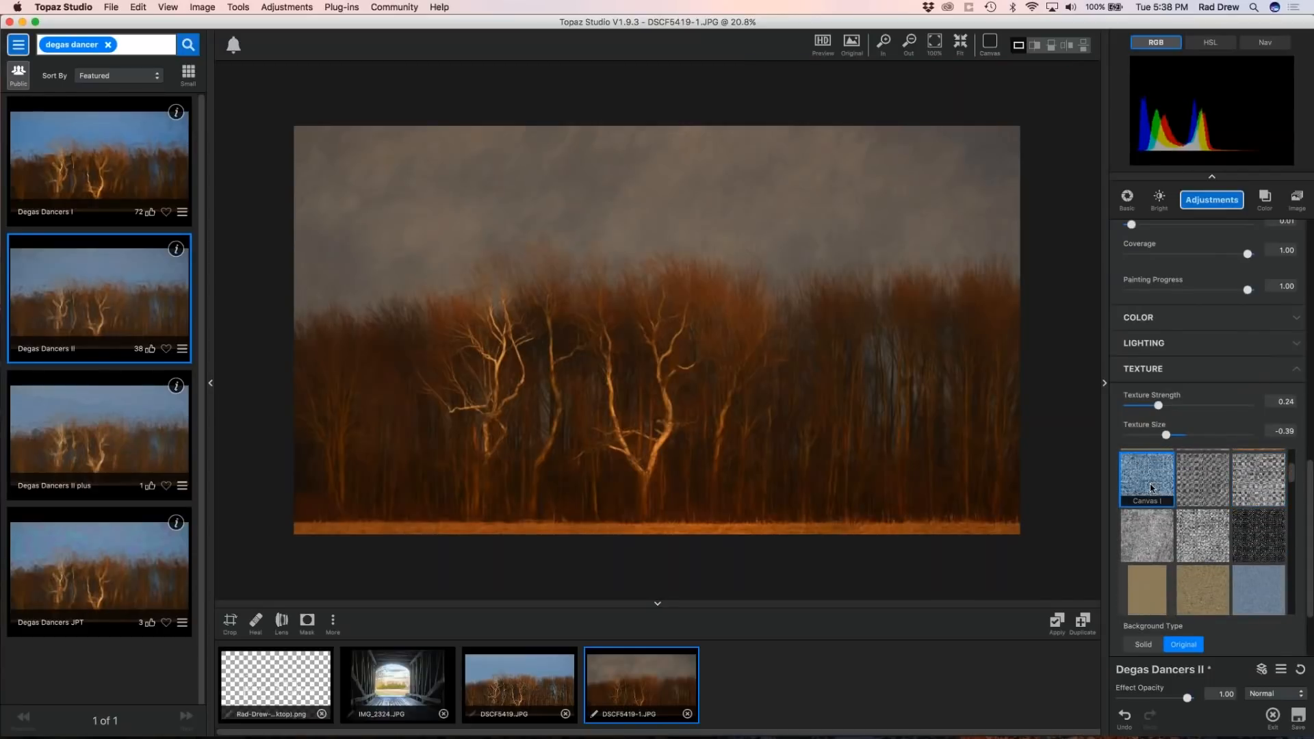
Set the Impression surface texture's strength to 0.33 and its size to -0.10.
scroll(618, 251, "up", 1)
scroll(650, 254, "up", 2)
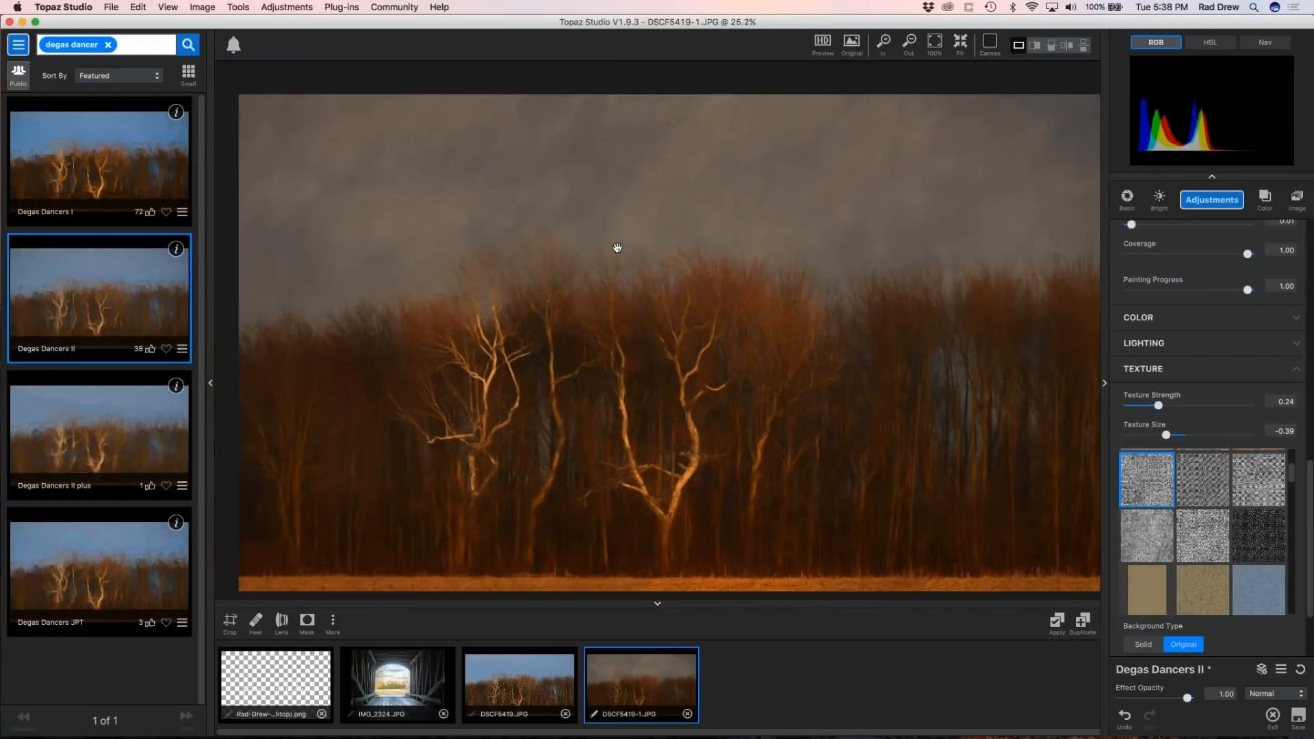
scroll(573, 260, "up", 2)
left_click_drag(1171, 410, 1182, 440)
left_click(1284, 430)
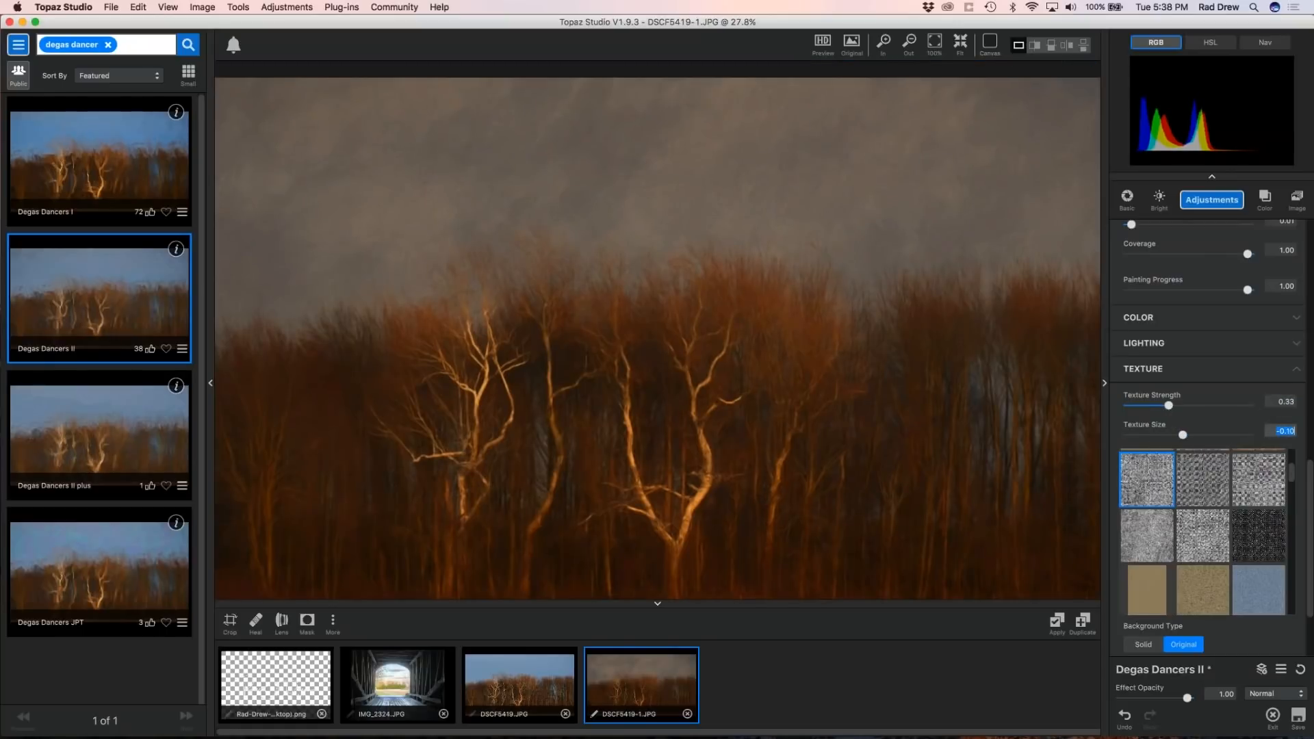
Try Canvas II as the Impression surface texture, settling on the canvas swatch immediately beside it.
scroll(645, 299, "up", 2)
left_click(1205, 547)
left_click(1204, 488)
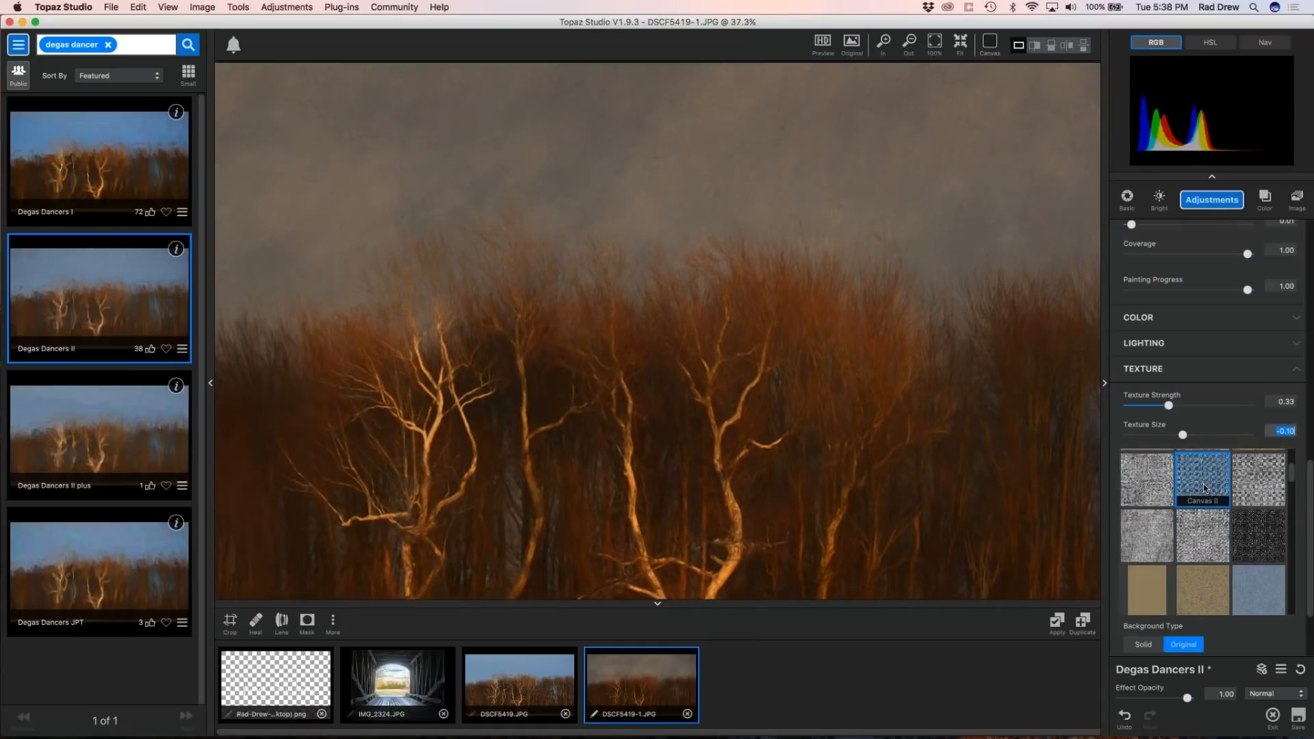
left_click(1247, 488)
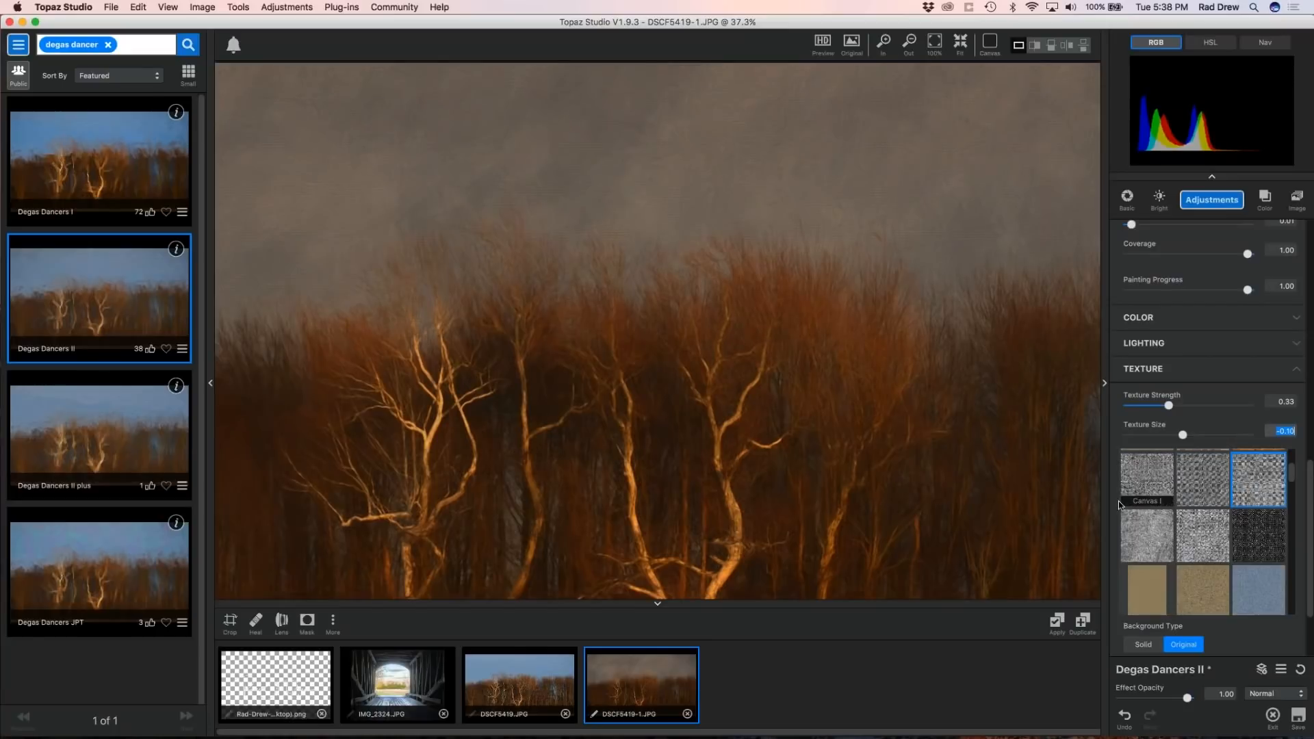
scroll(670, 463, "down", 5)
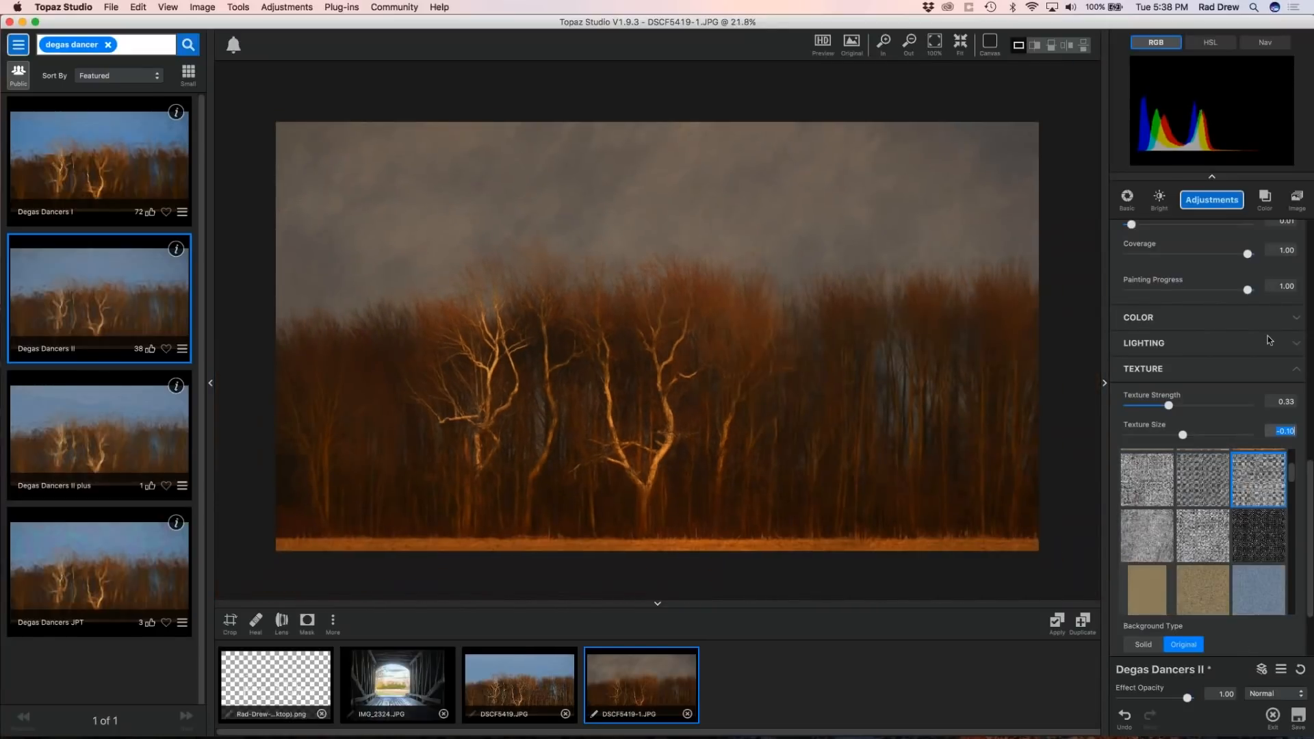
Set the Texture adjustment's saturation to -0.50 and contrast to -0.12, and try inverting the texture.
scroll(1210, 272, "up", 10)
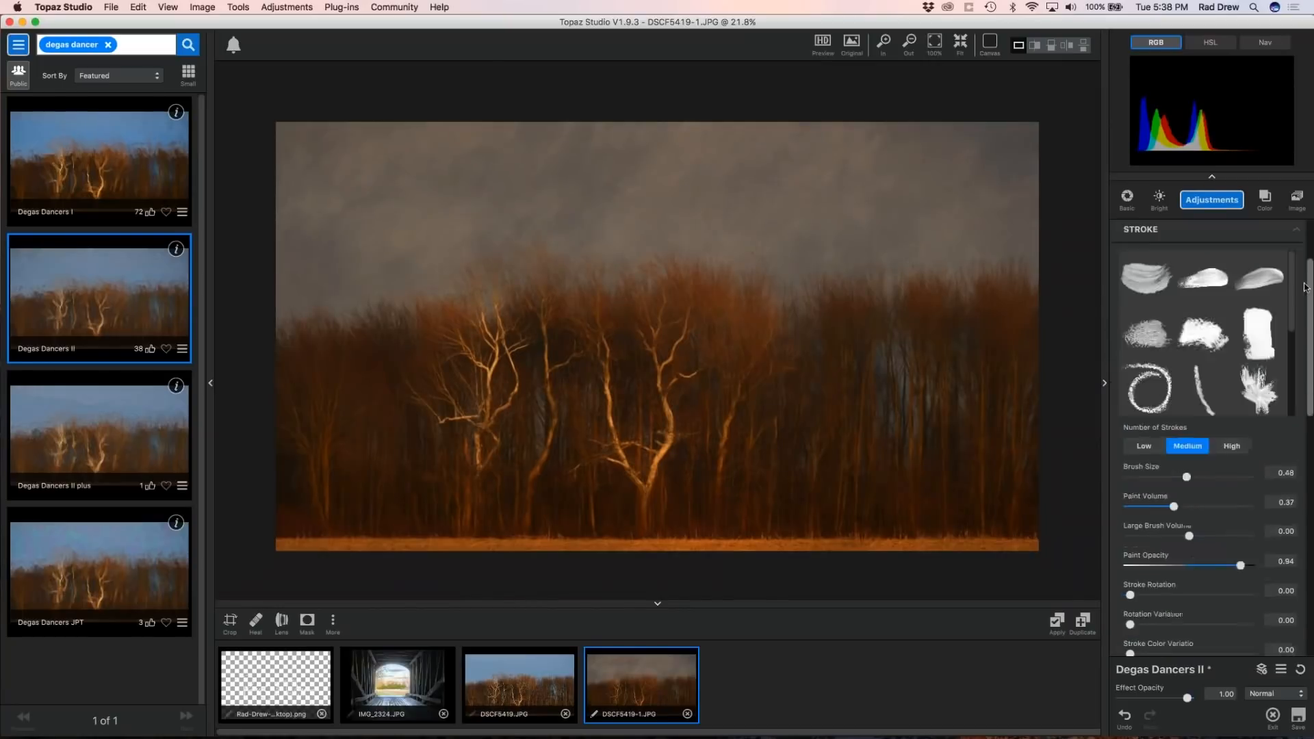
left_click(1209, 270)
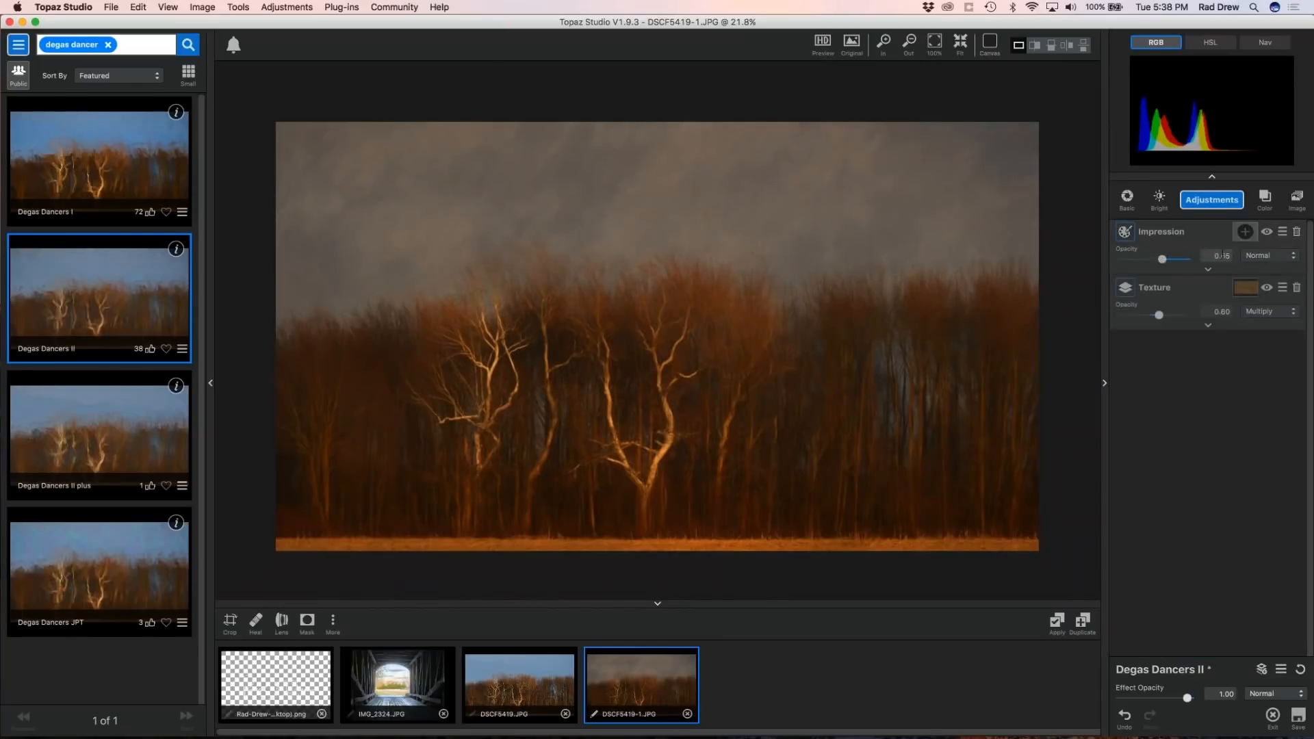
left_click(1208, 326)
scroll(1311, 461, "down", 5)
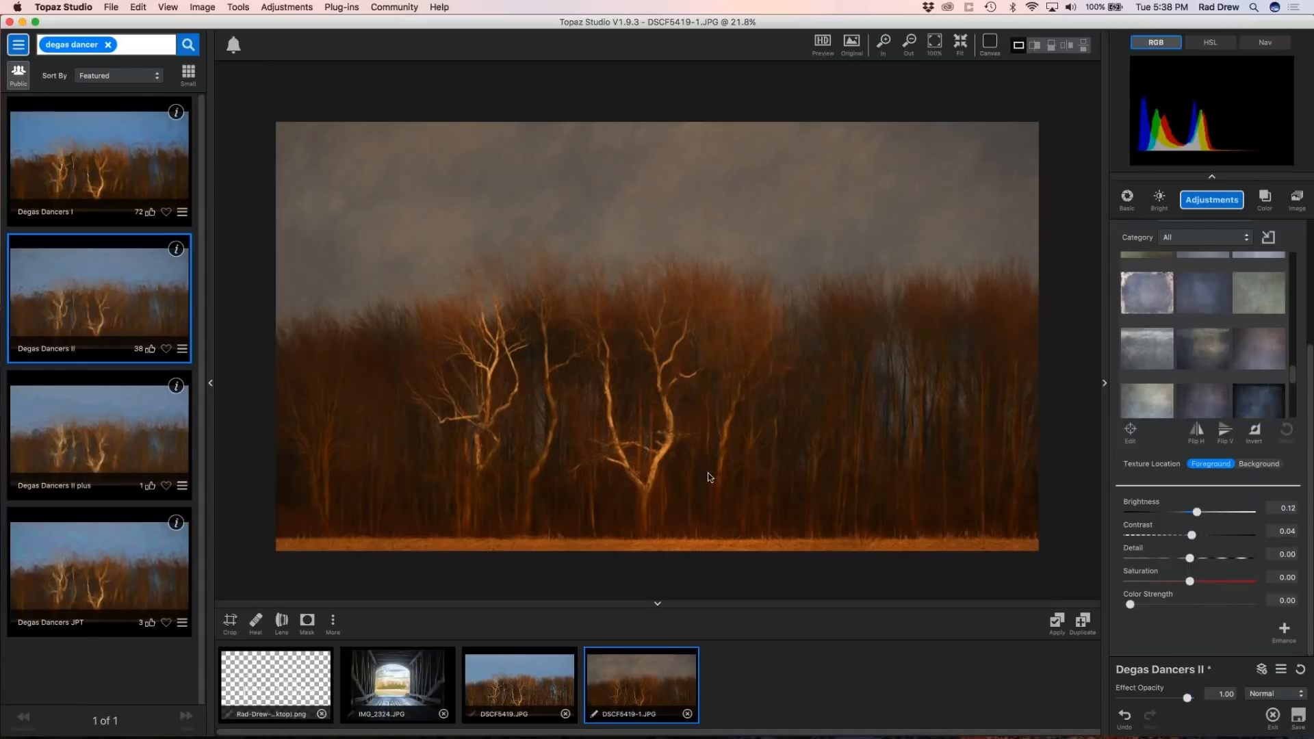
left_click_drag(1191, 581, 1158, 593)
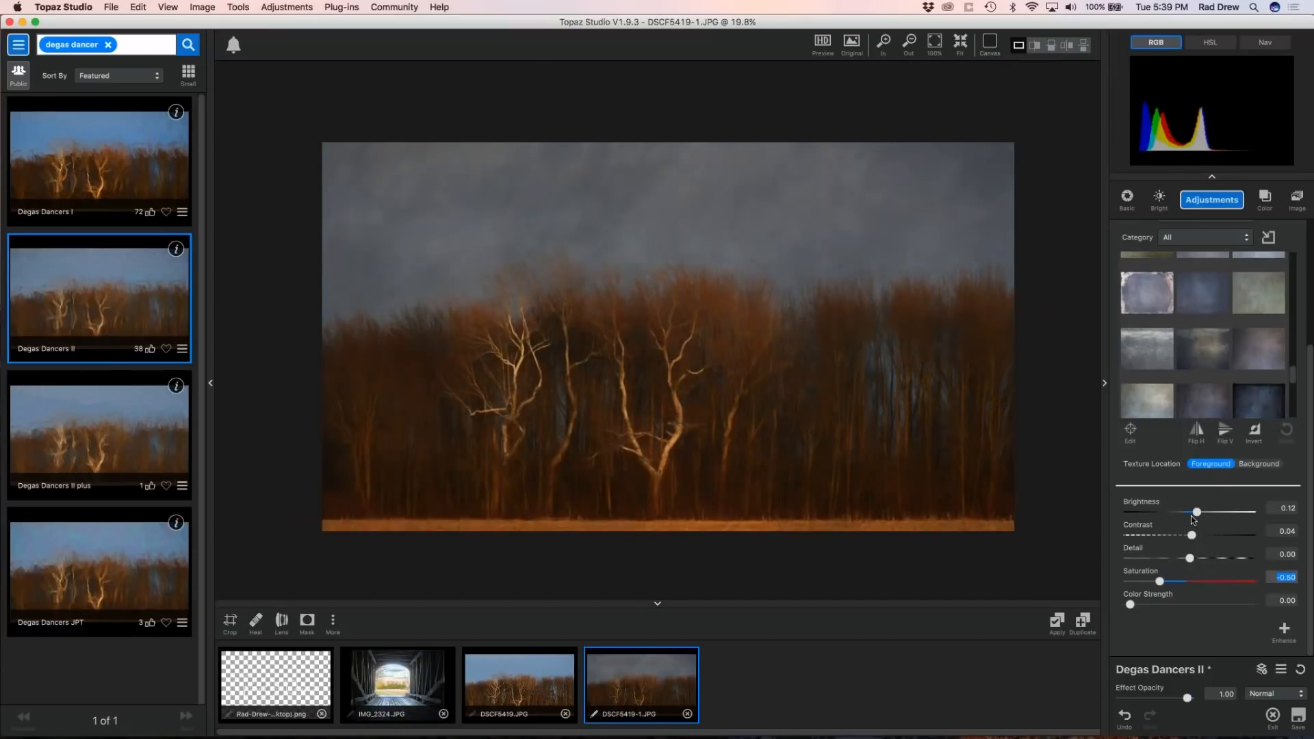
left_click_drag(1191, 534, 1182, 535)
left_click(1255, 432)
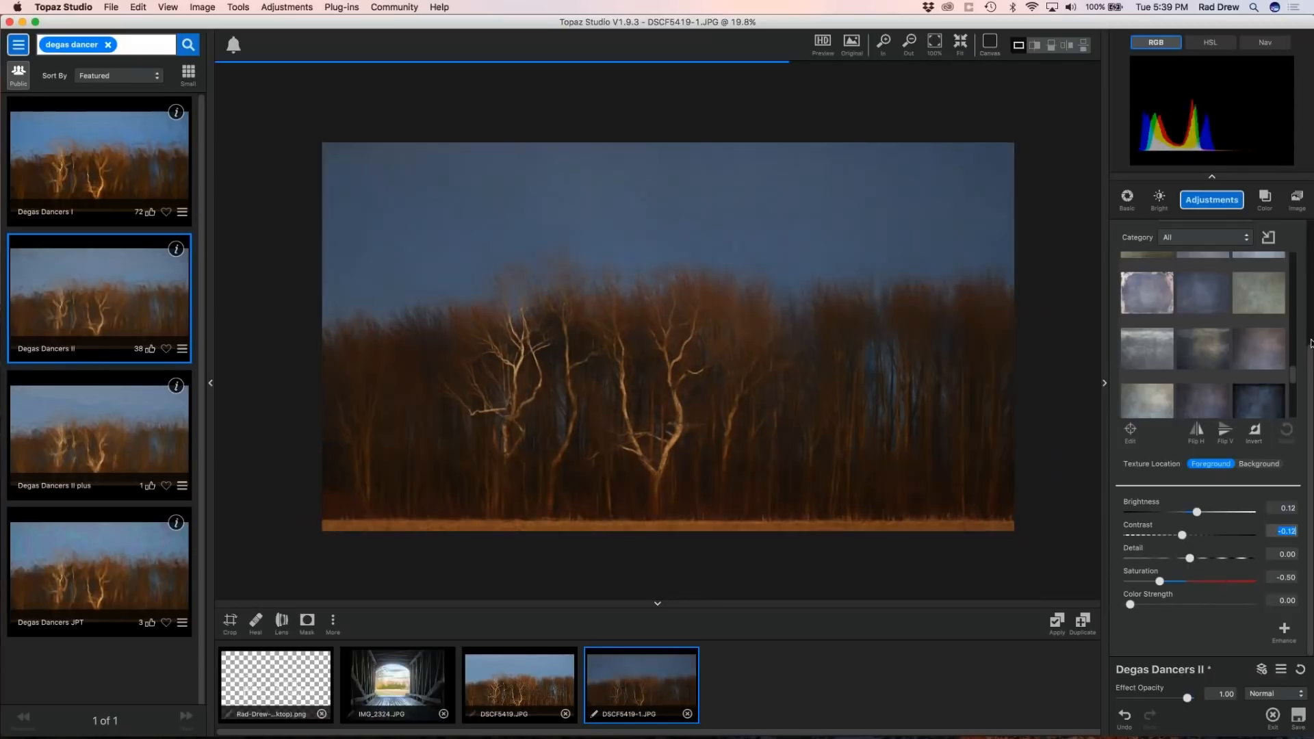
scroll(1213, 322, "up", 3)
left_click(1208, 323)
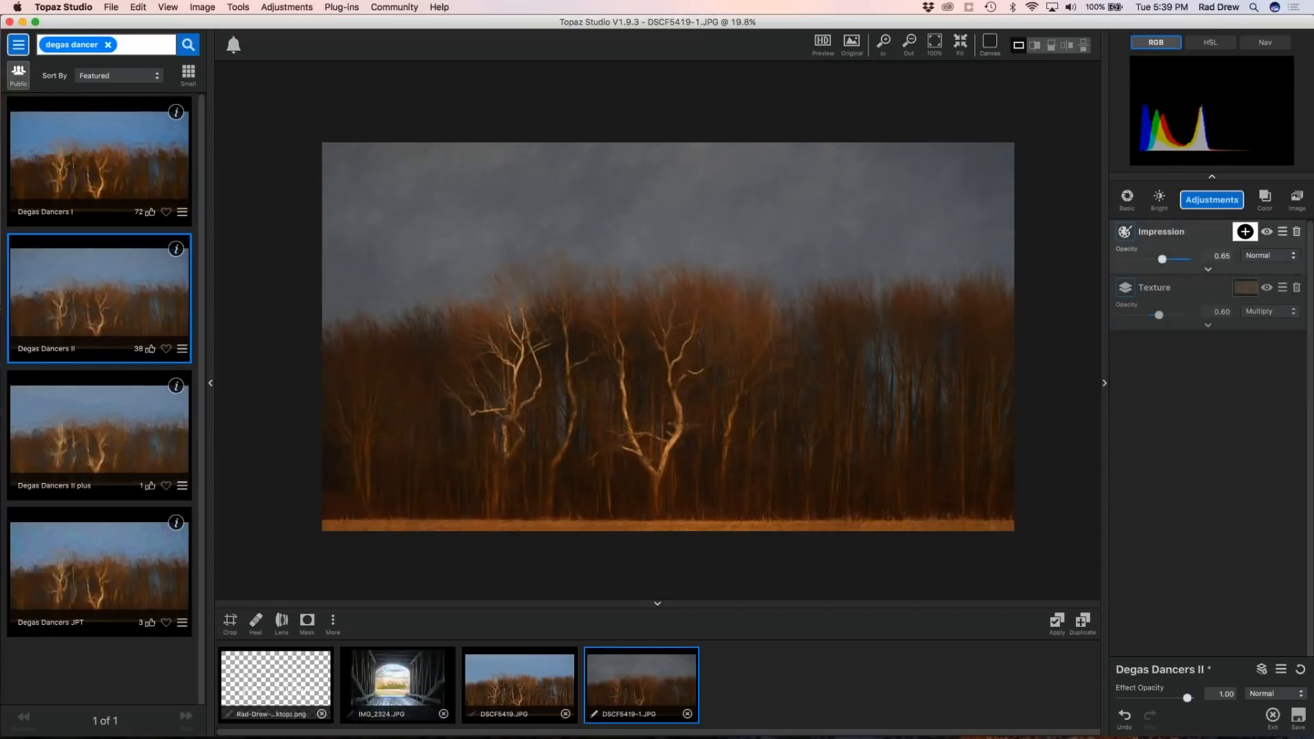
Add an HSL Color Tuning adjustment, raising red lightness to 1.00 and strongly lowering red saturation.
left_click(1213, 199)
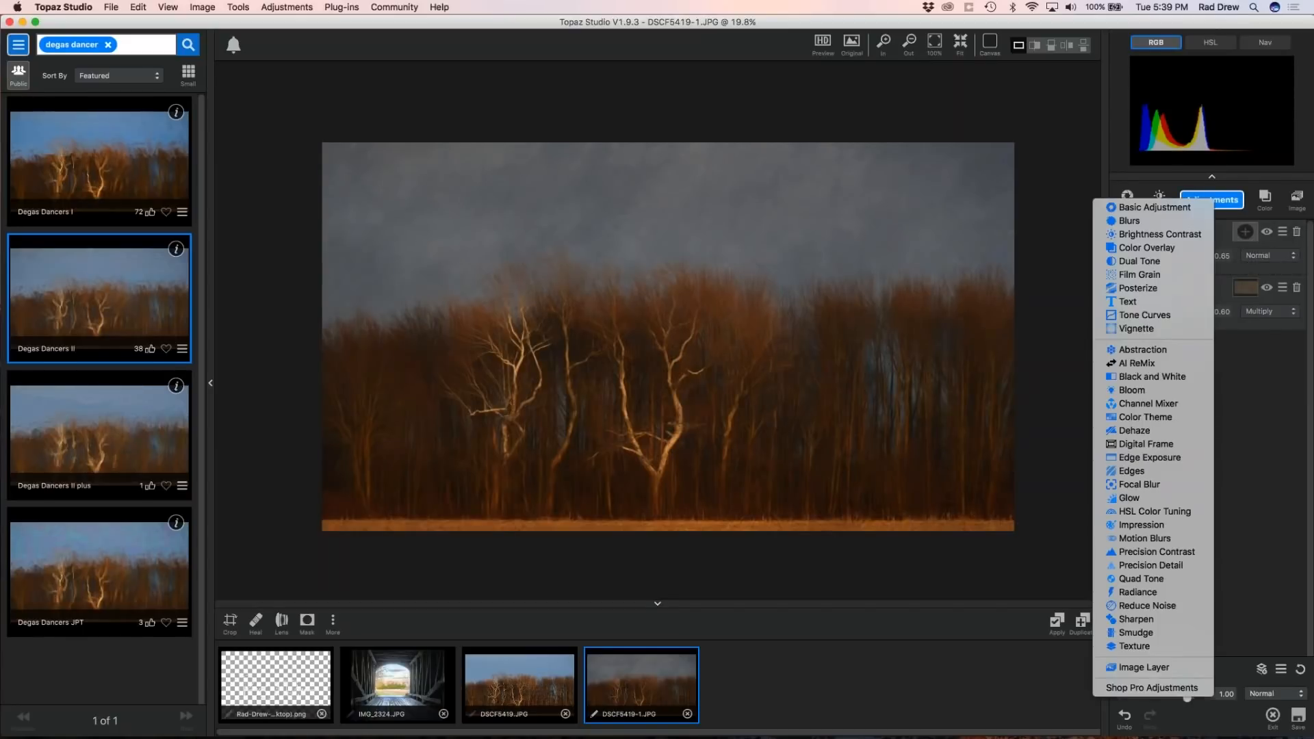
left_click(1164, 513)
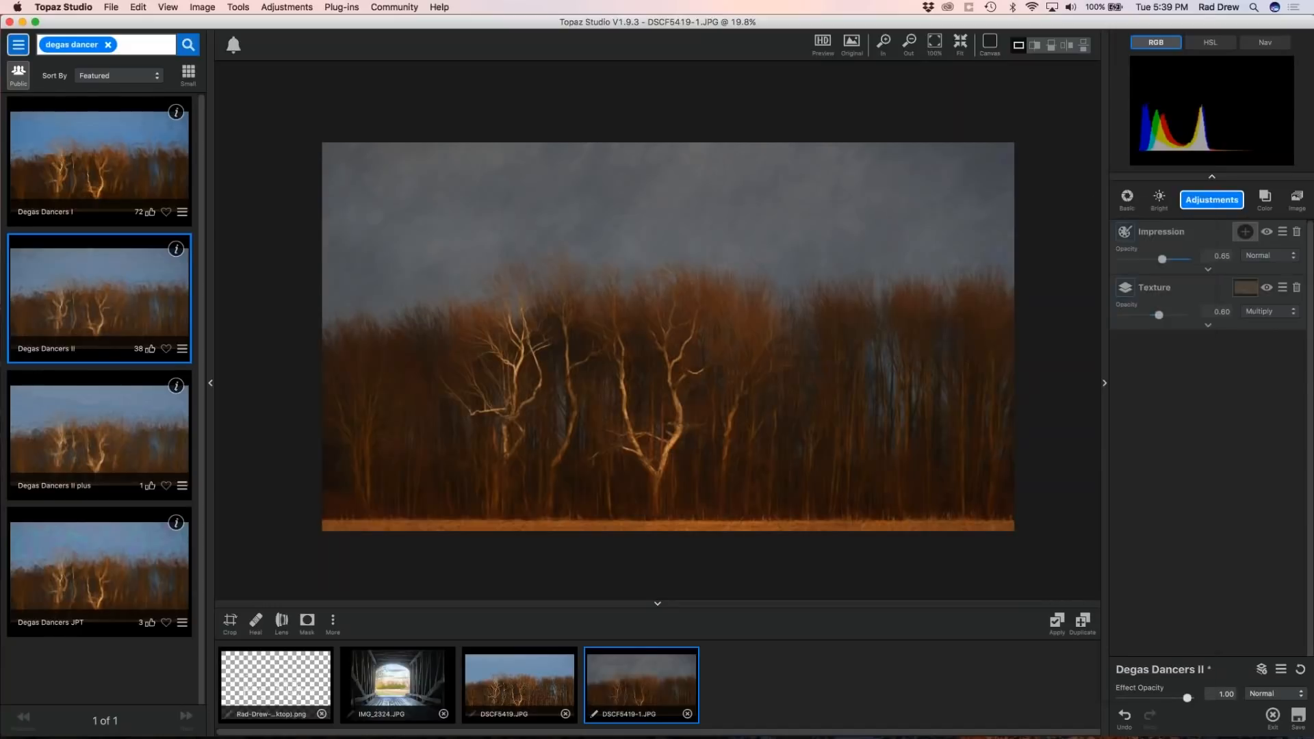
scroll(1206, 349, "down", 2)
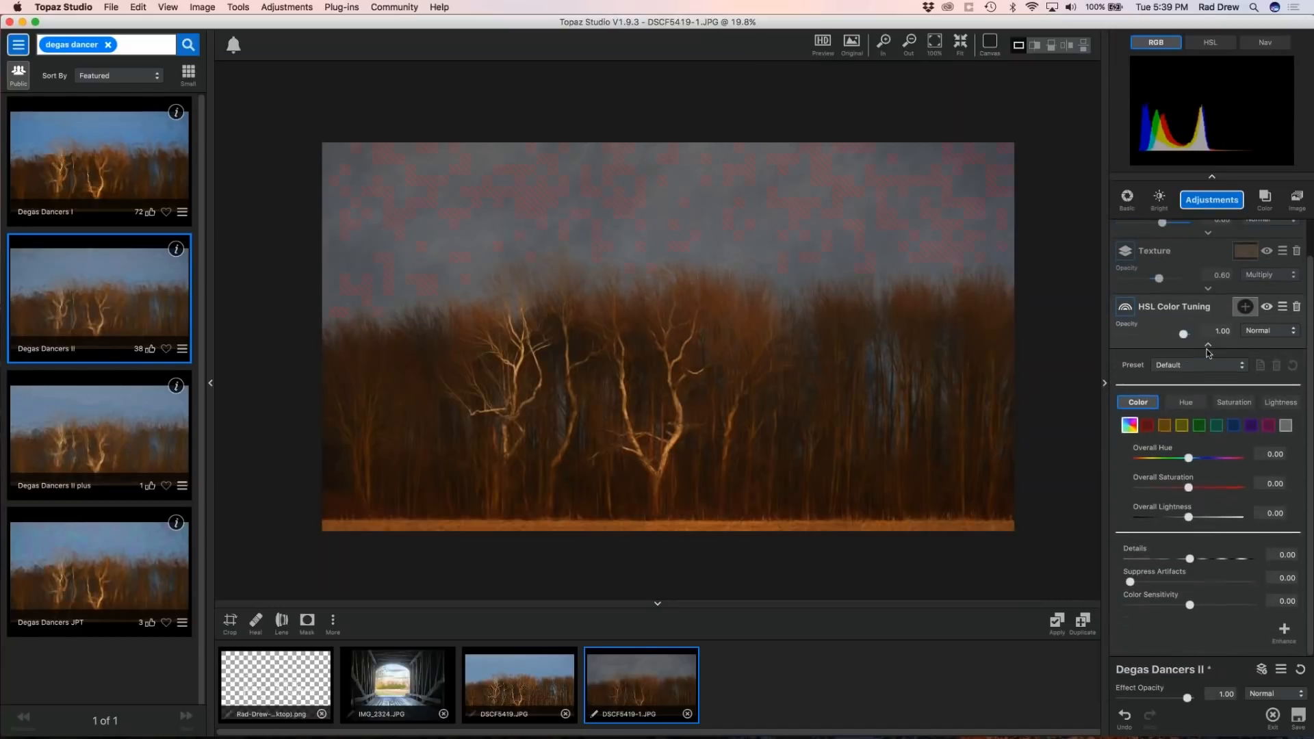
left_click(1148, 426)
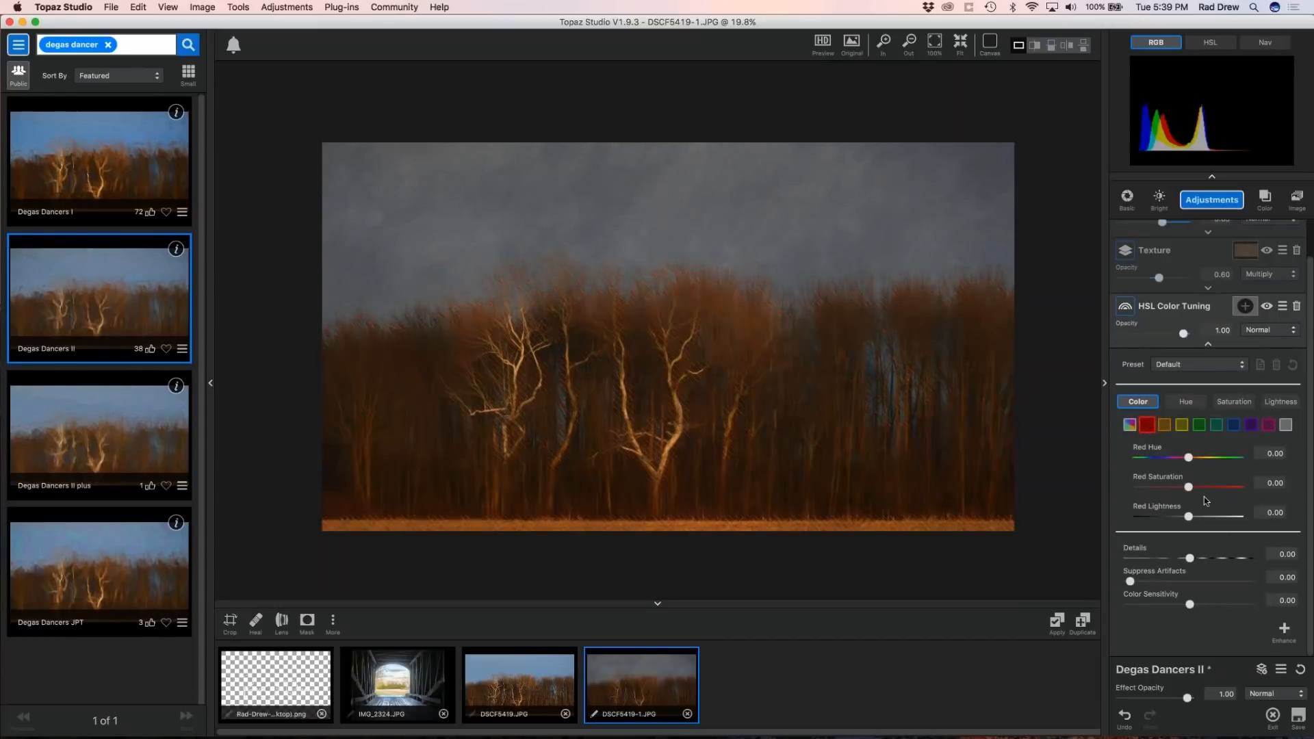
left_click_drag(1188, 518, 1244, 516)
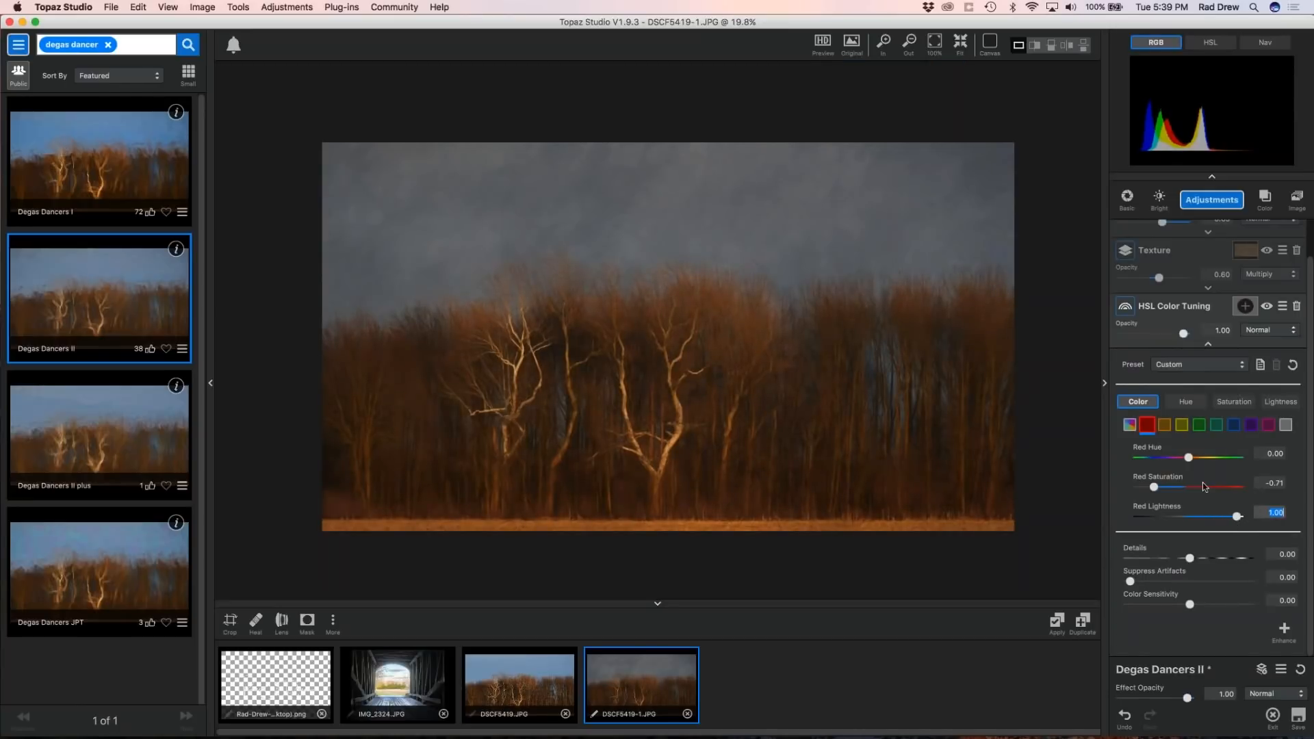
left_click_drag(1154, 487, 1146, 488)
Set the HSL Color Tuning orange lightness to 0.01 and raise the orange saturation slightly.
left_click(1164, 426)
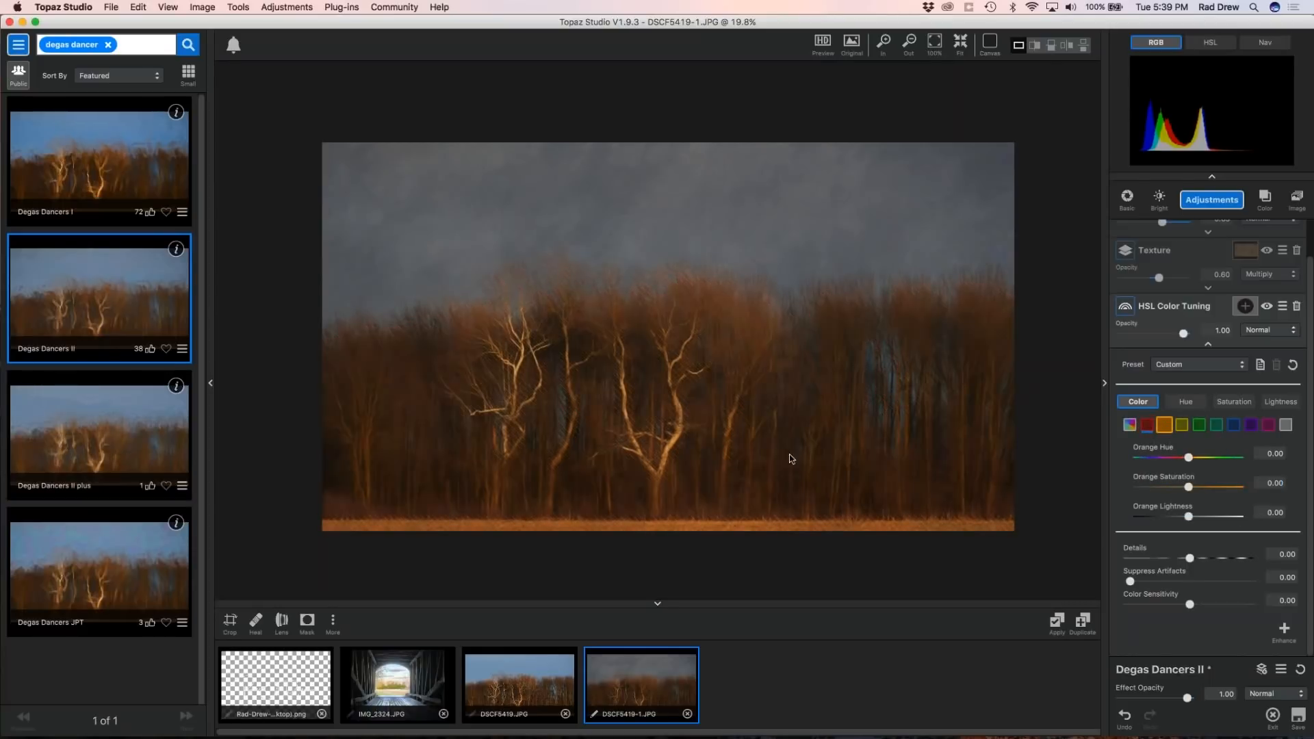
mouse_move(1188, 516)
left_mouse_down()
mouse_move(1211, 523)
mouse_move(1188, 529)
mouse_move(1193, 514)
left_mouse_up()
left_click_drag(1188, 487, 1192, 488)
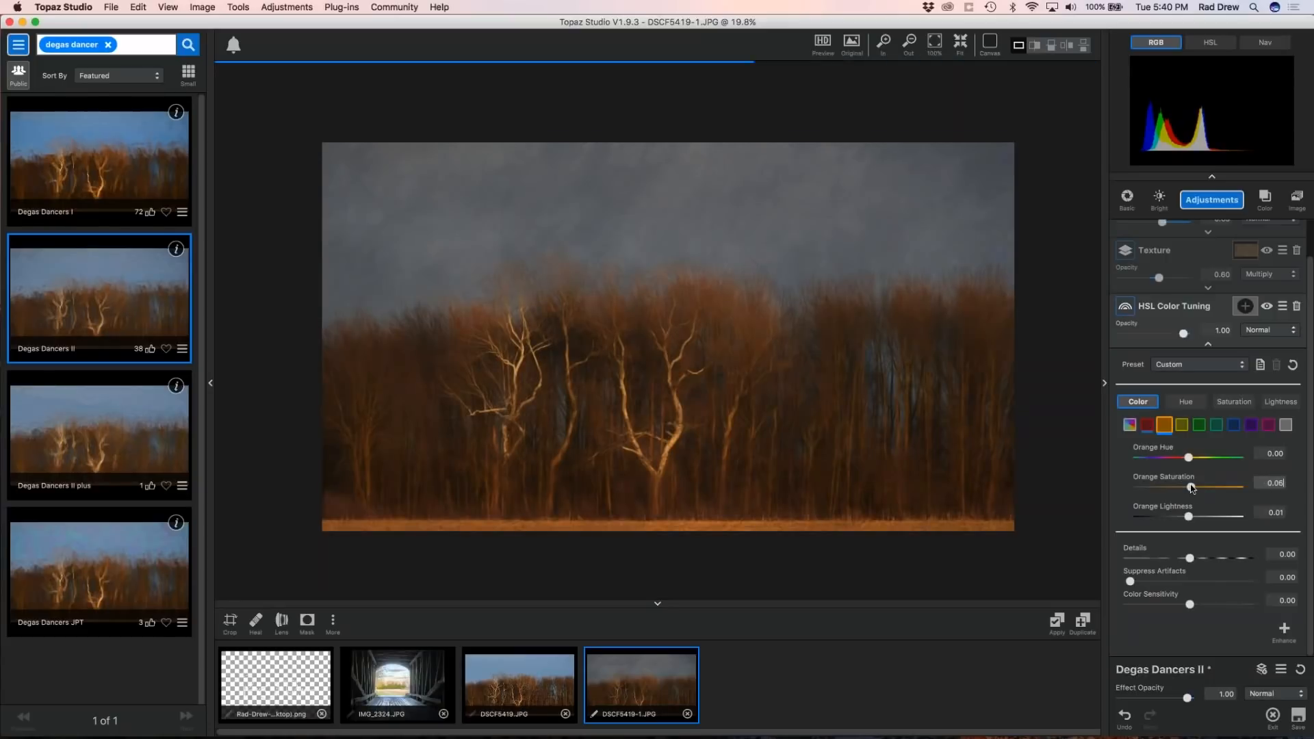
scroll(685, 355, "up", 2)
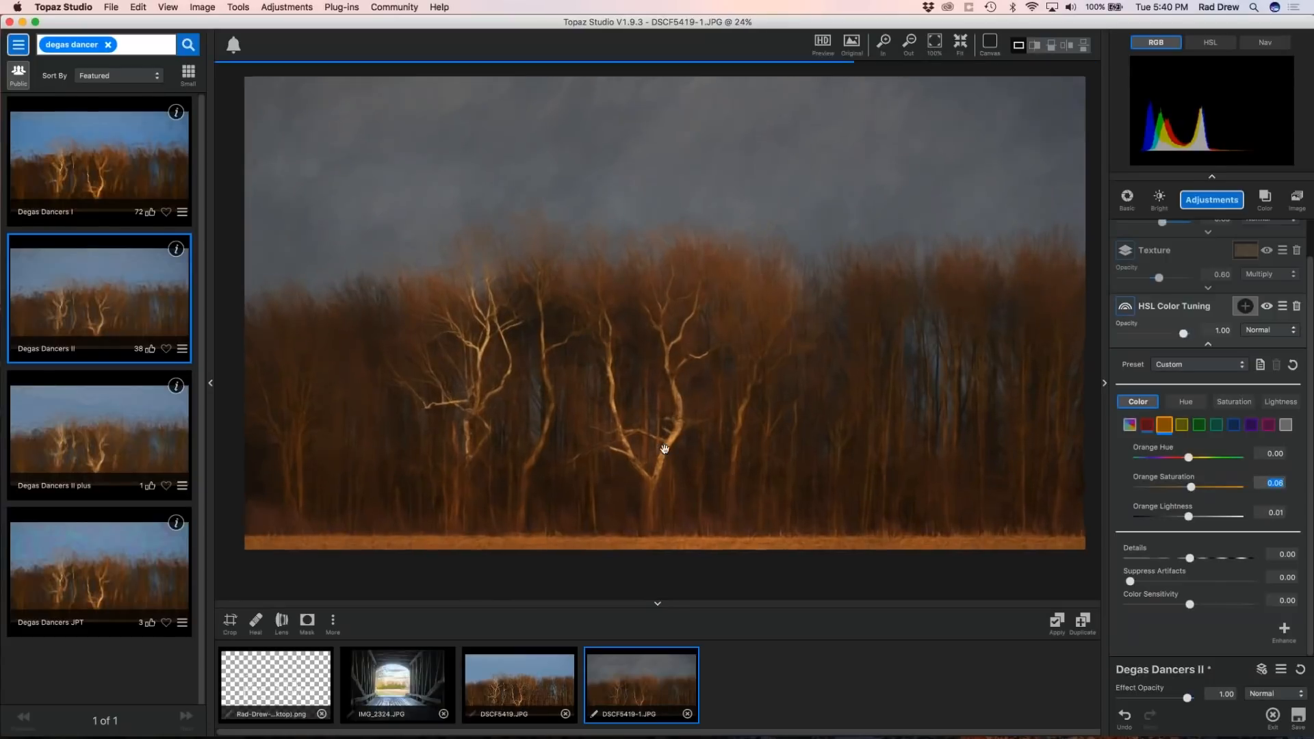
scroll(685, 355, "down", 2)
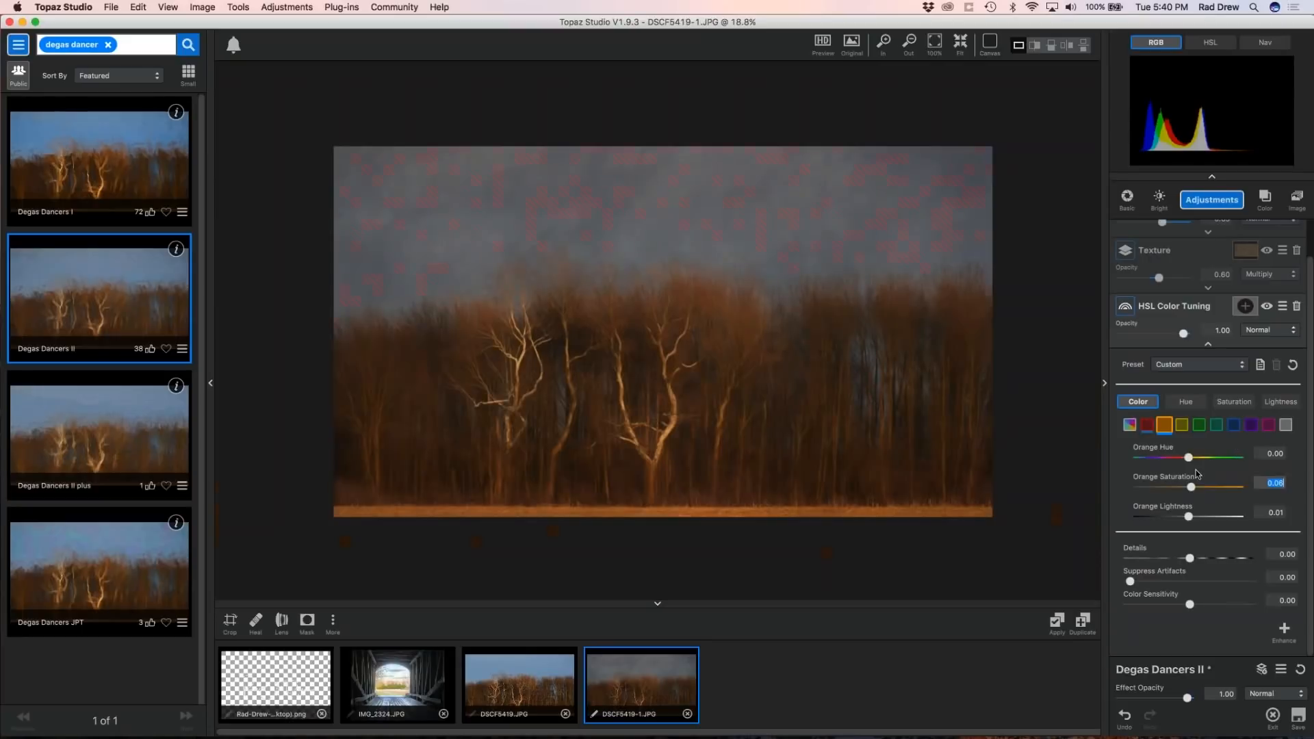
left_click(1207, 344)
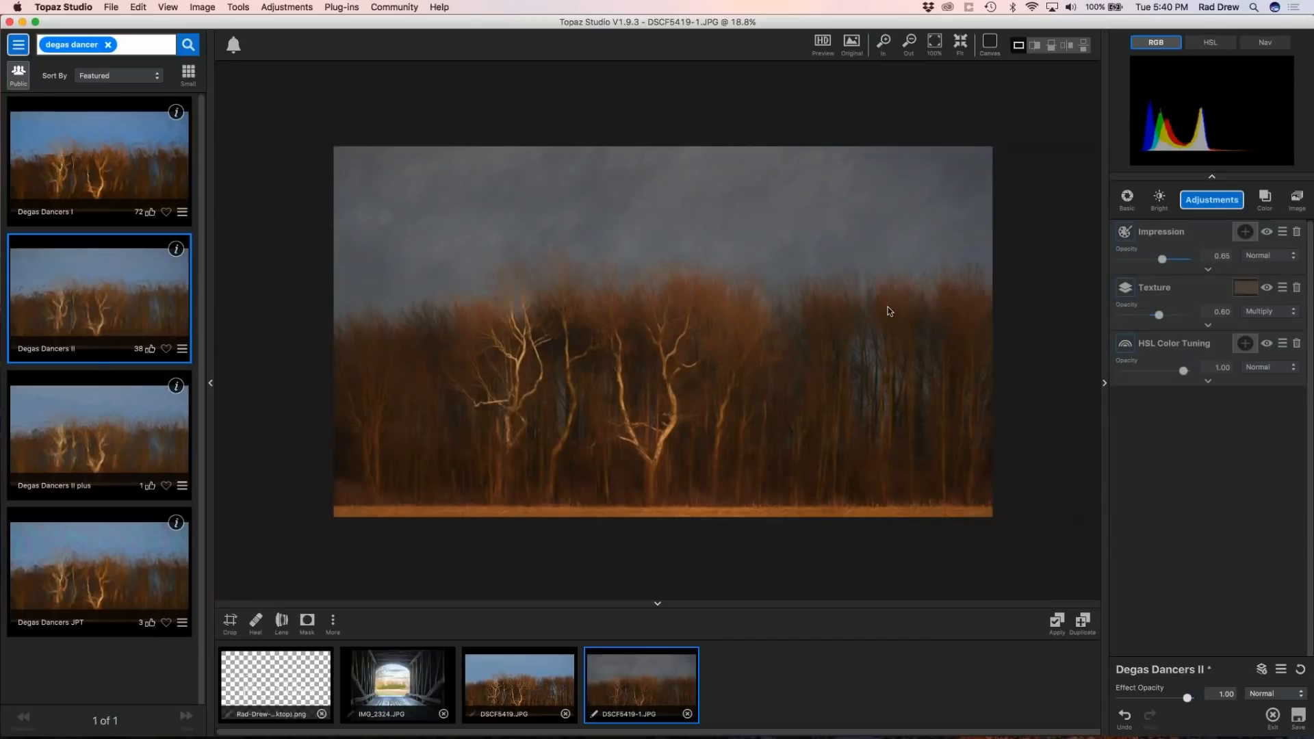
Add the transparent signature image as an image layer, shrunk into the sky's upper-right corner at 0.61 opacity.
scroll(808, 335, "up", 2)
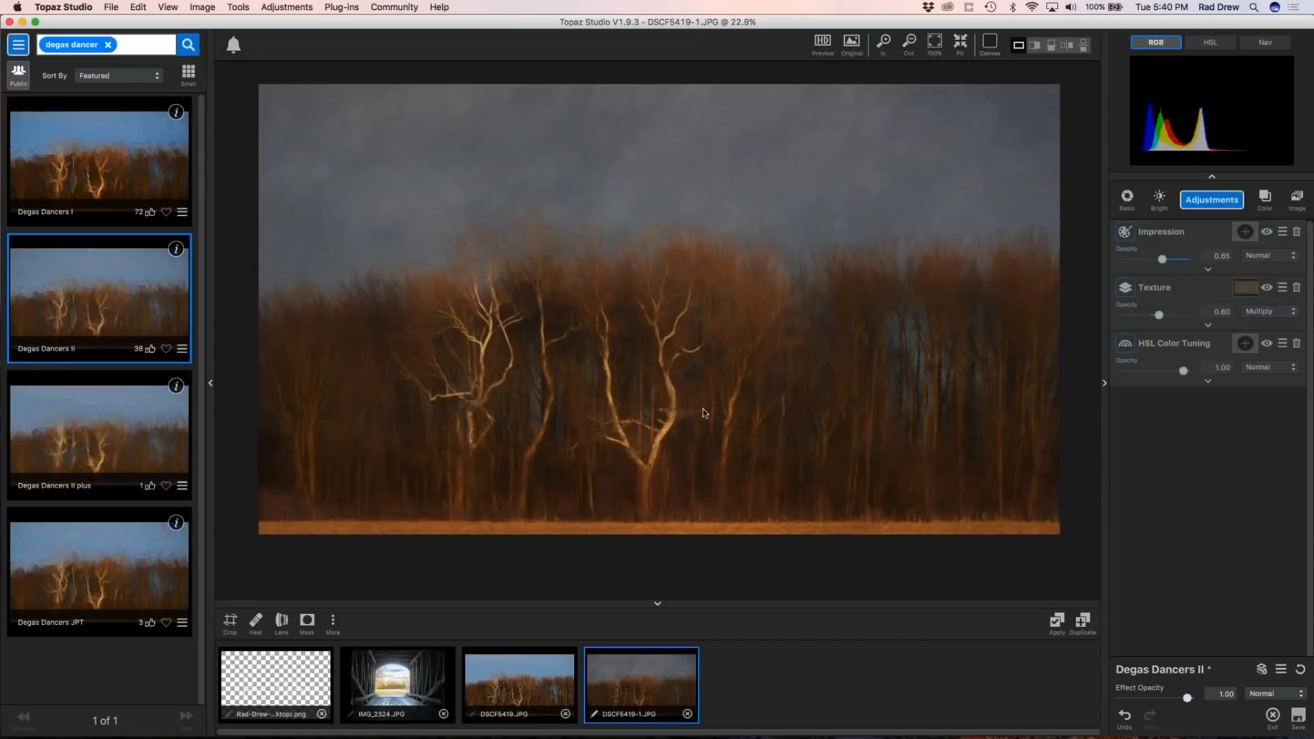
scroll(553, 330, "up", 10)
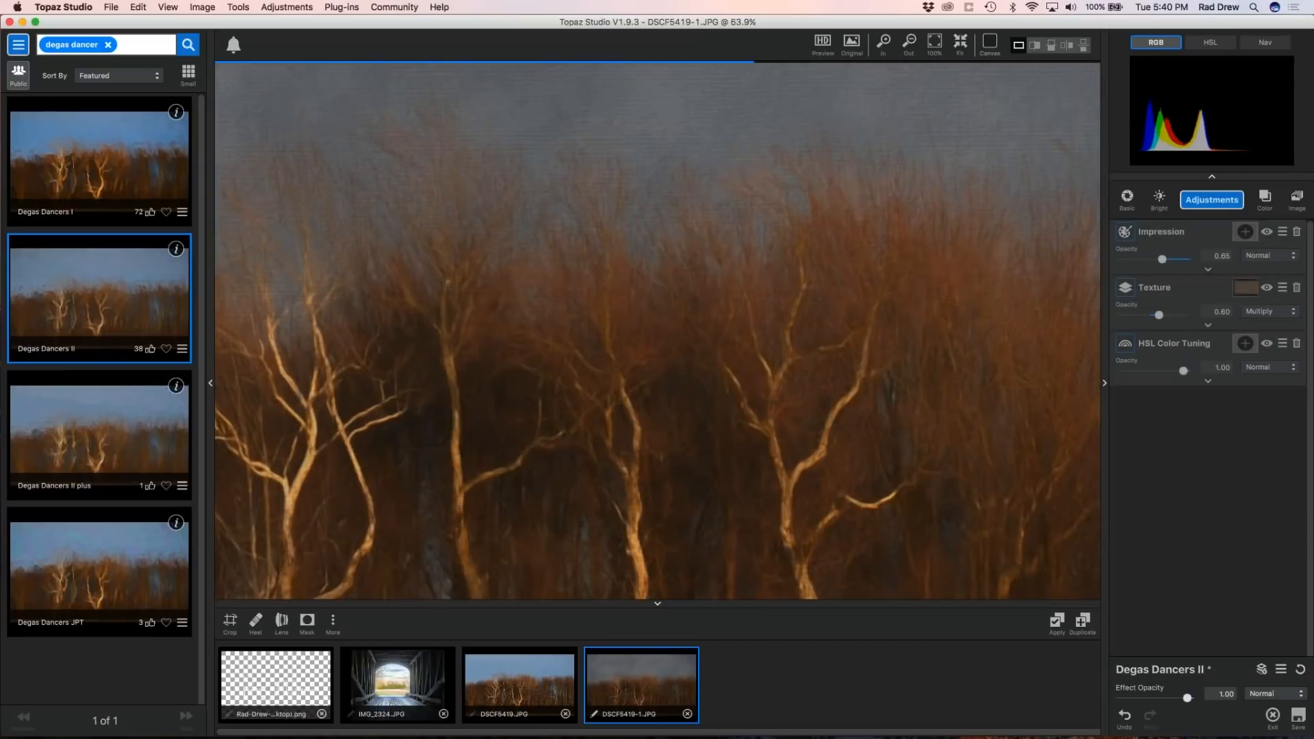
left_click_drag(601, 260, 742, 441)
scroll(621, 317, "down", 10)
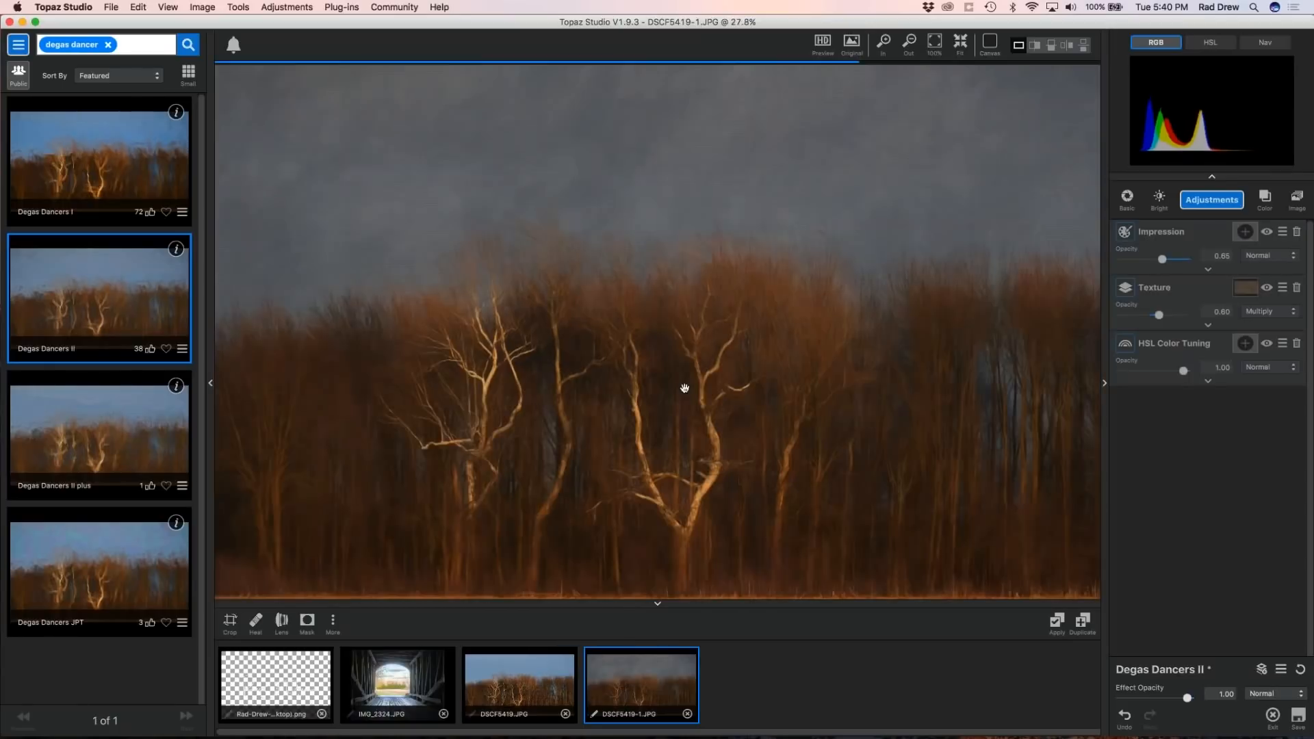
scroll(882, 241, "down", 1)
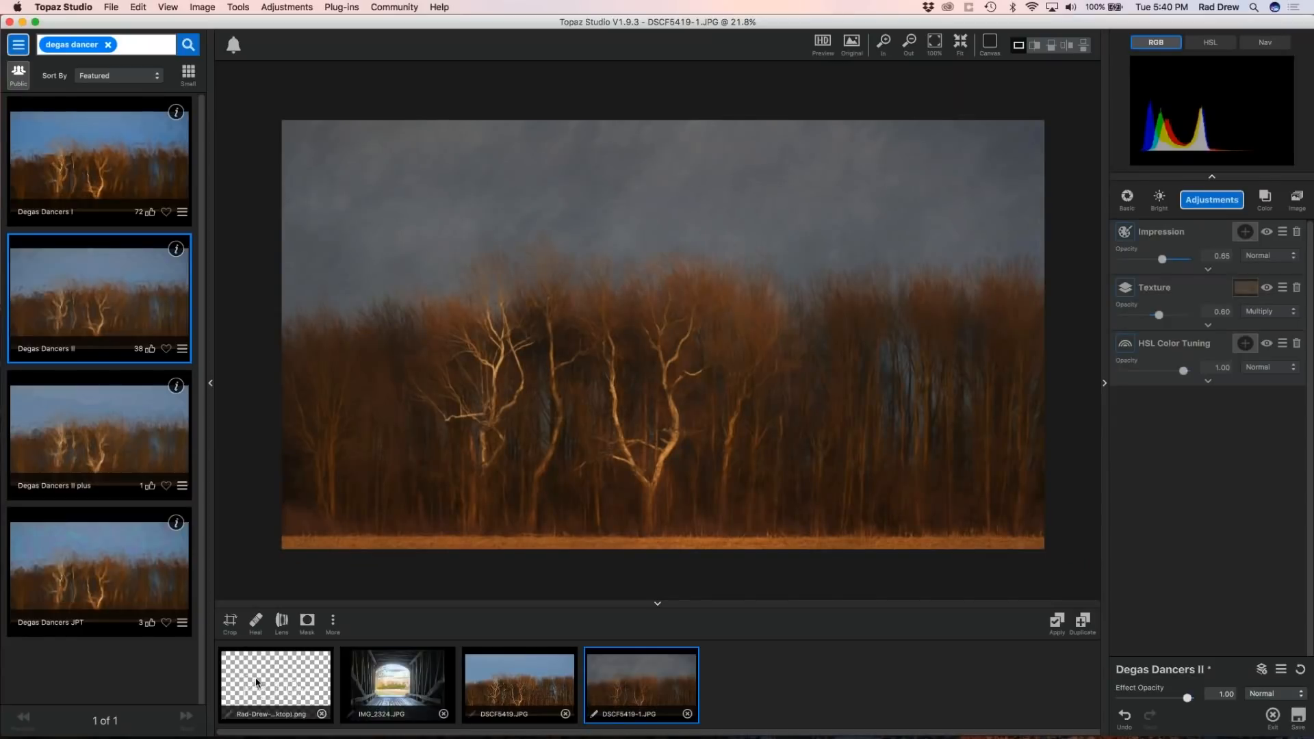
mouse_move(258, 683)
left_mouse_down()
mouse_move(1190, 449)
mouse_move(1184, 441)
left_mouse_up()
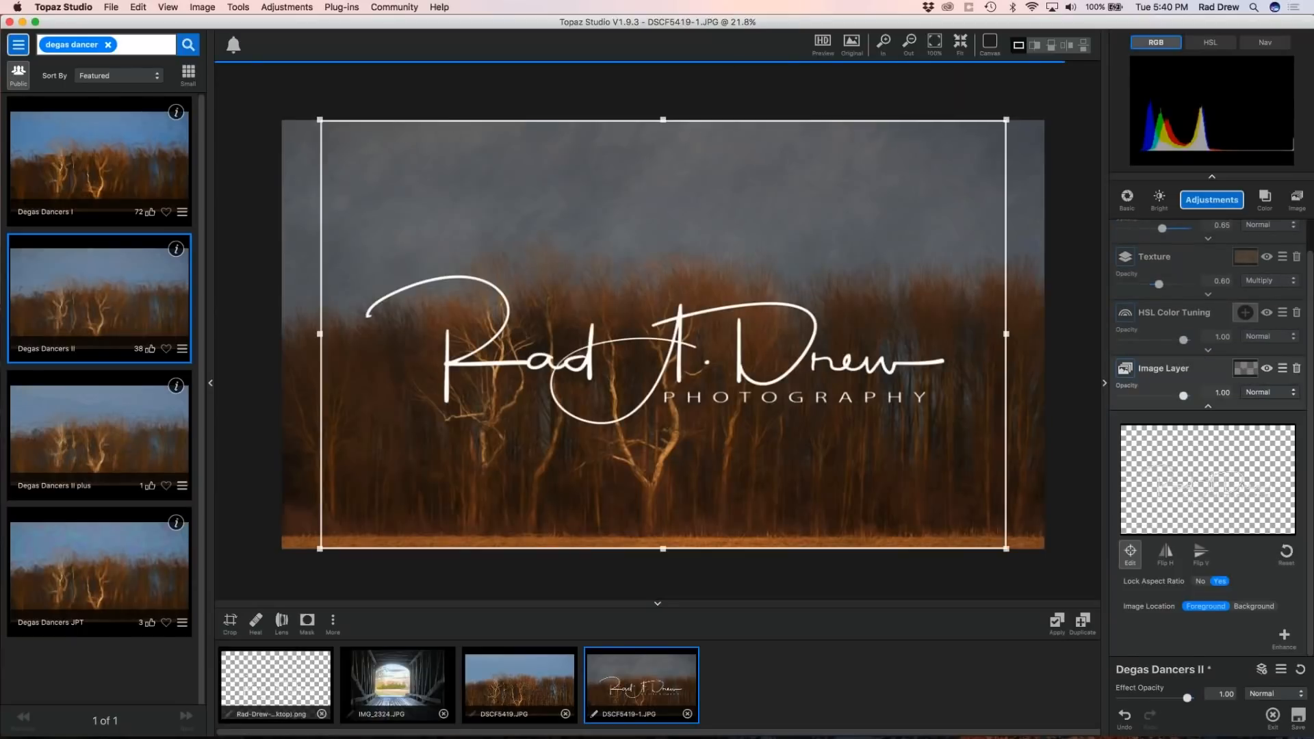
mouse_move(322, 121)
left_mouse_down()
mouse_move(402, 173)
mouse_move(748, 323)
mouse_move(746, 387)
left_mouse_up()
left_click_drag(867, 498, 916, 197)
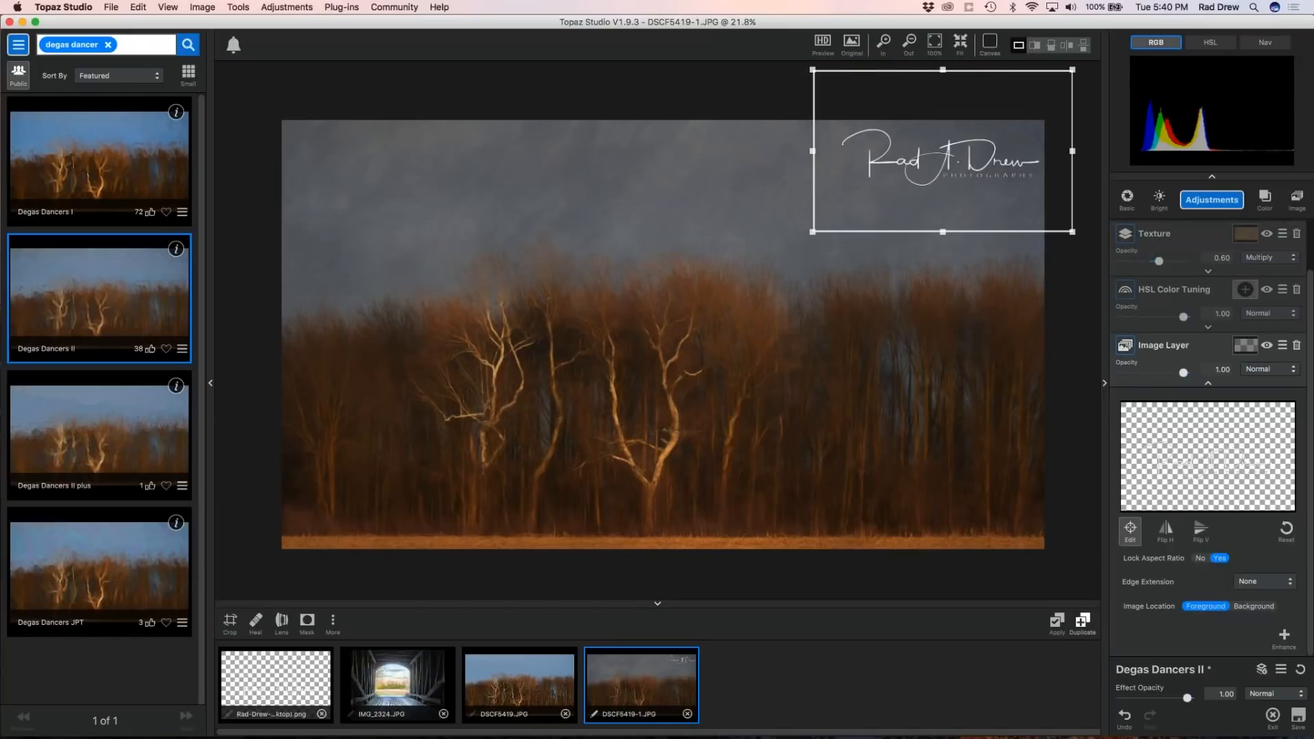
left_click(1122, 534)
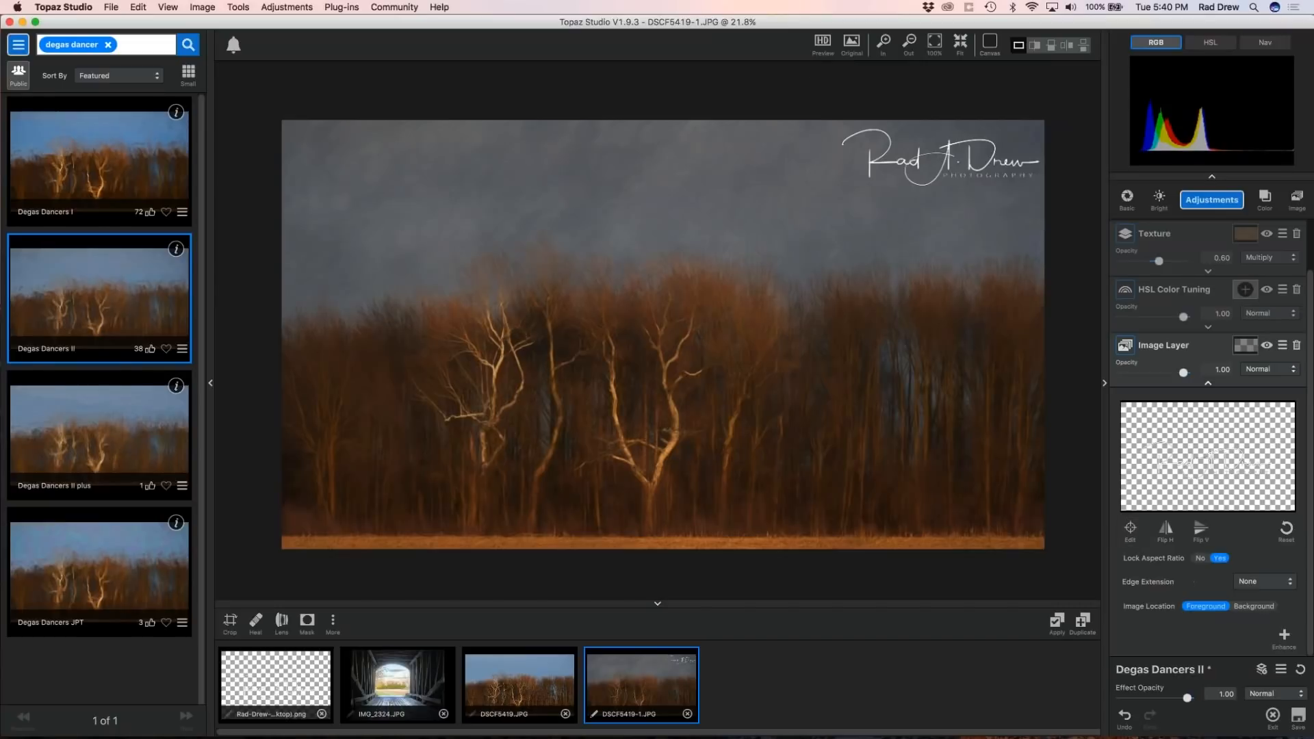
left_click_drag(1183, 373, 1159, 373)
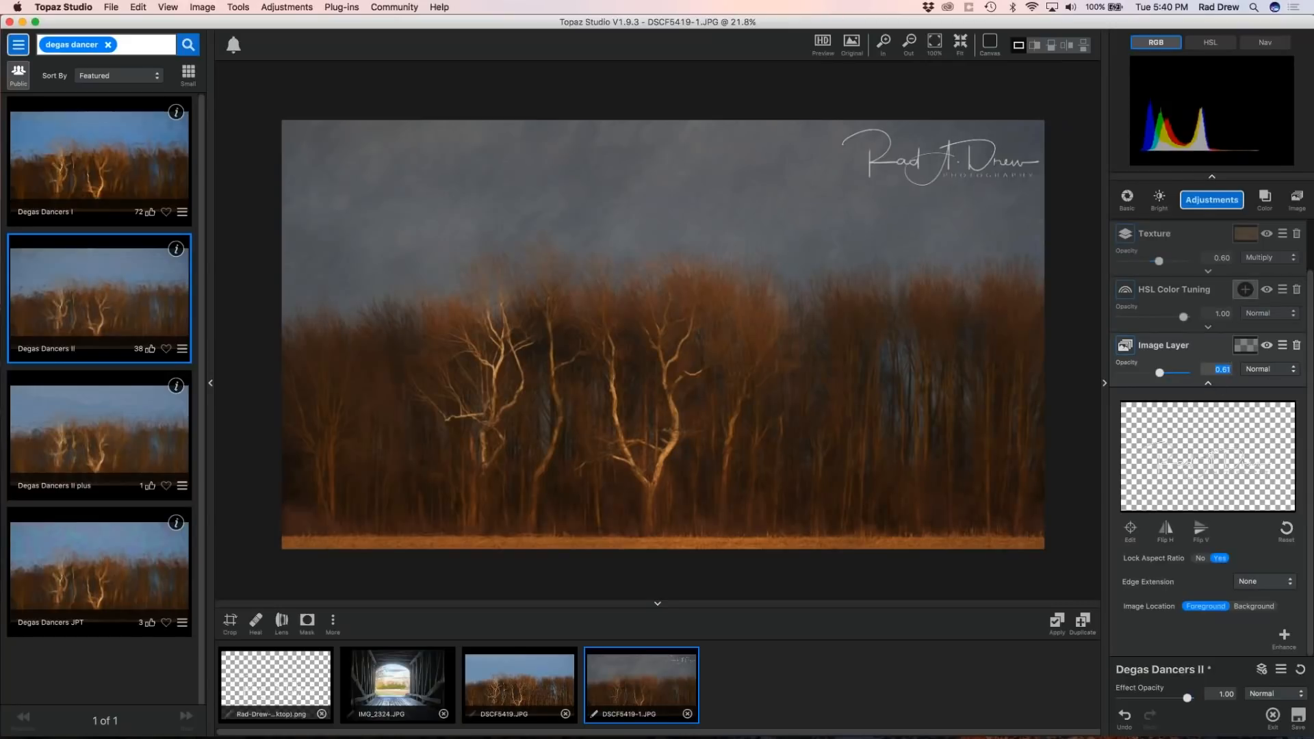
left_click(1208, 384)
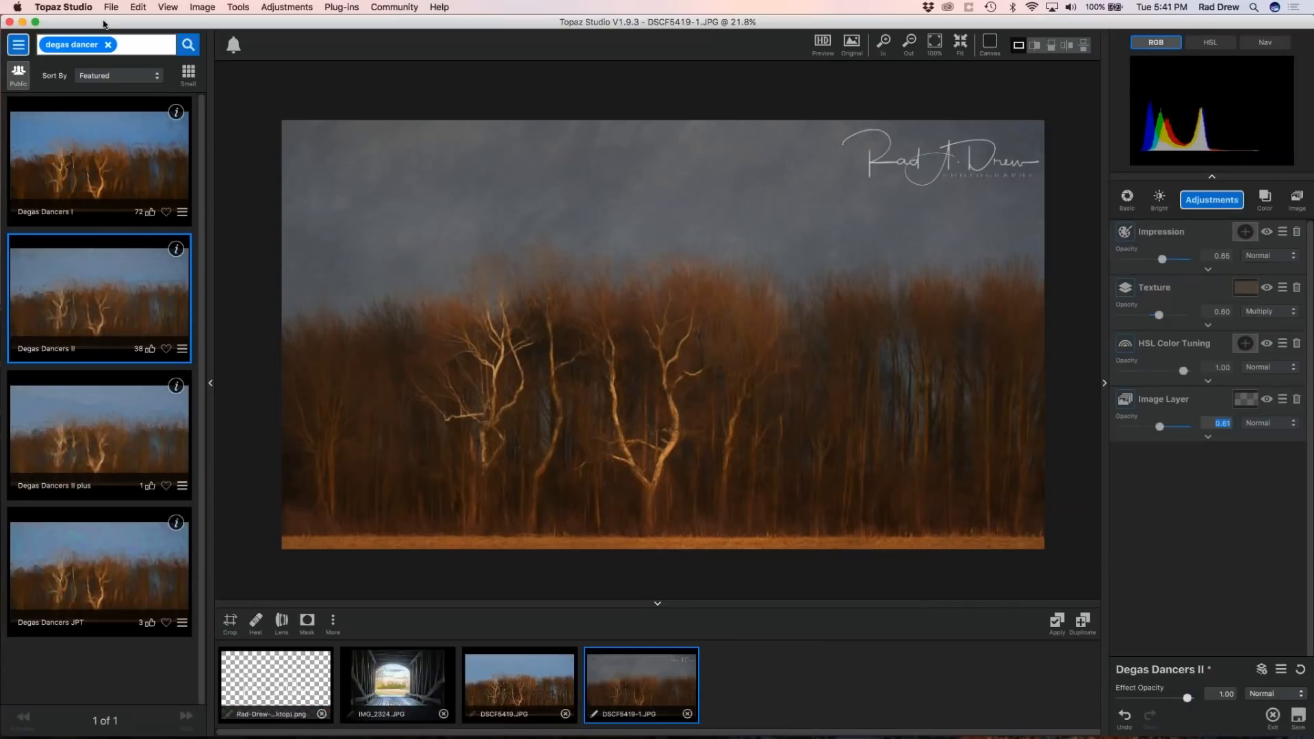
Open Sycamores 6 Topaz no sig.jpeg from the desktop's Topaz folder in Preview and view it full screen for comparison.
left_click_drag(104, 24, 245, 27)
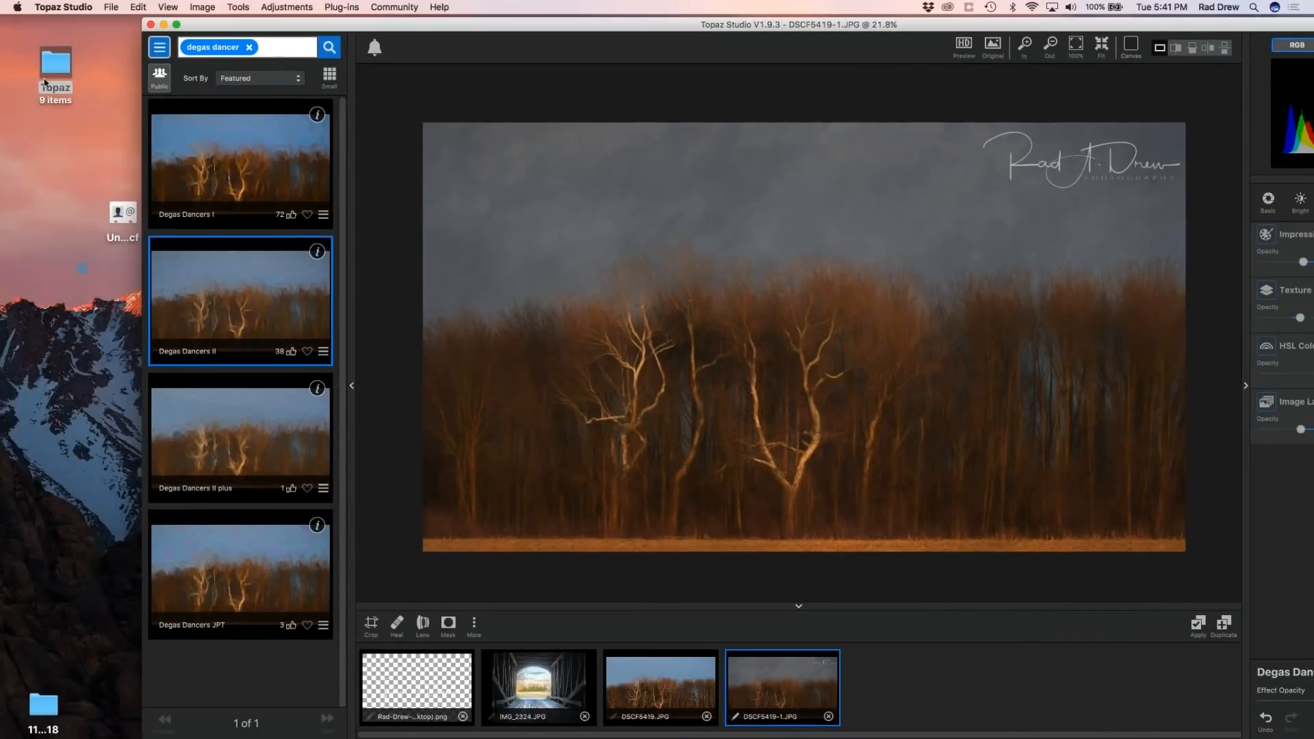
double_click(57, 69)
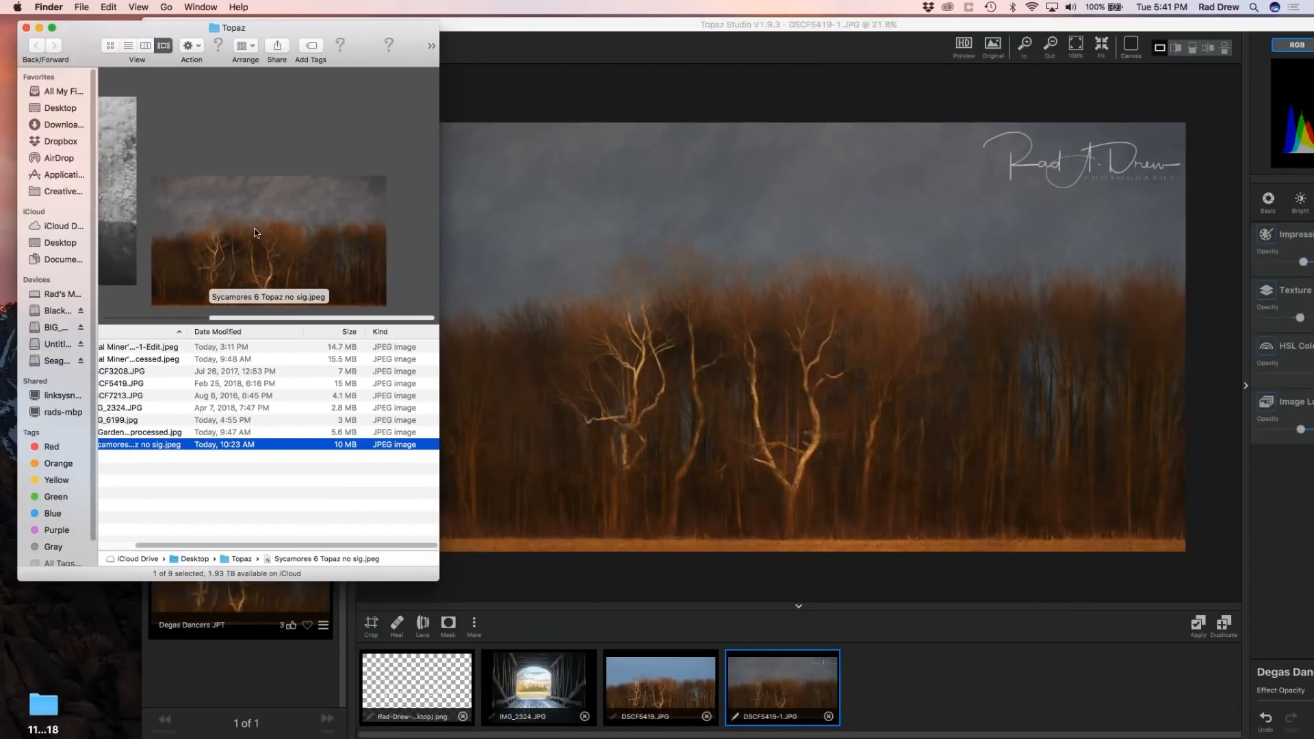
double_click(255, 233)
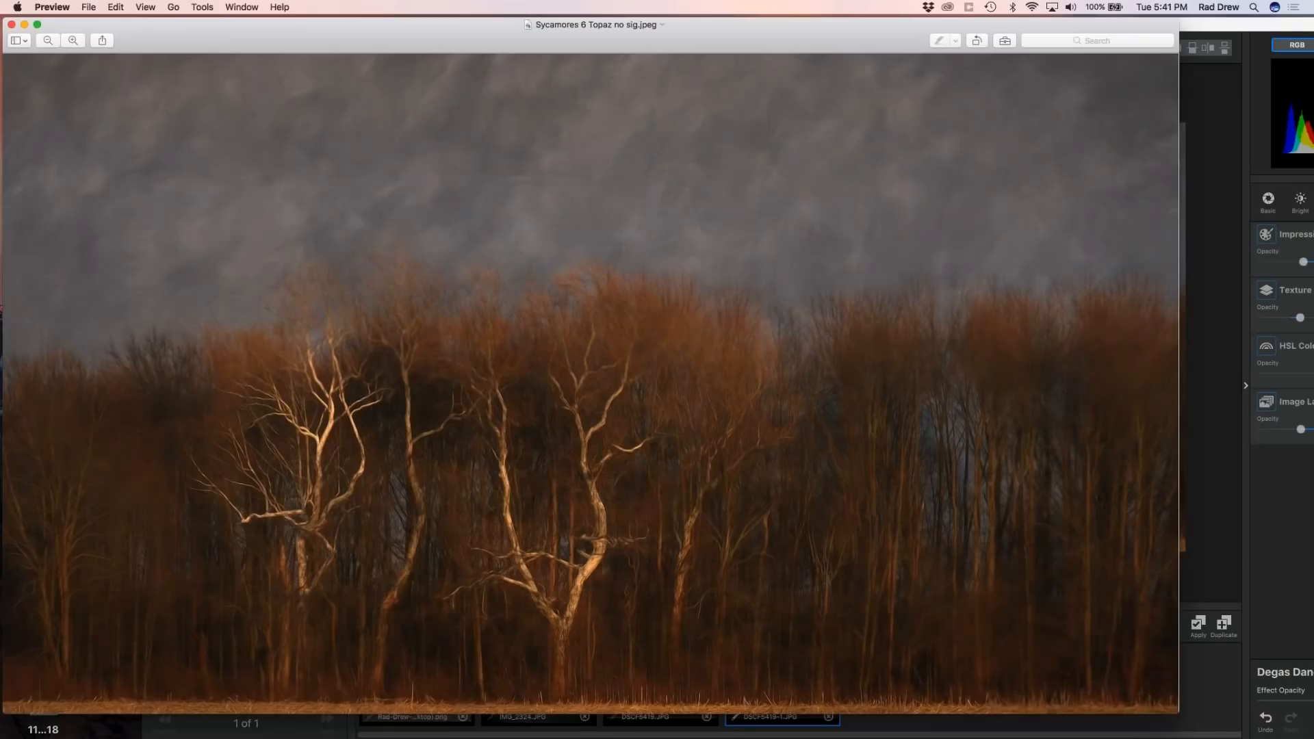
left_click(36, 25)
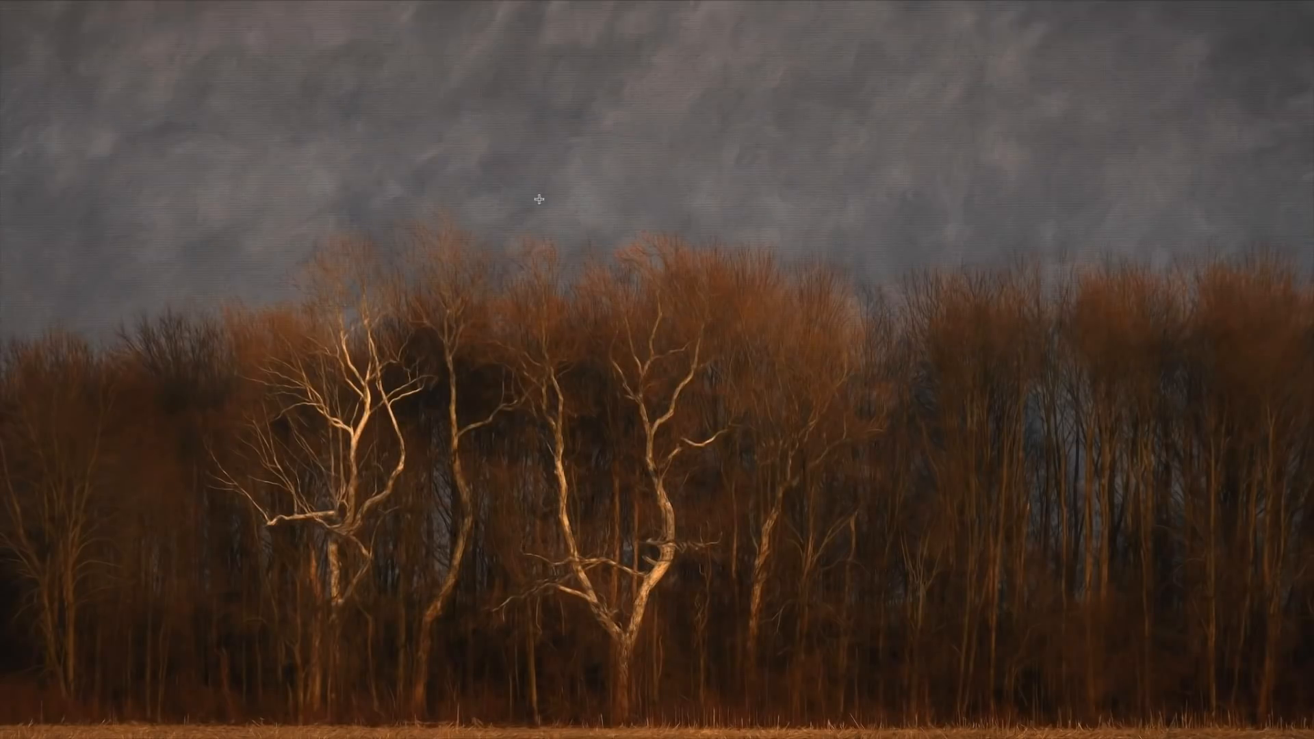
key("Escape")
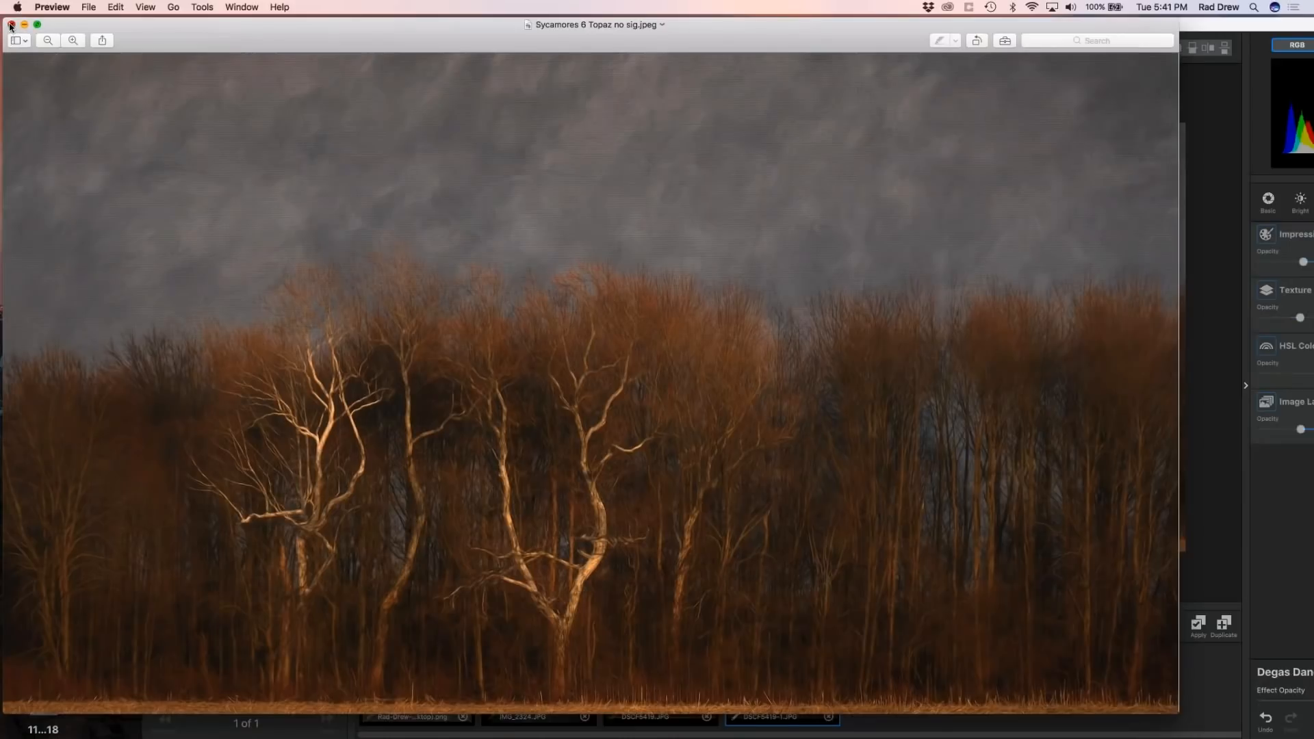
Close the comparison picture and browse the Topaz folder's photos to find IMG_6199.jpg.
left_click(10, 25)
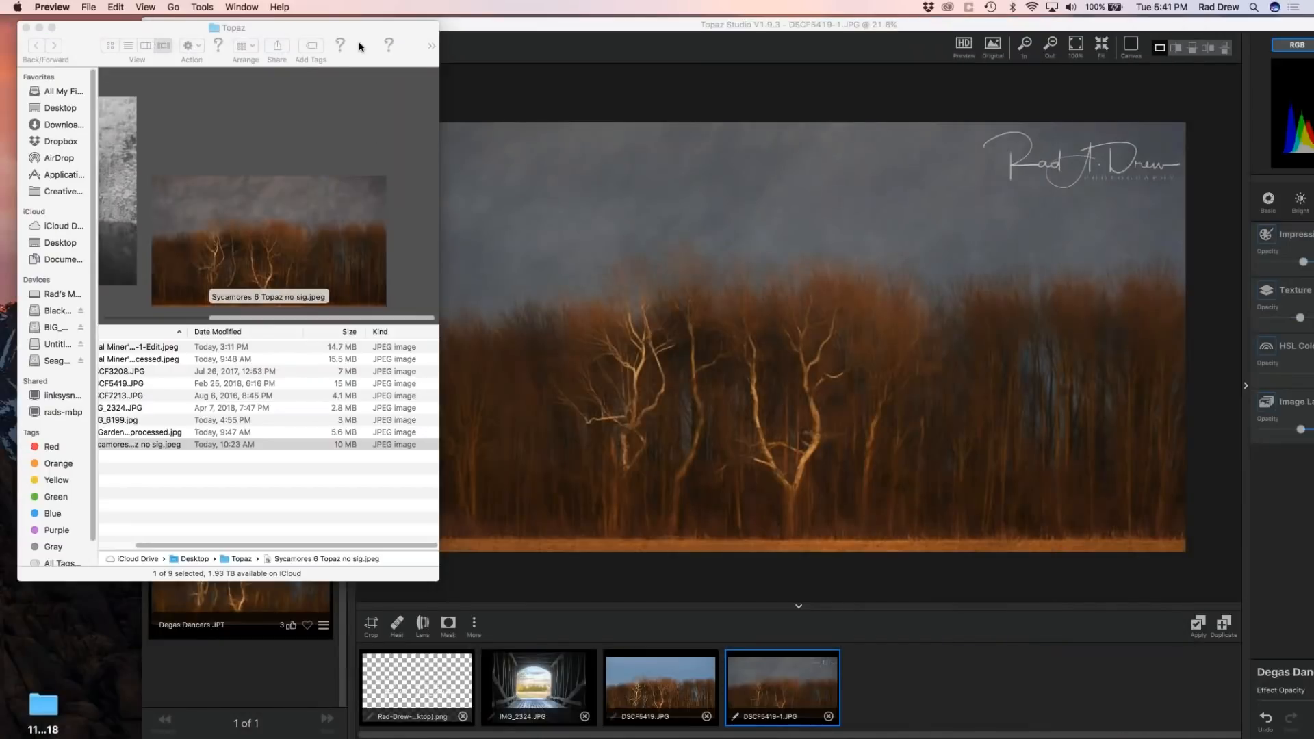
left_click_drag(384, 31, 111, 25)
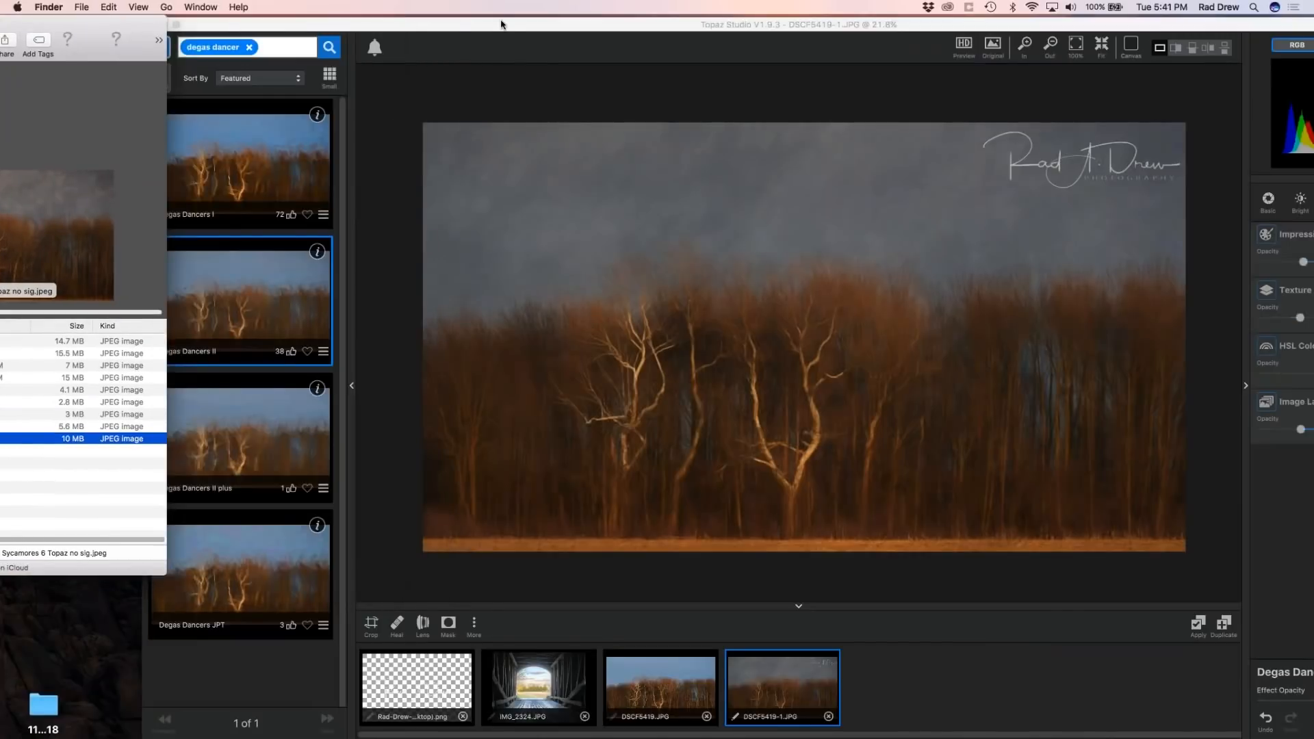
left_click(501, 25)
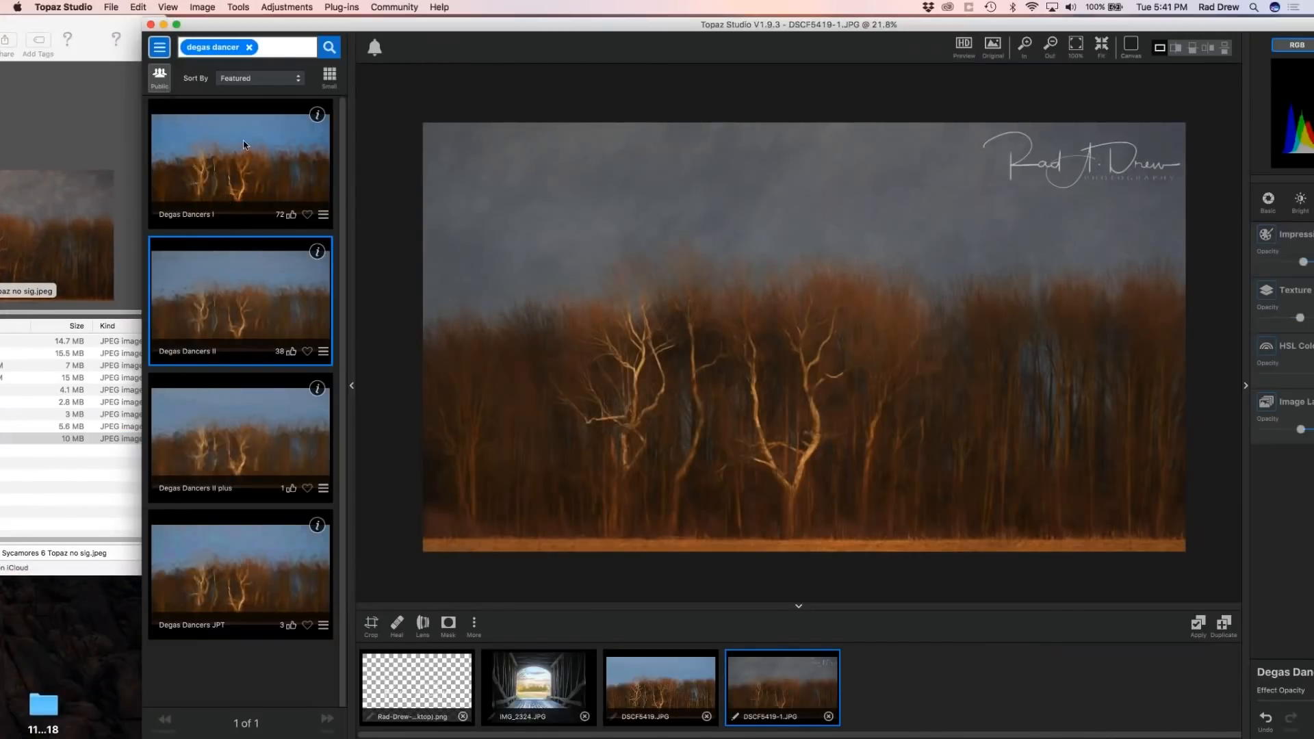
left_click(100, 26)
left_click_drag(99, 26, 547, 55)
scroll(494, 228, "left", 6)
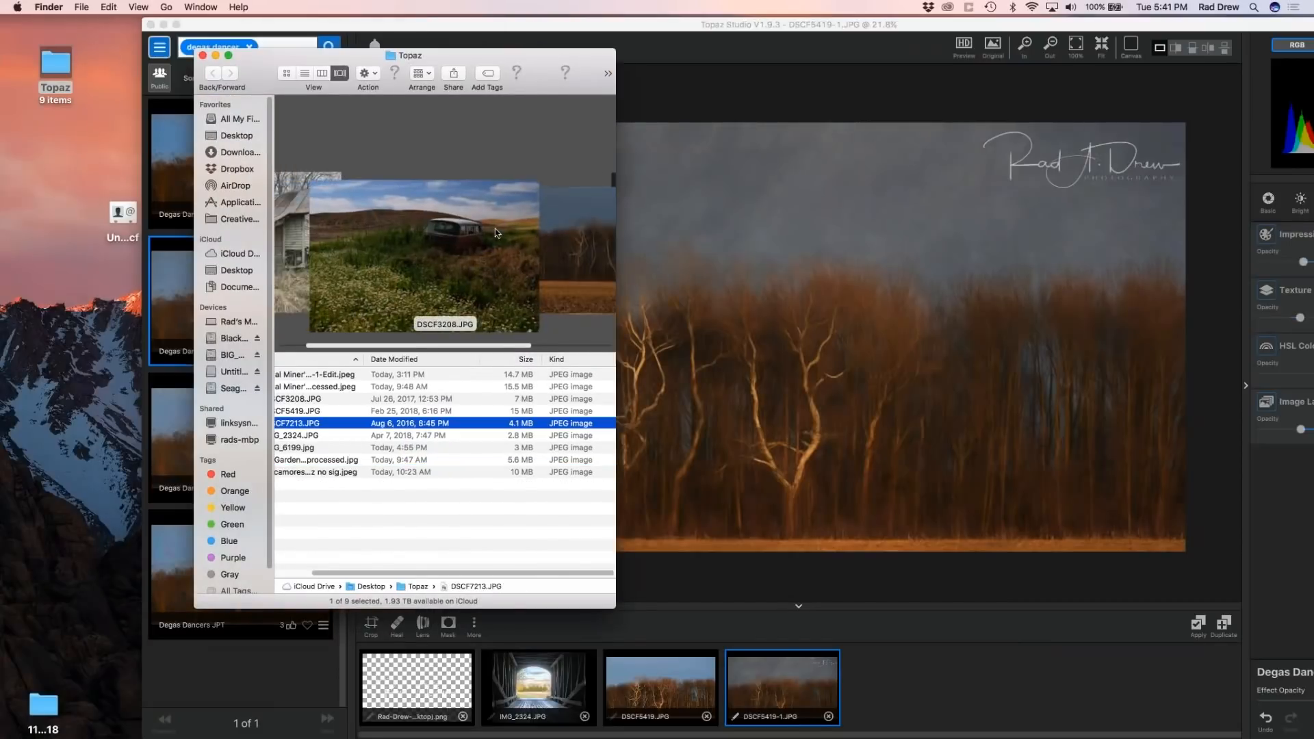
scroll(482, 241, "left", 4)
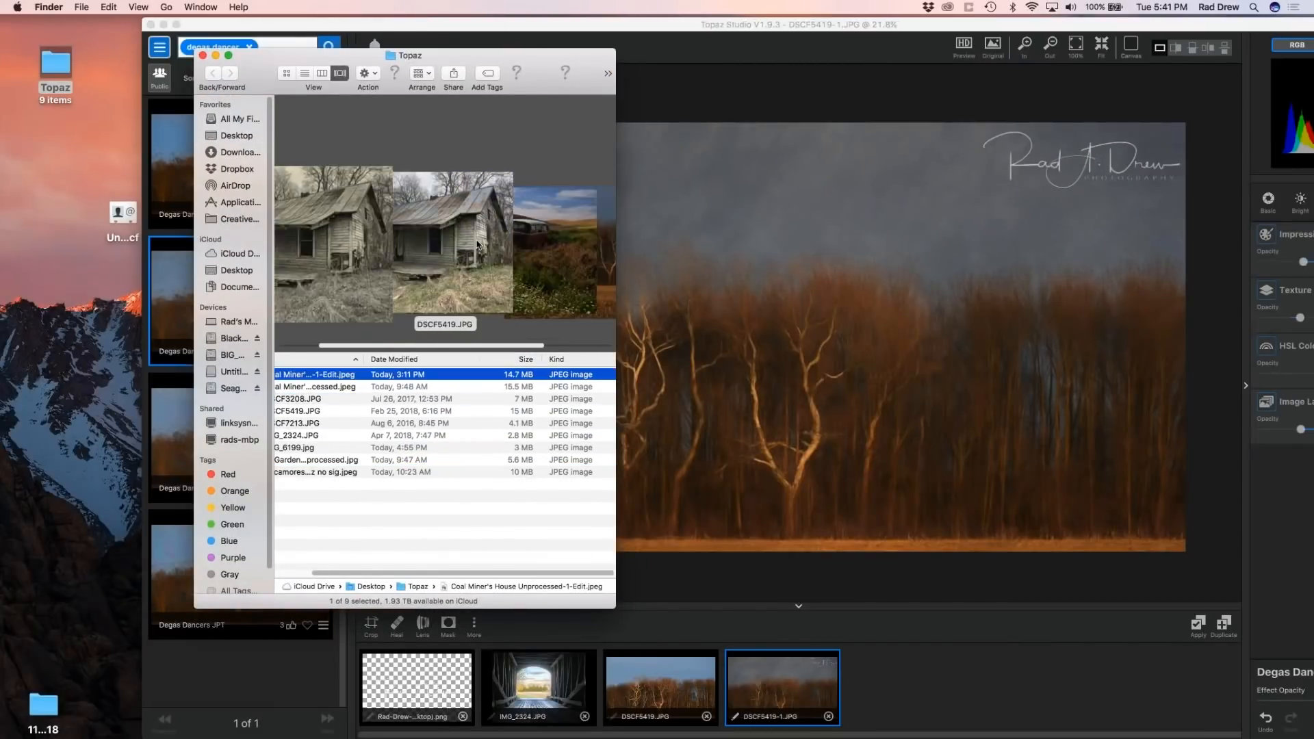
scroll(475, 243, "right", 7)
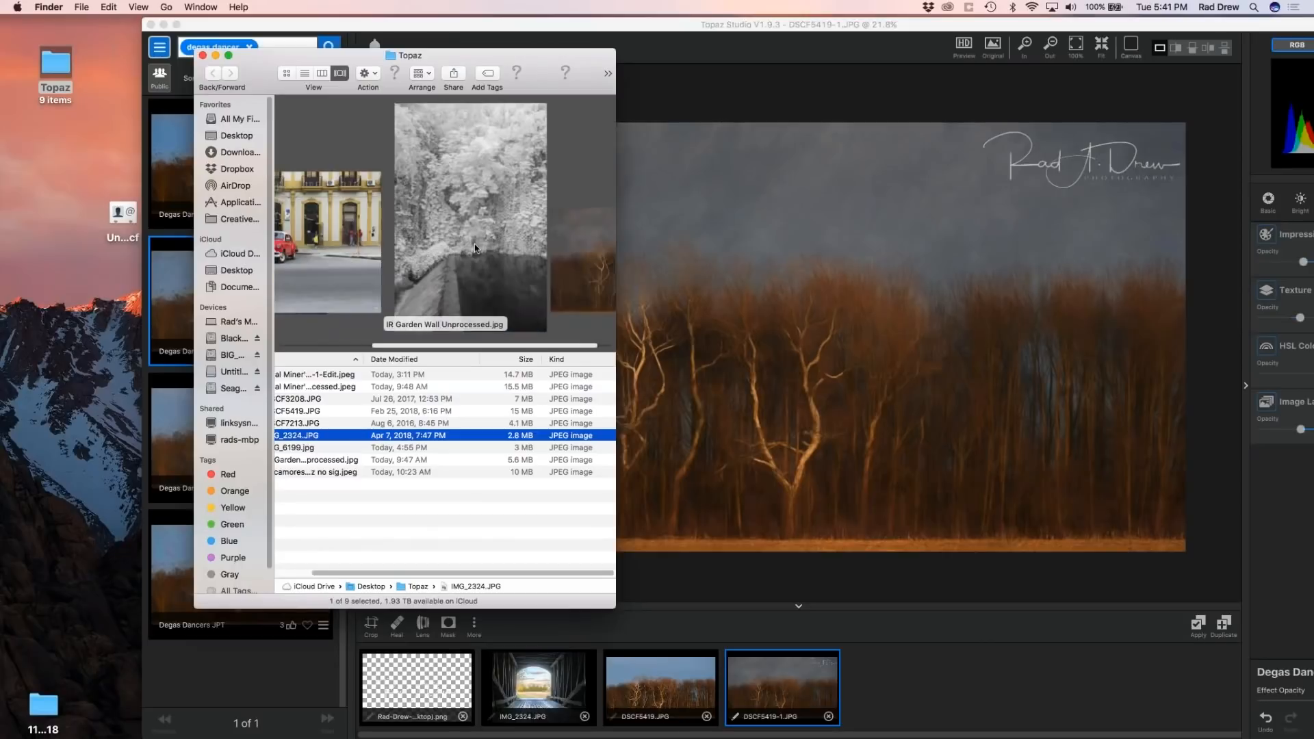
scroll(498, 246, "left", 1)
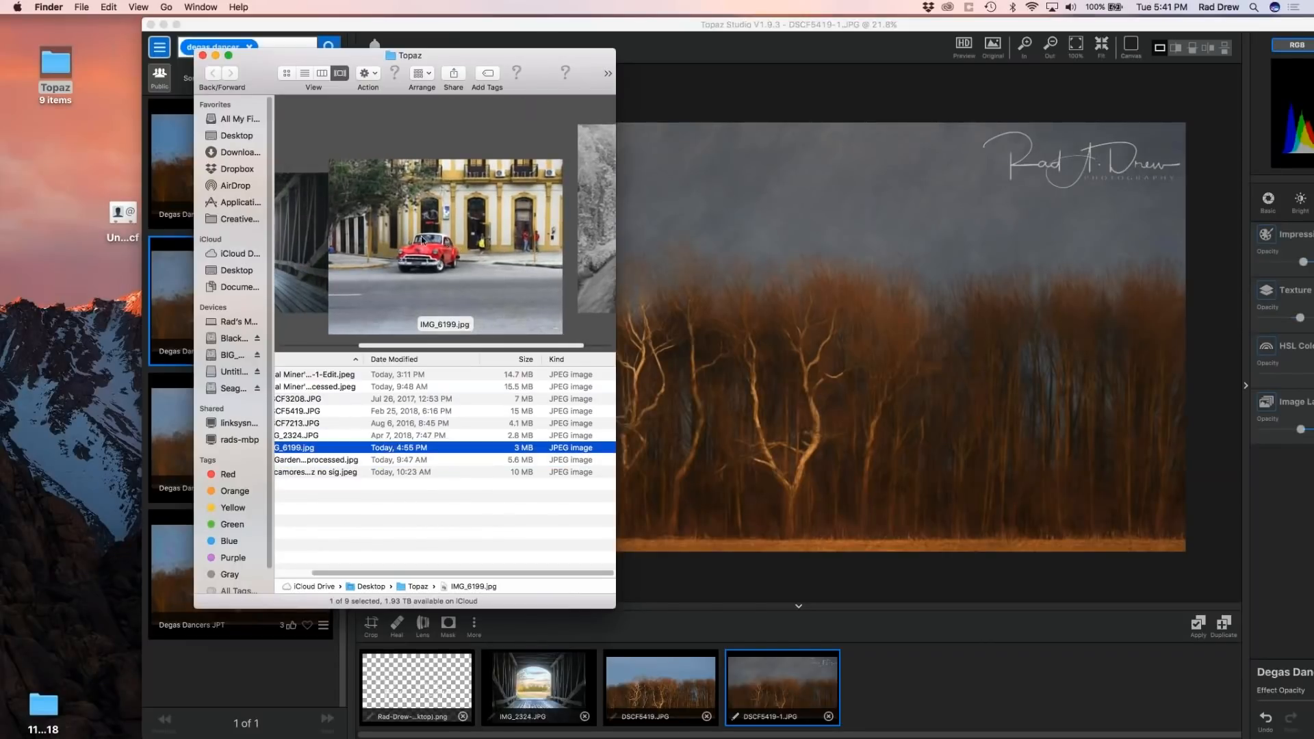
Close DSCF5419-1.JPG and DSCF5419.JPG in Topaz Studio without saving their changes.
left_click(828, 716)
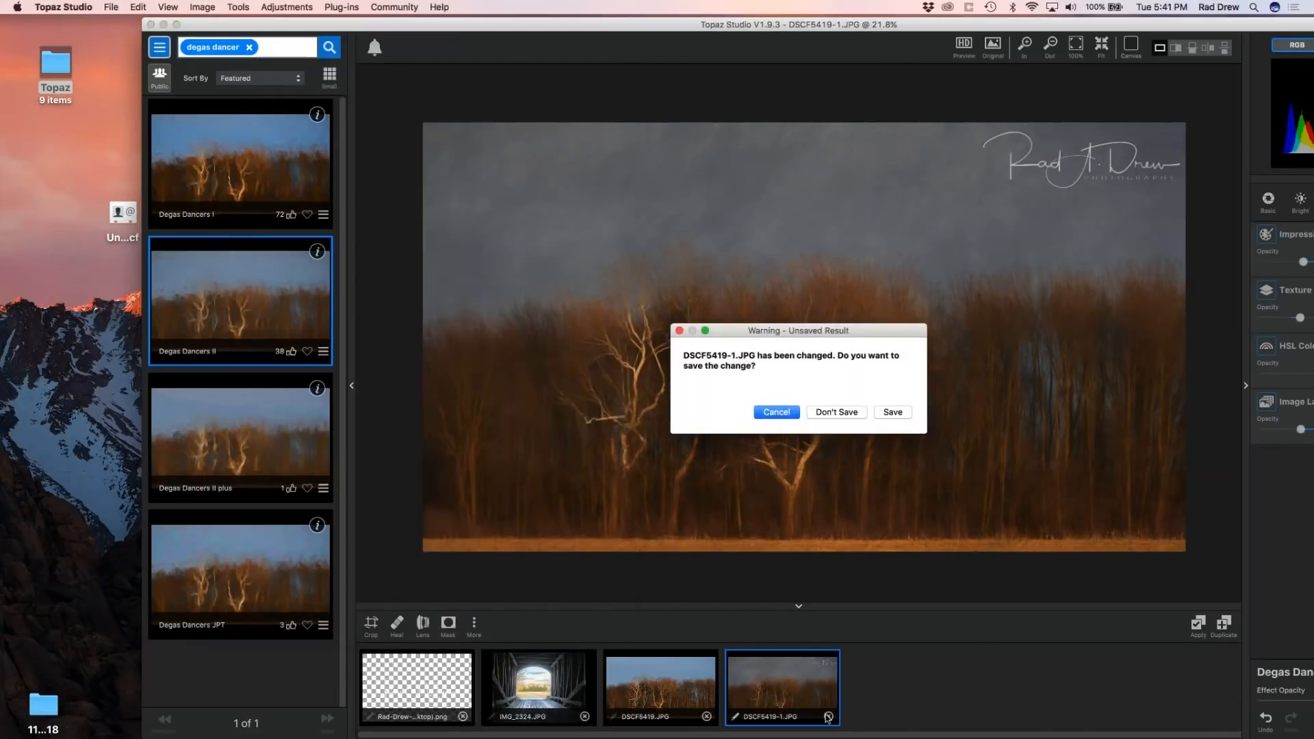
left_click(836, 412)
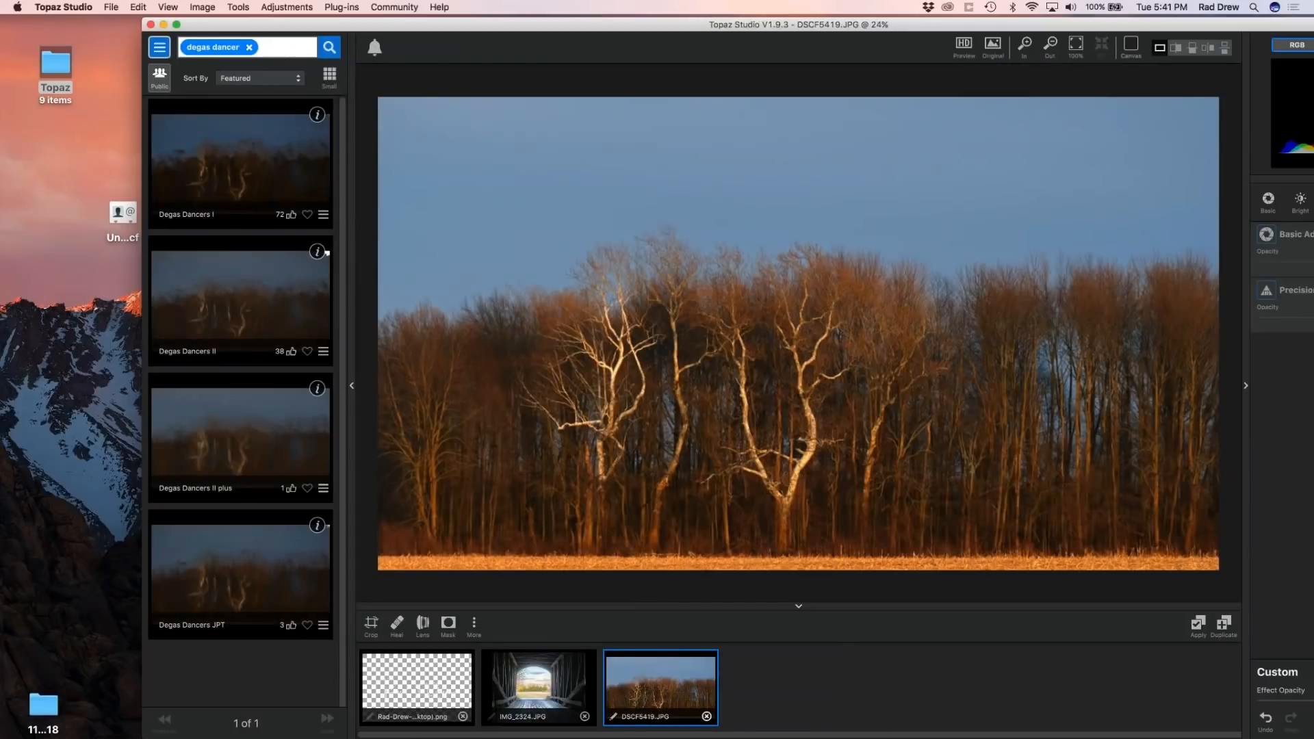
left_click(707, 716)
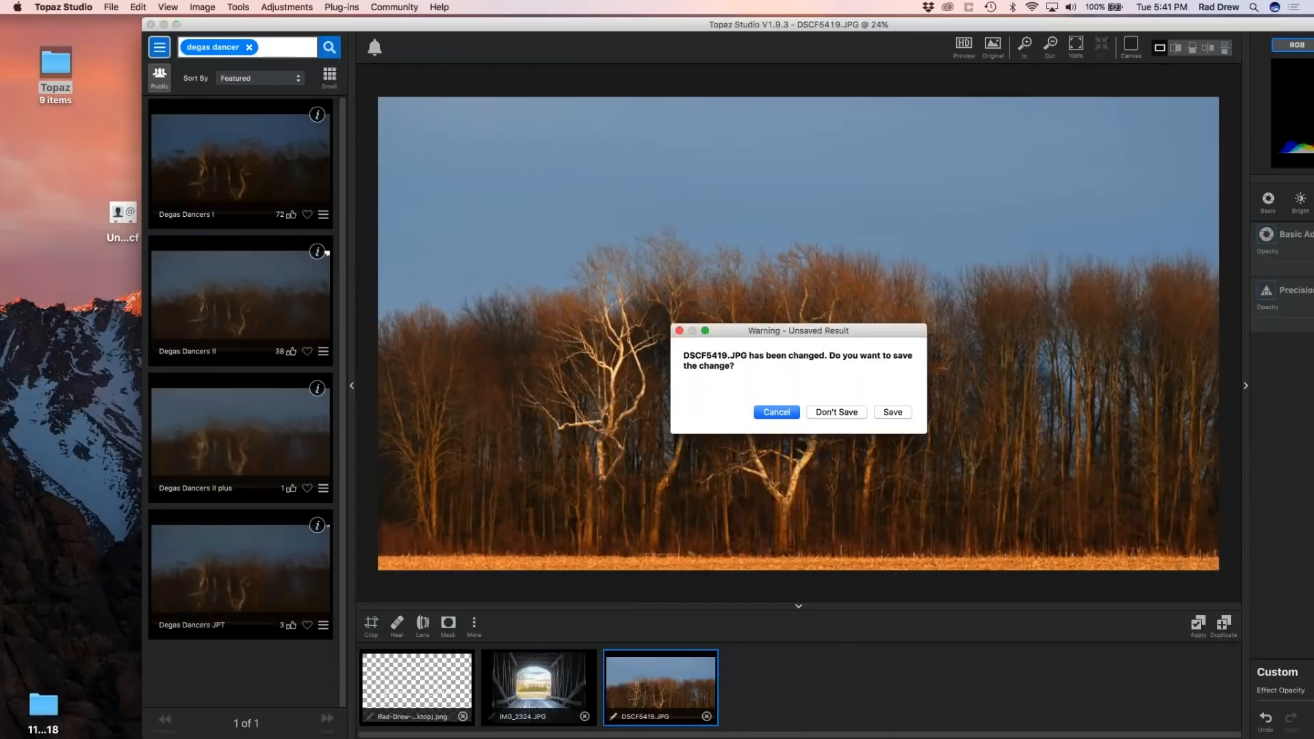
left_click(836, 412)
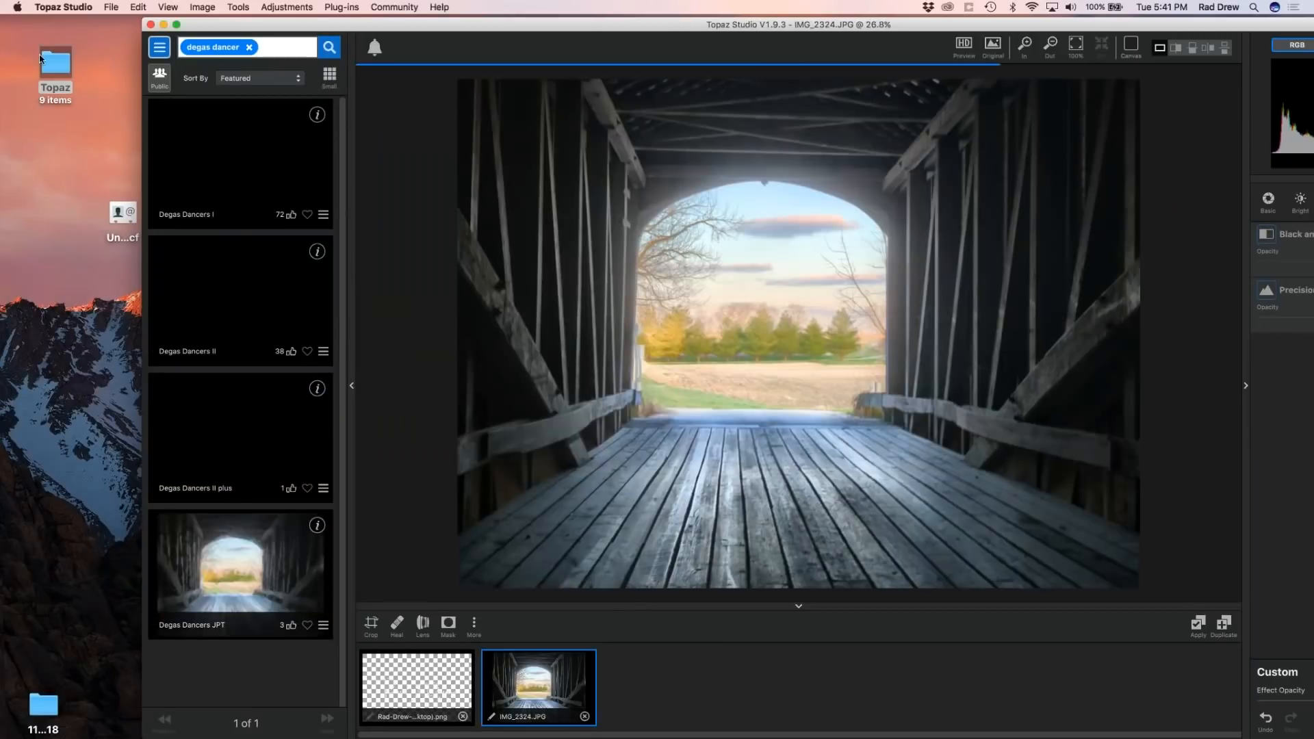
Open IMG_6199.jpg from the desktop's Topaz folder in Topaz Studio, close the folder, and reposition the program window to reveal the adjustment controls.
double_click(44, 58)
left_click_drag(414, 256, 740, 332)
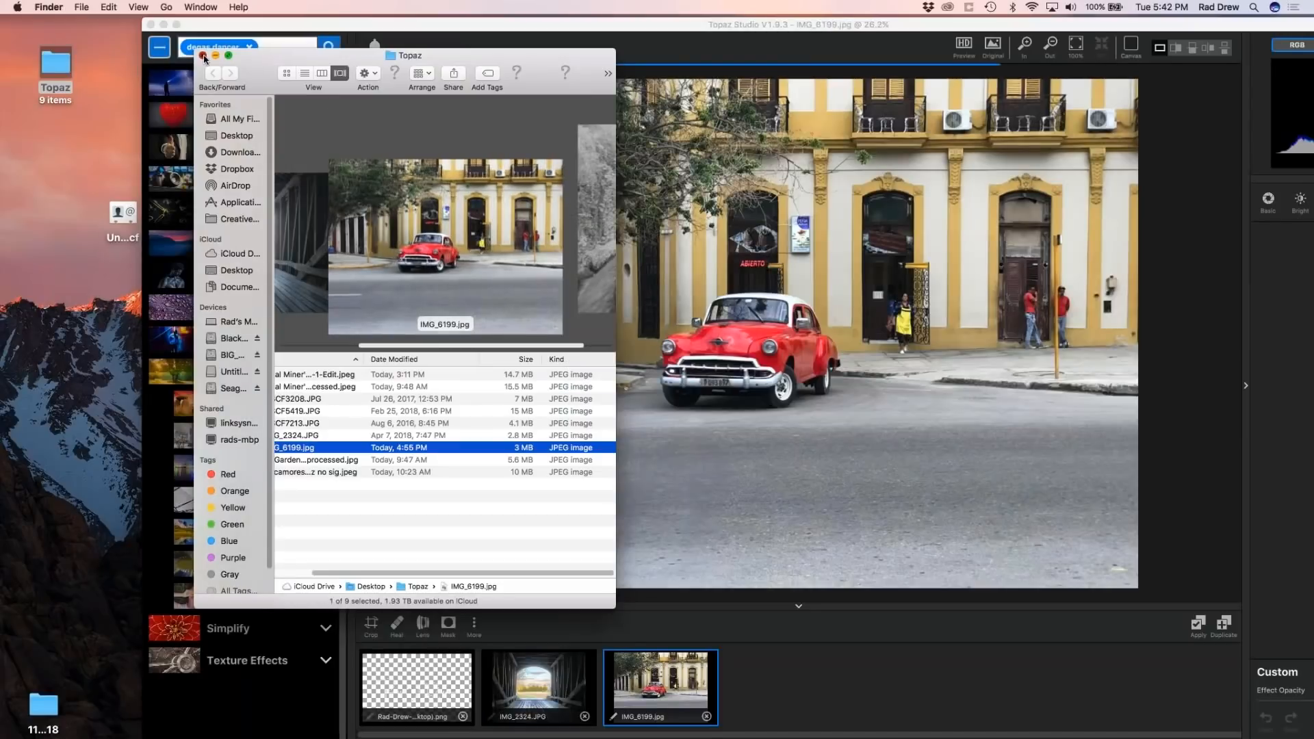
left_click(203, 56)
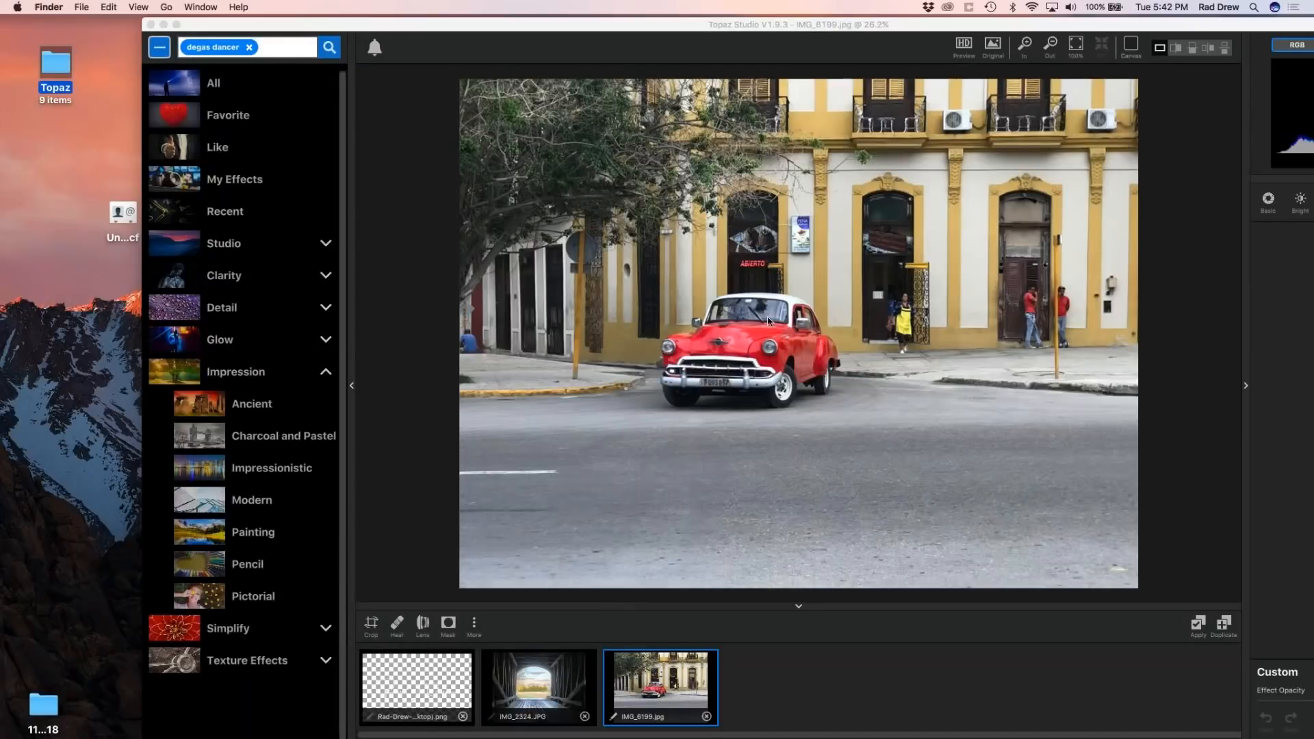
left_click(674, 23)
left_click_drag(674, 23, 546, 22)
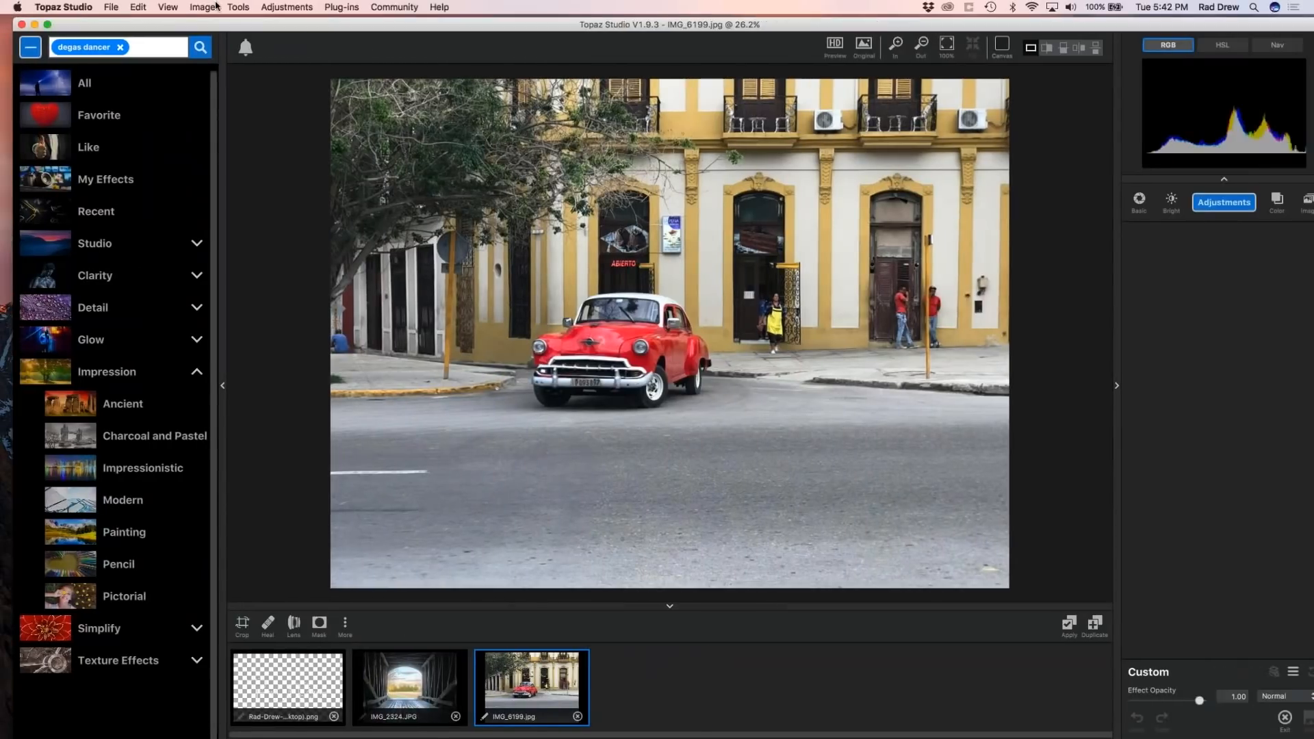
left_click_drag(216, 7, 204, 8)
Crop the street photo to a 16:9 ratio around the red car and building facade, trimming the foreground road and outer edges.
left_click(231, 624)
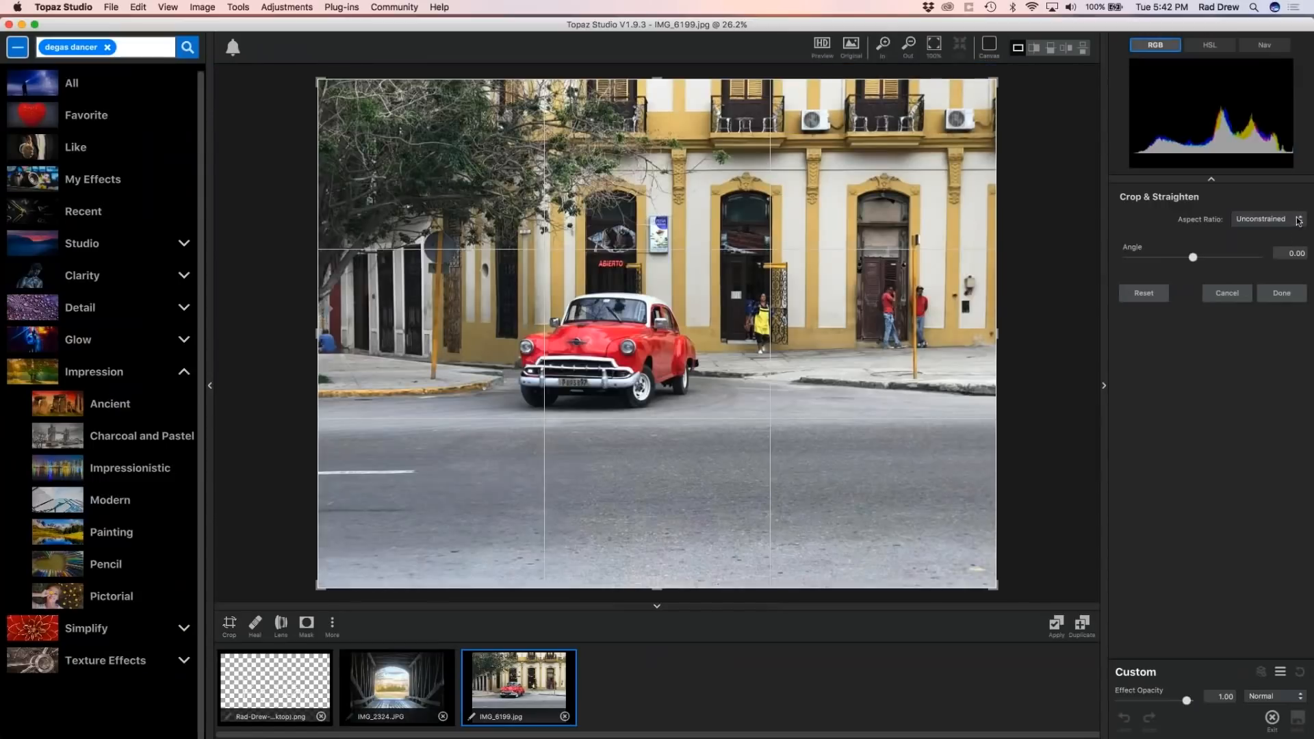
left_click(1297, 221)
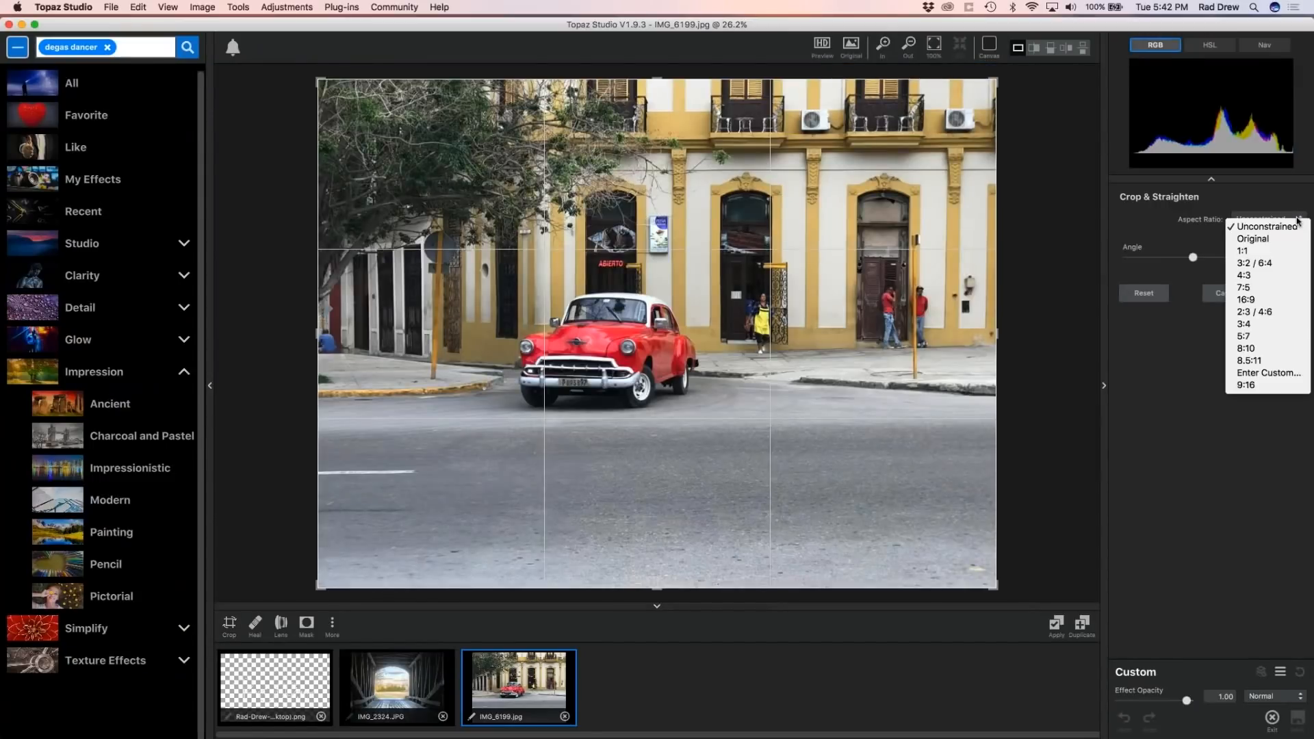
left_click(1255, 301)
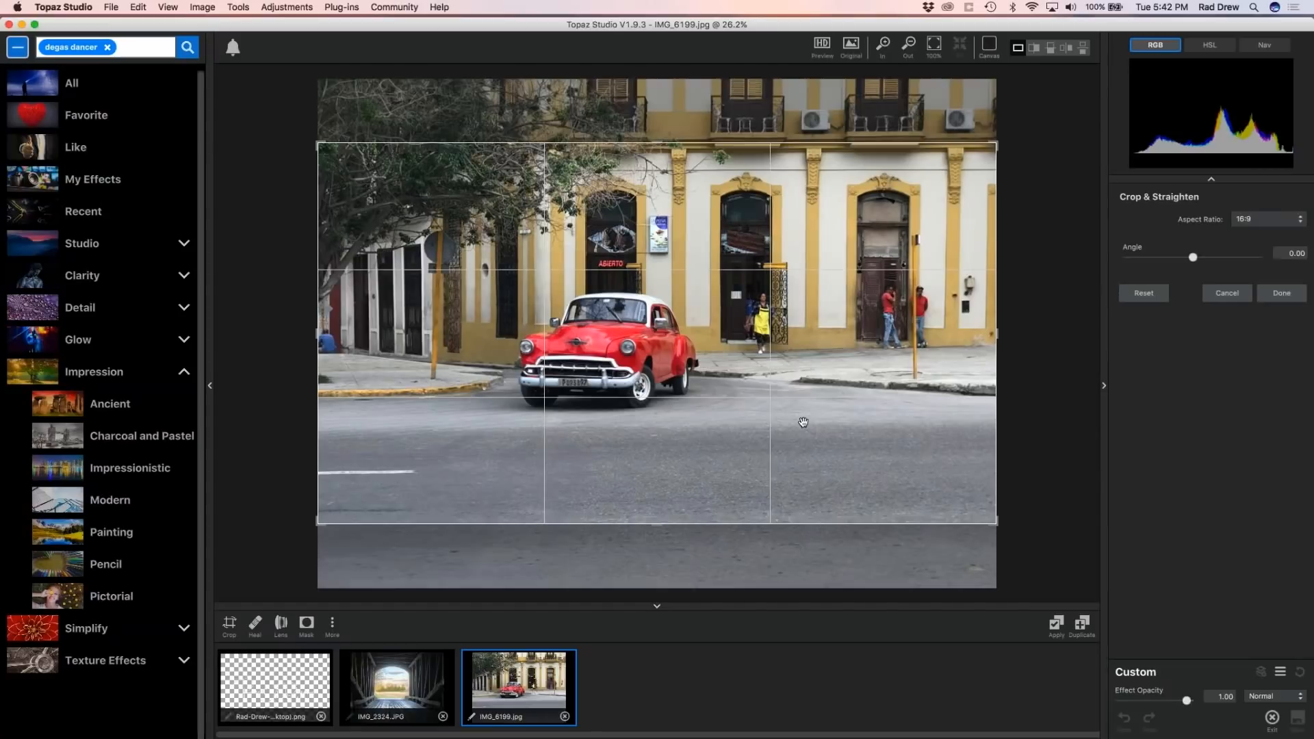
left_click_drag(704, 499, 704, 527)
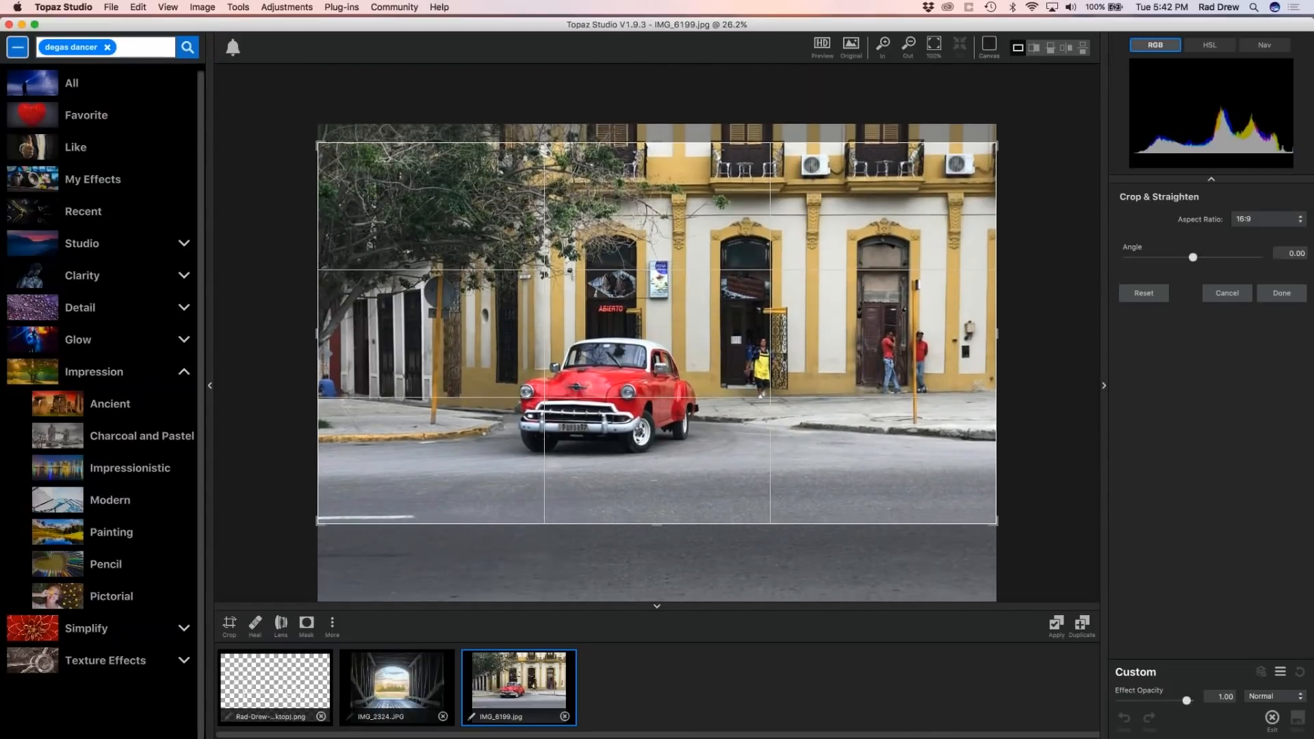
left_click_drag(317, 521, 381, 520)
mouse_move(814, 322)
left_mouse_down()
mouse_move(815, 334)
mouse_move(812, 303)
left_mouse_up()
left_click_drag(359, 500, 354, 503)
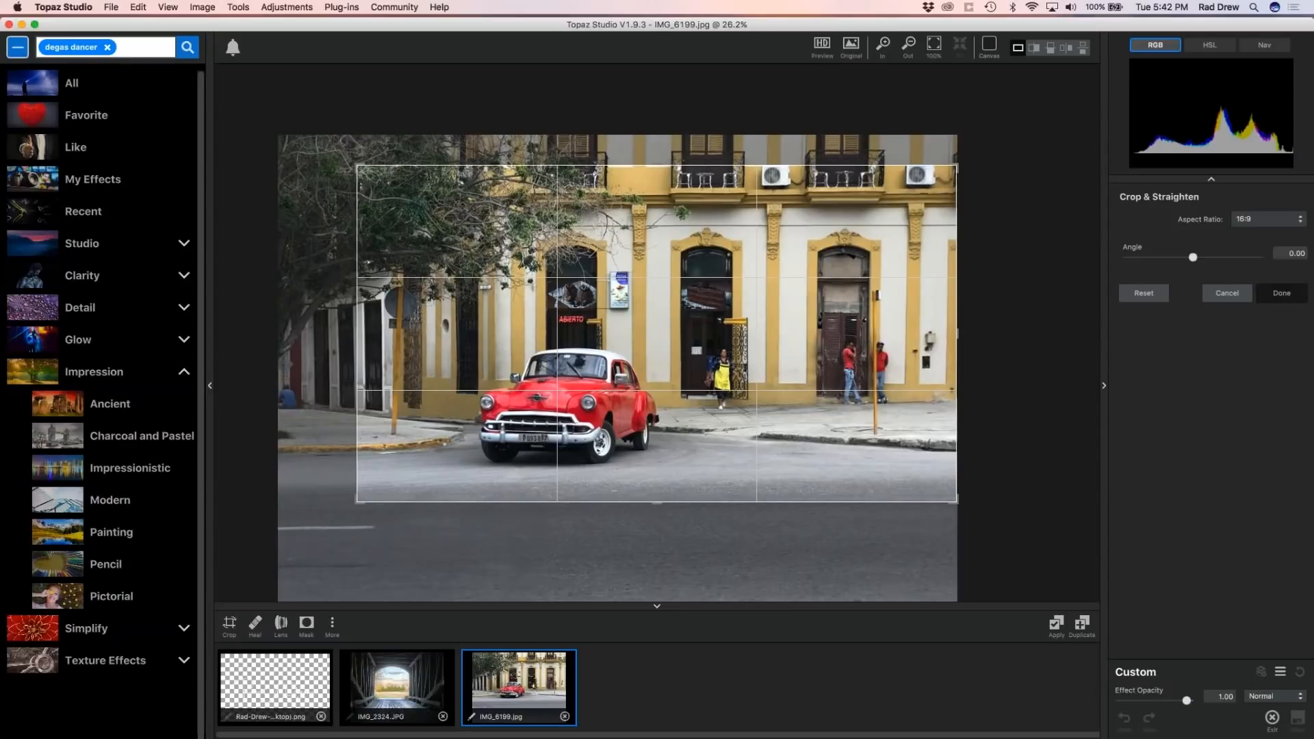
left_click(1283, 298)
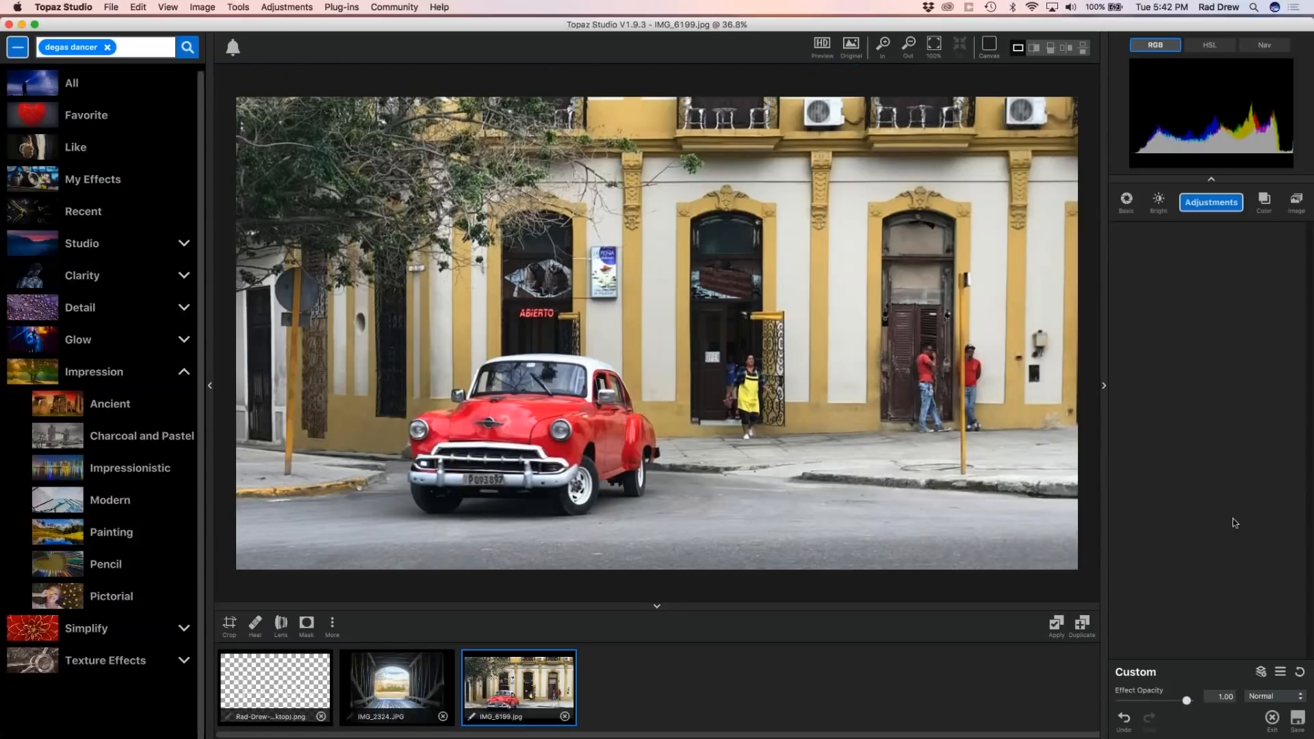
Add a Basic Adjustment with black level -0.22, exposure -0.16 and white level -0.07.
left_click(1125, 199)
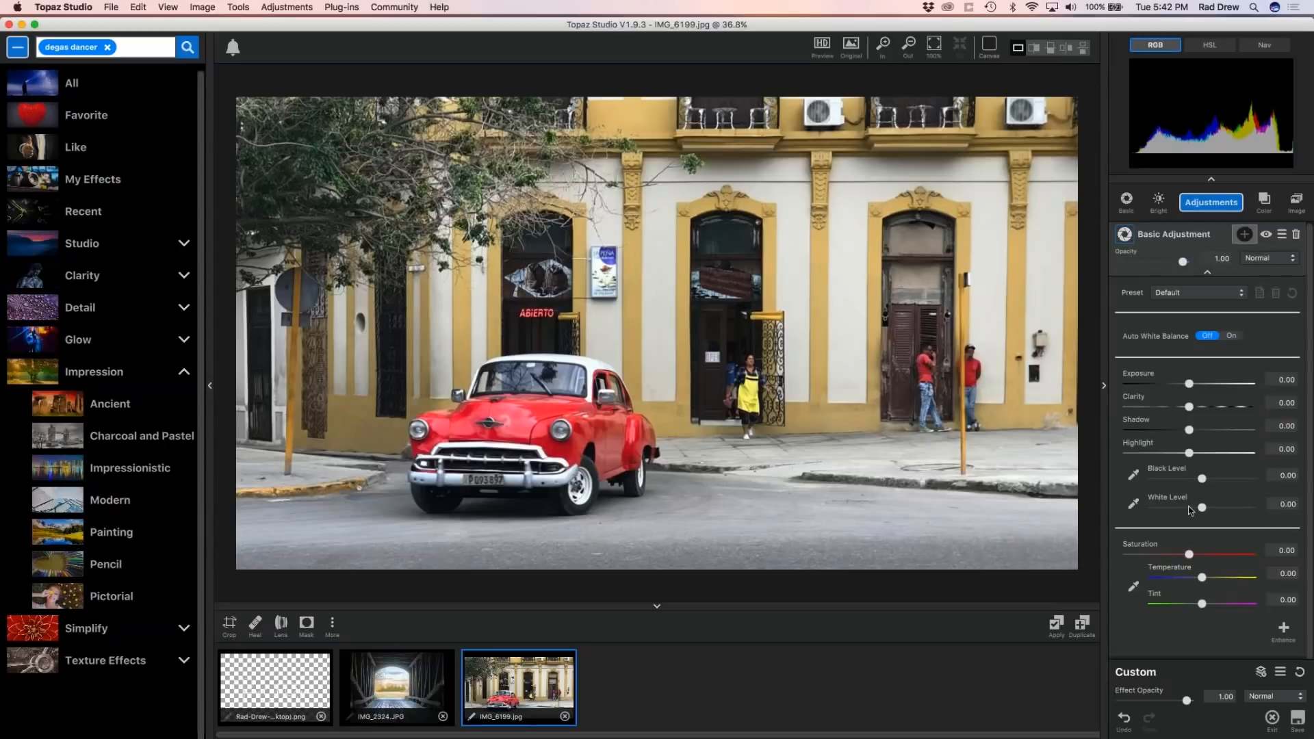
left_click_drag(1203, 509, 1192, 486)
left_click(1202, 479)
left_click_drag(1192, 484, 1190, 484)
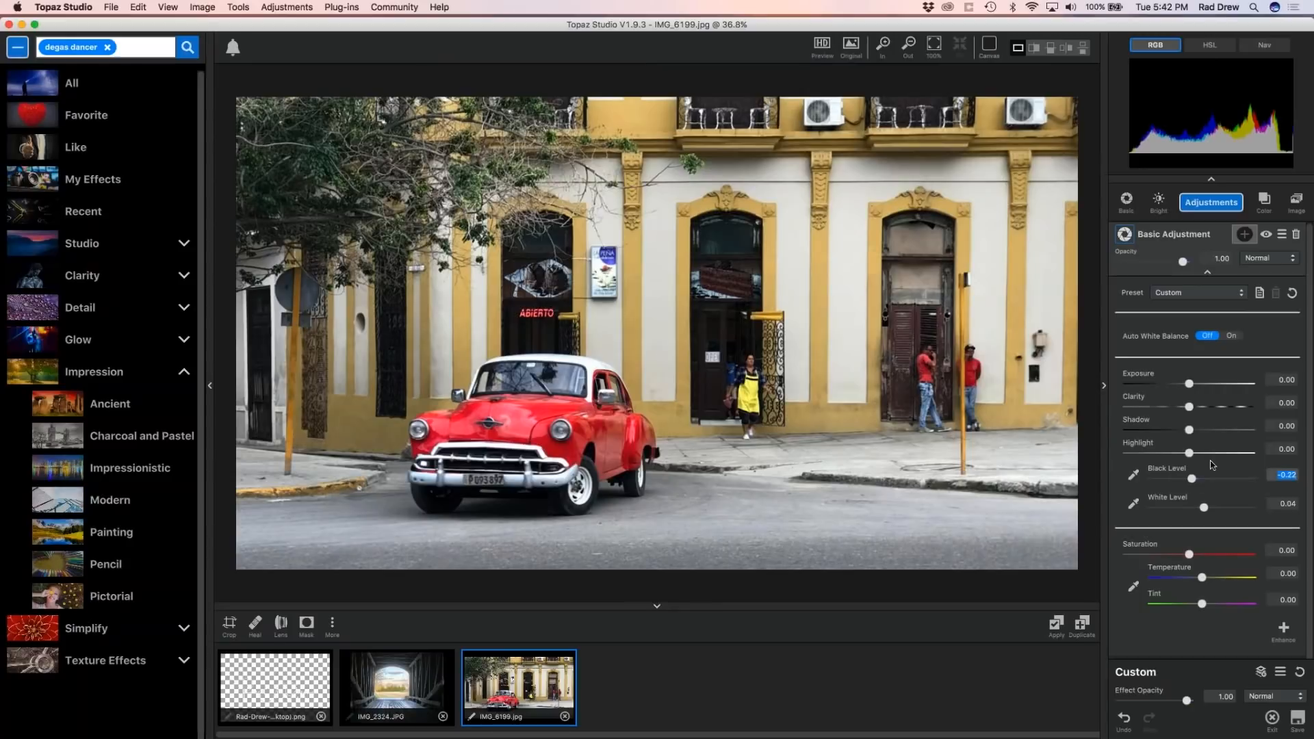
left_click(1193, 383)
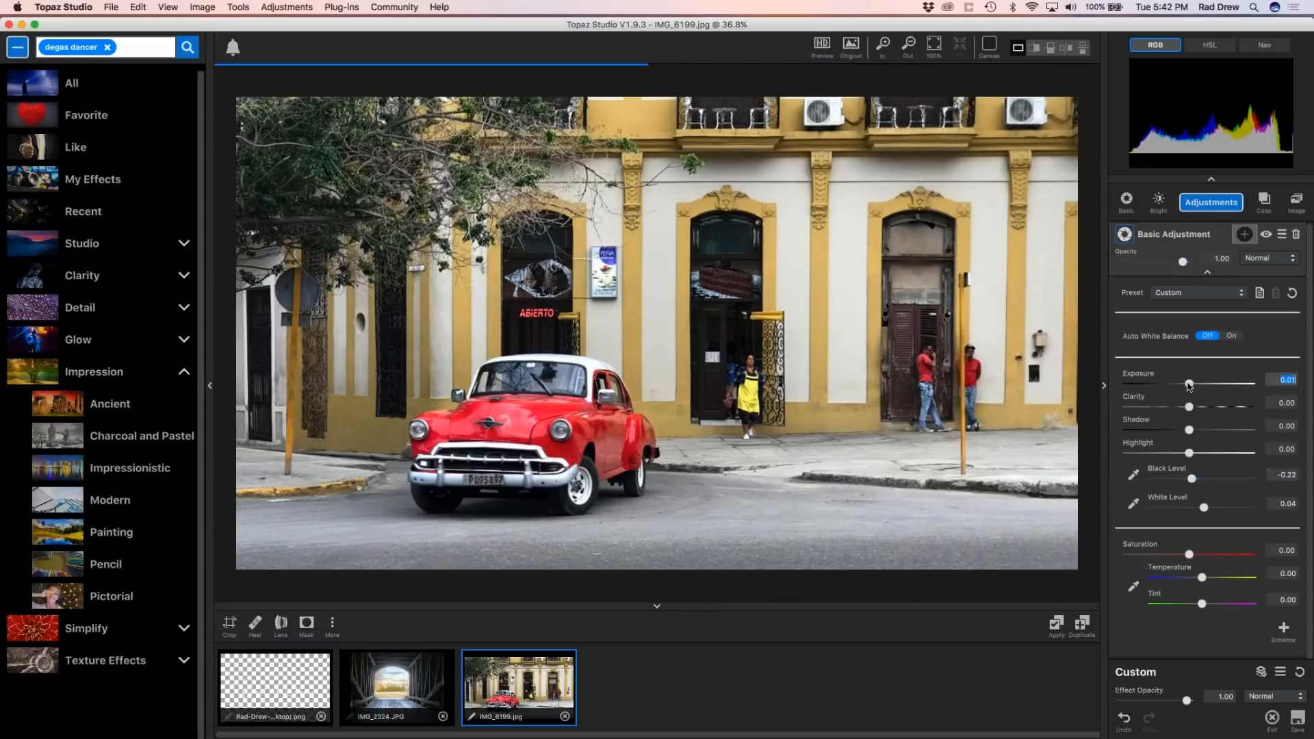
left_click_drag(1188, 385, 1180, 390)
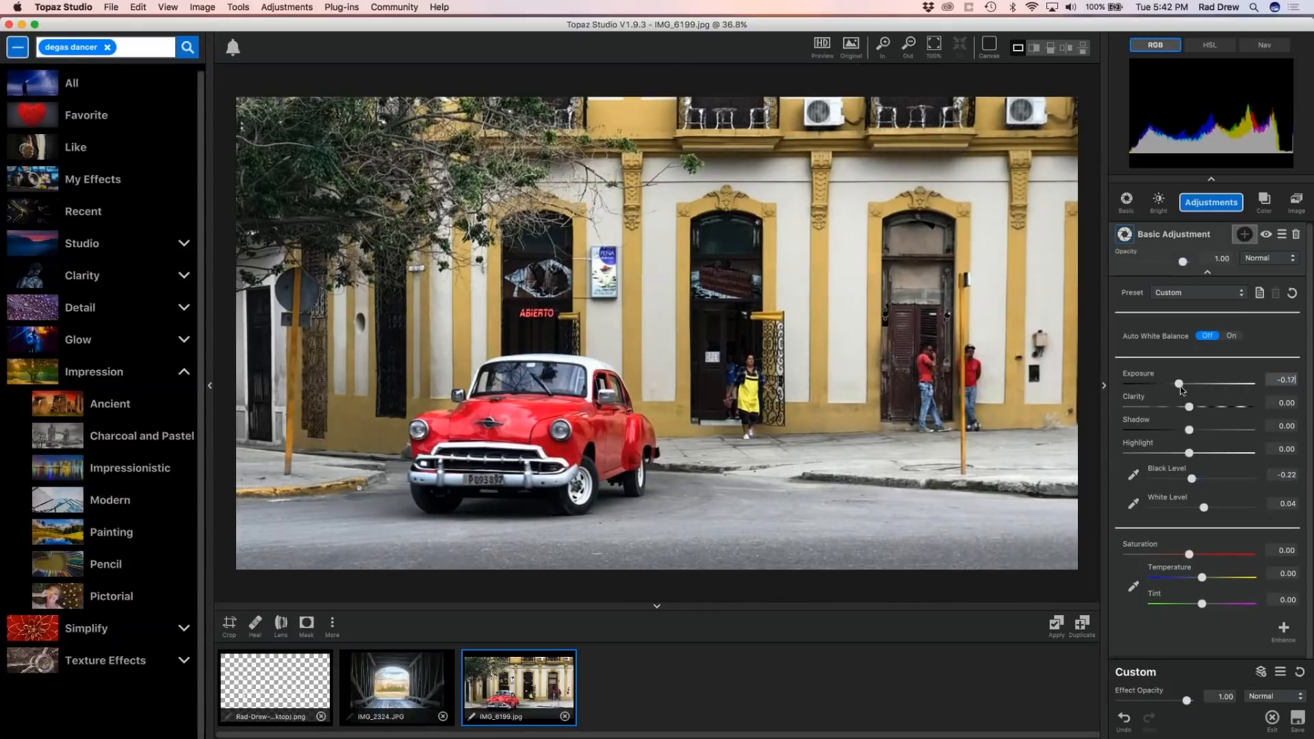
left_click(1203, 507)
left_click_drag(1203, 510, 1198, 510)
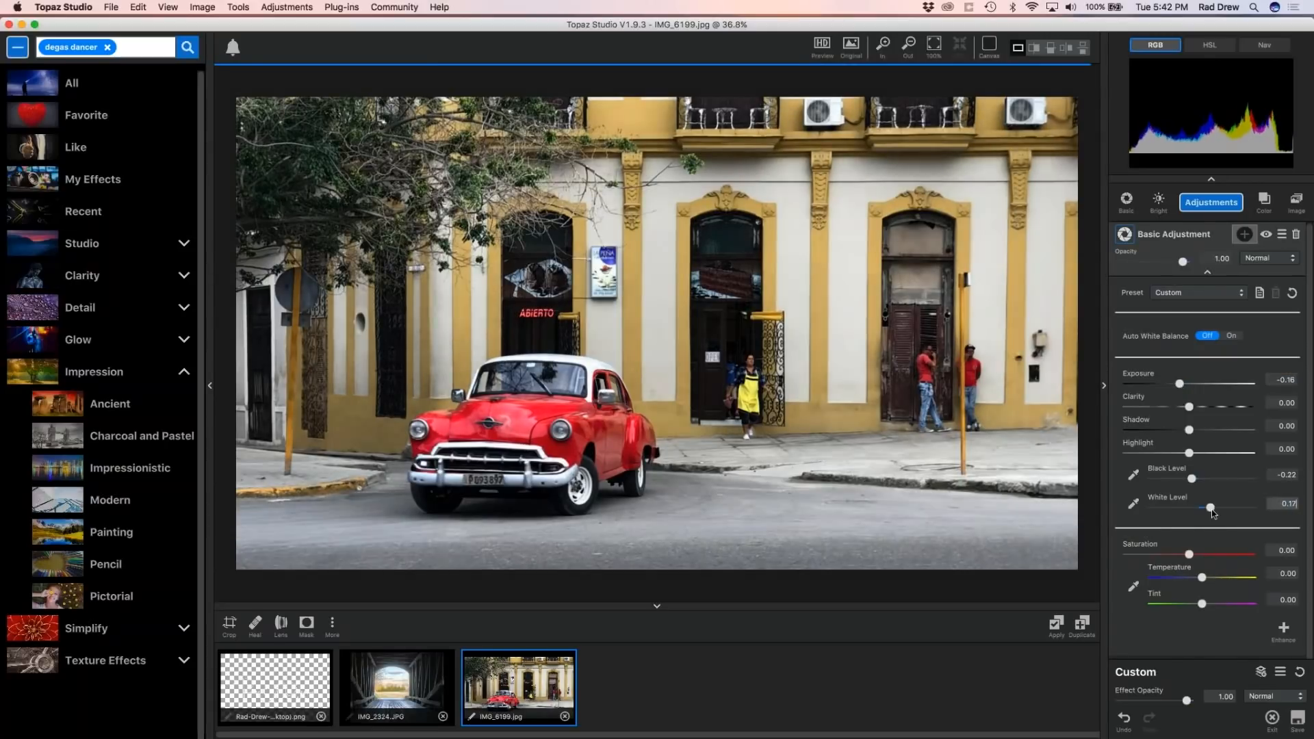
Set the Basic Adjustment's clarity to 0.36 and saturation to 0.21, and collapse its settings.
left_click_drag(1192, 408, 1210, 408)
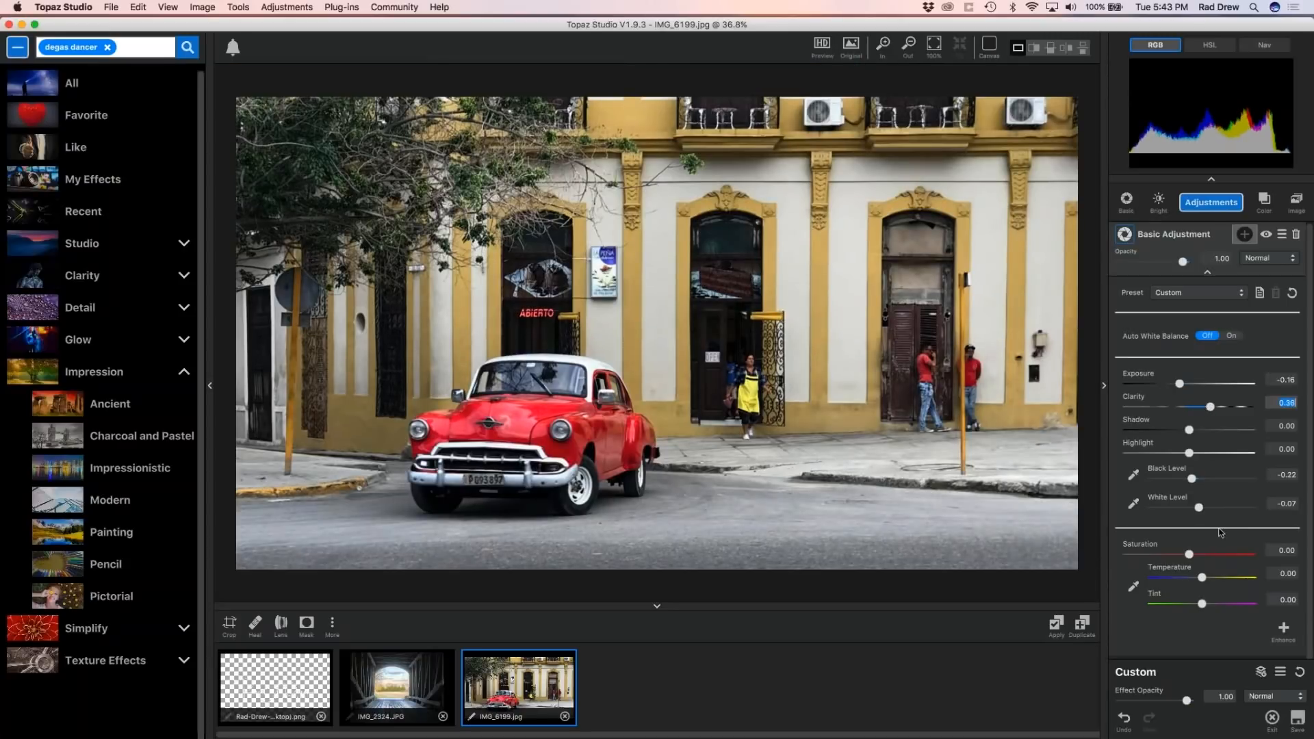
left_click_drag(1189, 553, 1203, 554)
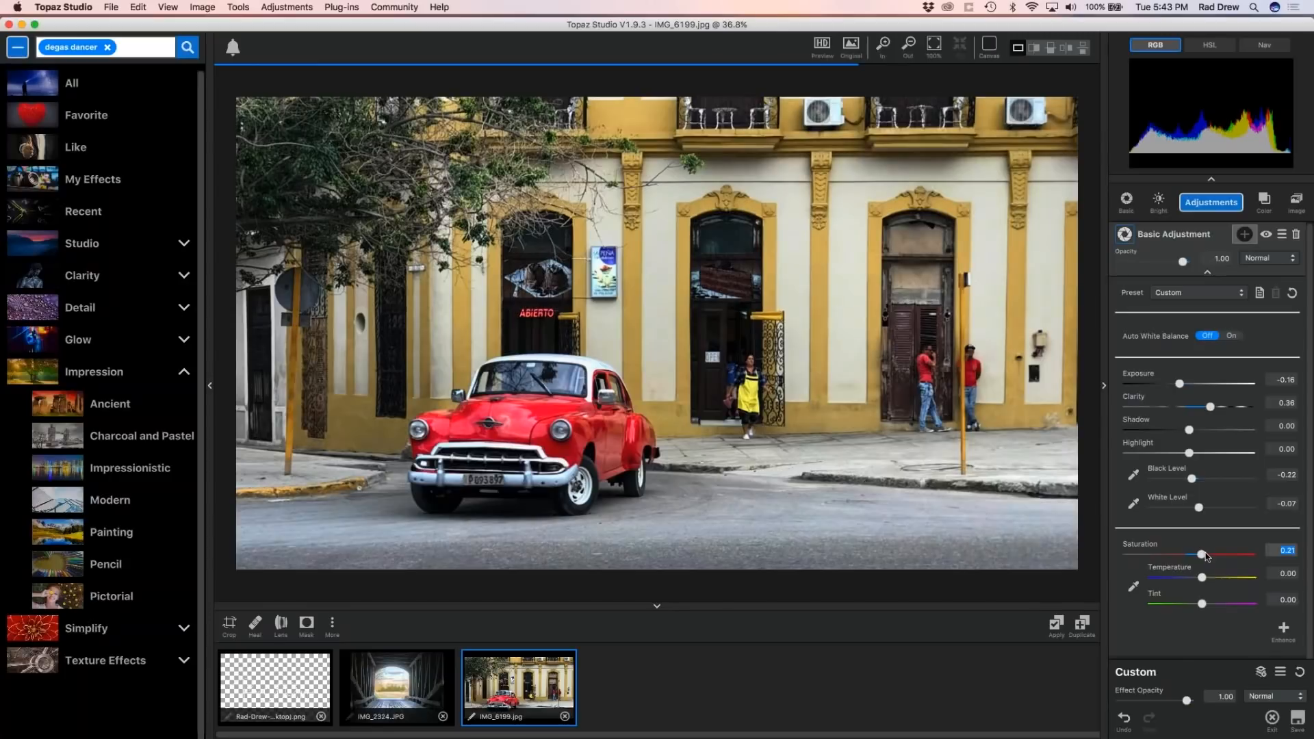
left_click(1207, 272)
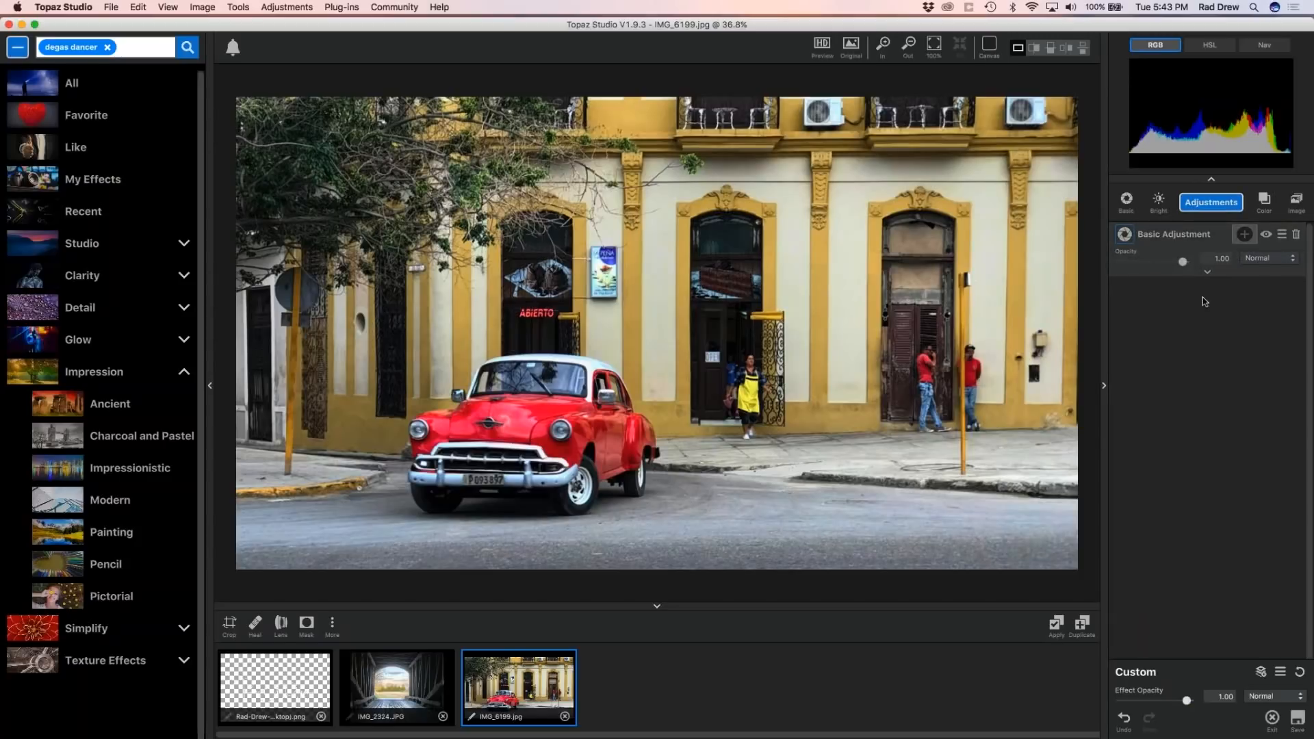
Add a Black and White adjustment with default settings above the Basic Adjustment.
left_click(1202, 203)
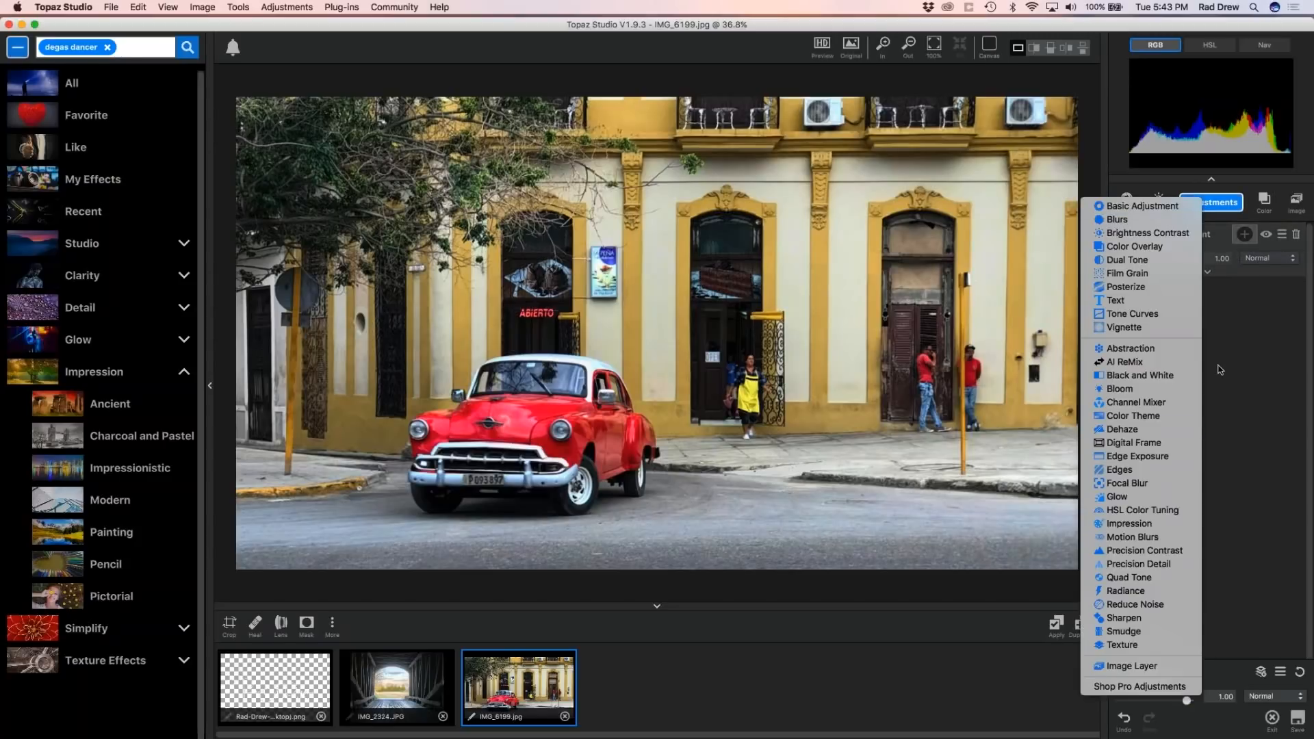
left_click(1140, 376)
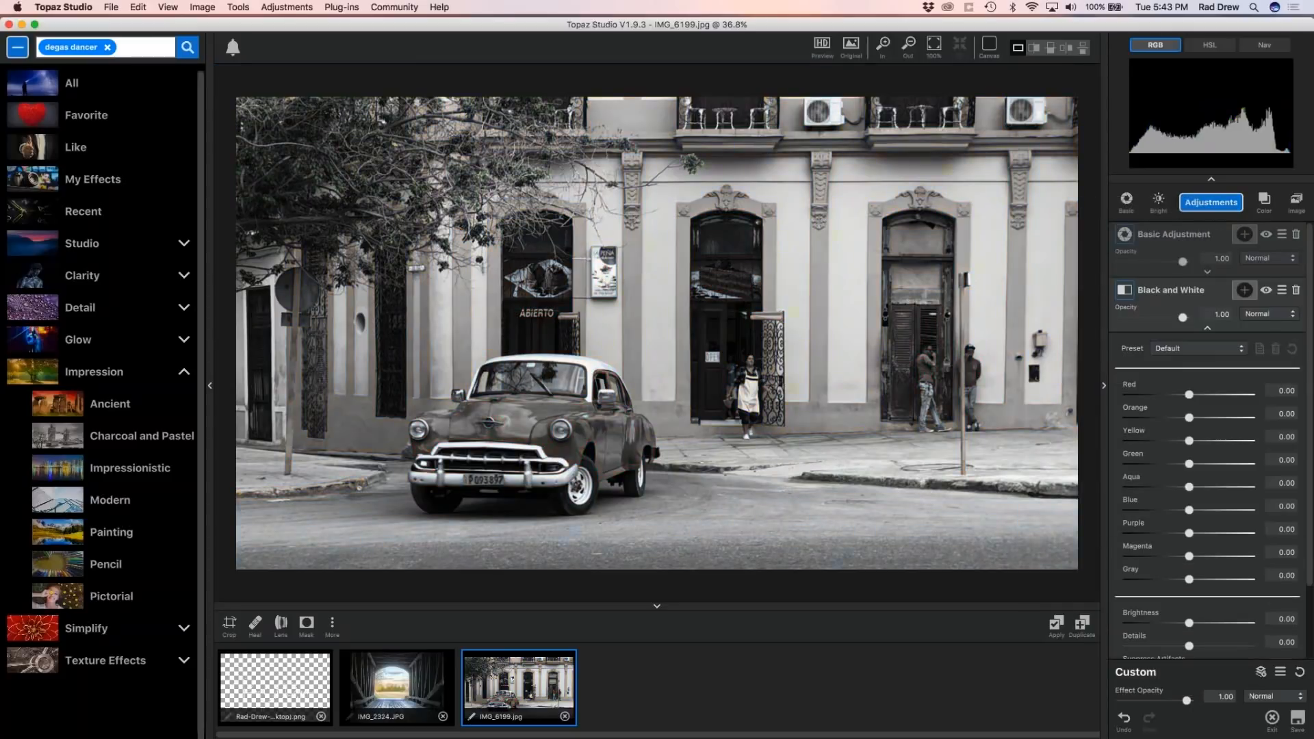
scroll(1302, 413, "down", 1)
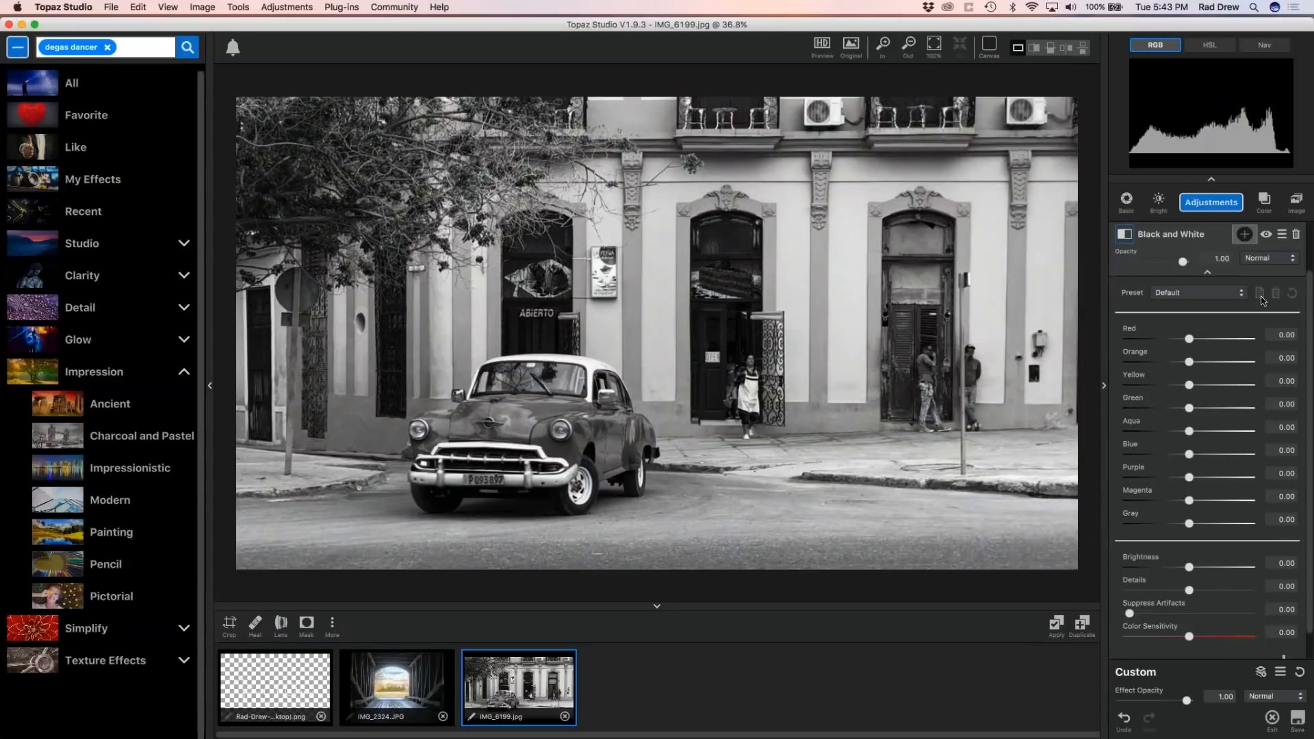
Add a mask to the Black and White adjustment and brush over the car's body at radius 0.18 to restore its red colour.
left_click(1244, 234)
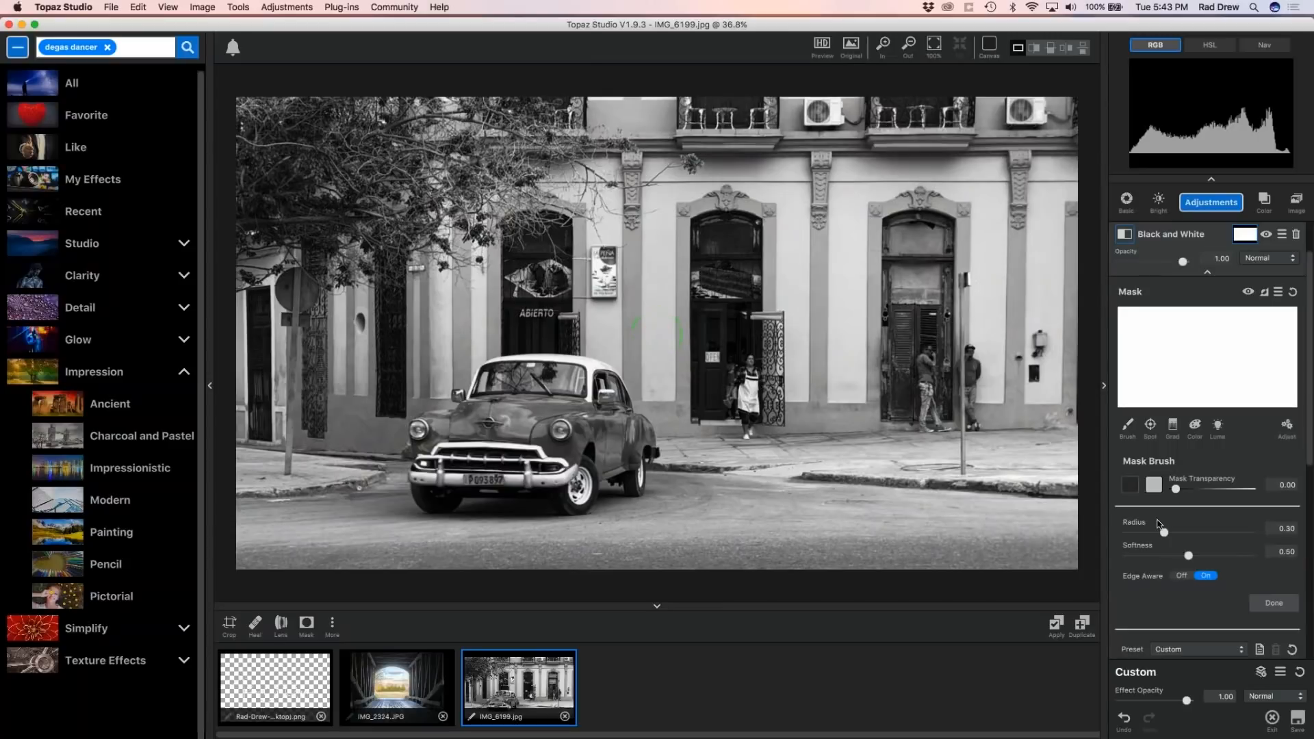
left_click_drag(1152, 531, 1149, 532)
mouse_move(520, 418)
left_mouse_down()
mouse_move(516, 449)
mouse_move(559, 454)
mouse_move(478, 419)
mouse_move(488, 415)
mouse_move(434, 425)
left_mouse_up()
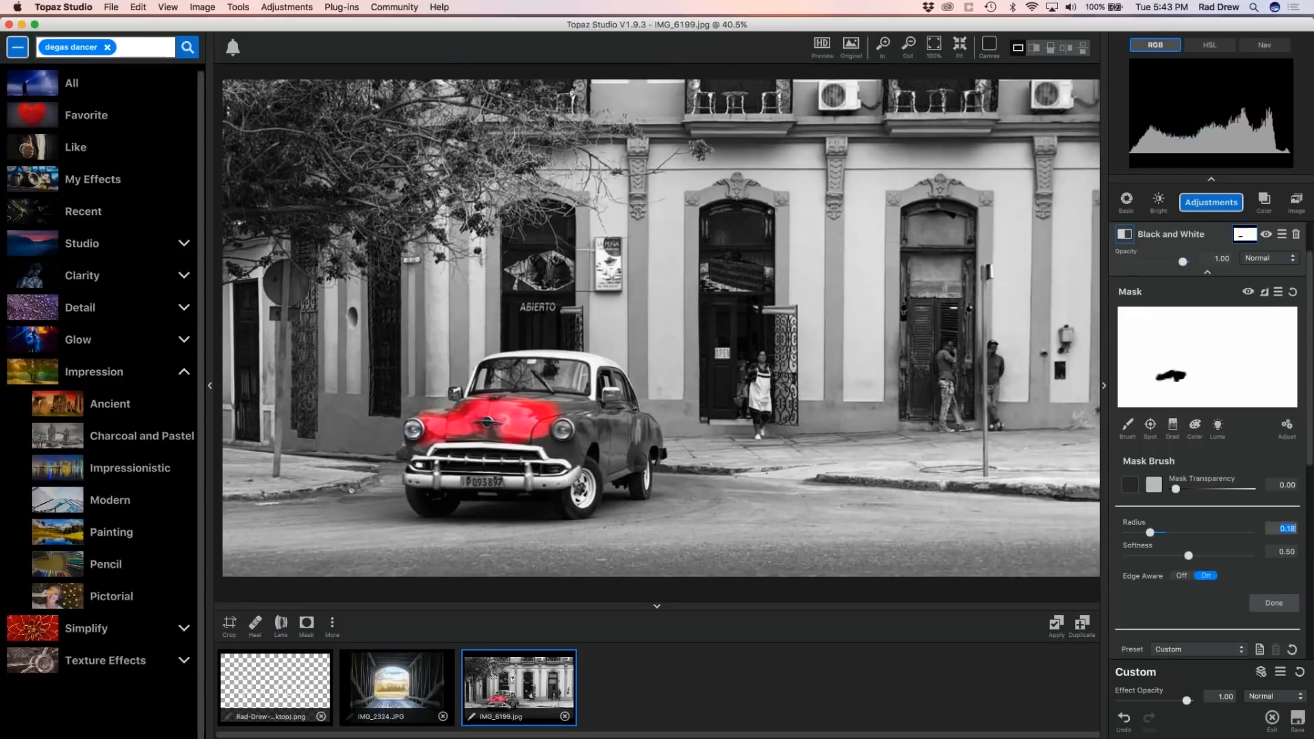
scroll(524, 436, "up", 5)
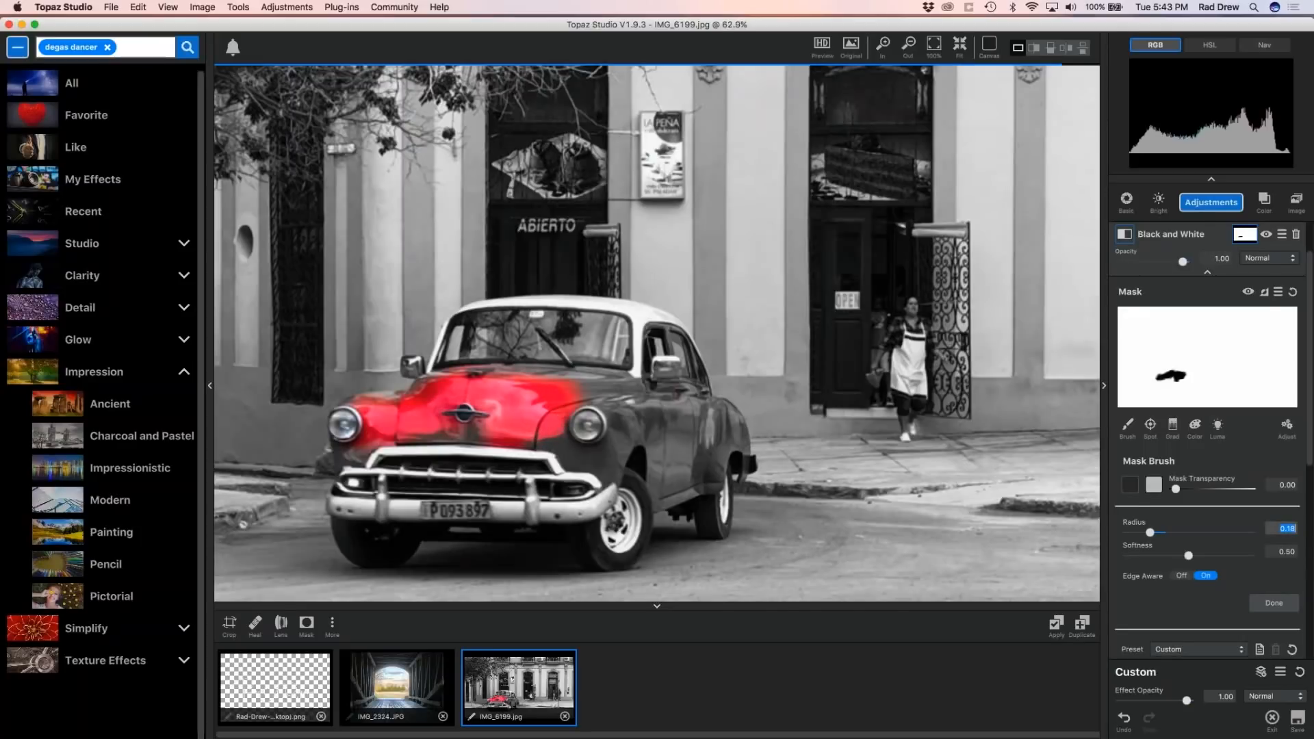
scroll(524, 438, "up", 4)
mouse_move(510, 369)
left_mouse_down()
mouse_move(619, 476)
mouse_move(634, 479)
mouse_move(610, 371)
mouse_move(701, 392)
mouse_move(721, 419)
mouse_move(695, 412)
mouse_move(638, 455)
mouse_move(589, 460)
mouse_move(546, 440)
mouse_move(731, 411)
mouse_move(732, 488)
mouse_move(758, 442)
mouse_move(812, 432)
mouse_move(795, 446)
mouse_move(744, 373)
mouse_move(792, 407)
mouse_move(739, 491)
mouse_move(776, 481)
mouse_move(804, 438)
left_mouse_up()
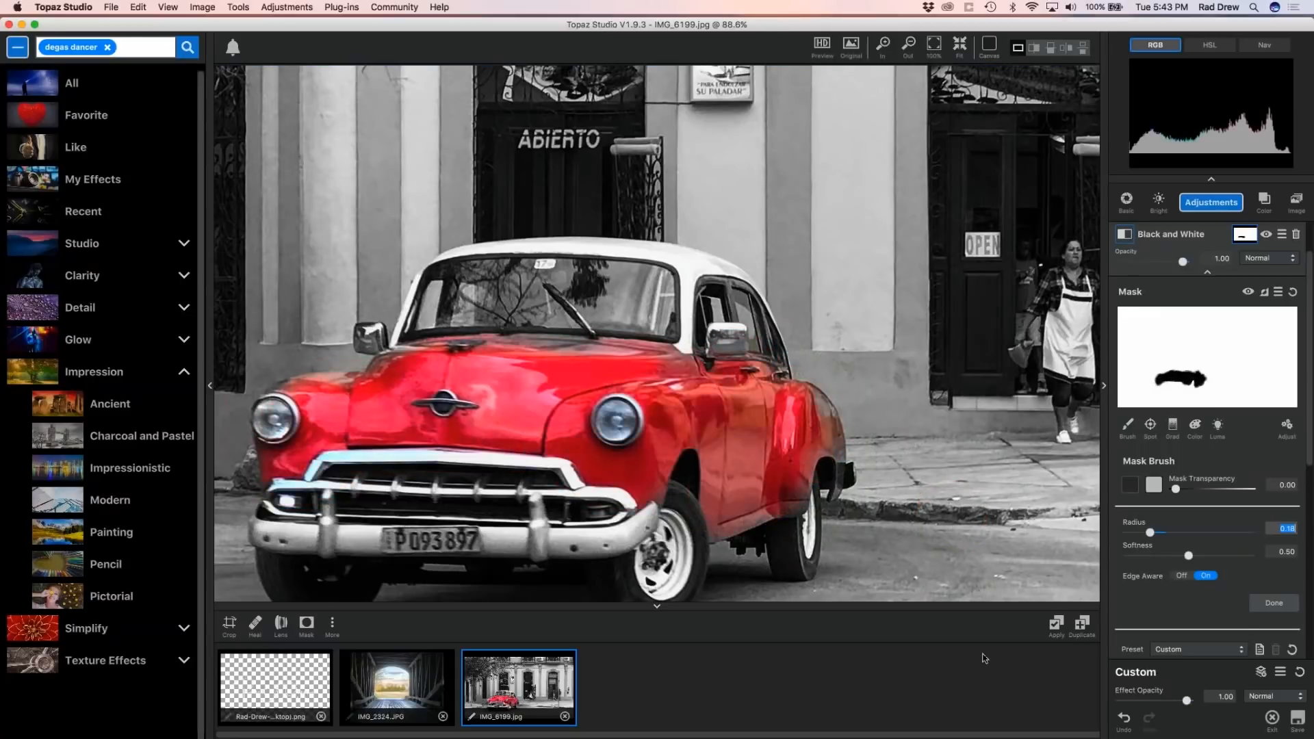
Brush the Black and White mask over the car's hood, front fender and rear fender edges at radius 0.18 to restore their red.
mouse_move(545, 363)
left_mouse_down()
mouse_move(701, 379)
mouse_move(512, 342)
mouse_move(489, 363)
left_mouse_up()
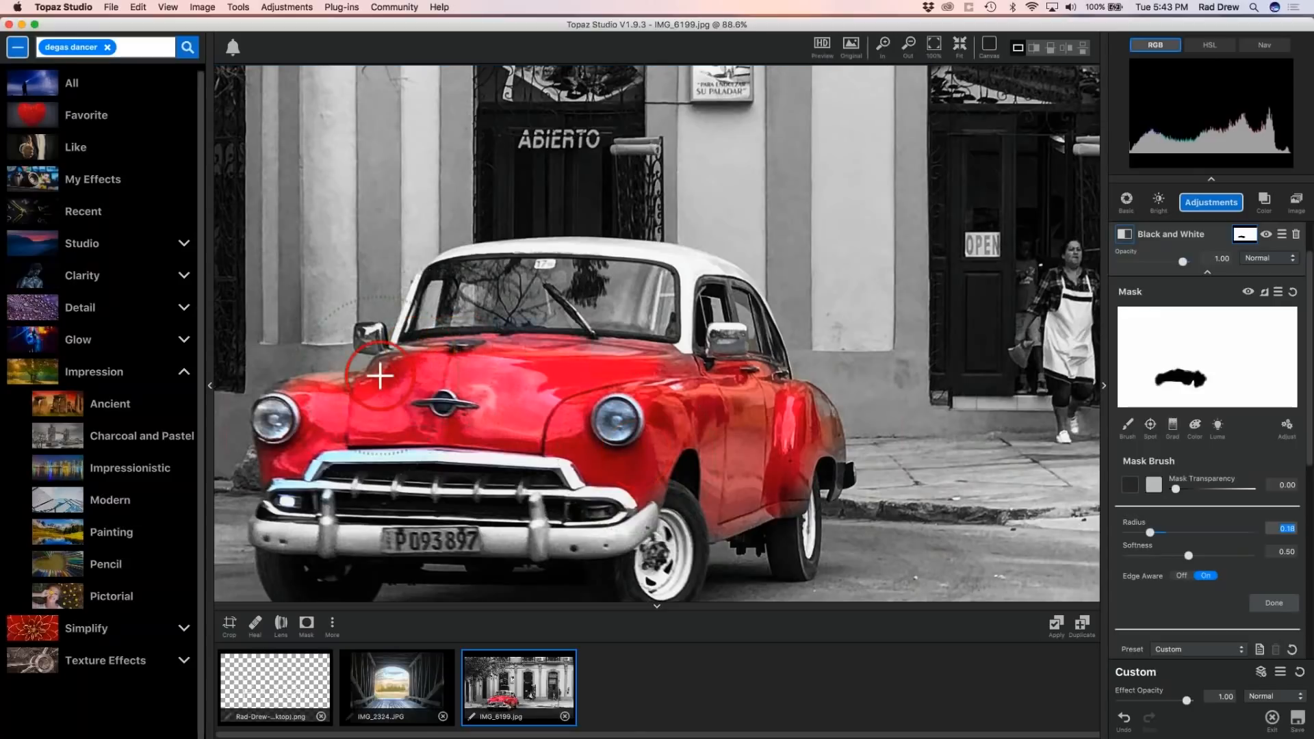
left_click(312, 403)
left_click(294, 412)
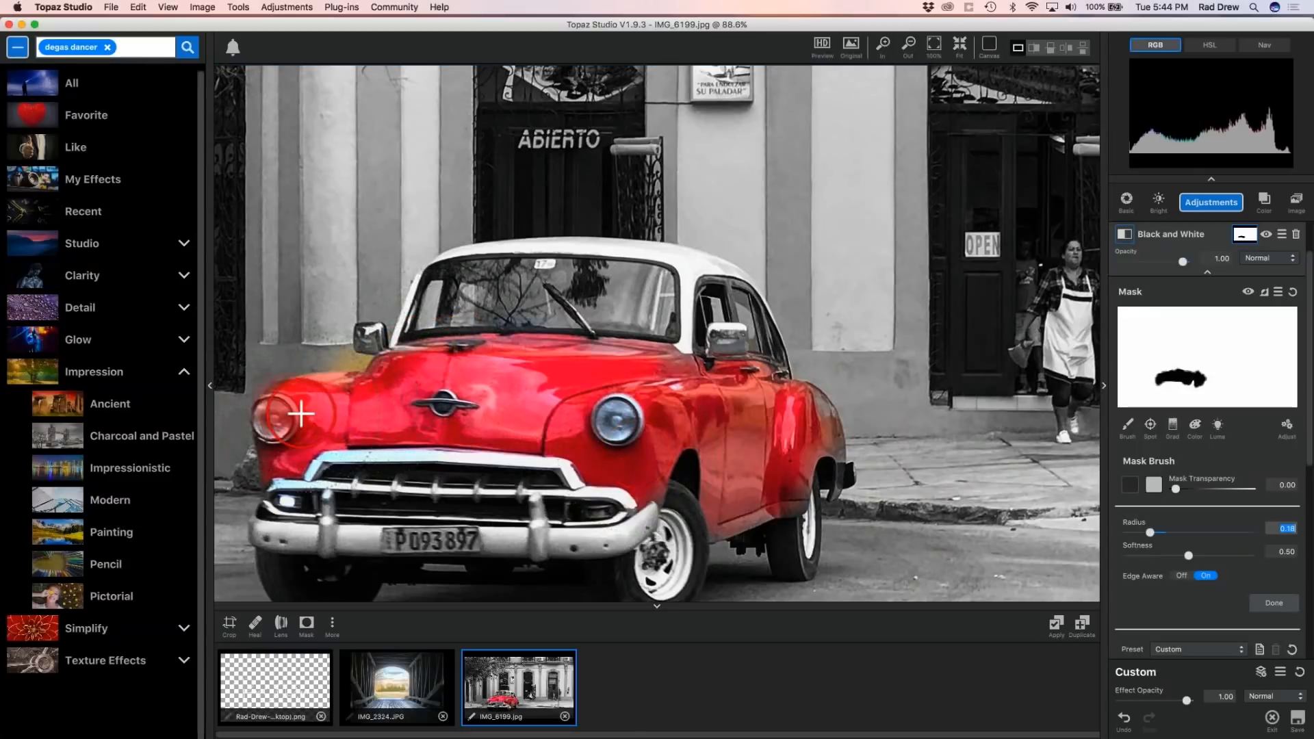
mouse_move(812, 424)
left_mouse_down()
mouse_move(826, 432)
mouse_move(832, 475)
left_mouse_up()
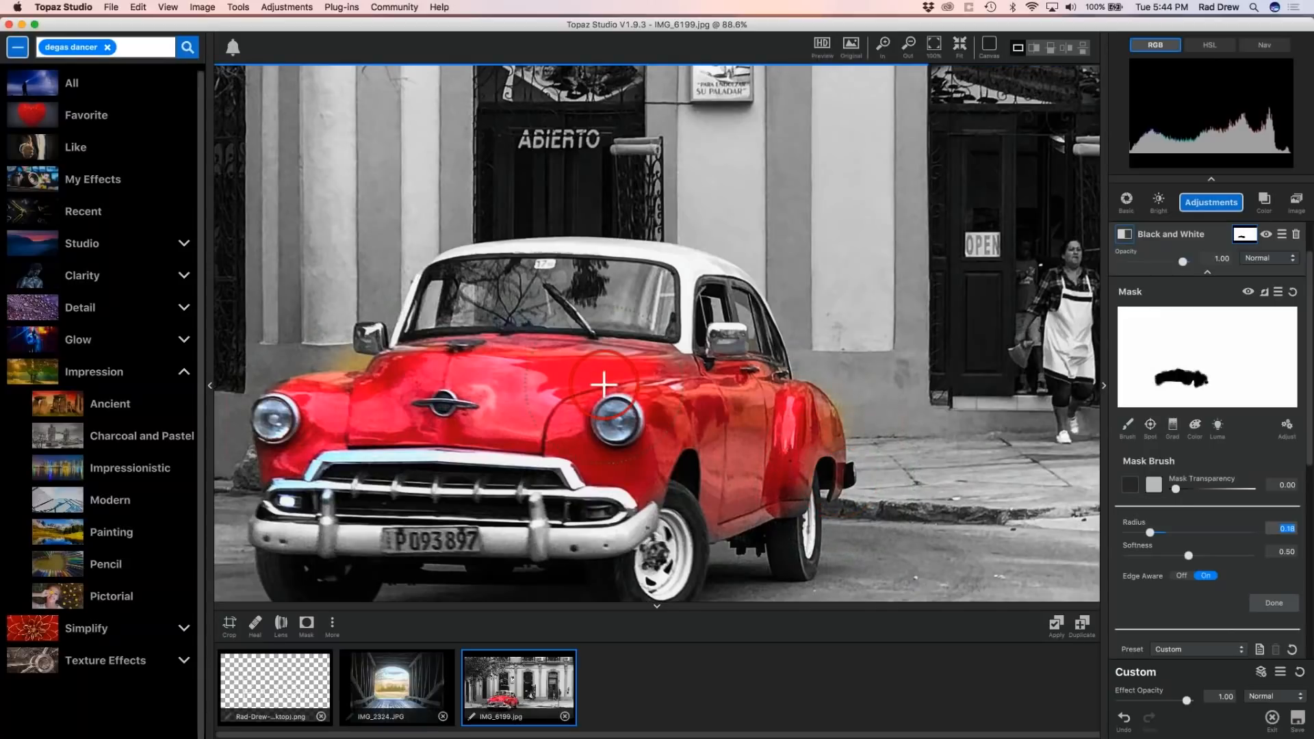
Brush the mask over the apron of the woman in the doorway at radius 0.07 to restore its yellow.
scroll(603, 384, "down", 1)
scroll(951, 377, "down", 3)
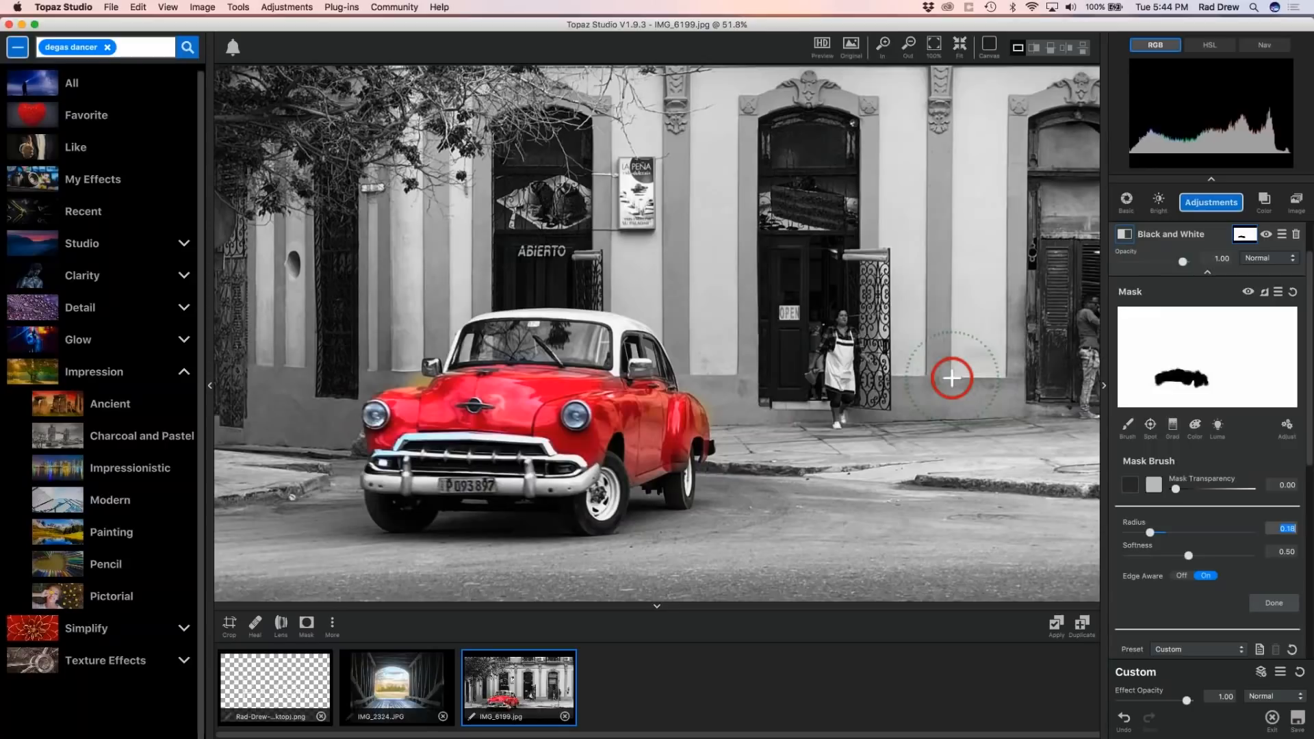
scroll(951, 377, "down", 1)
scroll(838, 408, "up", 5)
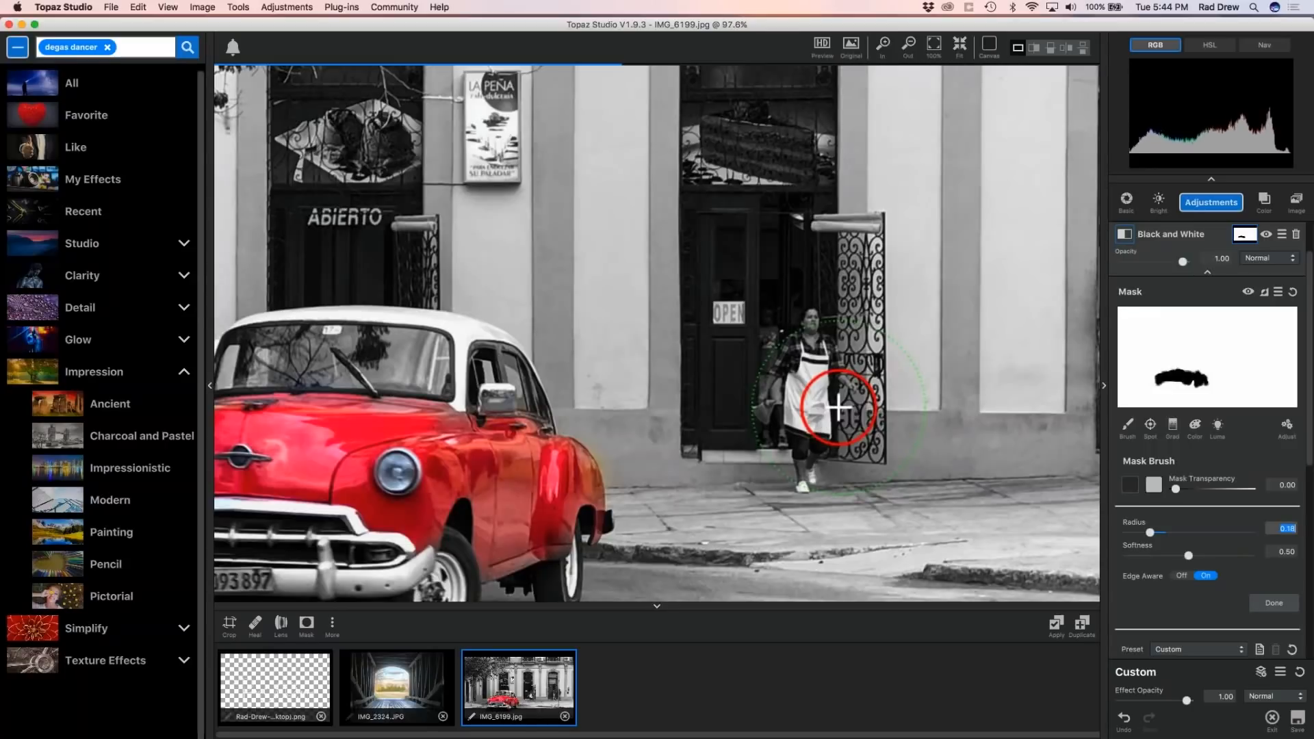
scroll(838, 408, "up", 2)
mouse_move(783, 343)
left_mouse_down()
mouse_move(800, 363)
mouse_move(806, 430)
mouse_move(757, 390)
mouse_move(768, 384)
mouse_move(798, 431)
mouse_move(783, 431)
mouse_move(791, 420)
left_mouse_up()
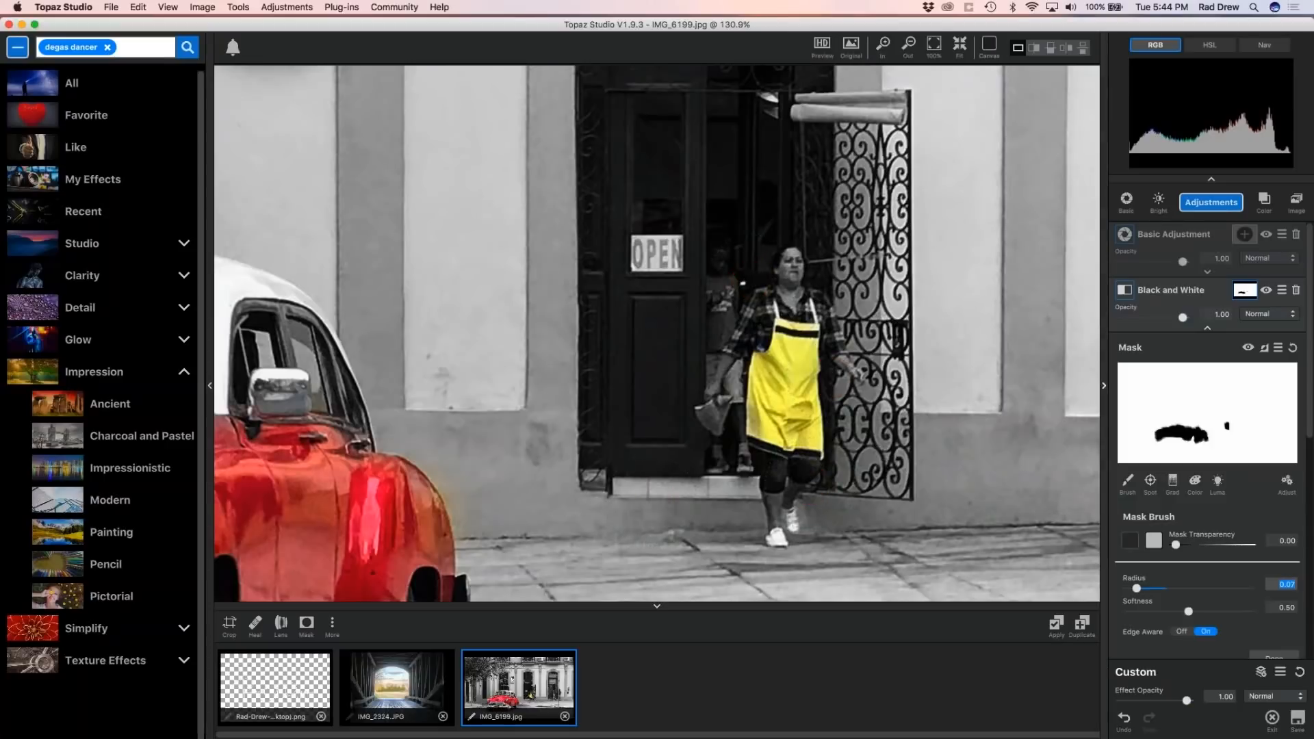
Brush the mask over the shirts of the two men by the door at radius 0.07 to restore their red, and finish masking.
left_click(1266, 47)
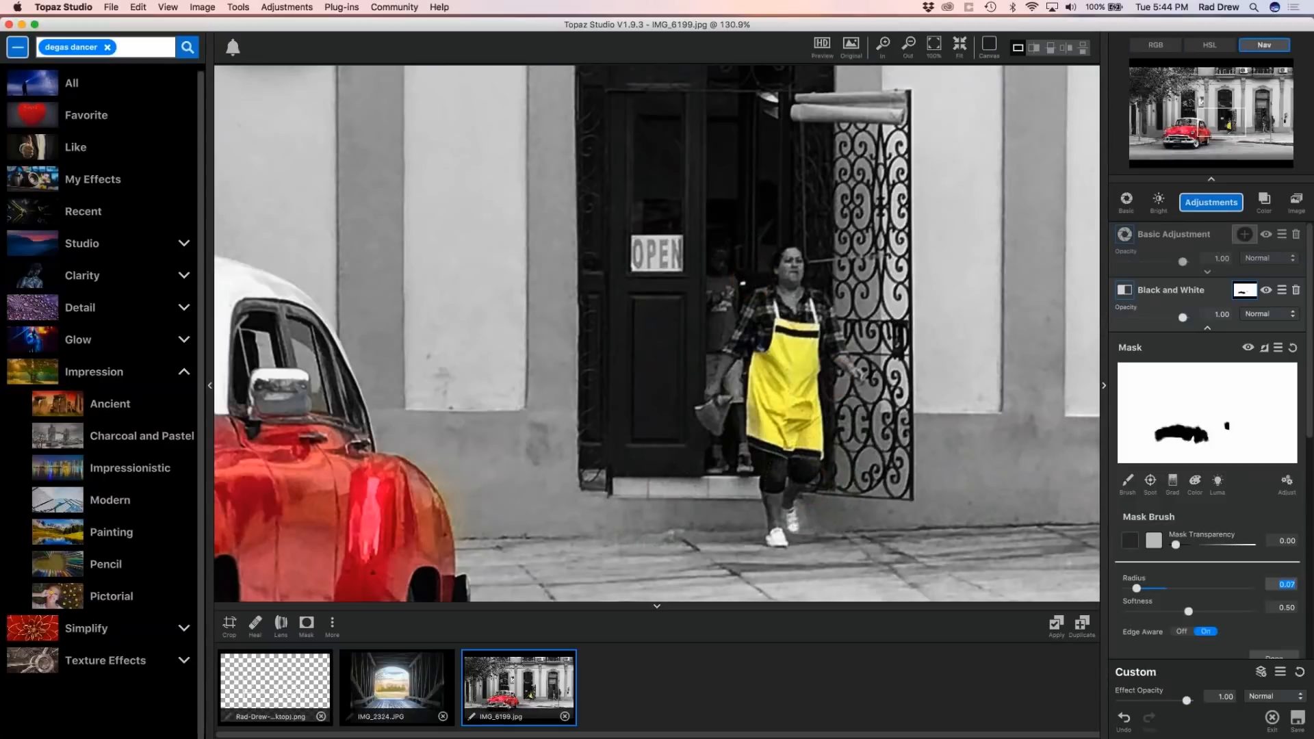
left_click_drag(1225, 123, 1262, 124)
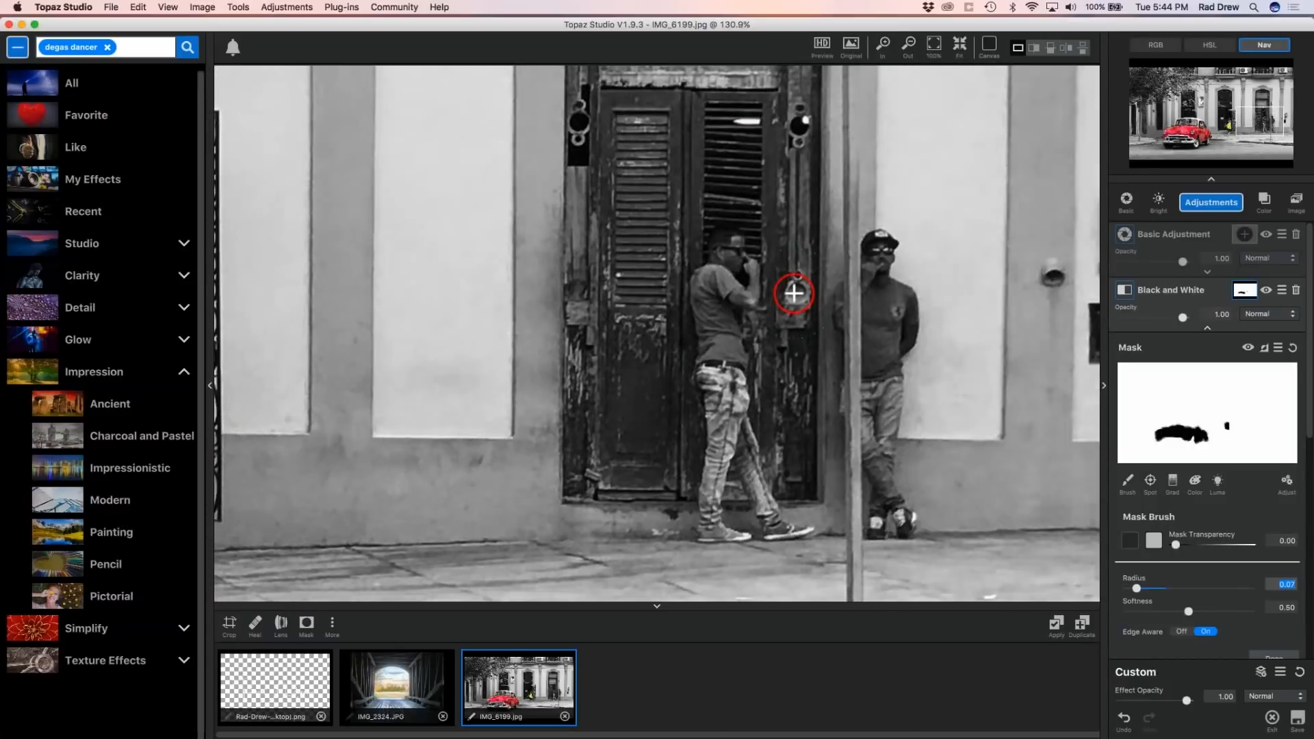
mouse_move(720, 277)
left_mouse_down()
mouse_move(718, 356)
mouse_move(778, 350)
mouse_move(772, 359)
mouse_move(708, 284)
mouse_move(727, 347)
left_mouse_up()
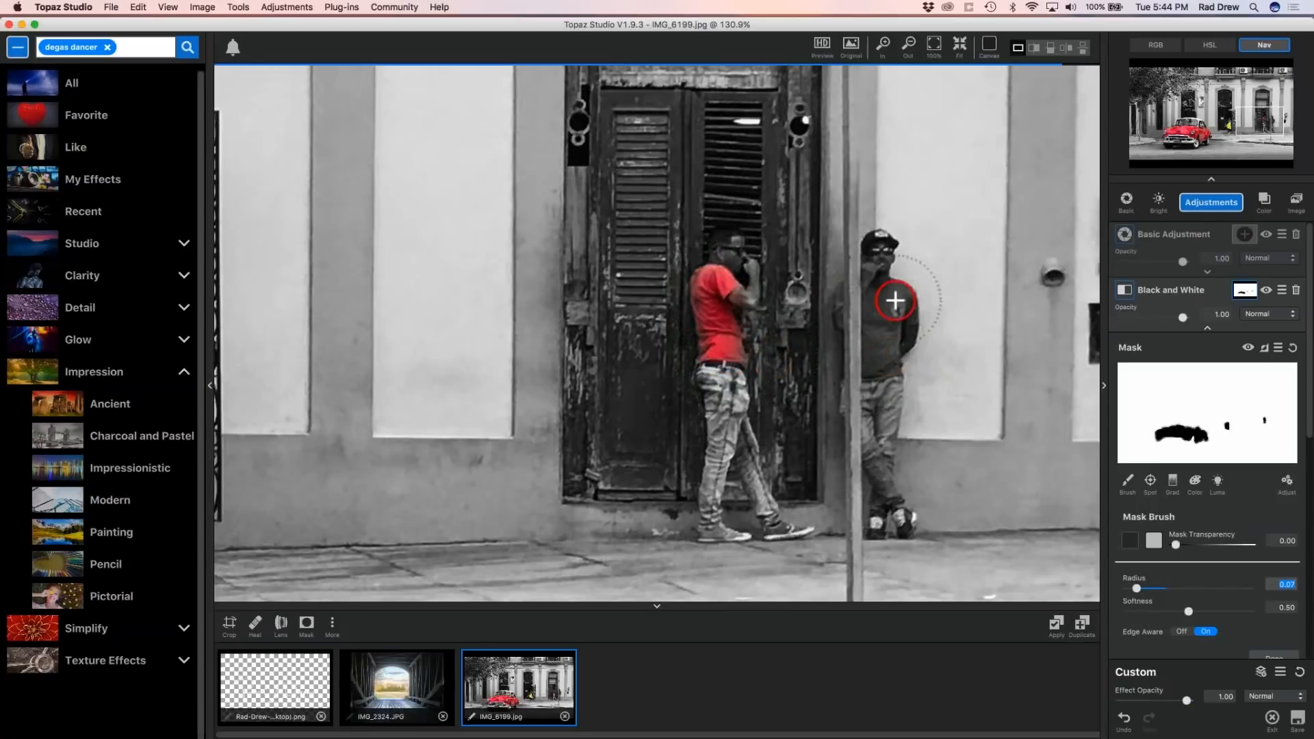
mouse_move(856, 293)
left_mouse_down()
mouse_move(889, 299)
mouse_move(871, 312)
mouse_move(871, 363)
mouse_move(862, 349)
left_mouse_up()
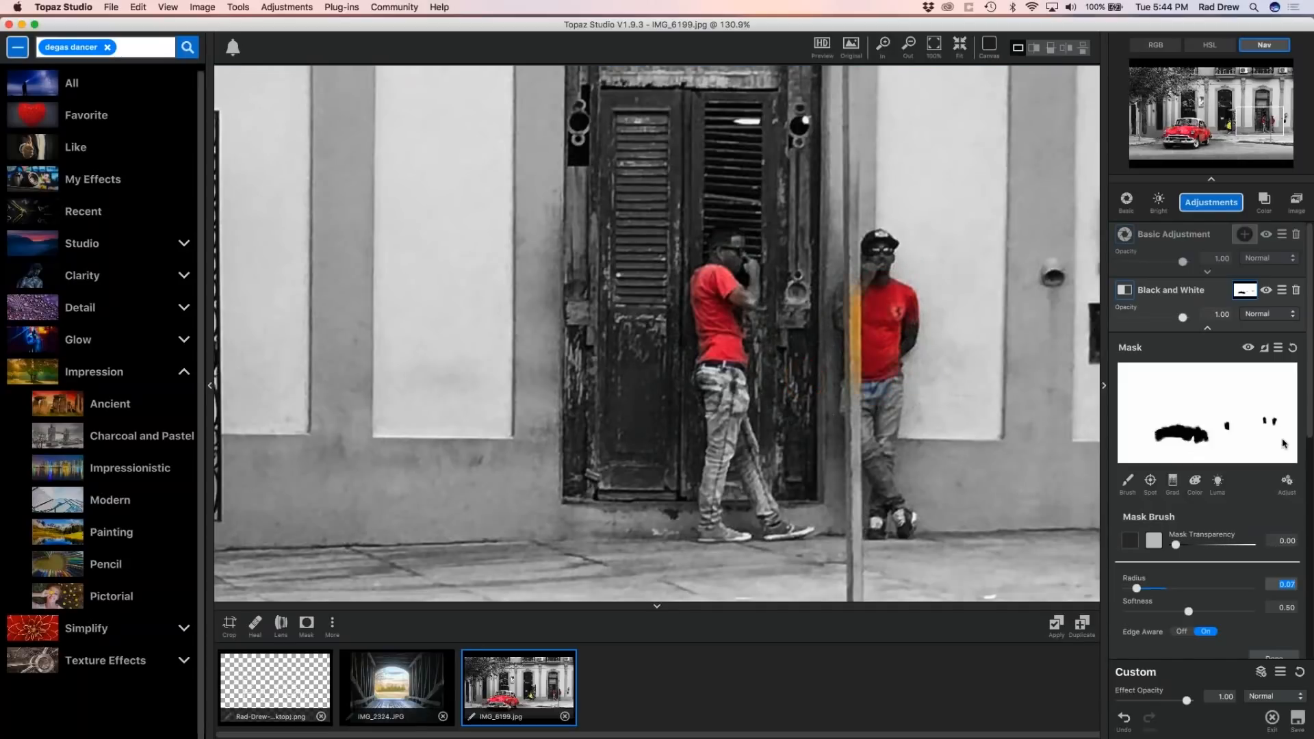
key("Return")
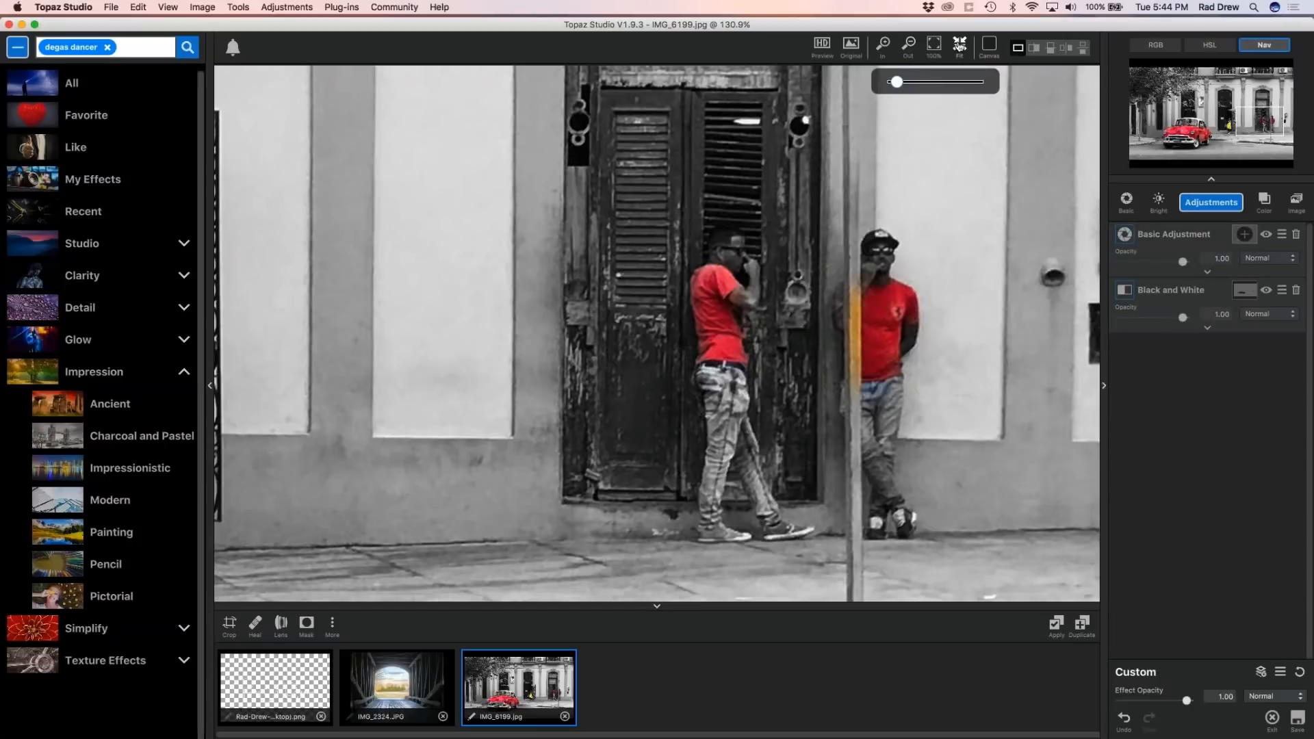
Review the whole street photo and close IMG_6199.jpg without saving the changes.
left_click(959, 45)
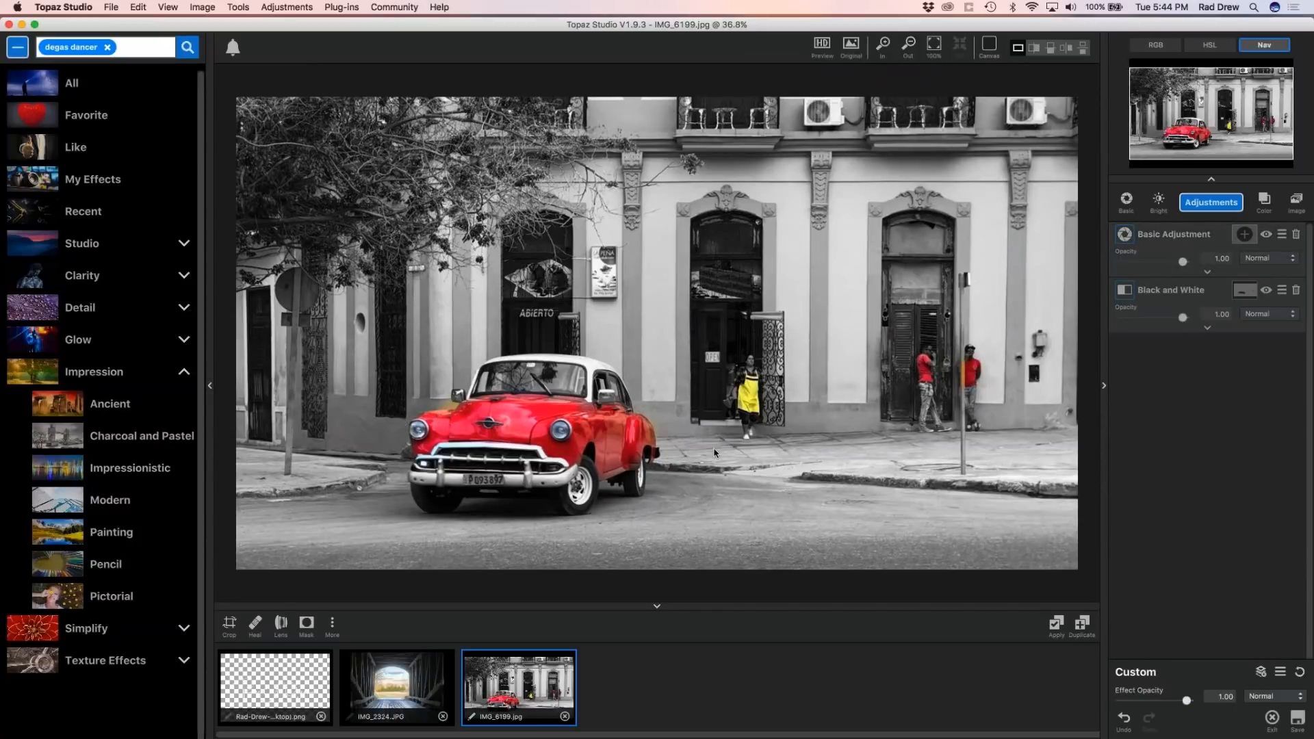
scroll(851, 418, "down", 1)
scroll(732, 362, "down", 1)
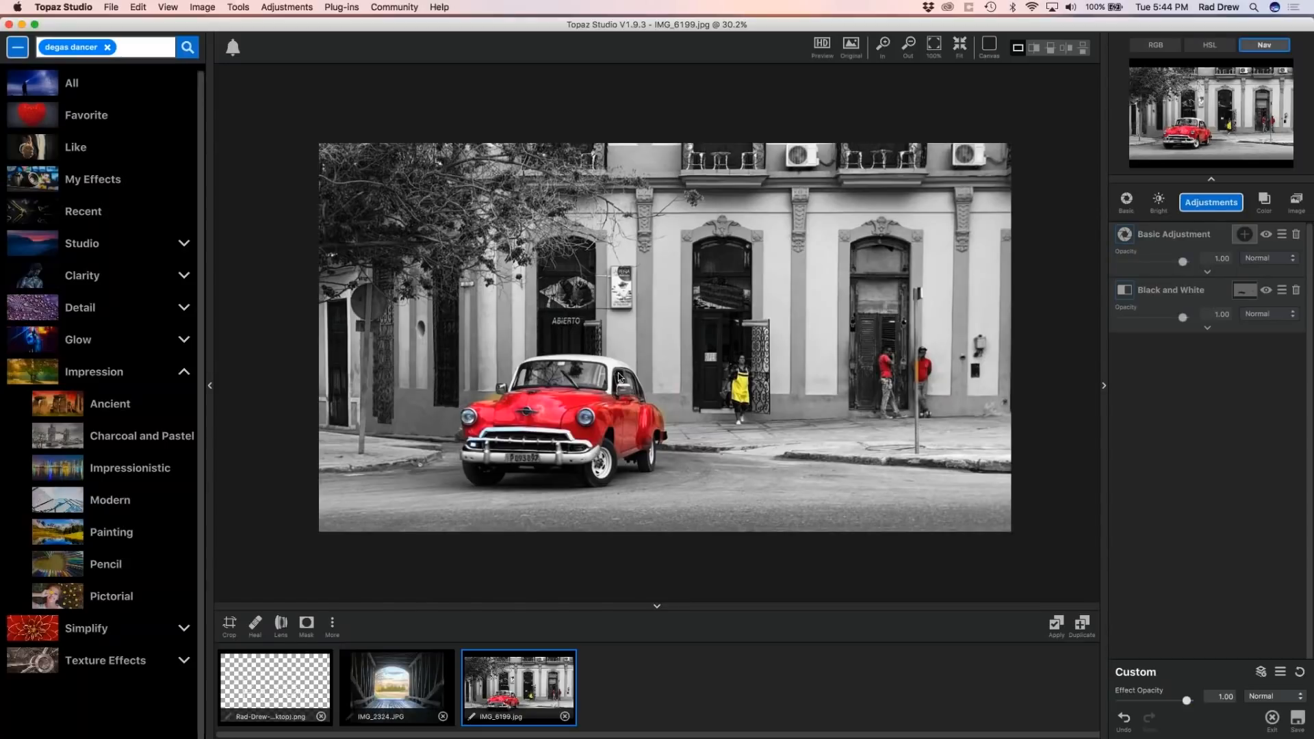
left_click(565, 717)
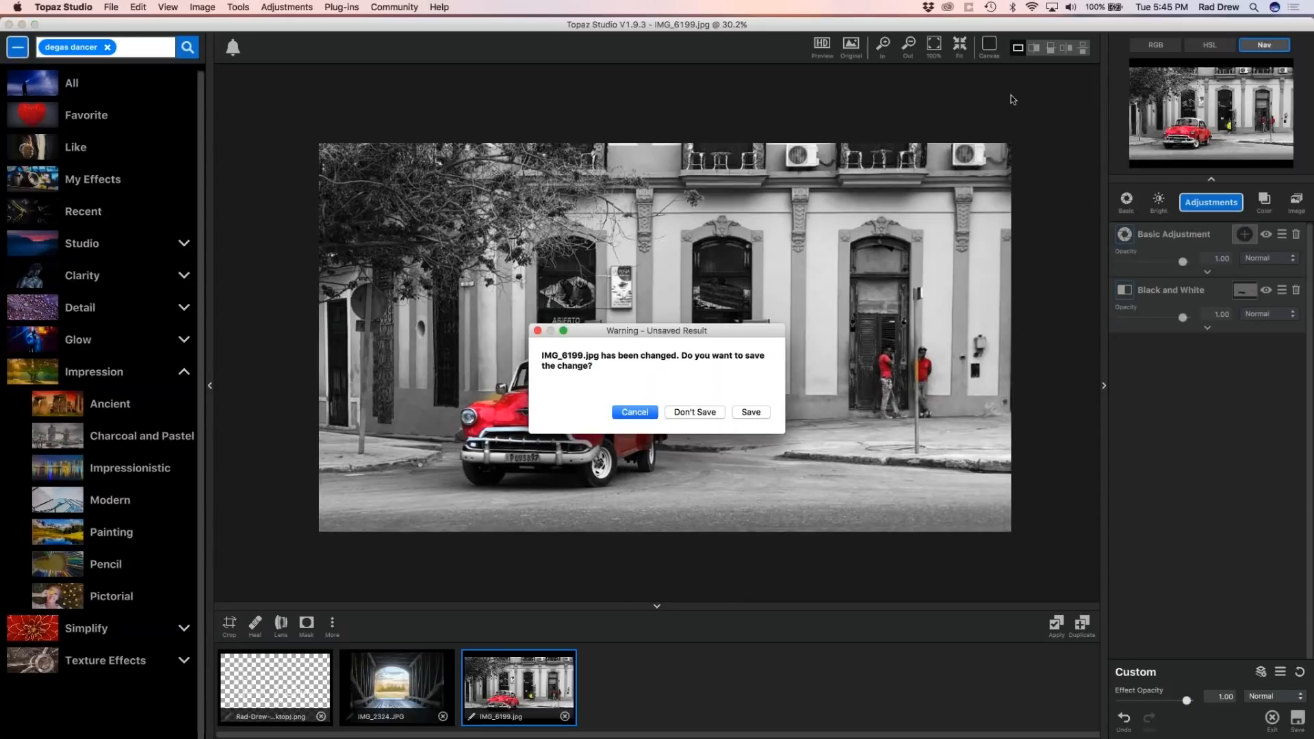
left_click(693, 413)
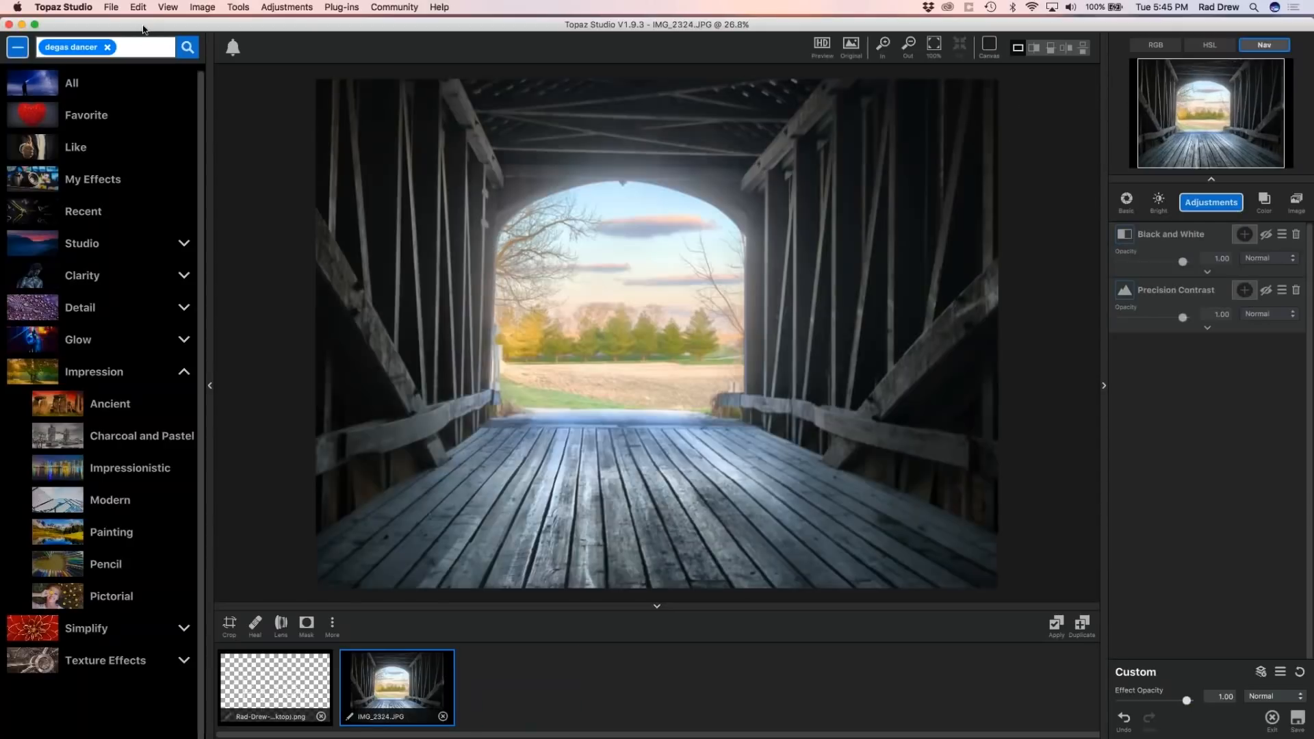
Open the desktop's Topaz folder in Finder, load IR Garden Wall Unprocessed.jpg into Topaz Studio, and close the folder window.
left_click_drag(138, 28, 364, 28)
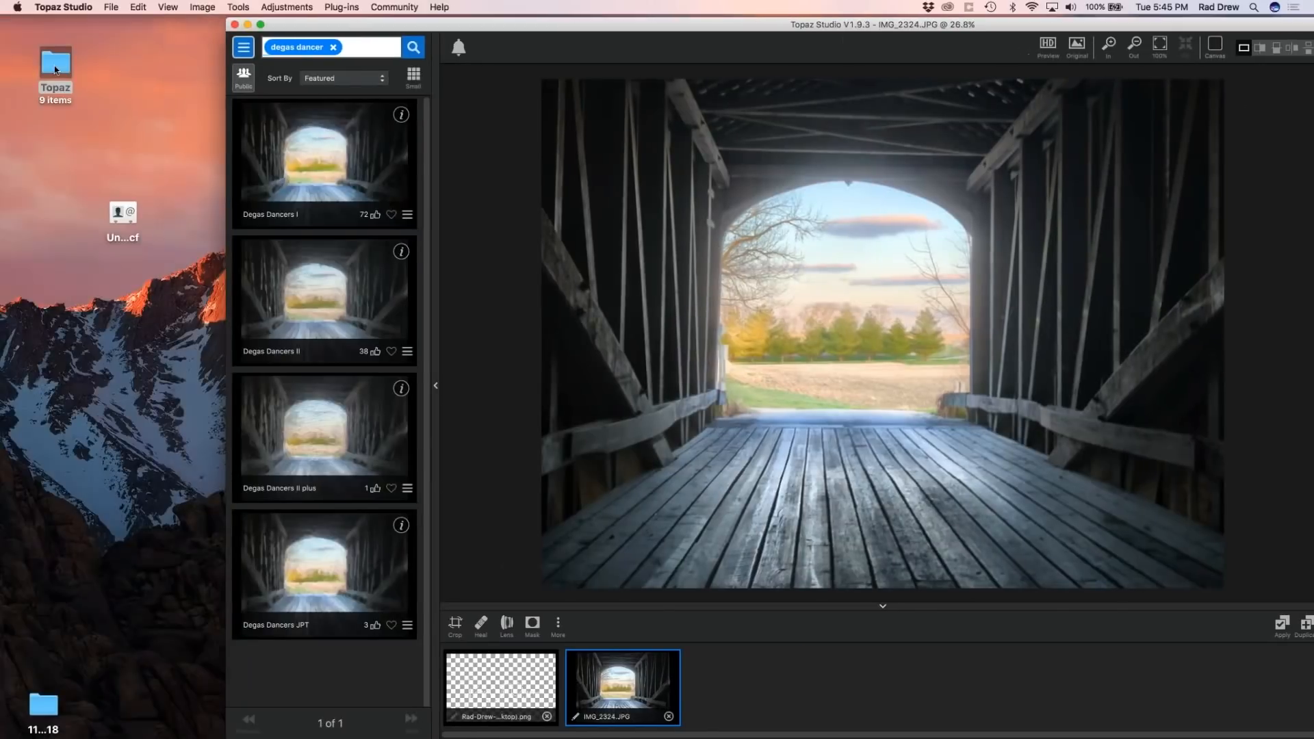
left_click(56, 70)
double_click(56, 69)
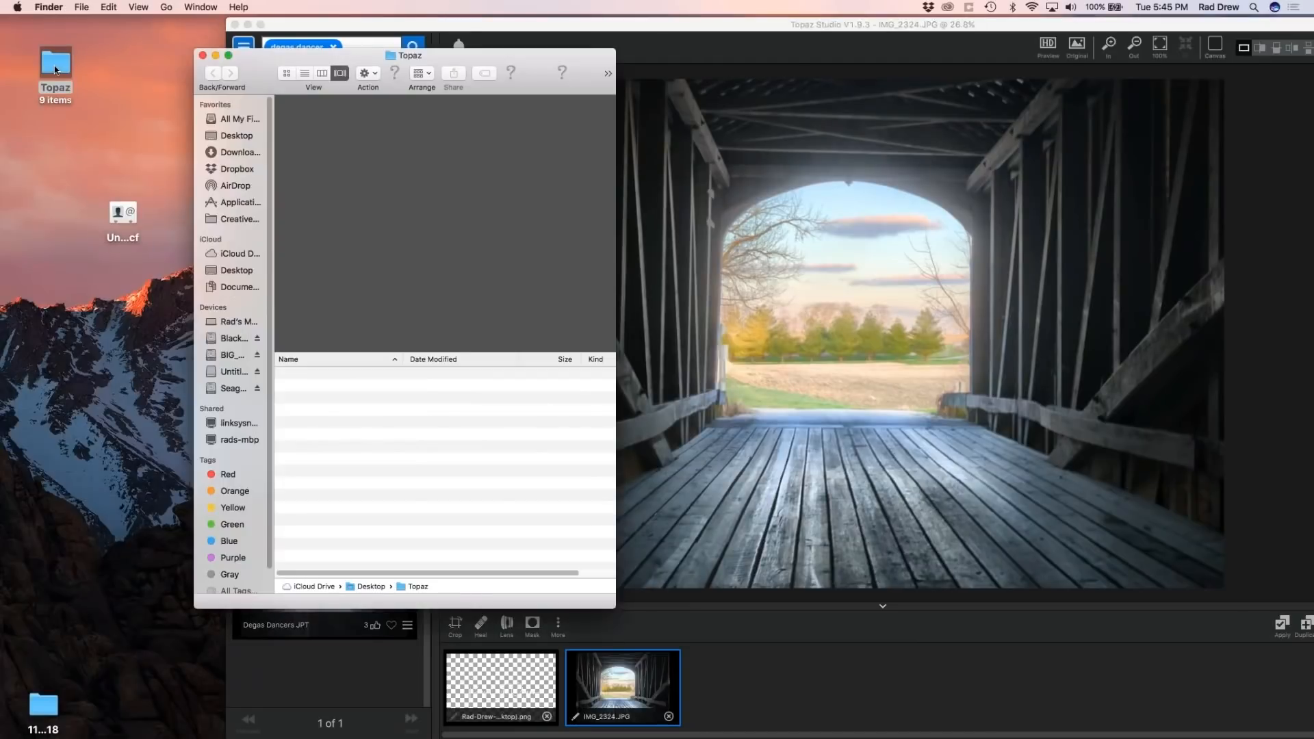
scroll(464, 225, "right", 6)
scroll(465, 225, "right", 2)
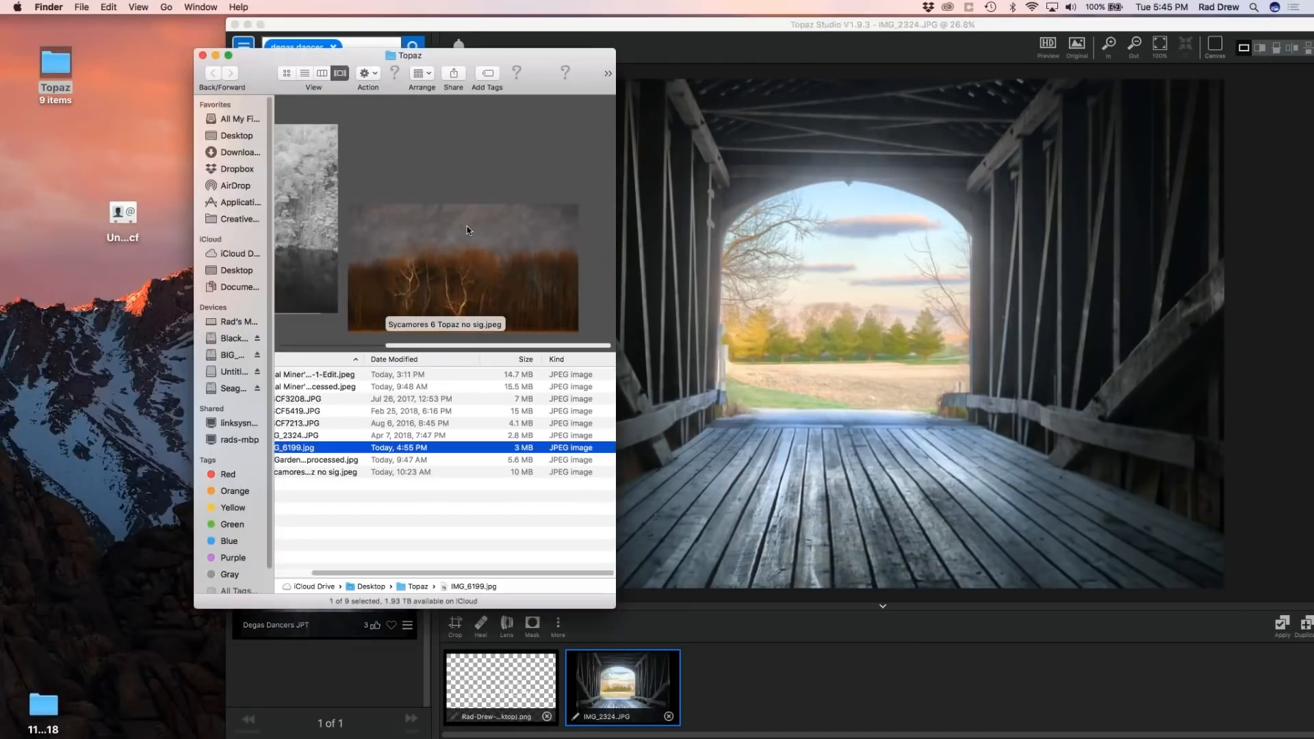
scroll(466, 226, "left", 3)
scroll(467, 225, "right", 2)
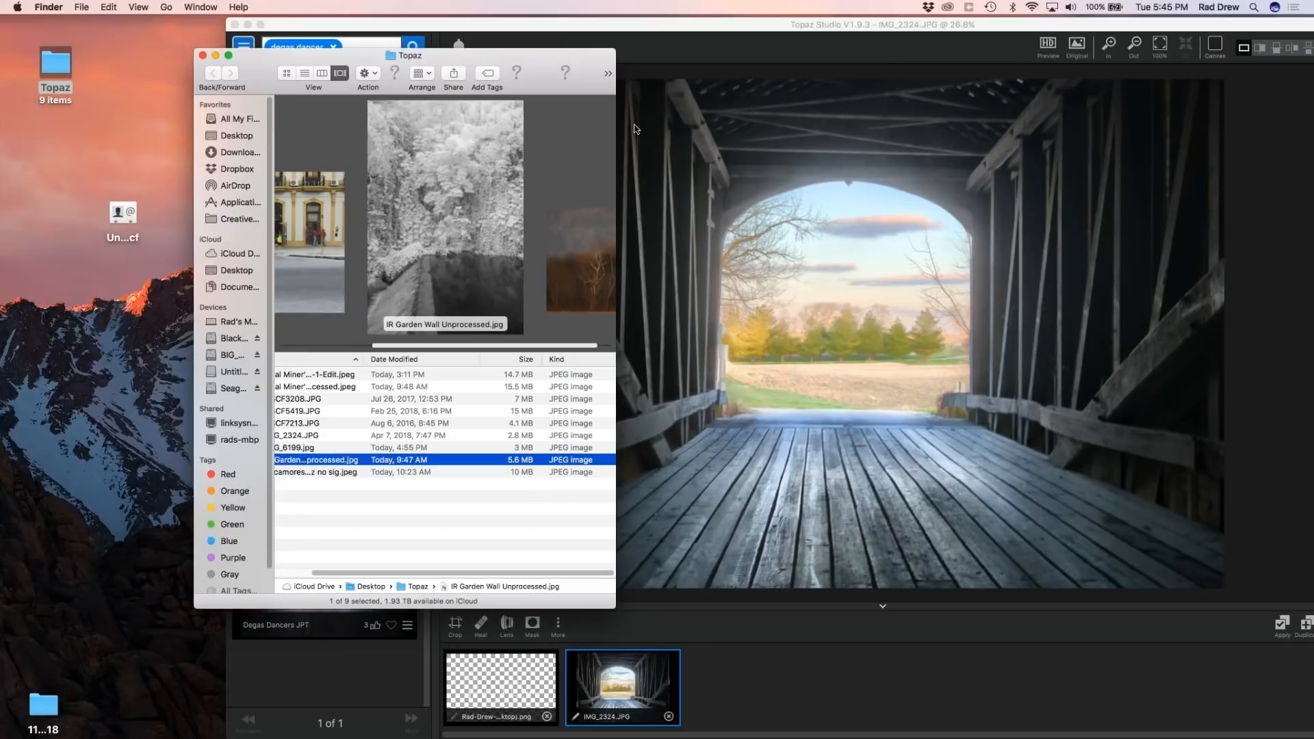
left_click_drag(413, 185, 910, 218)
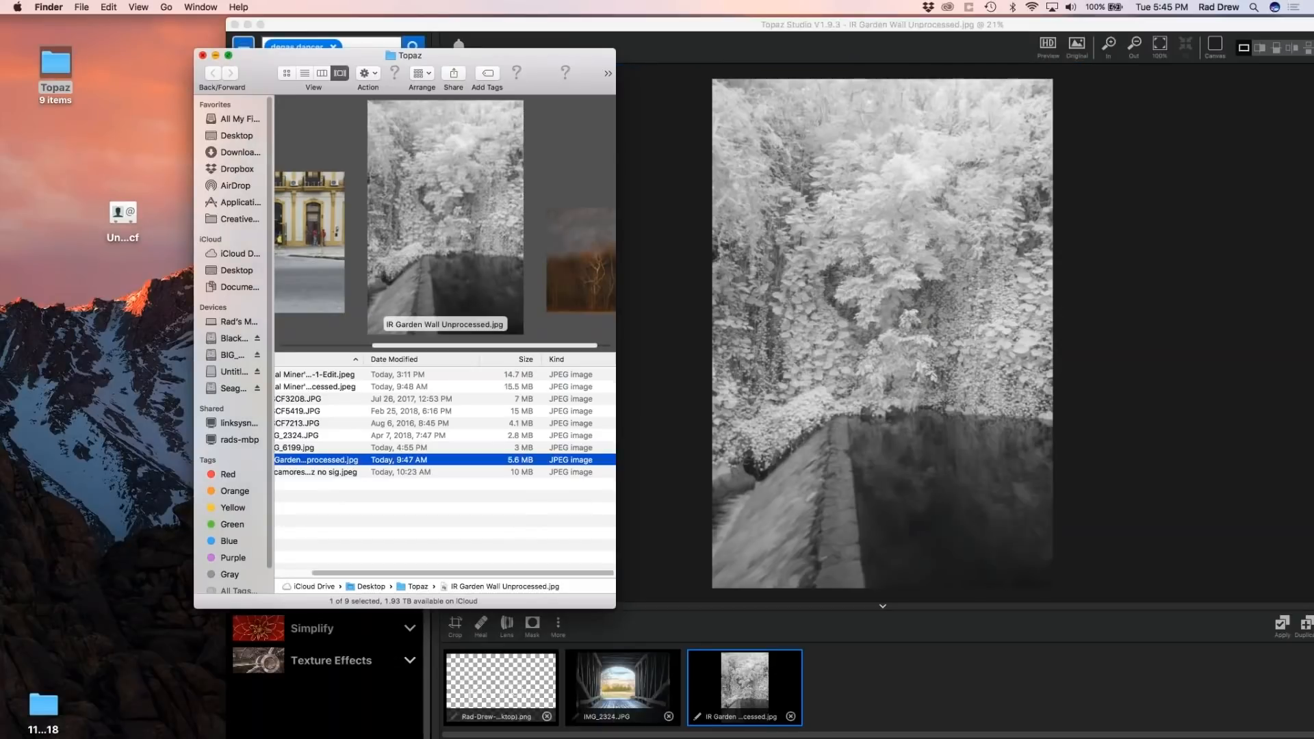
left_click(203, 55)
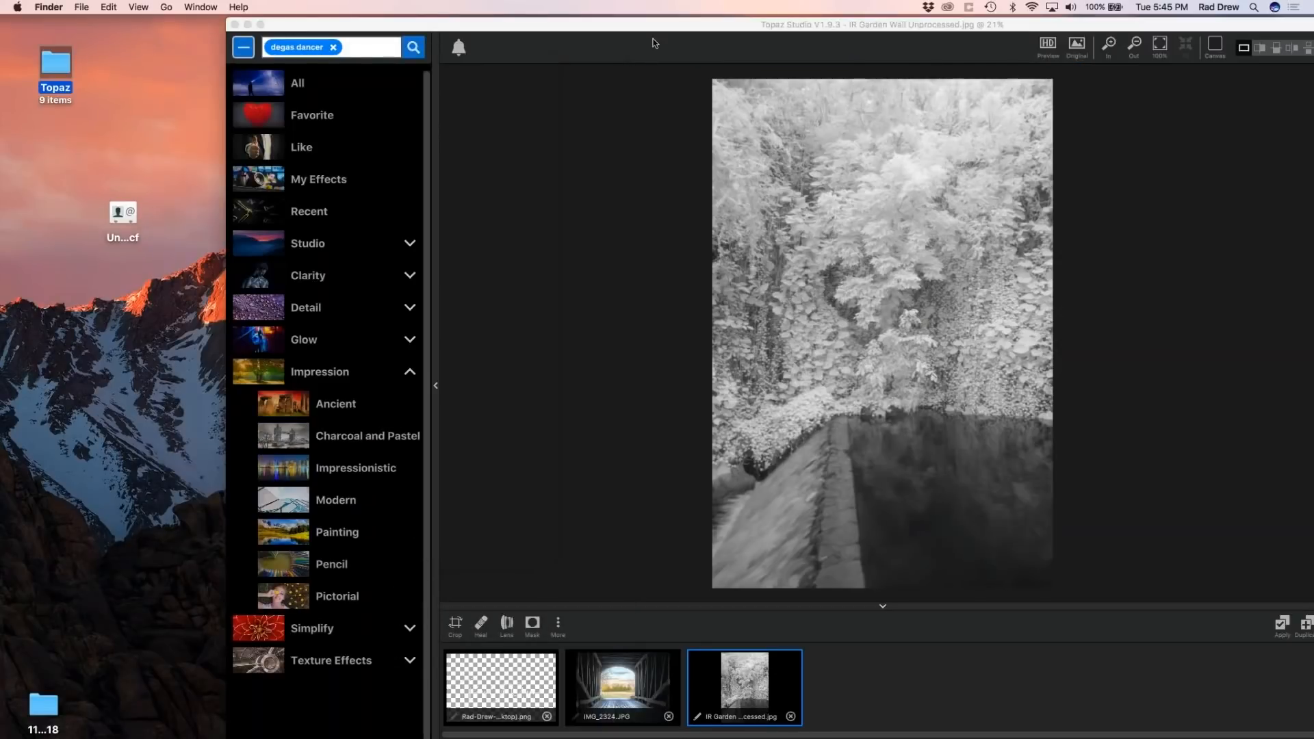
double_click(653, 42)
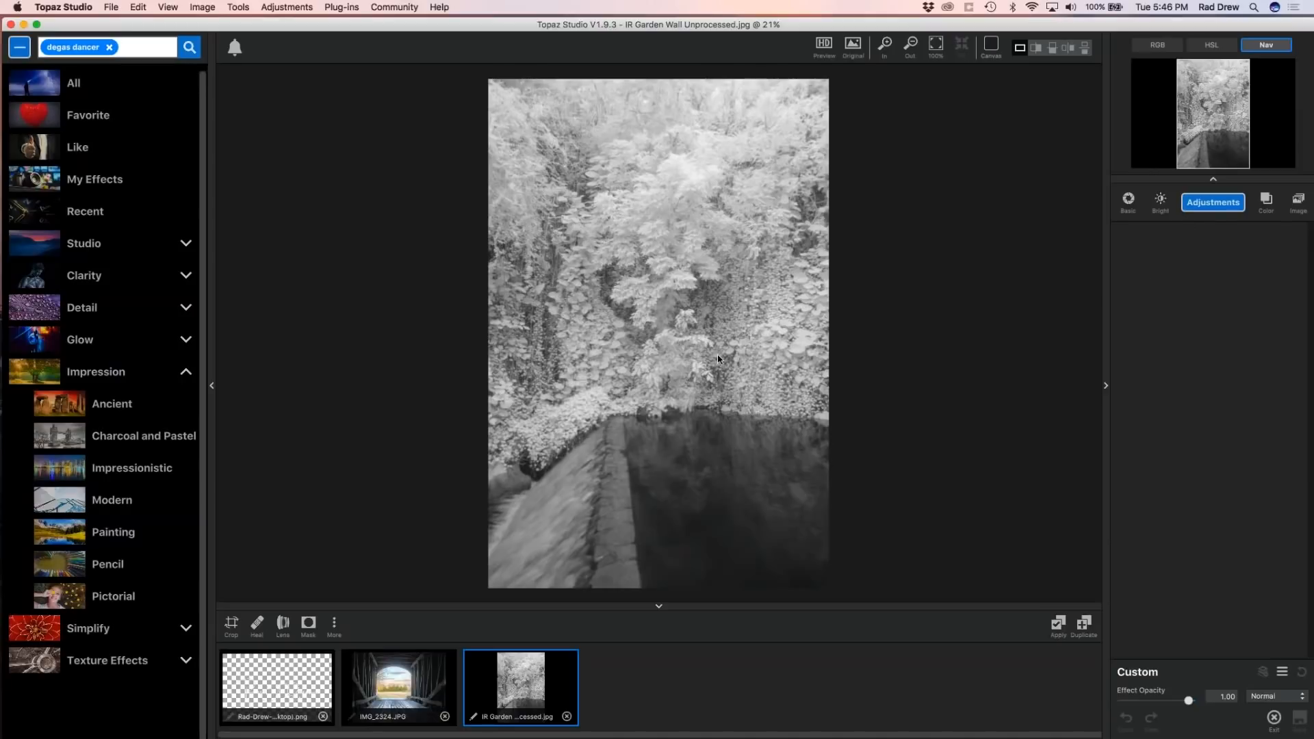
Add a Basic Adjustment, show the RGB histogram, and set the white level to 0.17 and the black level to -0.61.
scroll(719, 353, "up", 1)
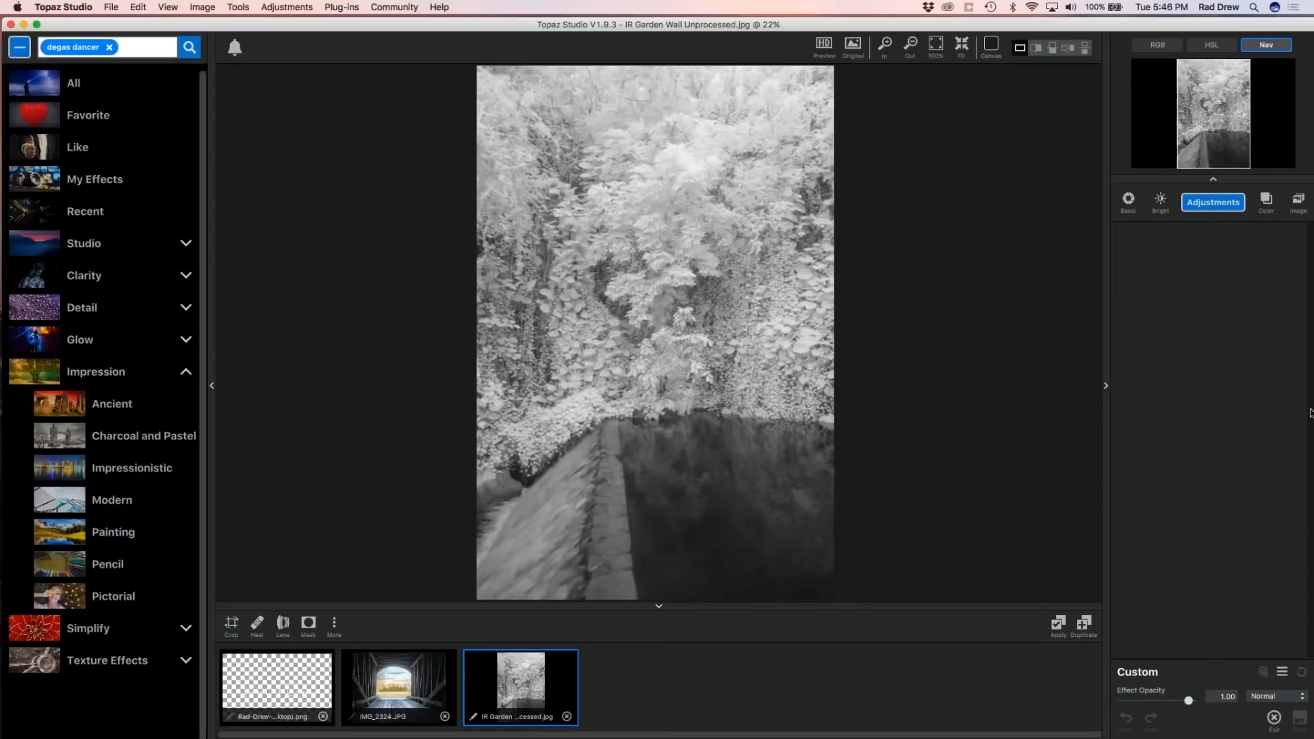
left_click(1128, 200)
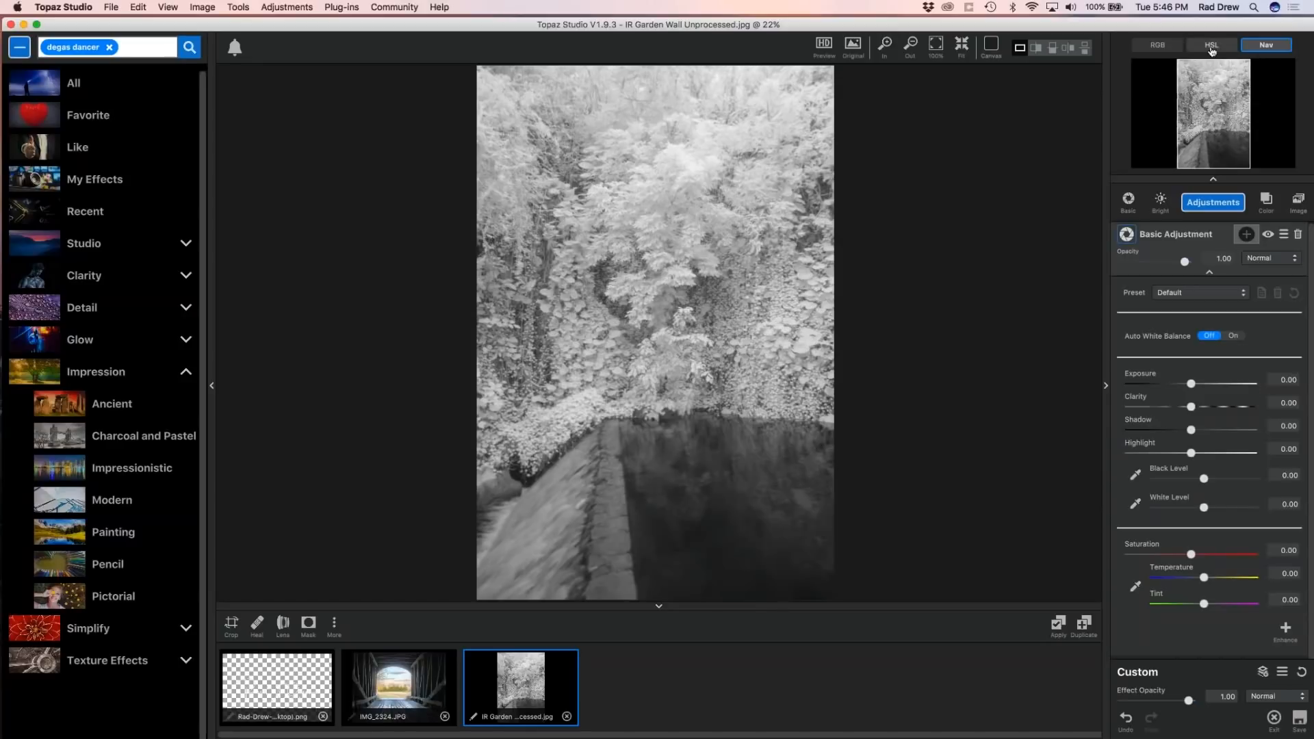
left_click(1156, 46)
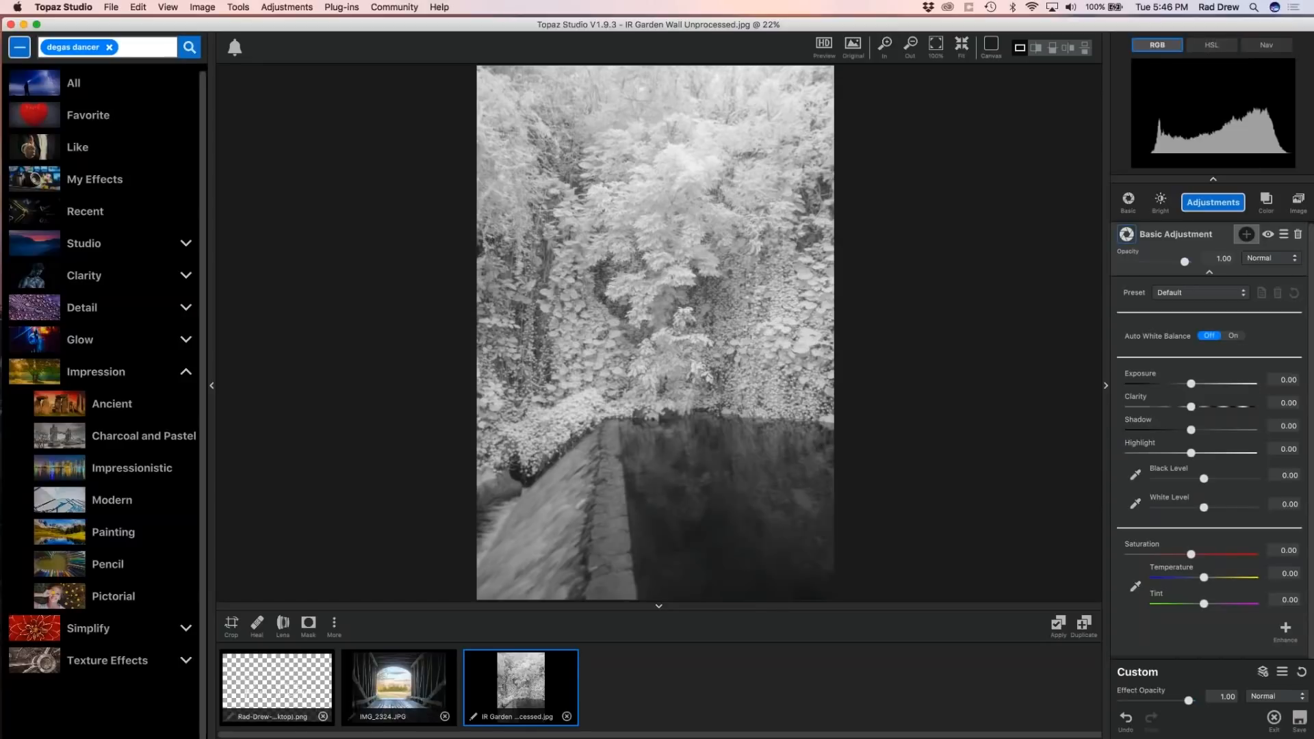
left_click_drag(1204, 507, 1176, 482)
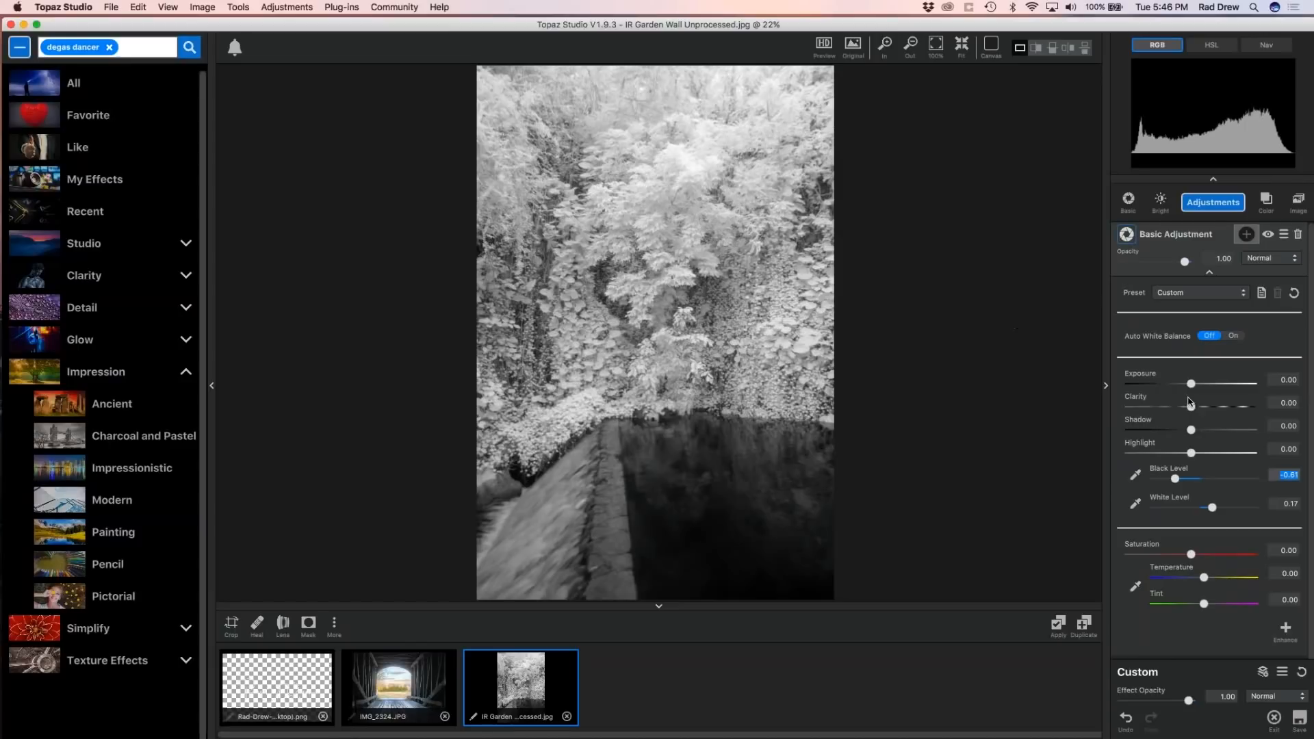
Set the Basic Adjustment's exposure to -0.12 and clarity to 0.31, and collapse its settings.
mouse_move(1191, 385)
left_mouse_down()
mouse_move(1202, 387)
mouse_move(1184, 388)
left_mouse_up()
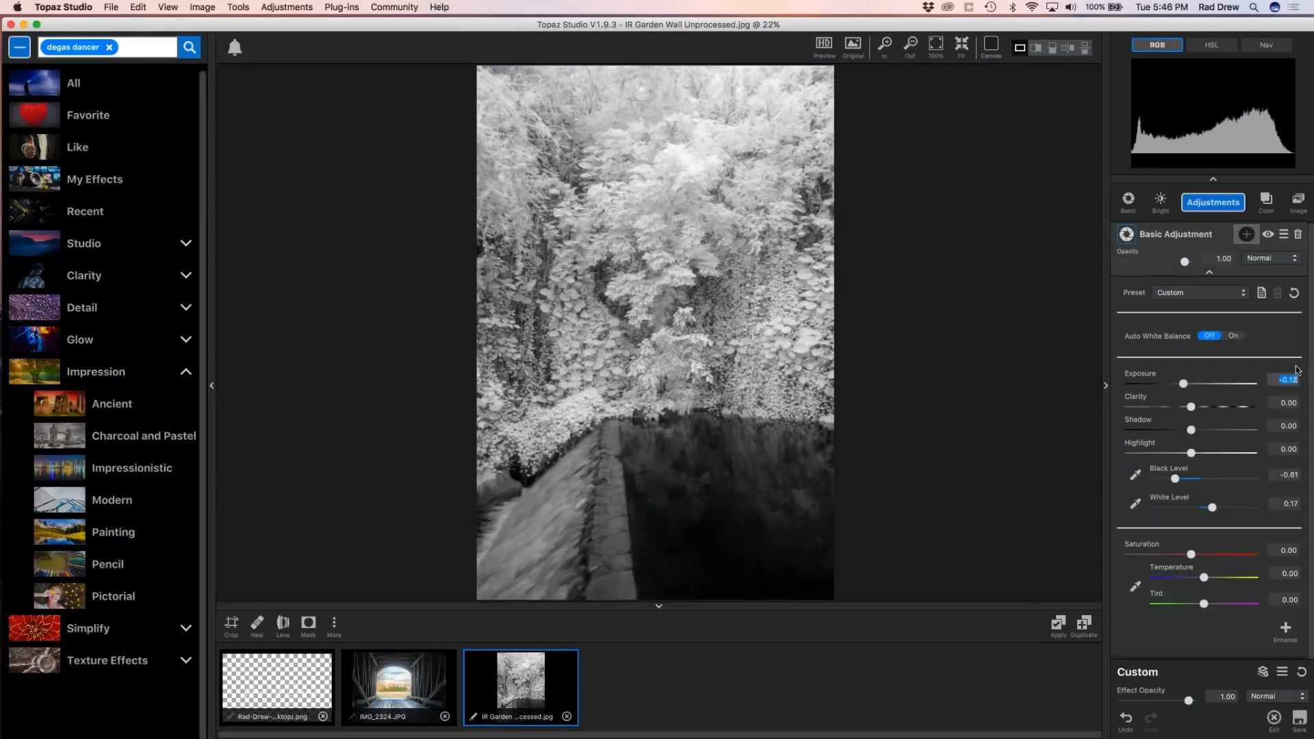
left_click(1191, 406)
mouse_move(1192, 407)
left_mouse_down()
mouse_move(1209, 409)
mouse_move(1194, 410)
left_mouse_up()
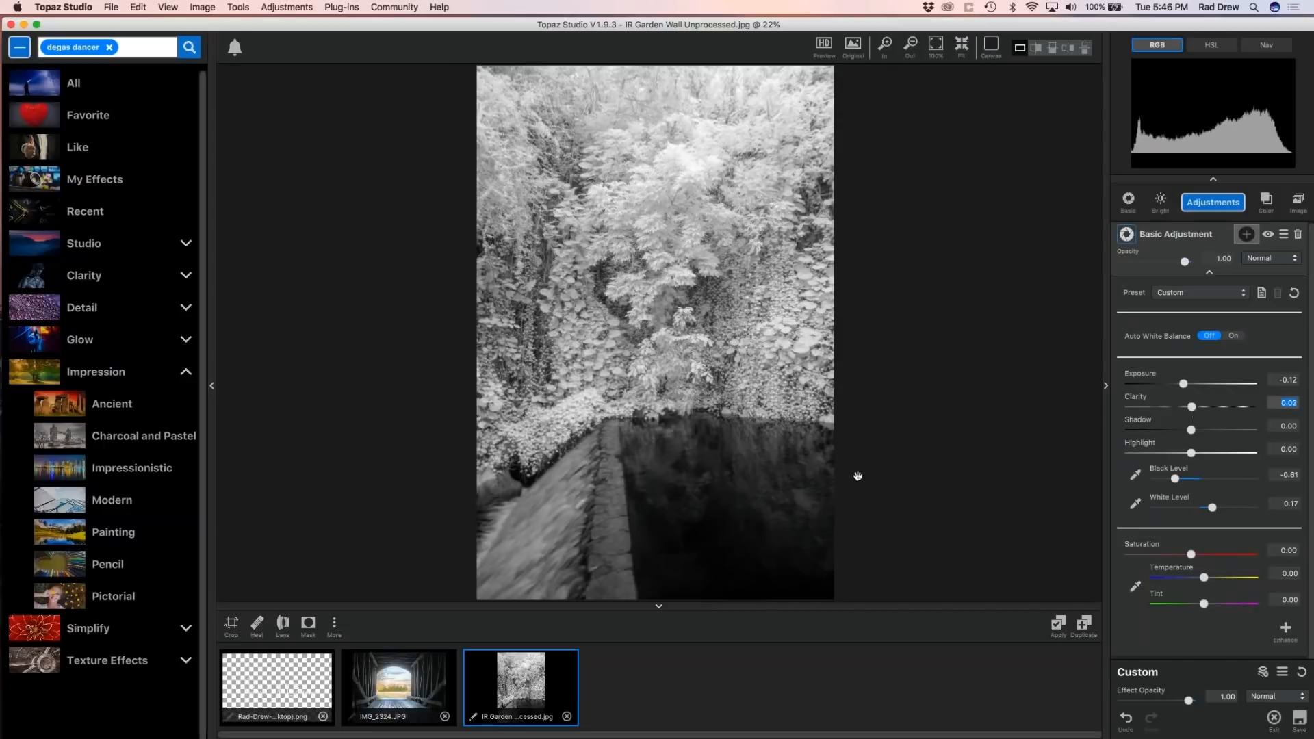
left_click_drag(1192, 407, 1209, 407)
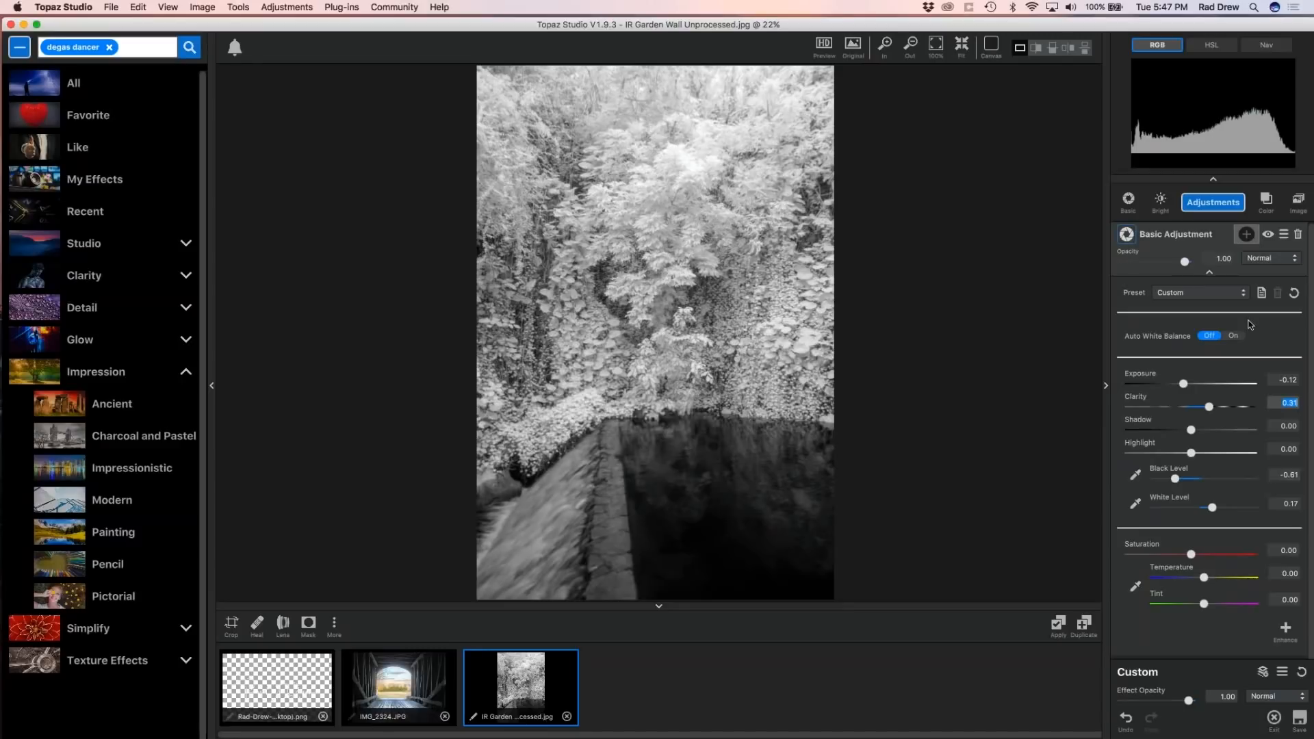
left_click(1210, 274)
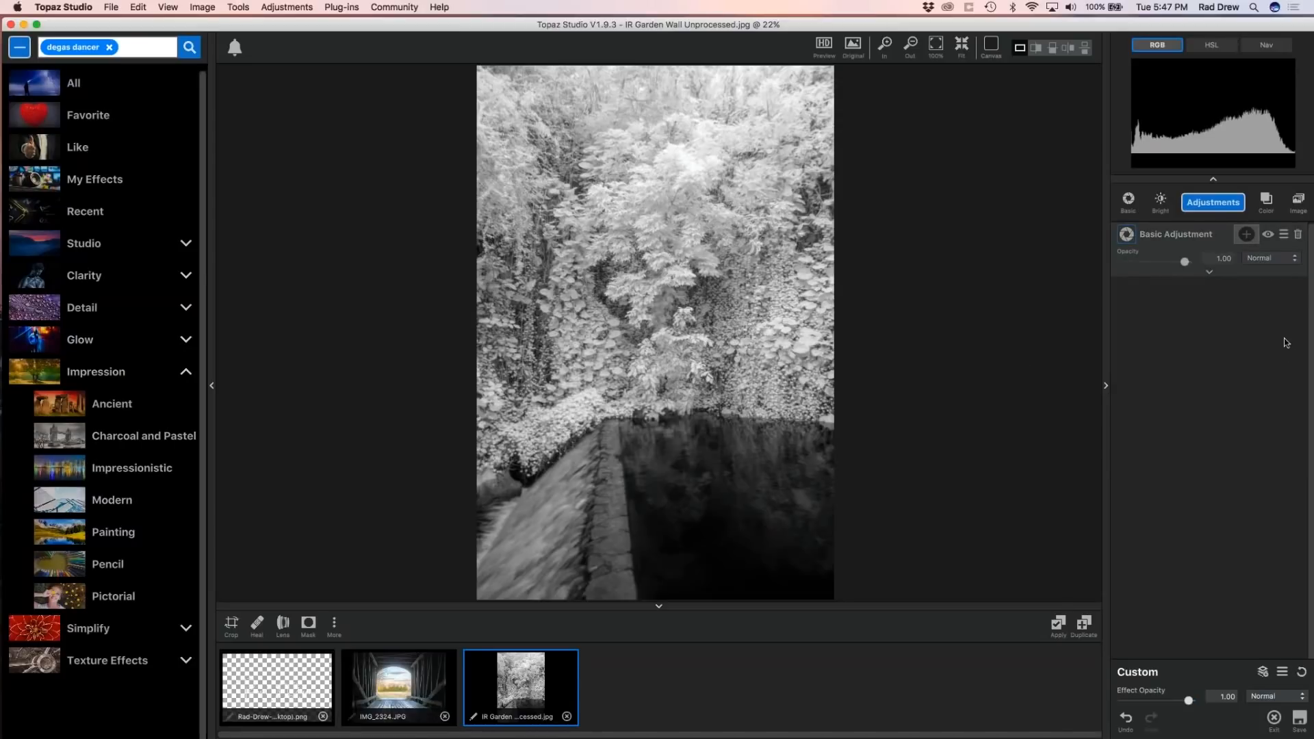
Add a Reduce Noise adjustment, trying the Light Noise preset before applying the Medium Noise preset.
left_click(1209, 203)
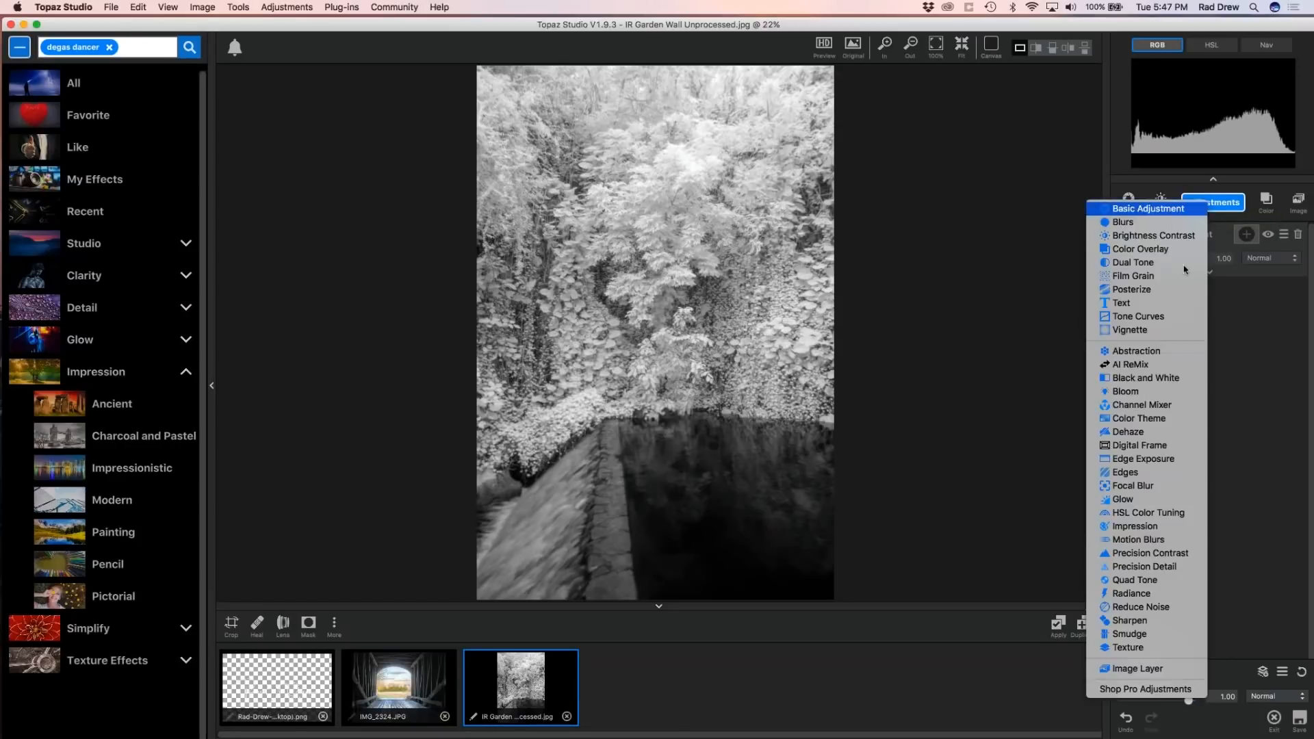
left_click(1130, 607)
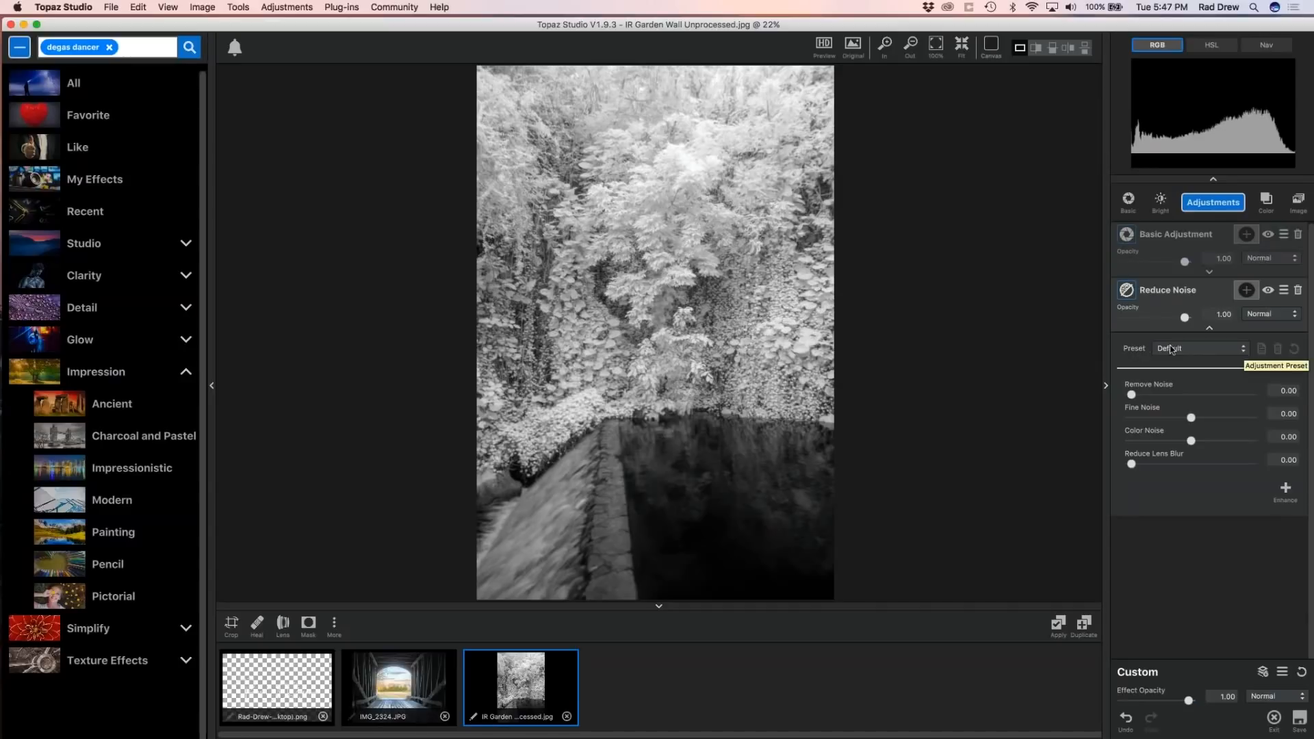
left_click(1242, 351)
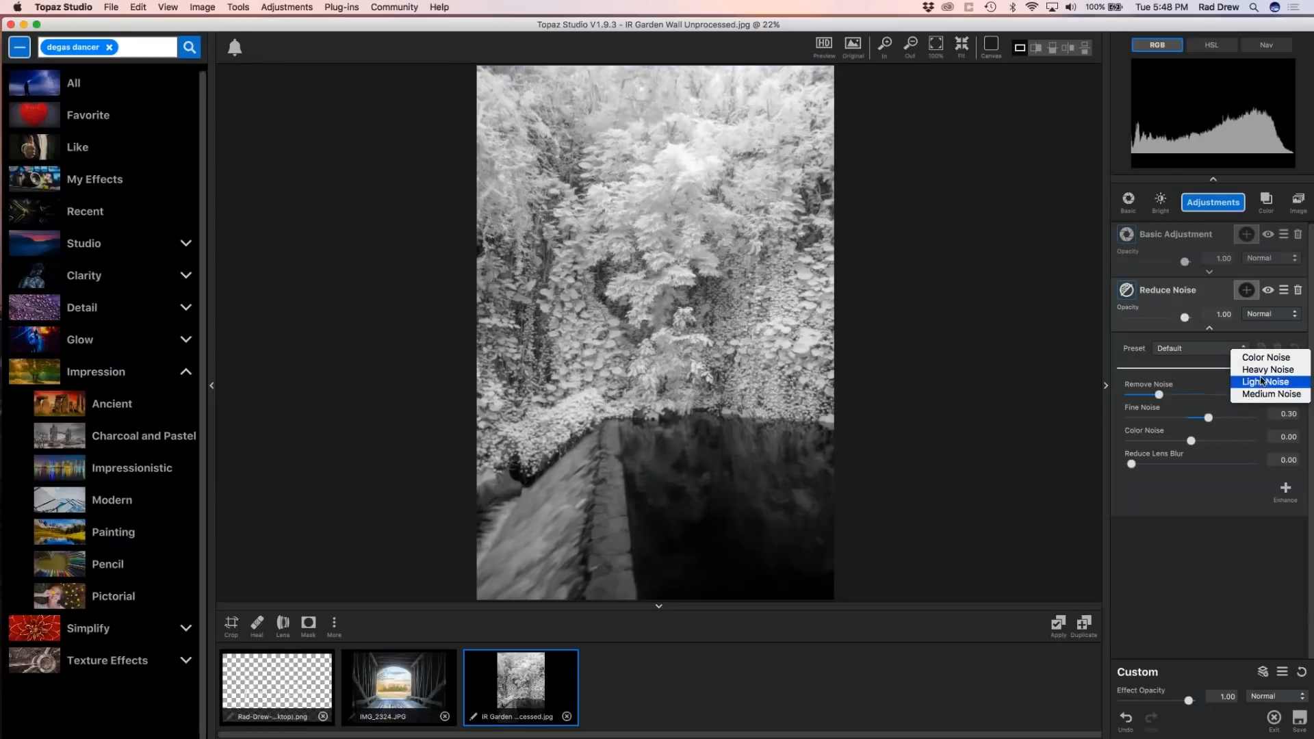
left_click(1263, 383)
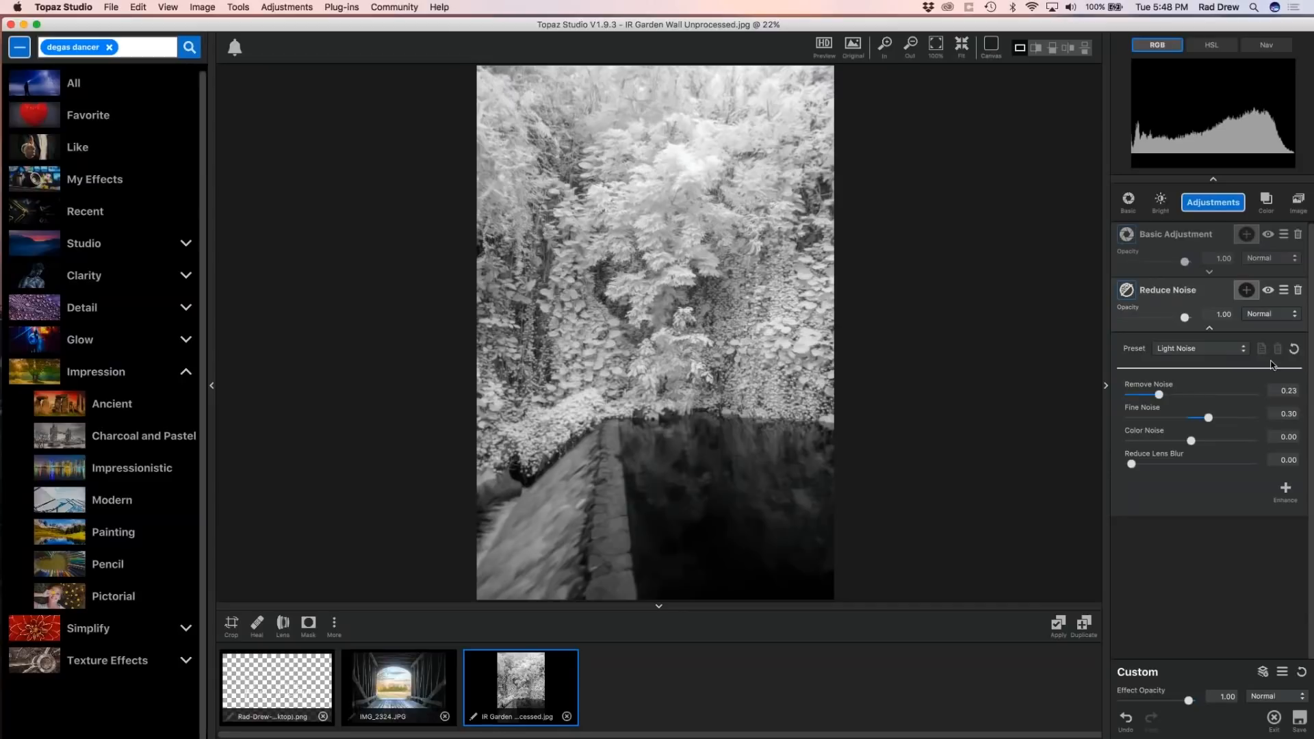
left_click(1242, 347)
left_click(1258, 412)
scroll(605, 369, "up", 7)
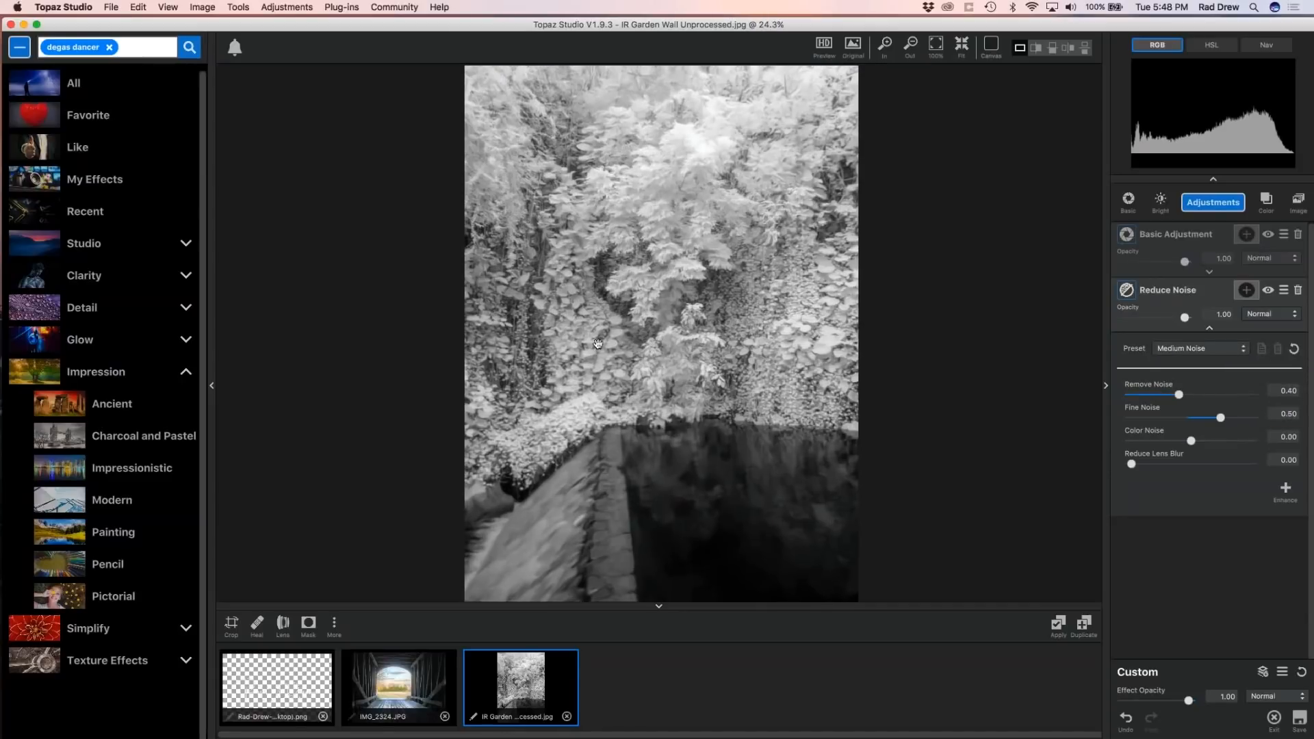
Inspect the noise reduction on the foliage up close and collapse the Reduce Noise settings.
scroll(785, 381, "up", 1)
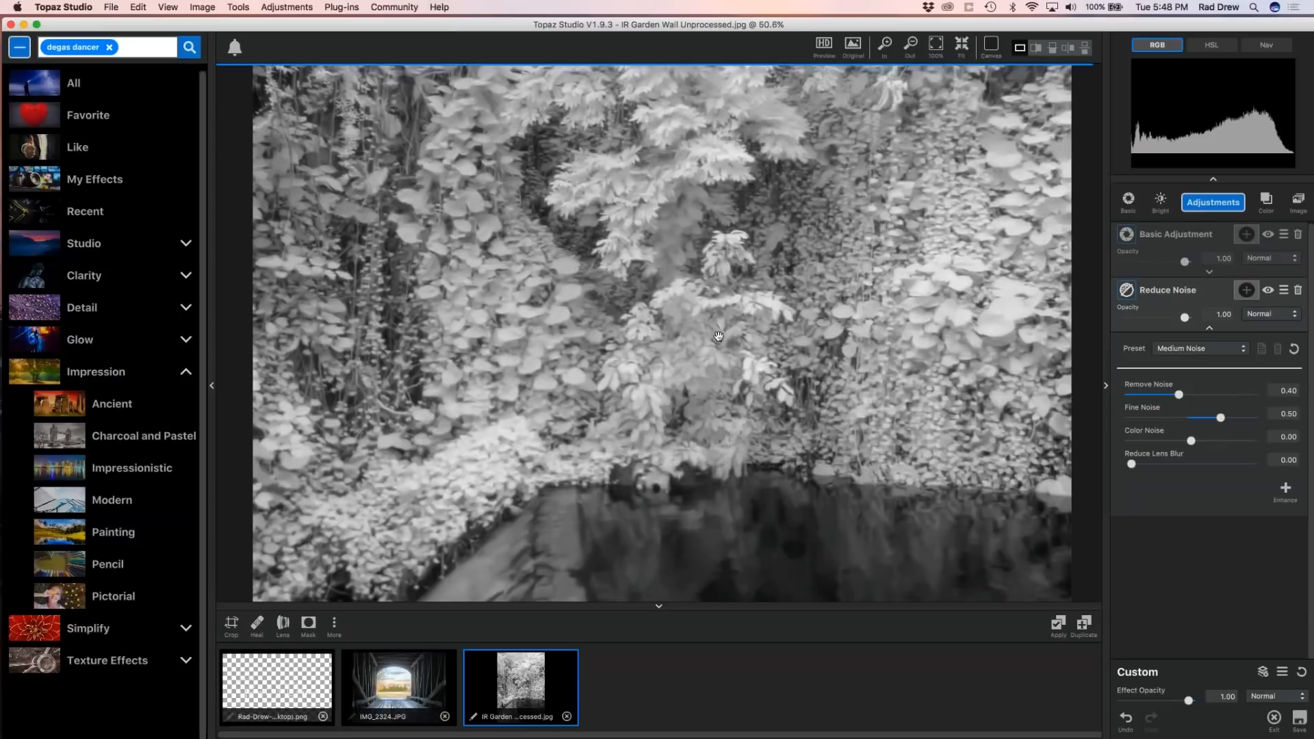
scroll(758, 355, "down", 2)
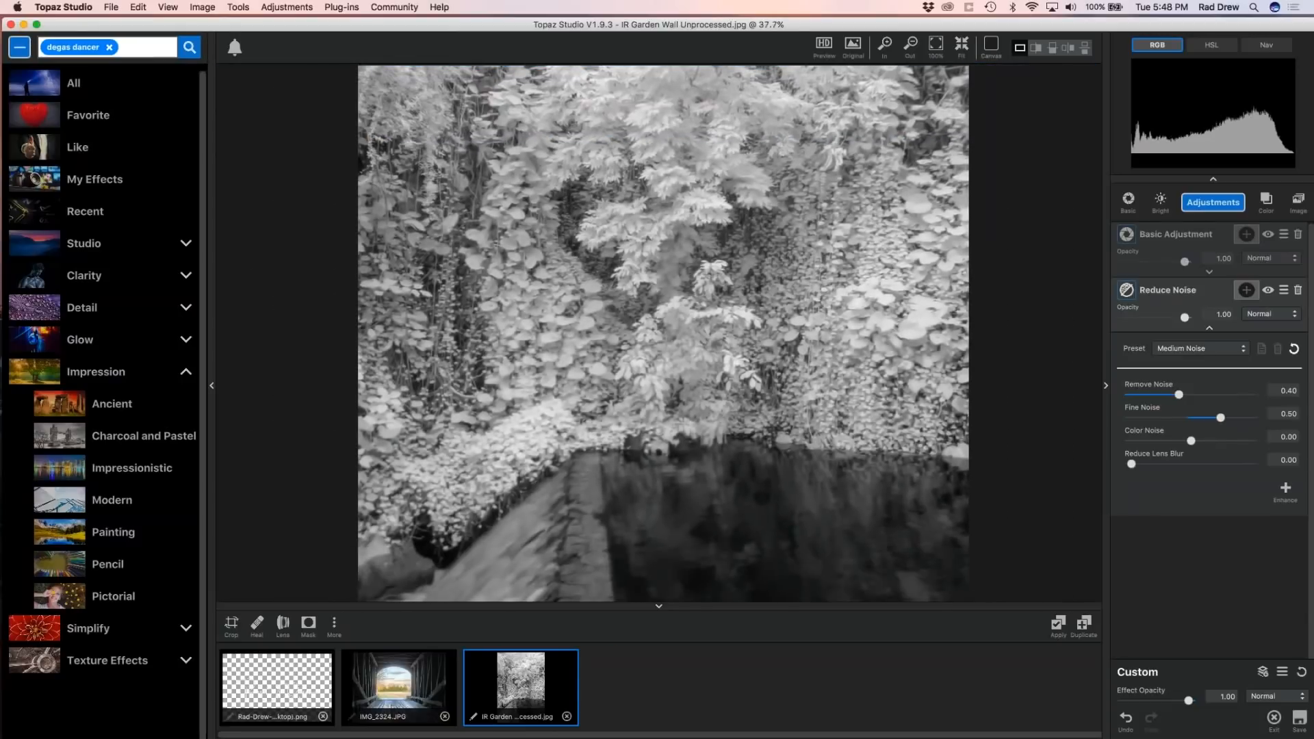
left_click(1210, 331)
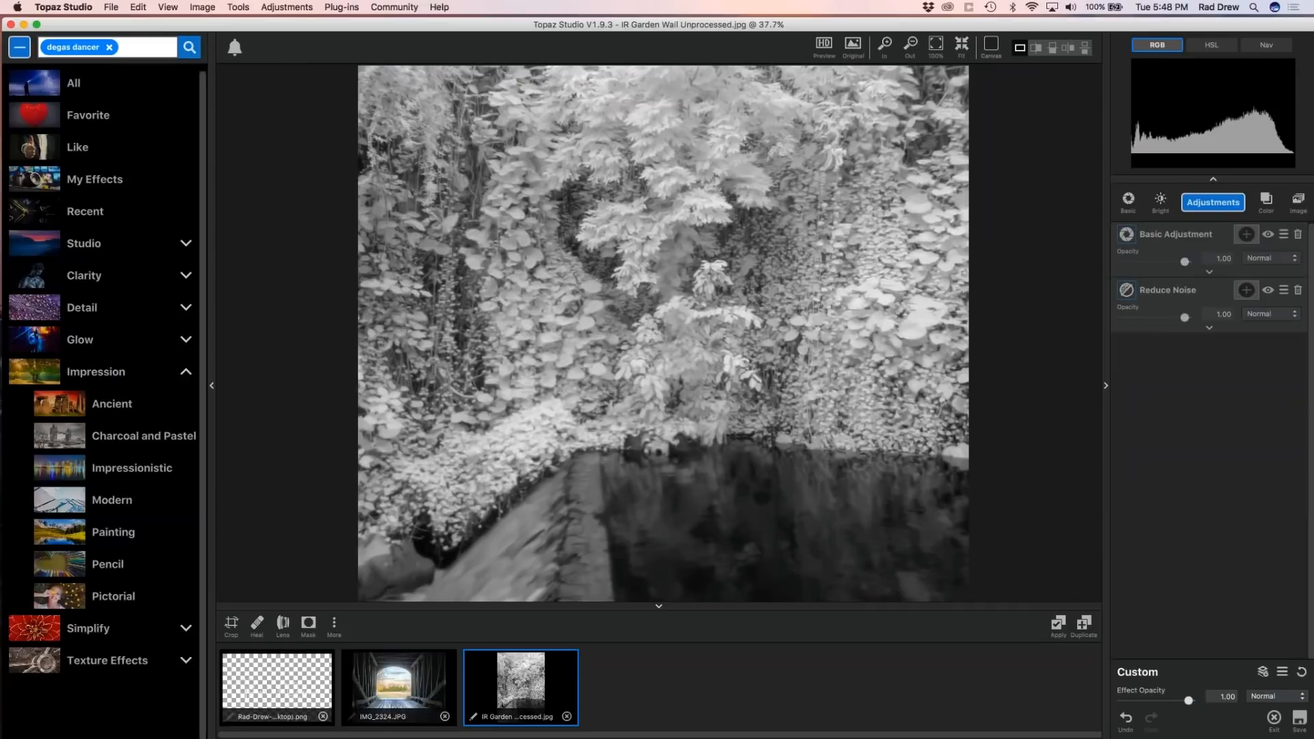
scroll(633, 361, "down", 1)
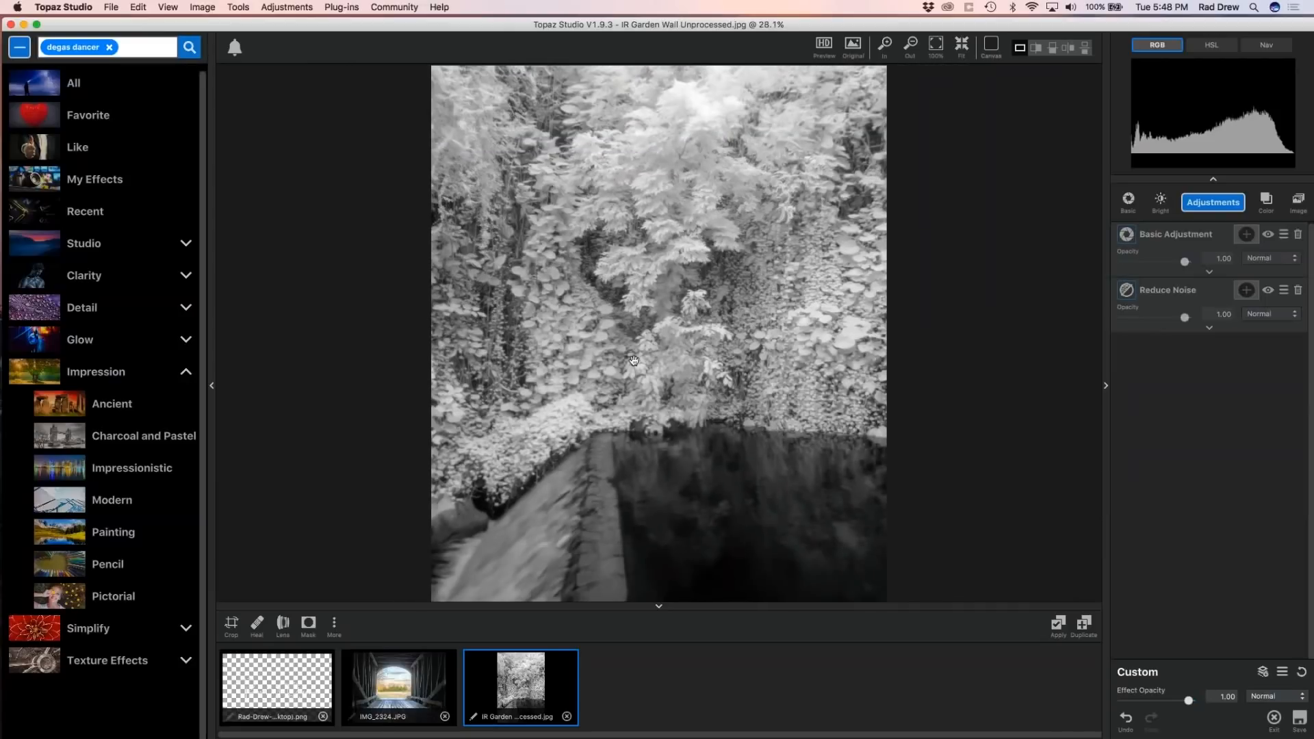
Add a Brightness Contrast adjustment to the garden wall photo and try a contrast of 1.25.
left_click(1159, 198)
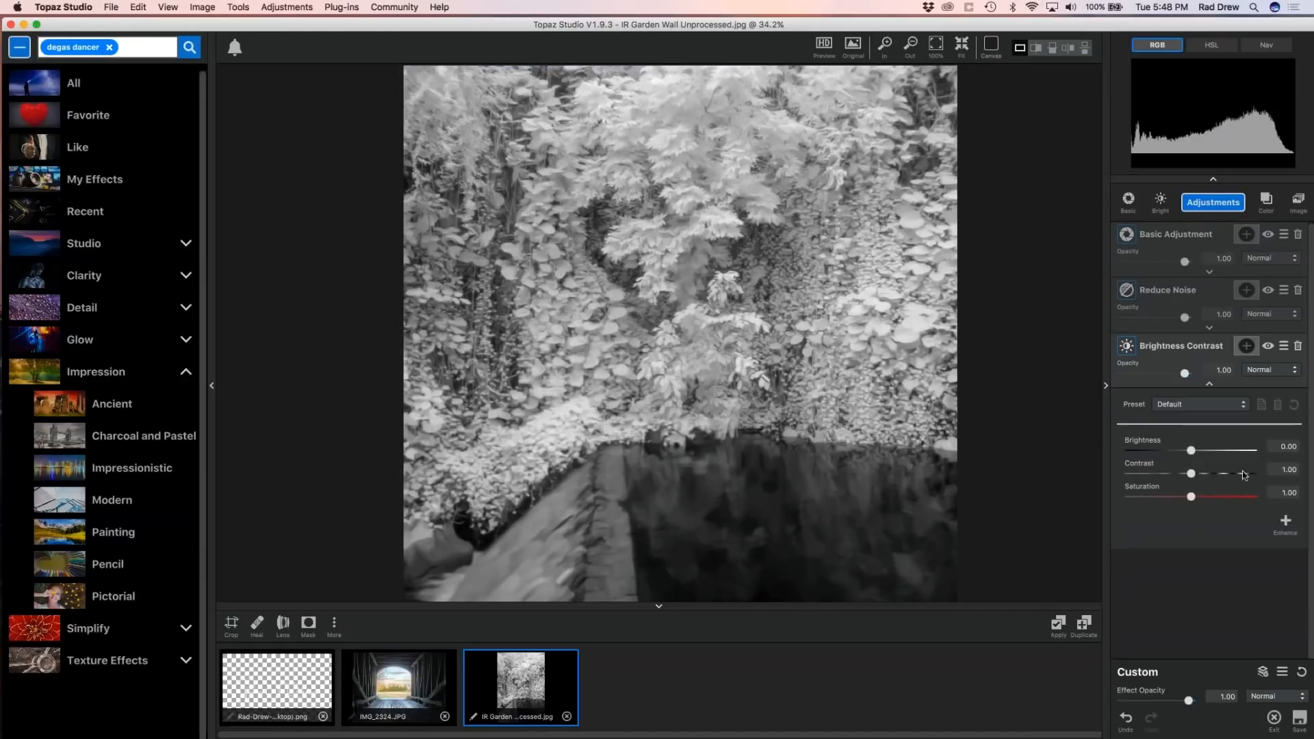
scroll(694, 236, "up", 2)
left_click_drag(692, 236, 690, 433)
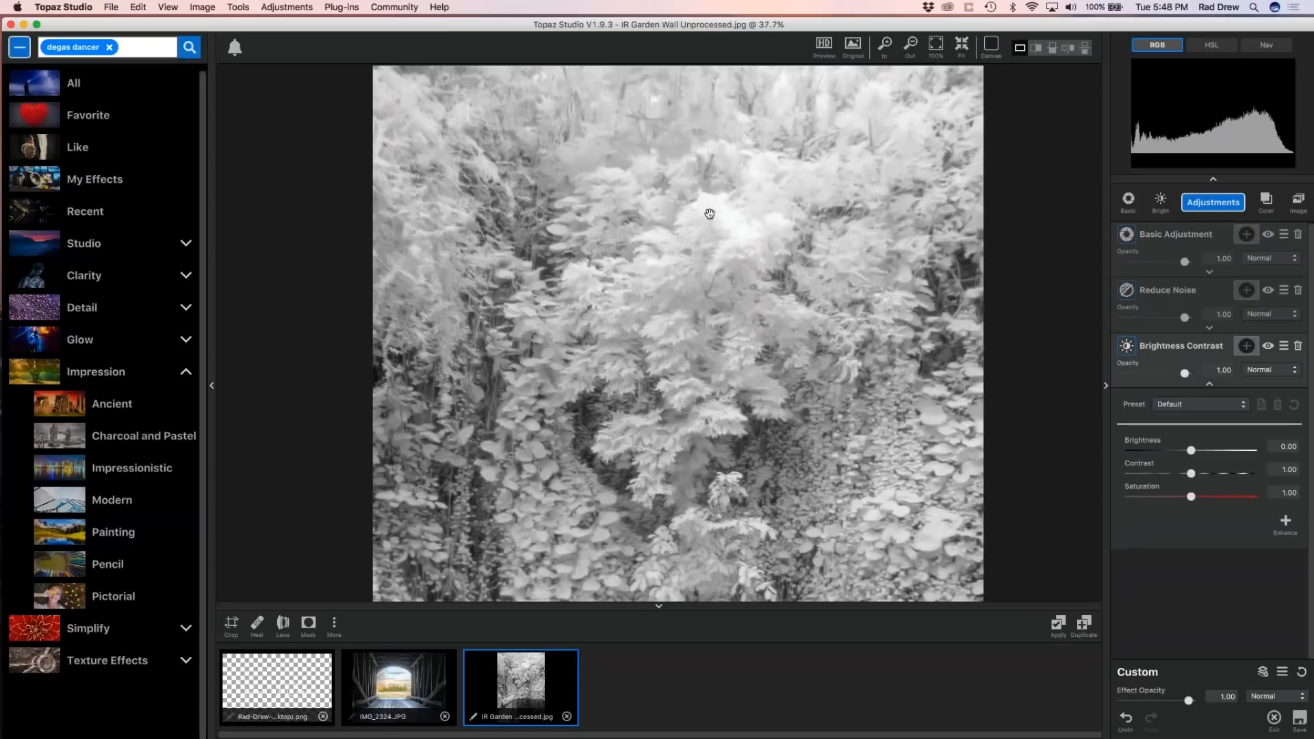
scroll(589, 263, "down", 3)
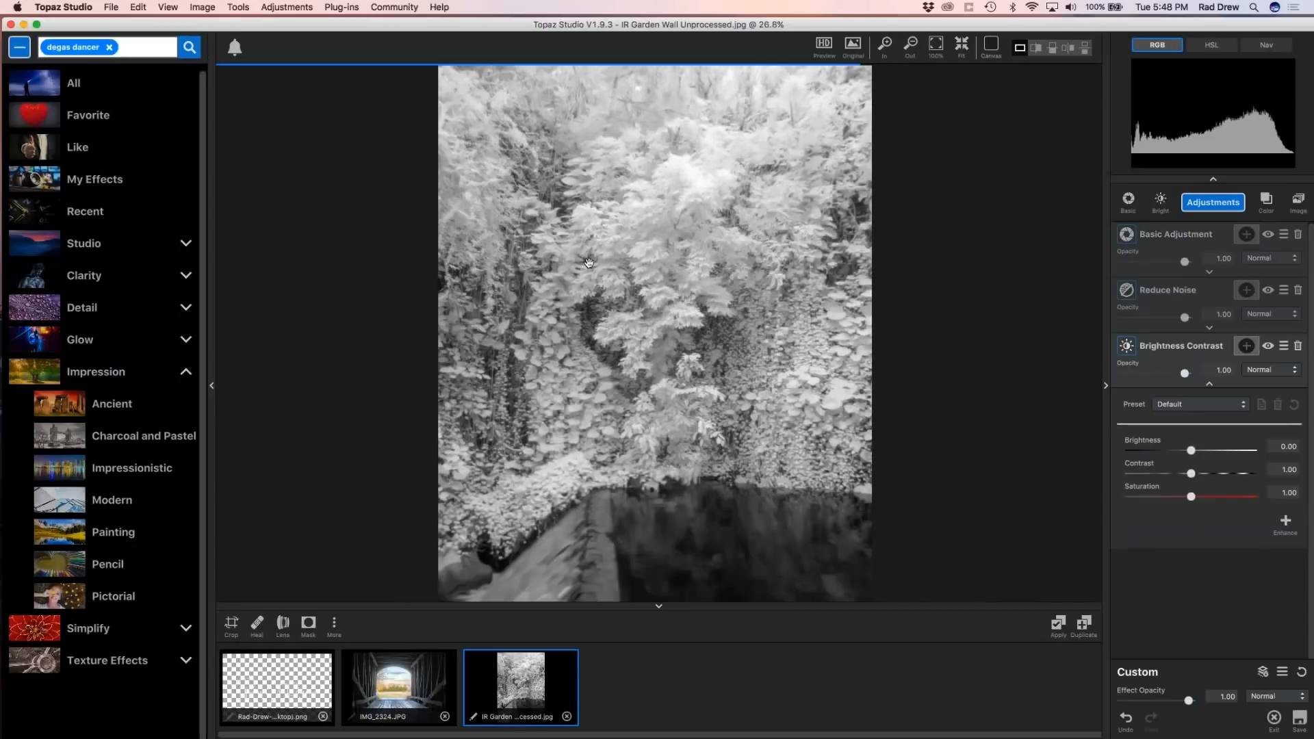
scroll(847, 291, "down", 1)
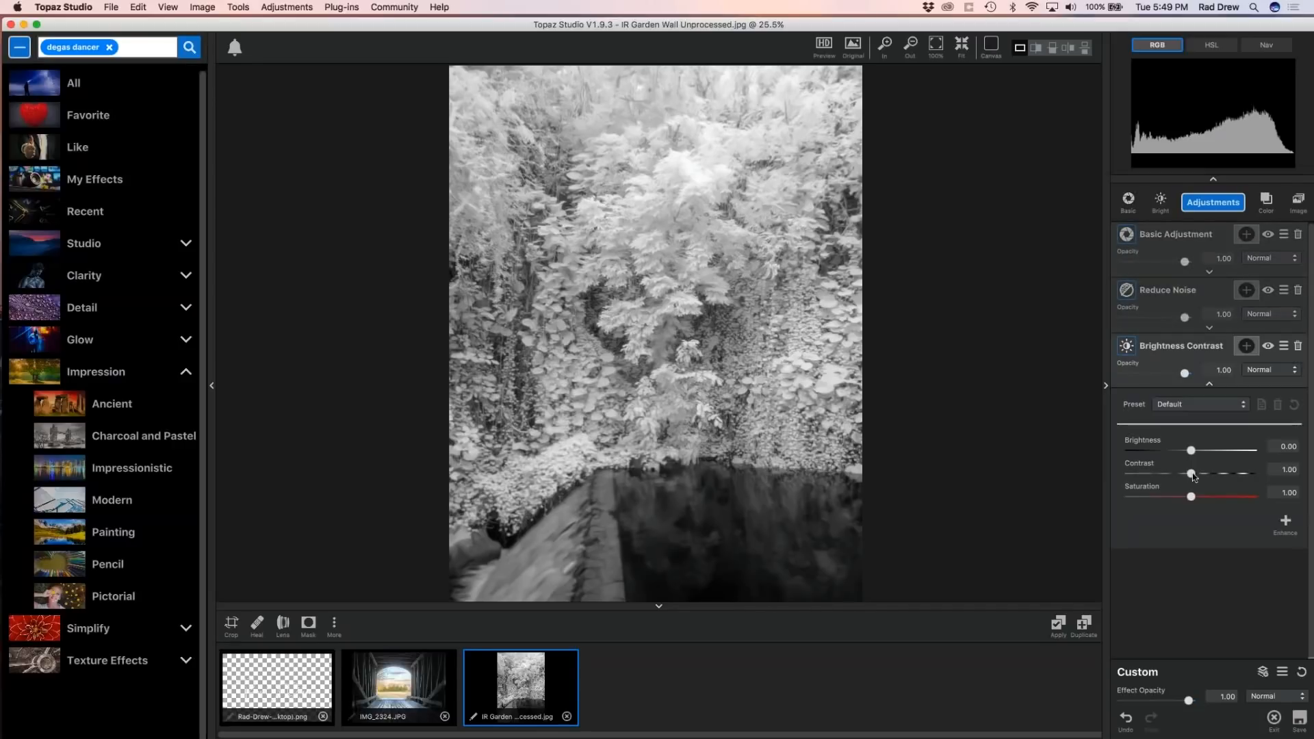
left_click_drag(1194, 476, 1199, 476)
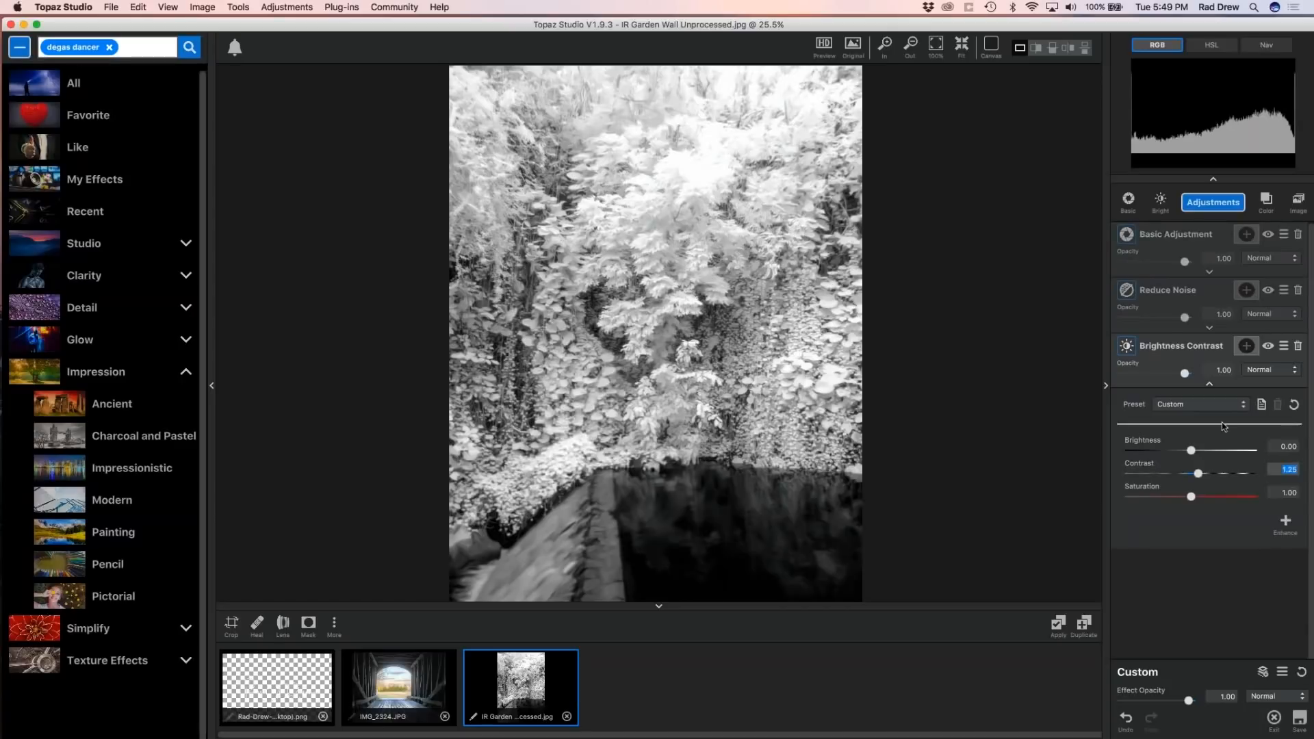
Set the Brightness Contrast adjustment's brightness to -0.19, look through its presets without picking one, and collapse its settings.
left_click(1190, 450)
mouse_move(1190, 451)
left_mouse_down()
mouse_move(1168, 457)
mouse_move(1192, 477)
mouse_move(1173, 451)
left_mouse_up()
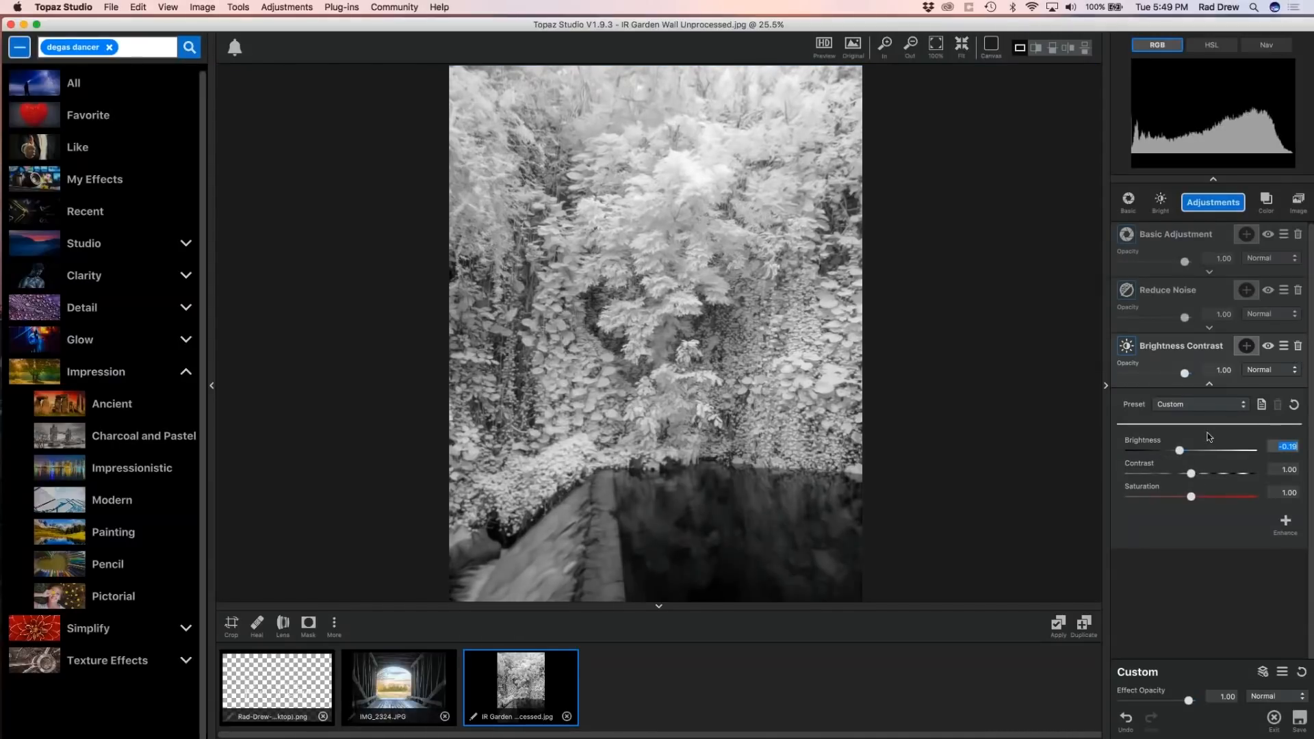
left_click(1239, 405)
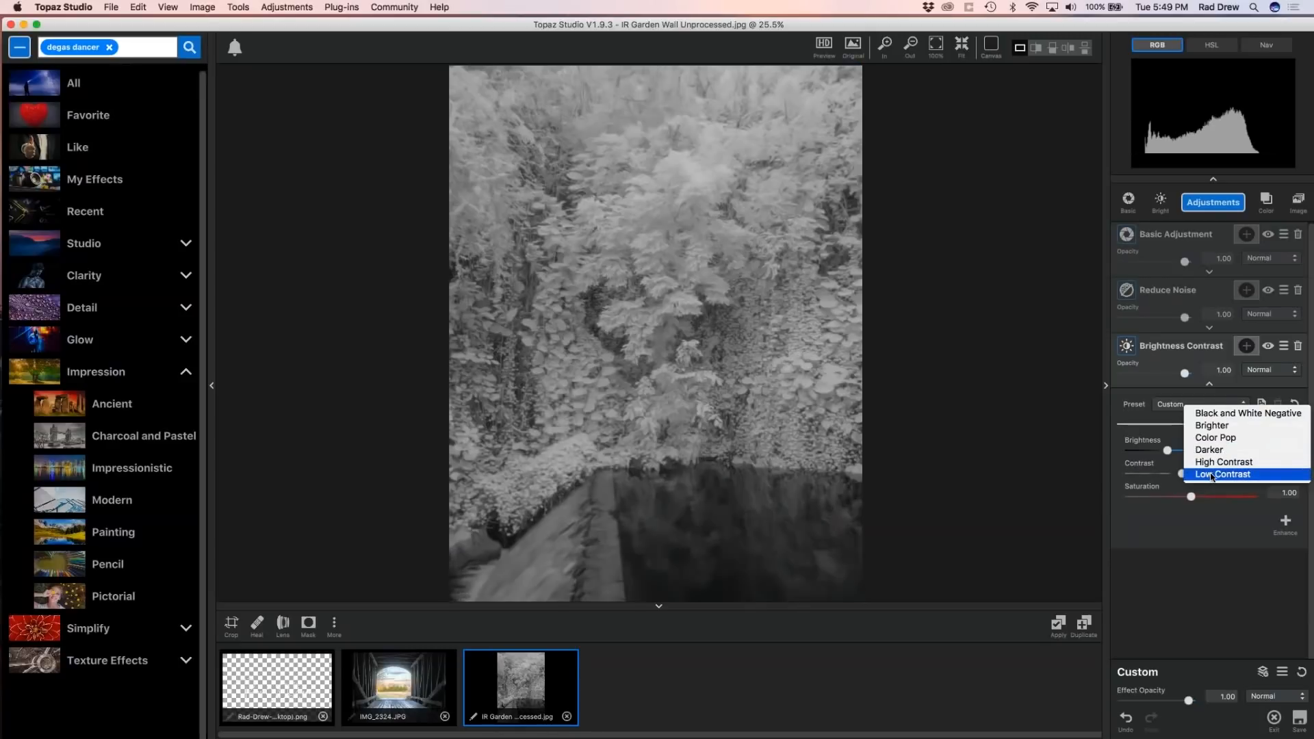
left_click(1233, 528)
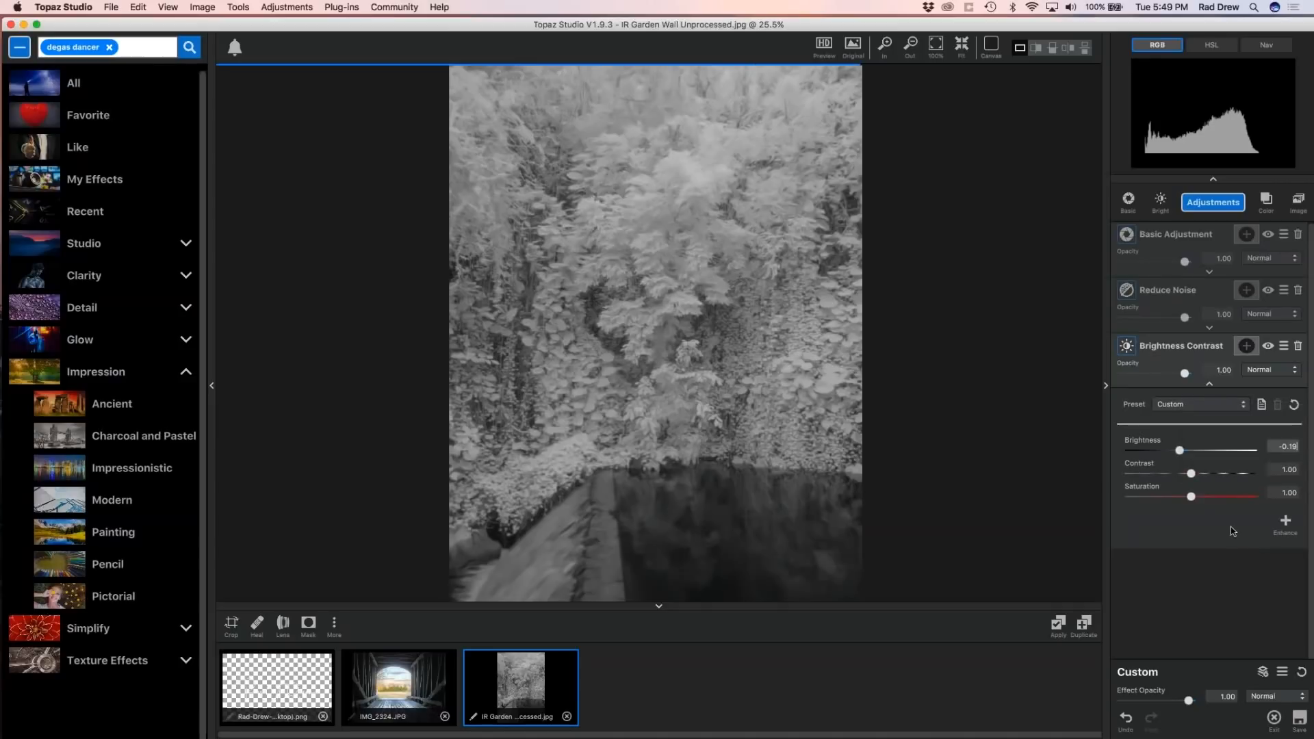
left_click(1209, 384)
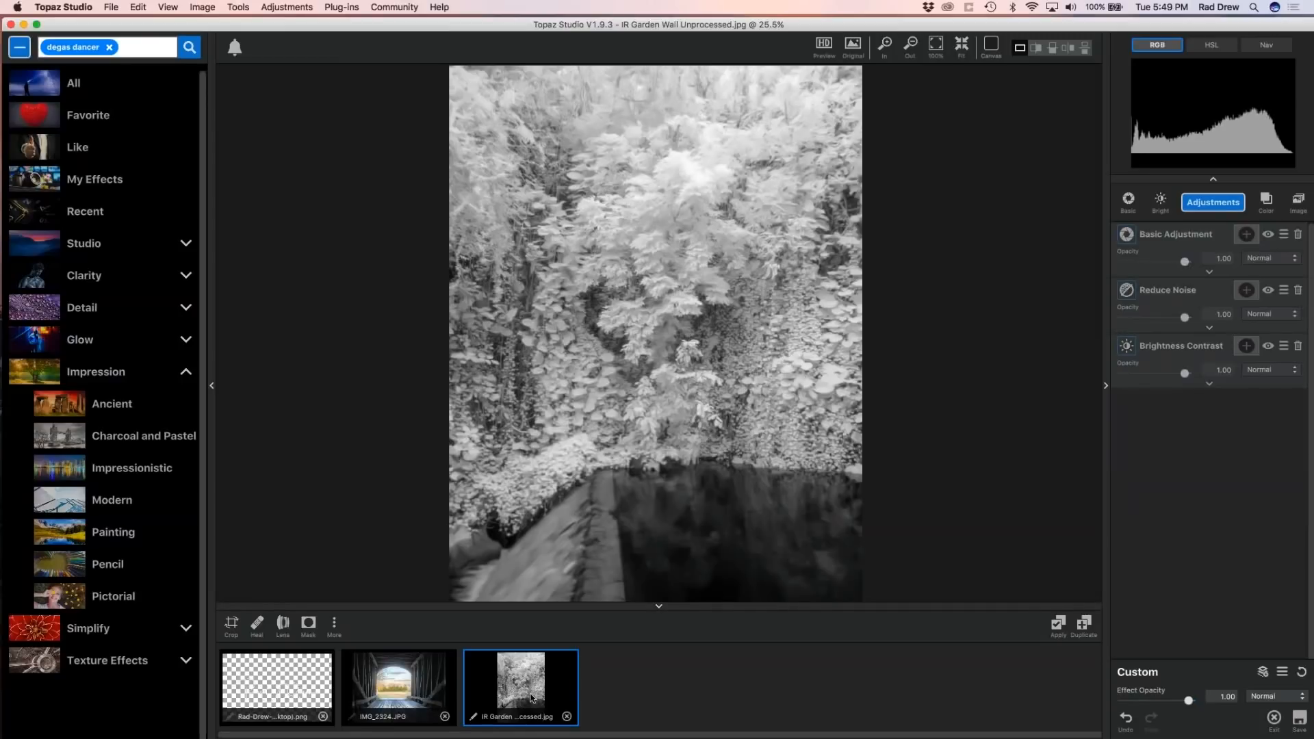
Apply the adjustments to a new copy of the photo, search the effects for crispedge, and open the copy.
left_click(1058, 623)
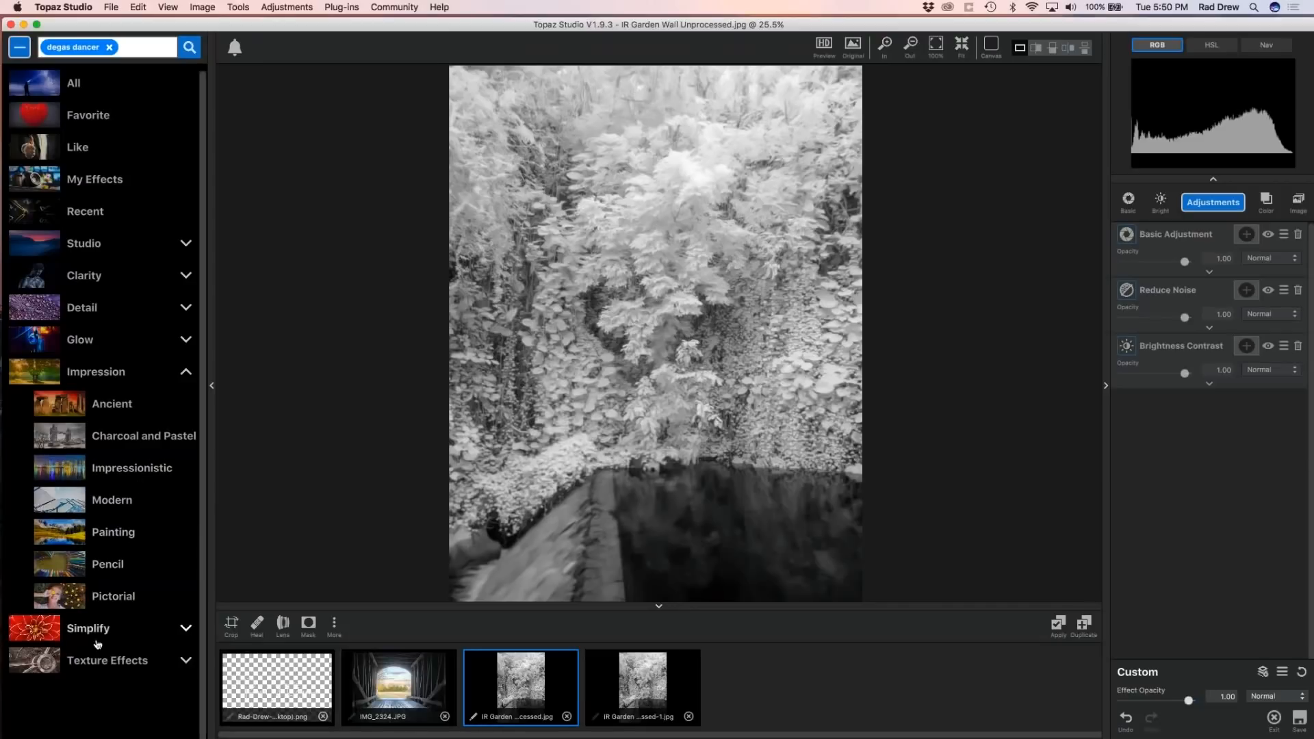
left_click(110, 48)
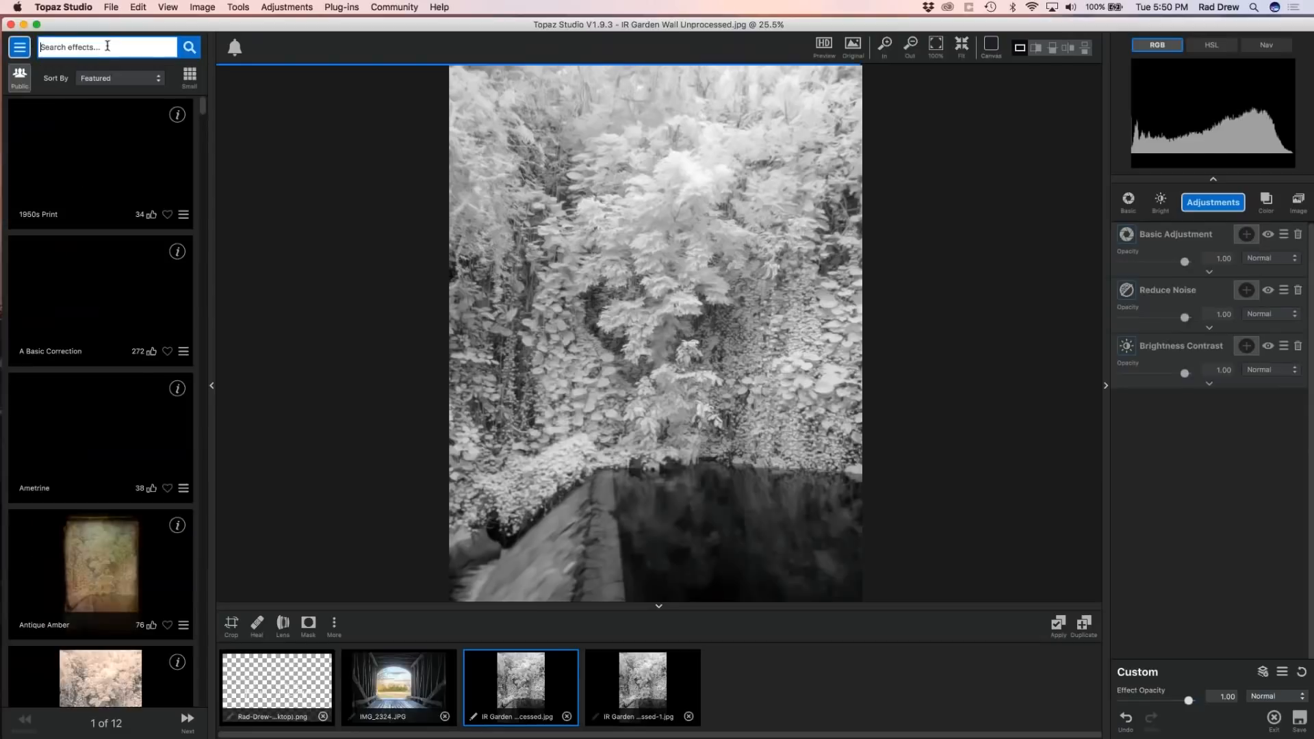
type("crispedge")
key("Return")
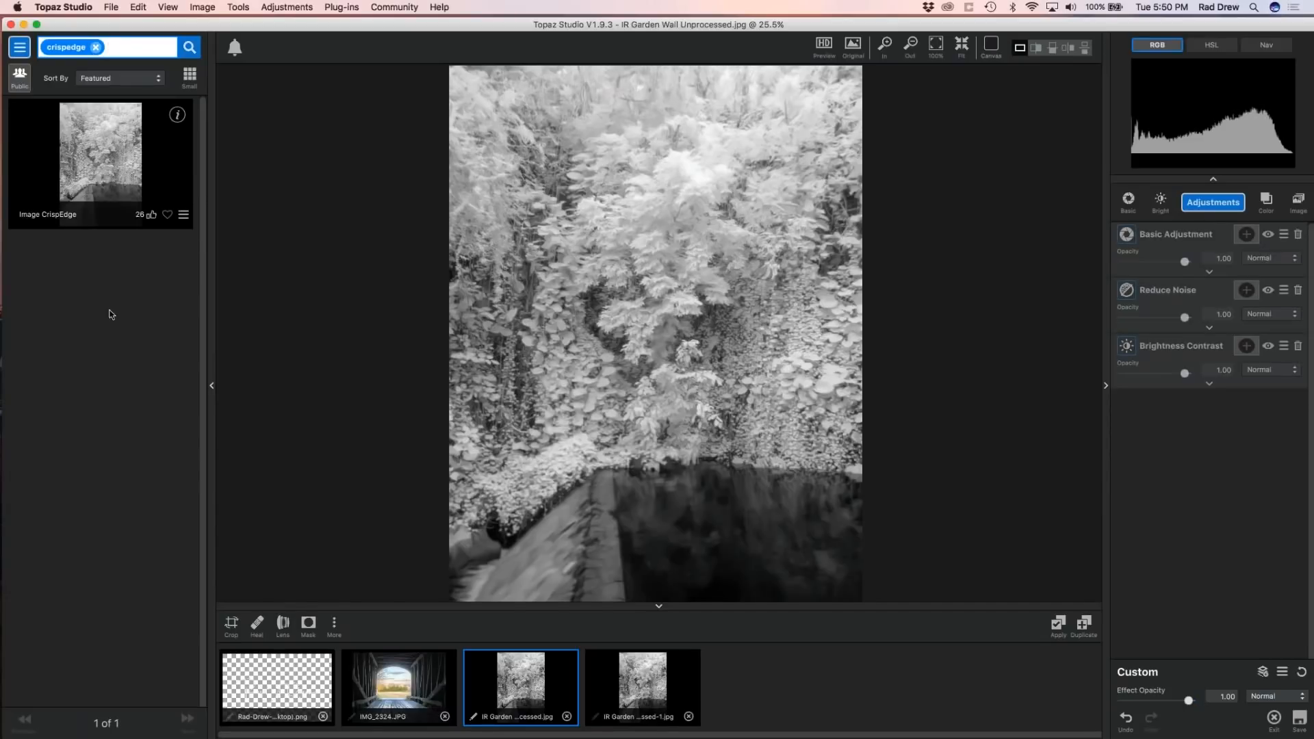
left_click(638, 682)
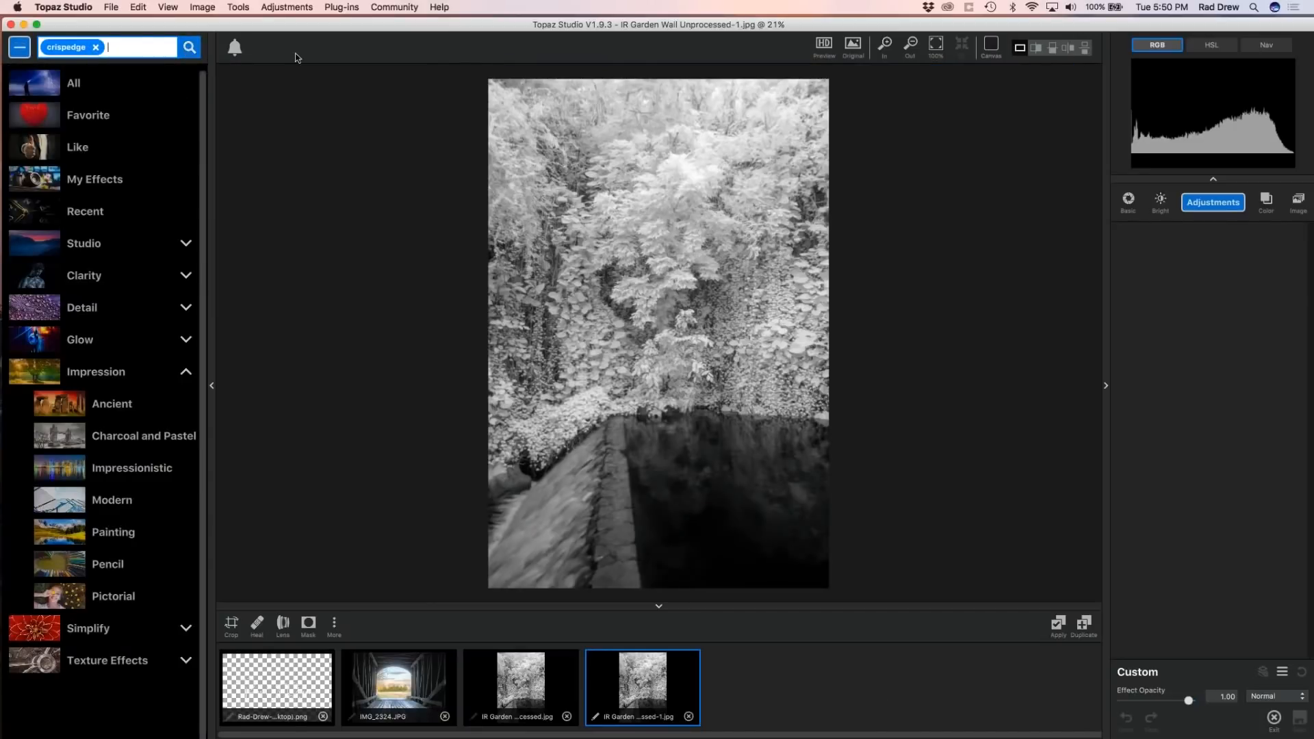
Search the effects for crispimage instead and clear that search.
left_click(94, 48)
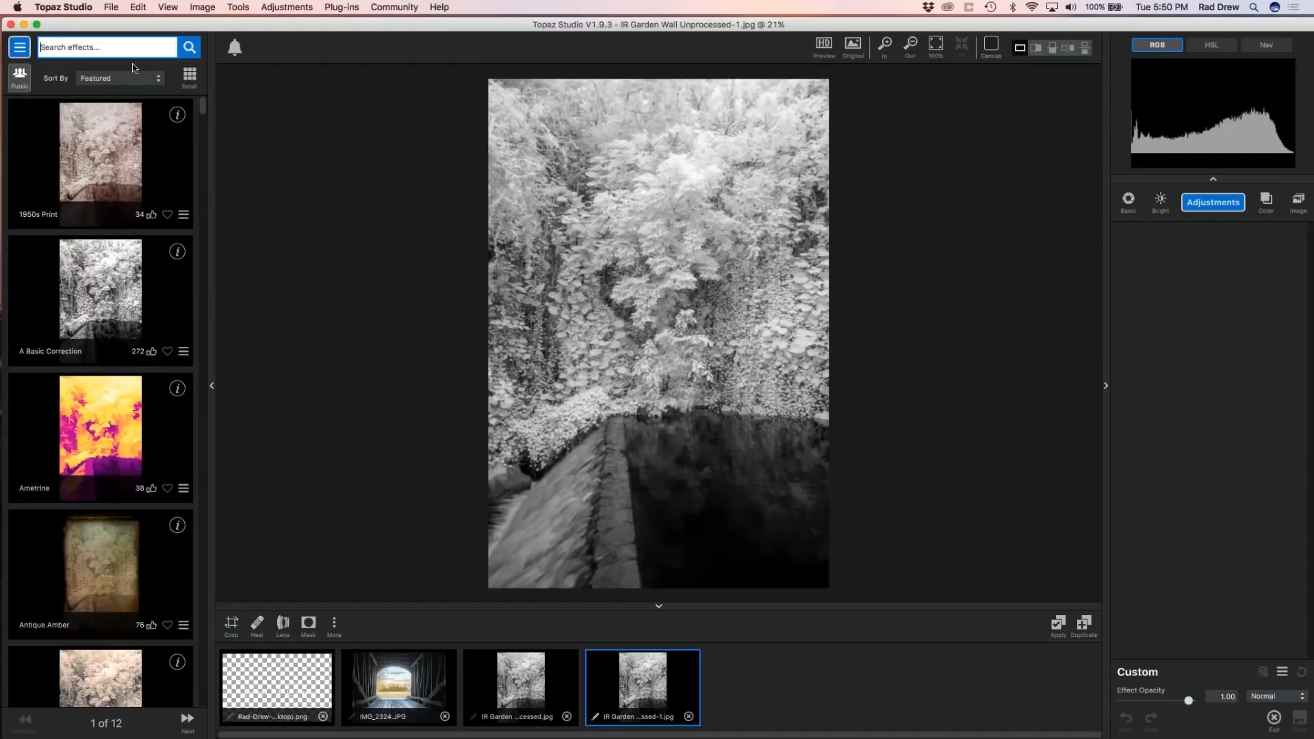
type("crispimage")
left_click(189, 46)
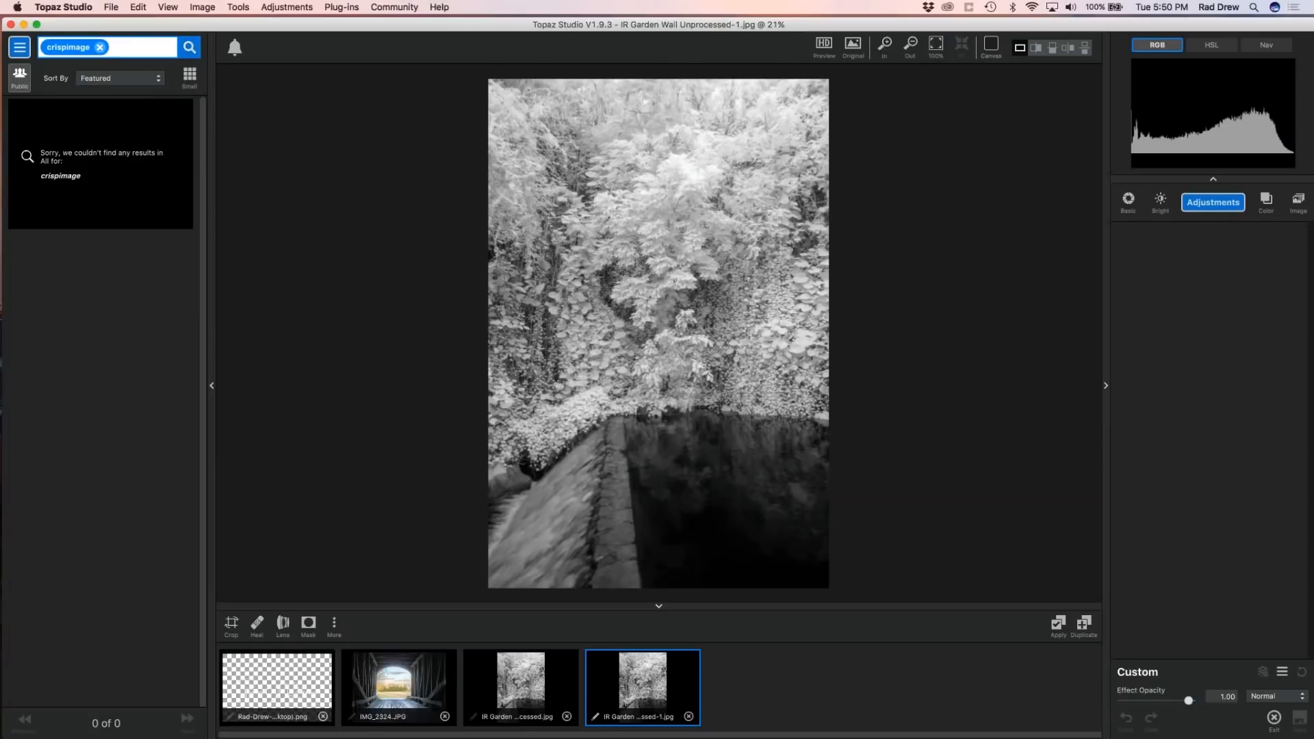
left_click(102, 47)
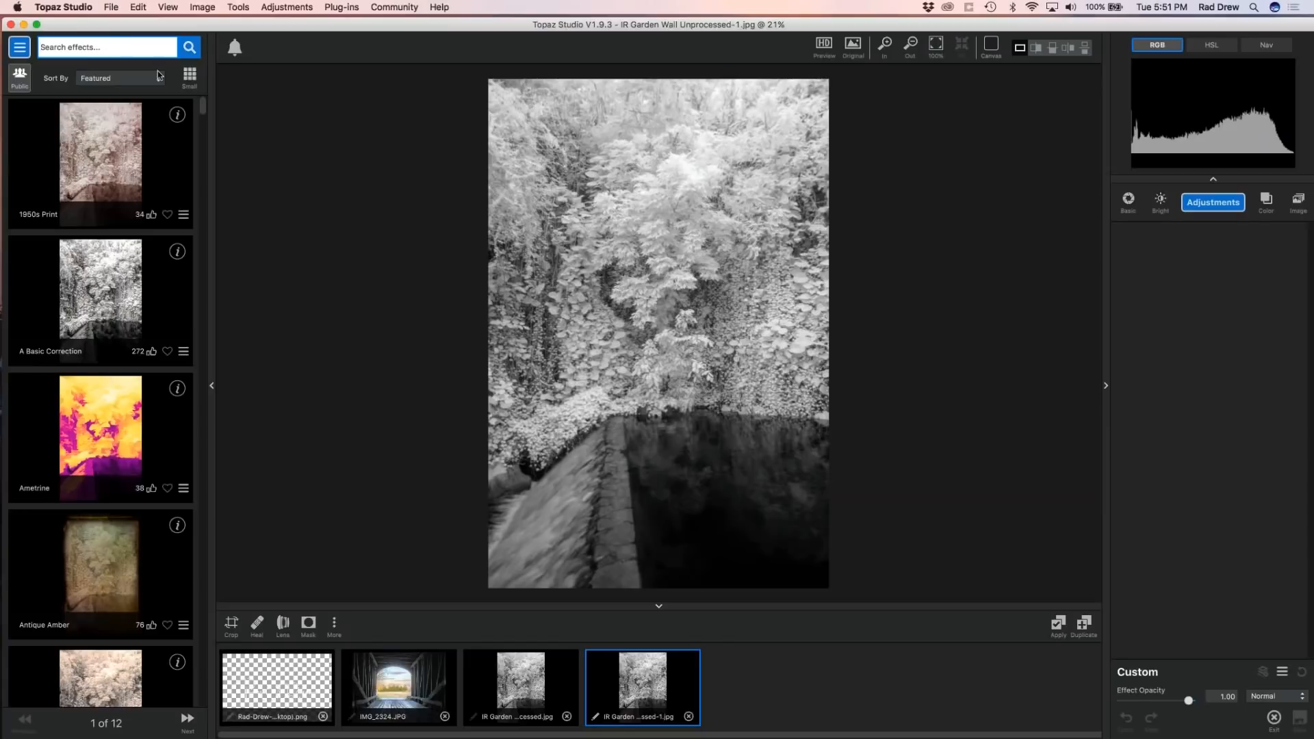
Show the effects of the Simplify category and narrow them with a search for crisp.
left_click(19, 47)
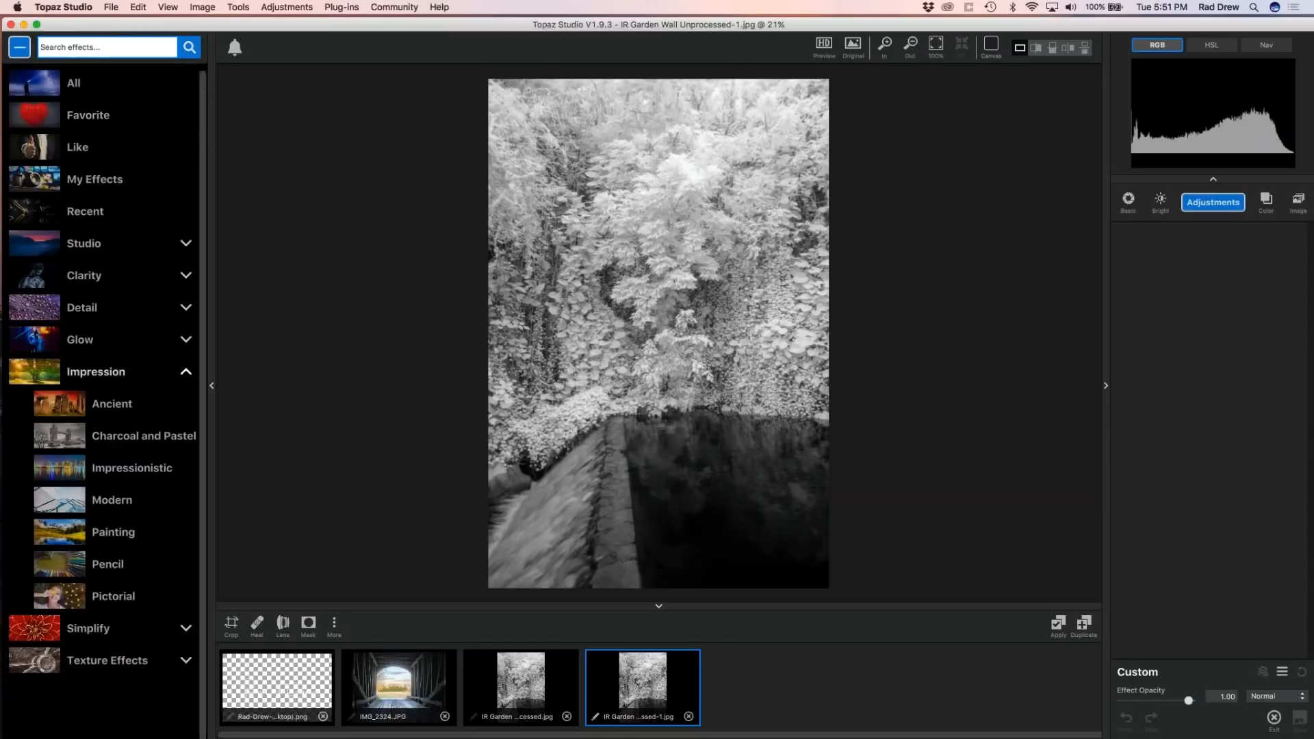
left_click(93, 629)
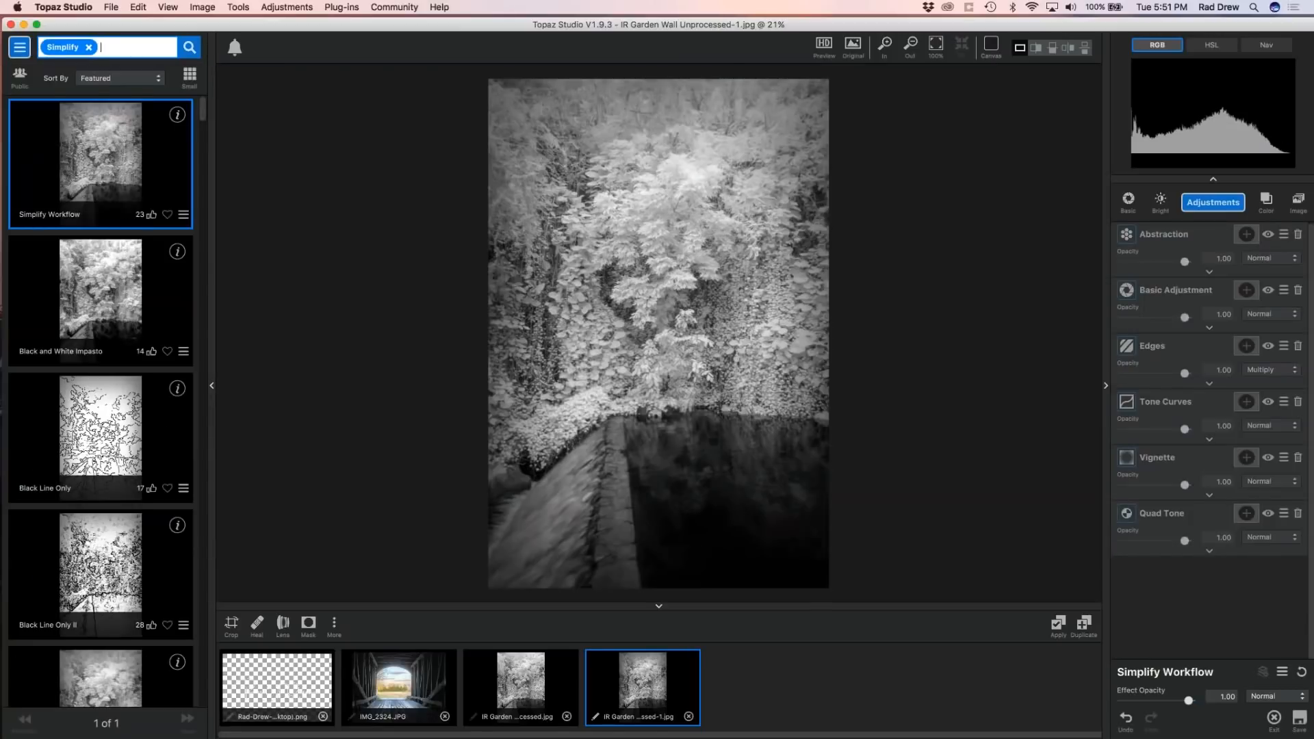
type("crip")
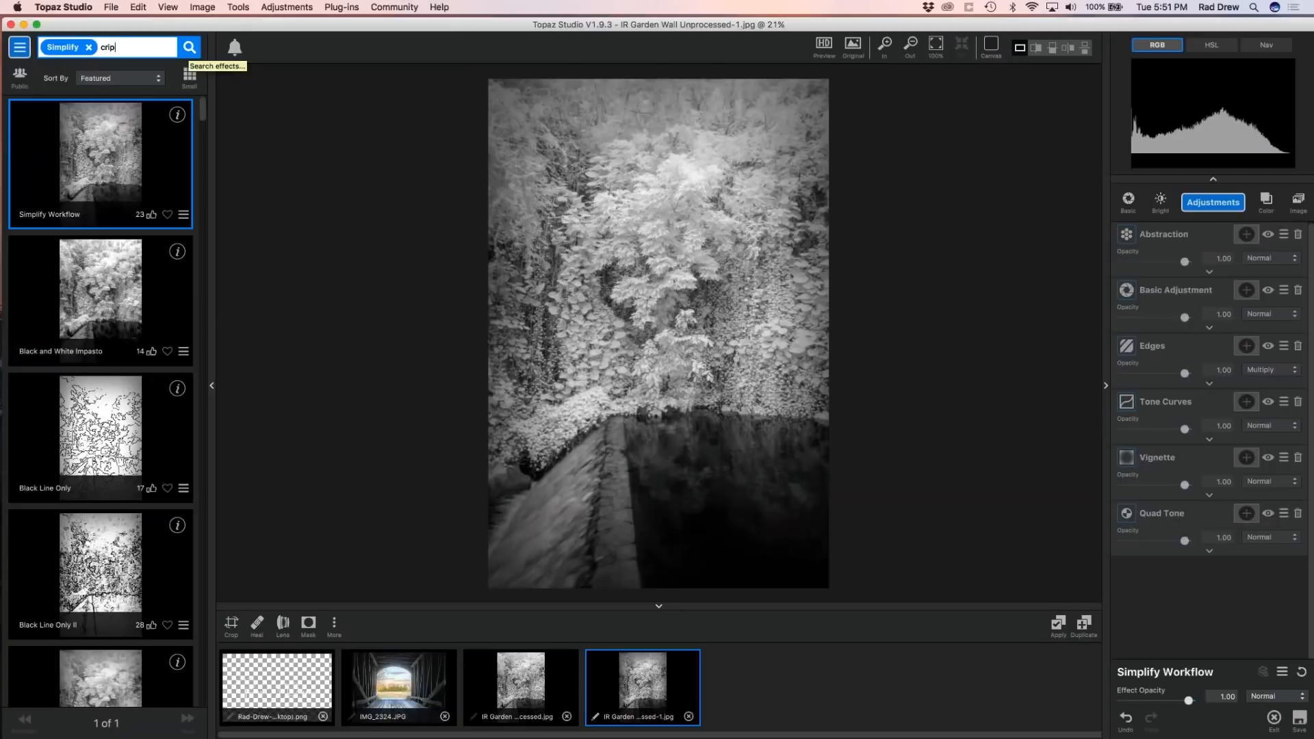
type("sisp")
key("Return")
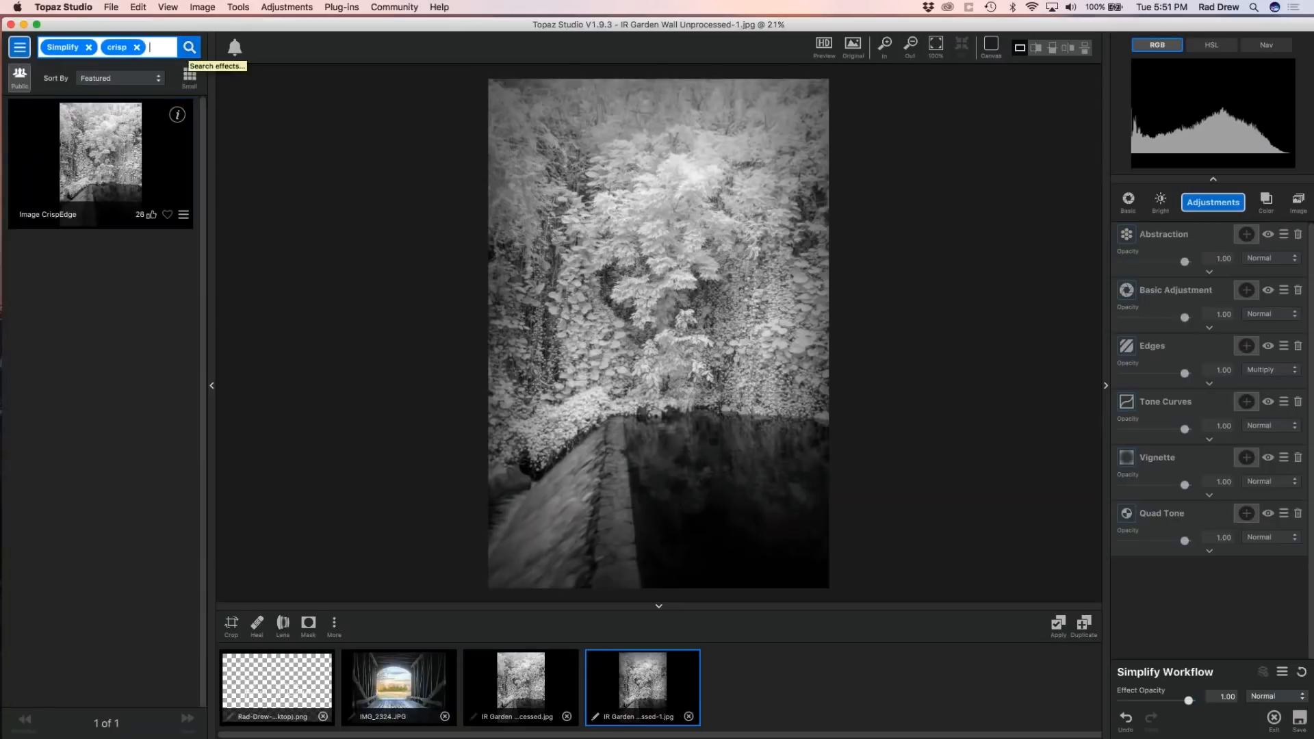
Apply the Image CrispEdge effect, undoing and reapplying it for comparison, and set its Abstraction opacity to 1.00.
left_click(90, 159)
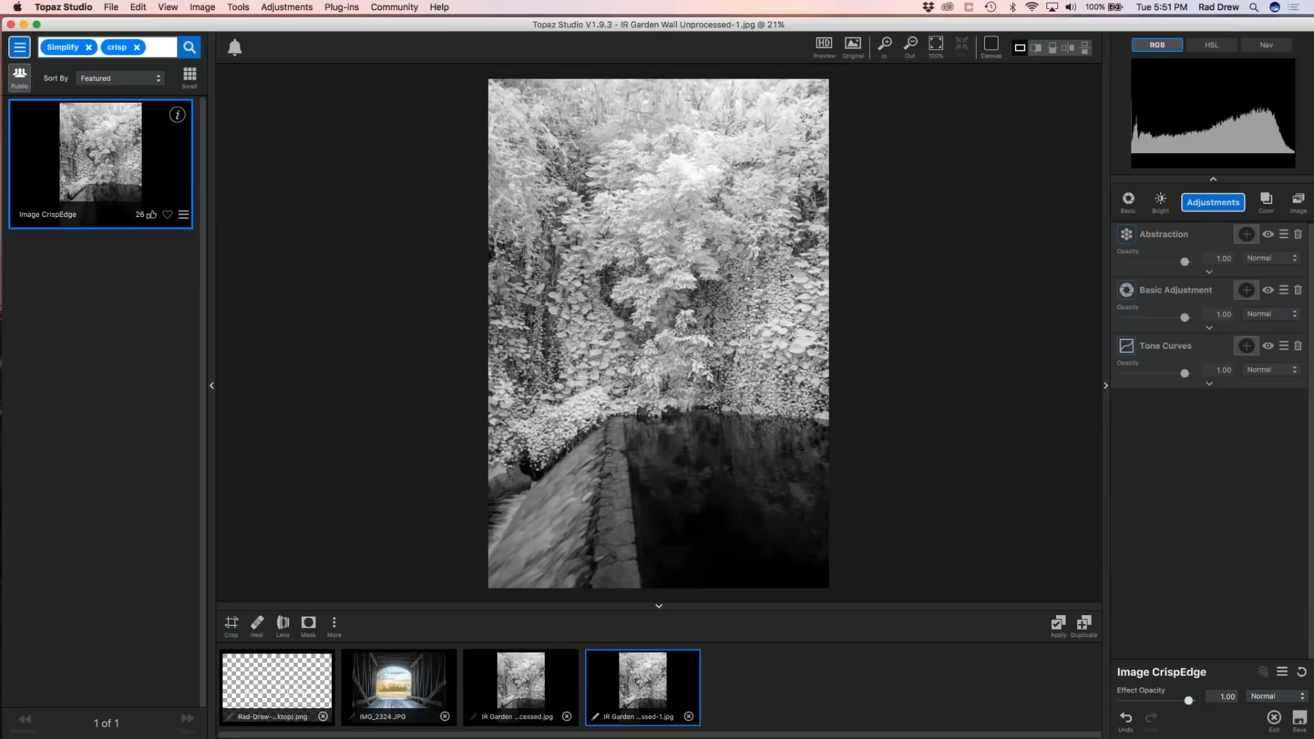
left_click(1125, 720)
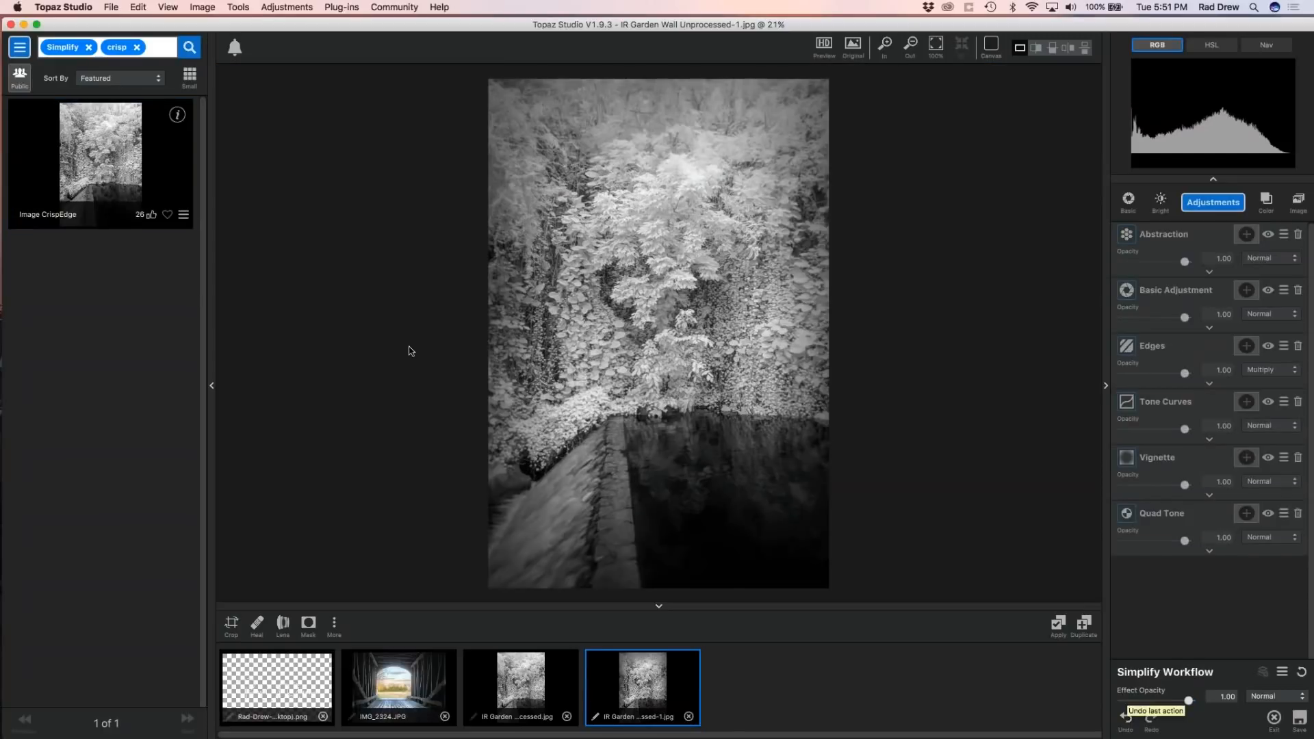
left_click(94, 152)
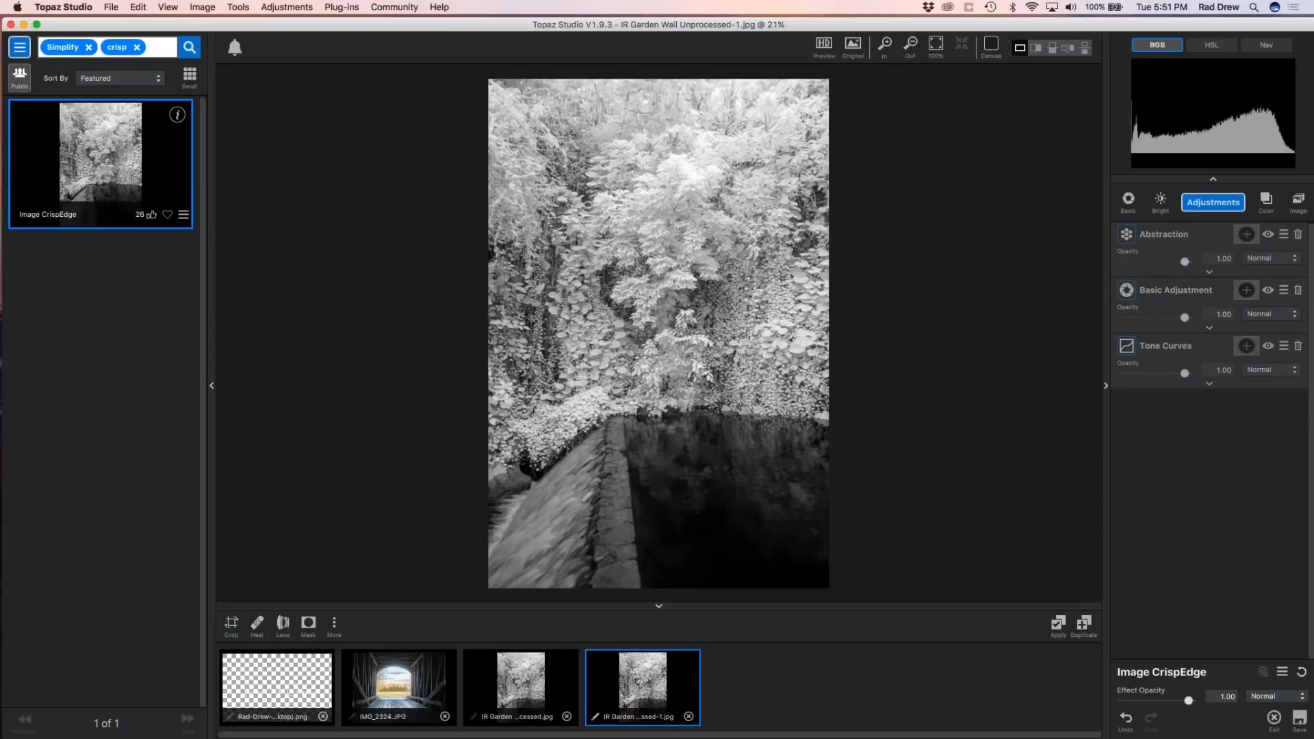
left_click(1176, 262)
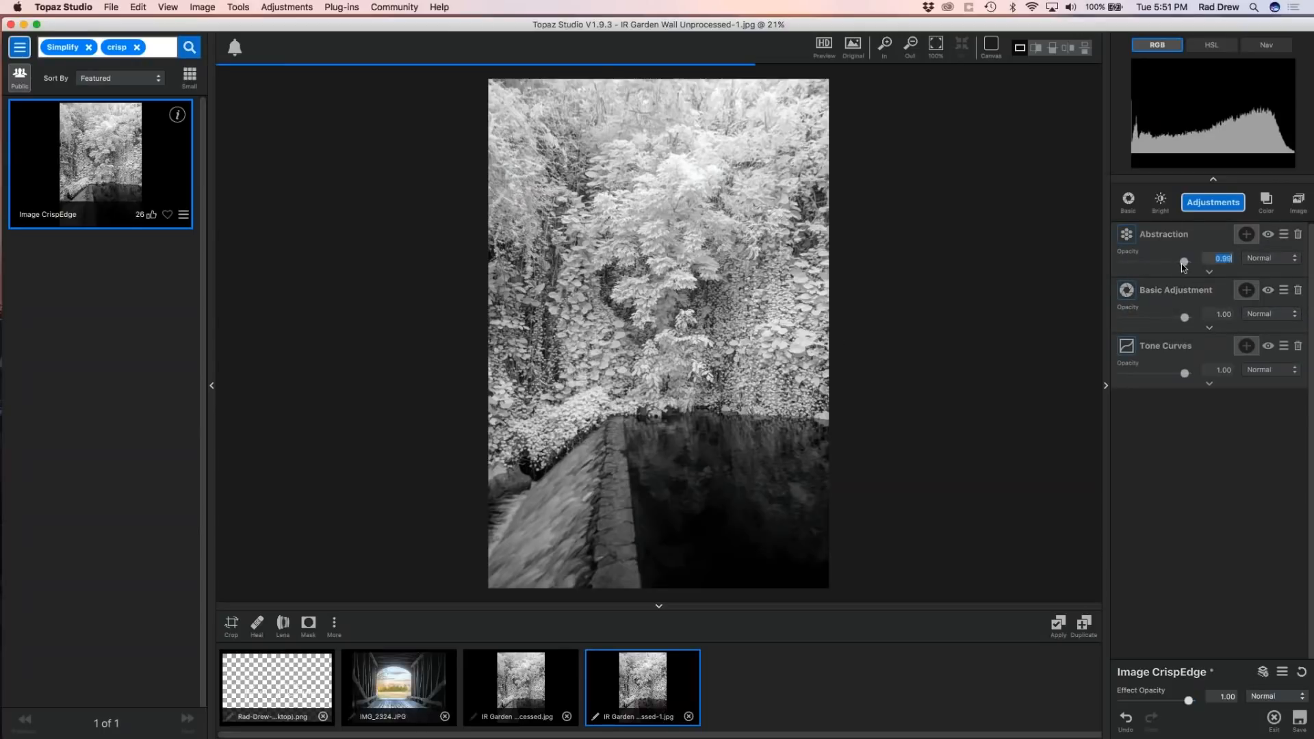
left_click_drag(1173, 265, 1187, 264)
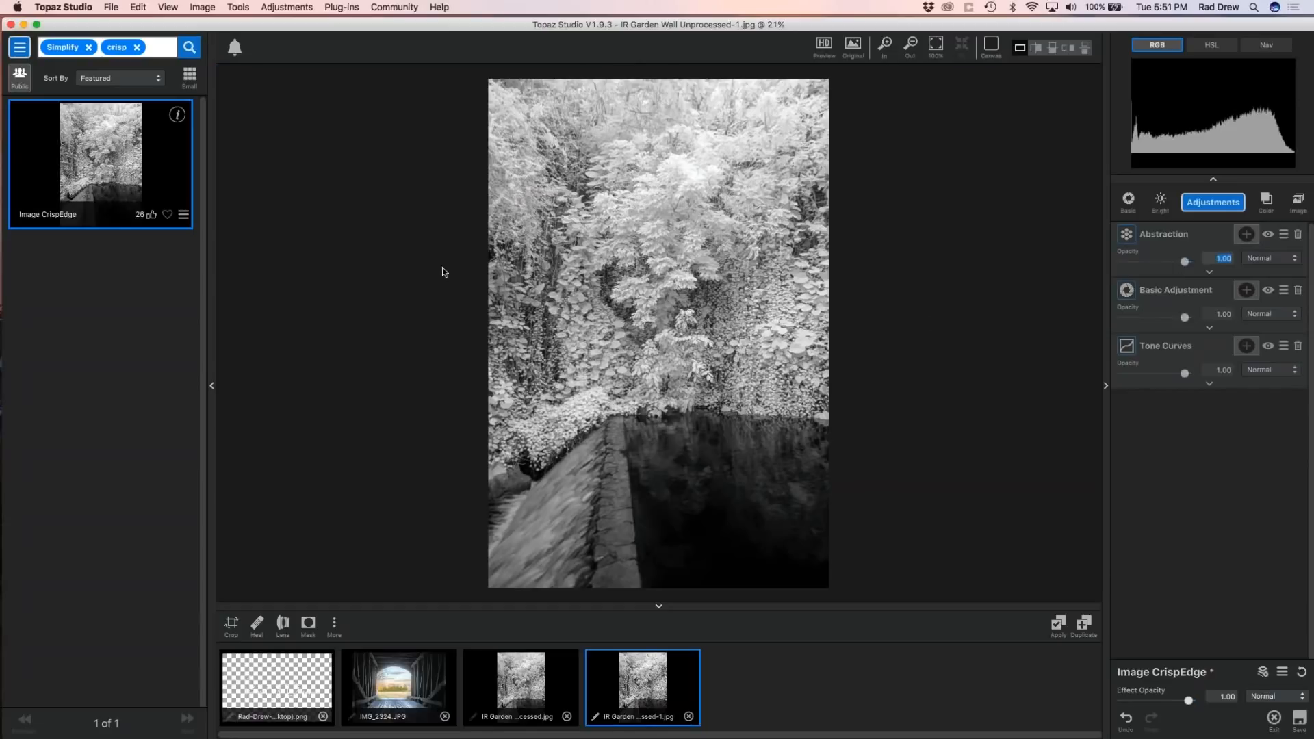
scroll(595, 273, "up", 7)
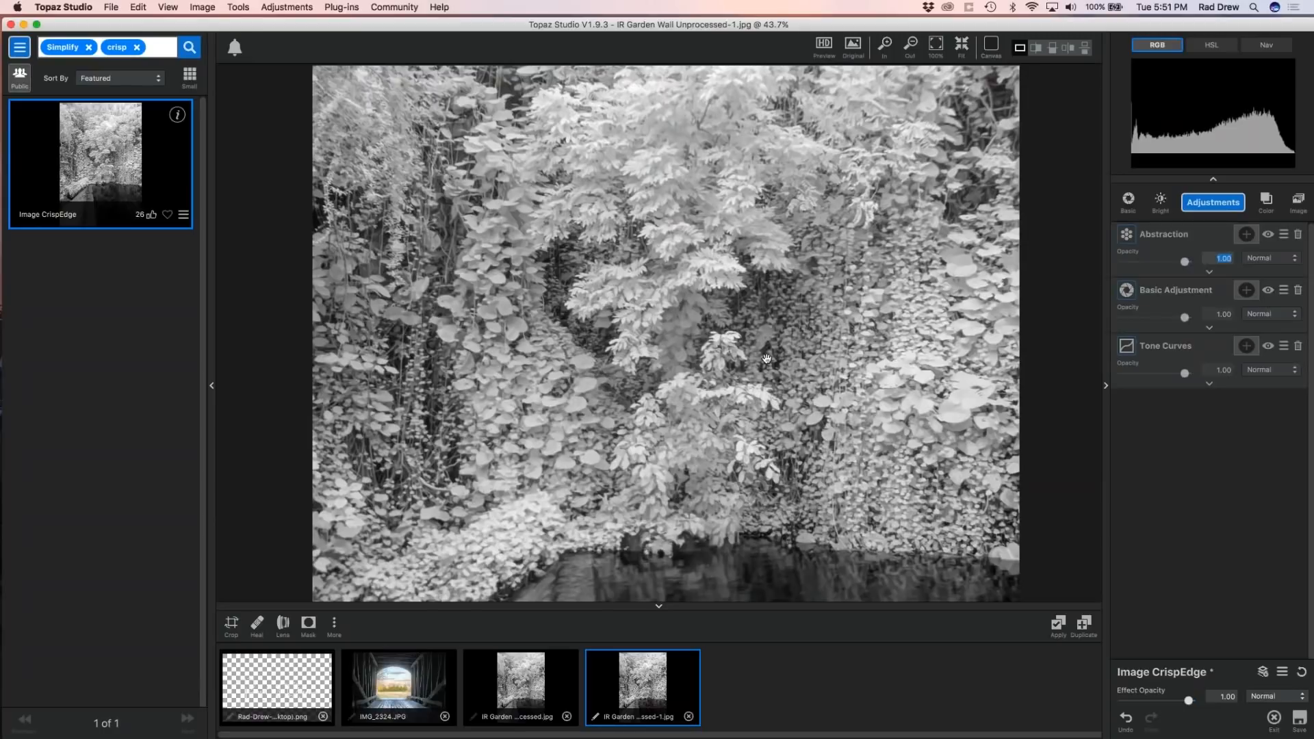
scroll(766, 358, "down", 5)
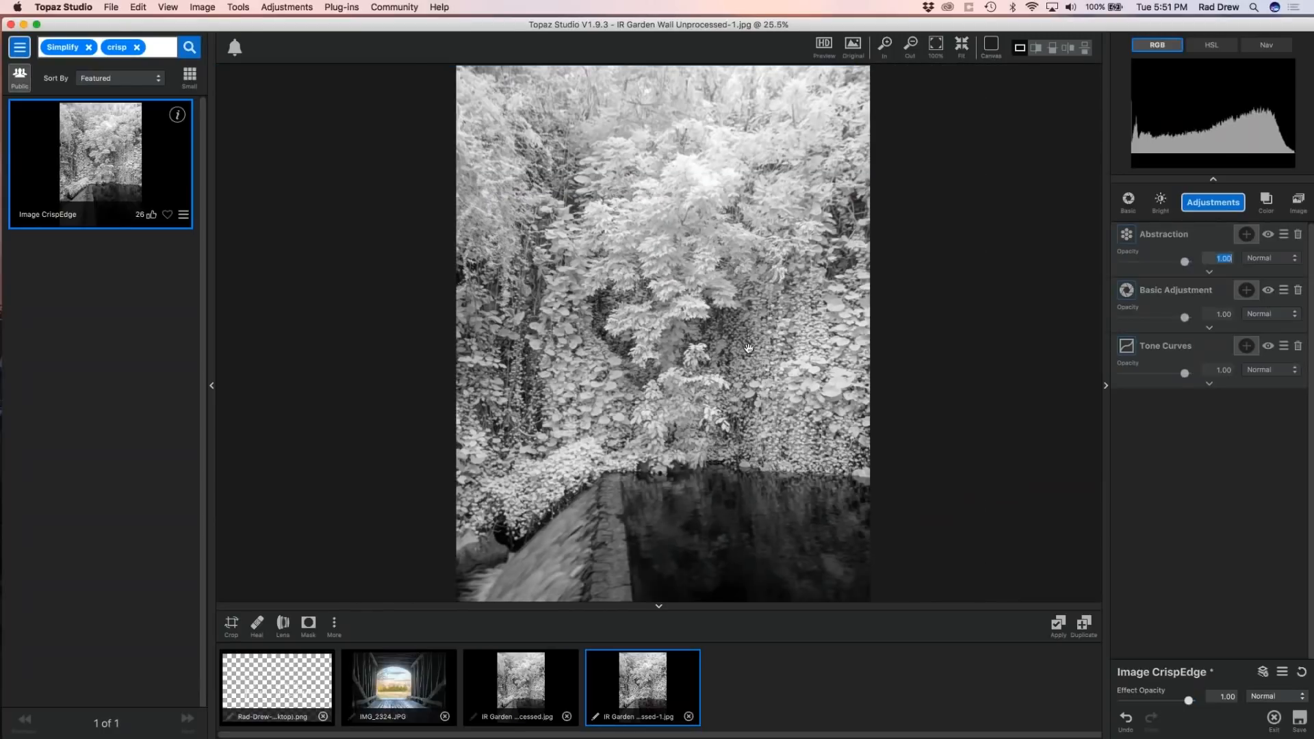
scroll(739, 404, "down", 1)
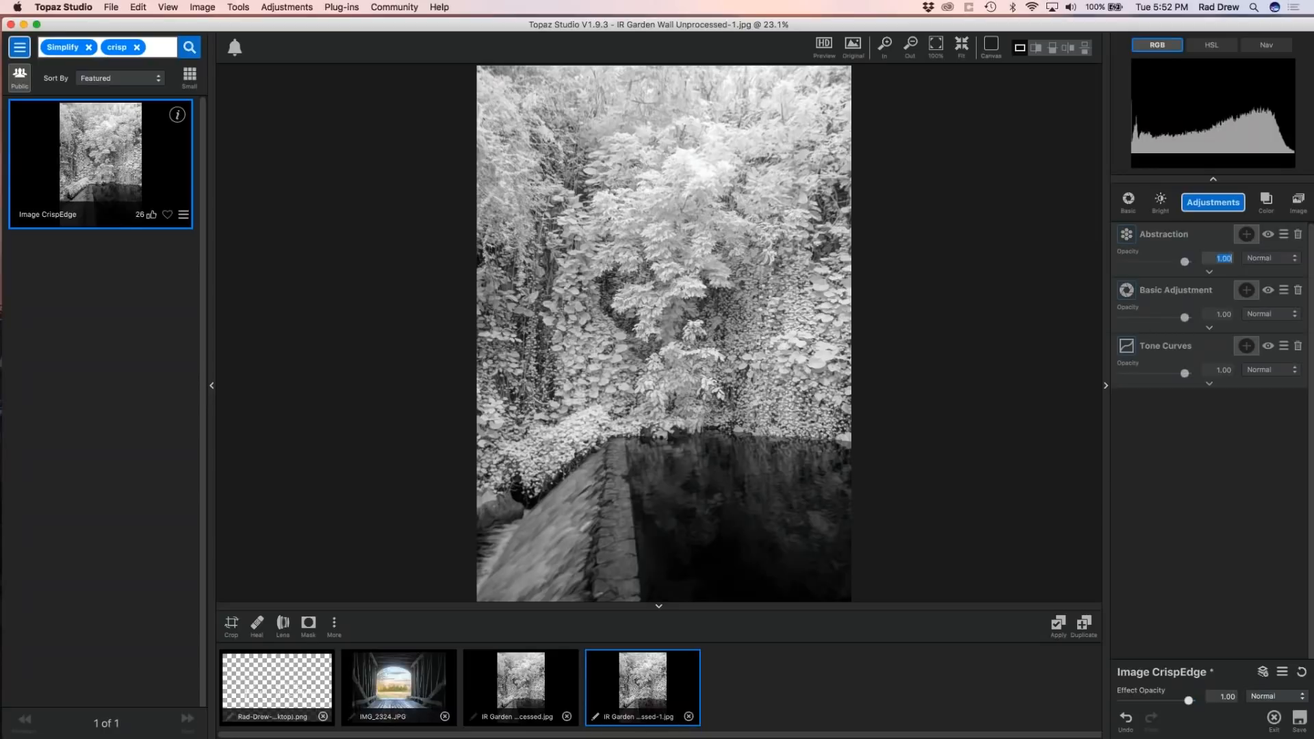
Add the signature PNG as an Image Layer, shrink it into the photo's lower-right corner, and finish editing its placement.
mouse_move(248, 691)
left_mouse_down()
mouse_move(1223, 500)
mouse_move(1235, 475)
mouse_move(1200, 451)
left_mouse_up()
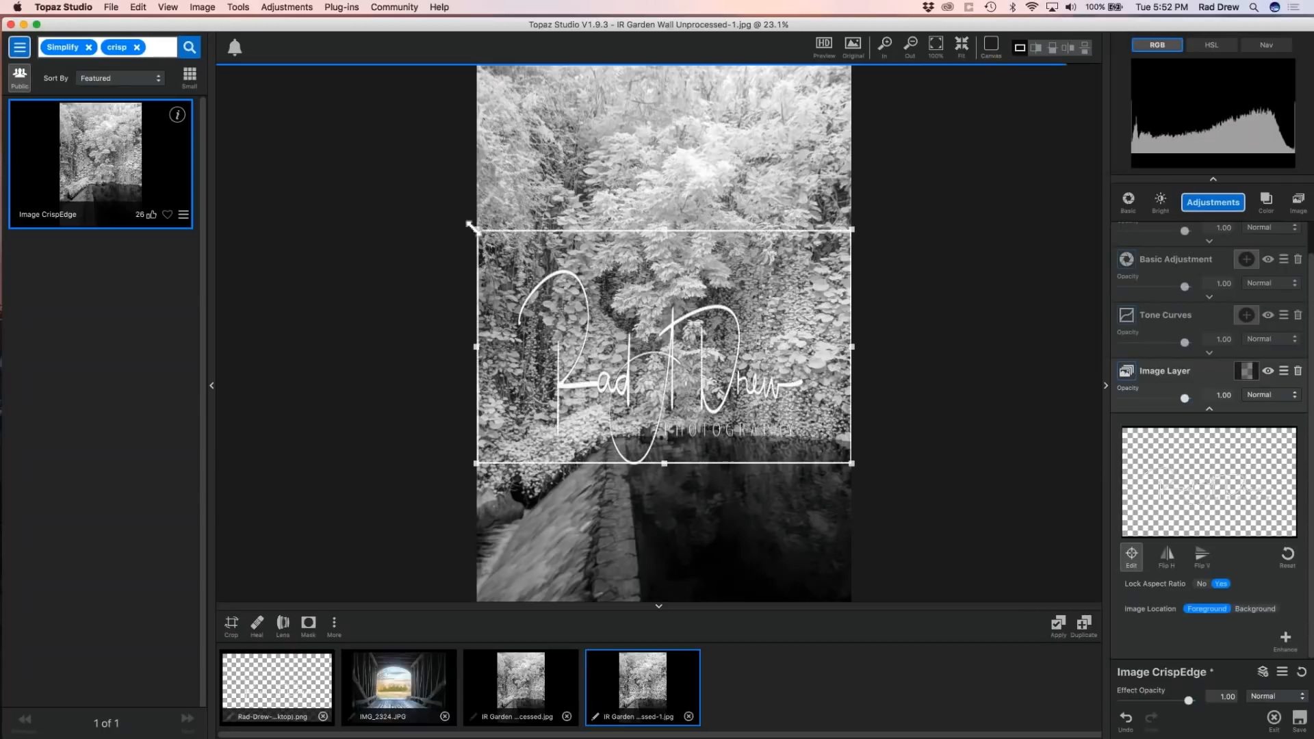
mouse_move(513, 258)
left_mouse_down()
mouse_move(729, 380)
mouse_move(778, 429)
mouse_move(775, 558)
left_mouse_up()
left_click_drag(699, 514, 665, 490)
left_click_drag(745, 537, 759, 549)
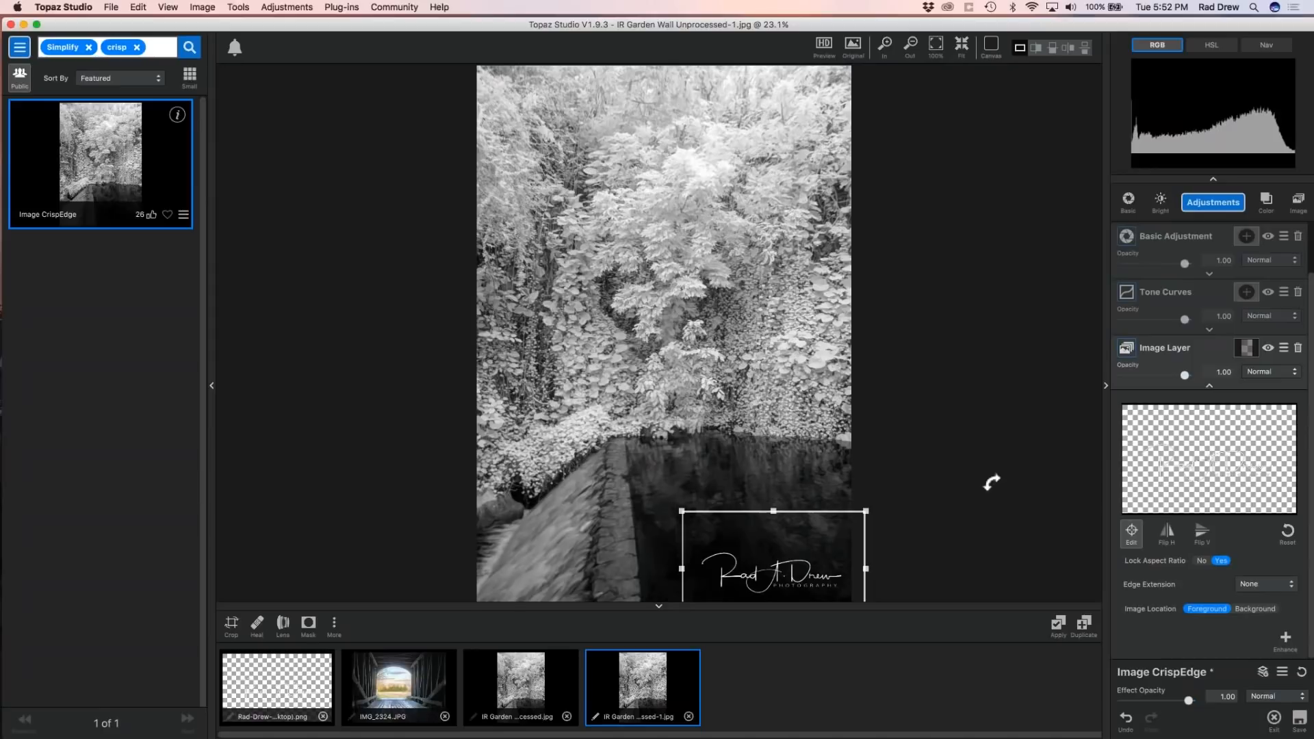
left_click(1130, 534)
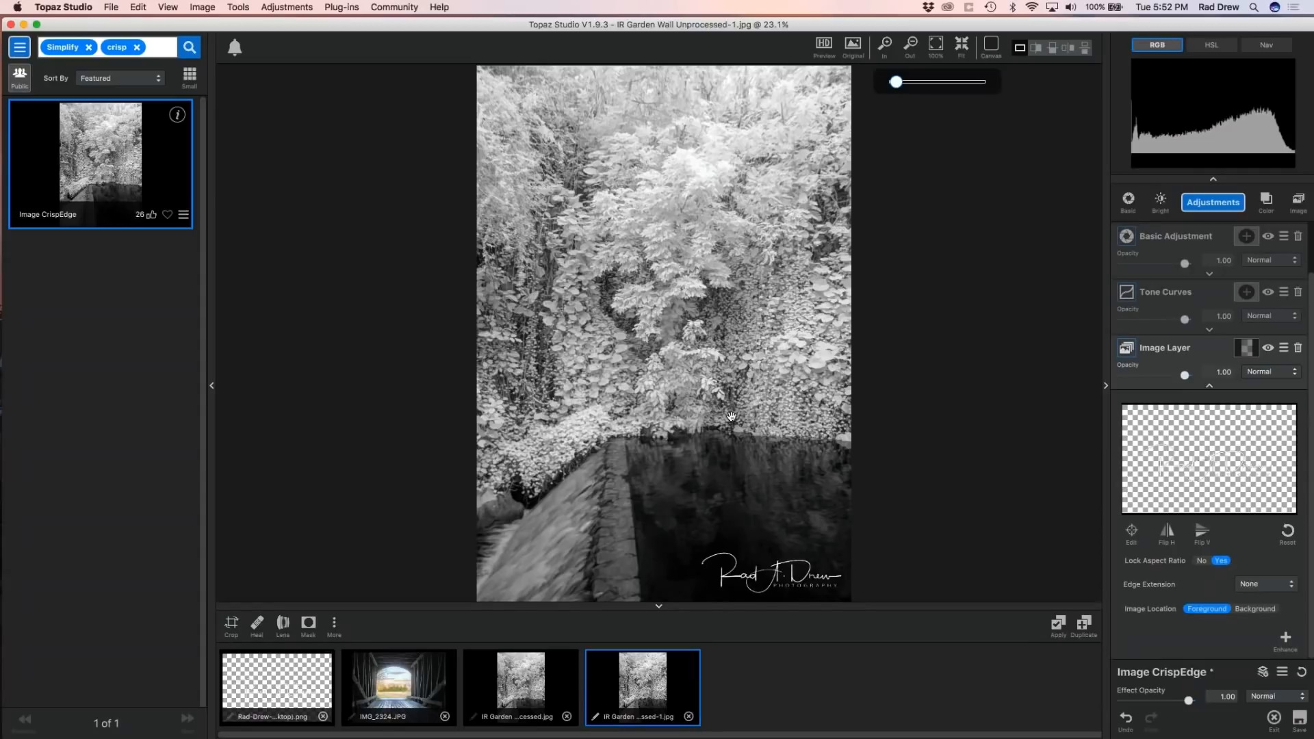
Close both open garden wall photos without saving their changes.
scroll(732, 416, "up", 4)
scroll(732, 416, "down", 5)
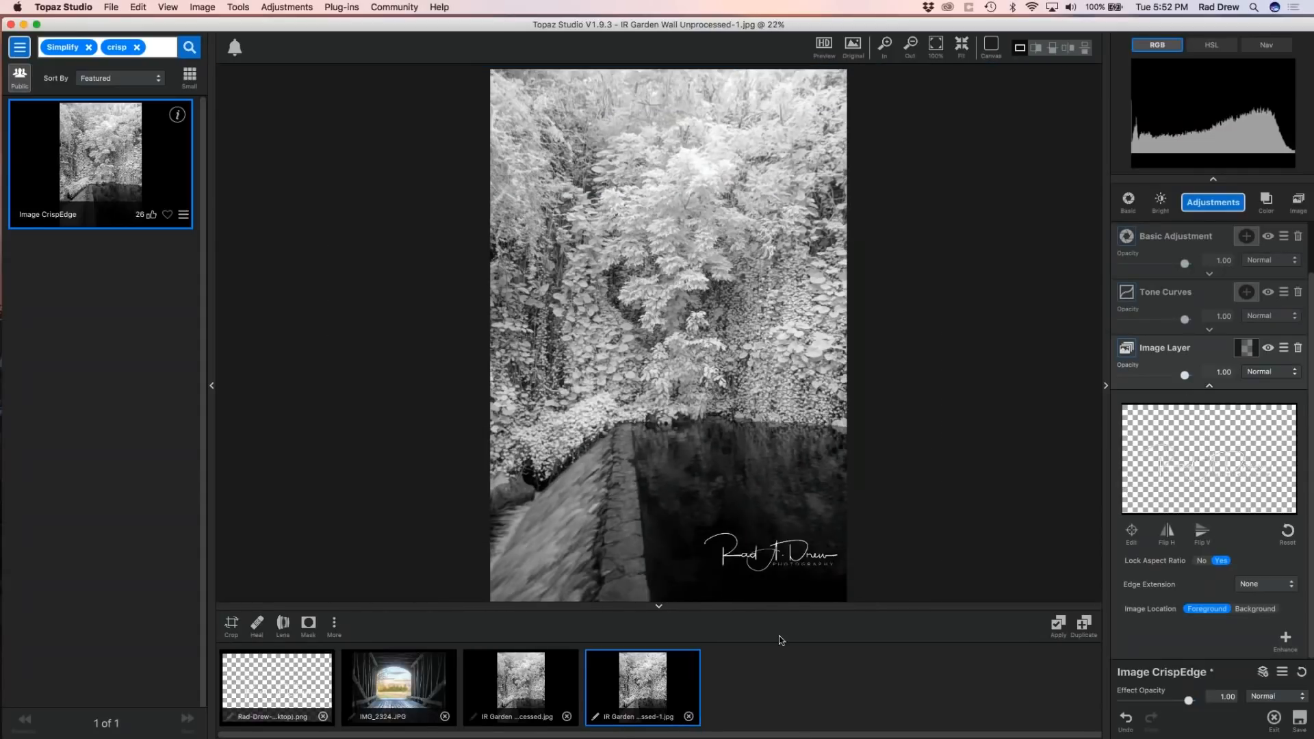
left_click(688, 716)
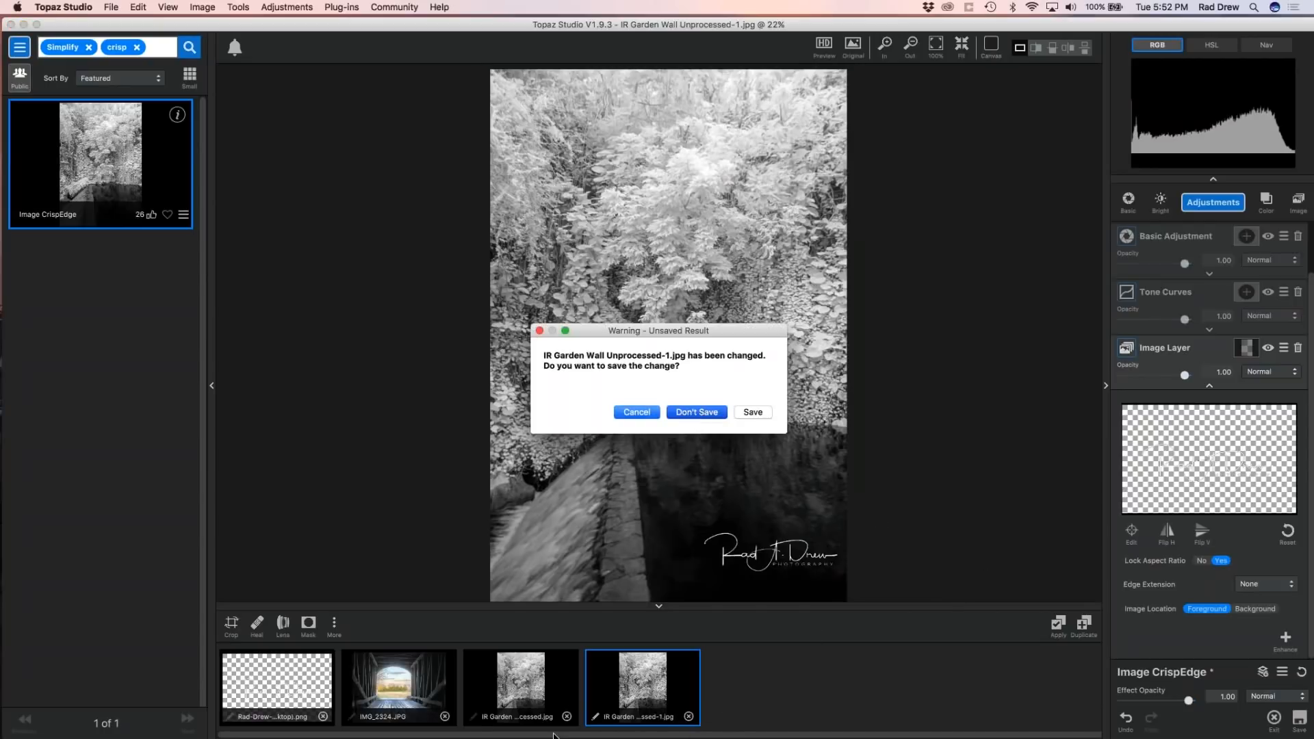
left_click(697, 411)
left_click(693, 411)
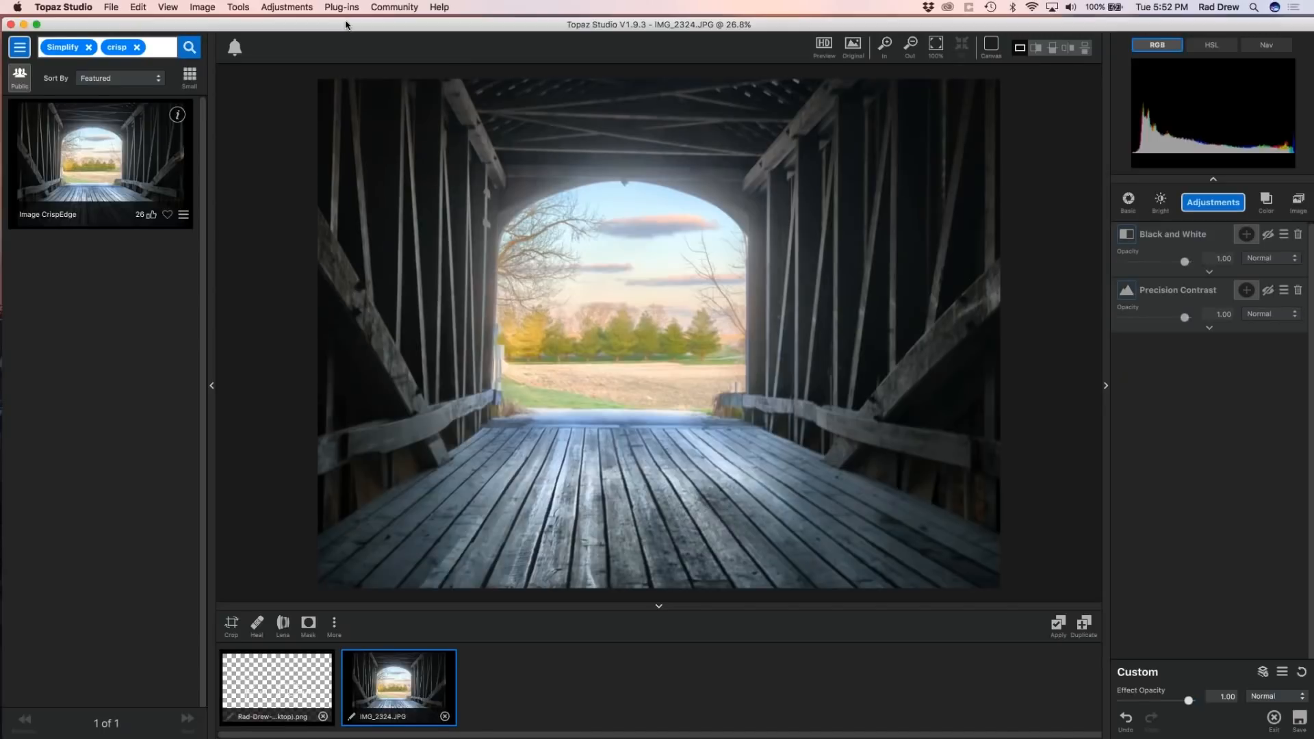
left_click_drag(346, 26, 346, 22)
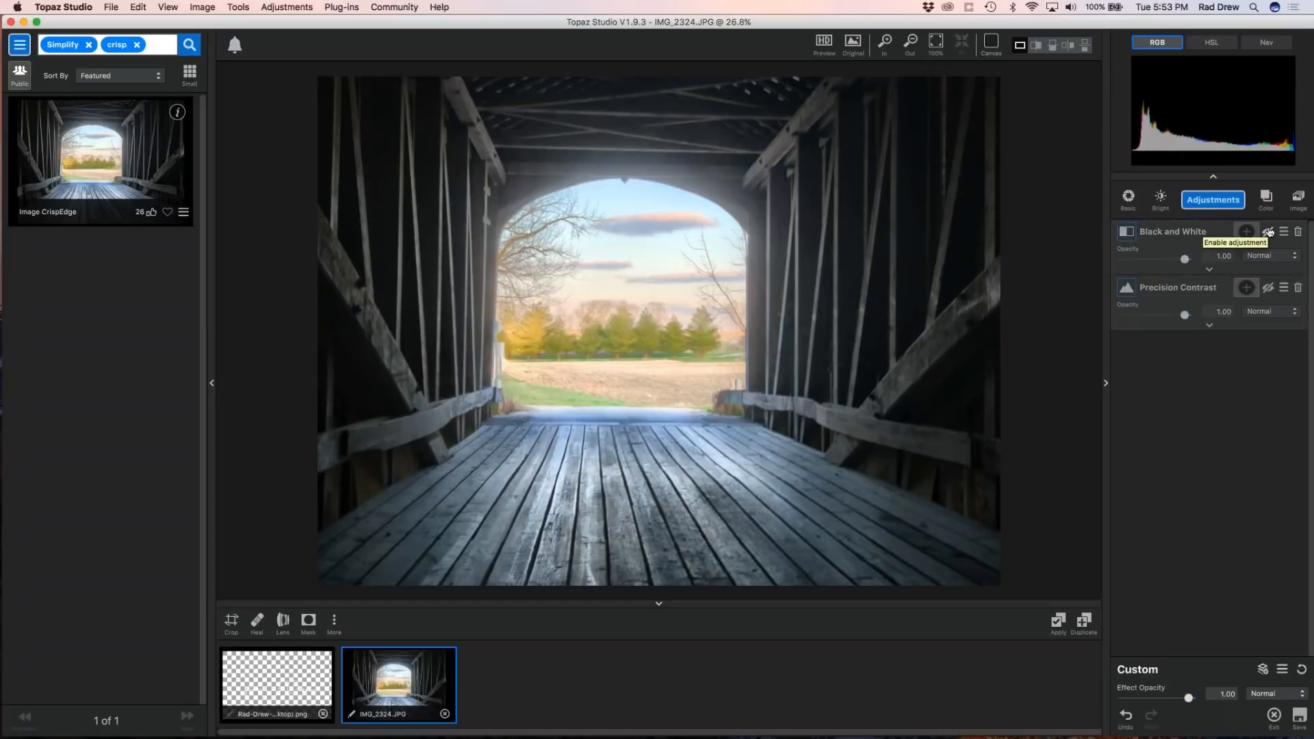
Enable the covered bridge photo's Black and White adjustment, show its settings and mask, and reset the mask.
left_click(1269, 232)
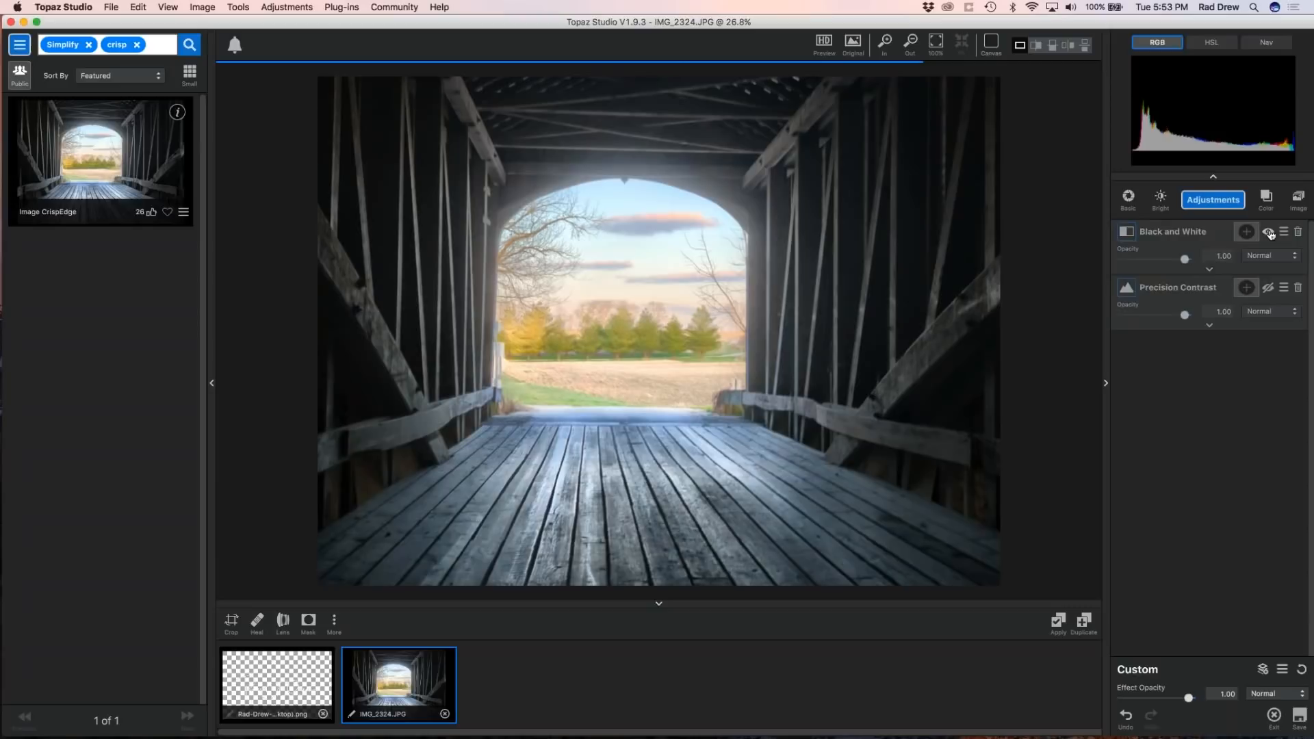
left_click(1180, 231)
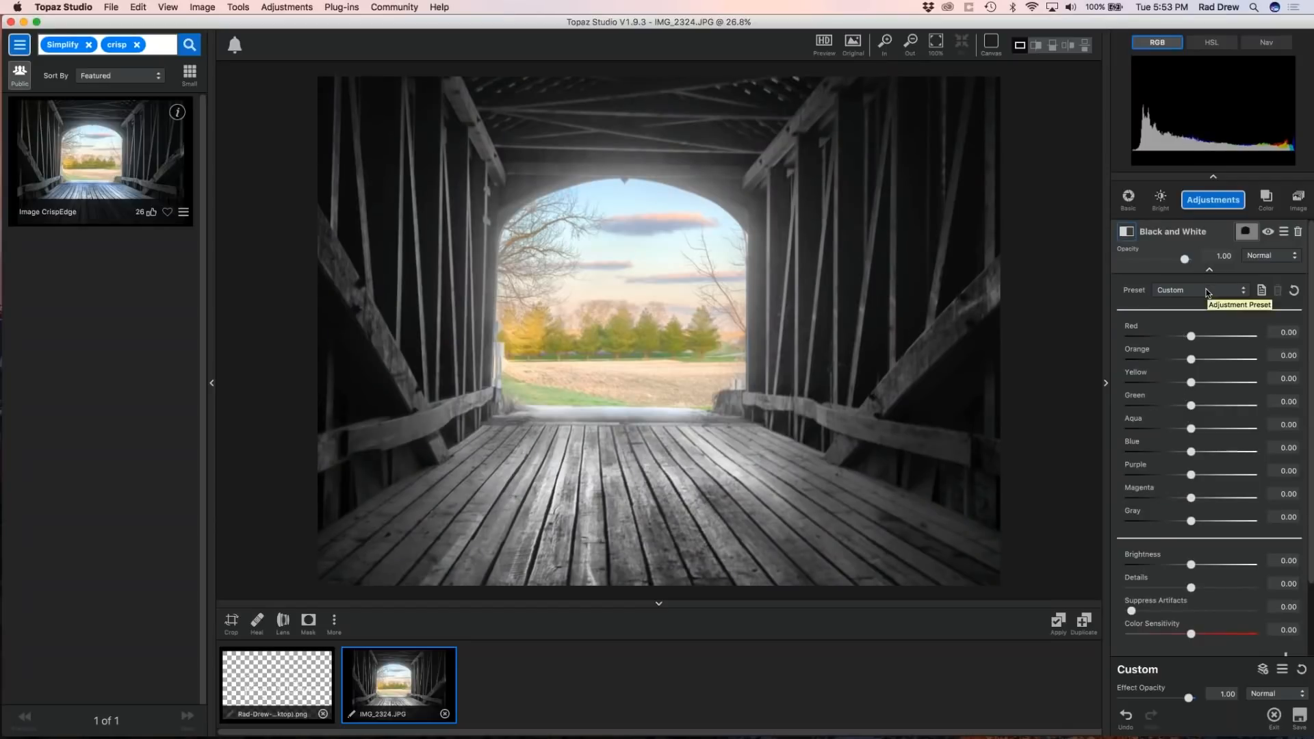
left_click(1246, 234)
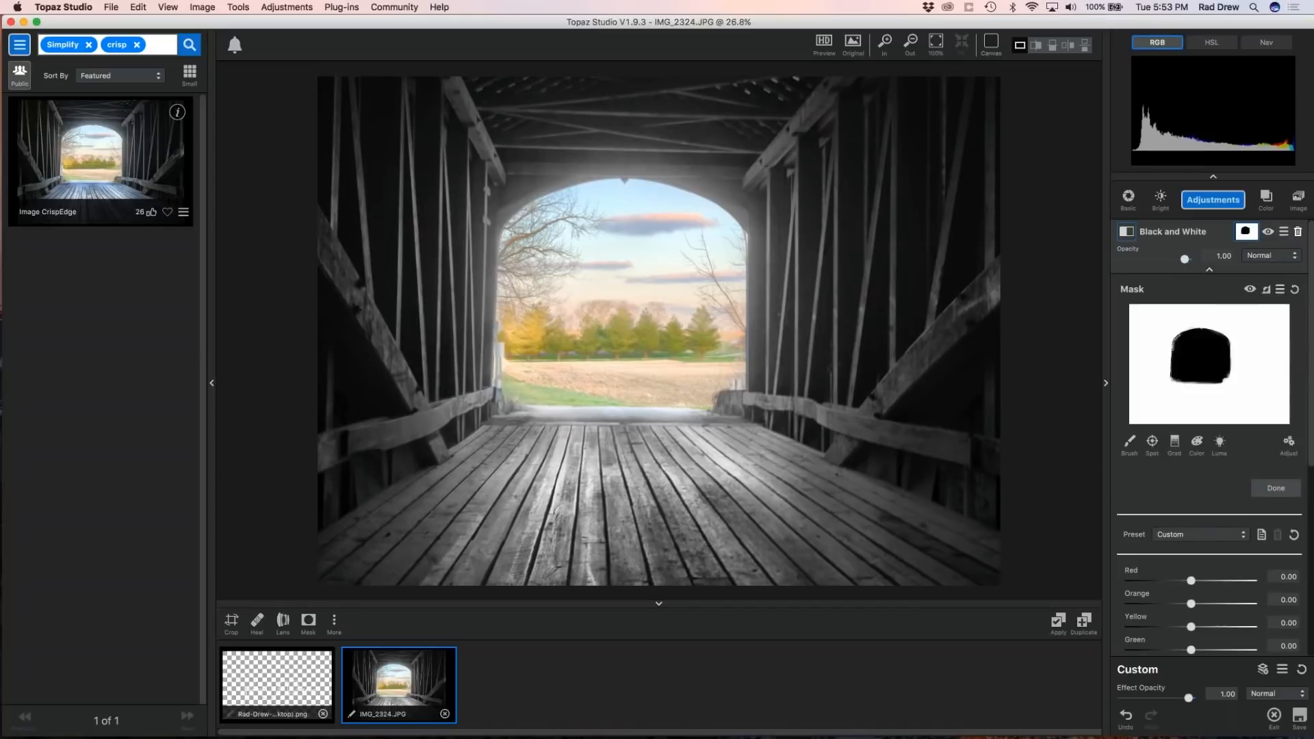
left_click(1296, 288)
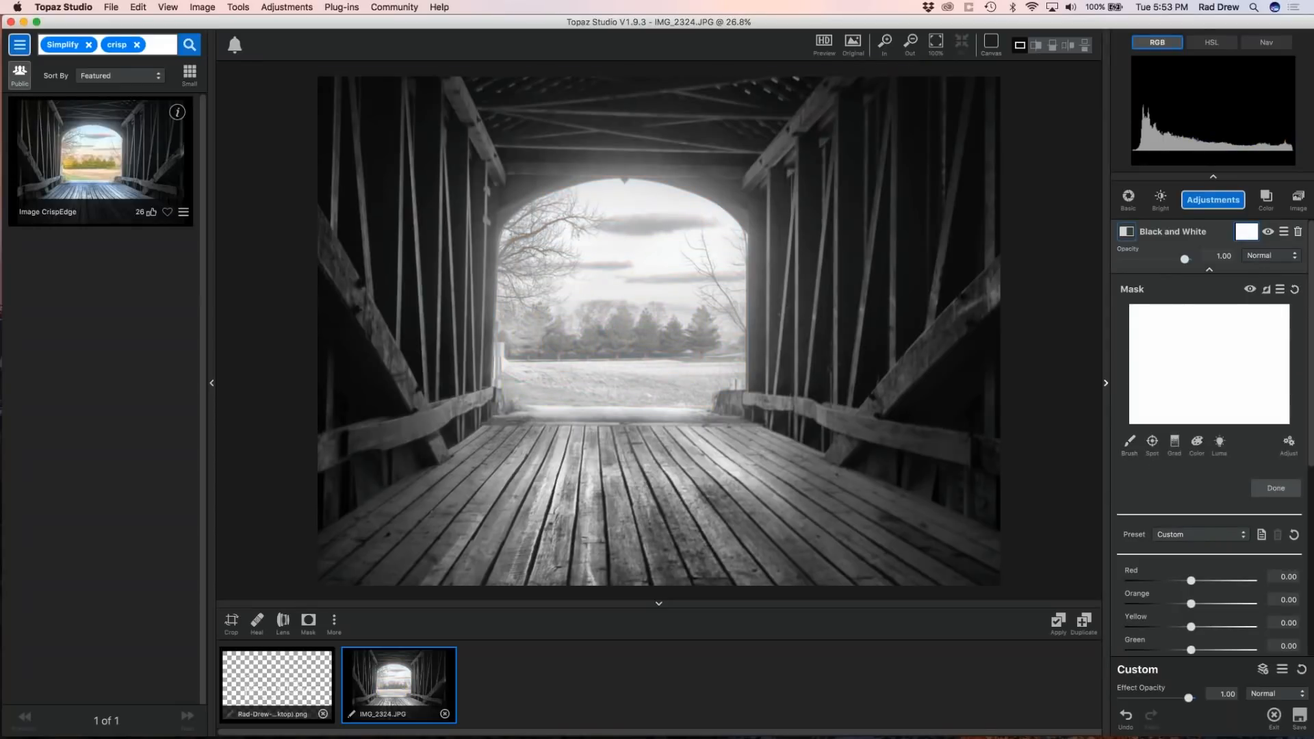
Brush the Black and White effect off the scenery in the bridge opening, trying Mask Transparency 1.00 and using 0.01.
left_click(1131, 445)
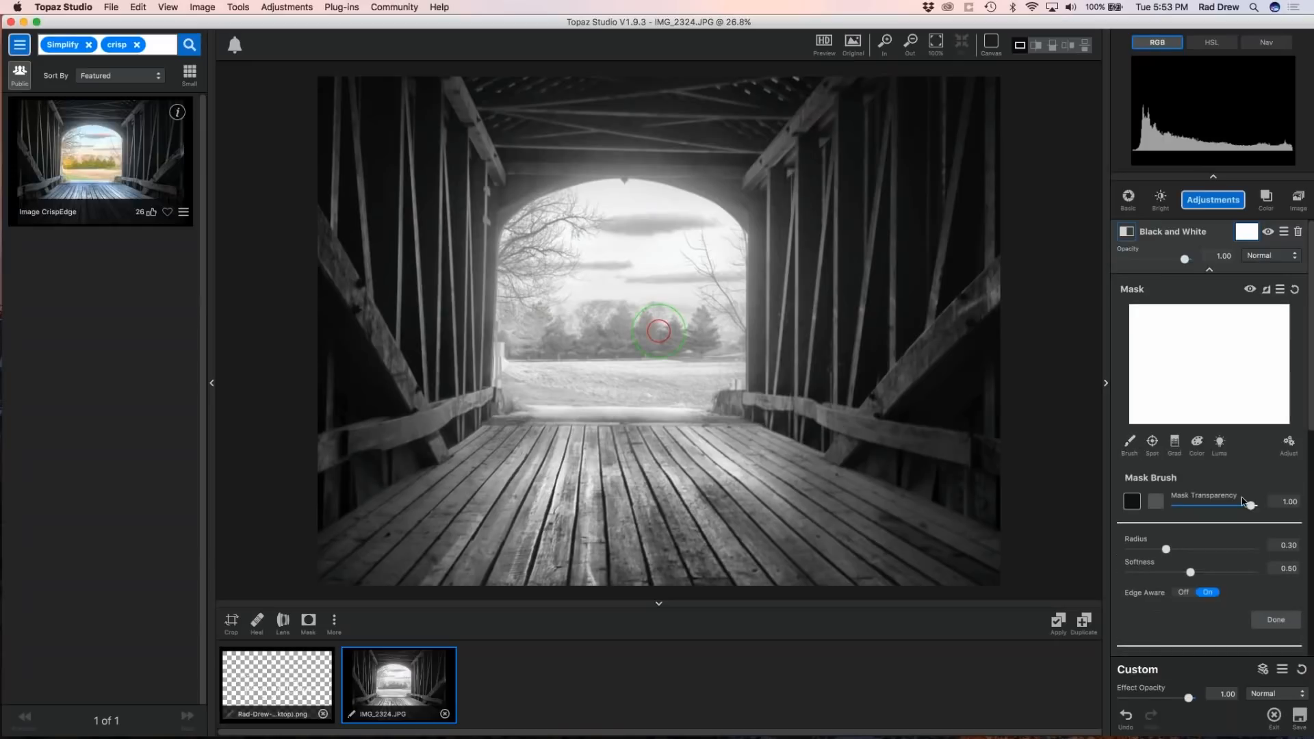
mouse_move(650, 321)
left_mouse_down()
mouse_move(598, 308)
mouse_move(662, 391)
left_mouse_up()
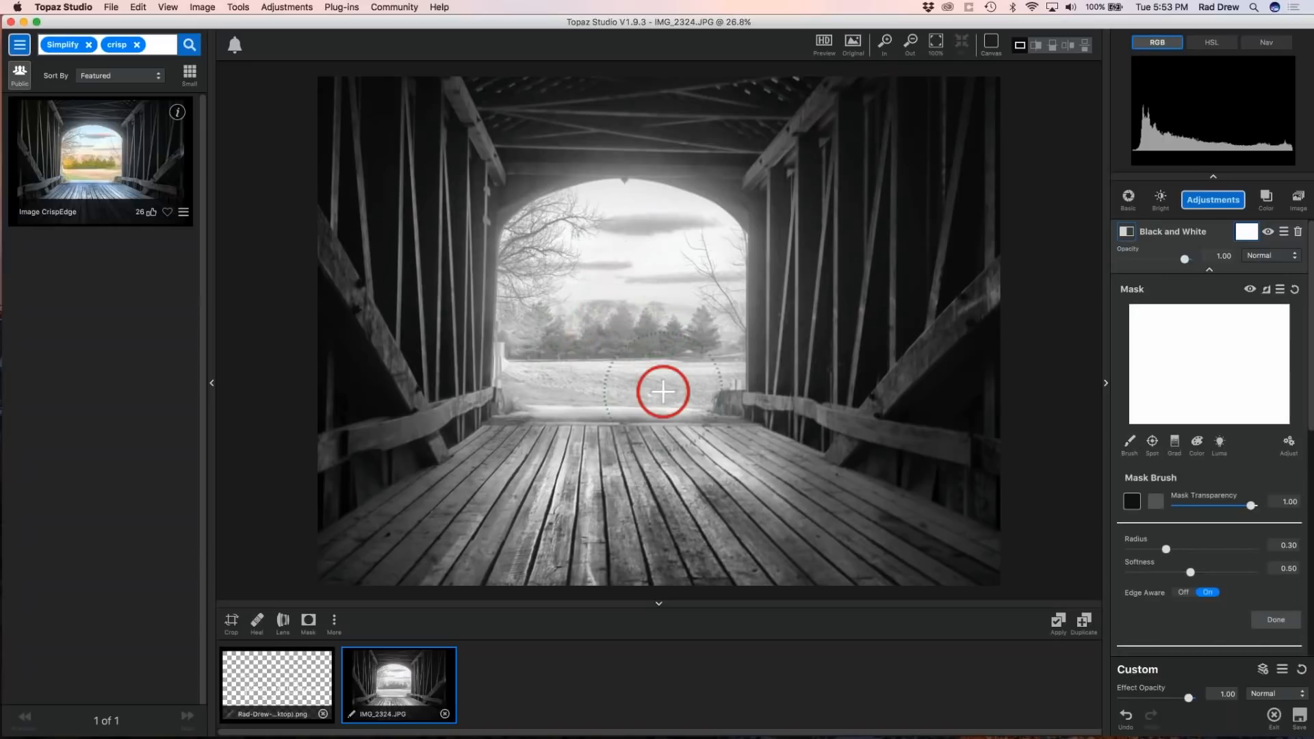
left_click_drag(1251, 504, 1177, 505)
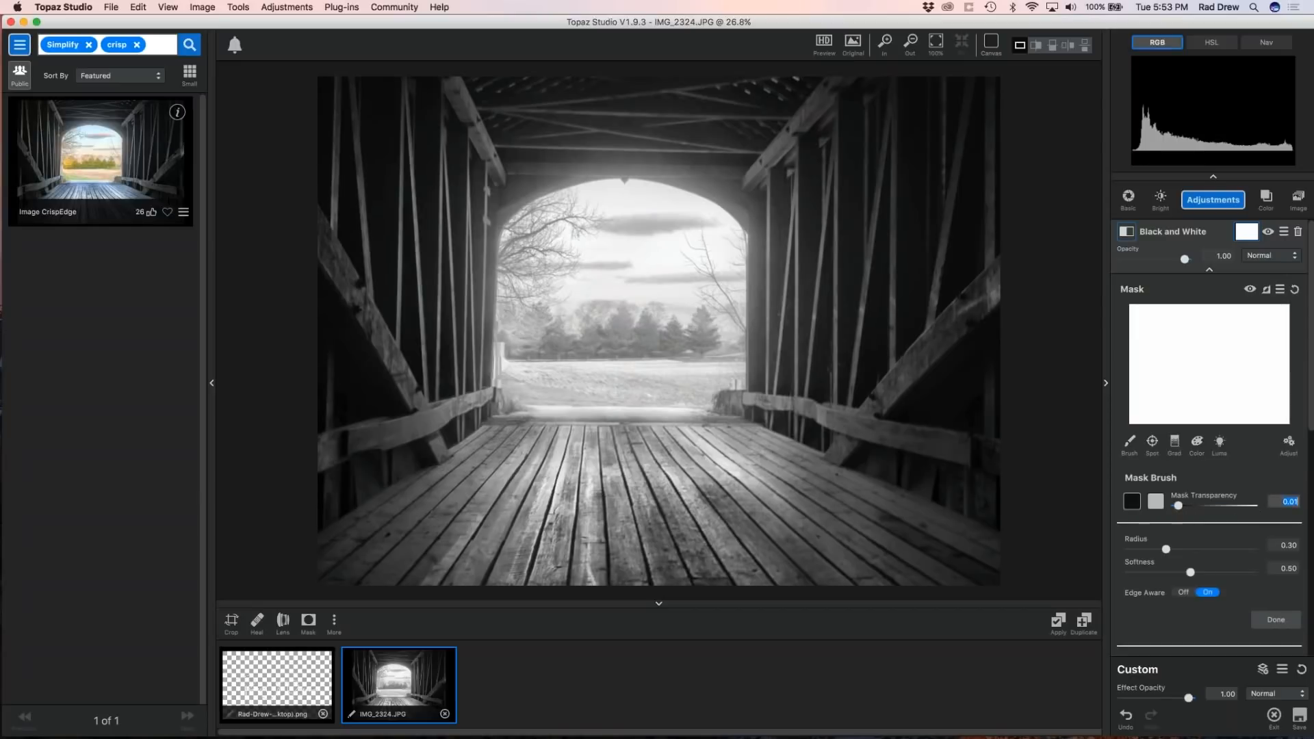
mouse_move(640, 345)
left_mouse_down()
mouse_move(573, 312)
mouse_move(634, 290)
mouse_move(643, 256)
mouse_move(540, 273)
mouse_move(582, 232)
mouse_move(555, 220)
mouse_move(655, 208)
mouse_move(711, 232)
mouse_move(712, 381)
mouse_move(613, 369)
mouse_move(672, 331)
mouse_move(687, 312)
mouse_move(677, 282)
mouse_move(580, 298)
mouse_move(629, 249)
mouse_move(613, 244)
mouse_move(701, 263)
mouse_move(711, 247)
mouse_move(620, 206)
mouse_move(528, 233)
mouse_move(522, 264)
mouse_move(589, 321)
mouse_move(618, 342)
left_mouse_up()
mouse_move(546, 259)
left_mouse_down()
mouse_move(516, 351)
mouse_move(527, 379)
mouse_move(648, 385)
mouse_move(564, 320)
mouse_move(609, 368)
mouse_move(662, 374)
mouse_move(610, 306)
mouse_move(629, 311)
mouse_move(644, 244)
mouse_move(560, 230)
mouse_move(528, 252)
mouse_move(523, 240)
mouse_move(541, 307)
left_mouse_up()
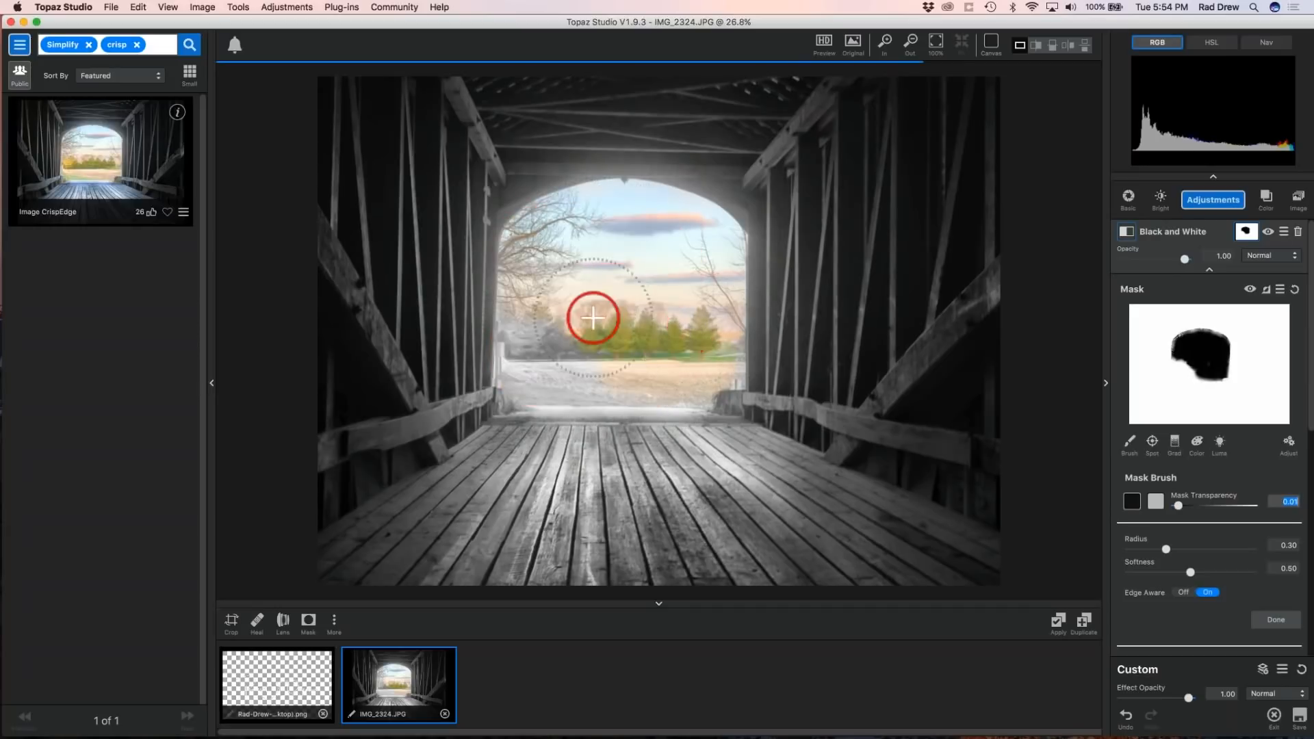
left_click_drag(618, 281, 719, 349)
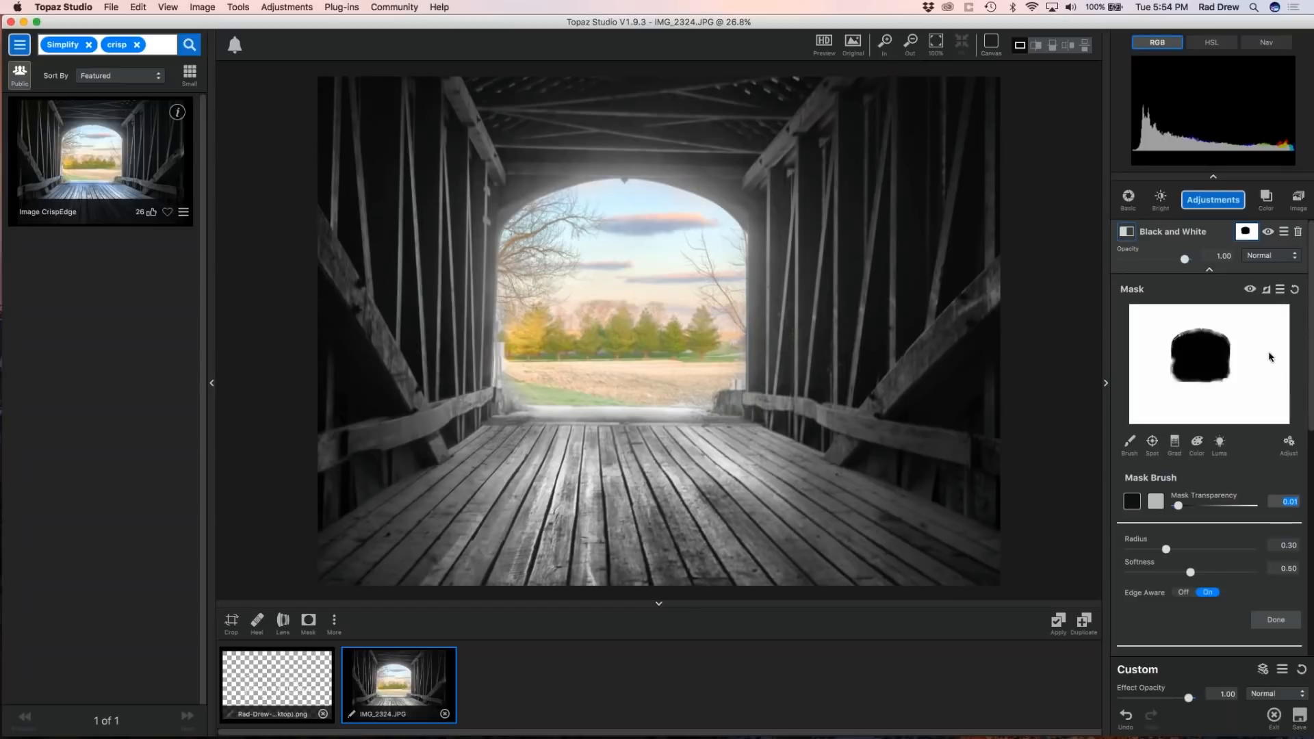
Reset and invert the mask to black, and brush the effect onto part of the opening's scenery at Mask Transparency 1.00.
left_click(1293, 290)
left_click(1266, 290)
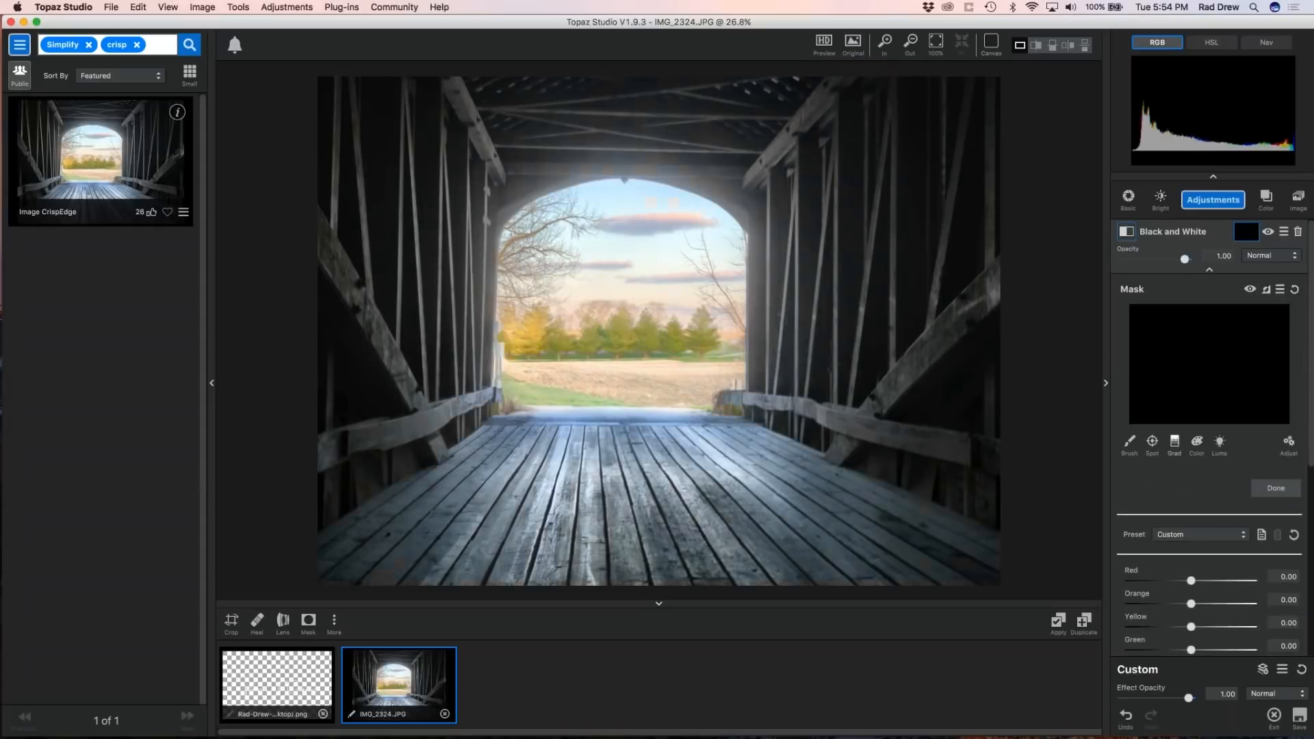
left_click(1130, 444)
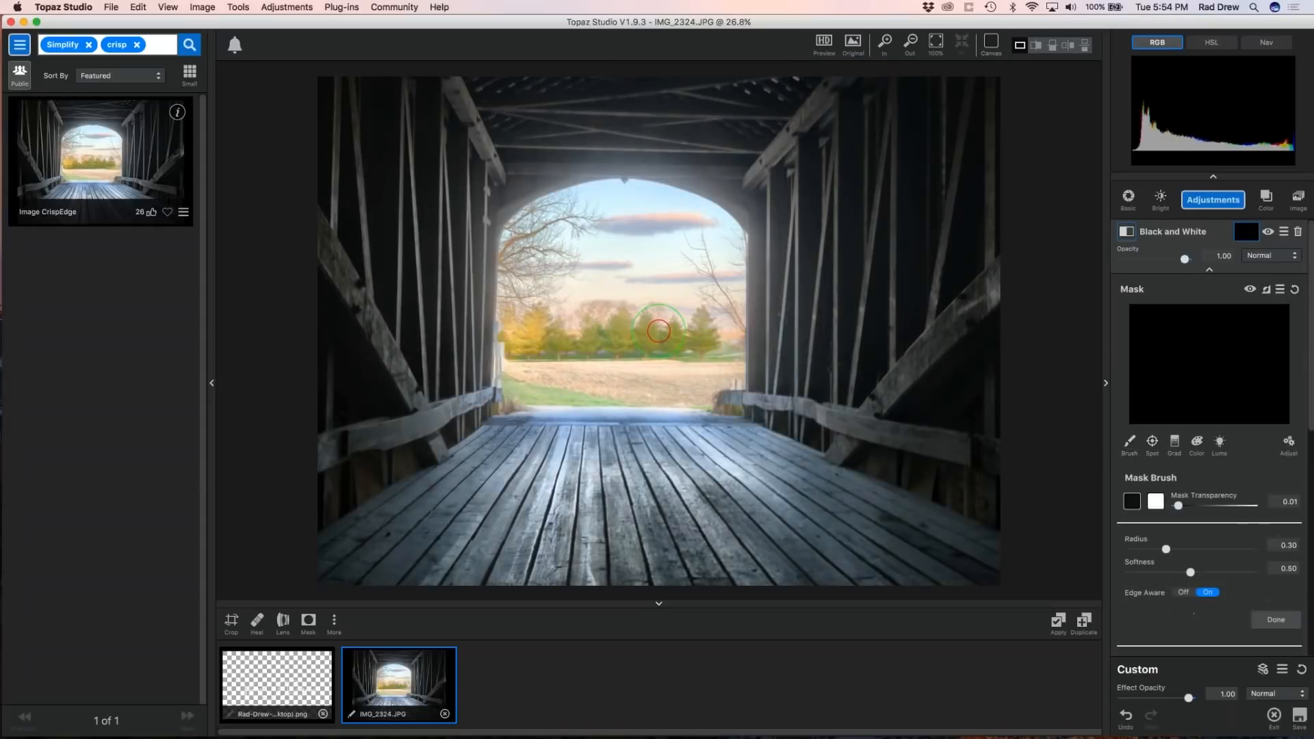
left_click_drag(1224, 512, 1261, 503)
left_click(638, 266)
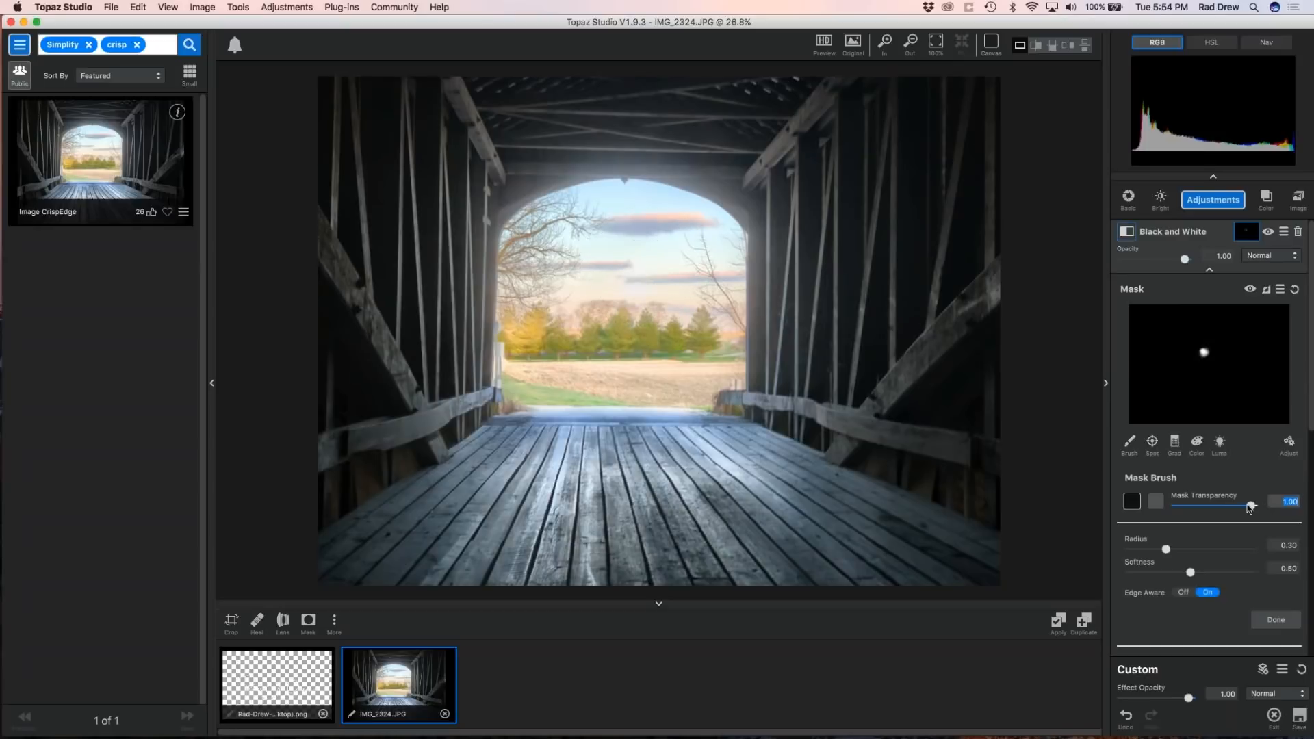
left_click_drag(557, 322, 609, 334)
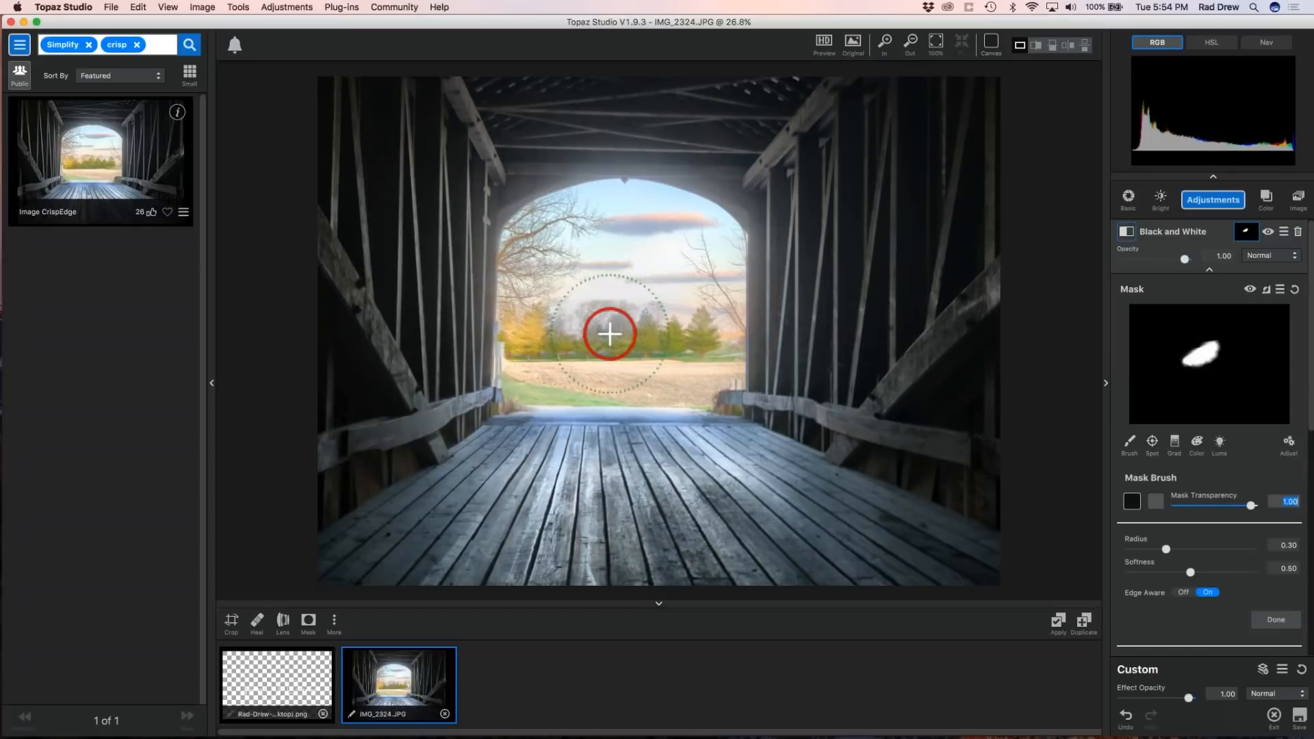
left_click_drag(500, 274, 601, 206)
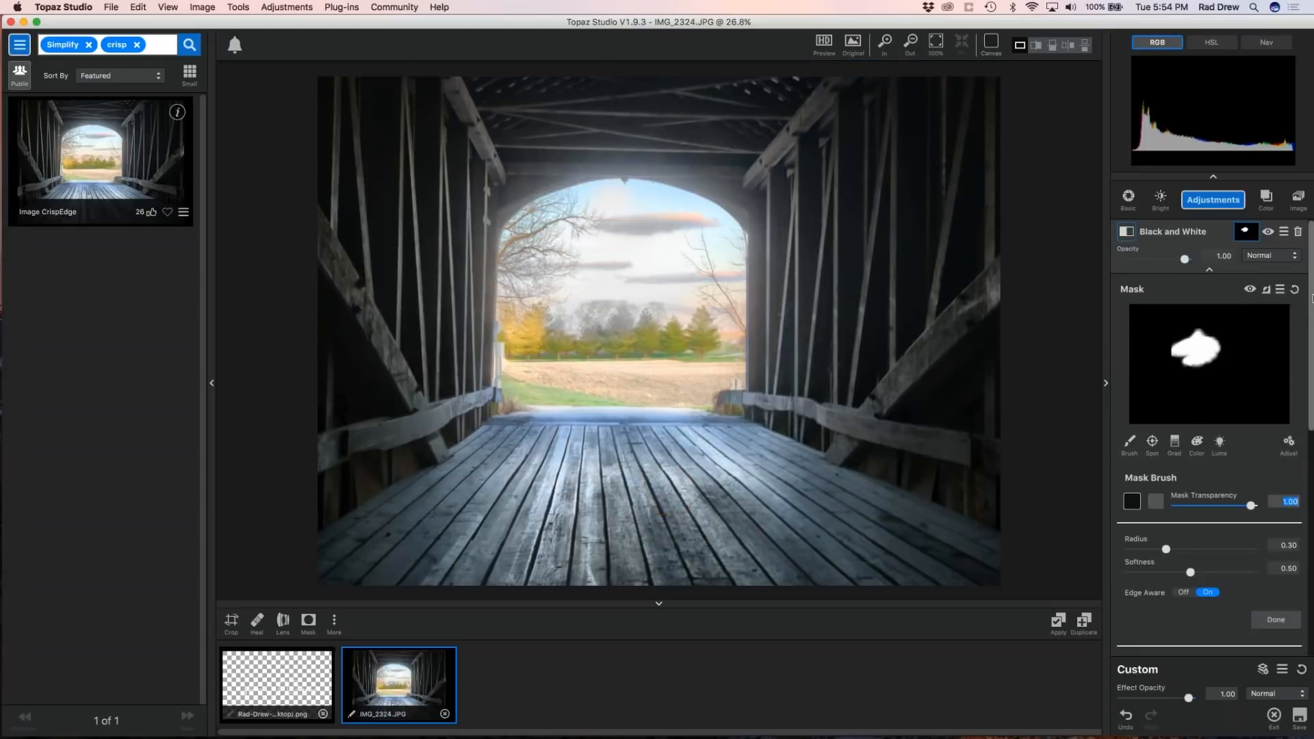
Reset the mask and brush out the bridge opening plus a strip down the wooden floor at Mask Transparency 0.00.
left_click(1294, 291)
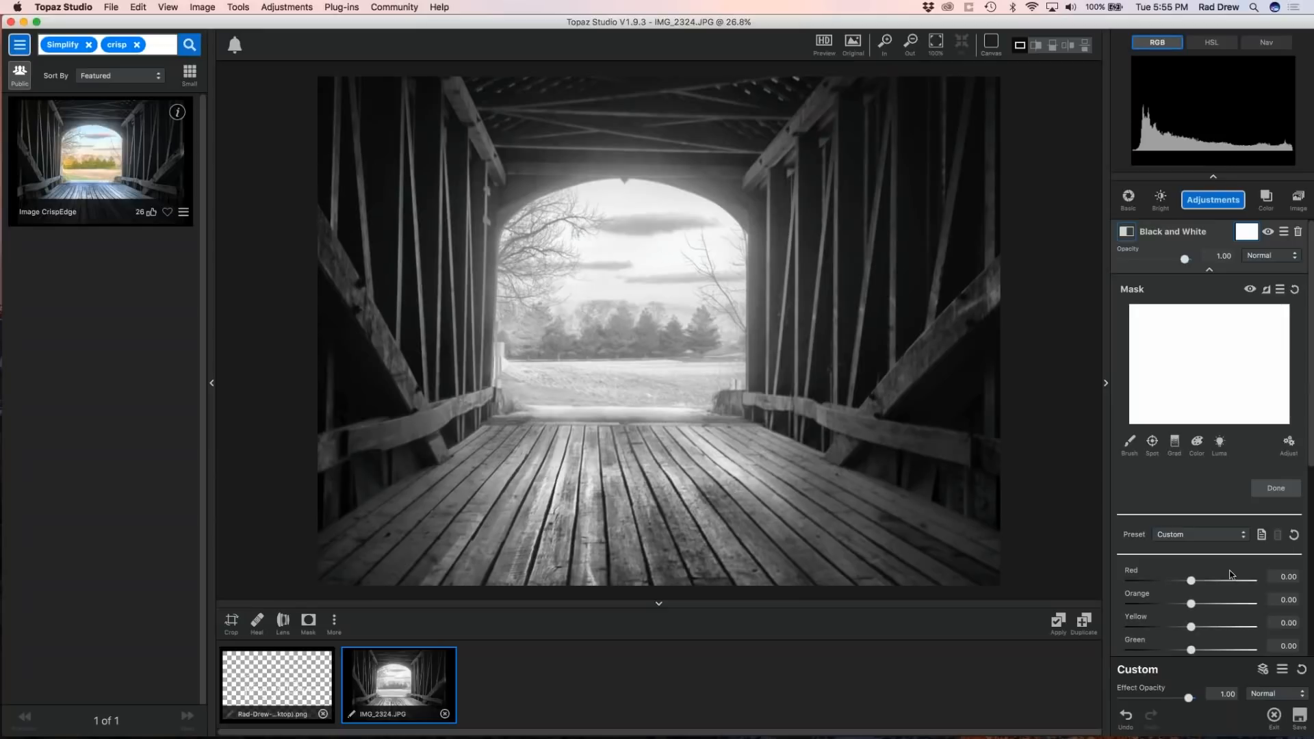
left_click(1129, 441)
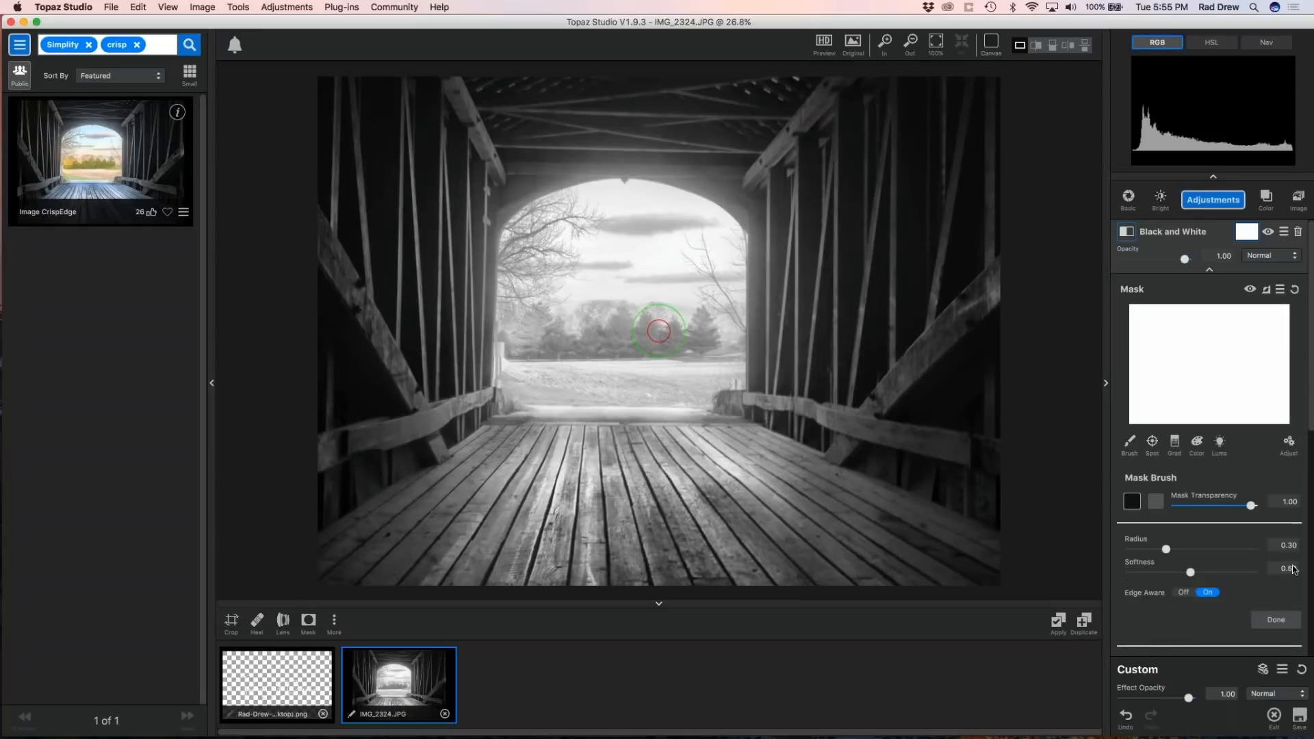
left_click_drag(1250, 505, 1090, 518)
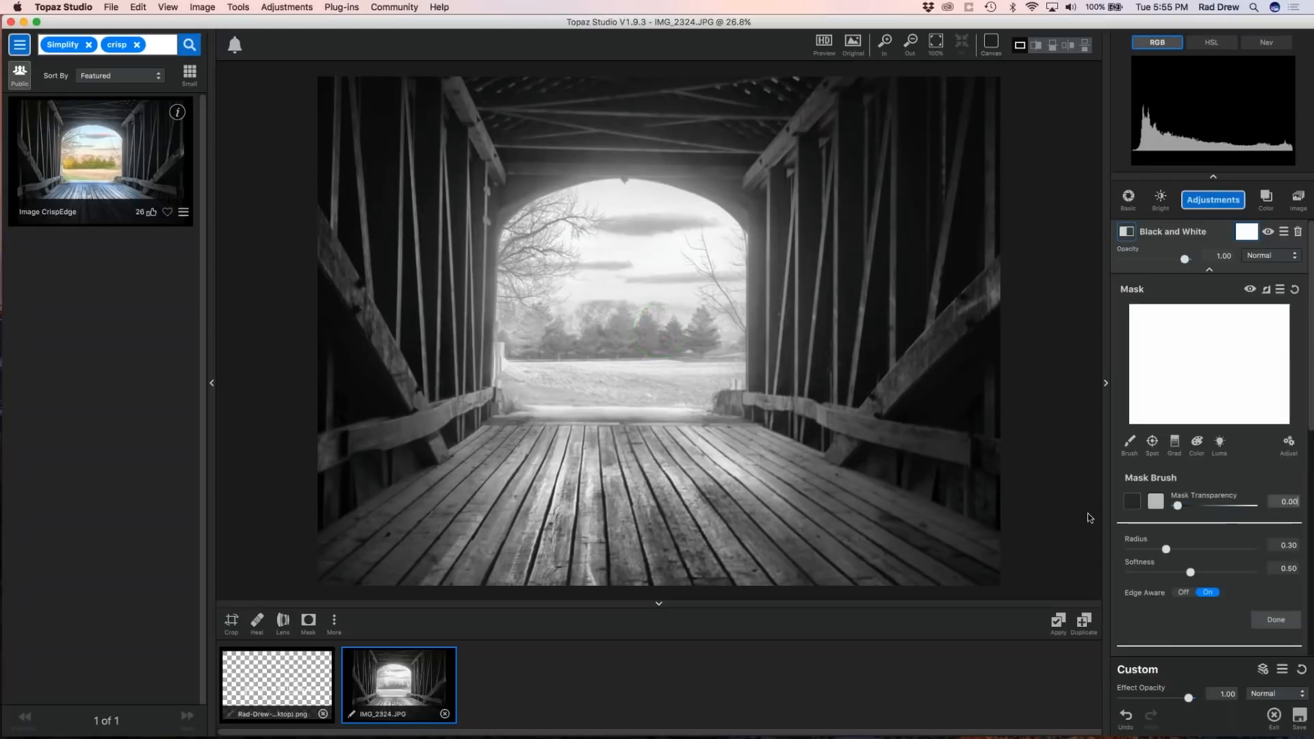
mouse_move(615, 315)
left_mouse_down()
mouse_move(677, 390)
mouse_move(668, 308)
mouse_move(612, 232)
left_mouse_up()
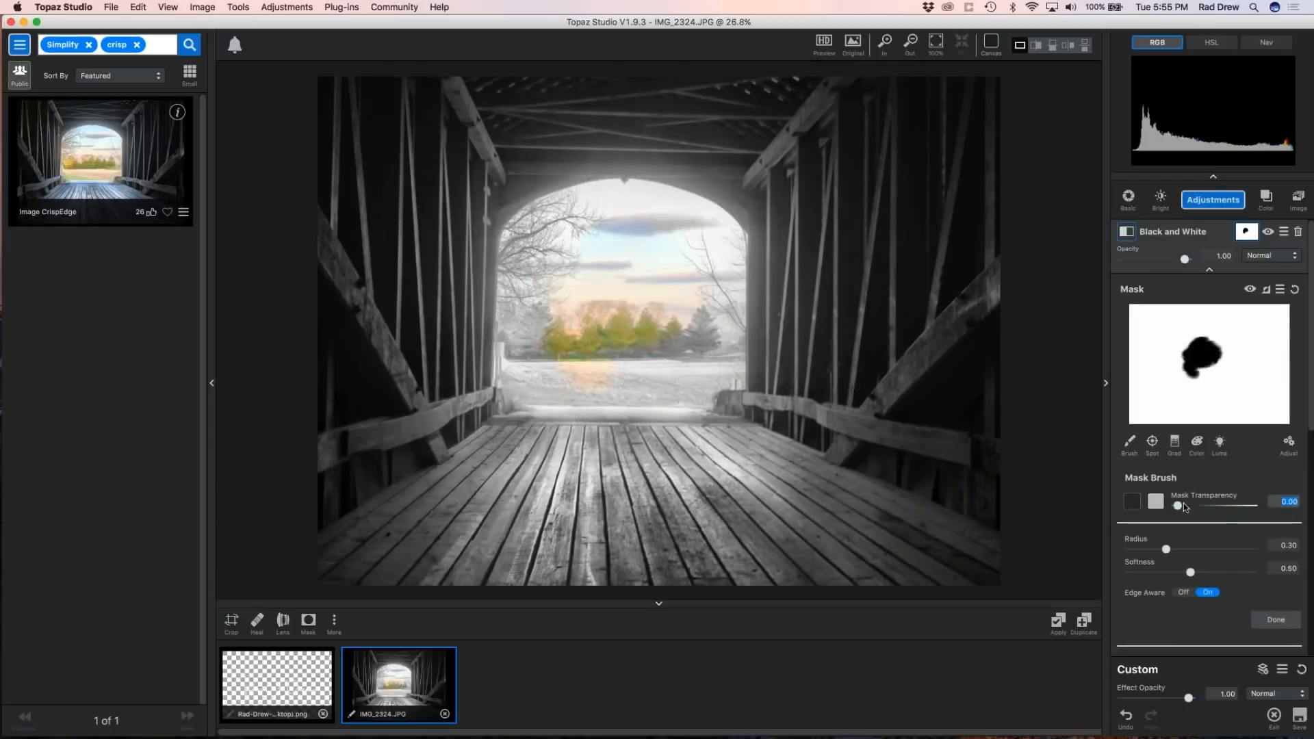
mouse_move(663, 264)
left_mouse_down()
mouse_move(631, 210)
mouse_move(538, 222)
mouse_move(516, 277)
mouse_move(518, 372)
mouse_move(701, 362)
mouse_move(595, 320)
mouse_move(626, 302)
mouse_move(560, 289)
mouse_move(571, 265)
mouse_move(651, 216)
mouse_move(696, 211)
mouse_move(722, 259)
mouse_move(711, 318)
mouse_move(546, 245)
mouse_move(560, 262)
mouse_move(659, 227)
mouse_move(630, 207)
mouse_move(605, 302)
mouse_move(560, 368)
mouse_move(522, 375)
mouse_move(728, 377)
mouse_move(723, 316)
left_mouse_up()
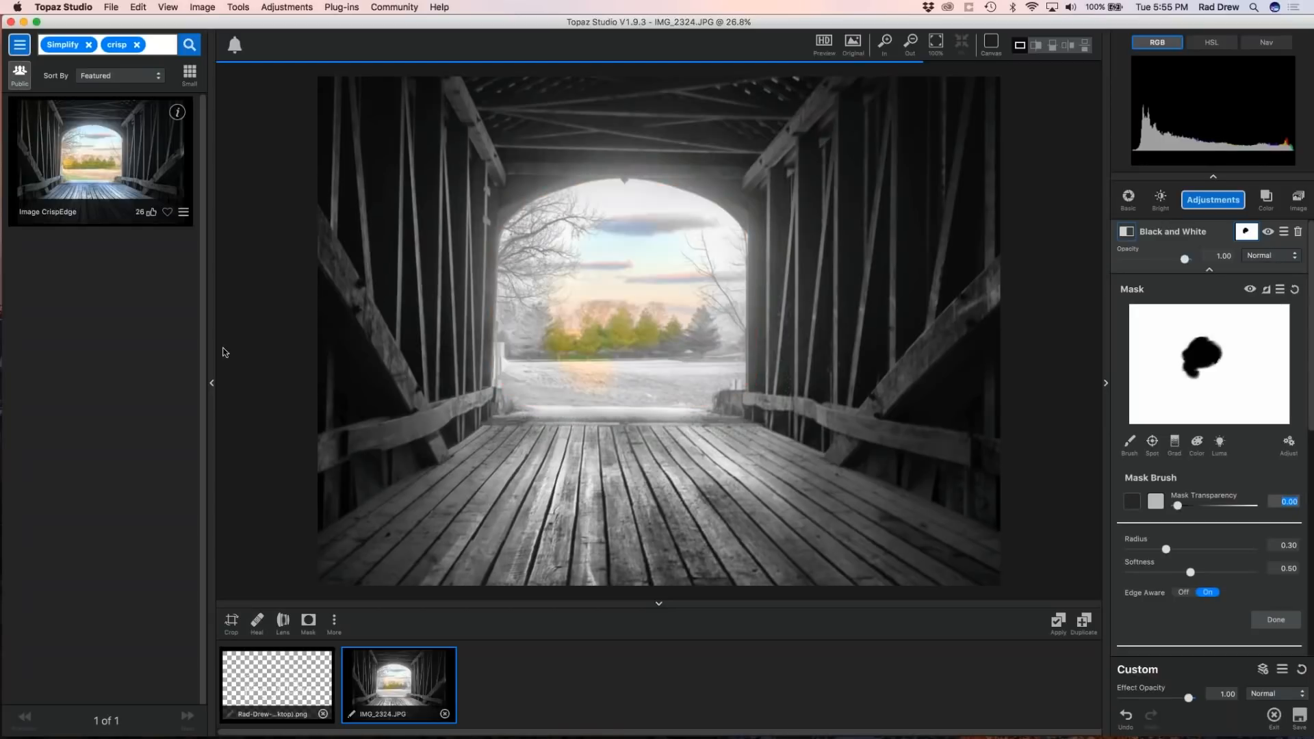
left_click_drag(592, 303, 740, 571)
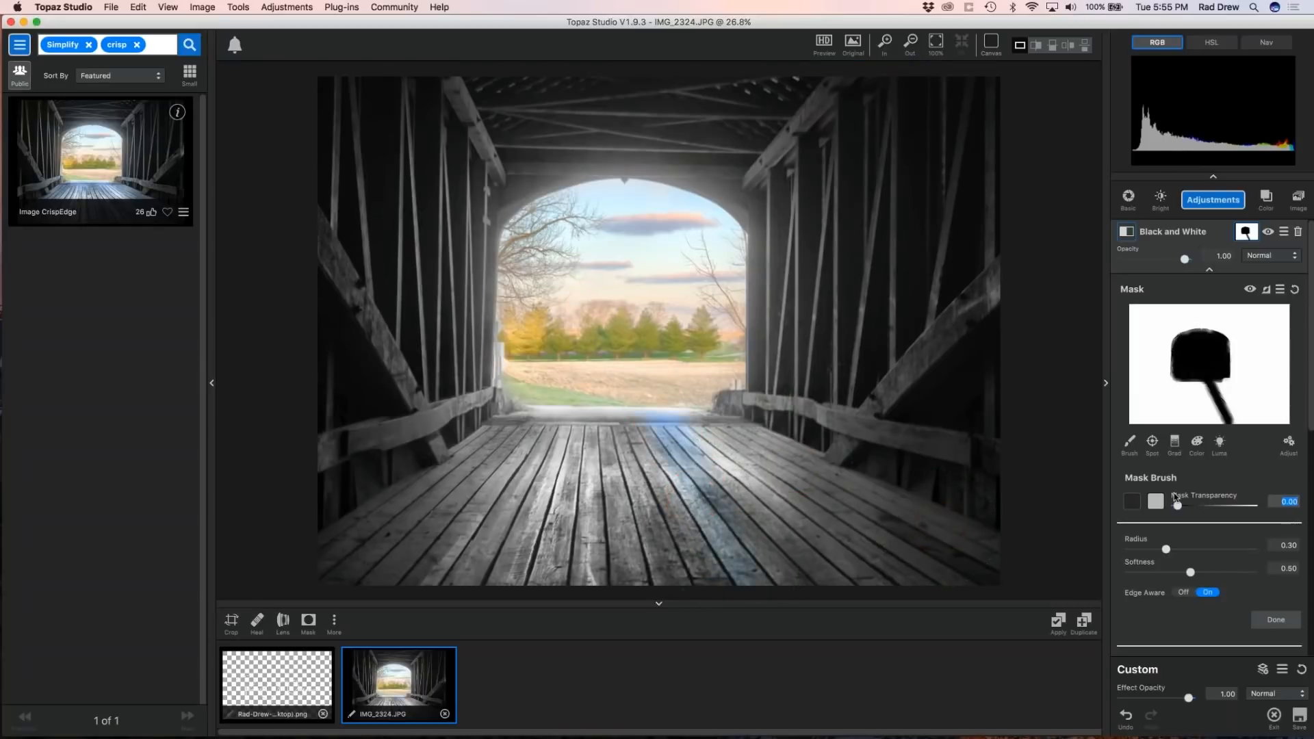
Set Mask Transparency to 1.00, brush the effect back over the upper part of the floor strip, and collapse the Black and White adjustment.
left_click_drag(1177, 505, 1273, 513)
mouse_move(739, 503)
left_mouse_down()
mouse_move(665, 483)
mouse_move(693, 467)
mouse_move(662, 471)
mouse_move(673, 451)
mouse_move(756, 464)
mouse_move(632, 437)
mouse_move(737, 476)
left_mouse_up()
left_click(651, 434)
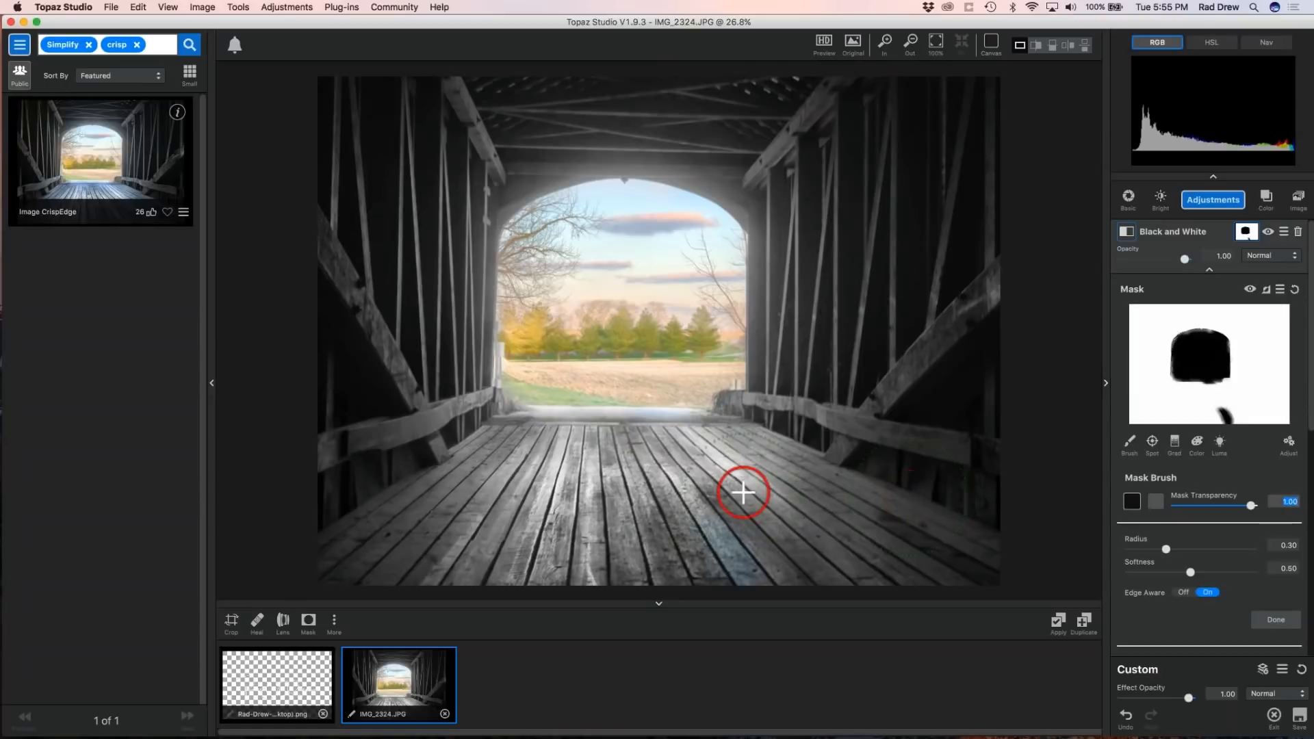
mouse_move(607, 434)
left_mouse_down()
mouse_move(714, 433)
mouse_move(645, 441)
left_mouse_up()
left_click(1209, 271)
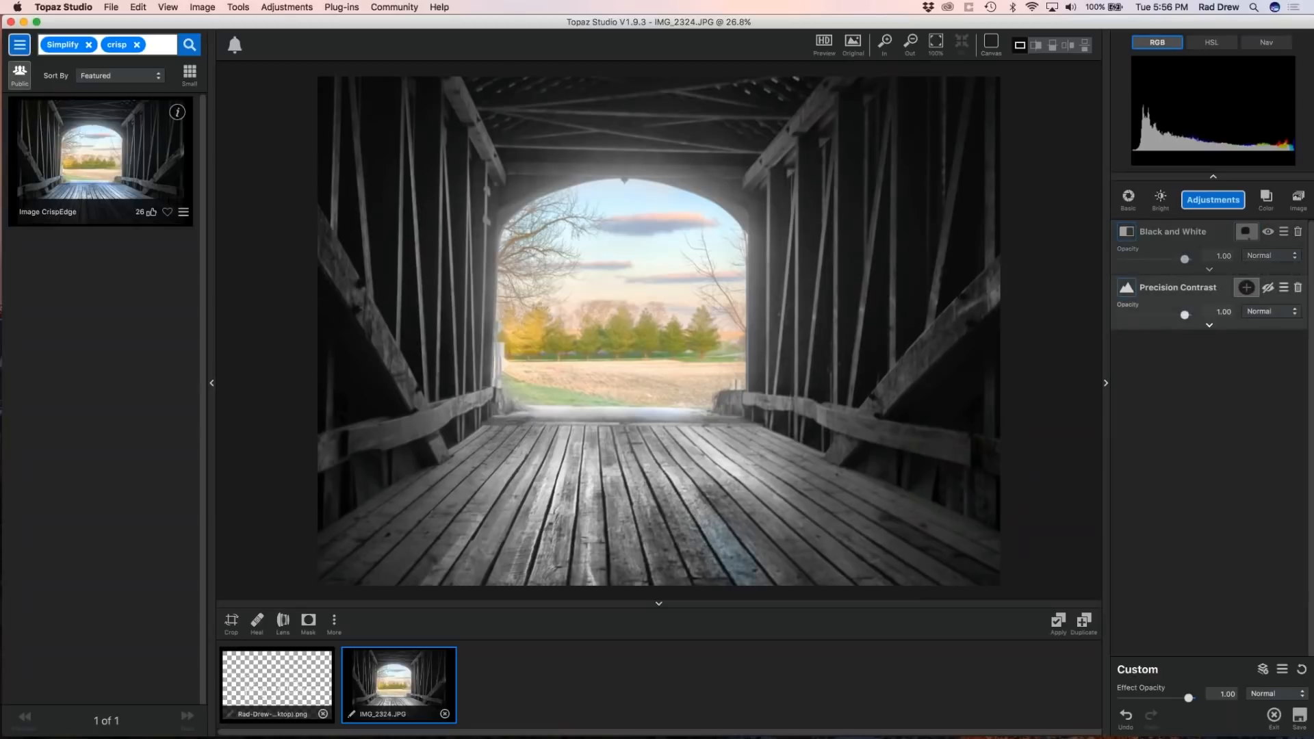
Enable the Precision Contrast adjustment on the bridge photo and expand its settings.
left_click(1268, 288)
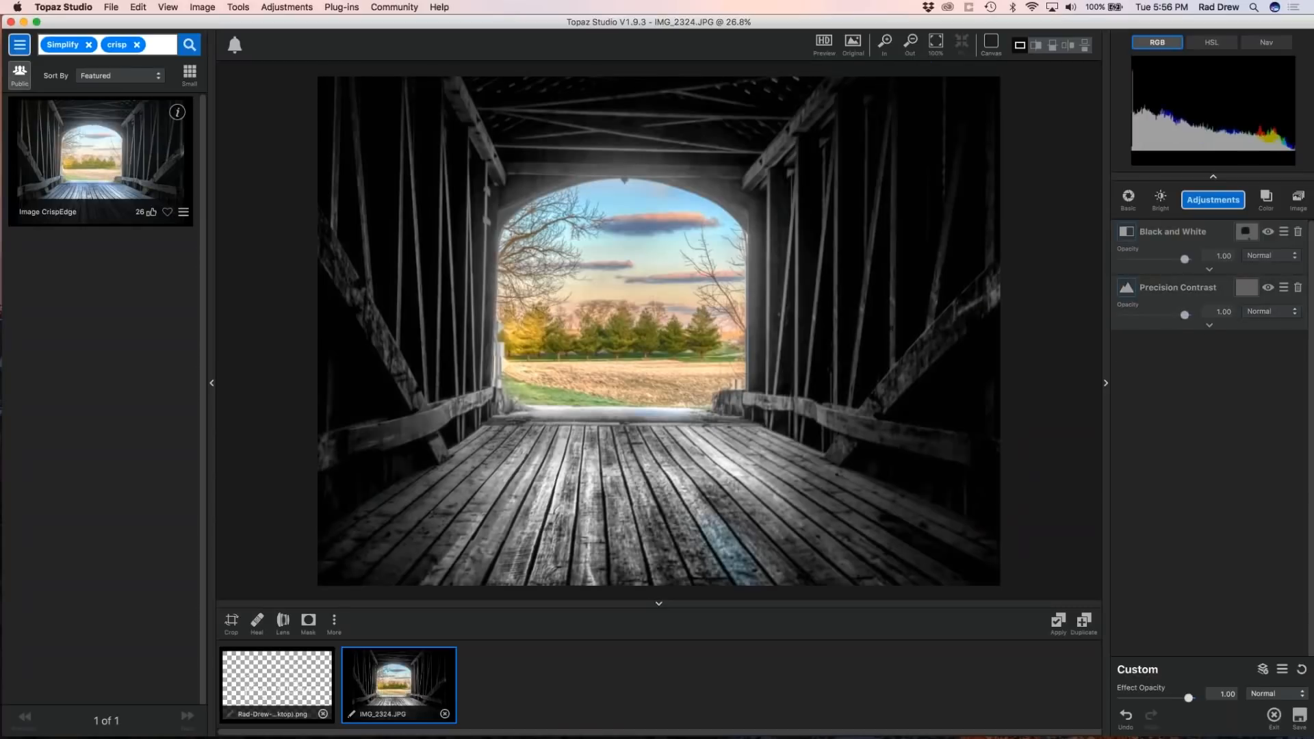
left_click(1209, 325)
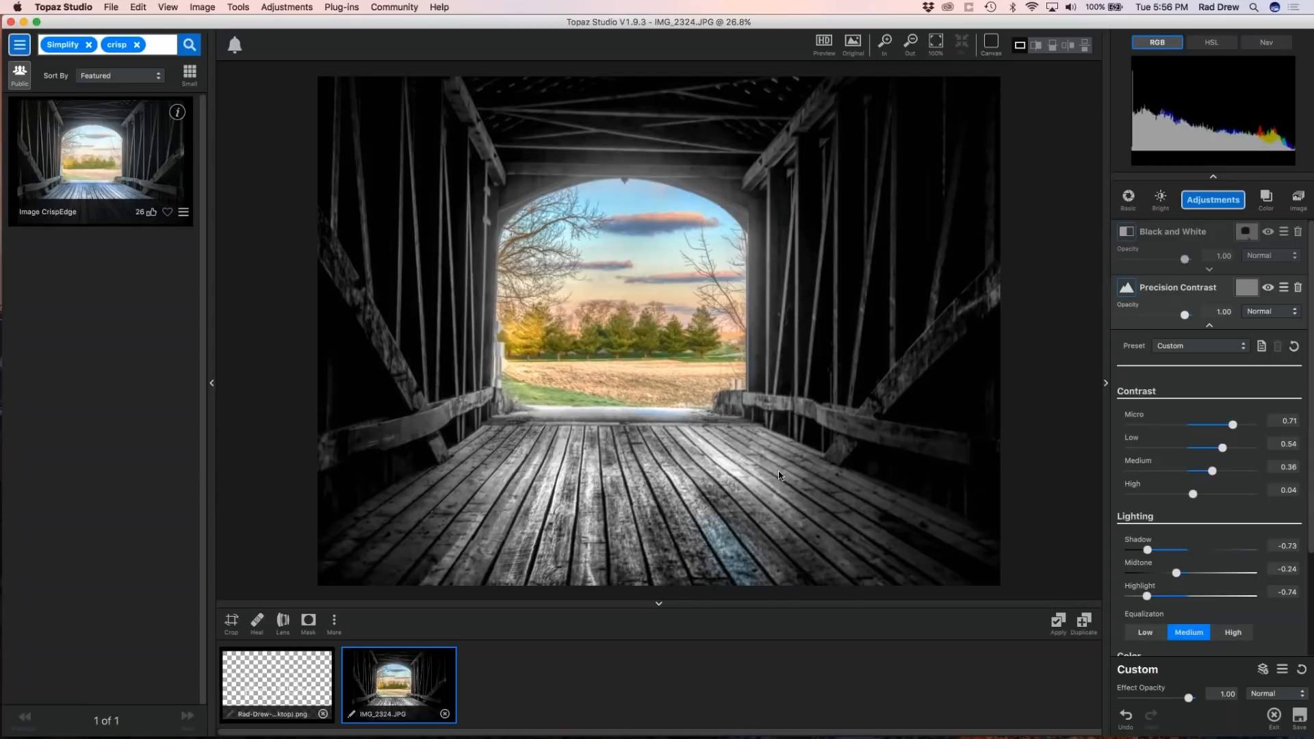
scroll(778, 476, "down", 4)
scroll(846, 438, "up", 2)
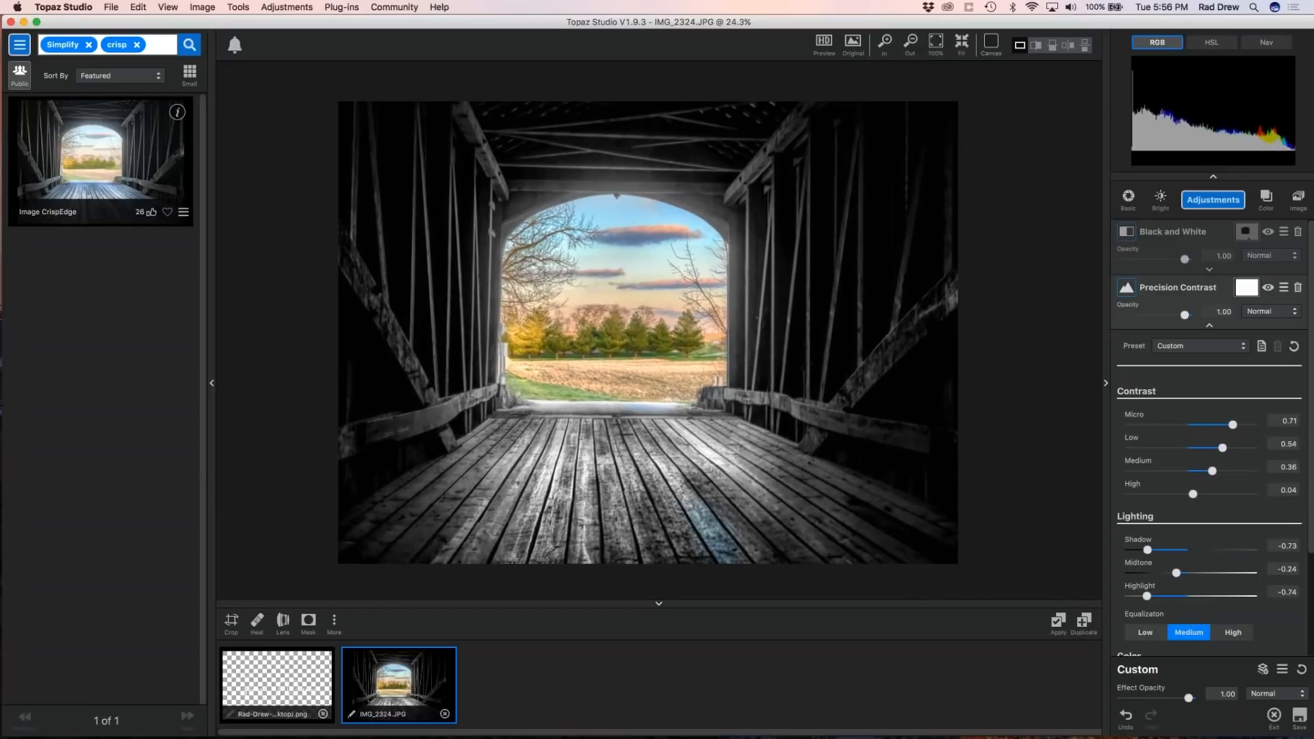